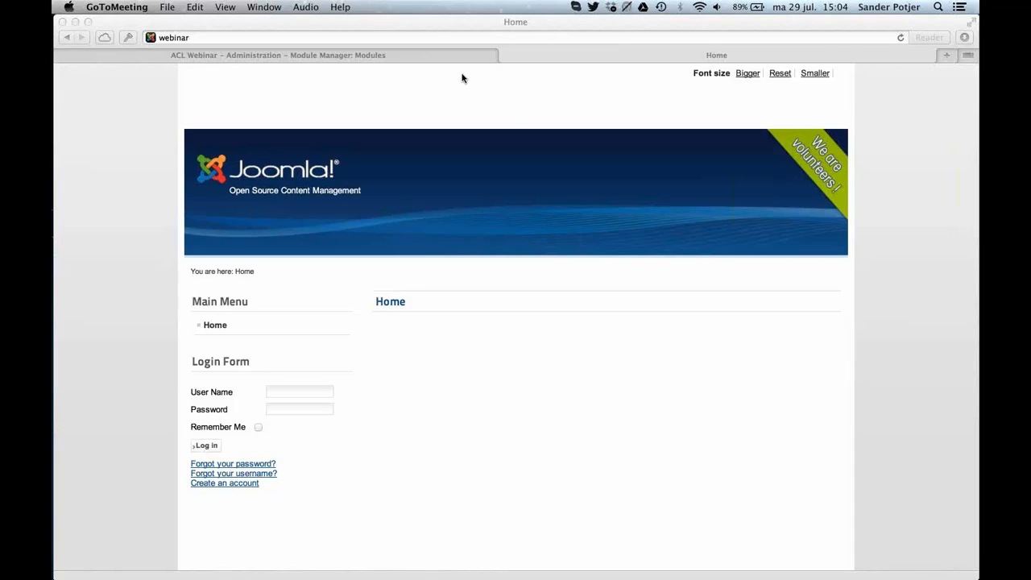
# Switch to Google Chrome and bring up the ACL Webinar administration login page.
pyautogui.press('super+Tab')
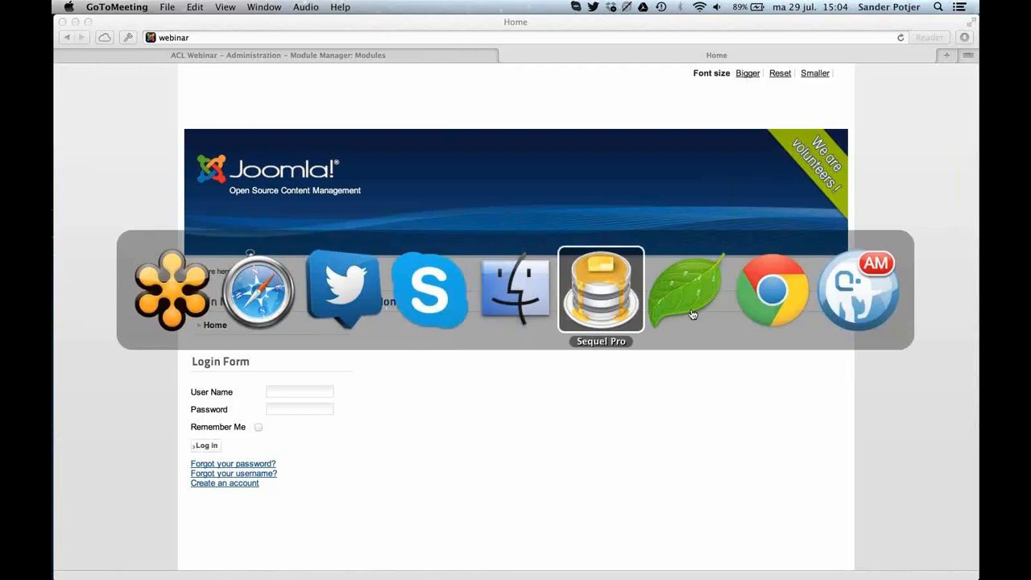
pyautogui.click(793, 314)
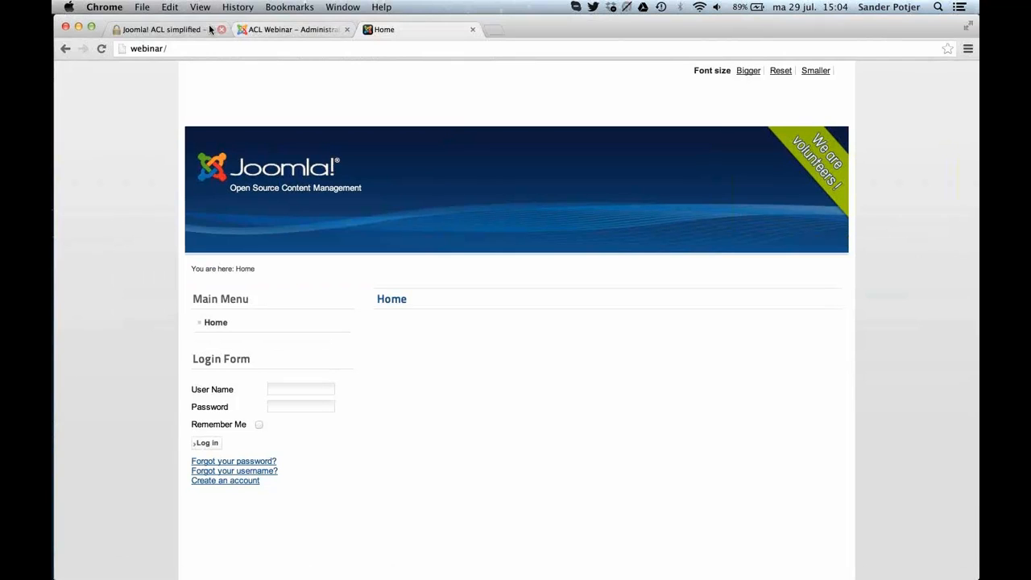
pyautogui.click(259, 32)
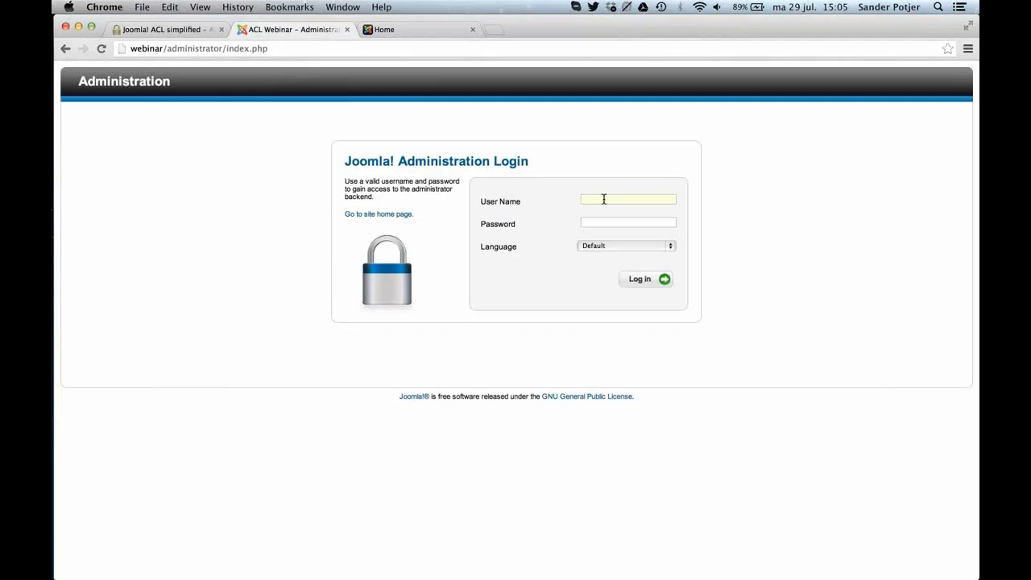
# Log in to the Joomla administration with the administrator's user name and password, and dismiss the offer to save the password.
pyautogui.write('sander')
pyautogui.press('Tab')
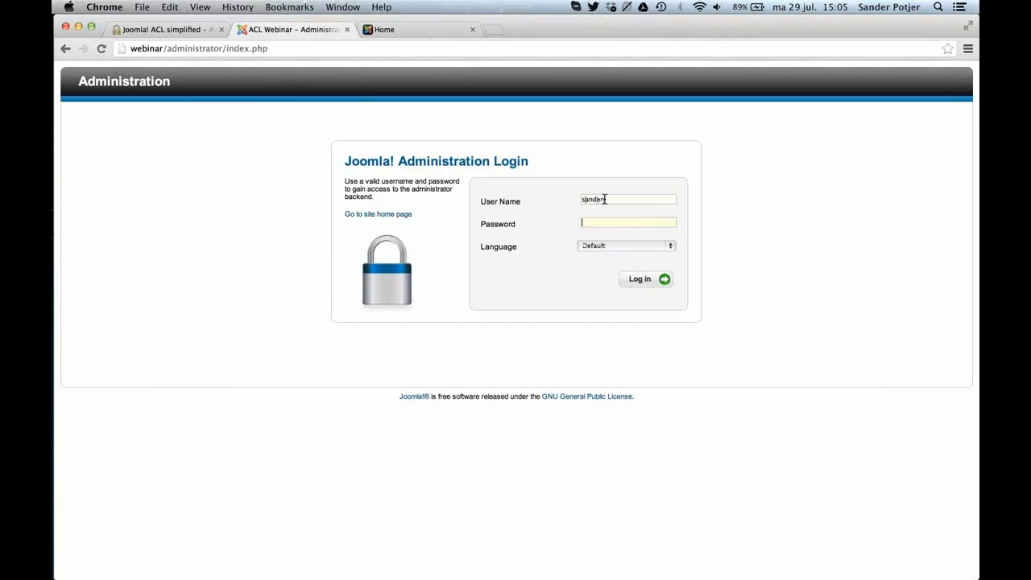
pyautogui.write('password')
pyautogui.press('super+a')
pyautogui.write('••••••')
pyautogui.press('Return')
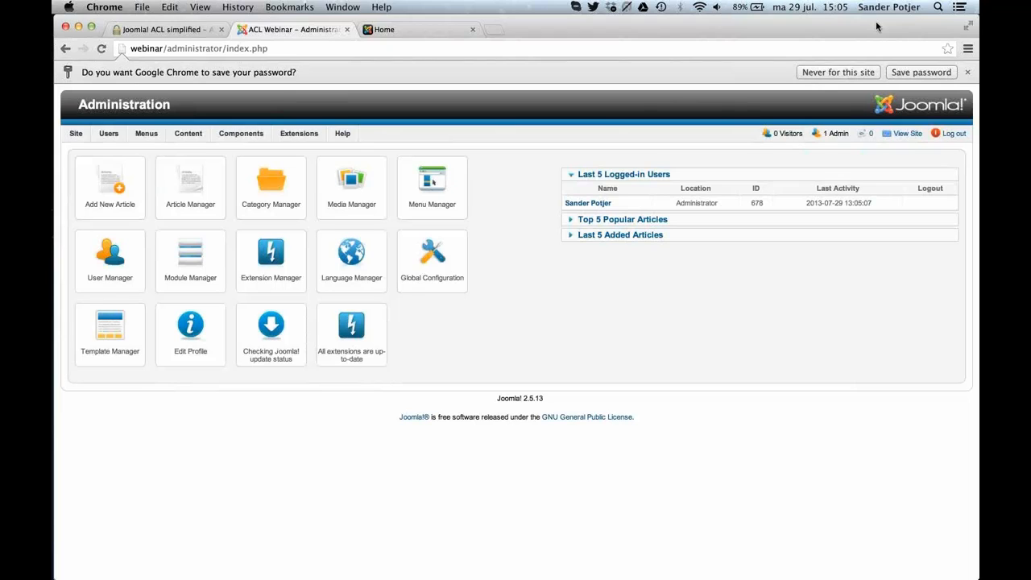
pyautogui.click(963, 73)
pyautogui.click(968, 72)
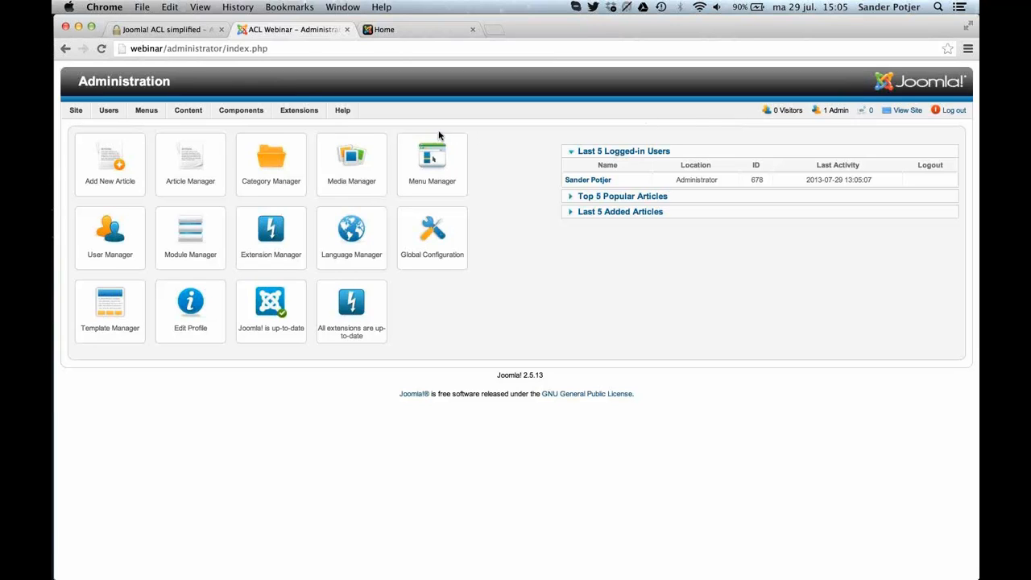
# Open the existing super user's profile from the User Manager and examine its assigned user groups.
pyautogui.moveTo(124, 116)
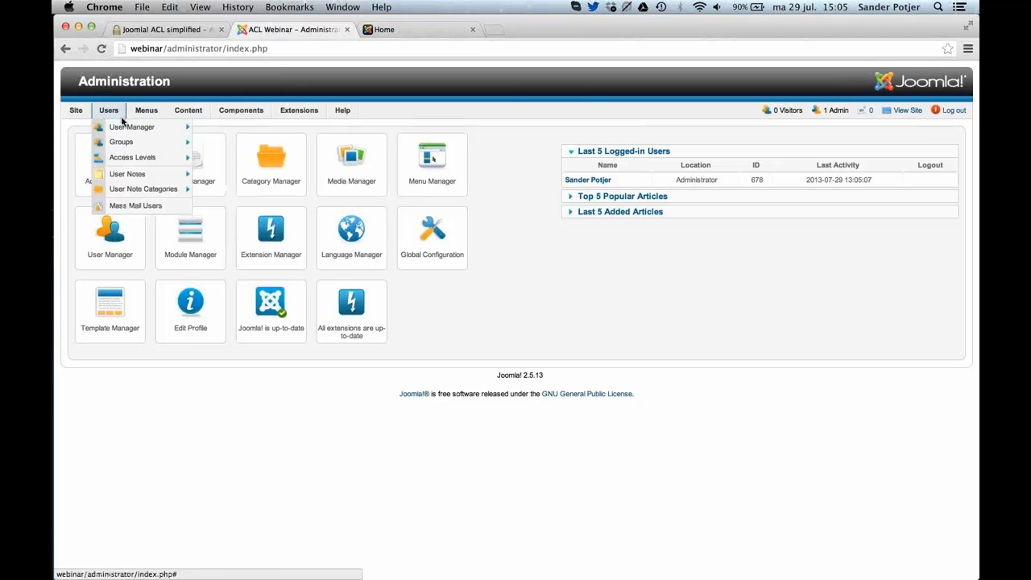
pyautogui.click(121, 126)
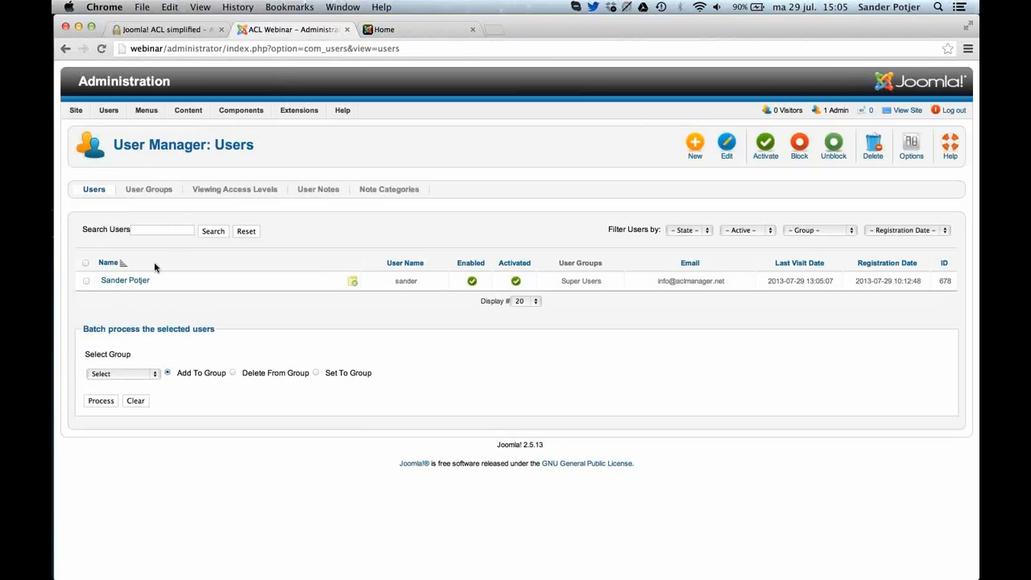
pyautogui.click(137, 282)
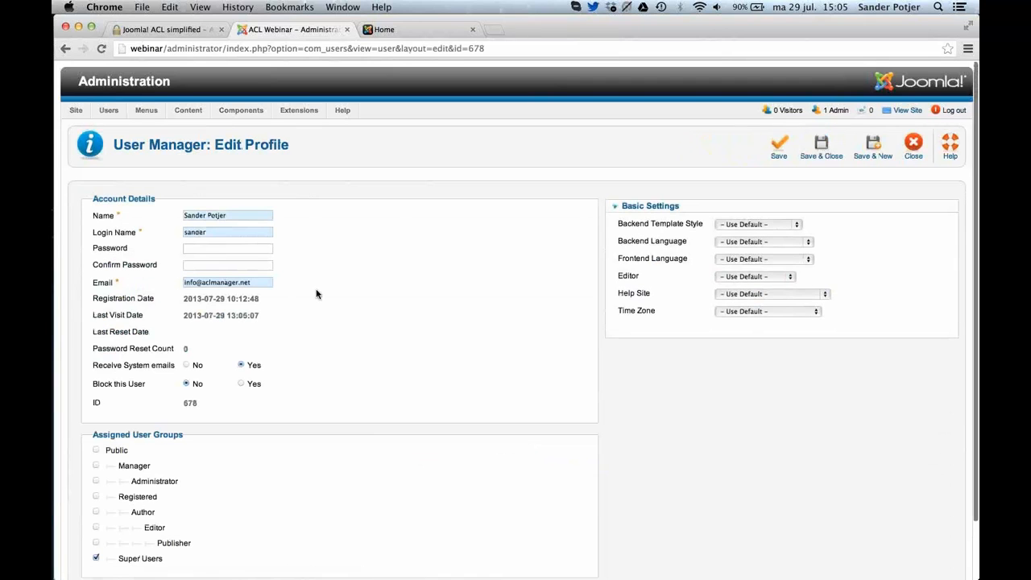
pyautogui.scroll(-1, 316, 294)
pyautogui.scroll(-2, 317, 294)
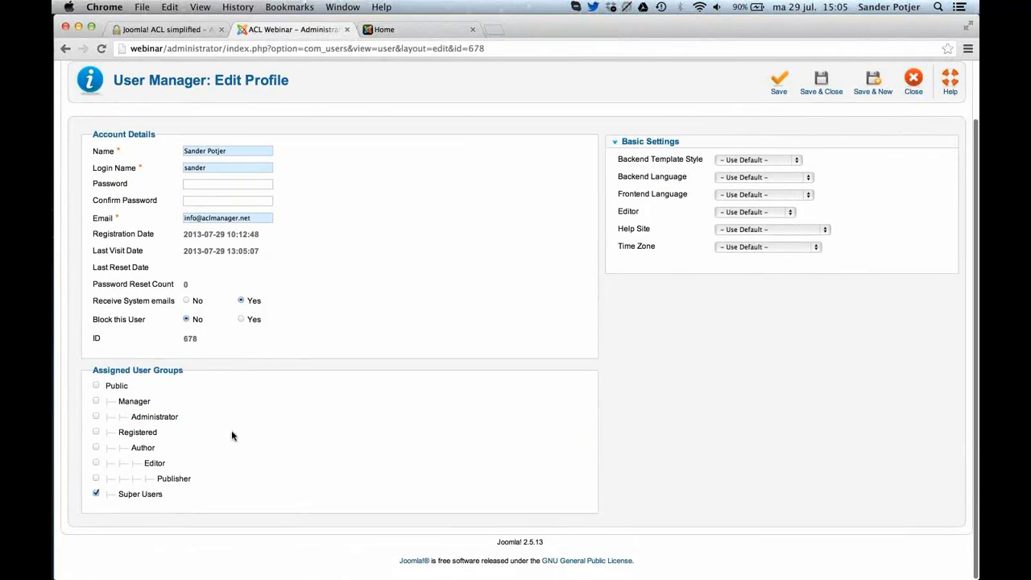
# Try assigning the Editor group to the user, clear it again and close the profile without saving.
pyautogui.click(145, 451)
pyautogui.click(159, 465)
pyautogui.click(149, 451)
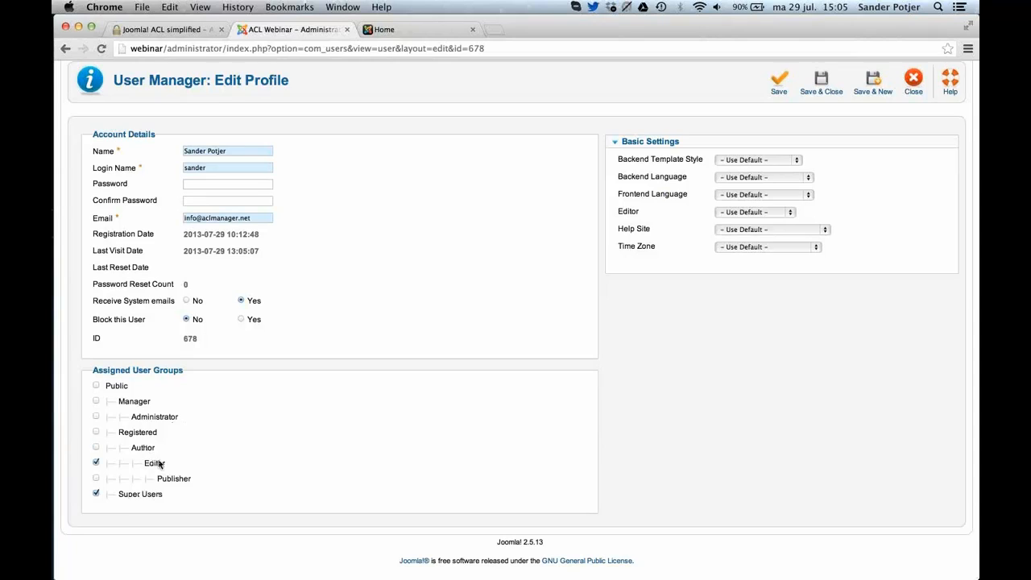
pyautogui.click(163, 463)
pyautogui.scroll(1, 607, 311)
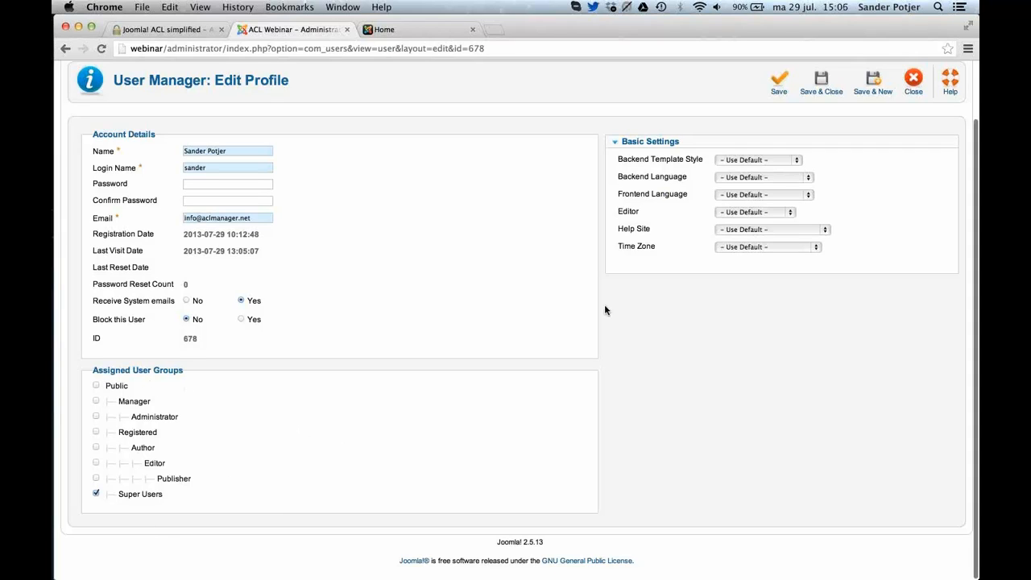
pyautogui.scroll(3, 606, 309)
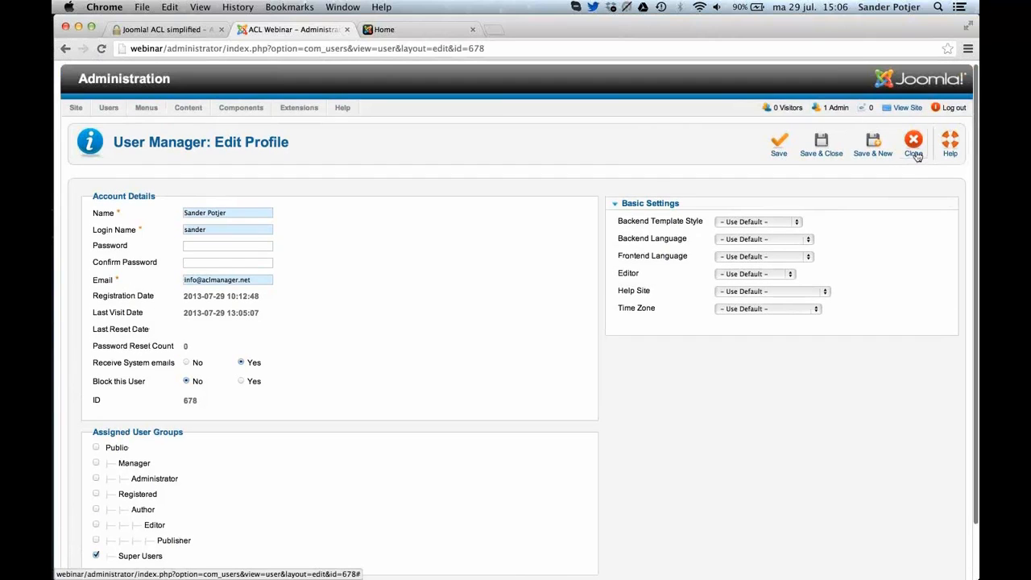
pyautogui.click(914, 153)
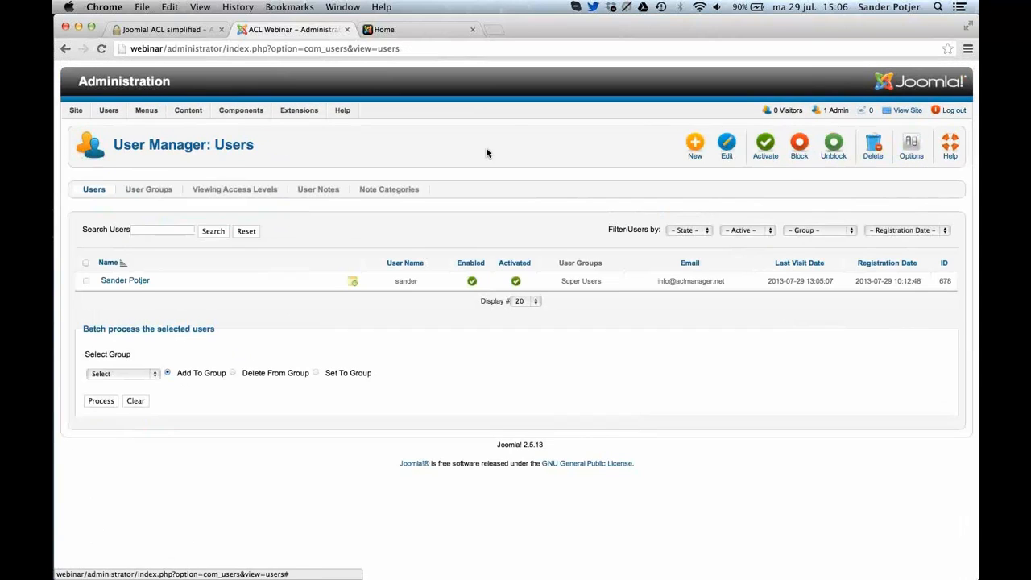
# Rename the Manager user group to "Manager Rename" and save it.
pyautogui.click(151, 190)
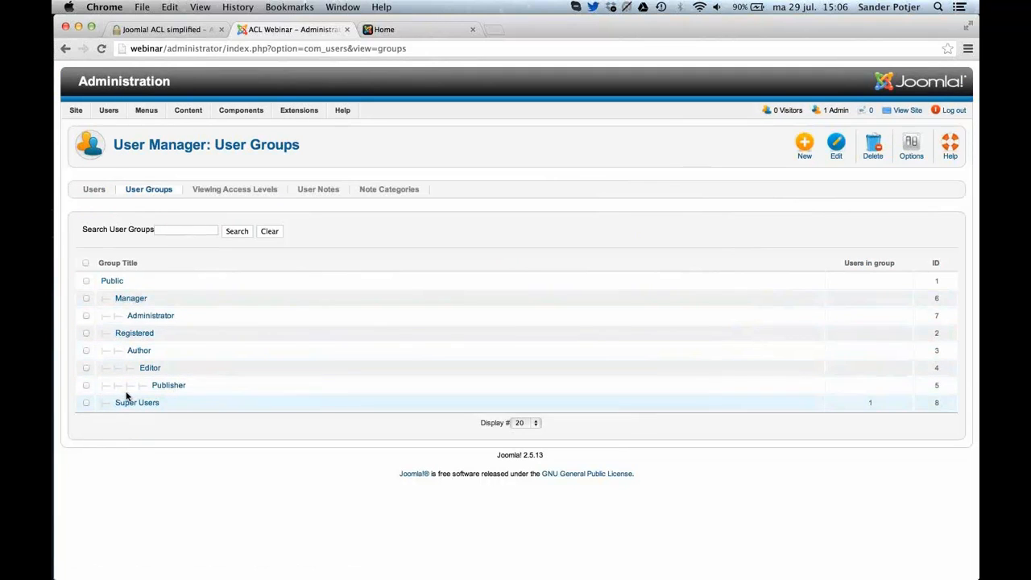
pyautogui.click(132, 303)
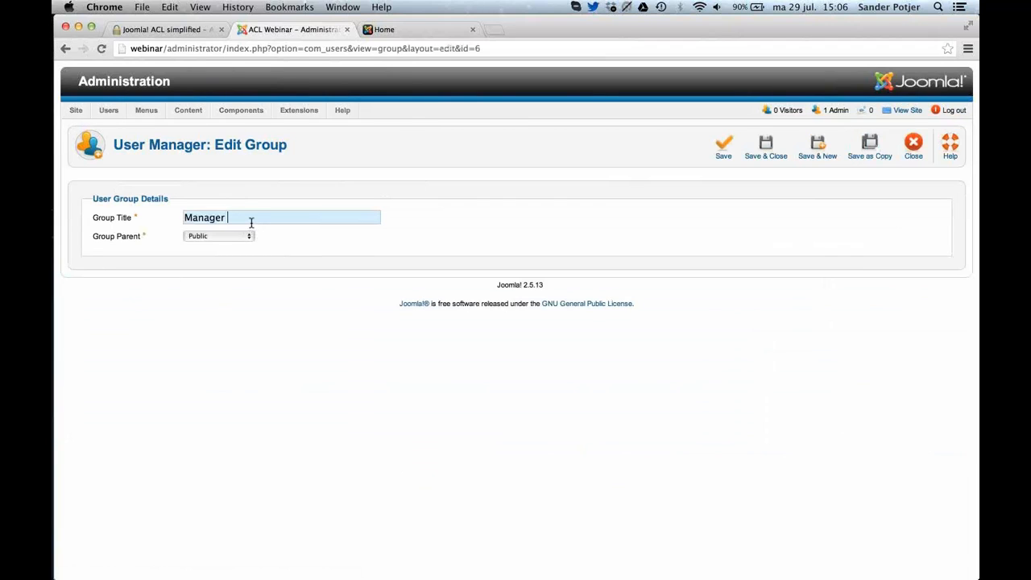
pyautogui.write('Rename')
pyautogui.click(775, 155)
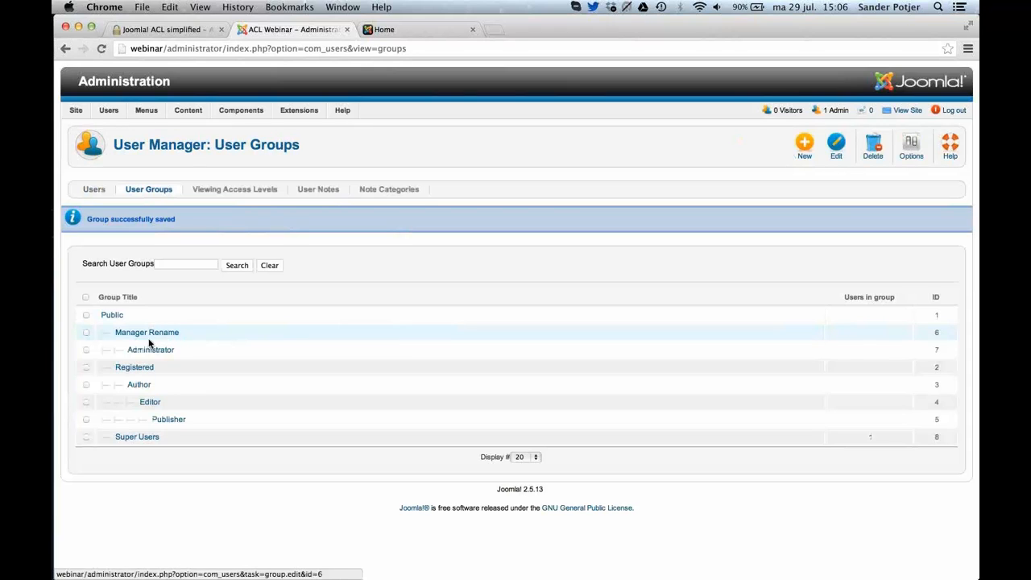
# Set the parent of the Publisher user group to Public and save the group.
pyautogui.click(166, 418)
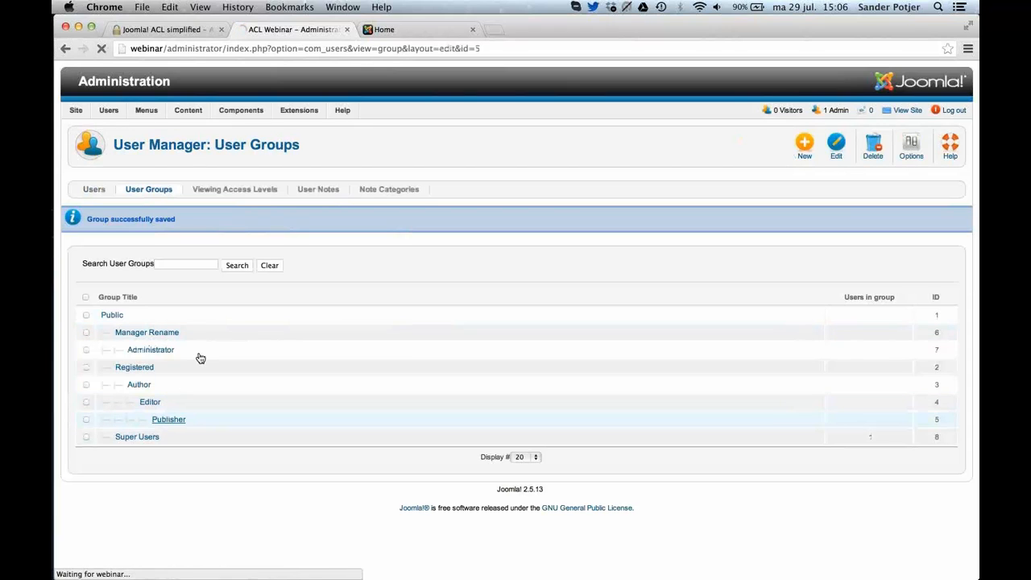
pyautogui.click(238, 239)
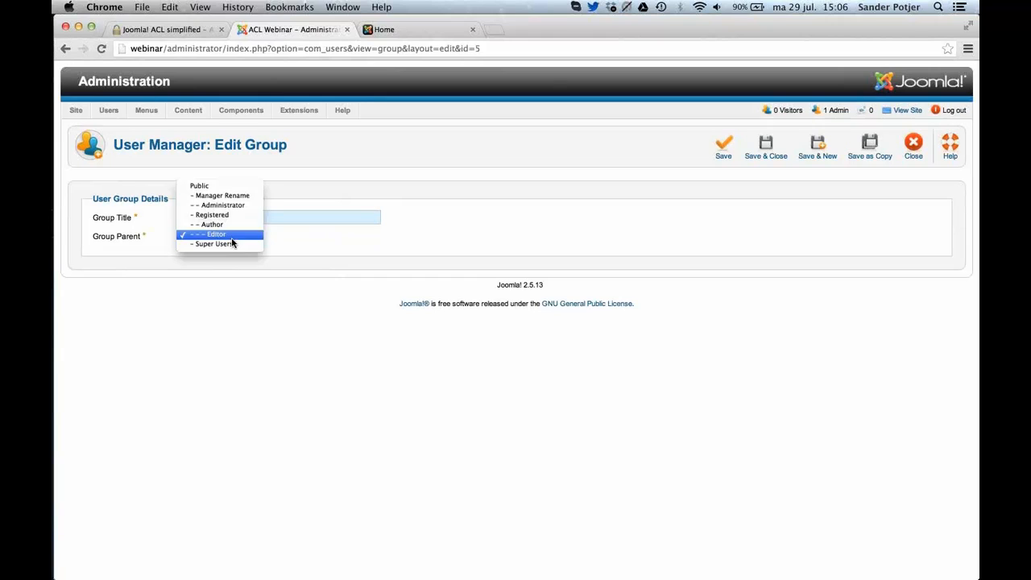
pyautogui.click(218, 185)
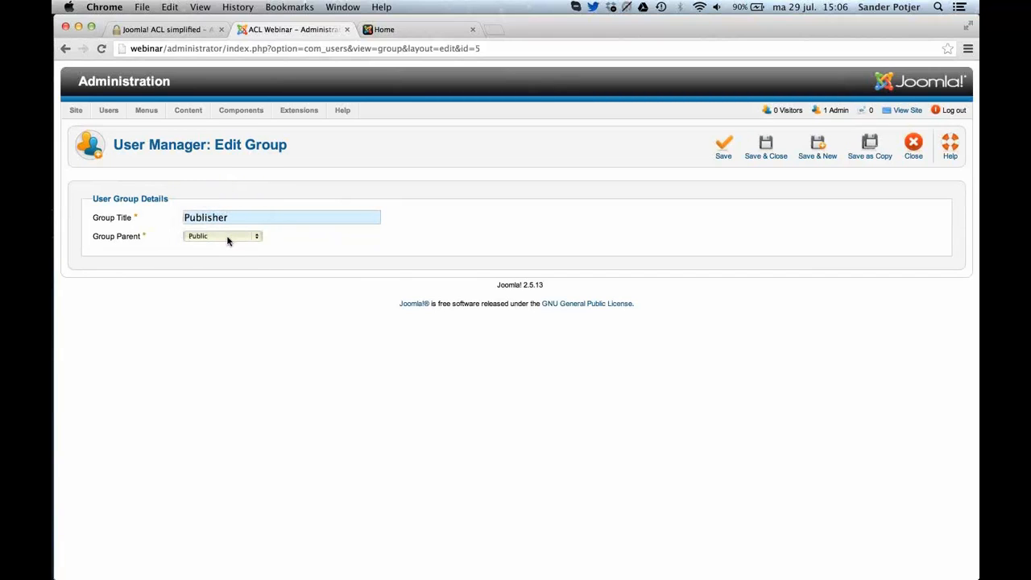
pyautogui.click(757, 150)
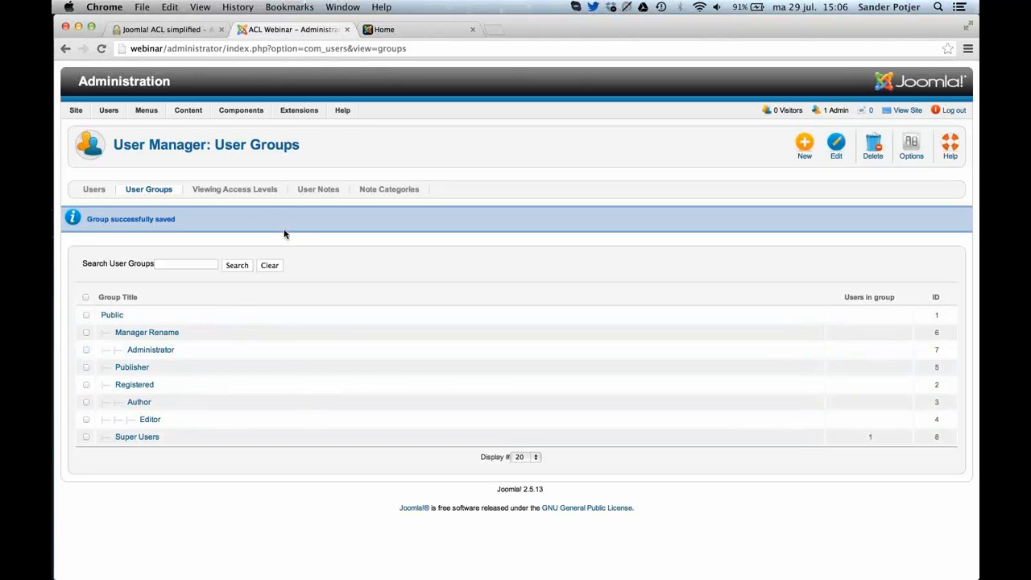
# Try toggling the Administrator group's access in the Registered viewing access level, and close the level without saving.
pyautogui.click(241, 193)
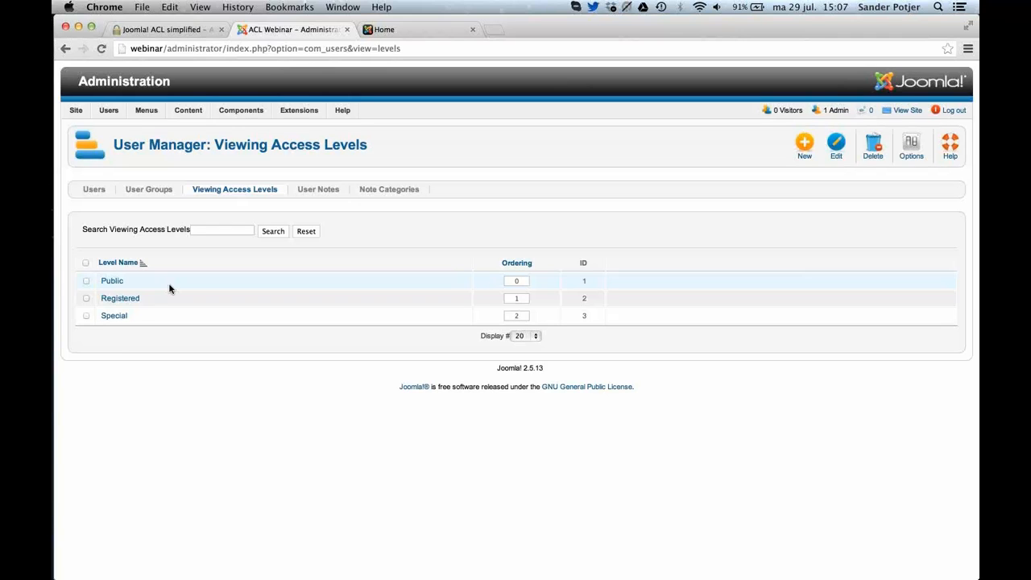
pyautogui.click(135, 300)
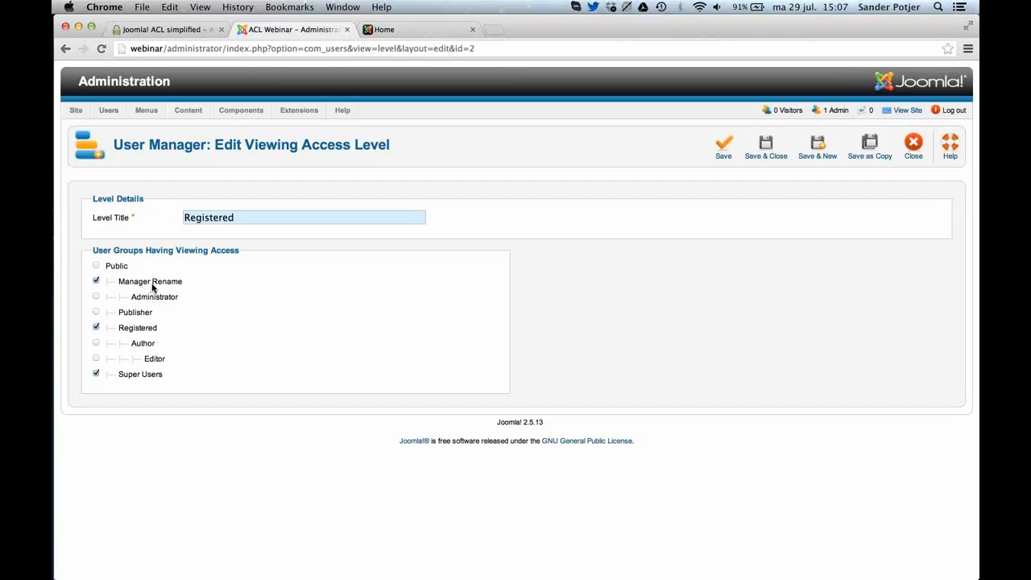
pyautogui.click(96, 298)
pyautogui.click(97, 297)
pyautogui.click(97, 281)
pyautogui.click(914, 147)
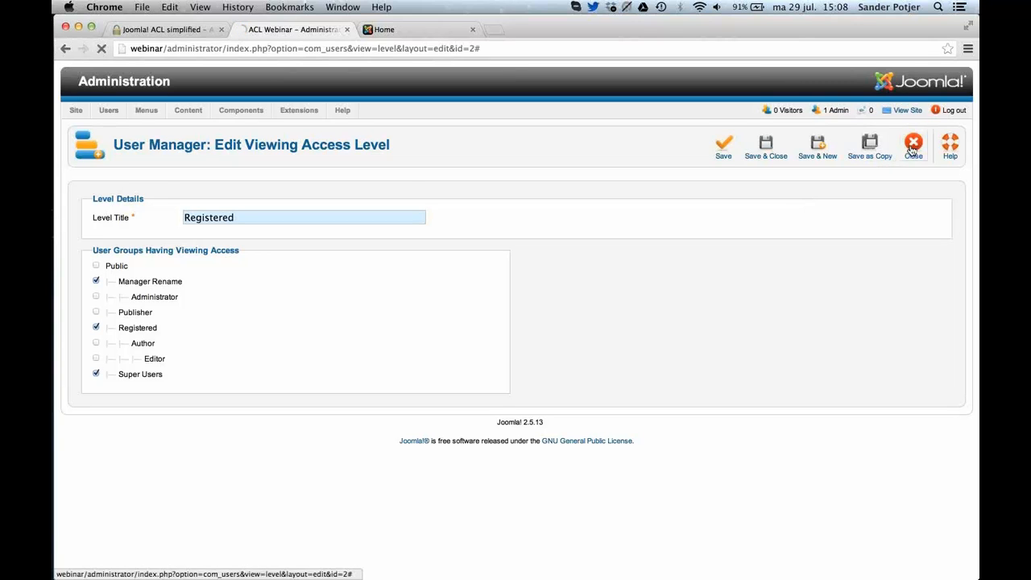
# Open the permission settings in Global Configuration and read the descriptions of the Public group's login, Offline Access and Super Admin actions.
pyautogui.moveTo(75, 110)
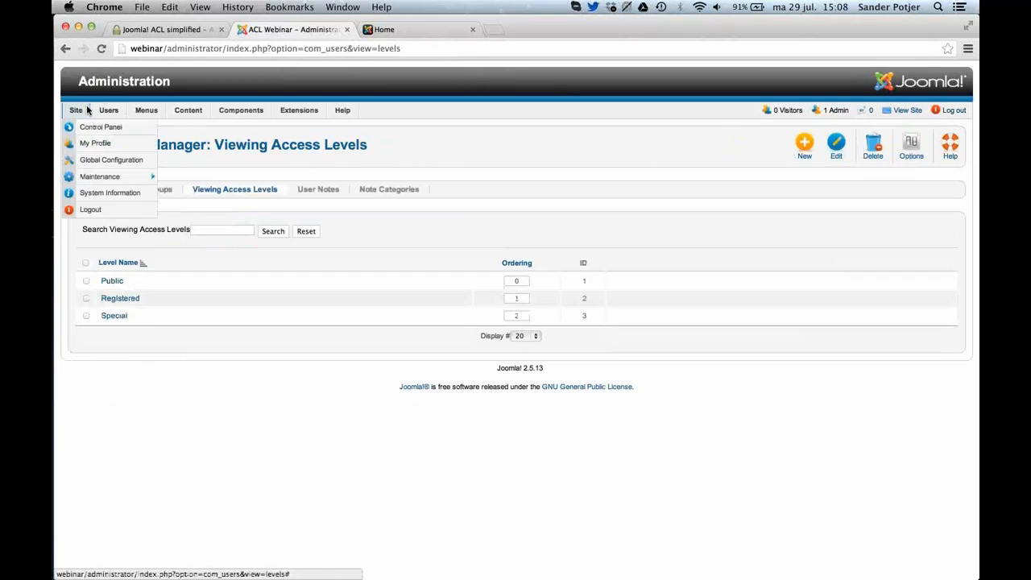
pyautogui.click(89, 161)
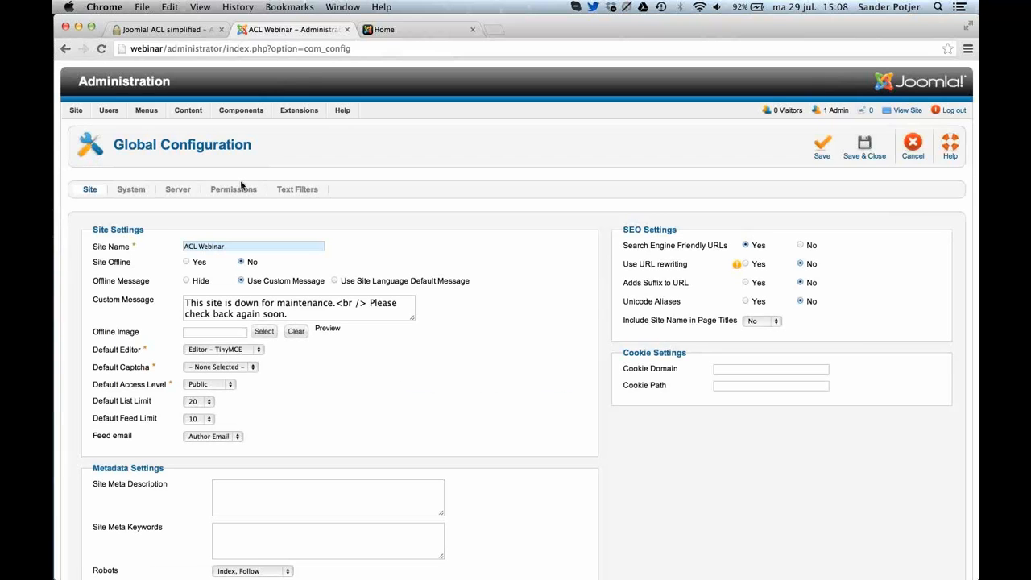
pyautogui.click(242, 190)
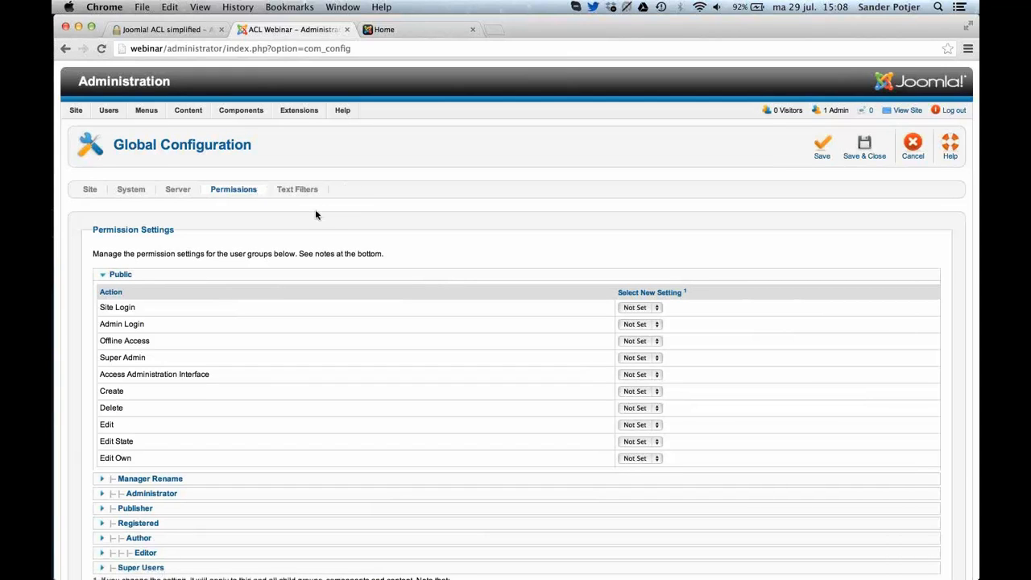
pyautogui.scroll(-2, 315, 215)
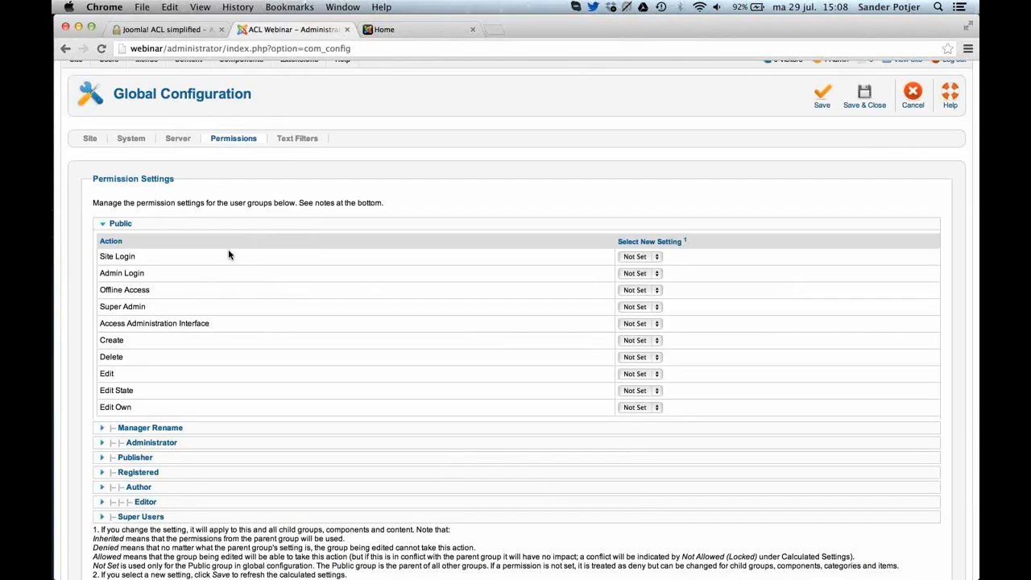
pyautogui.moveTo(129, 259)
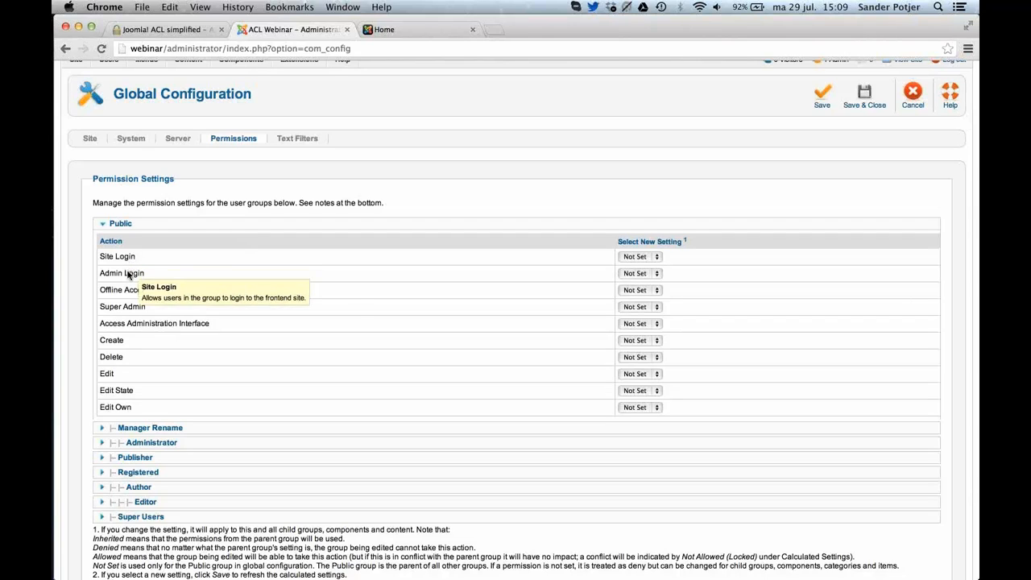
pyautogui.moveTo(133, 276)
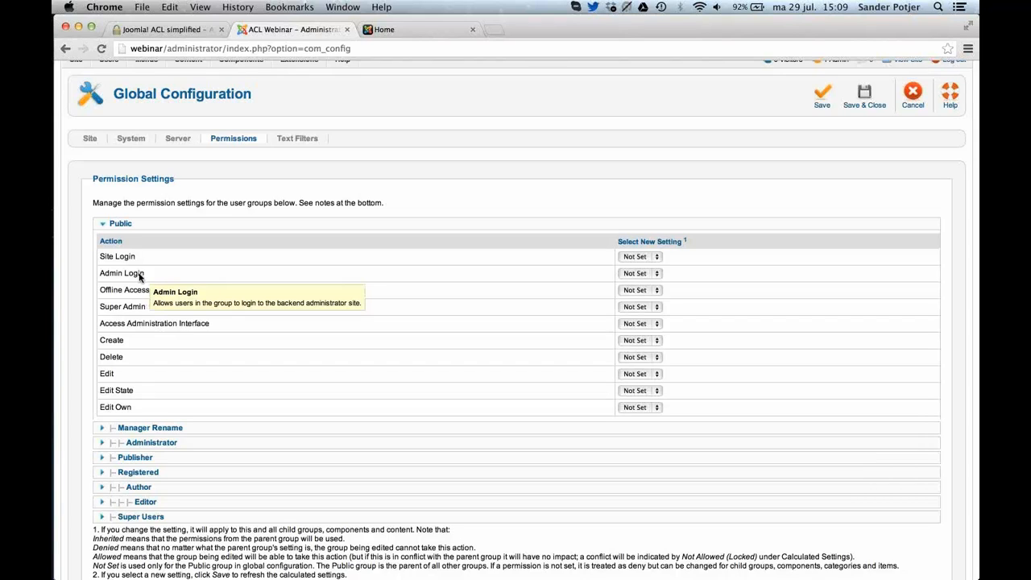
pyautogui.moveTo(144, 295)
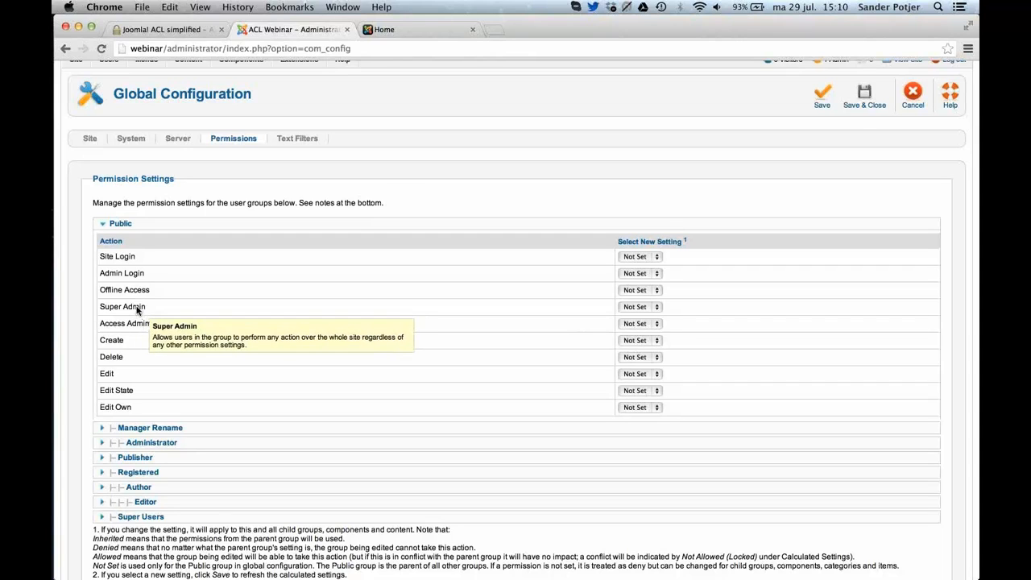
# Examine the Super Users group's global permissions, and return to the Public group's list of actions.
pyautogui.click(152, 516)
pyautogui.scroll(-1, 249, 458)
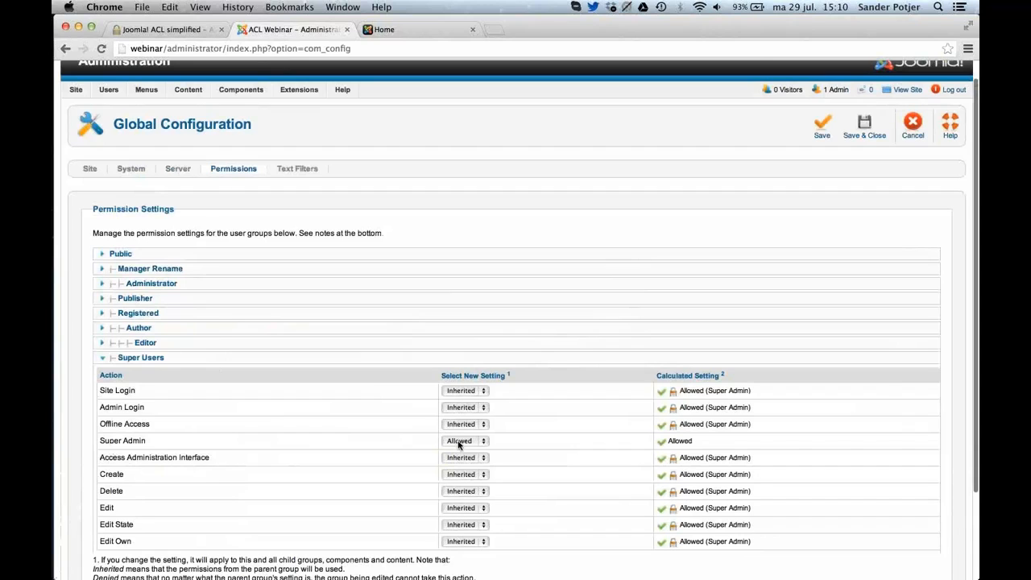
pyautogui.click(241, 255)
pyautogui.scroll(-3, 334, 410)
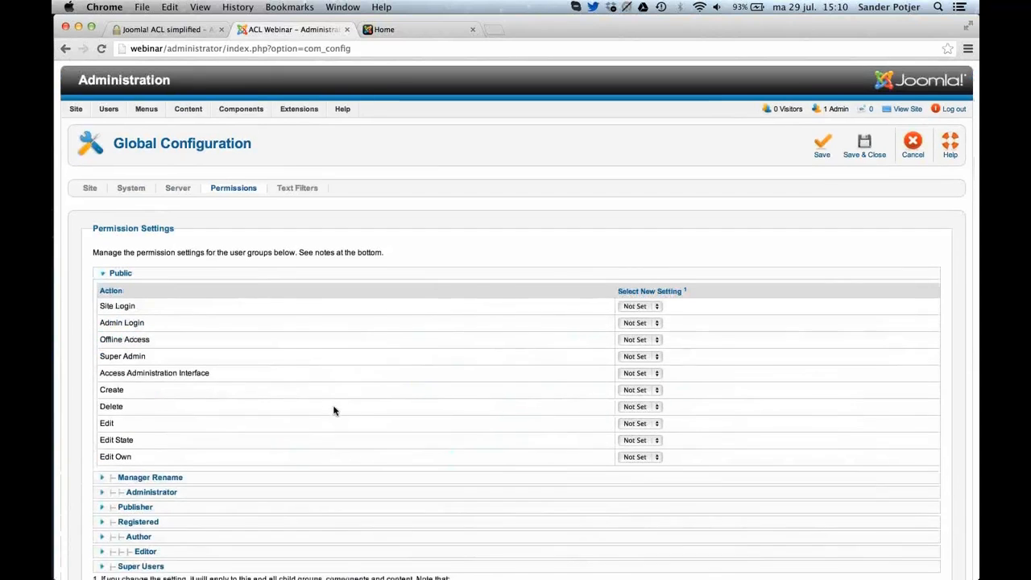
pyautogui.scroll(-2, 334, 411)
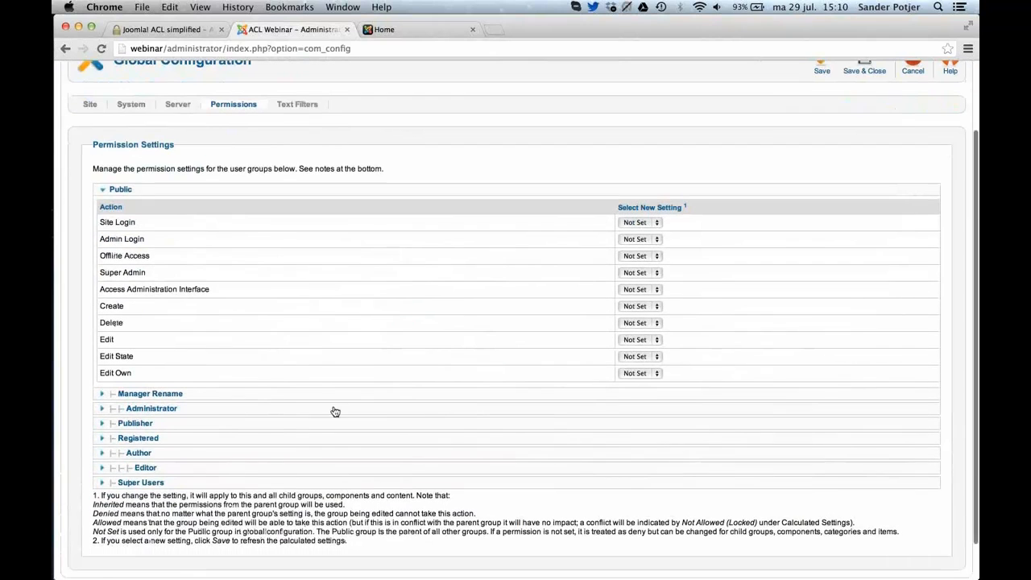
pyautogui.moveTo(178, 292)
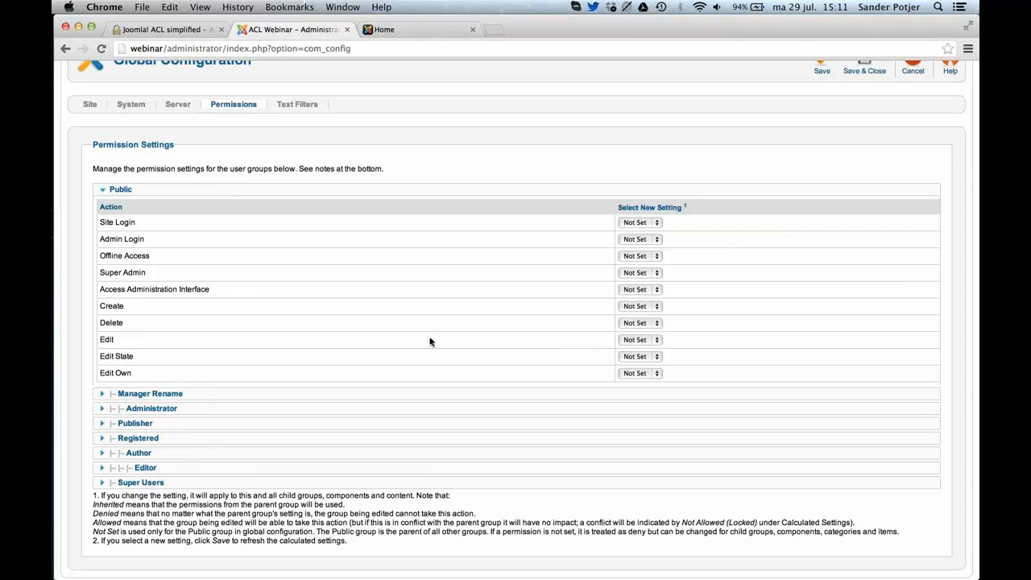
# Examine the available settings for the Public group's Site Login action in the global permissions, without choosing a different one.
pyautogui.click(650, 227)
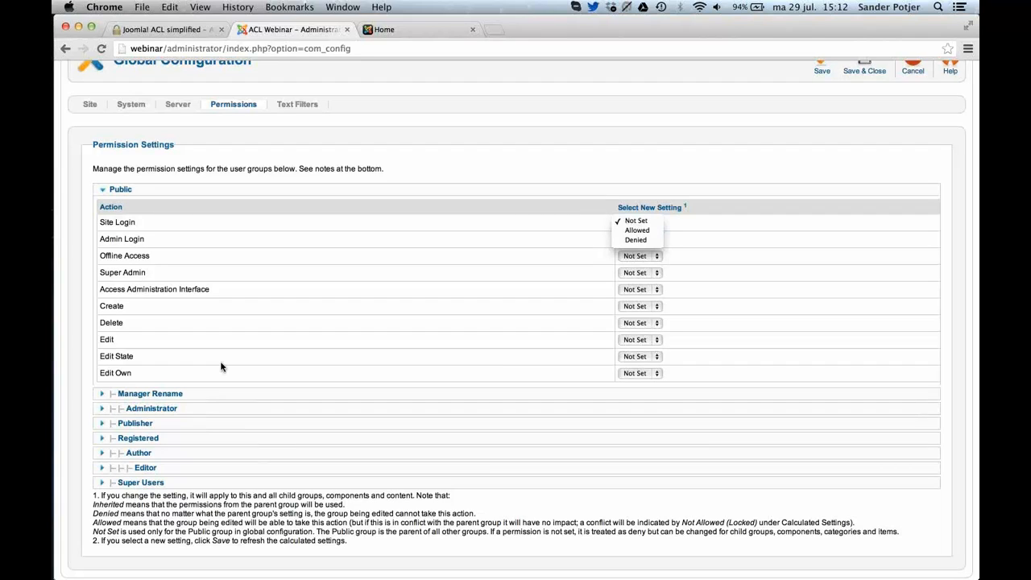
pyautogui.click(590, 237)
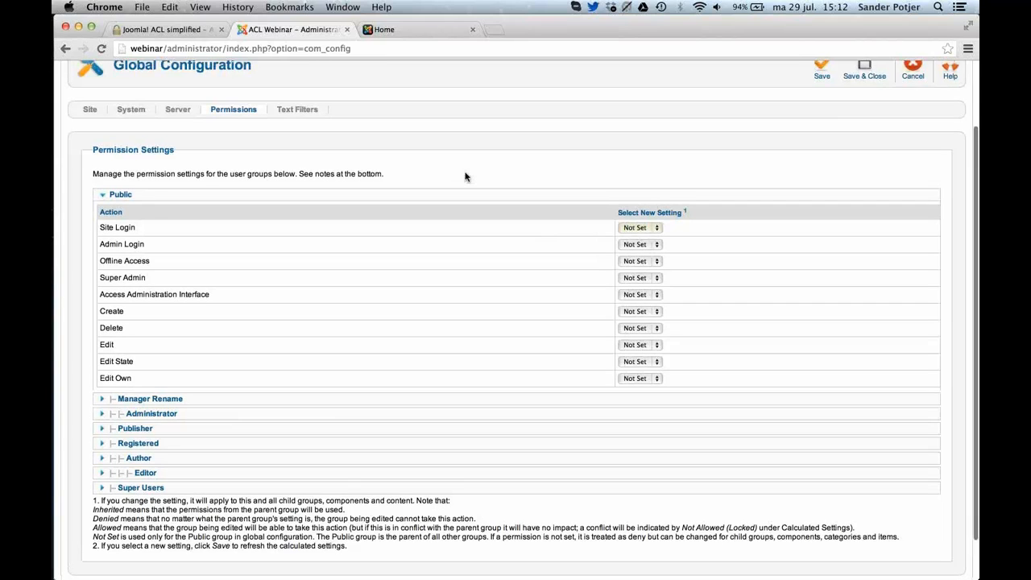
pyautogui.scroll(2, 465, 177)
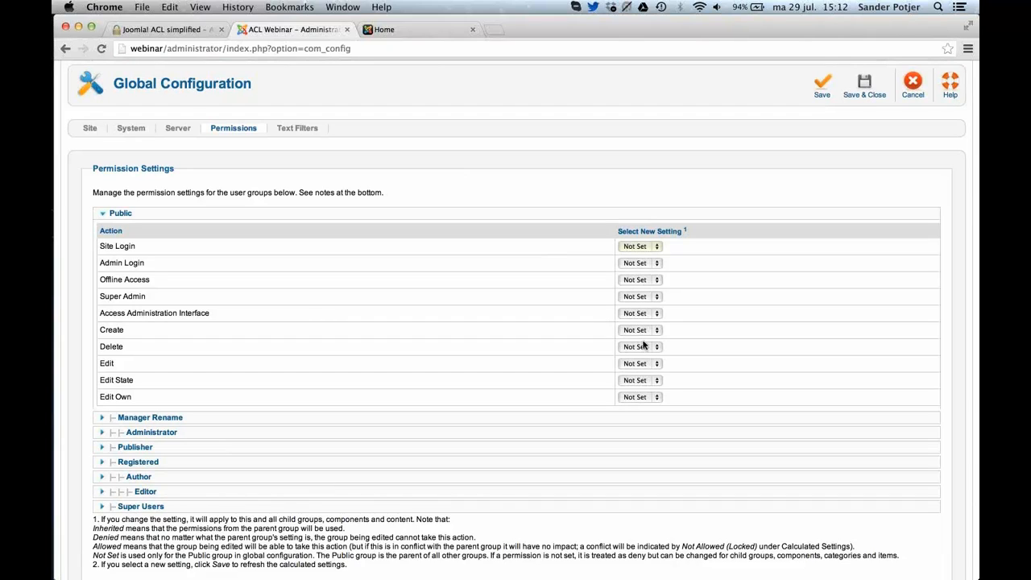
pyautogui.click(657, 247)
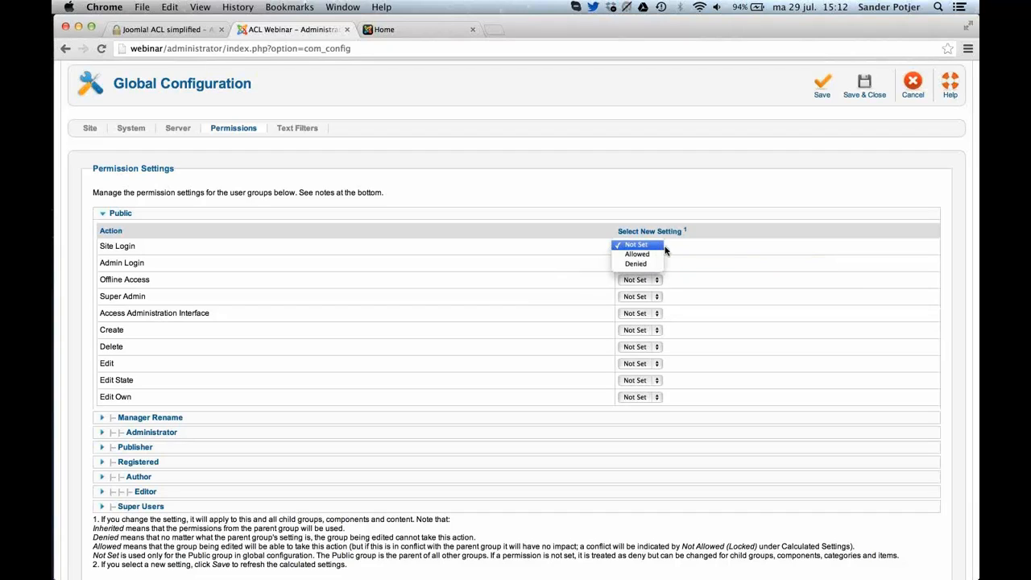
pyautogui.click(677, 251)
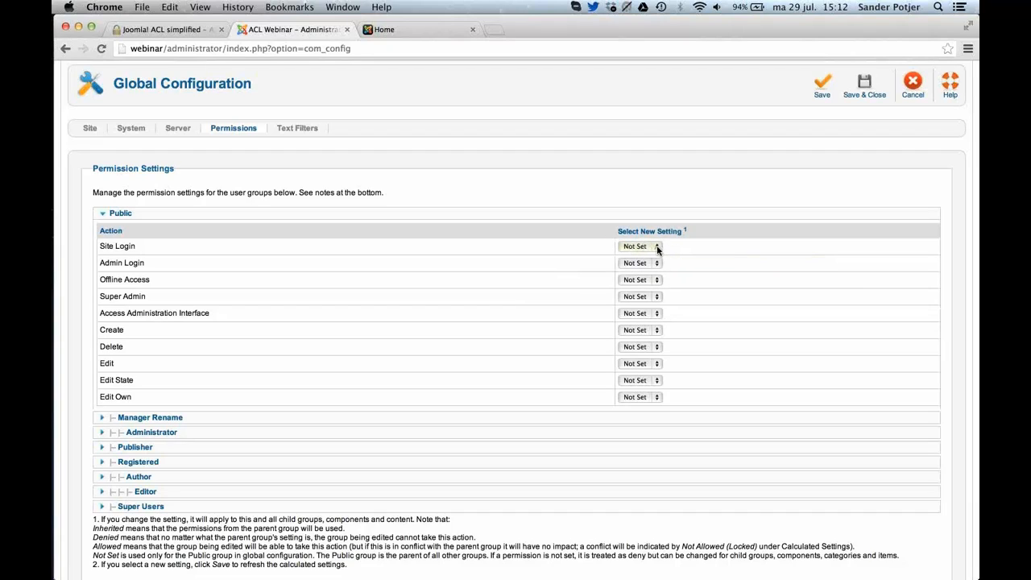
pyautogui.click(657, 248)
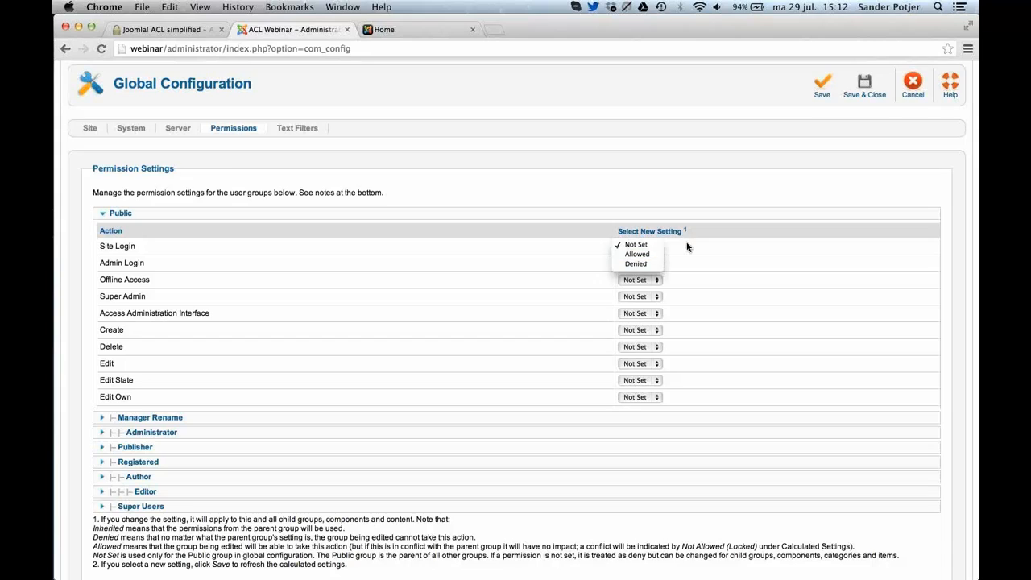
pyautogui.click(687, 247)
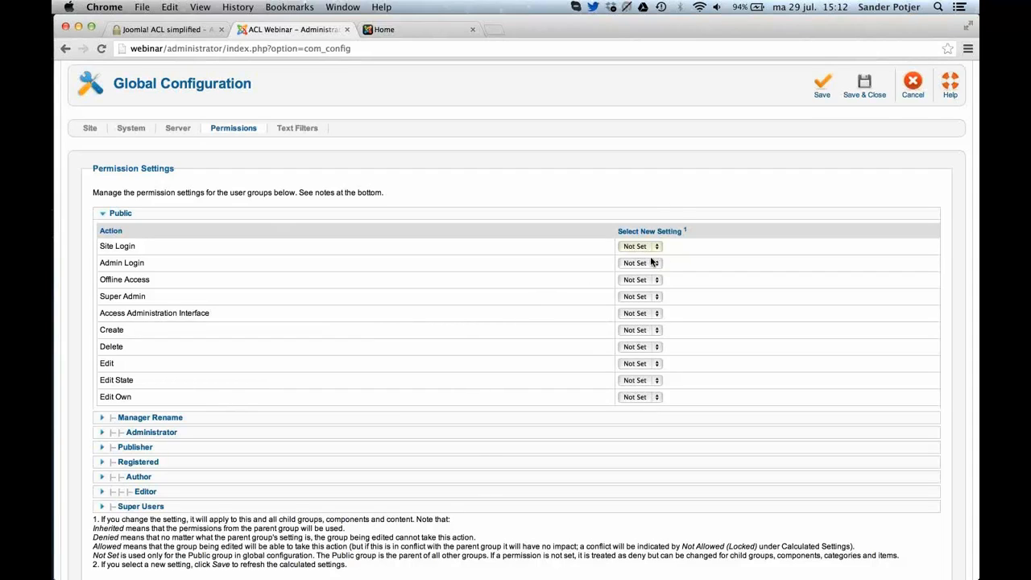
# Set the Manager Rename group's Site Login permission to Inherited and save the global configuration.
pyautogui.click(184, 421)
pyautogui.scroll(-1, 486, 276)
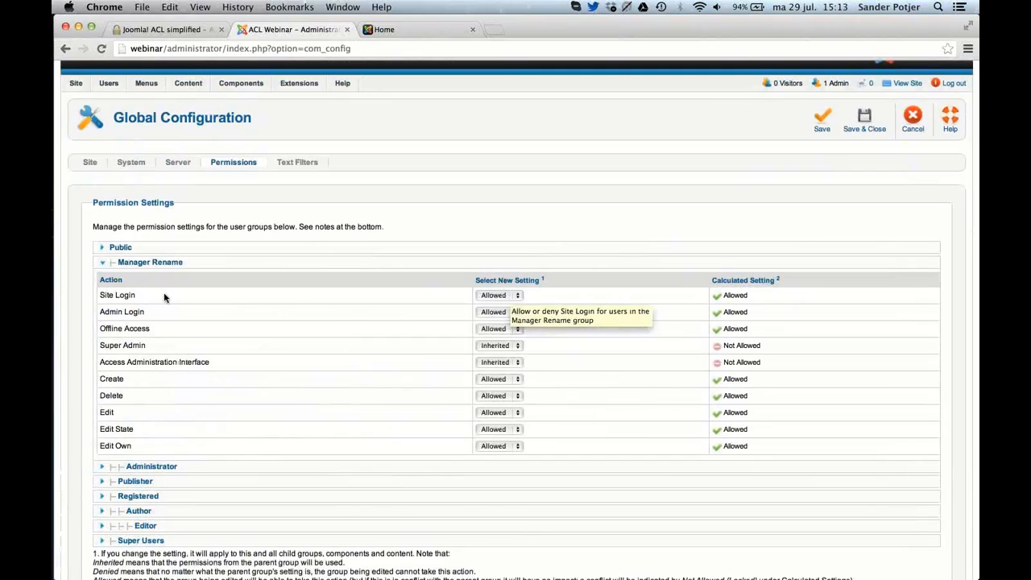
pyautogui.click(499, 297)
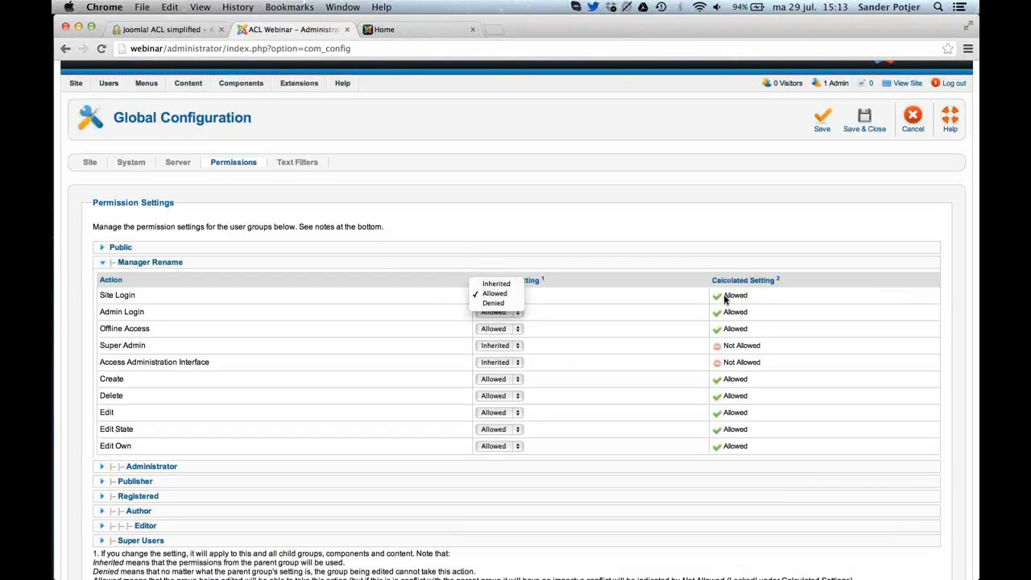
pyautogui.click(514, 290)
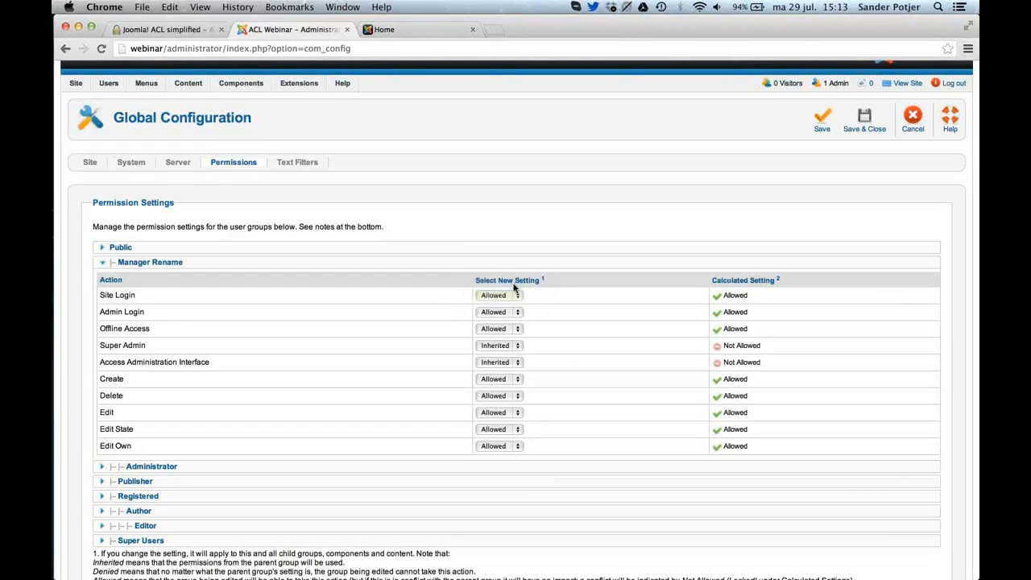
pyautogui.click(830, 119)
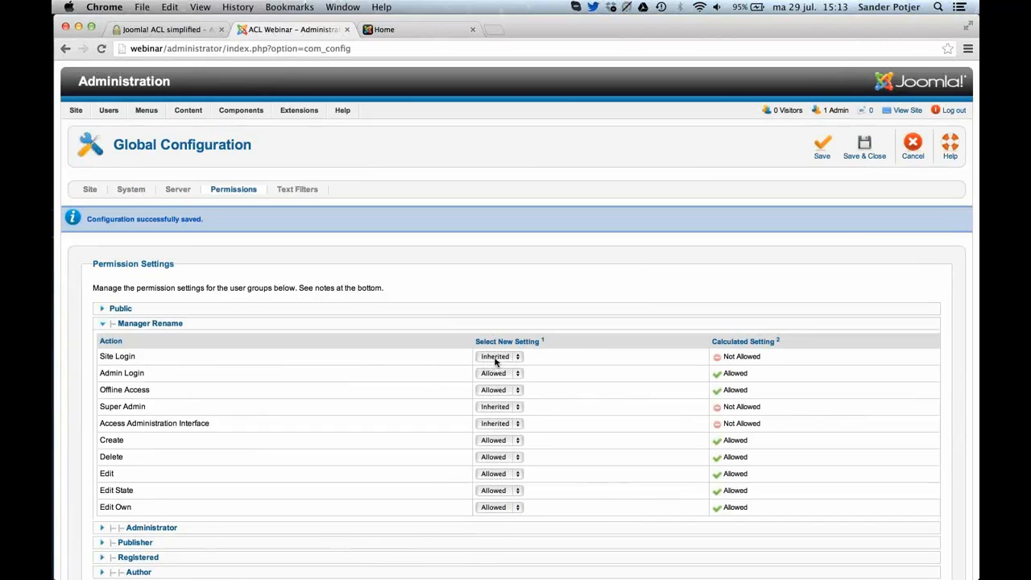
# Check the Public group's settings, then set Site Login to Allowed for the Manager Rename group and save.
pyautogui.click(216, 308)
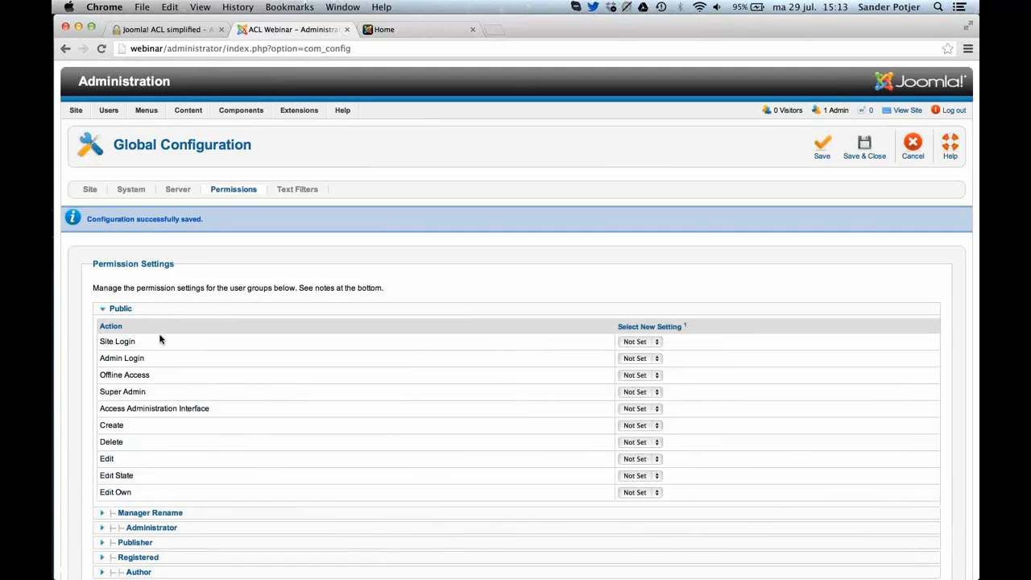
pyautogui.click(174, 516)
pyautogui.click(504, 360)
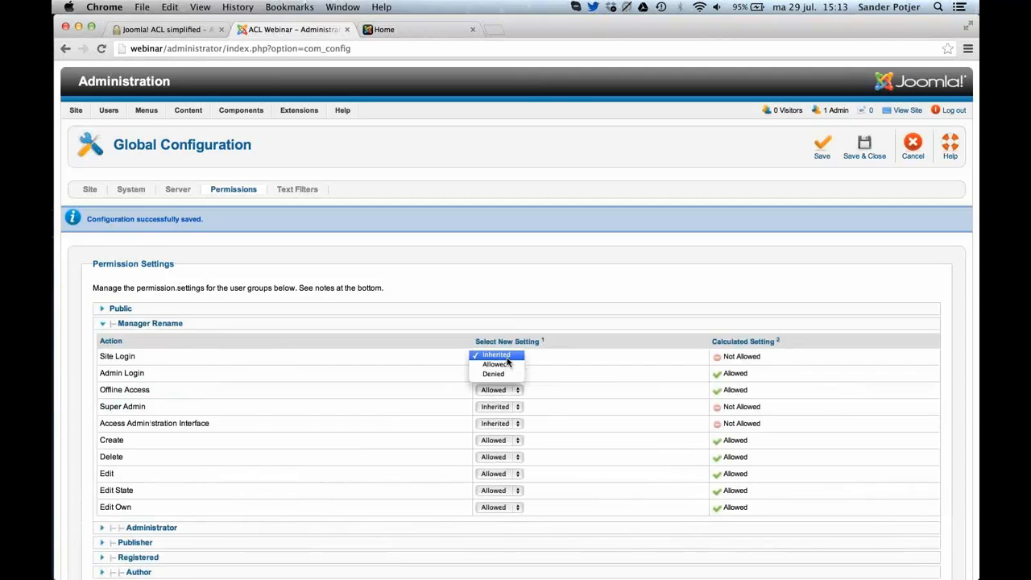
pyautogui.click(505, 366)
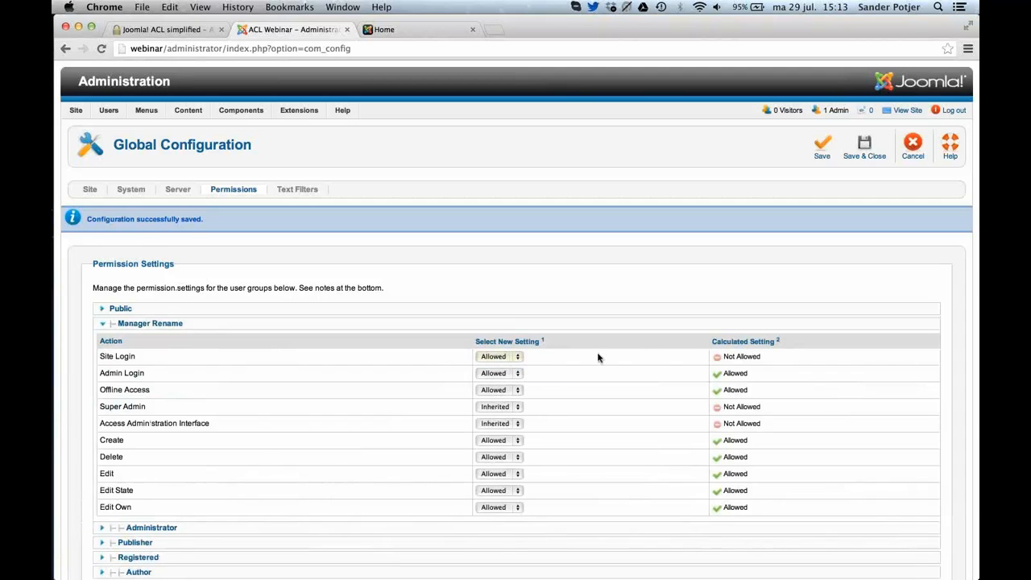
pyautogui.click(818, 146)
# Deny Site Login for the Manager Rename group and save the configuration.
pyautogui.click(505, 356)
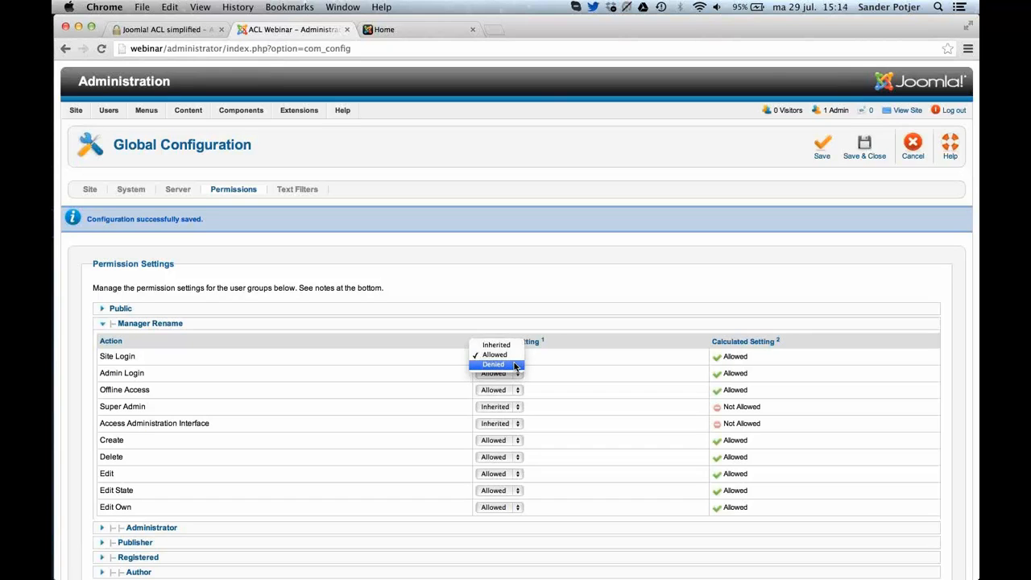
pyautogui.click(515, 365)
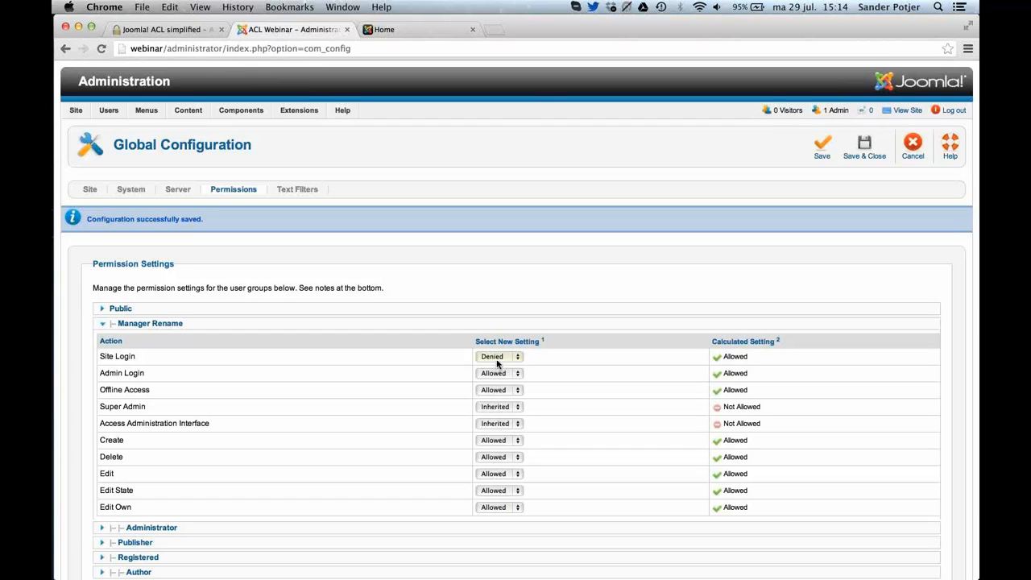
pyautogui.click(822, 142)
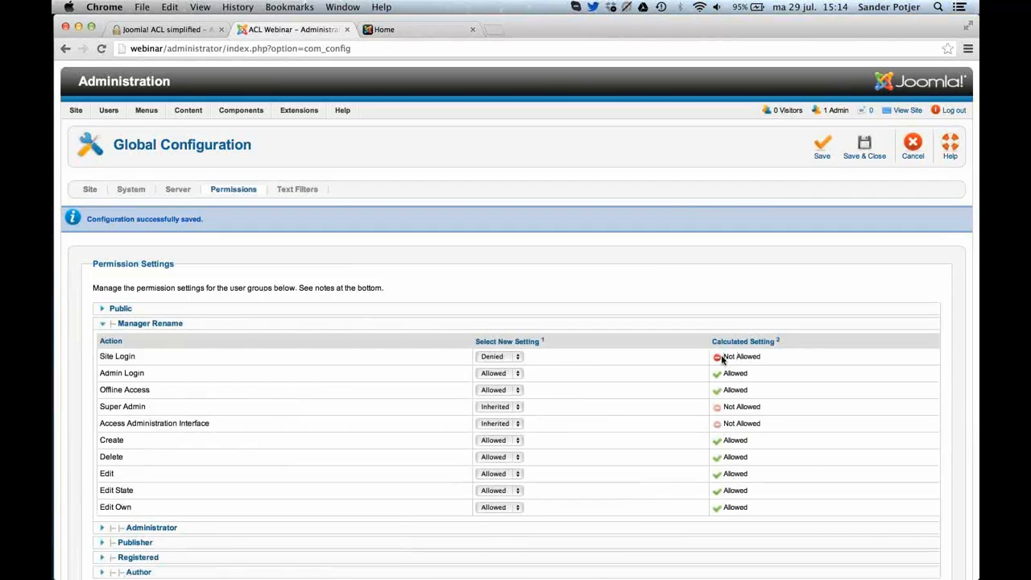
# Try to override the denied parent permission by setting the Administrator group's Site Login to Allowed, and save.
pyautogui.scroll(-2, 721, 359)
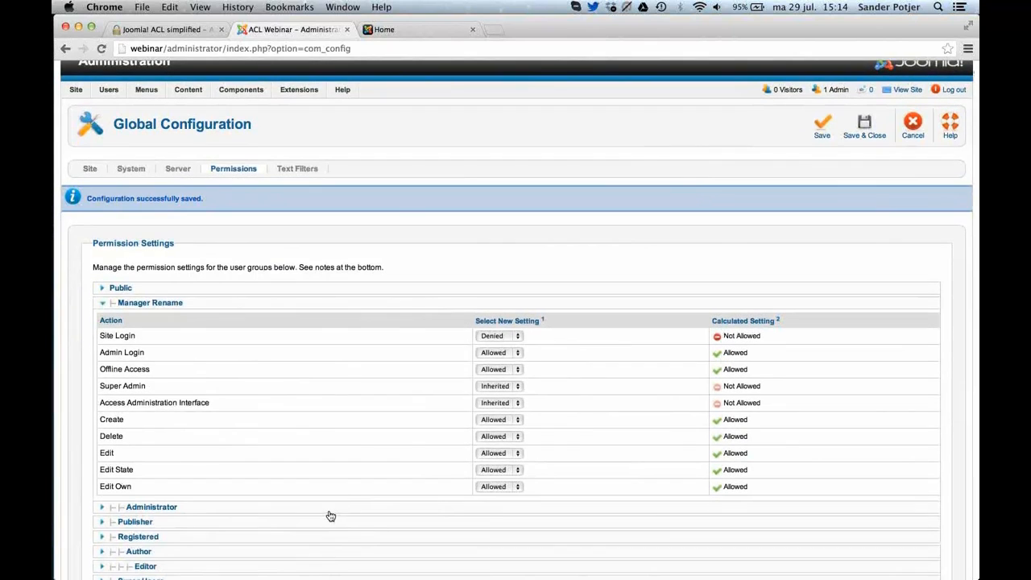
pyautogui.click(329, 510)
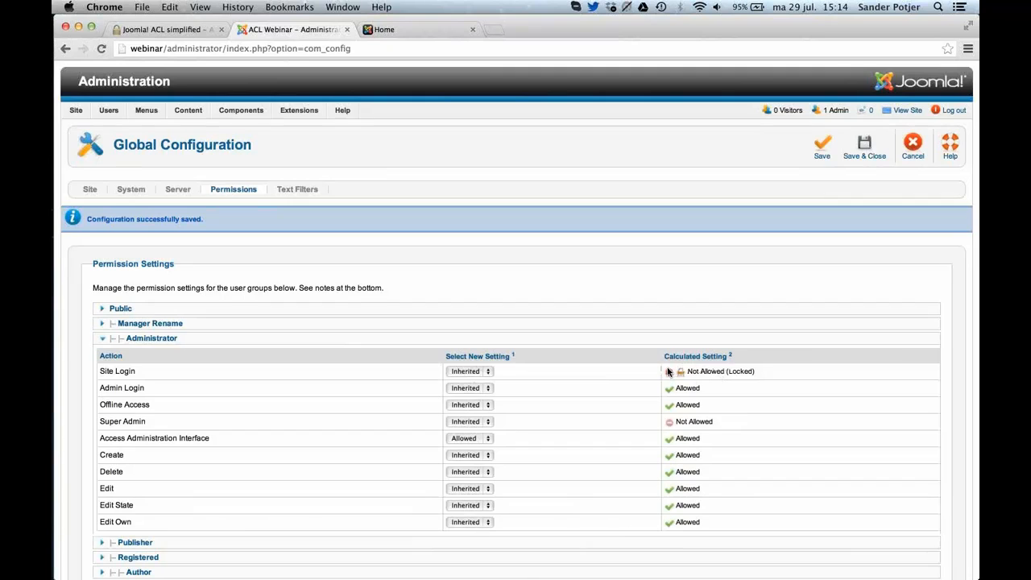
pyautogui.click(483, 372)
pyautogui.click(479, 369)
pyautogui.click(478, 373)
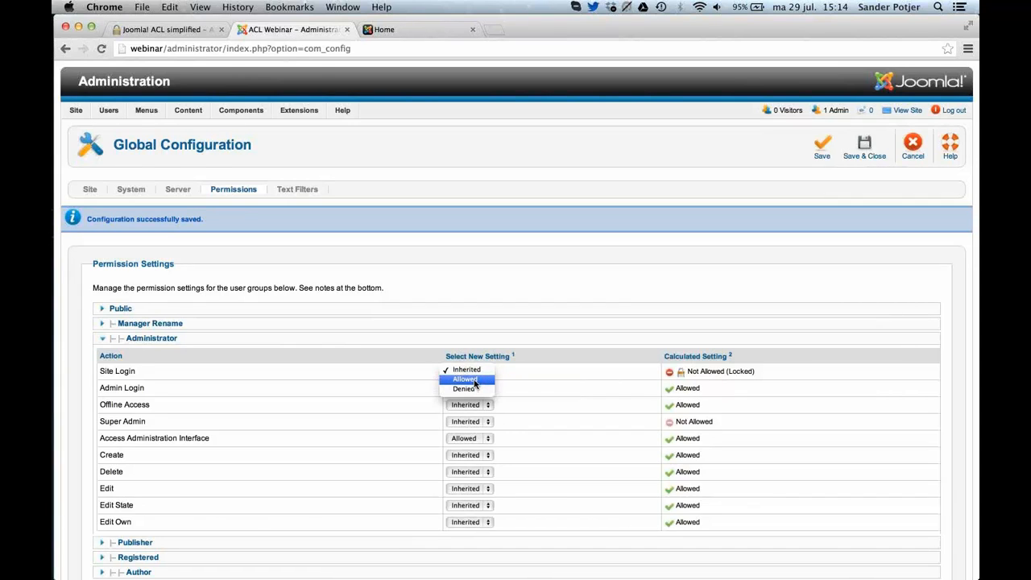
pyautogui.click(474, 382)
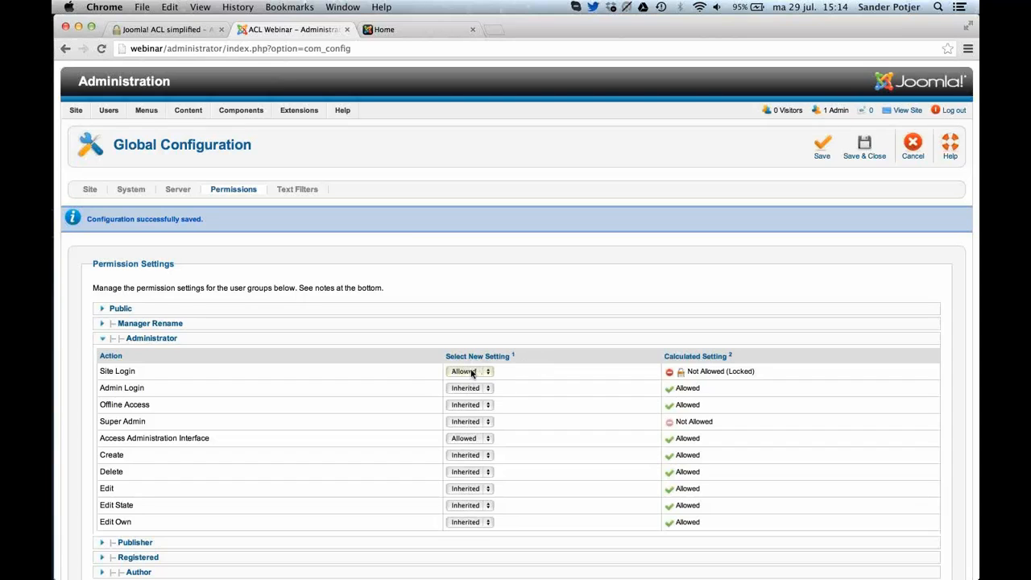
pyautogui.click(812, 150)
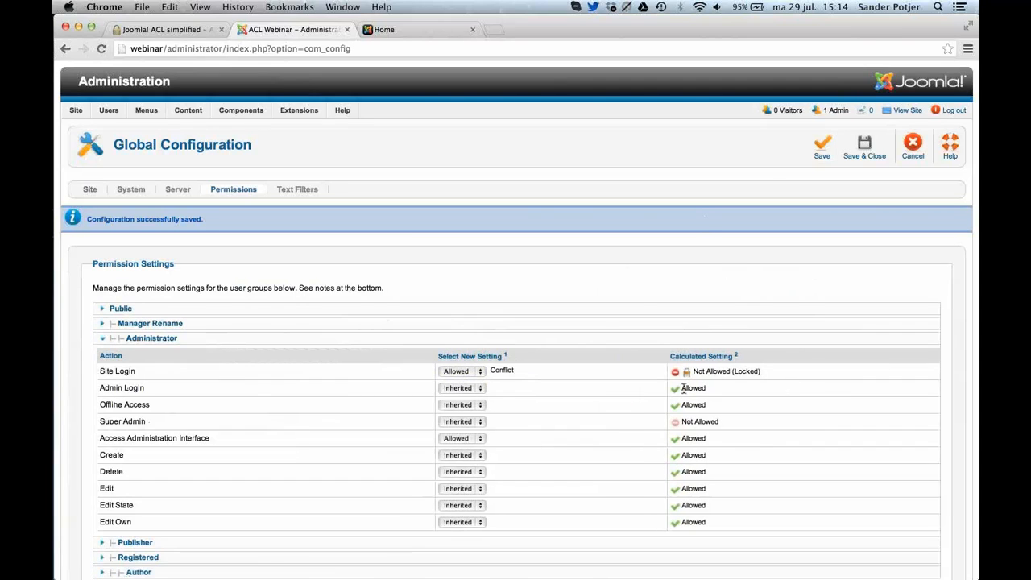
# Set the Administrator group's Site Login permission back to Inherited and save.
pyautogui.click(475, 371)
pyautogui.click(467, 362)
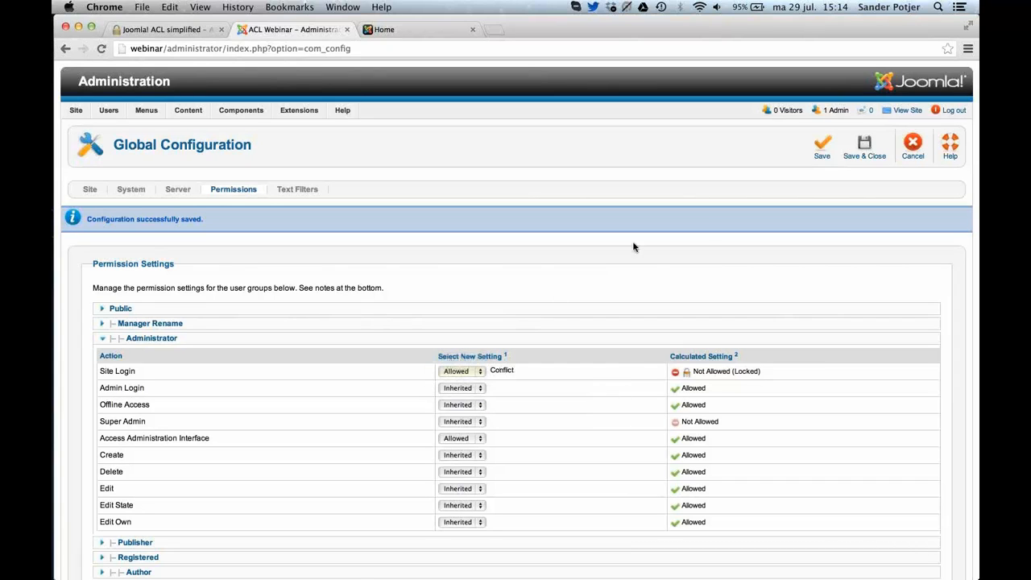
pyautogui.click(818, 153)
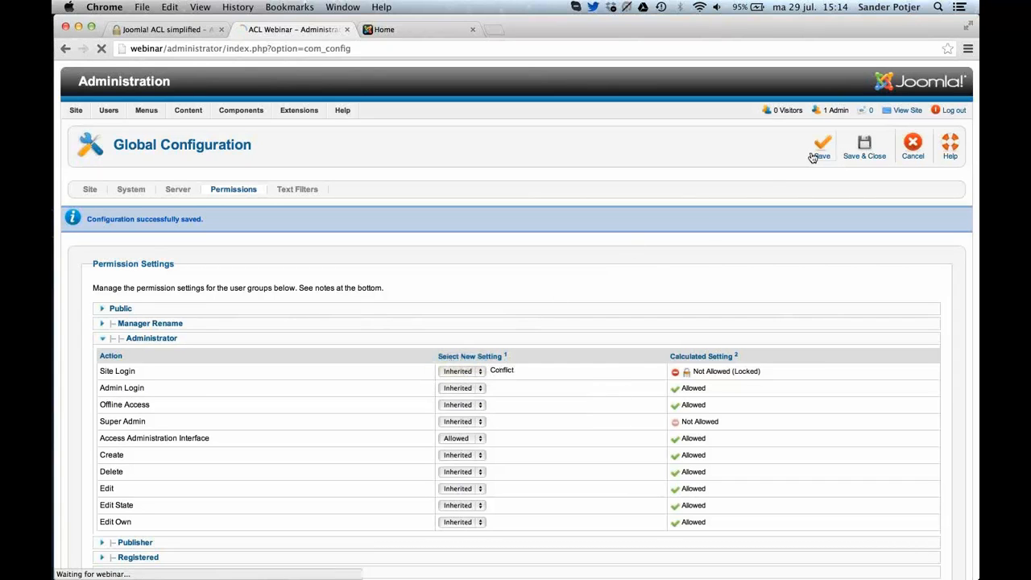
# Set Site Login back to Inherited for the Manager Rename group and save the global configuration.
pyautogui.click(366, 325)
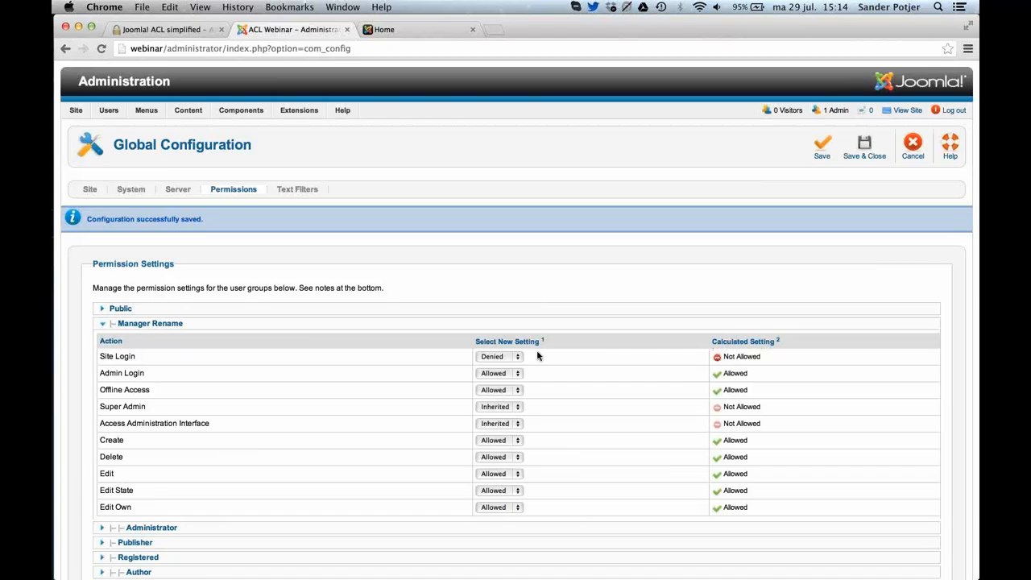
pyautogui.click(513, 356)
pyautogui.click(497, 336)
pyautogui.click(820, 153)
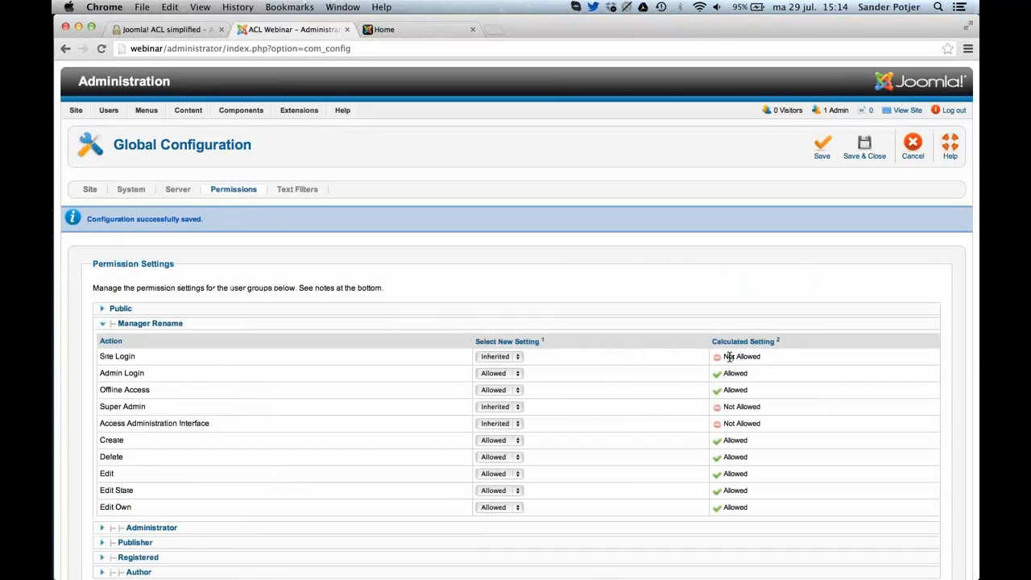
# Examine the Administrator group's Site Login setting and its options, and return to the Manager Rename group's permissions.
pyautogui.click(483, 527)
pyautogui.click(512, 371)
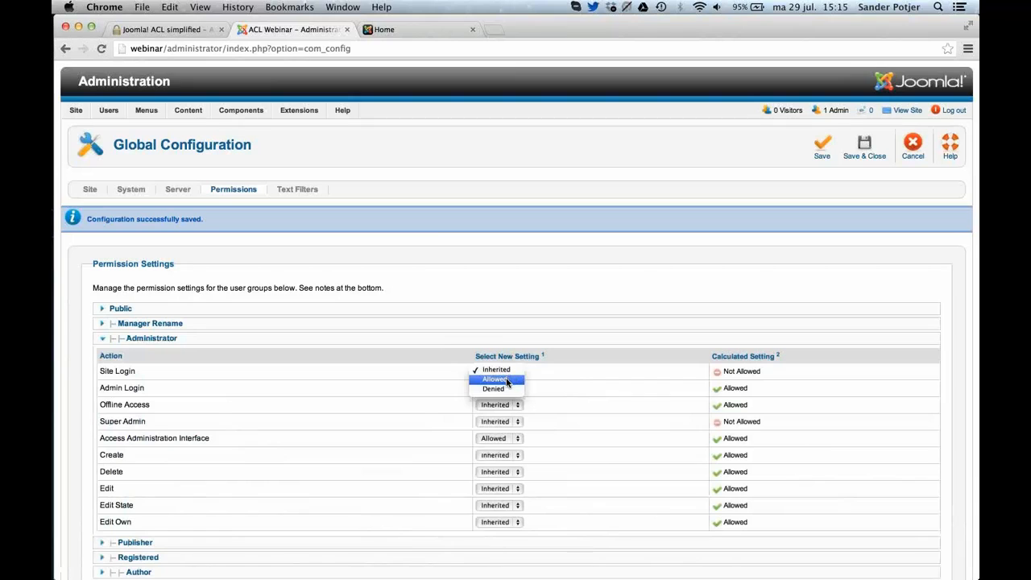
pyautogui.click(475, 369)
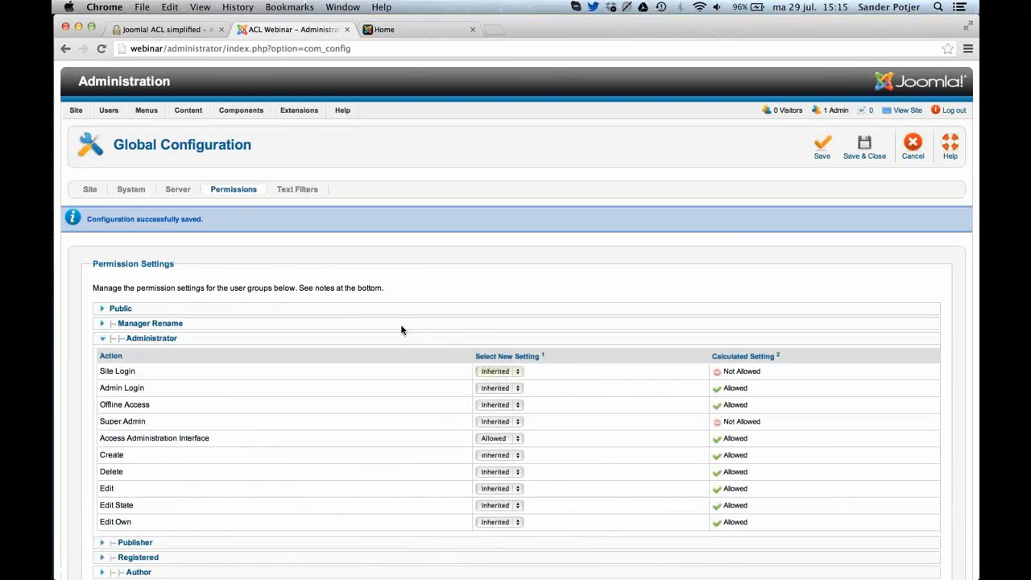
pyautogui.click(387, 327)
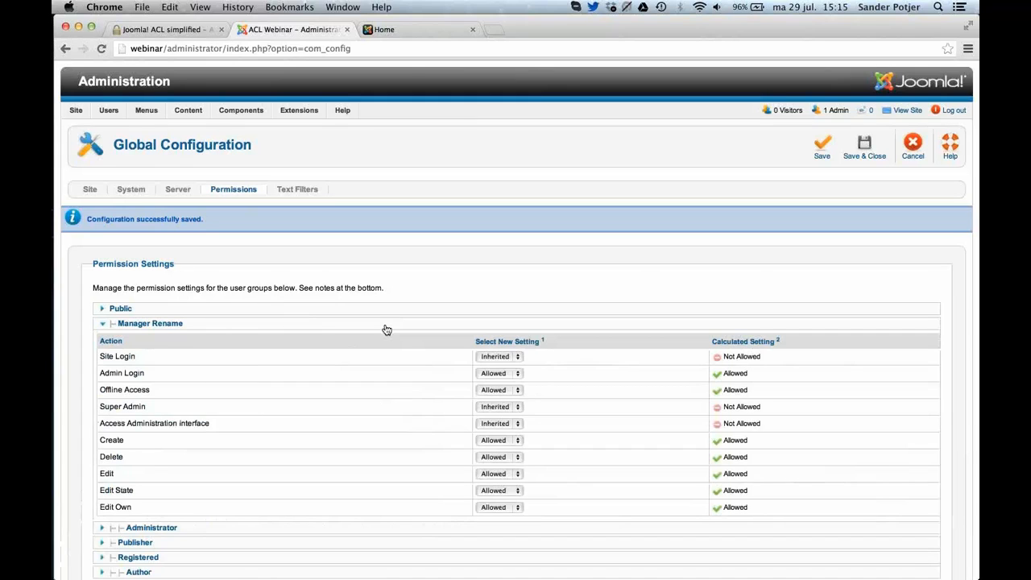
pyautogui.scroll(-5, 386, 329)
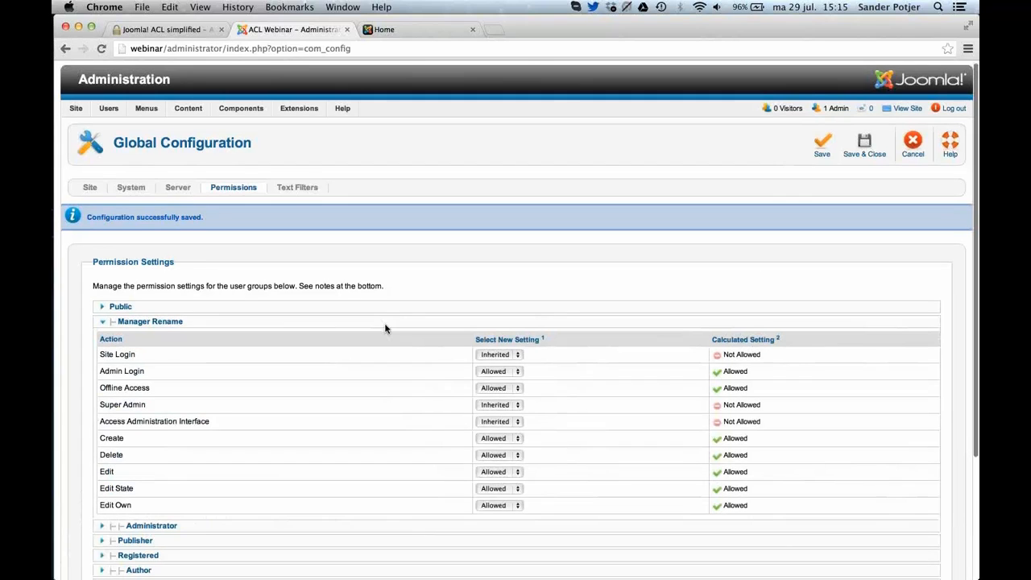
pyautogui.scroll(4, 385, 329)
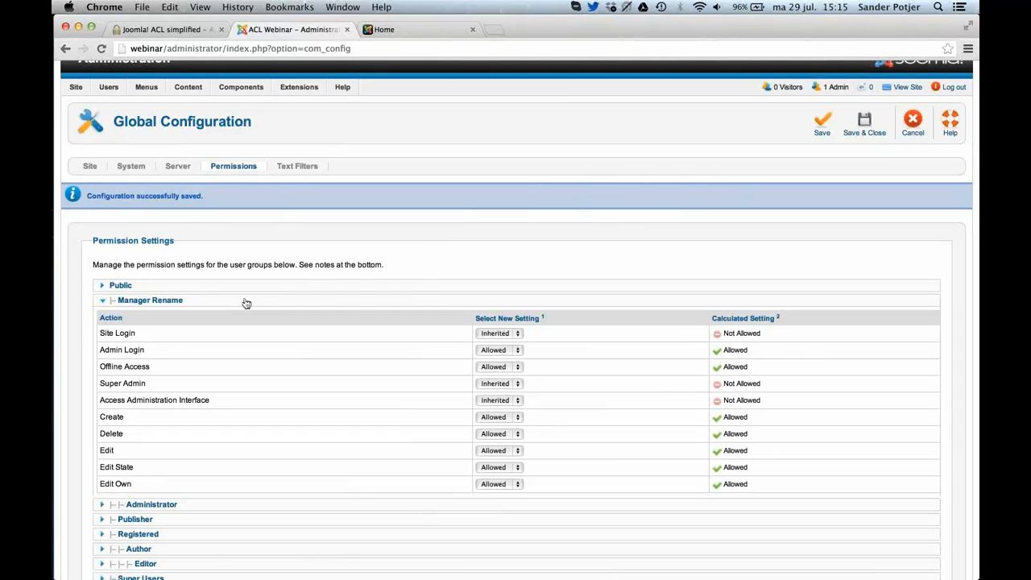
# Close Global Configuration and open the permission settings in the Article Manager's options.
pyautogui.click(912, 123)
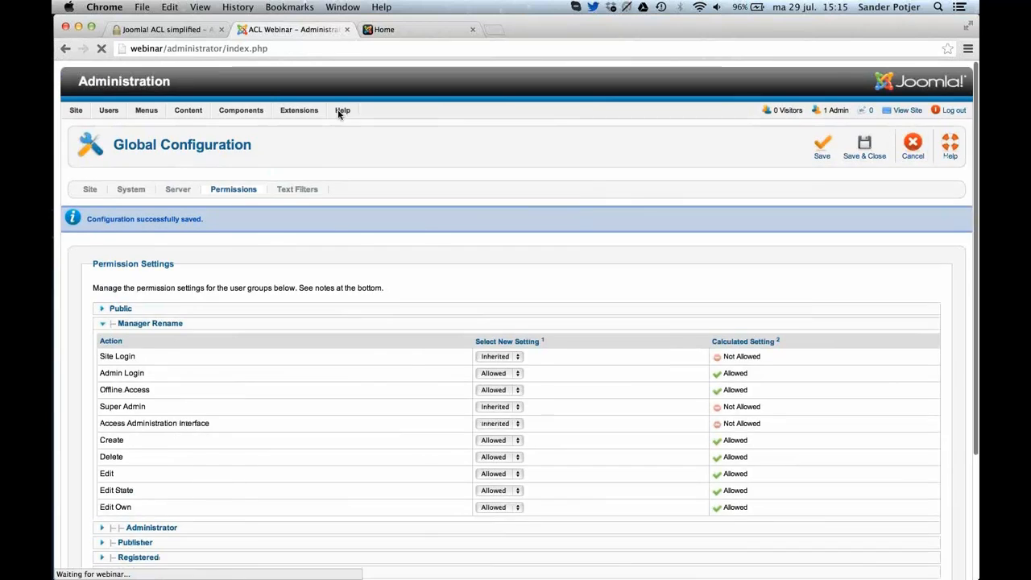
pyautogui.moveTo(246, 112)
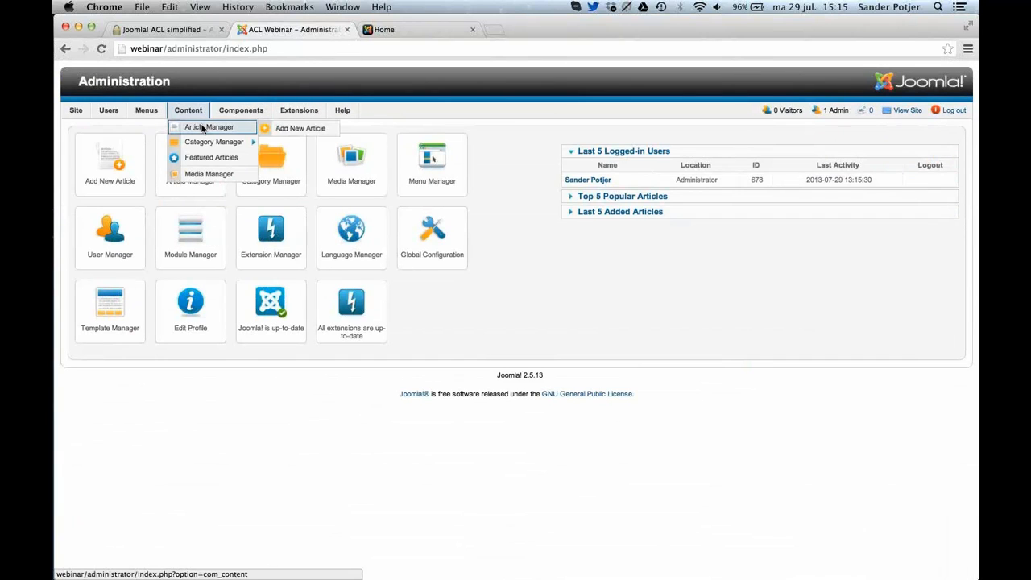
pyautogui.click(203, 129)
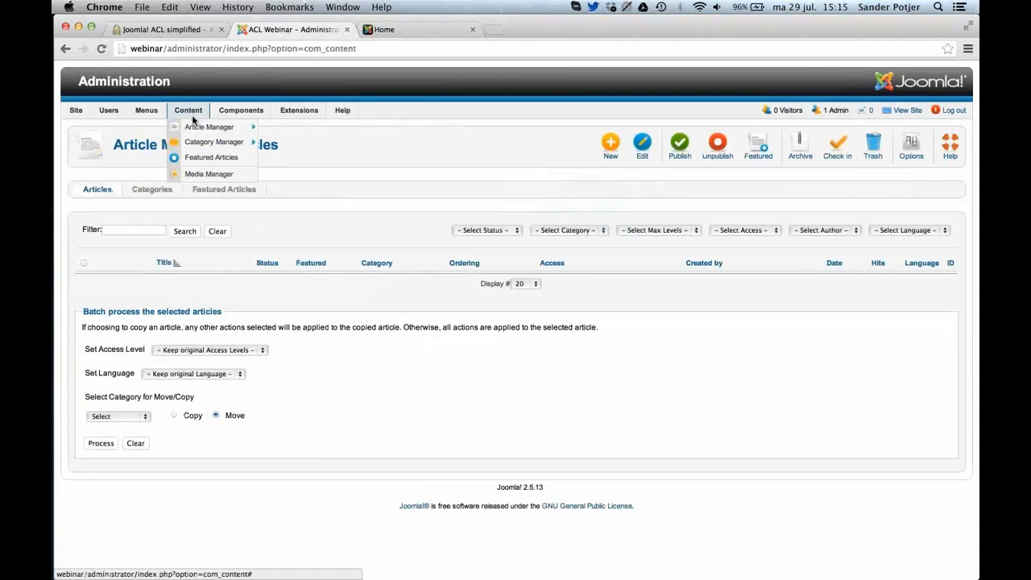
pyautogui.click(912, 155)
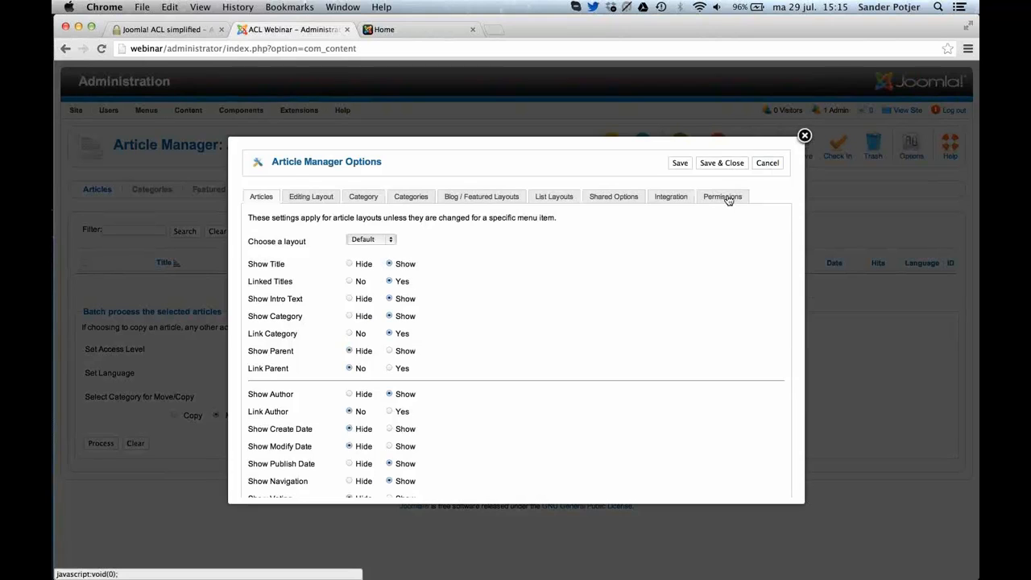
pyautogui.click(728, 200)
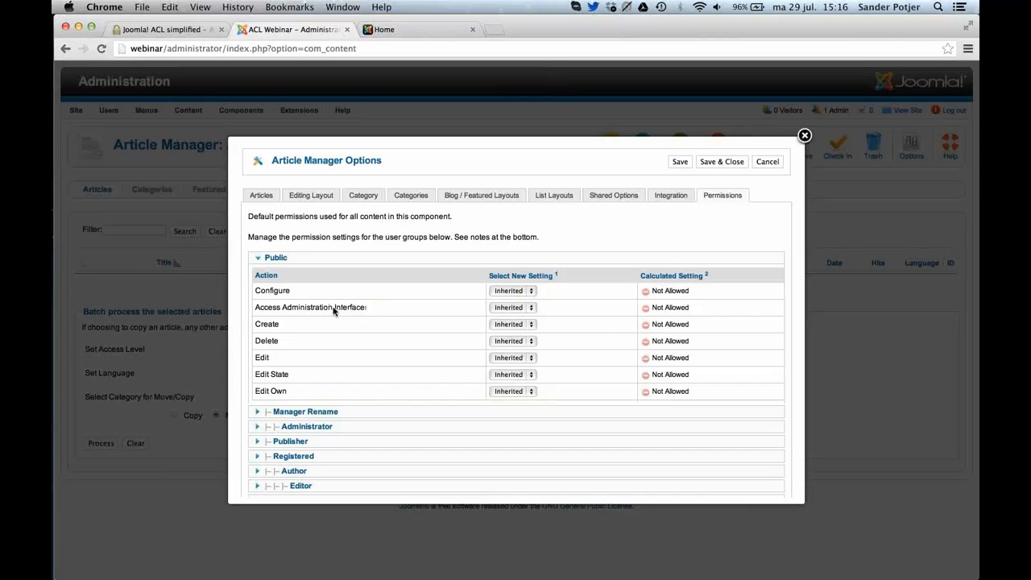
# Check the available values for the Public group's Access Administration Interface permission, and close the Article Manager options unchanged.
pyautogui.click(507, 308)
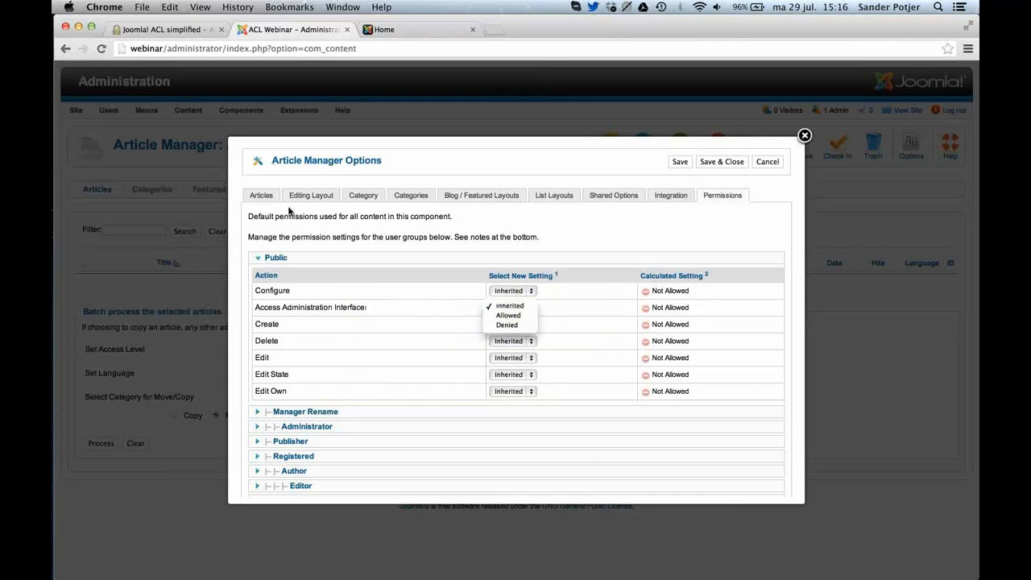
pyautogui.click(611, 249)
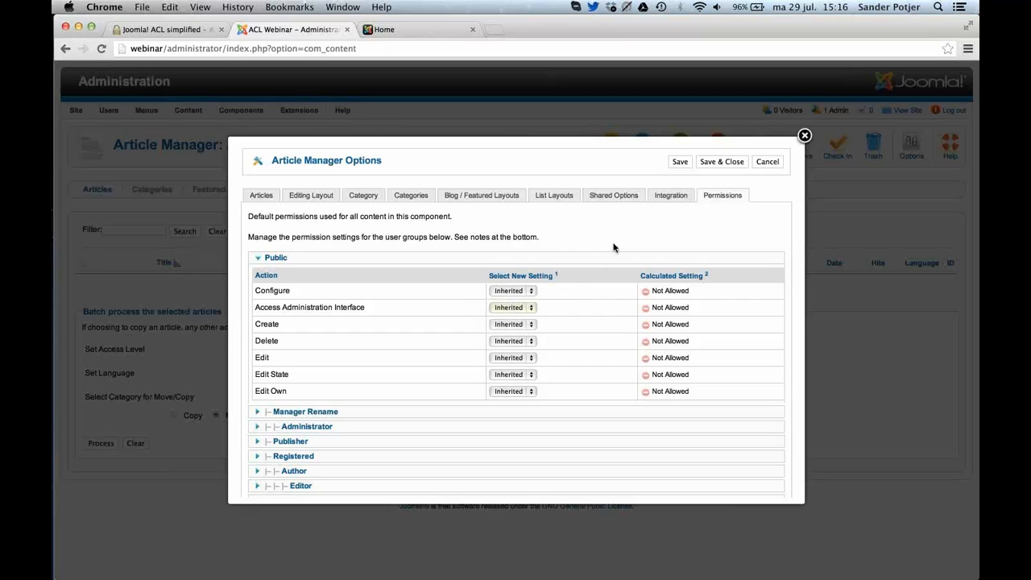
pyautogui.click(805, 135)
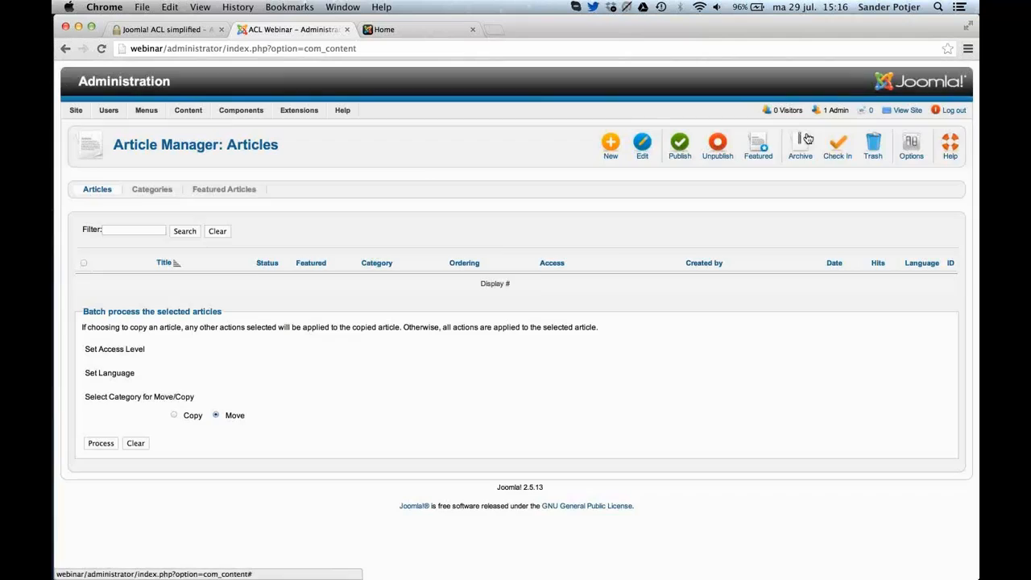
# Open the Uncategorised article category, examine its category permissions for the Public group, and close the category.
pyautogui.click(170, 191)
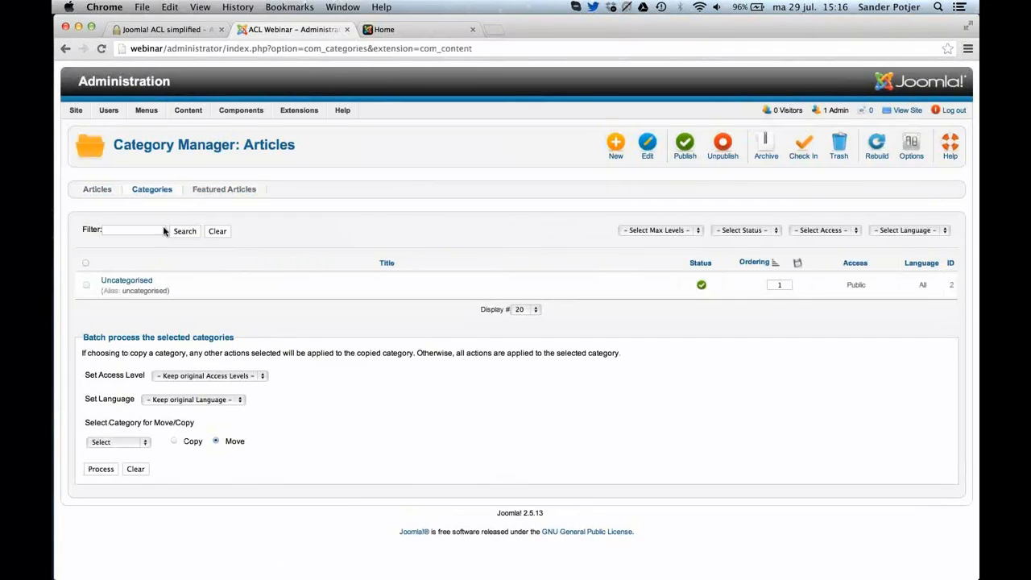
pyautogui.click(141, 285)
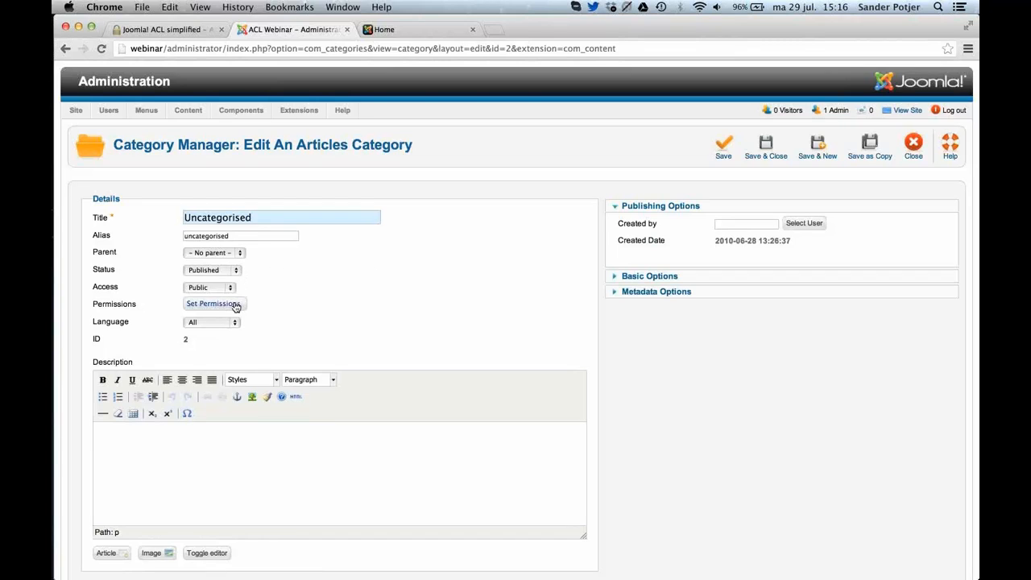
pyautogui.click(235, 306)
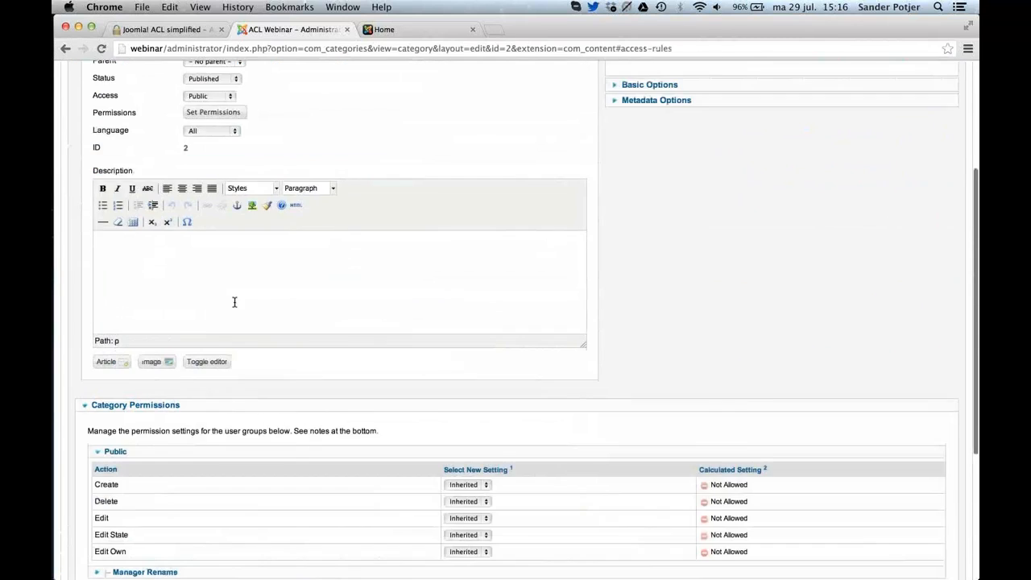
pyautogui.scroll(-5, 234, 302)
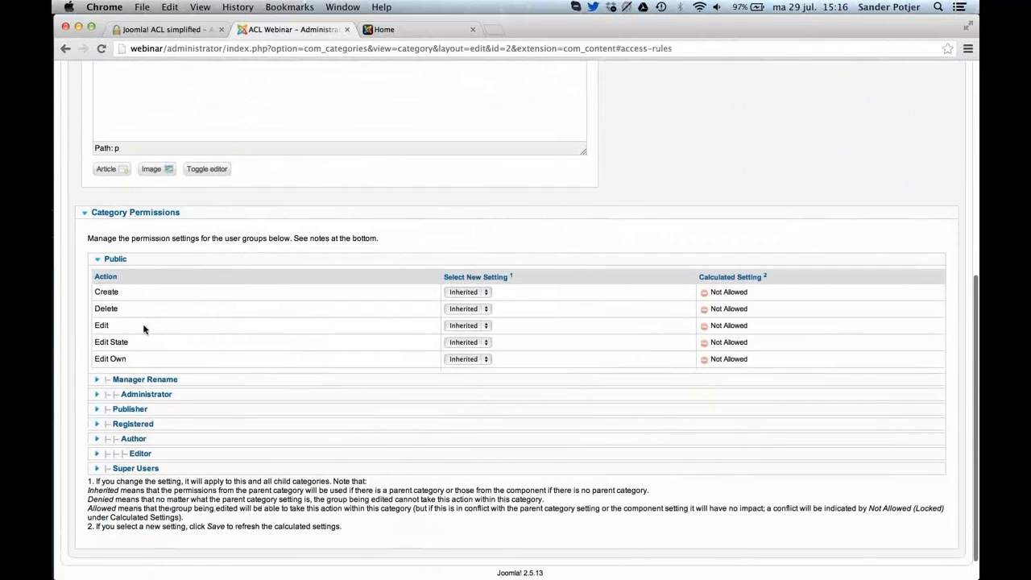
pyautogui.moveTo(179, 295)
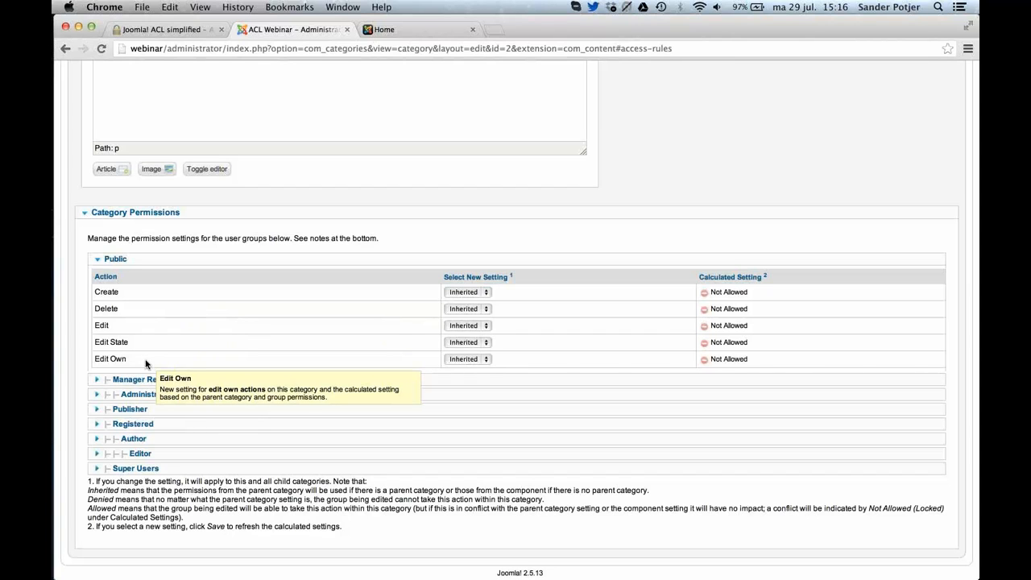
pyautogui.scroll(2, 484, 293)
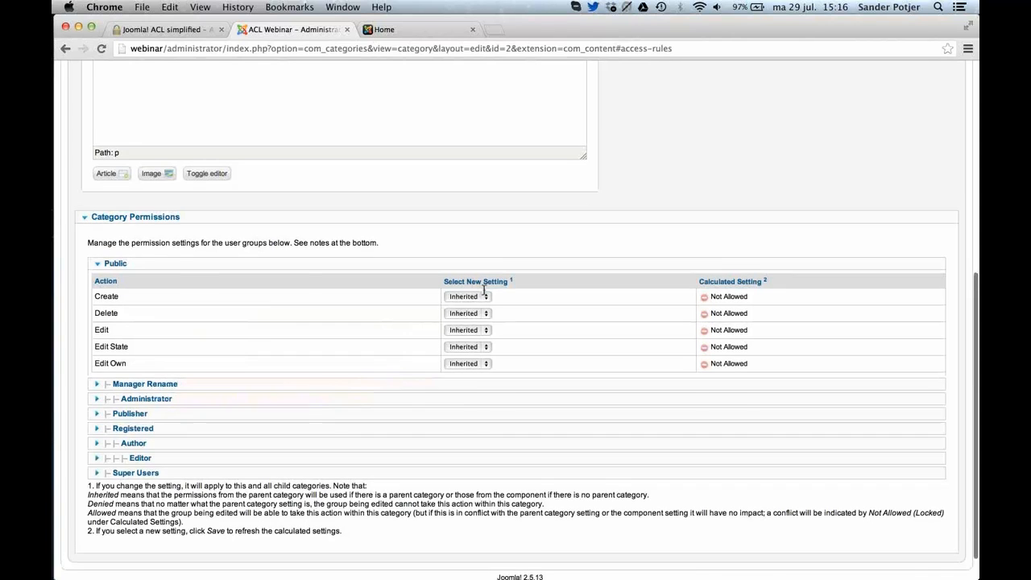
pyautogui.scroll(10, 485, 294)
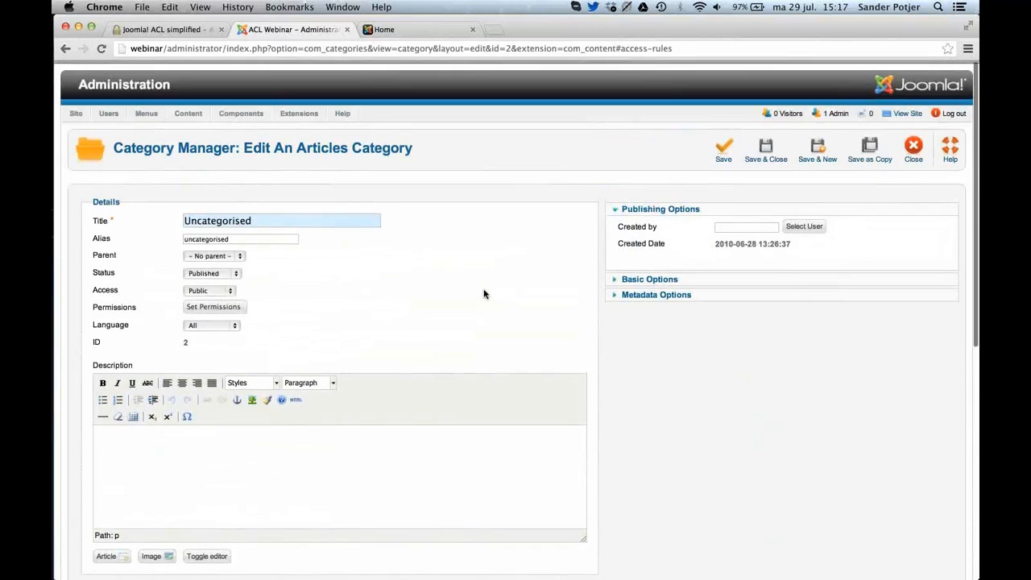
pyautogui.click(916, 153)
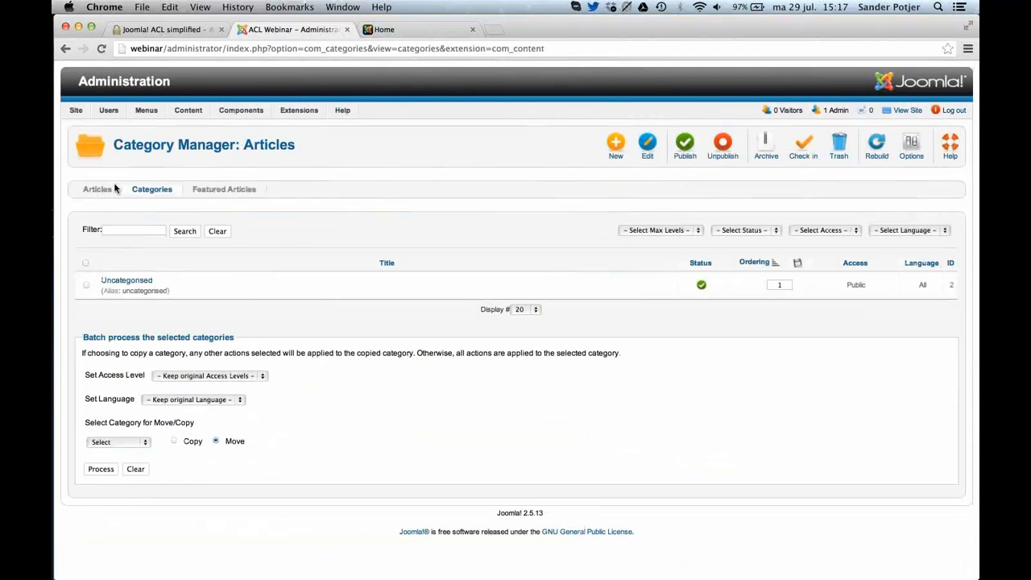
# Open a new article form and examine the Delete, Edit and Edit State actions in its article permissions.
pyautogui.click(112, 194)
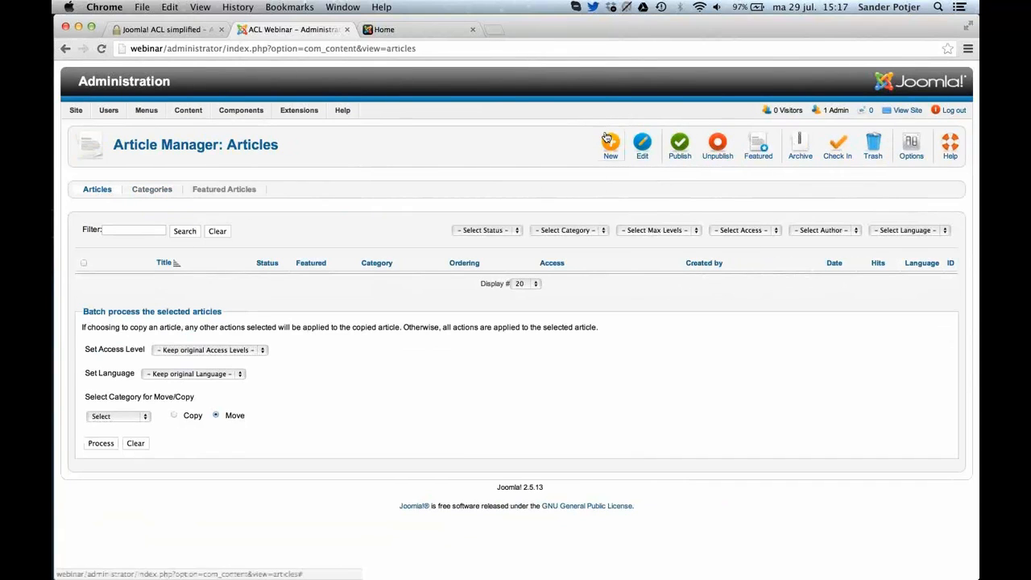
pyautogui.click(610, 142)
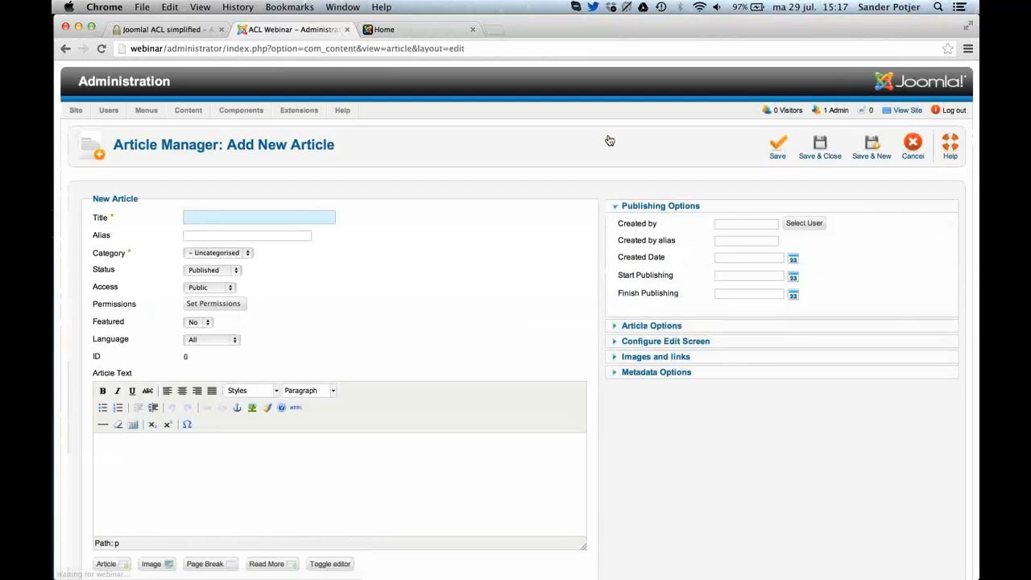
pyautogui.scroll(-3, 609, 141)
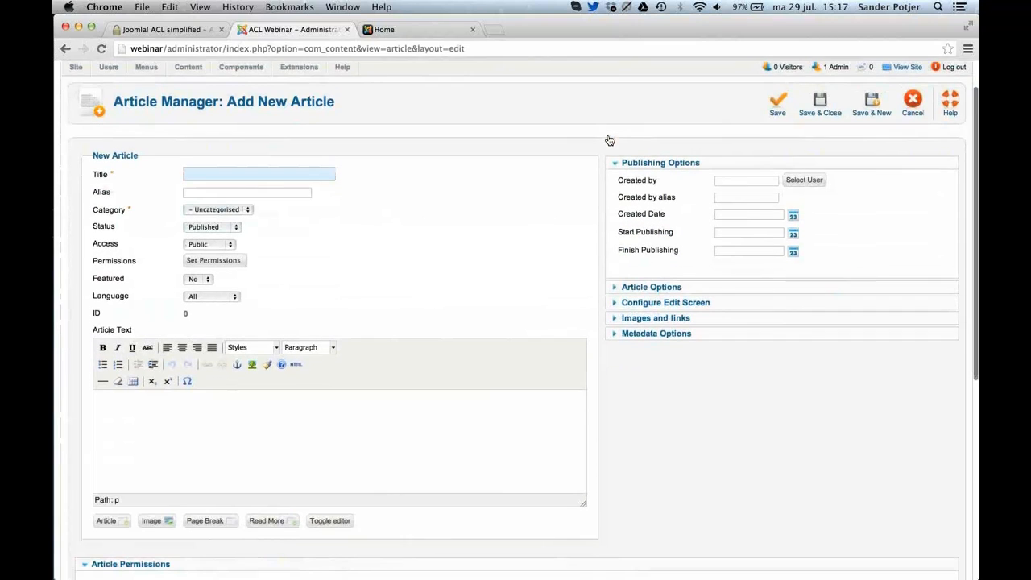
pyautogui.scroll(-2, 610, 141)
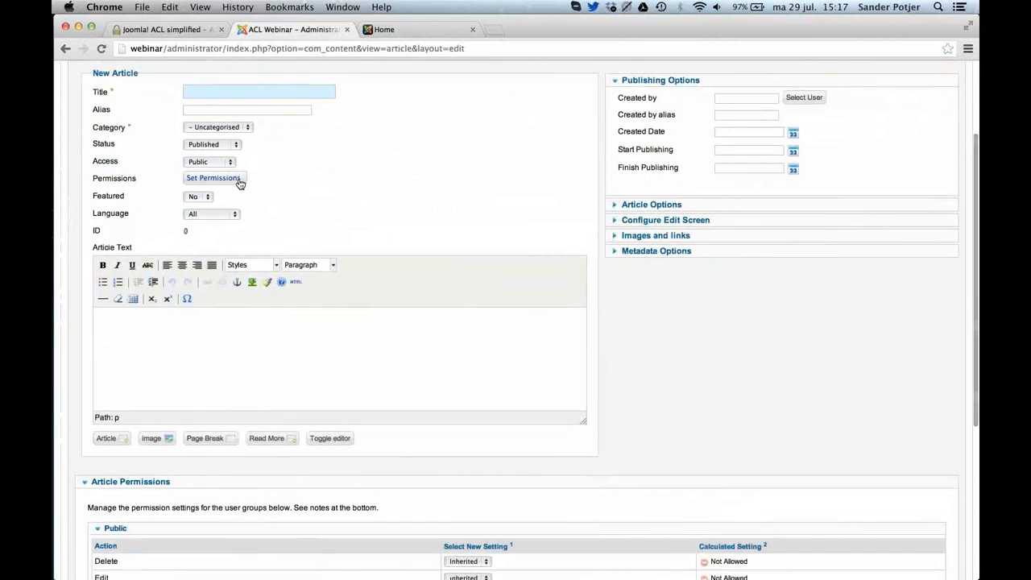
pyautogui.scroll(-10, 239, 184)
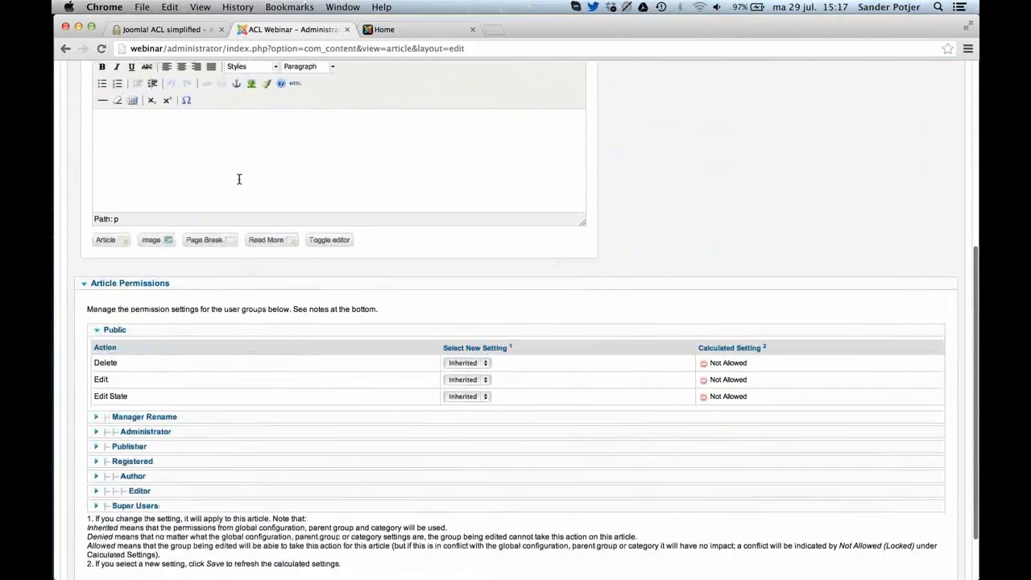
pyautogui.scroll(-1, 239, 184)
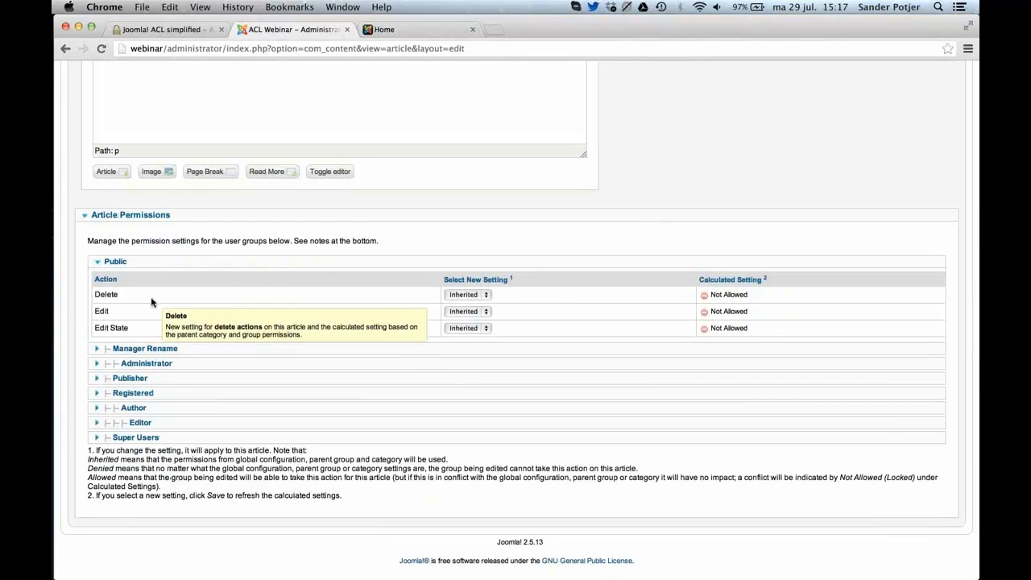
pyautogui.moveTo(142, 330)
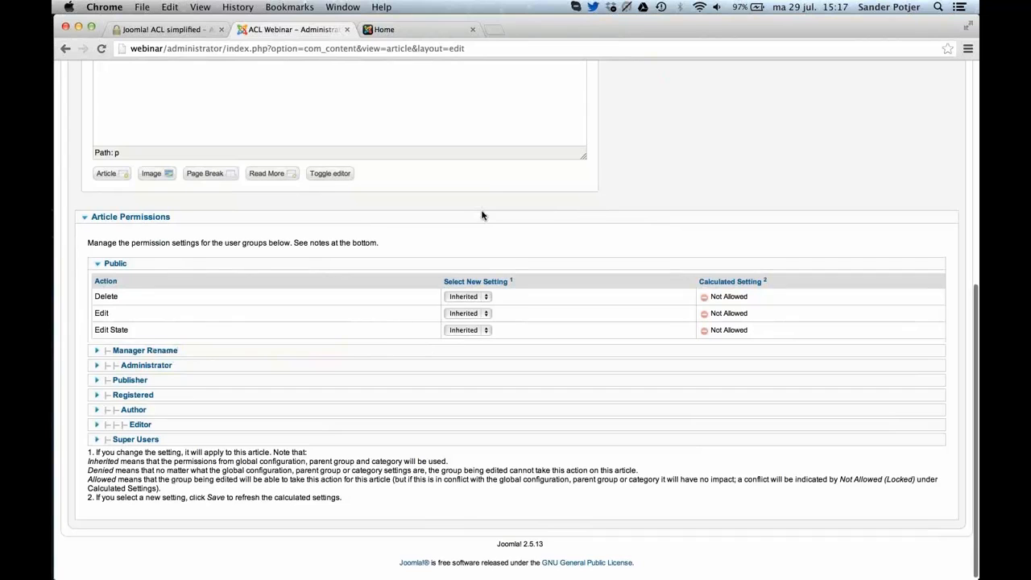
pyautogui.scroll(1, 482, 215)
pyautogui.scroll(5, 482, 215)
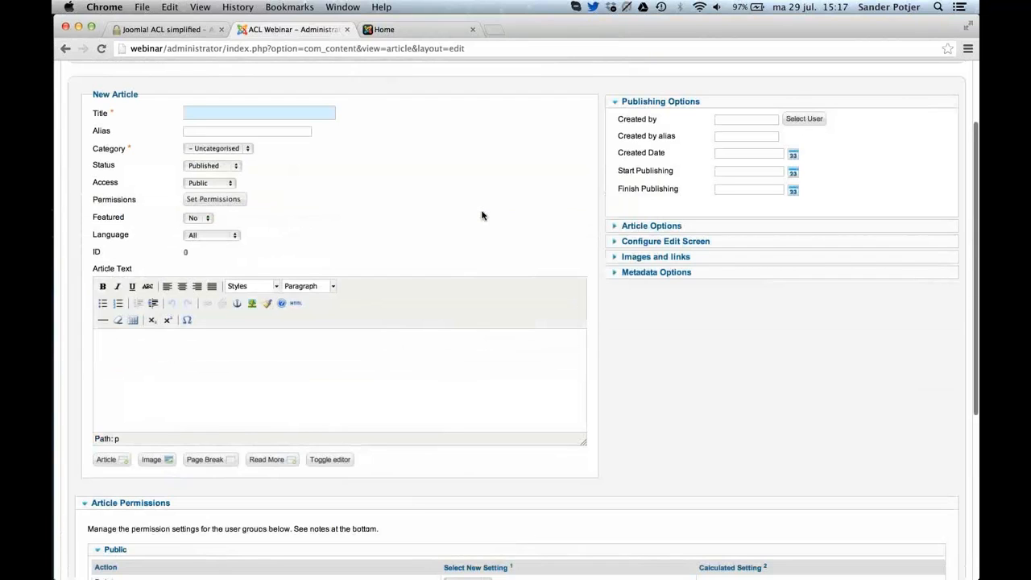
pyautogui.scroll(3, 482, 215)
# Open the Banner Manager, view the permission settings in its options, and close the options.
pyautogui.click(241, 129)
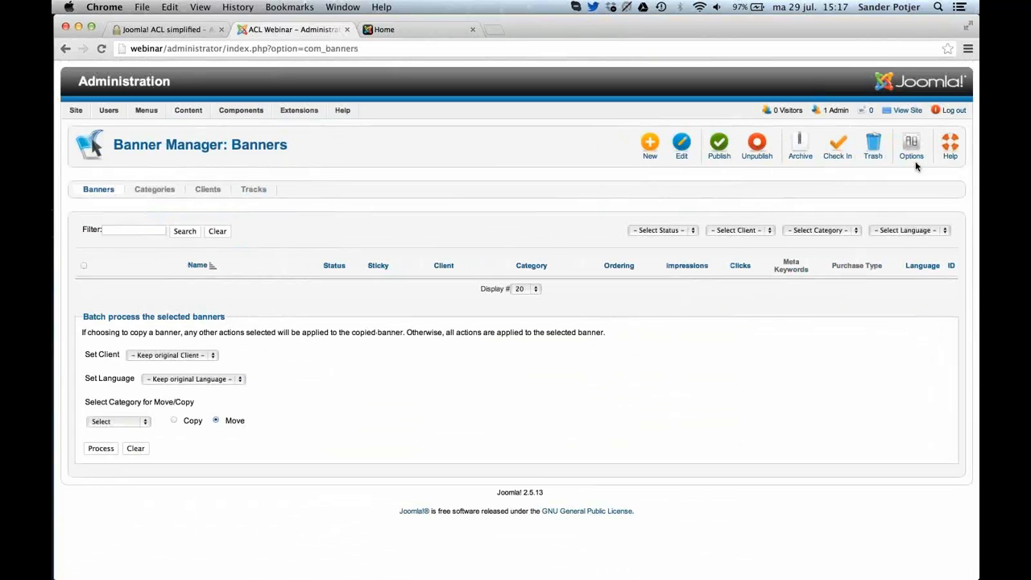
pyautogui.click(918, 159)
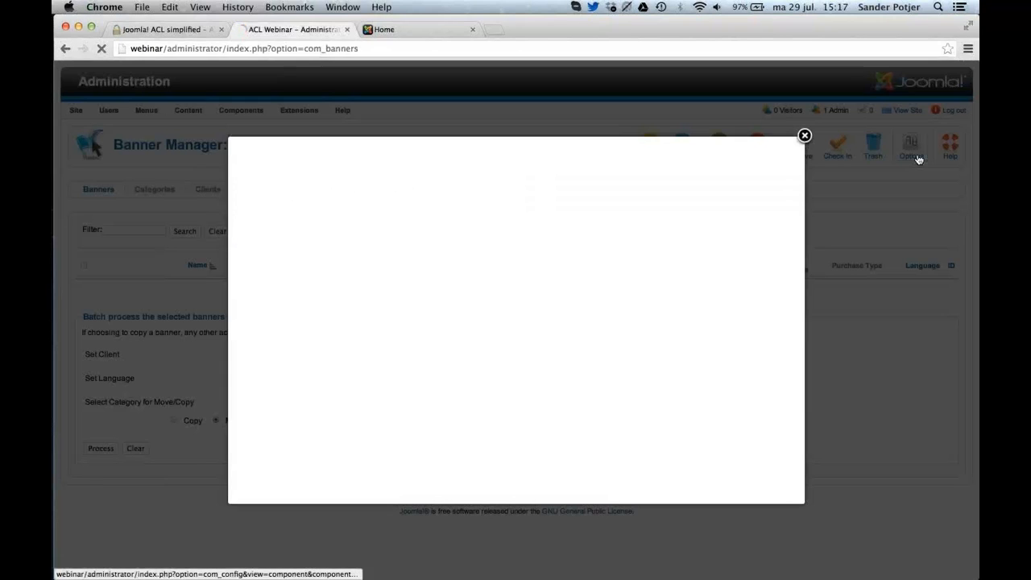
pyautogui.click(807, 139)
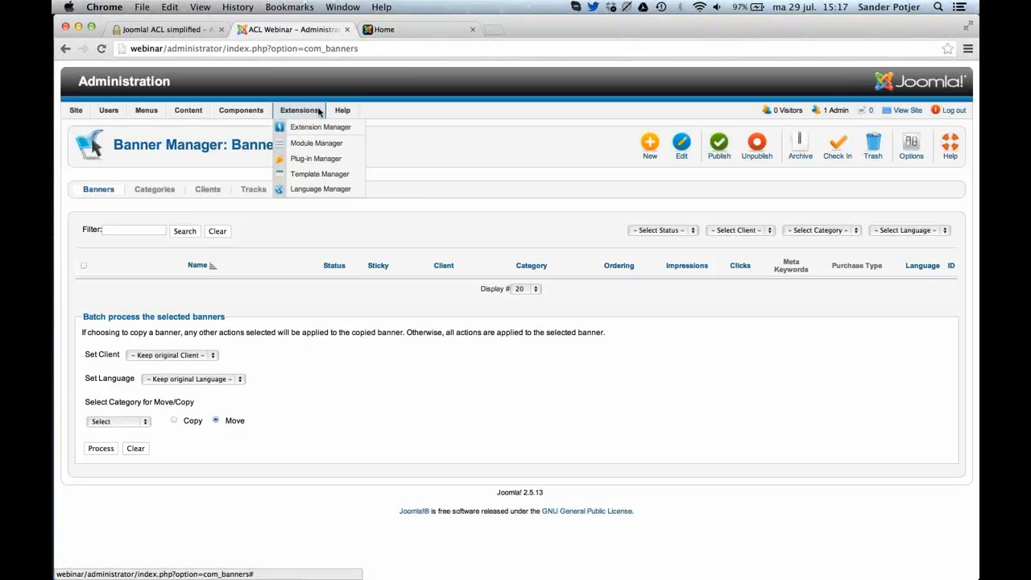
pyautogui.click(913, 145)
pyautogui.click(342, 197)
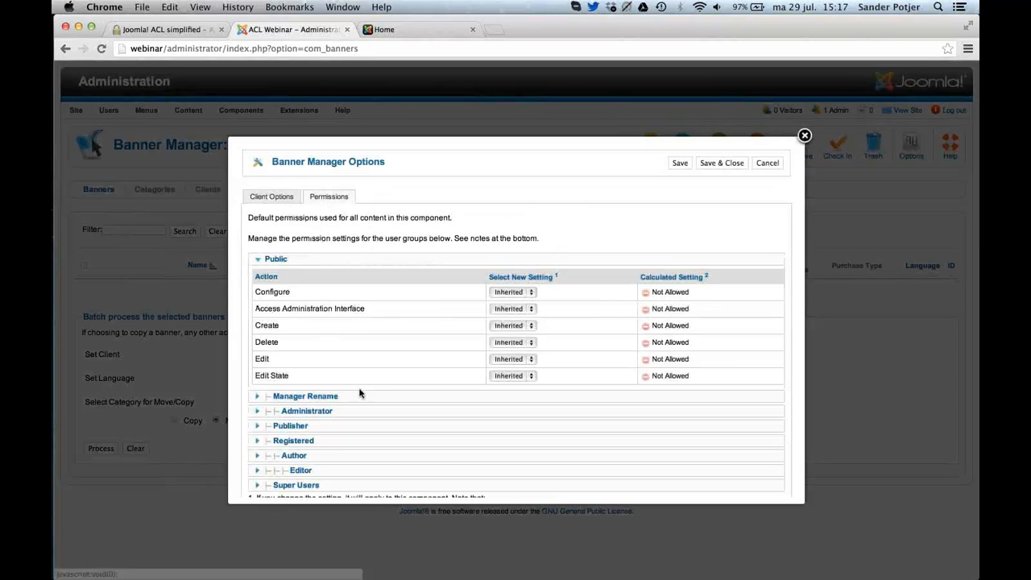
pyautogui.click(804, 135)
# Open the Web Links Manager, view the permission settings in its options, and close the options.
pyautogui.moveTo(240, 111)
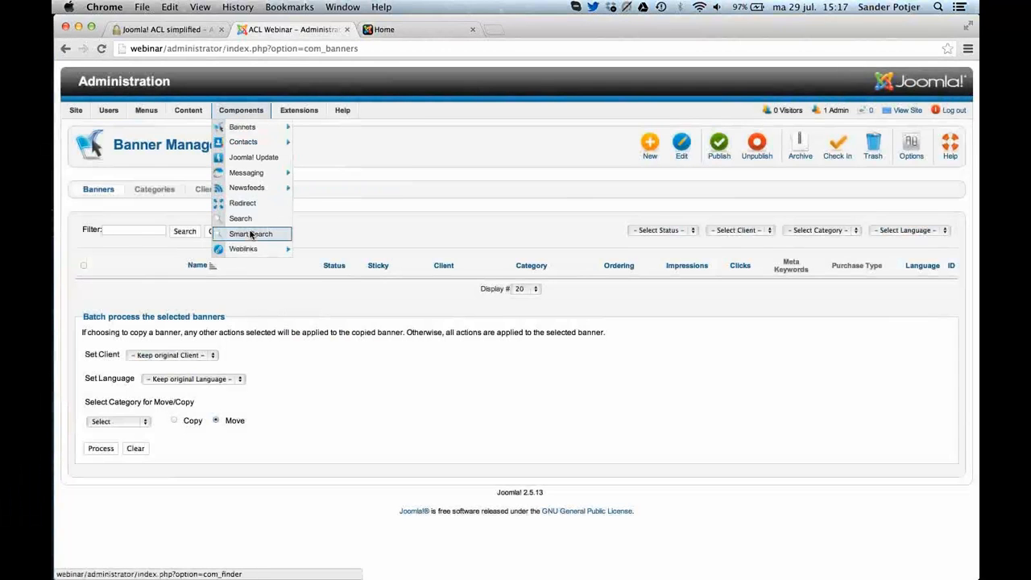
pyautogui.moveTo(274, 248)
pyautogui.click(310, 249)
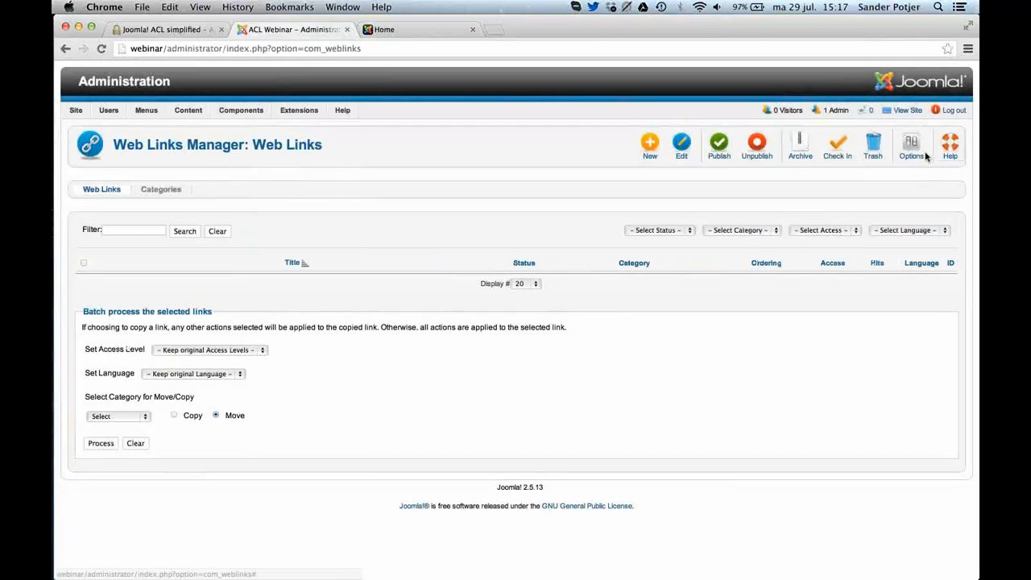
pyautogui.click(911, 147)
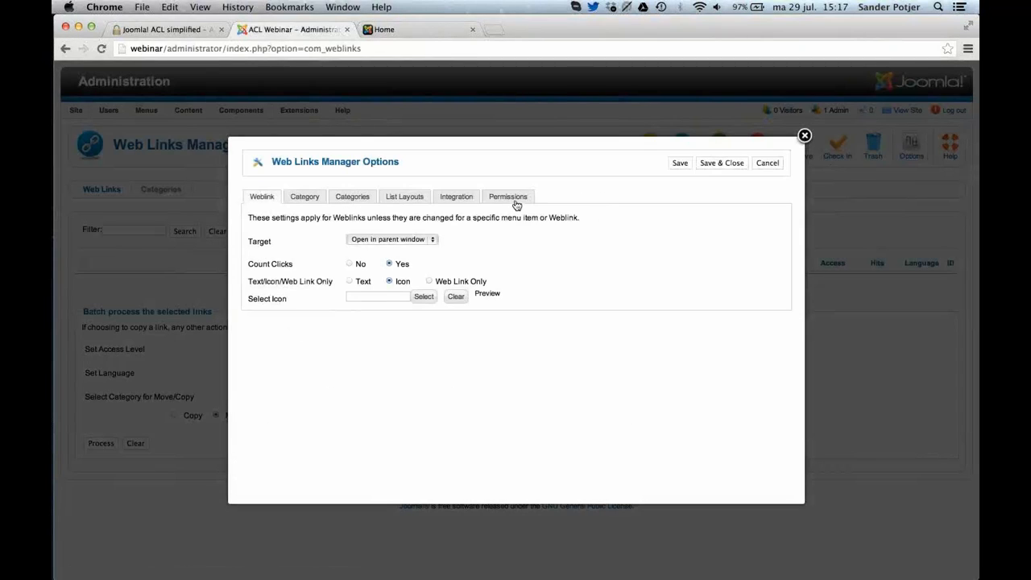
pyautogui.click(515, 200)
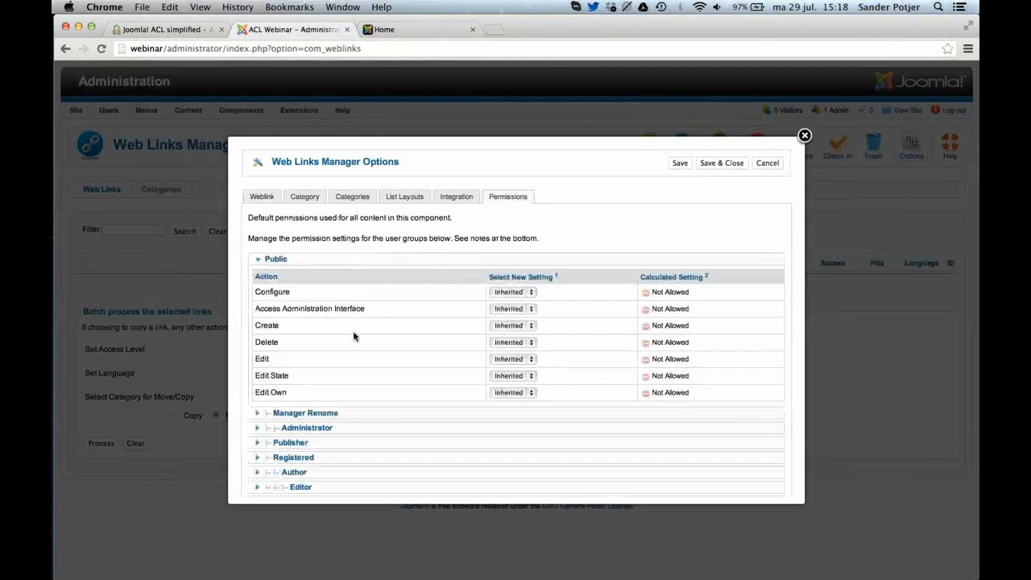
pyautogui.click(804, 136)
# Open the Uncategorised web links category, view its category permissions, and close the category.
pyautogui.click(166, 193)
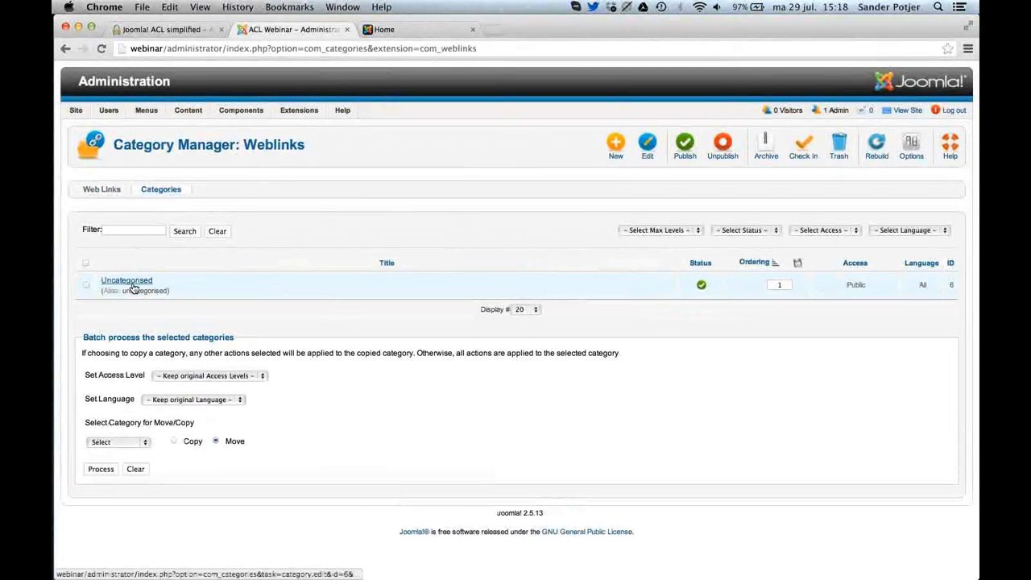
pyautogui.click(133, 287)
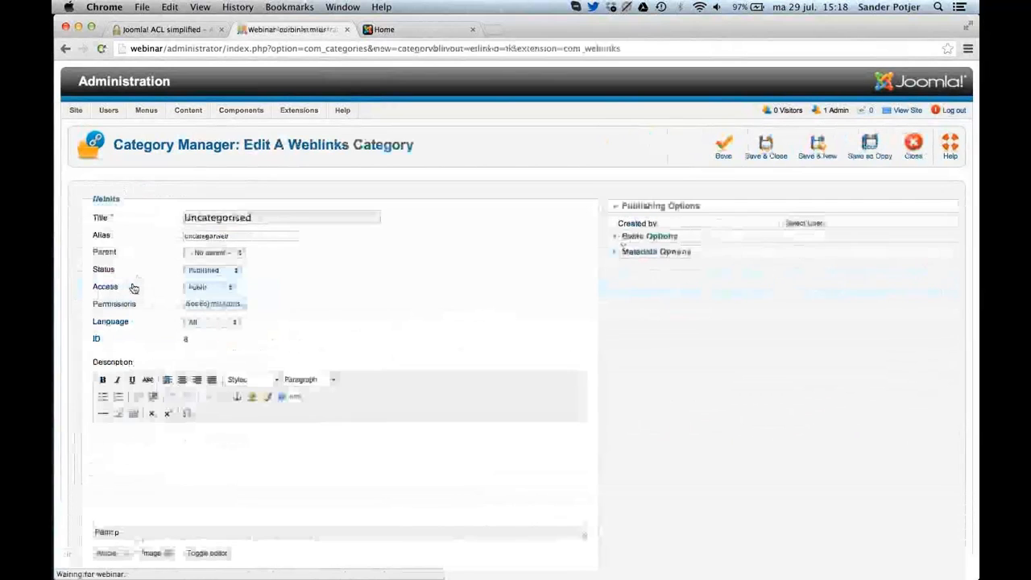
pyautogui.scroll(-4, 134, 289)
pyautogui.scroll(4, 261, 454)
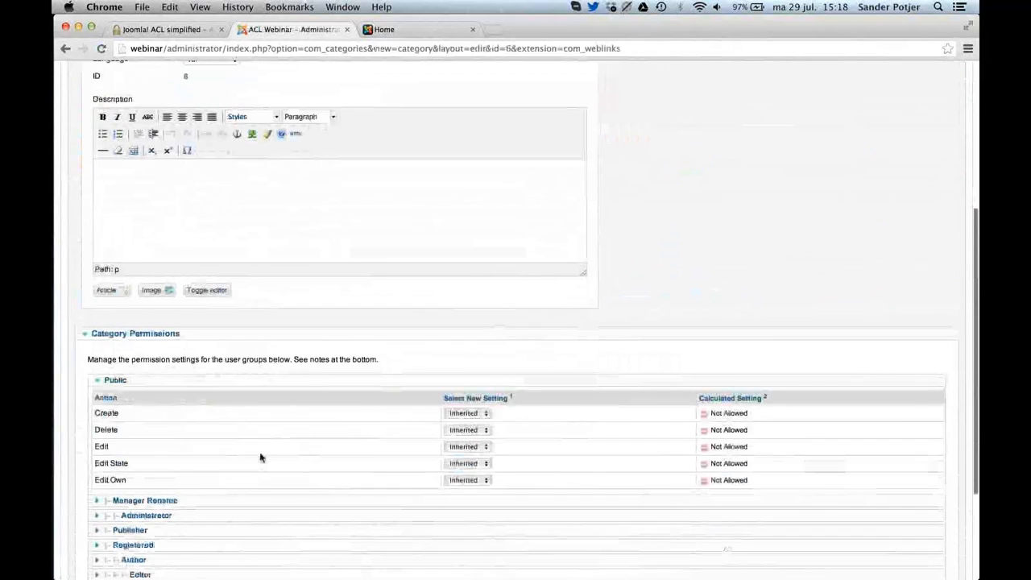
pyautogui.click(913, 145)
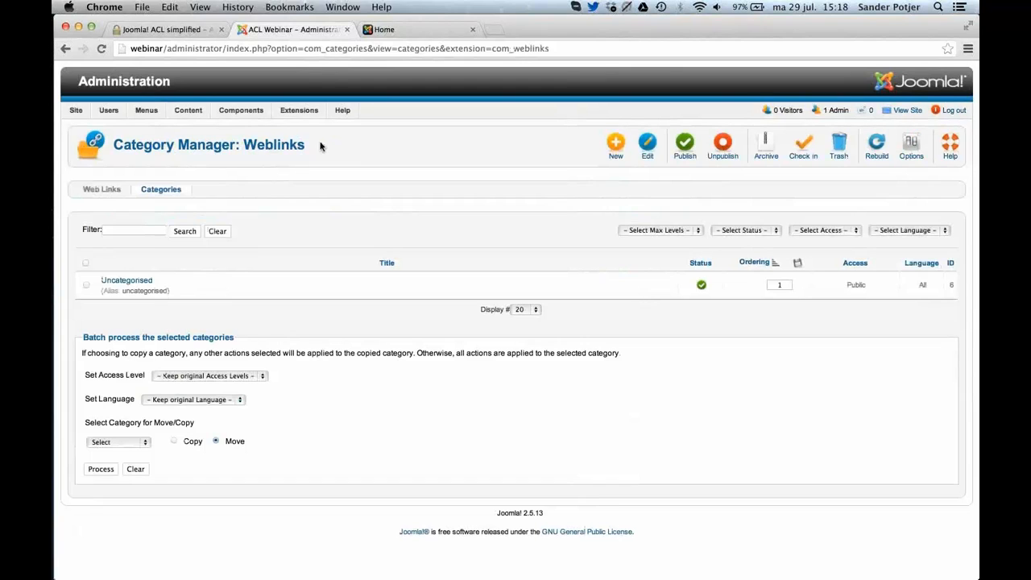
# Open the user groups list and delete the selected groups, leaving out only Public and Super Users.
pyautogui.moveTo(196, 119)
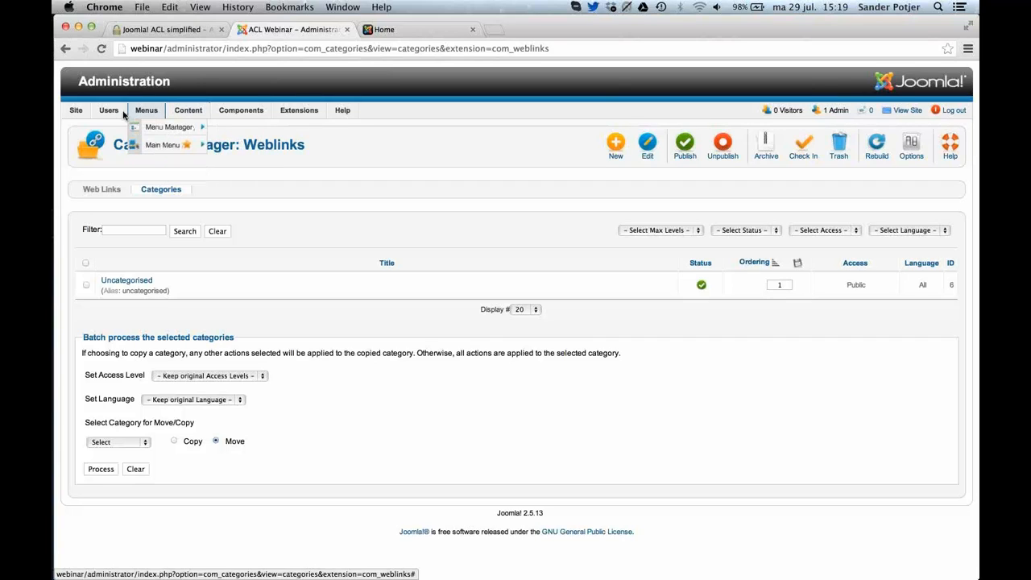
pyautogui.moveTo(112, 117)
pyautogui.click(119, 144)
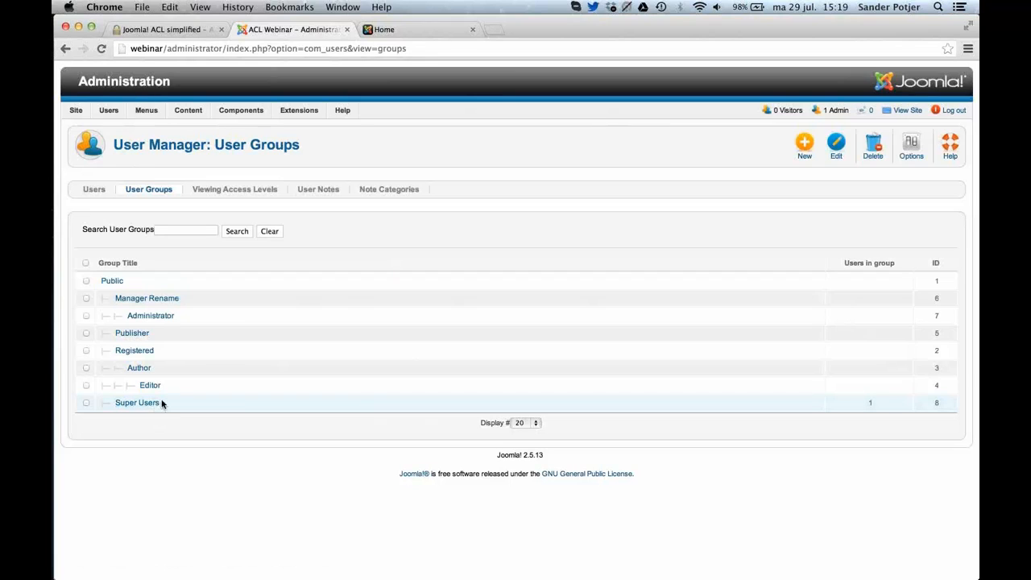
pyautogui.click(86, 263)
pyautogui.click(86, 282)
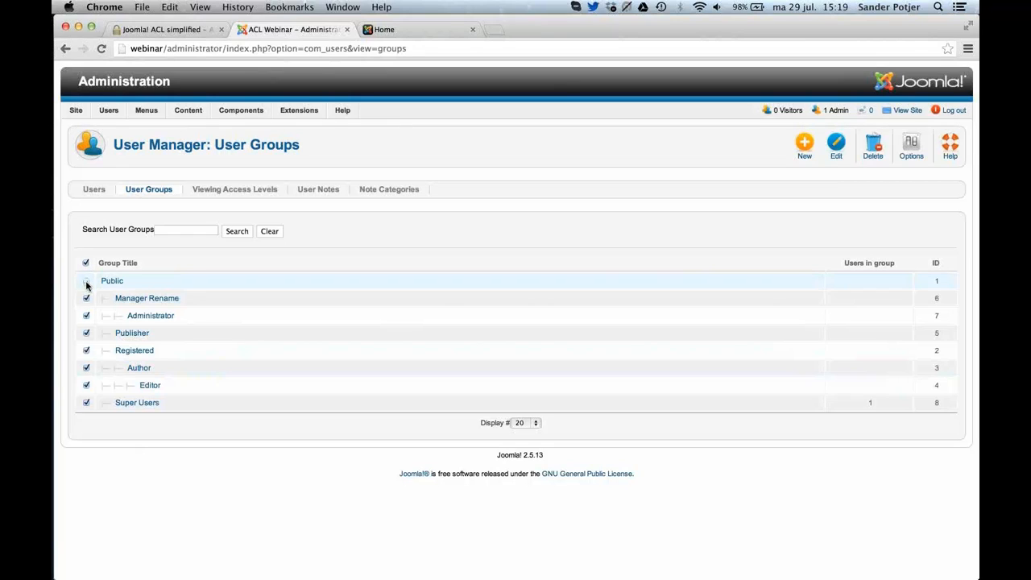
pyautogui.click(86, 403)
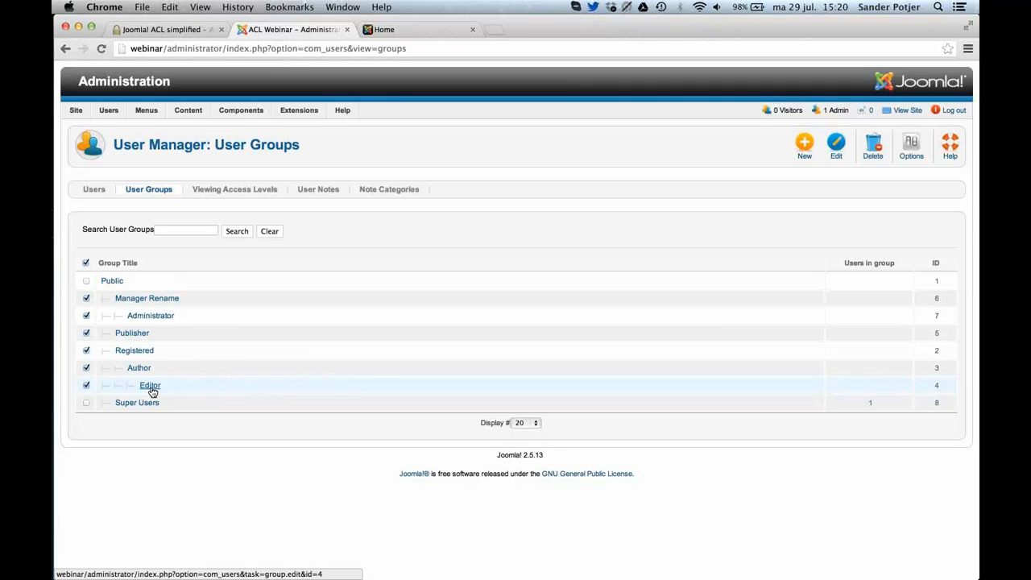
pyautogui.click(875, 153)
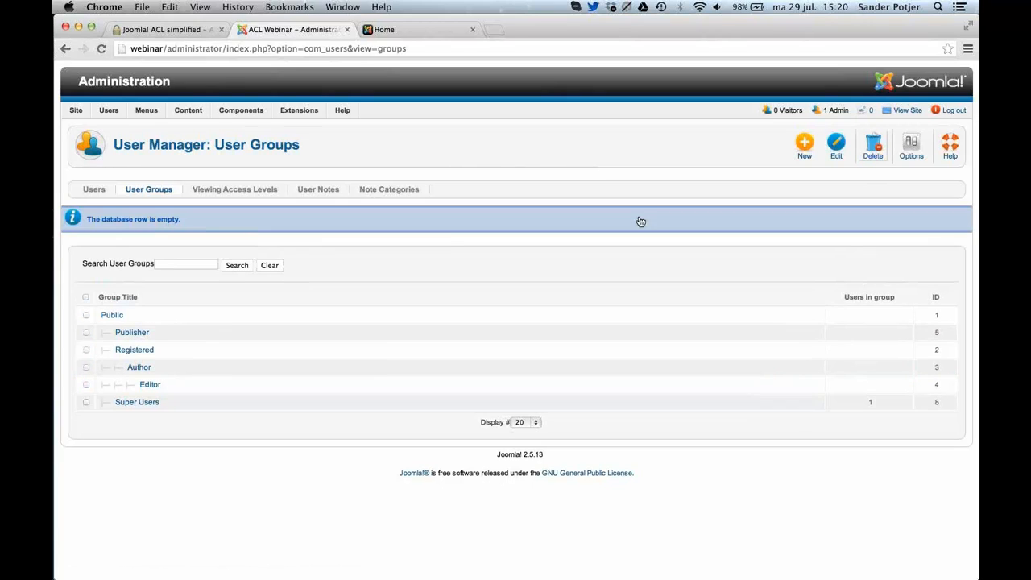
# Delete the remaining Publisher, Registered, Author and Editor user groups.
pyautogui.click(85, 333)
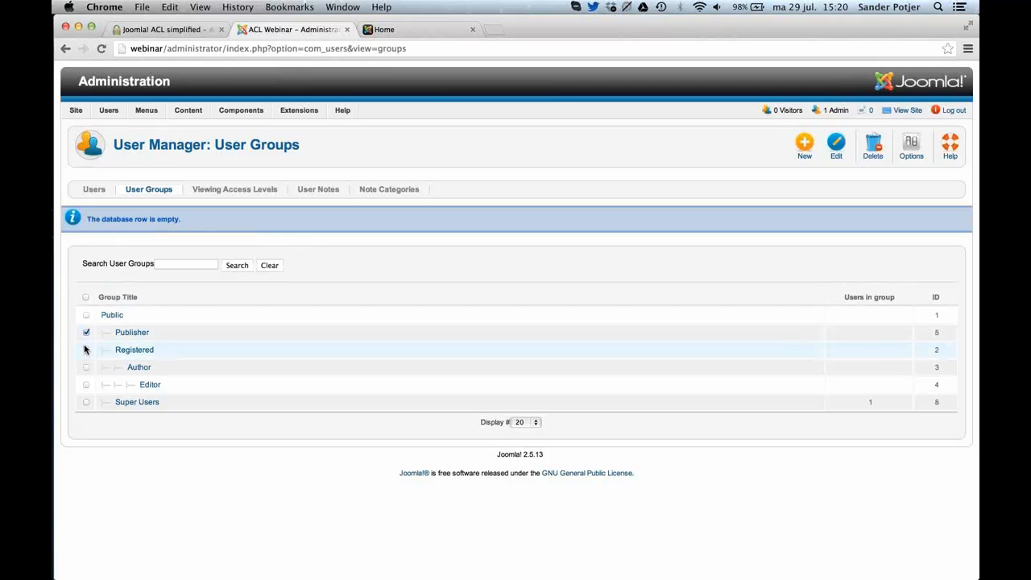
pyautogui.click(85, 349)
pyautogui.click(86, 368)
pyautogui.click(87, 384)
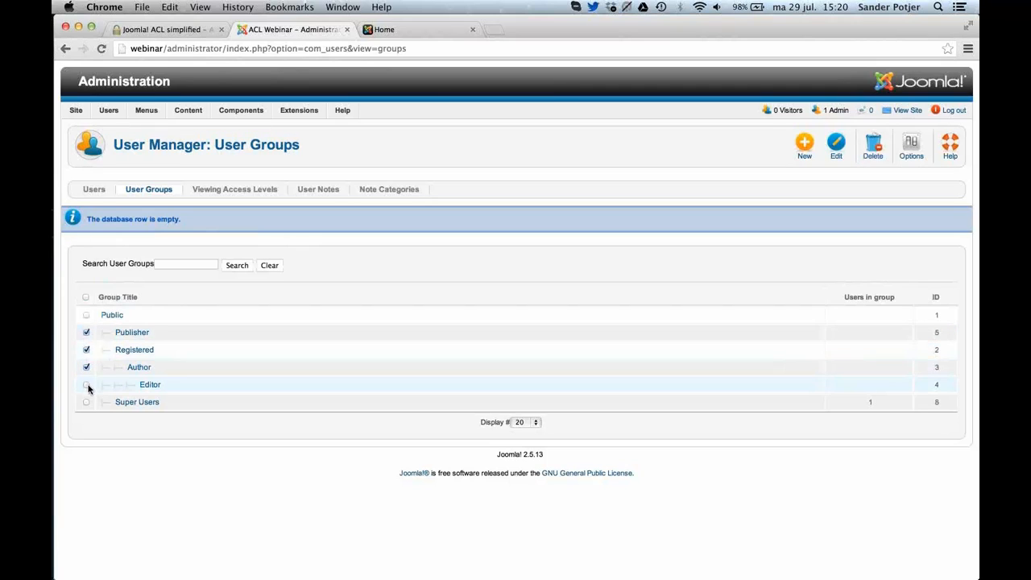
pyautogui.click(861, 157)
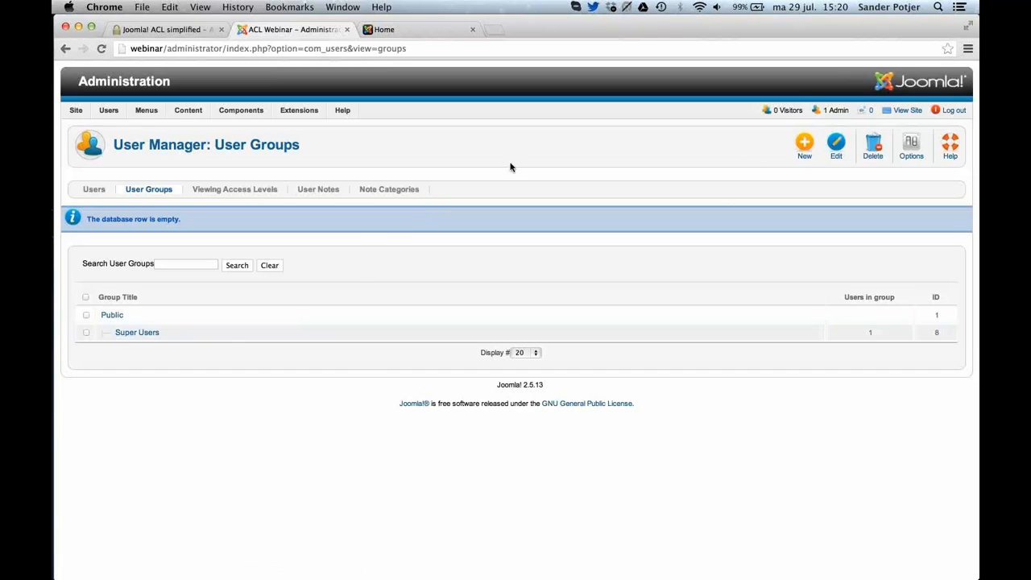
# Create a user group titled Students with Public as its parent, and save it to start another new group.
pyautogui.click(803, 146)
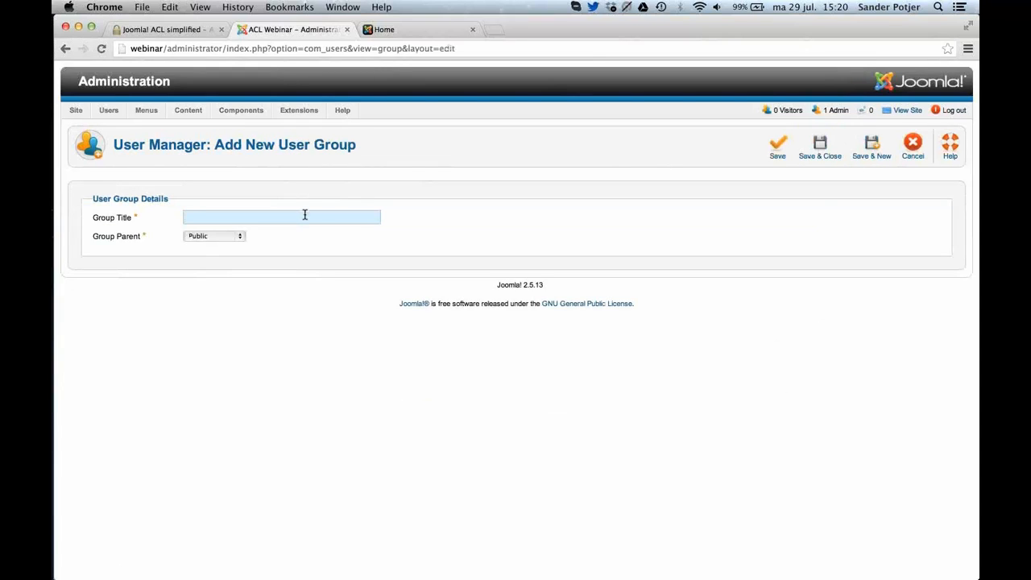
pyautogui.write('Stu')
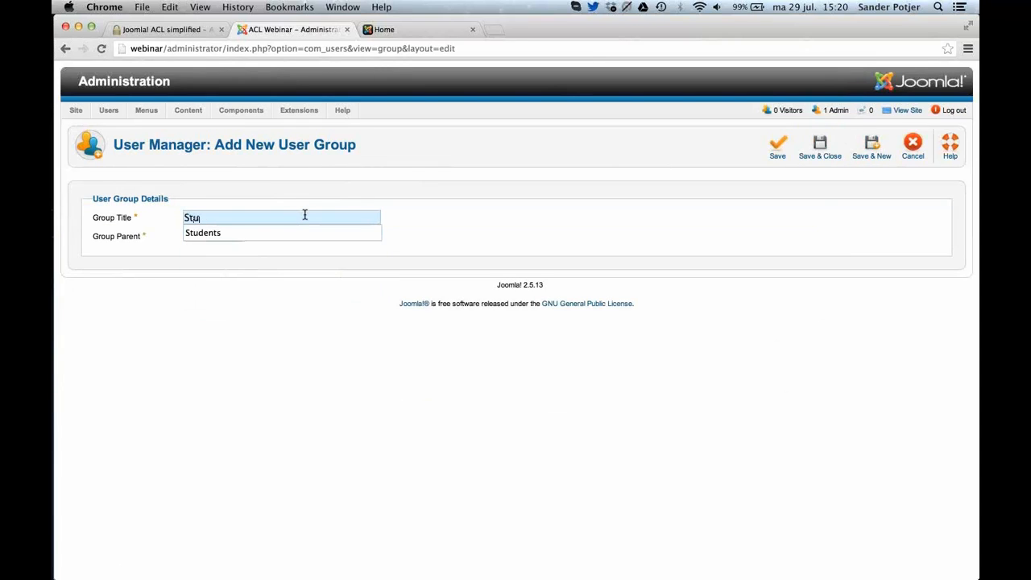
pyautogui.press('Down')
pyautogui.press('Return')
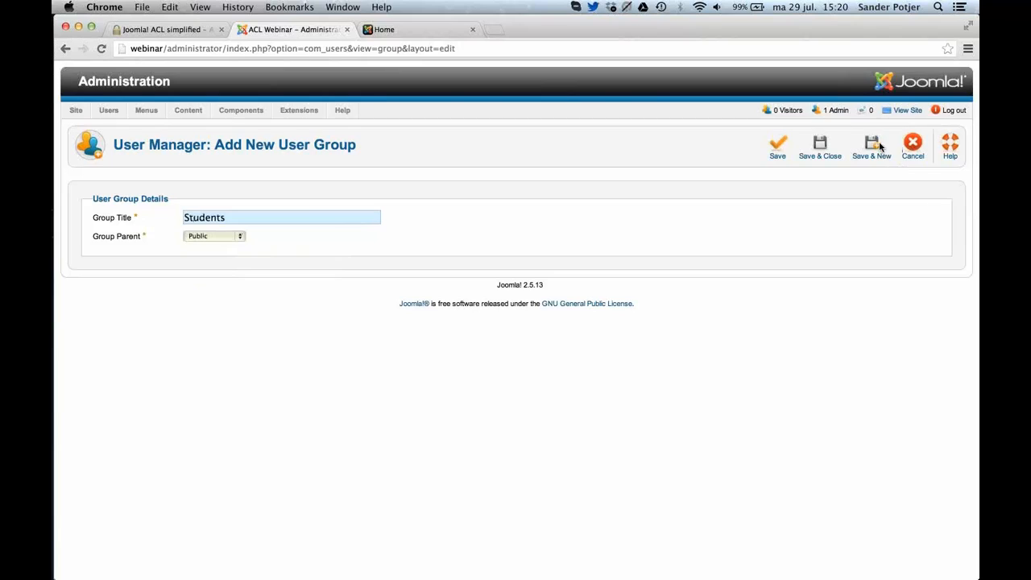
pyautogui.click(208, 237)
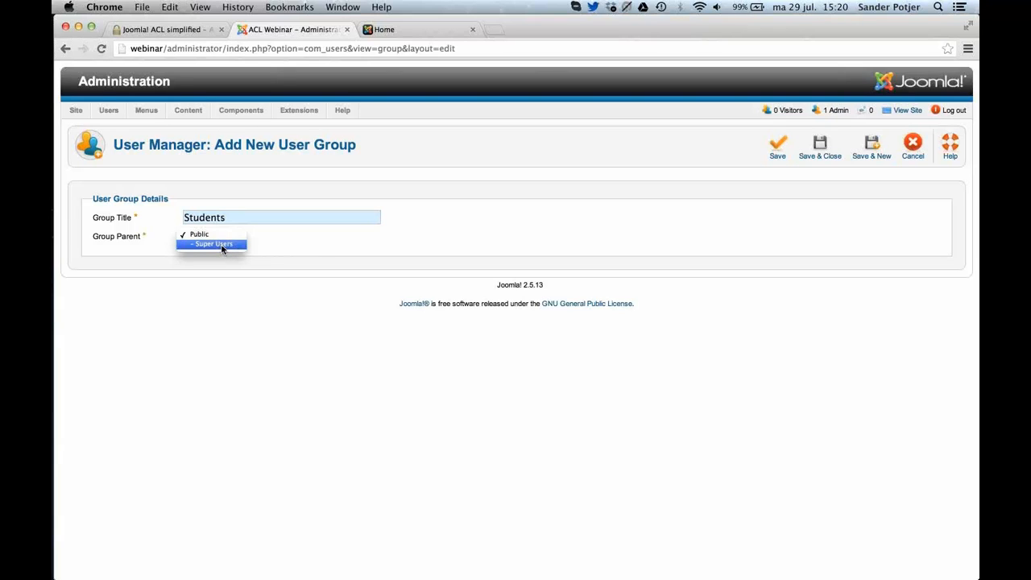
pyautogui.click(271, 247)
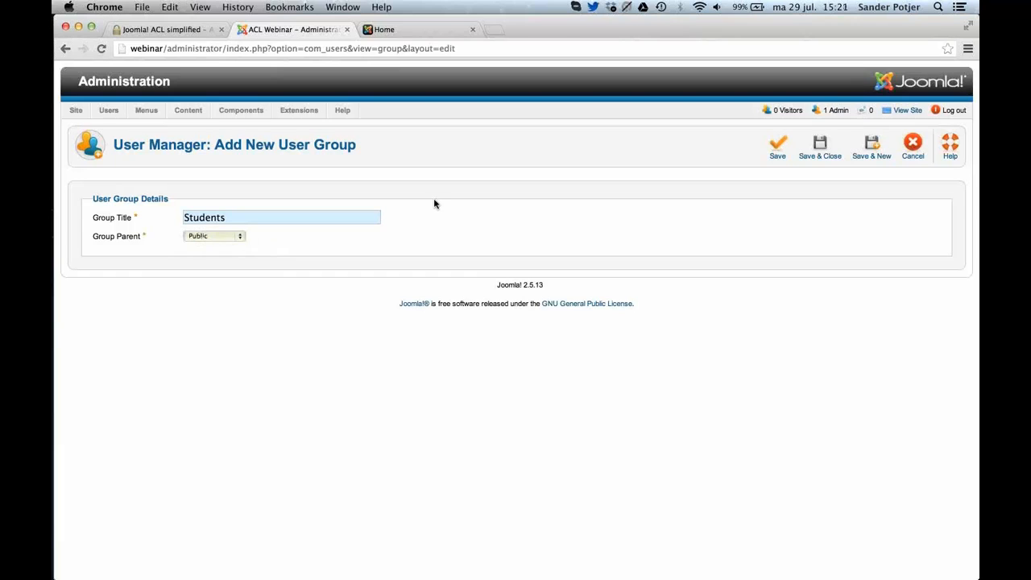
pyautogui.click(885, 144)
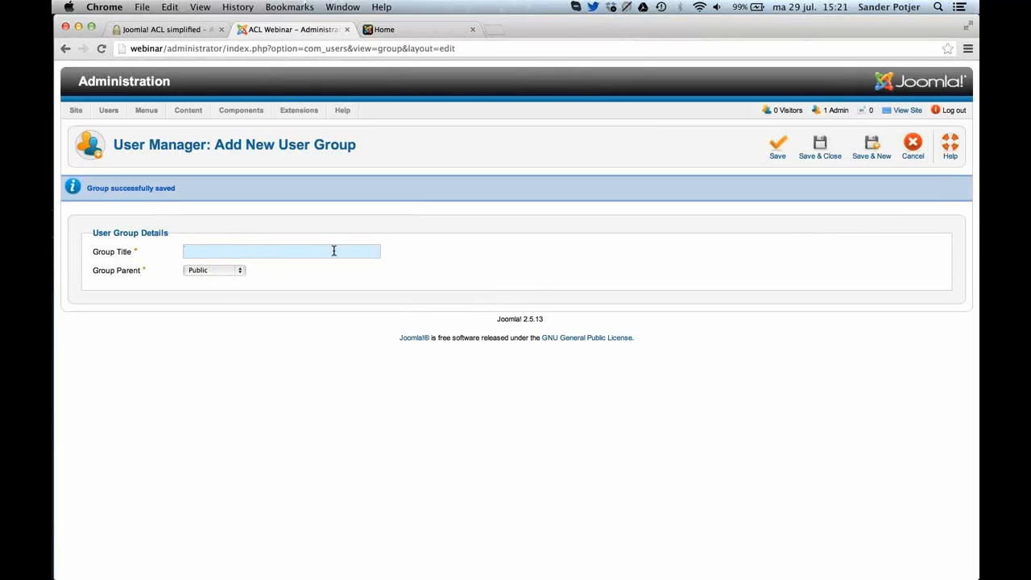
# Add a user group titled Class A with Students as its parent, and save it to start another new group.
pyautogui.write('Cl')
pyautogui.press('Down')
pyautogui.press('Return')
pyautogui.click(239, 272)
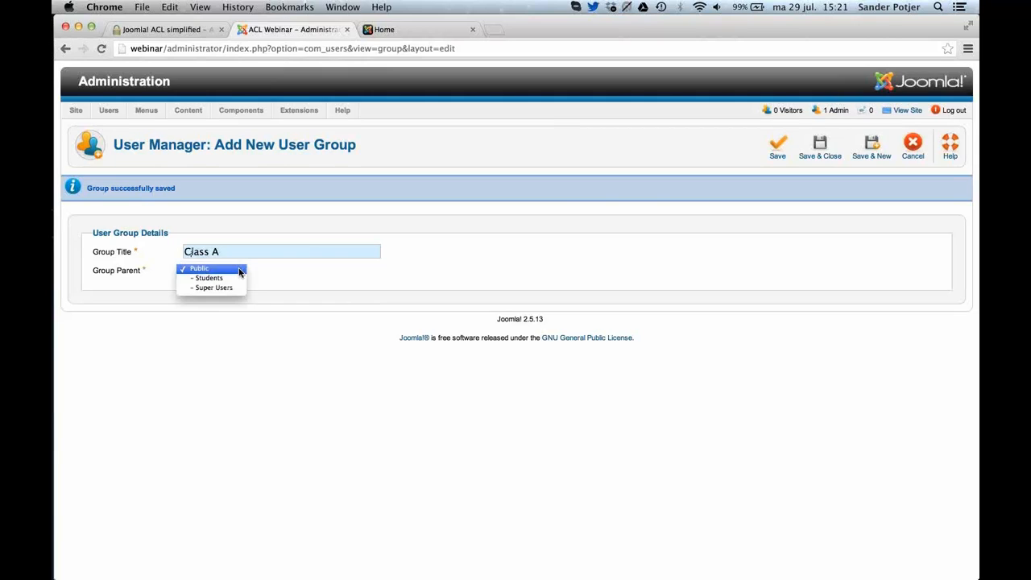
pyautogui.click(232, 280)
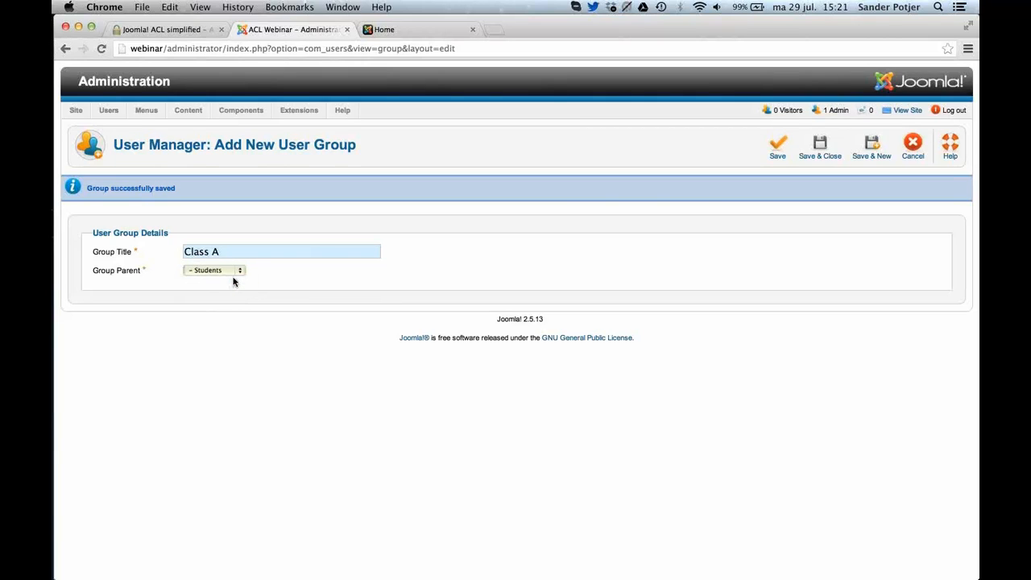
pyautogui.click(872, 148)
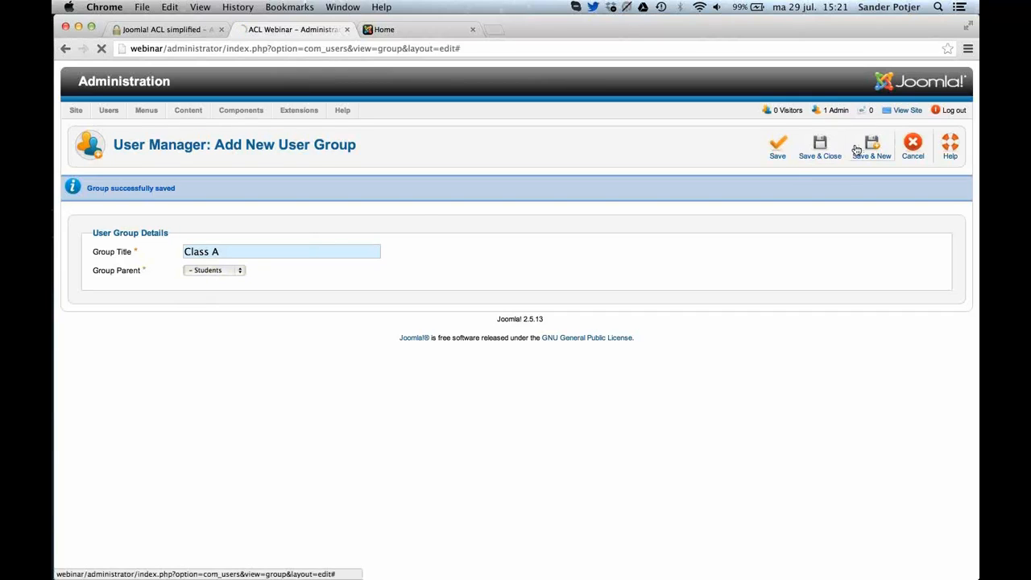
# Add a user group titled Class B with Students as its parent, and save it to start another new group.
pyautogui.click(270, 250)
pyautogui.write('Class B')
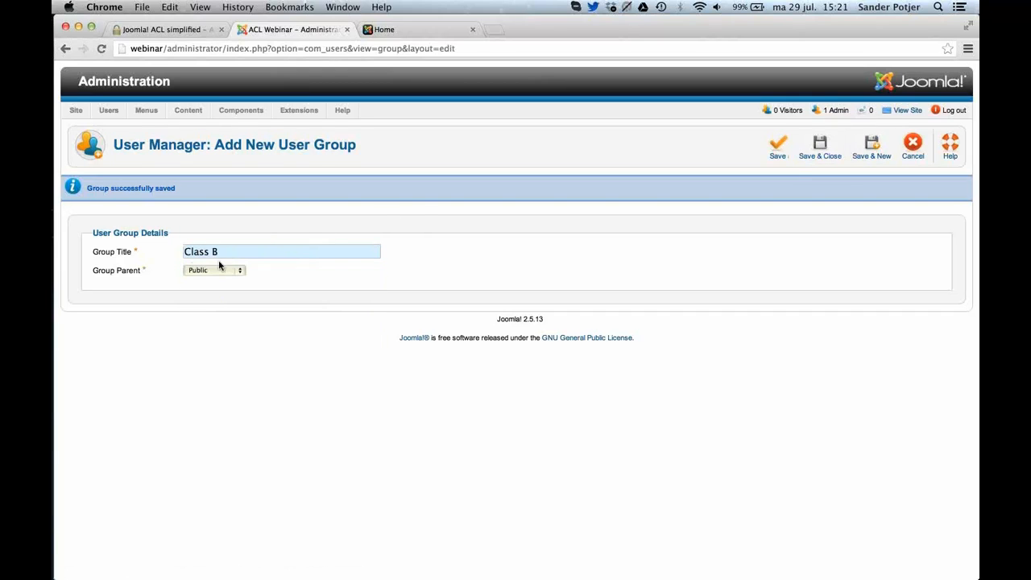
pyautogui.click(221, 269)
pyautogui.click(221, 279)
pyautogui.click(871, 148)
# Add a user group titled Class C with Students as its parent, and save and close it.
pyautogui.click(261, 255)
pyautogui.write('C')
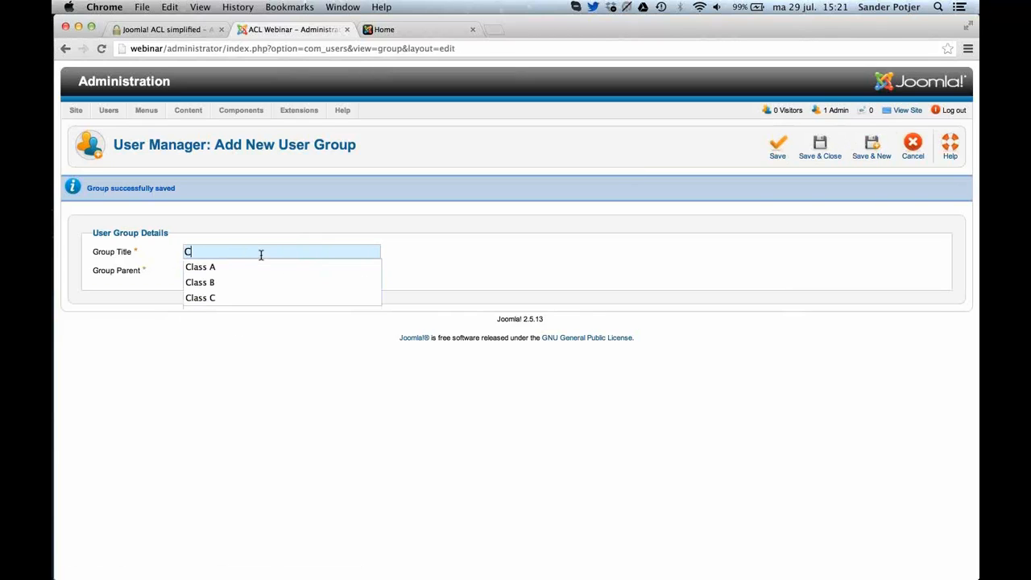
pyautogui.press('Down')
pyautogui.press('Down')
pyautogui.press('Down')
pyautogui.press('Return')
pyautogui.click(212, 272)
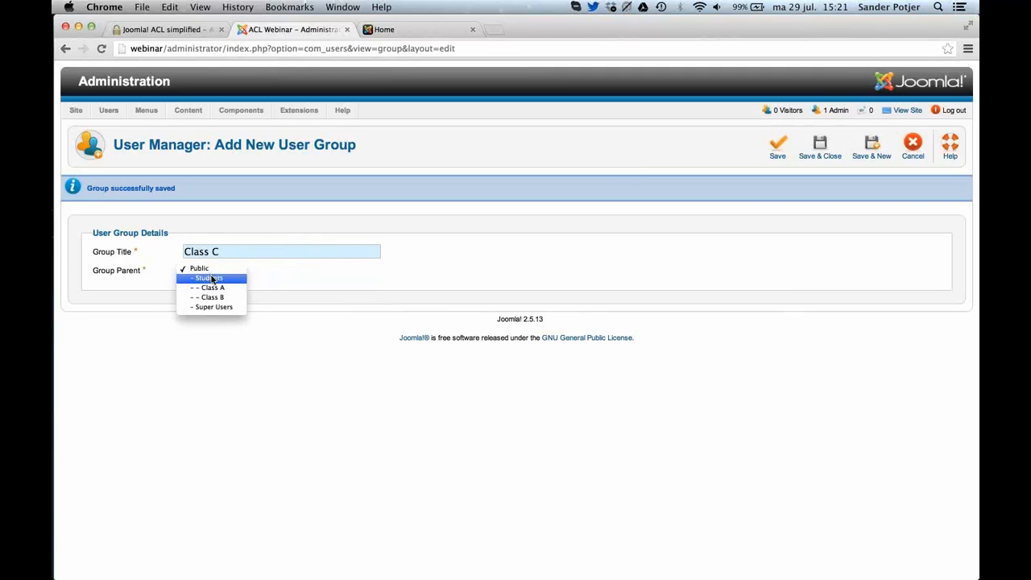
pyautogui.click(210, 278)
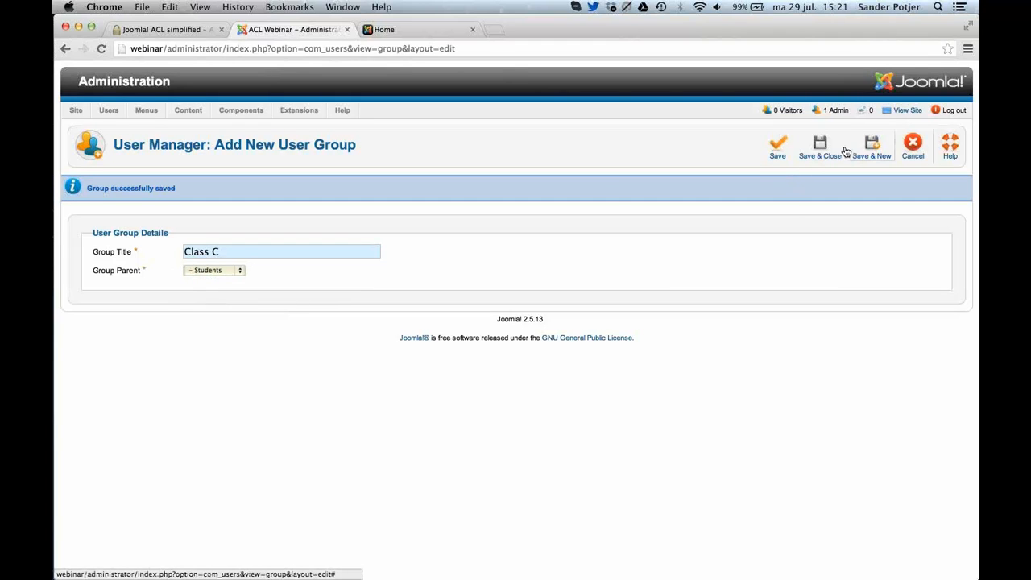
pyautogui.click(819, 155)
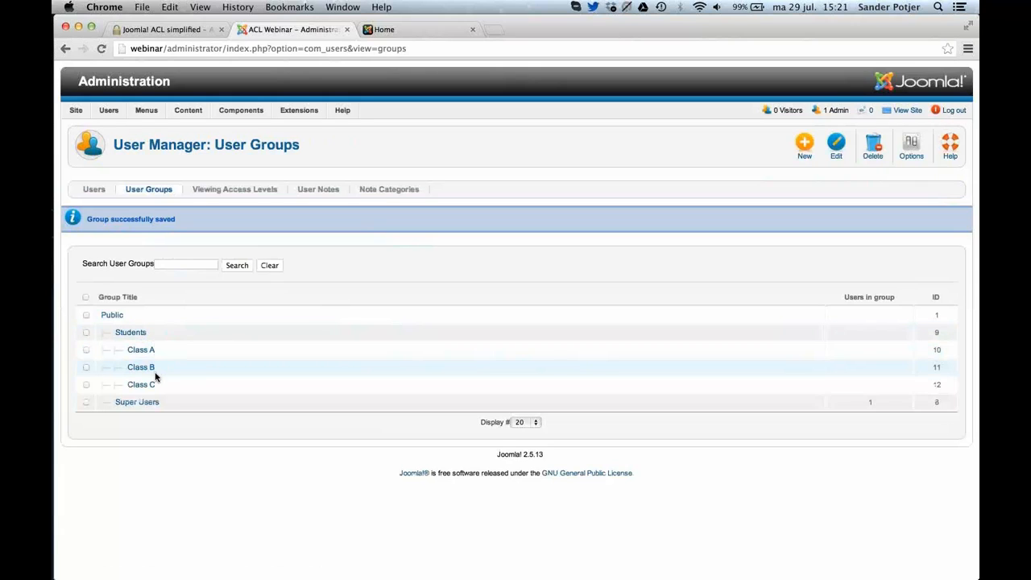
# Create a user group titled Teachers with Public as its parent, and save it to start another new group.
pyautogui.click(806, 146)
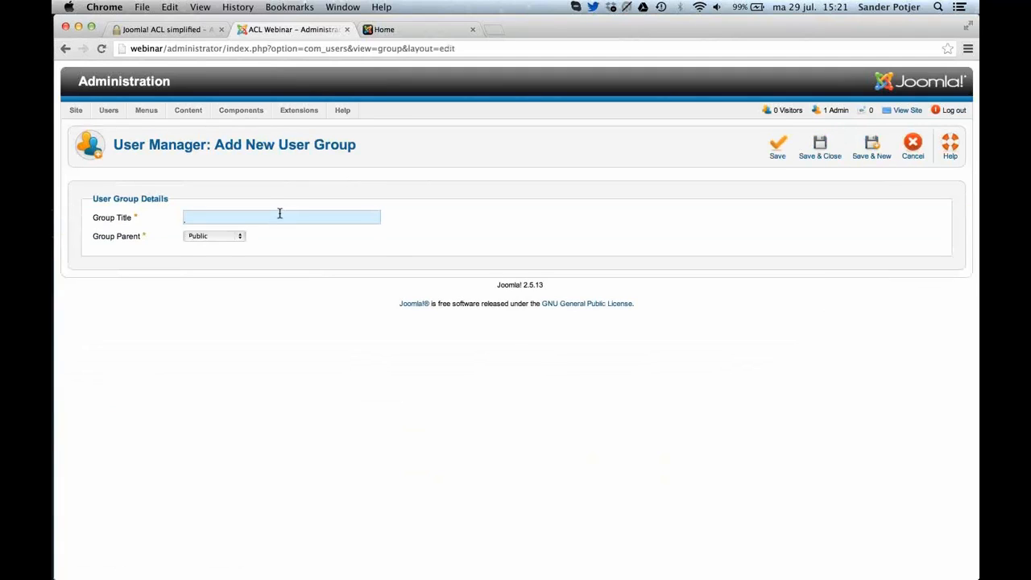
pyautogui.write('Teachers')
pyautogui.press('Down')
pyautogui.press('Down')
pyautogui.press('Return')
pyautogui.click(197, 240)
pyautogui.click(200, 234)
pyautogui.click(886, 158)
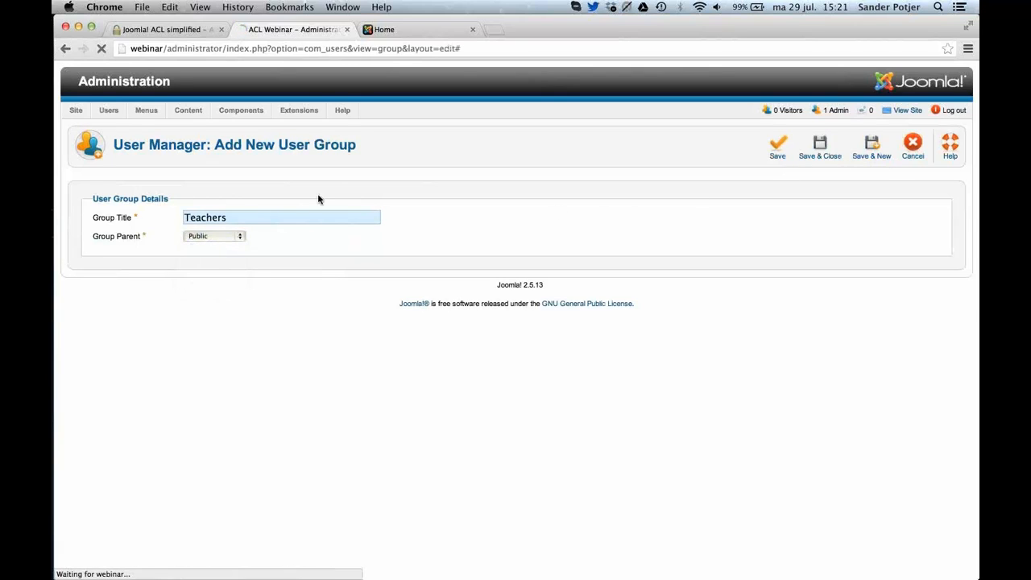
# Add a user group titled Class A with Teachers as its parent, and save it to start another new group.
pyautogui.write('Cl')
pyautogui.press('Down')
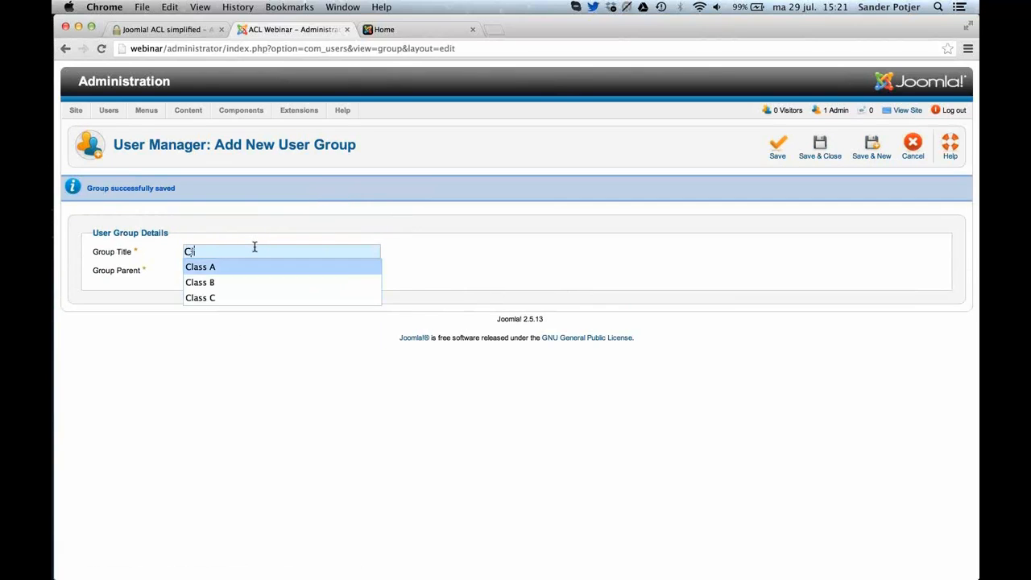
pyautogui.press('Return')
pyautogui.click(199, 272)
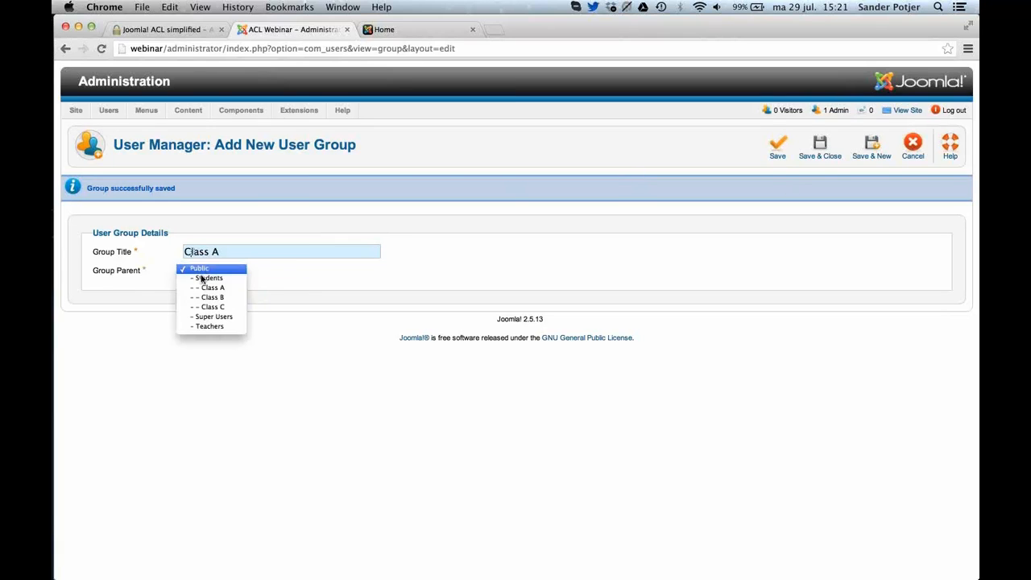
pyautogui.click(230, 327)
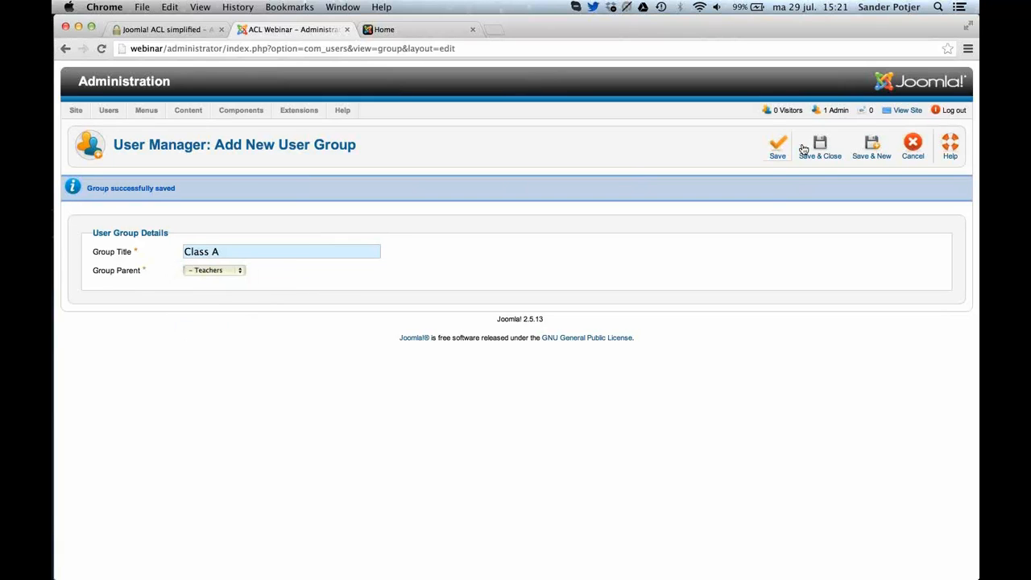
pyautogui.click(864, 146)
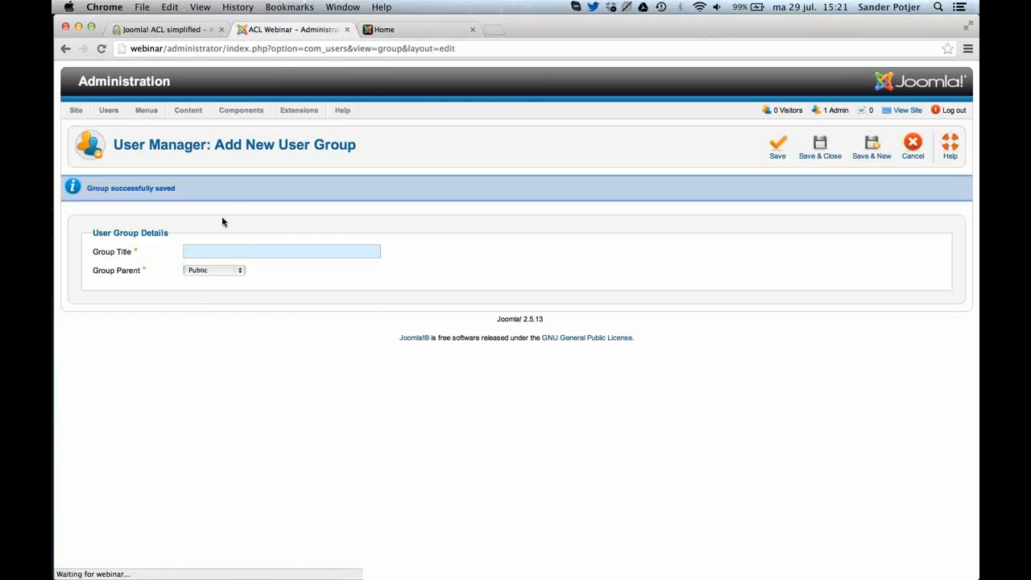
# Add a user group titled Class B with Teachers as its parent, and save it to start another new group.
pyautogui.click(225, 250)
pyautogui.write('Cl')
pyautogui.click(200, 282)
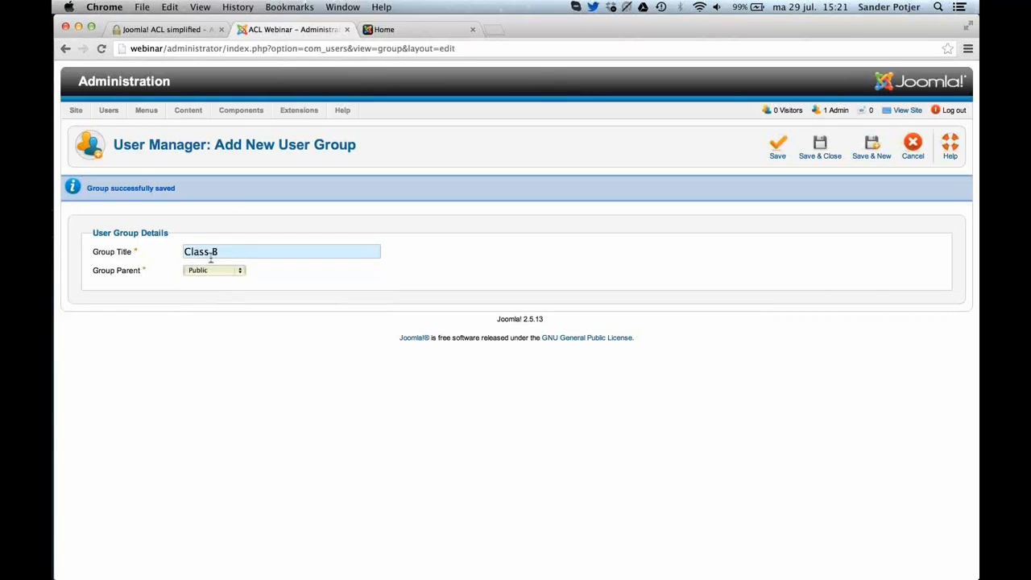
pyautogui.click(202, 270)
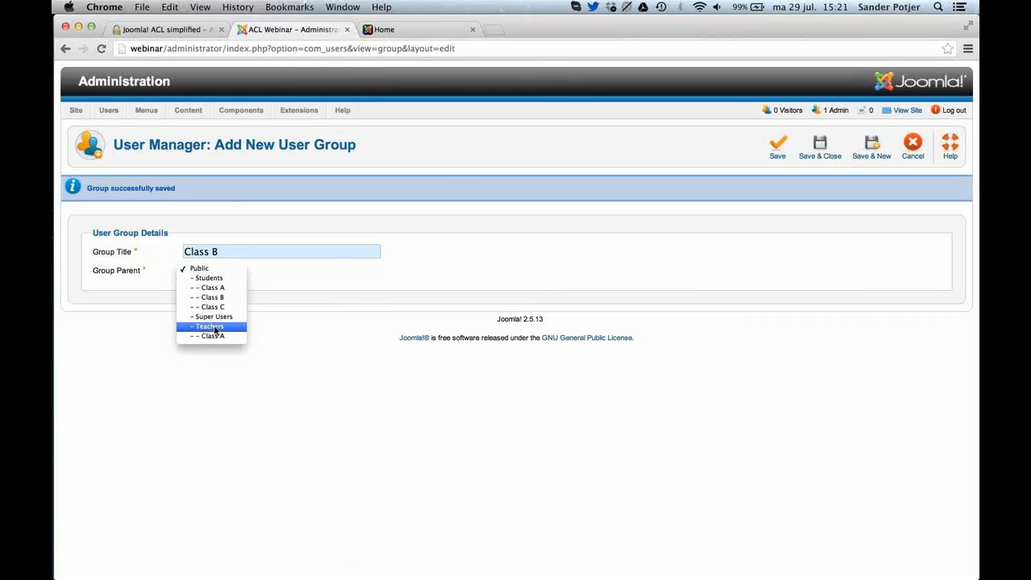
pyautogui.click(212, 326)
pyautogui.click(858, 153)
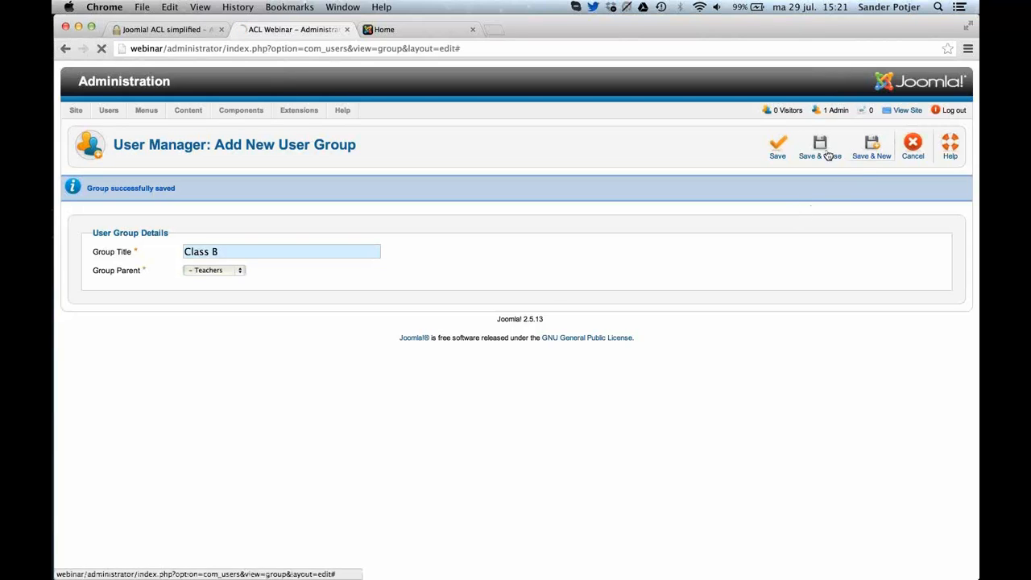
# Add a user group titled Class C with Teachers as its parent, and save and close it.
pyautogui.write('Cla')
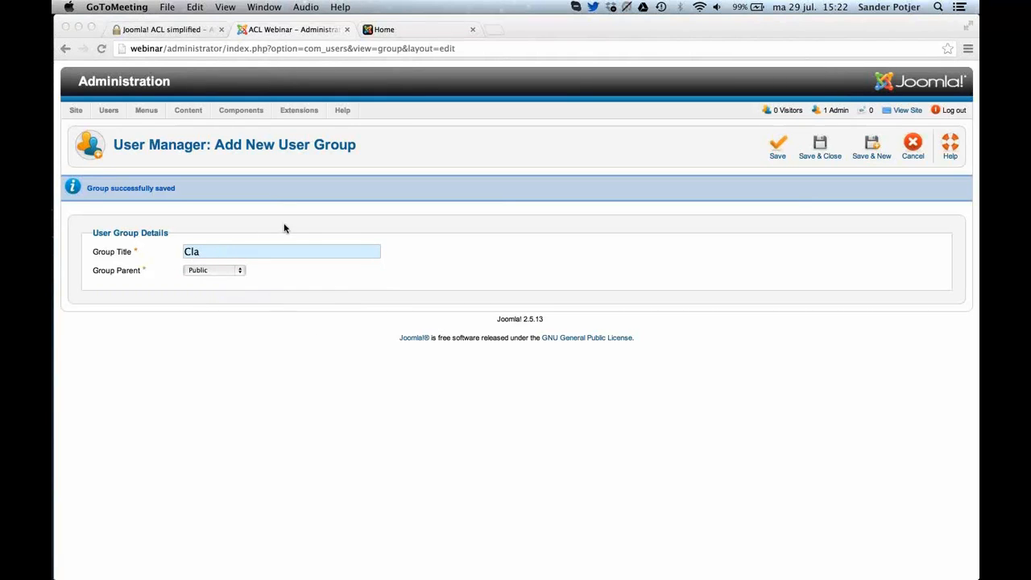
pyautogui.click(239, 263)
pyautogui.write('ss')
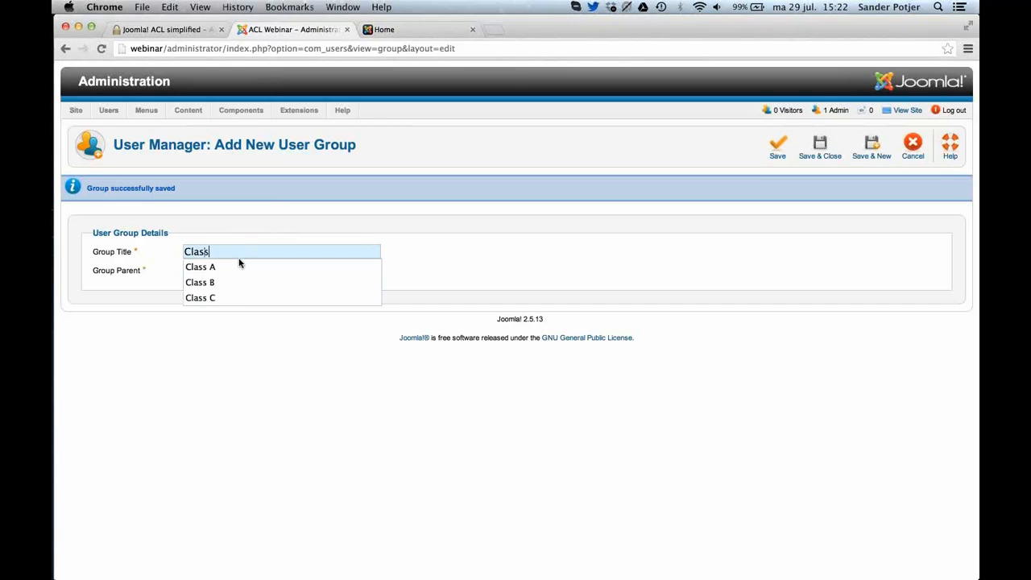
pyautogui.press('Down')
pyautogui.press('Down')
pyautogui.press('Down')
pyautogui.press('Return')
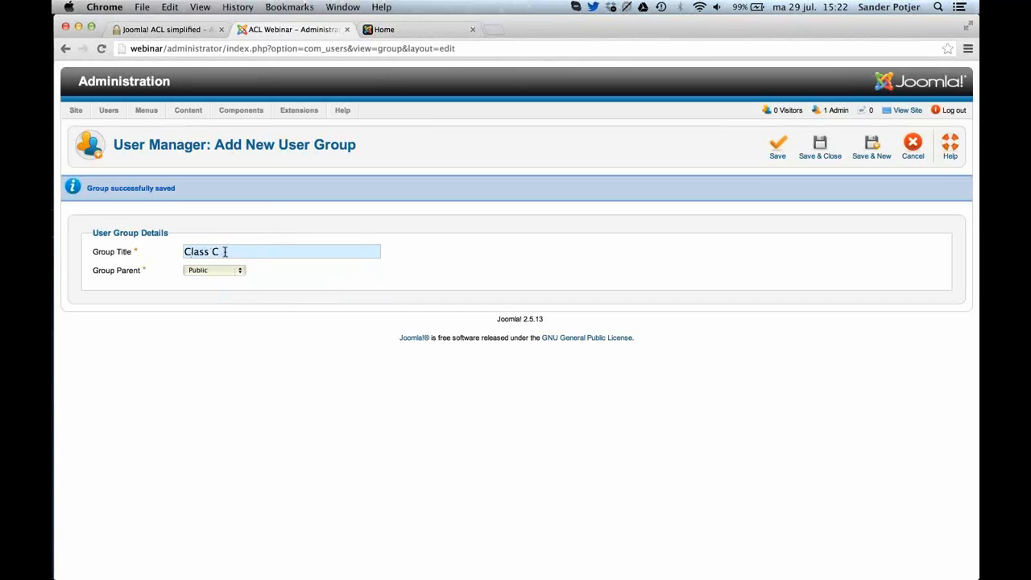
pyautogui.click(235, 270)
pyautogui.click(231, 328)
pyautogui.click(838, 149)
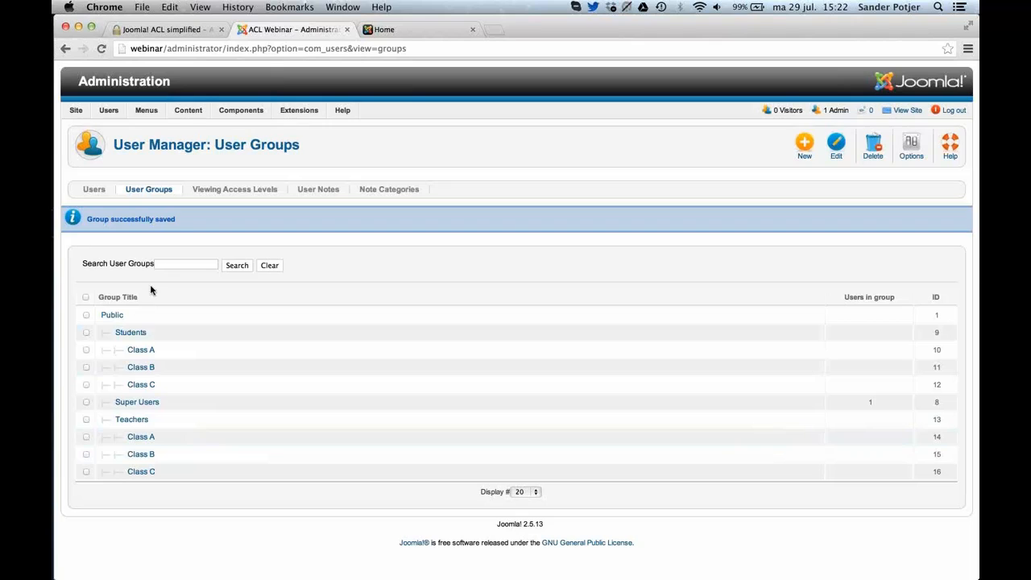
# Create a viewing access level titled Students for the Students, Super Users and Teachers groups, and save it to start another new level.
pyautogui.click(209, 192)
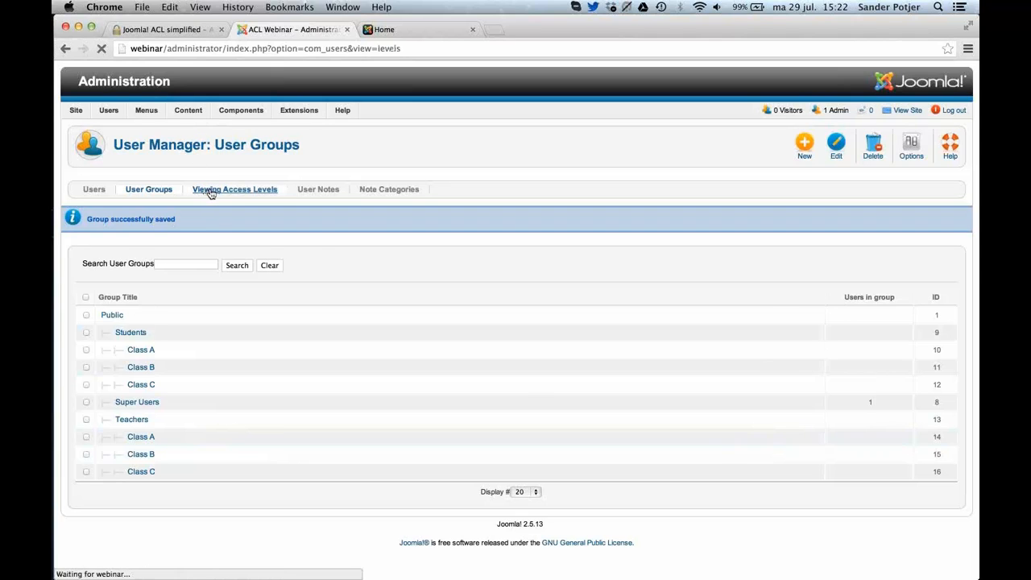
pyautogui.click(803, 150)
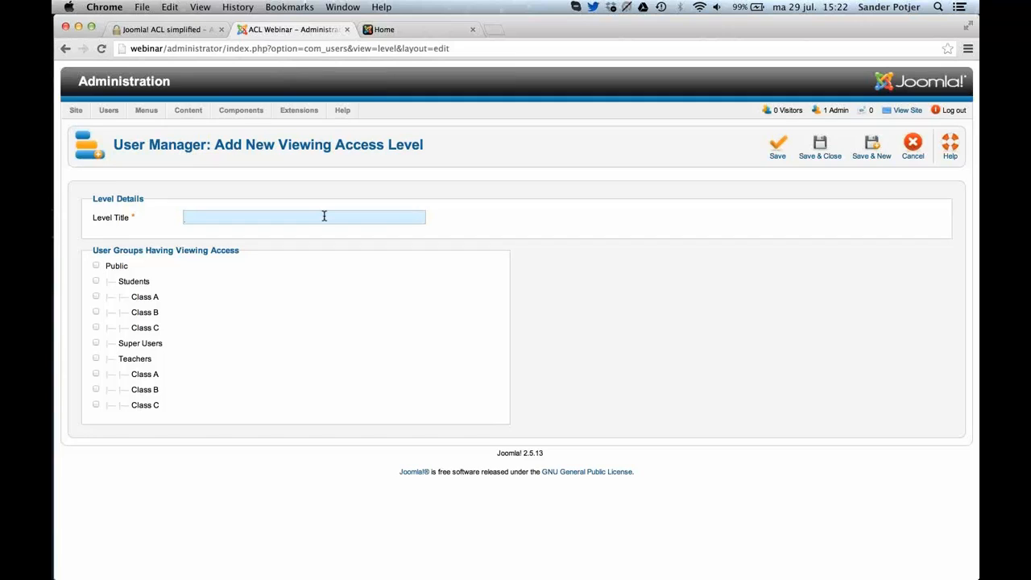
pyautogui.write('Sty')
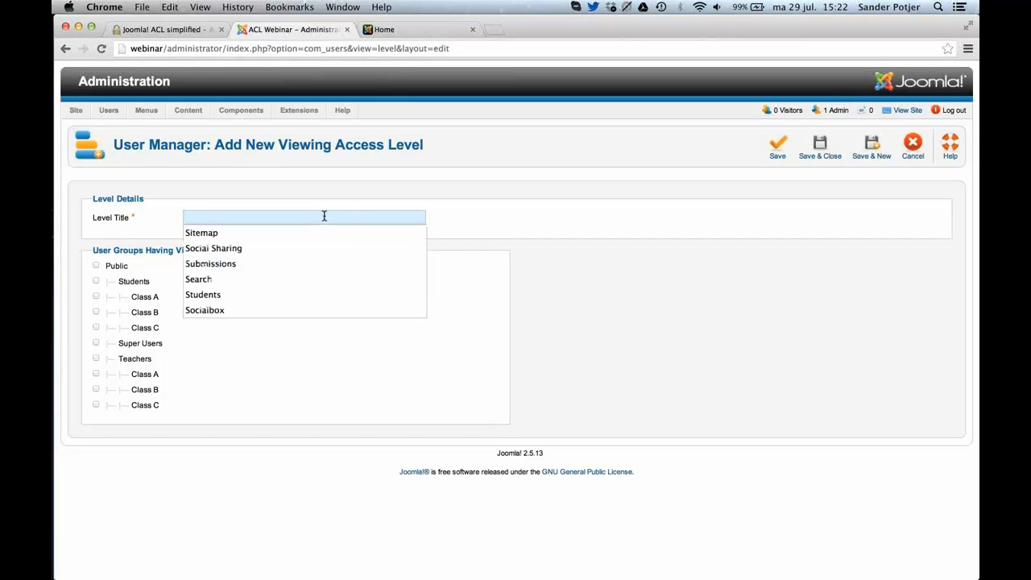
pyautogui.press('BackSpace')
pyautogui.write('udents')
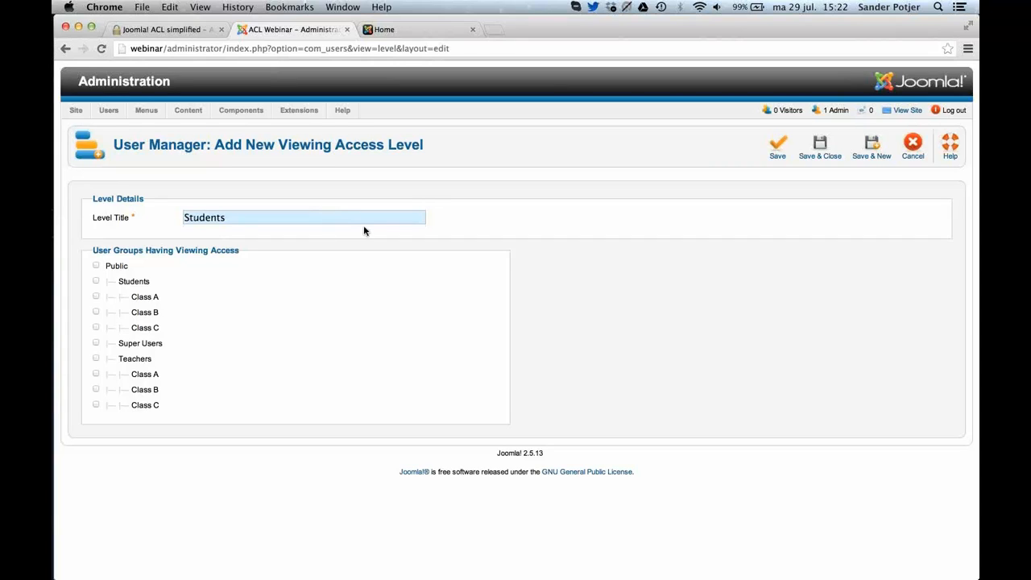
pyautogui.click(96, 281)
pyautogui.click(134, 361)
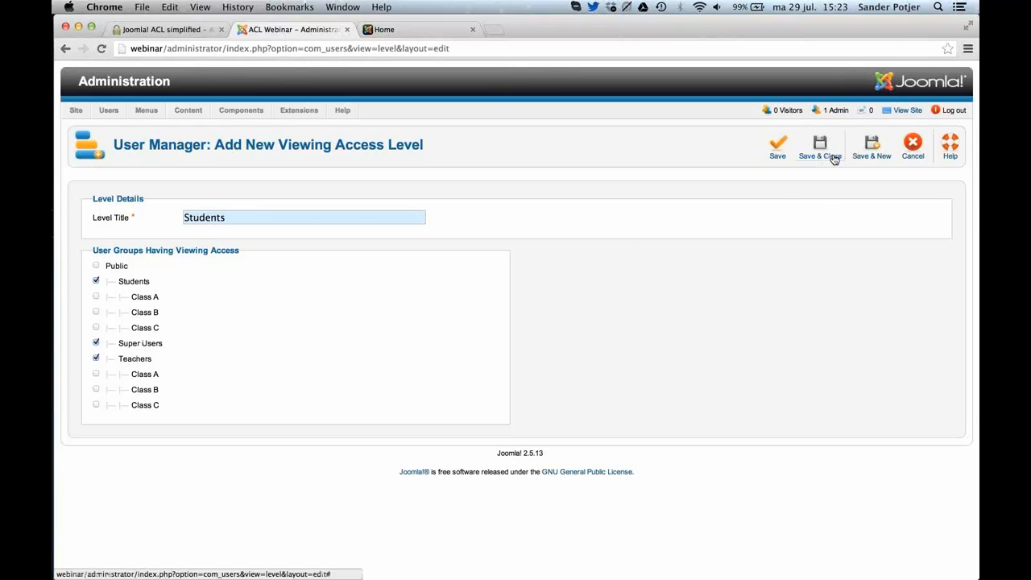
pyautogui.click(870, 162)
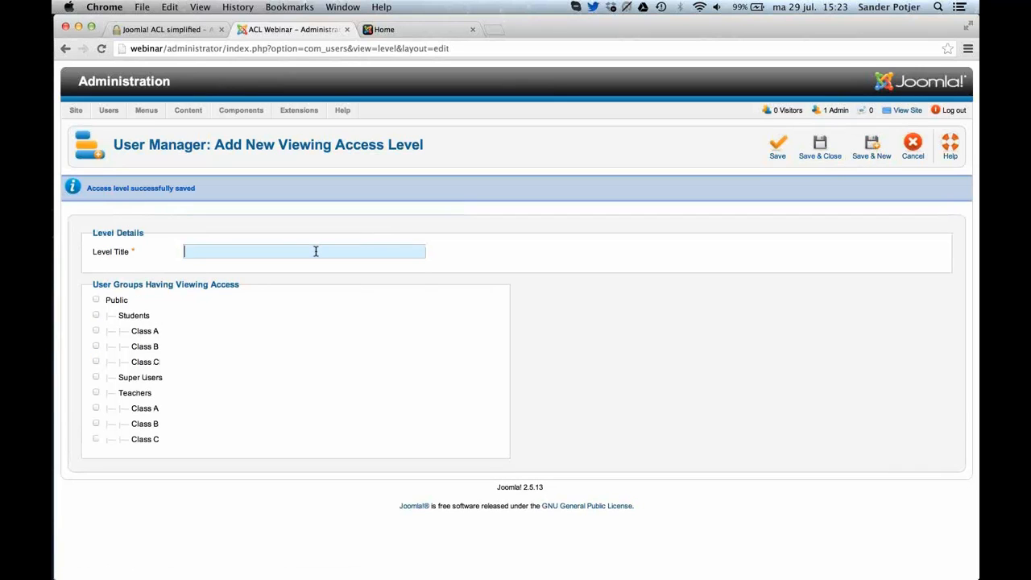
# Add a viewing access level titled Teachers for the Super Users and Teachers groups, and save and close it.
pyautogui.write('Te')
pyautogui.press('Down')
pyautogui.press('Down')
pyautogui.press('Return')
pyautogui.click(97, 380)
pyautogui.click(96, 393)
pyautogui.click(837, 137)
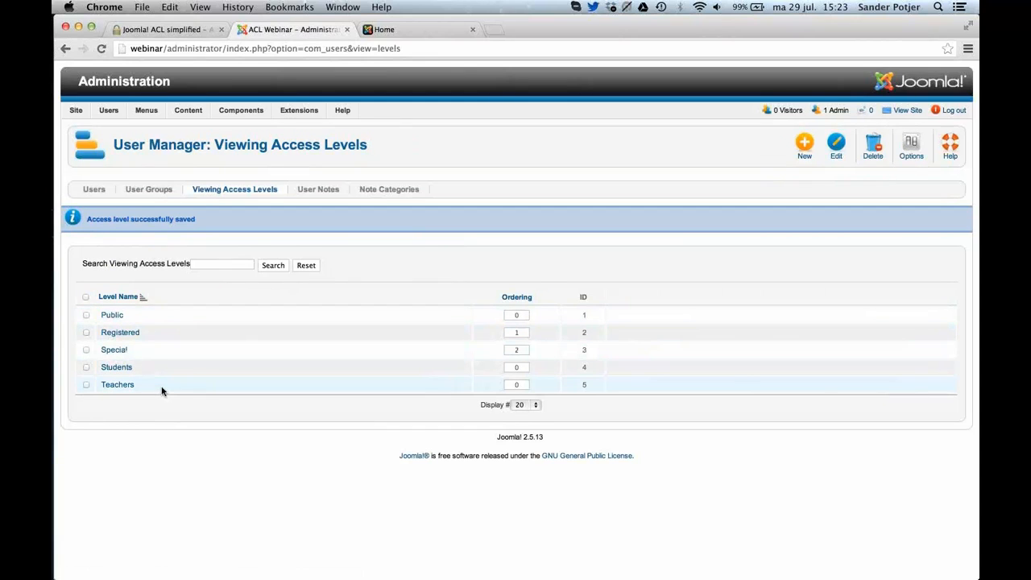
# Create an article category titled Class A, and save it to start another new category.
pyautogui.moveTo(188, 113)
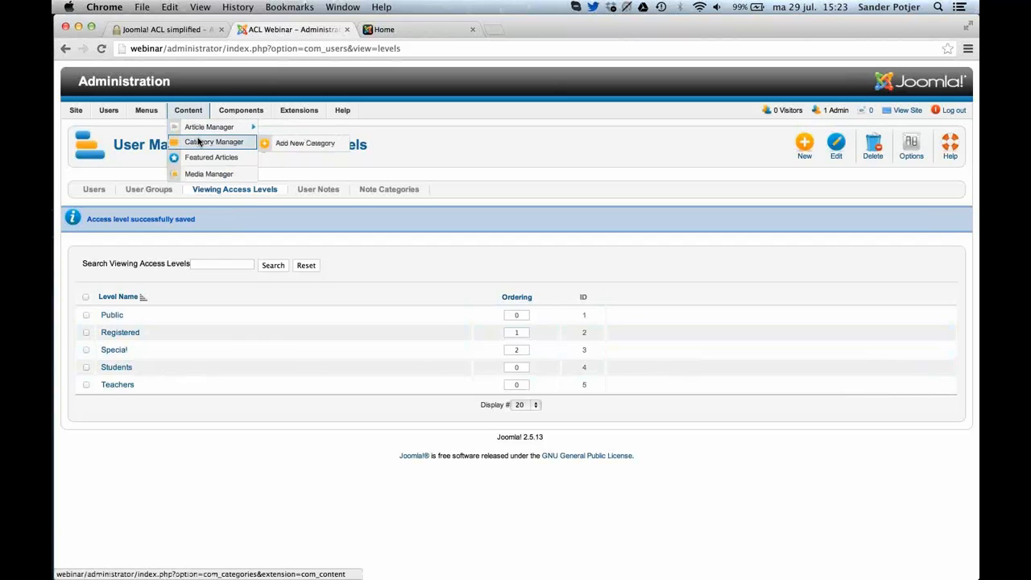
pyautogui.click(199, 142)
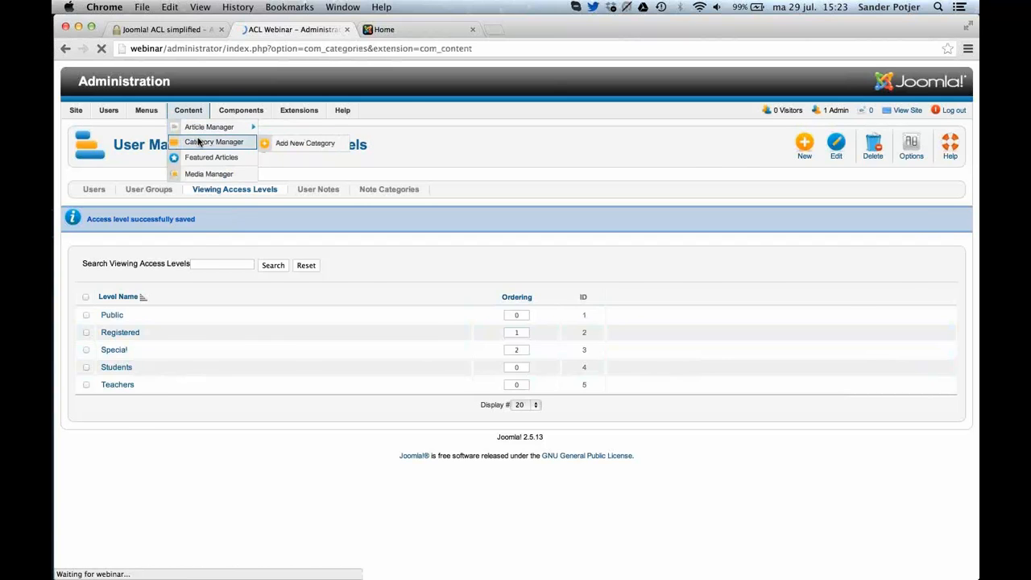
pyautogui.click(617, 143)
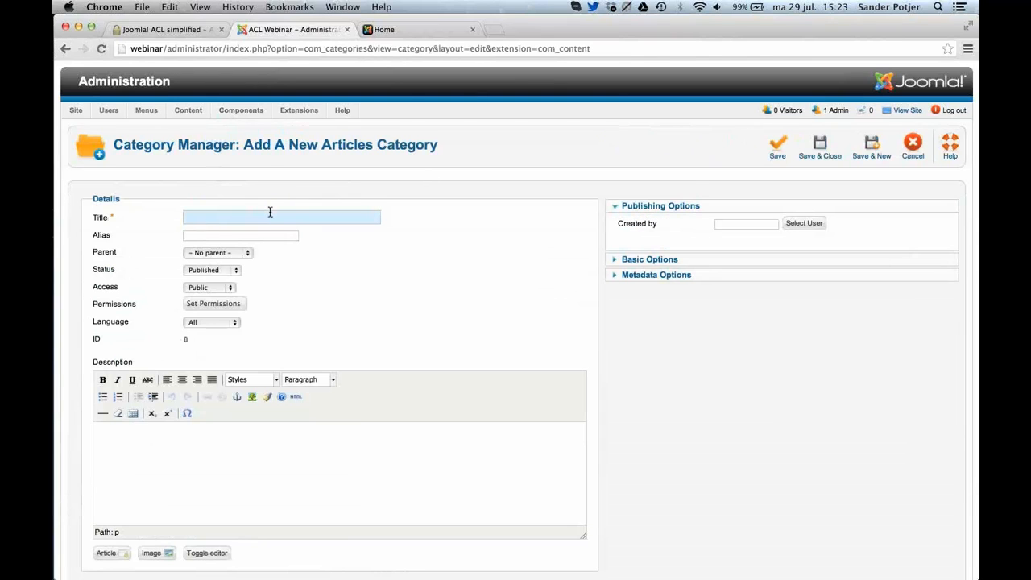
pyautogui.write('Cl')
pyautogui.press('Escape')
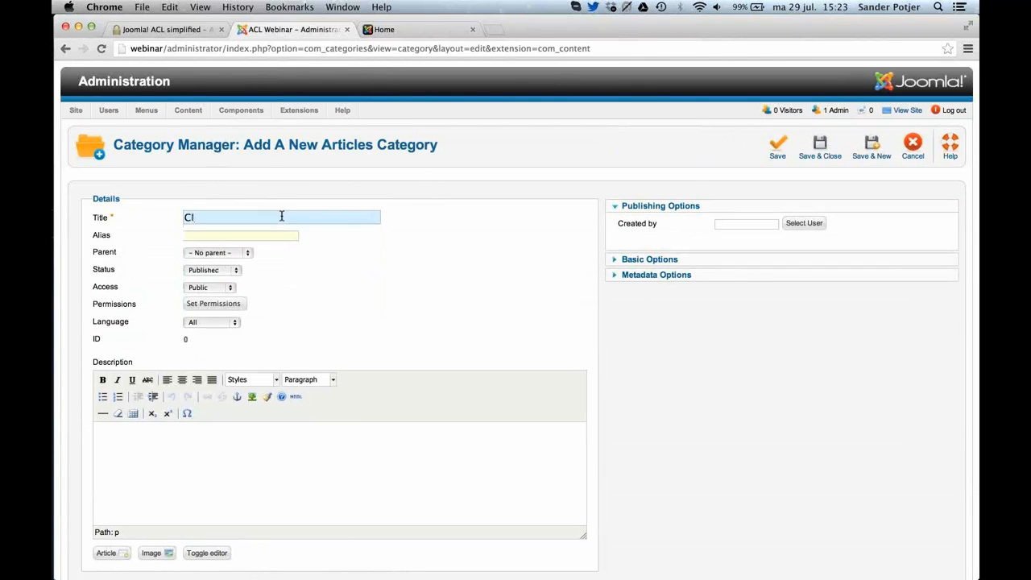
pyautogui.write('ass A')
pyautogui.click(870, 147)
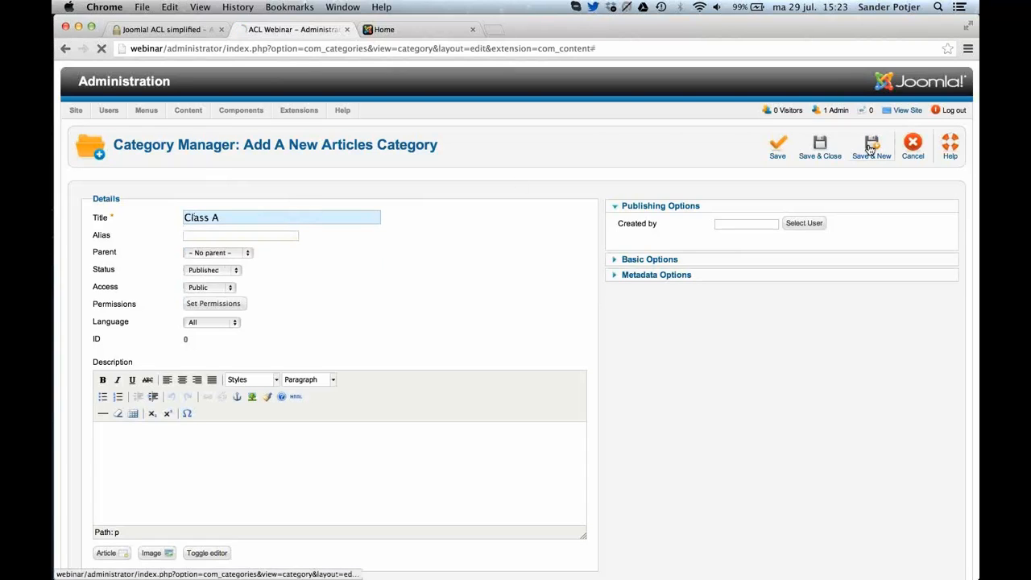
# Add an article category titled Class B, and save it to start another new category.
pyautogui.click(203, 249)
pyautogui.write('C')
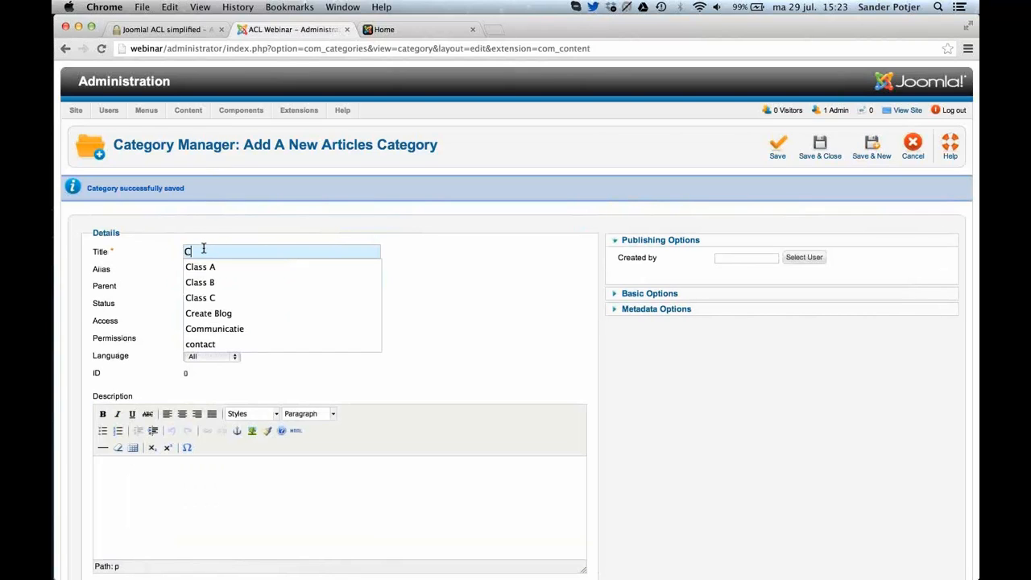
pyautogui.write('l')
pyautogui.press('Down')
pyautogui.press('Down')
pyautogui.press('Tab')
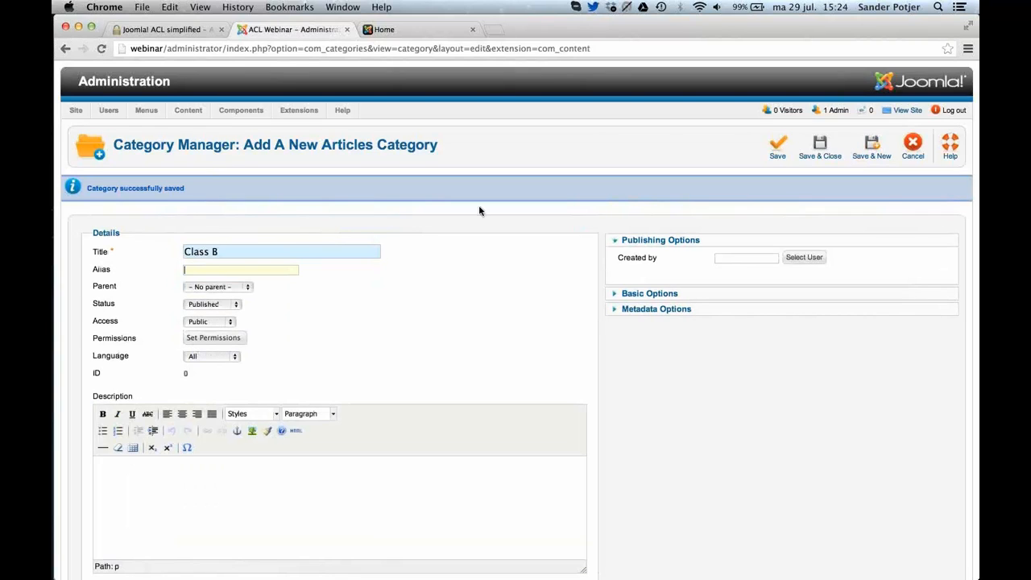
pyautogui.click(871, 149)
# Add an article category titled Class C, and save and close it.
pyautogui.click(230, 251)
pyautogui.write('C')
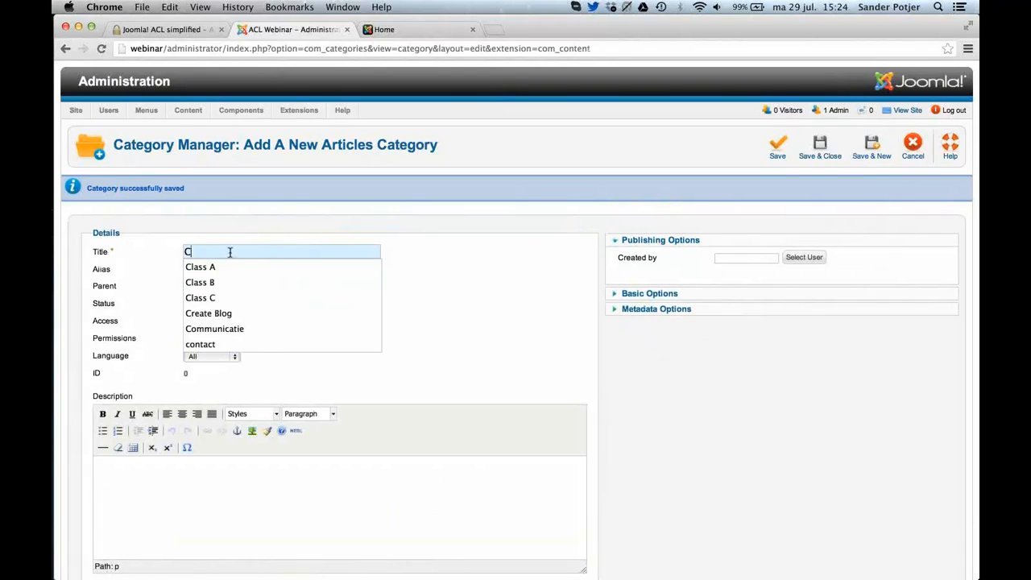
pyautogui.write('l')
pyautogui.press('Down')
pyautogui.press('Down')
pyautogui.press('Down')
pyautogui.press('Tab')
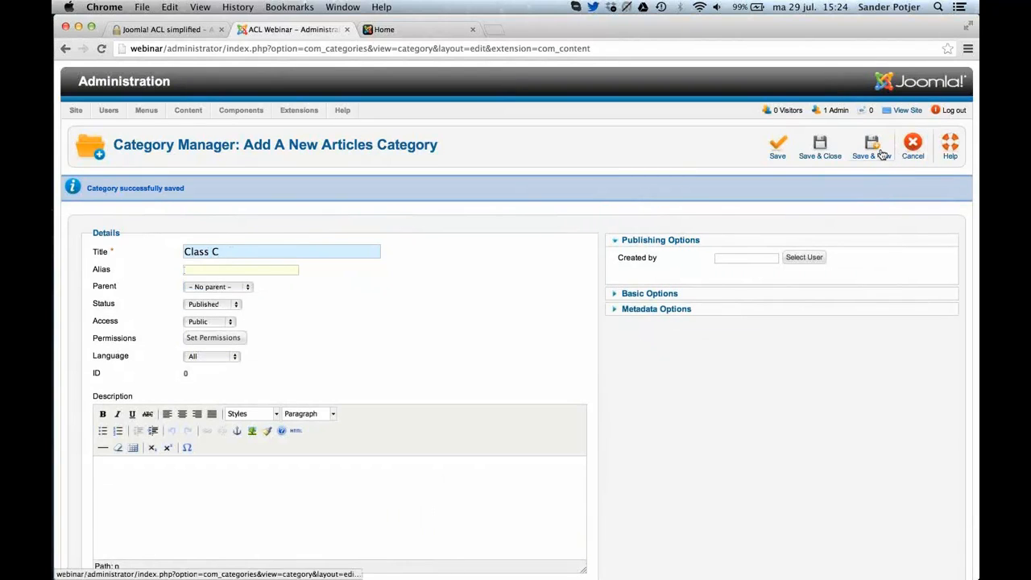
pyautogui.click(823, 157)
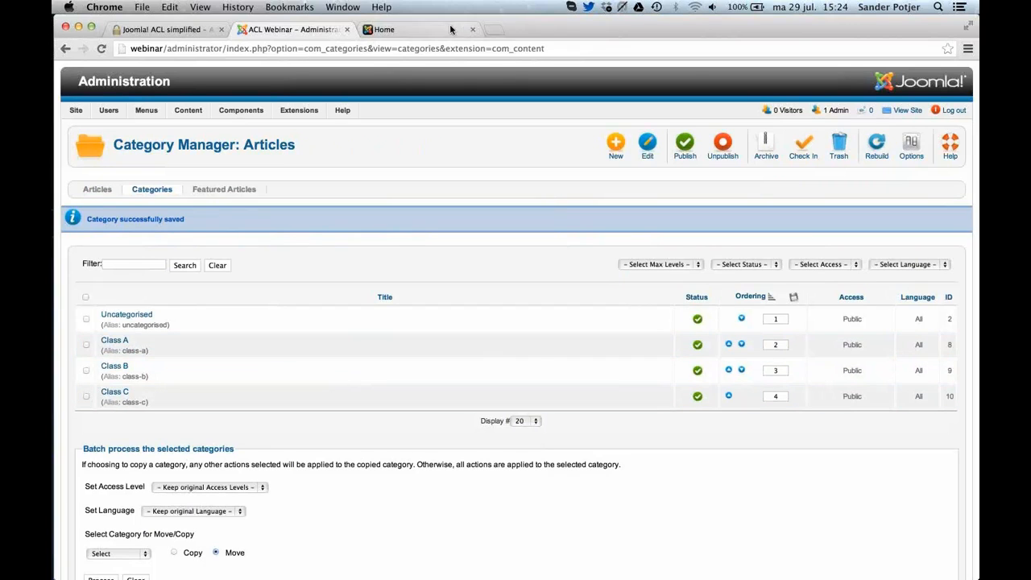
# View the site's front-end home page, and start a new Main Menu item of type Category Blog in the administration.
pyautogui.click(427, 30)
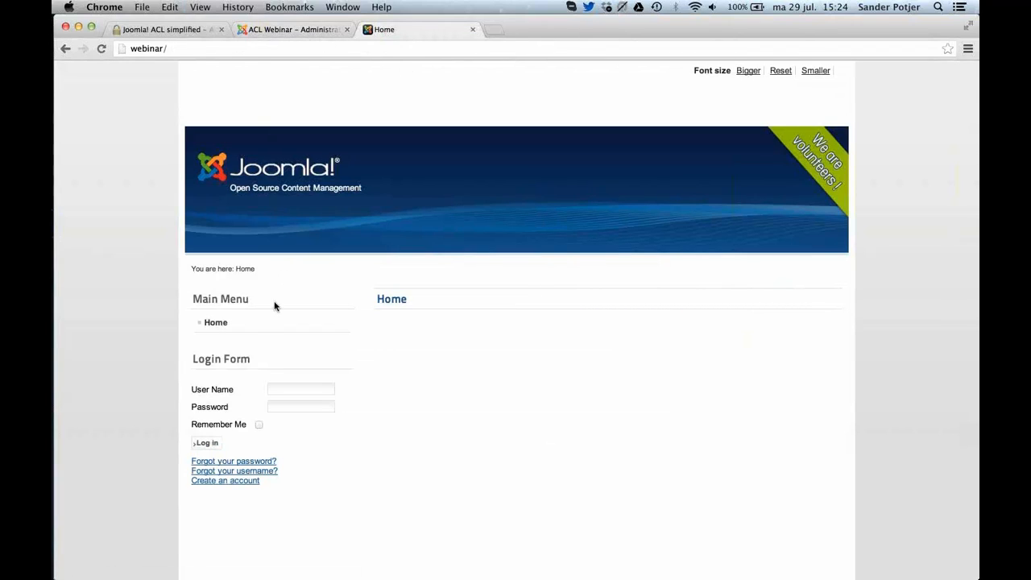
pyautogui.click(282, 32)
pyautogui.moveTo(146, 110)
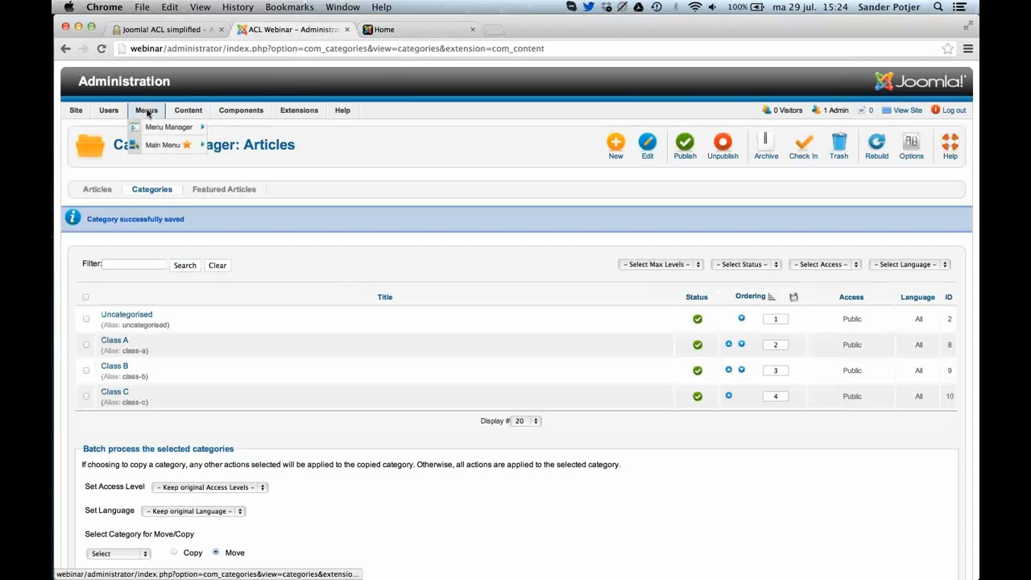
pyautogui.click(150, 145)
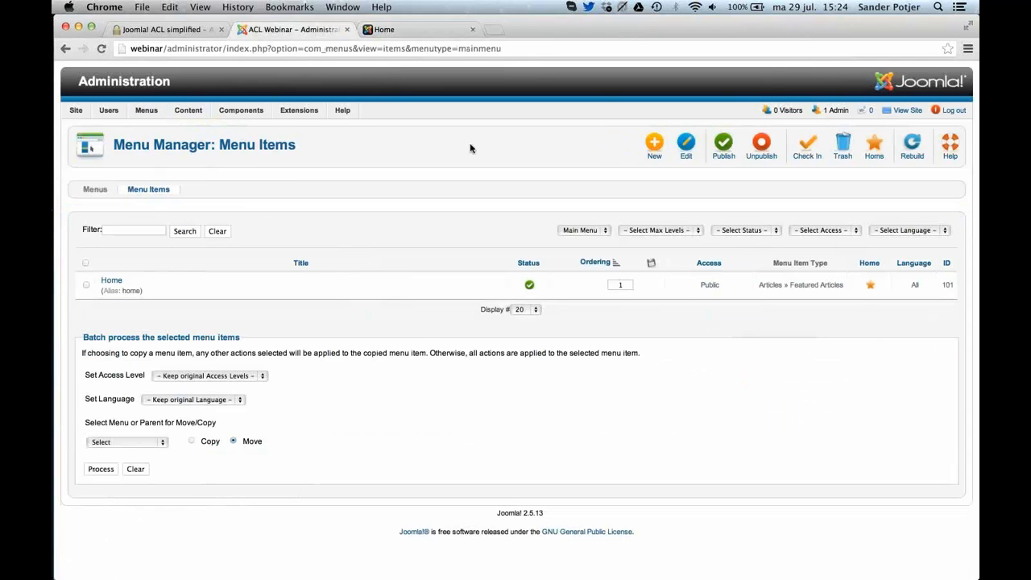
pyautogui.click(647, 151)
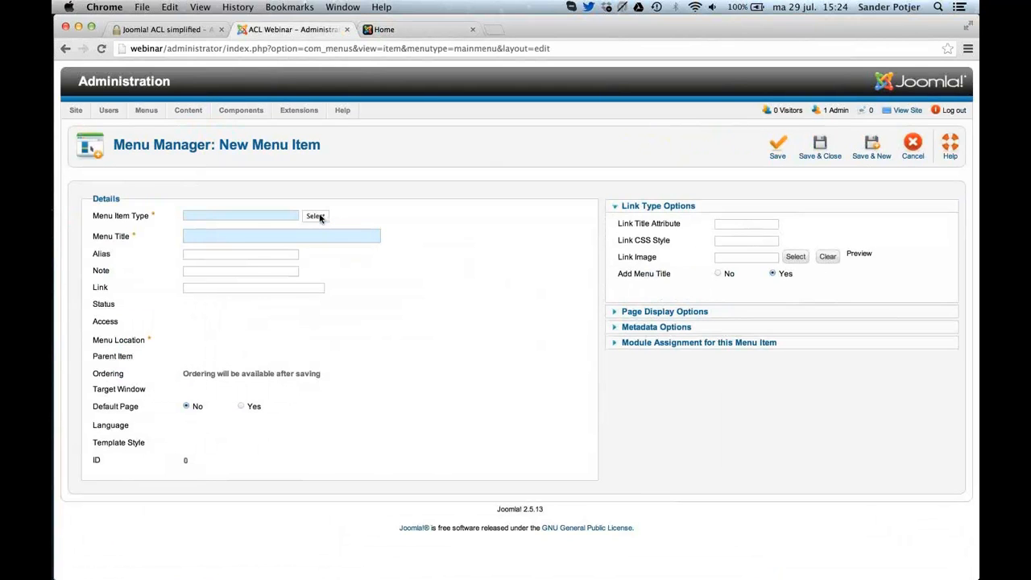
pyautogui.click(320, 217)
pyautogui.click(551, 245)
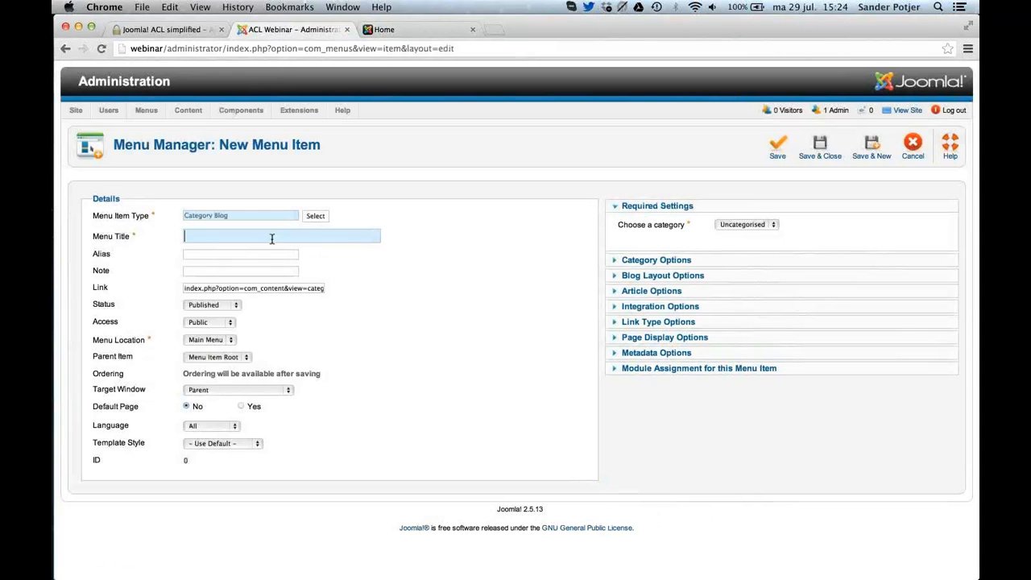
# Title the menu item Class A, assign it the Class A category, and save it to start another new item.
pyautogui.click(272, 234)
pyautogui.write('Class A')
pyautogui.click(749, 226)
pyautogui.click(748, 224)
pyautogui.click(746, 228)
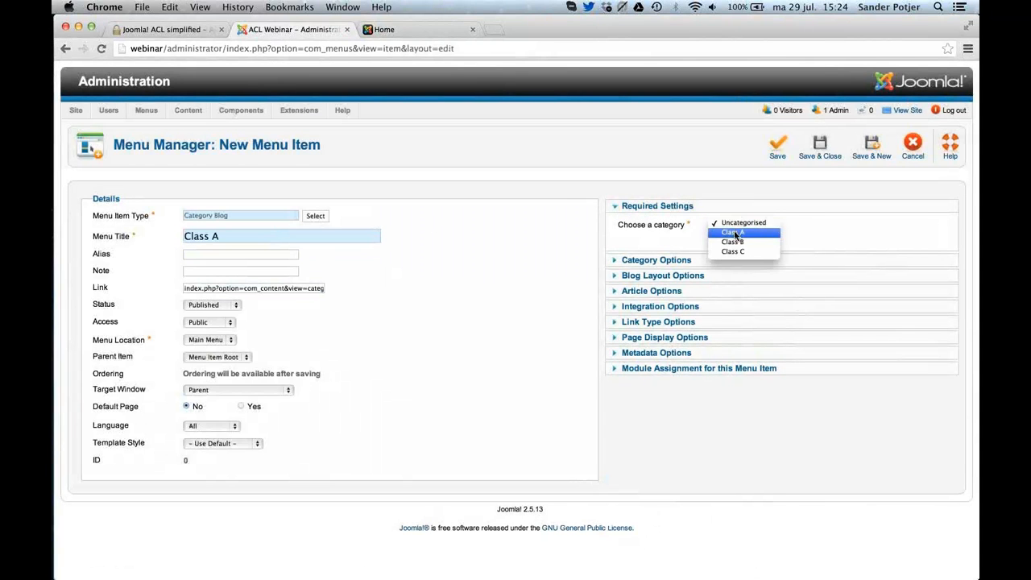
pyautogui.click(733, 233)
pyautogui.click(872, 148)
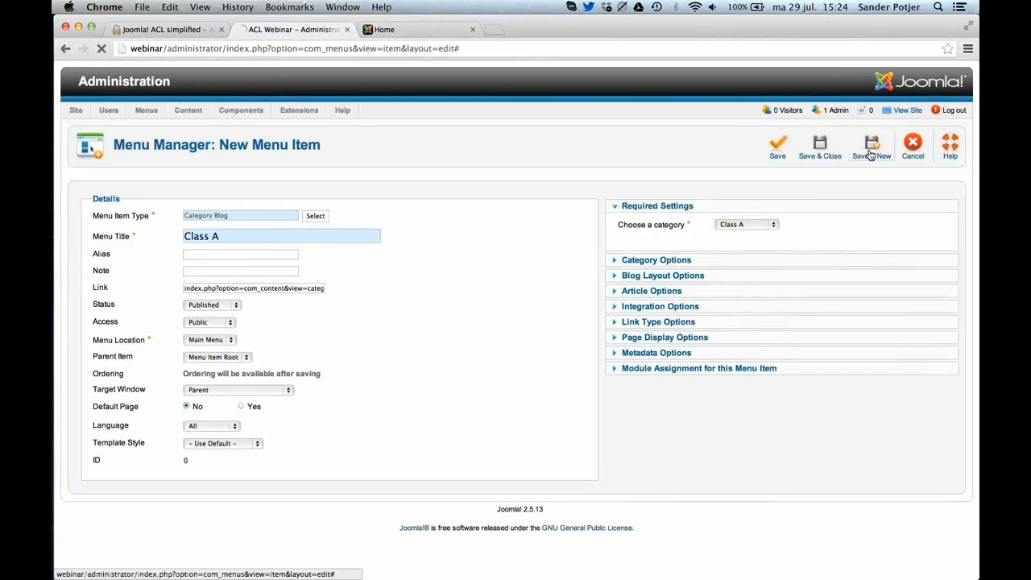
# Add a Category Blog menu item titled Class B for the Class B category, and save it to start another new item.
pyautogui.click(288, 267)
pyautogui.write('Cl')
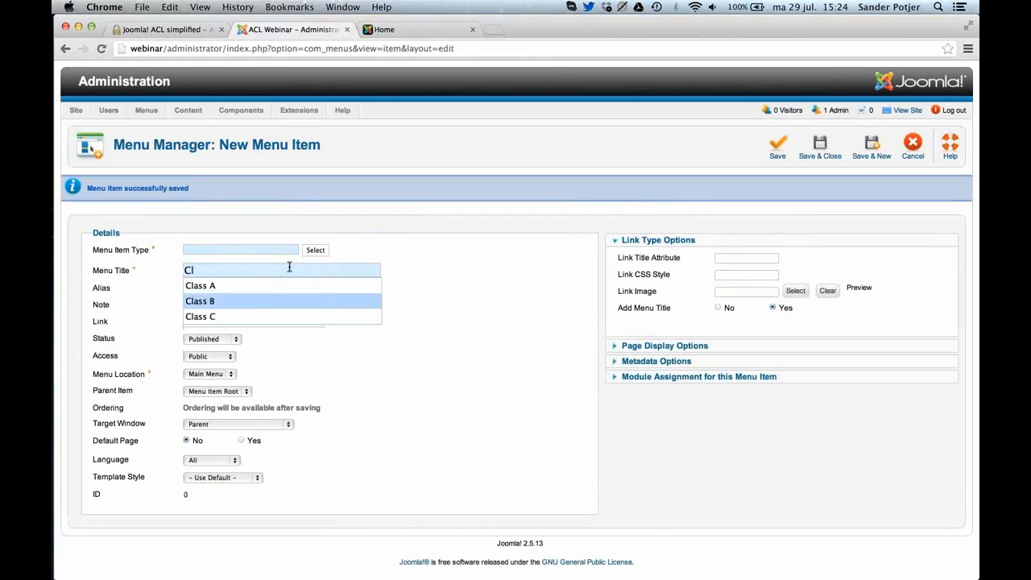
pyautogui.press('Return')
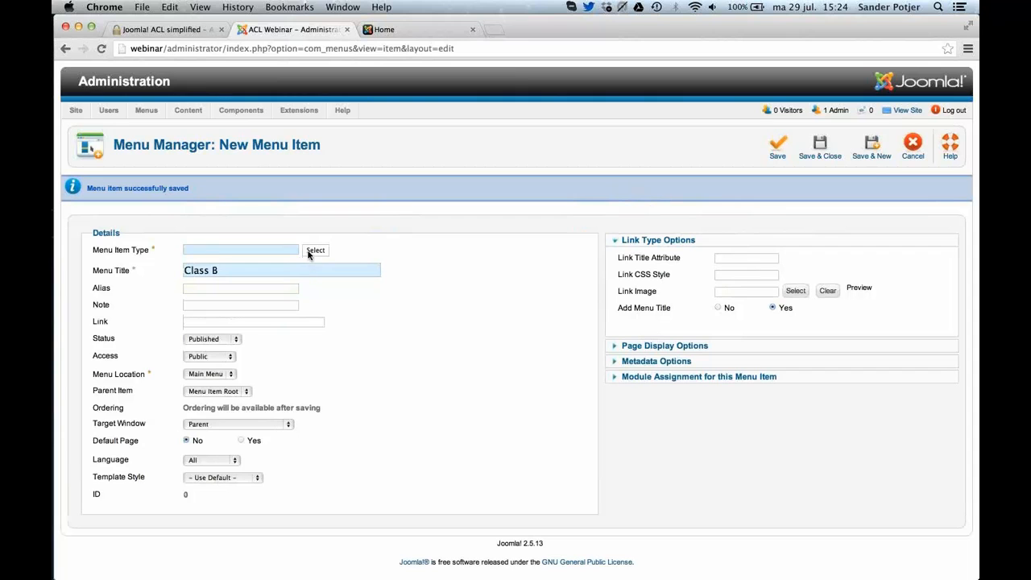
pyautogui.click(308, 254)
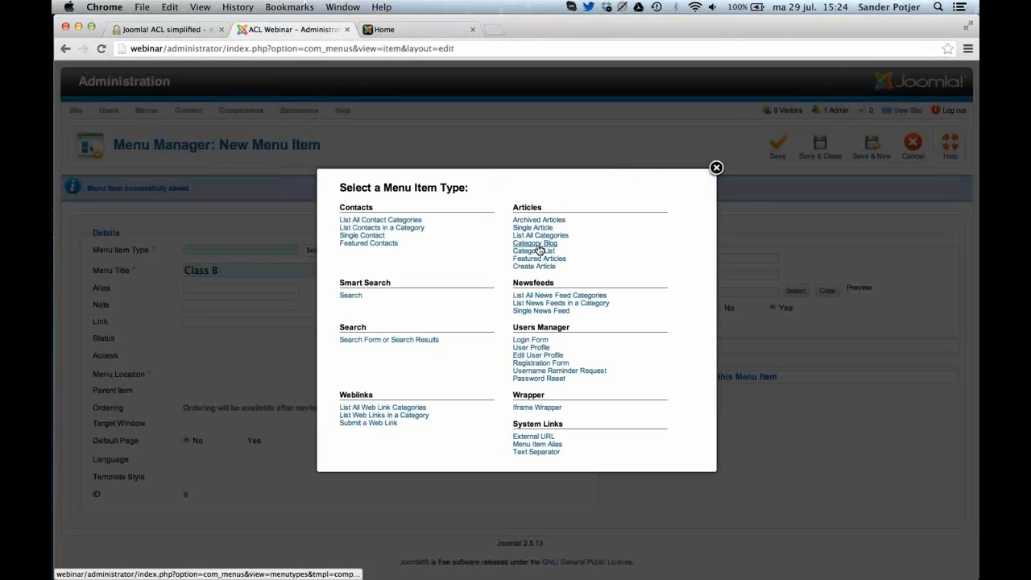
pyautogui.click(539, 249)
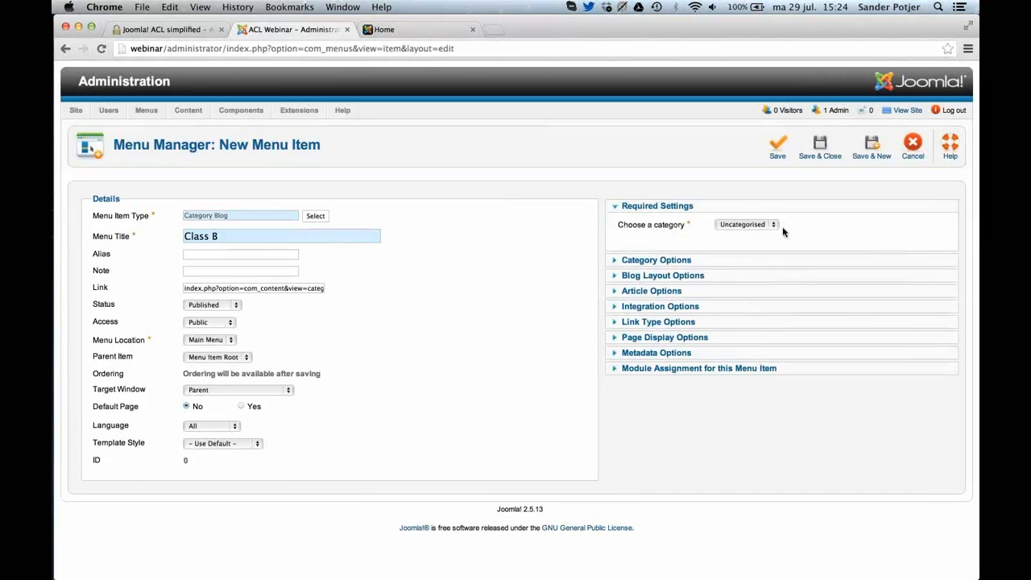
pyautogui.click(750, 226)
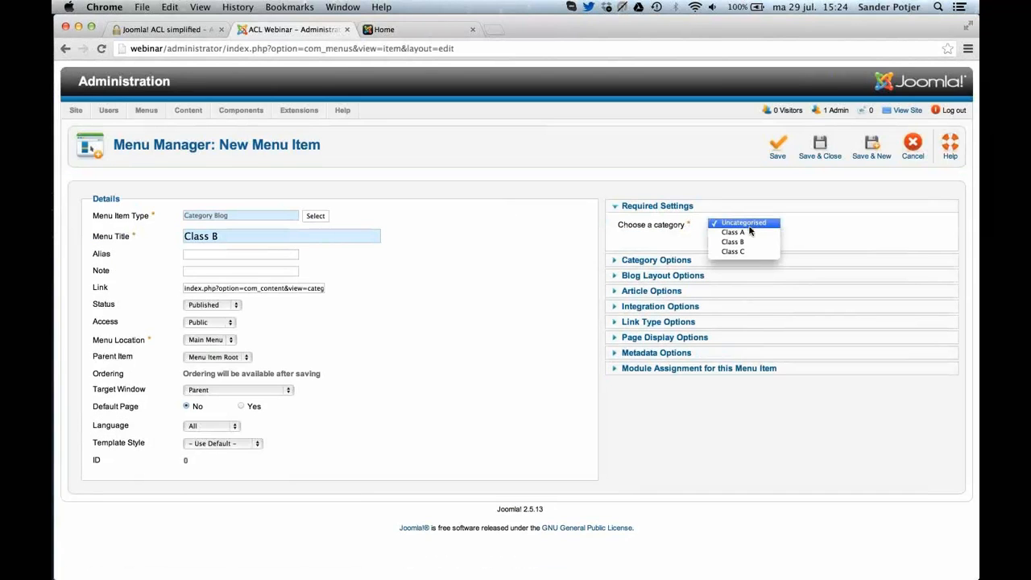
pyautogui.click(742, 242)
pyautogui.click(869, 153)
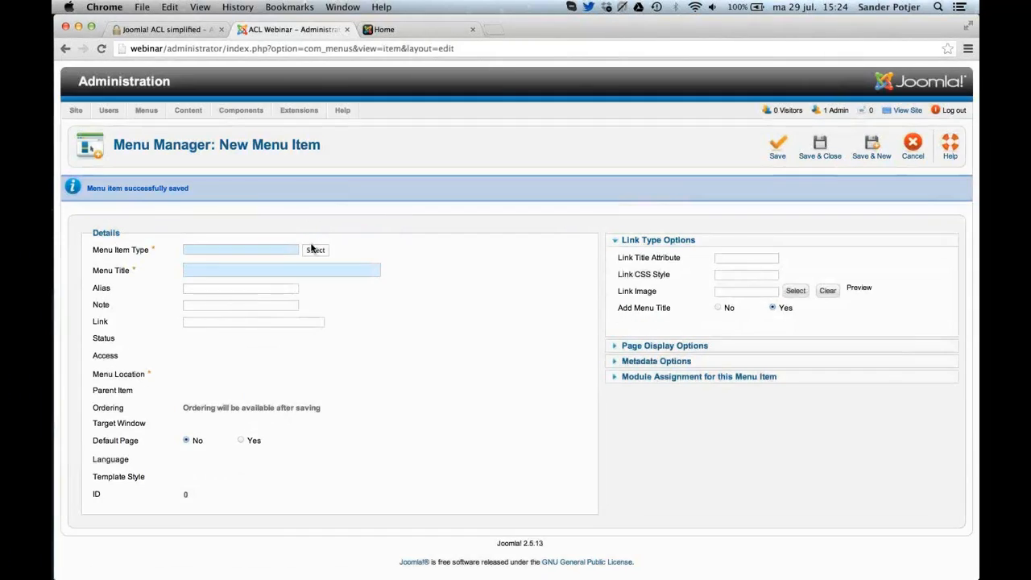
# Add a Category Blog menu item titled Class C for the Class C category, and save it to start another new item.
pyautogui.click(314, 250)
pyautogui.click(546, 243)
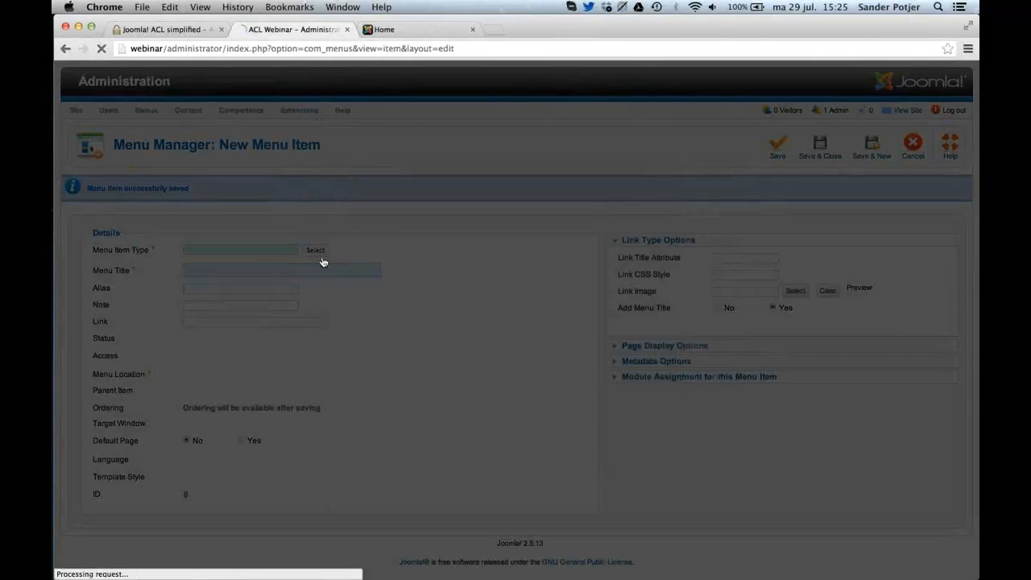
pyautogui.write('C')
pyautogui.press('Down')
pyautogui.press('Down')
pyautogui.press('Down')
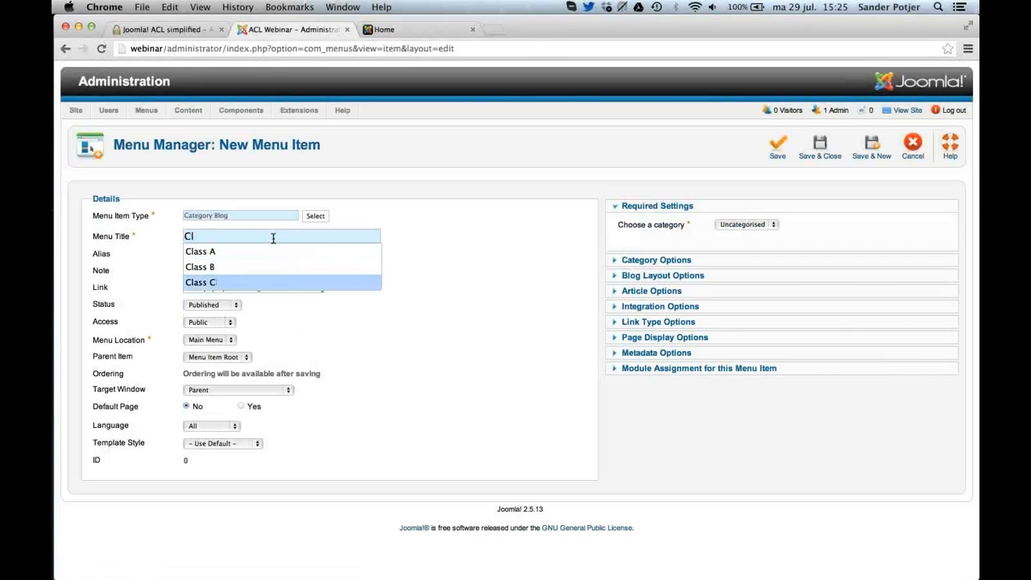
pyautogui.press('Return')
pyautogui.click(743, 228)
pyautogui.click(734, 251)
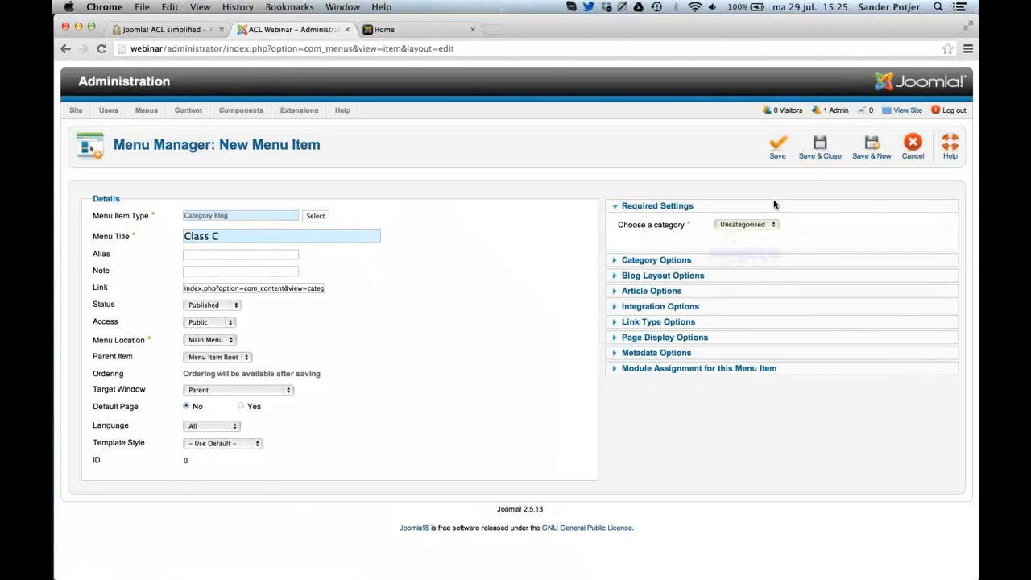
pyautogui.click(871, 149)
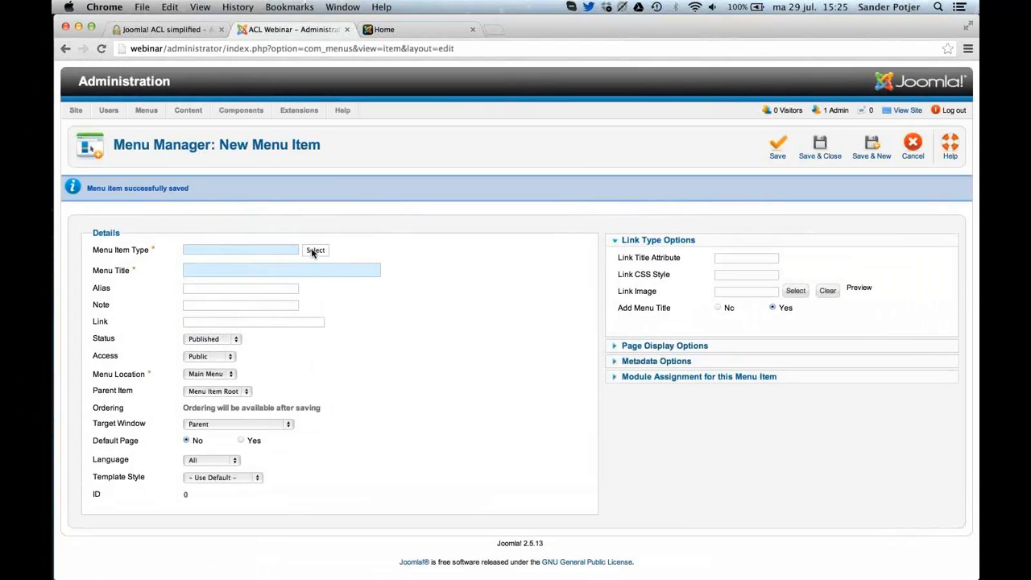
# Choose the Create Article type for the new Main Menu item and title it Submit Blog Post.
pyautogui.click(315, 249)
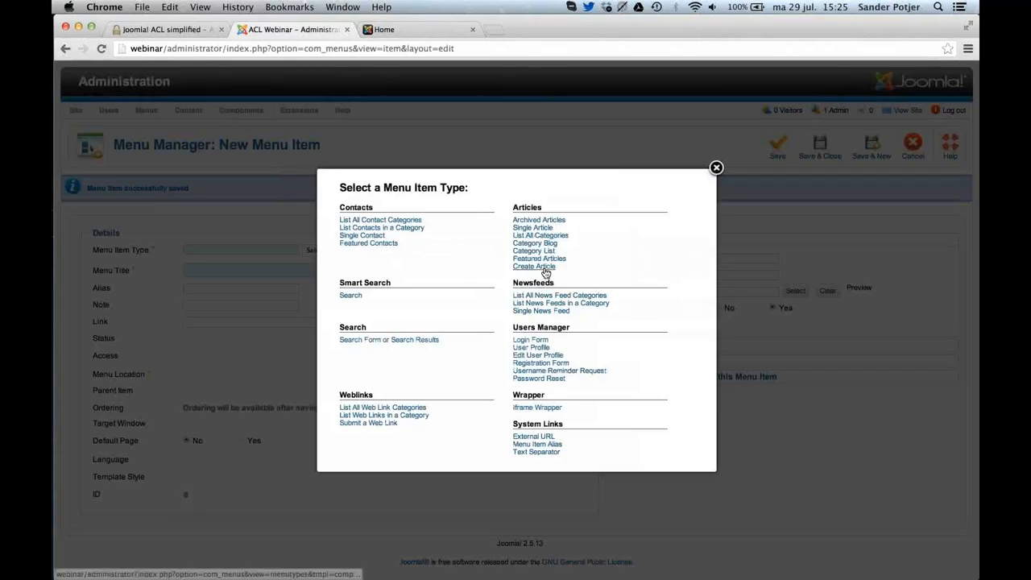
pyautogui.click(545, 267)
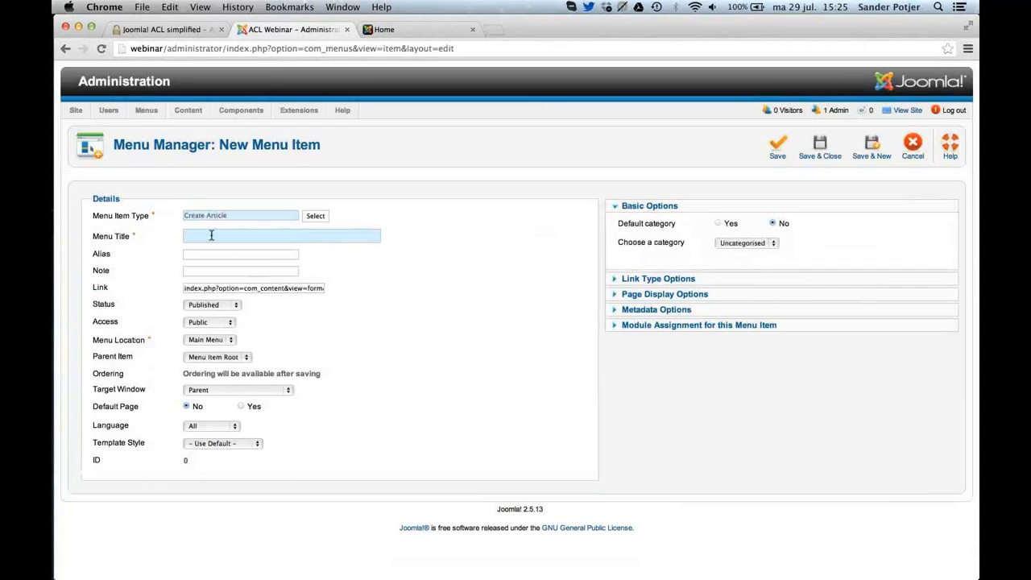
pyautogui.write('Submit Blog Post')
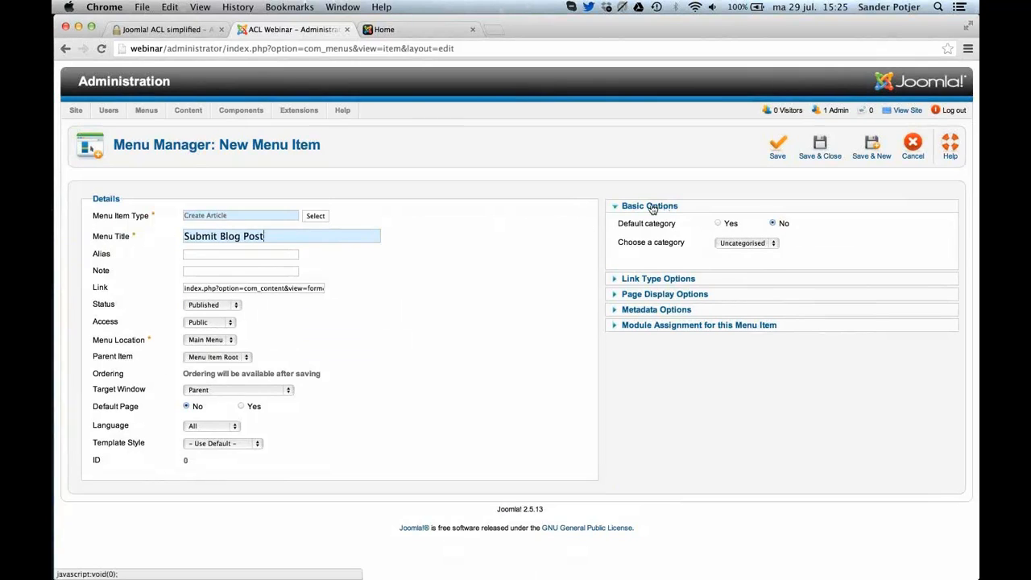
# Review the default category choices, set Default category to No, and save and close the Submit Blog Post menu item.
pyautogui.click(727, 242)
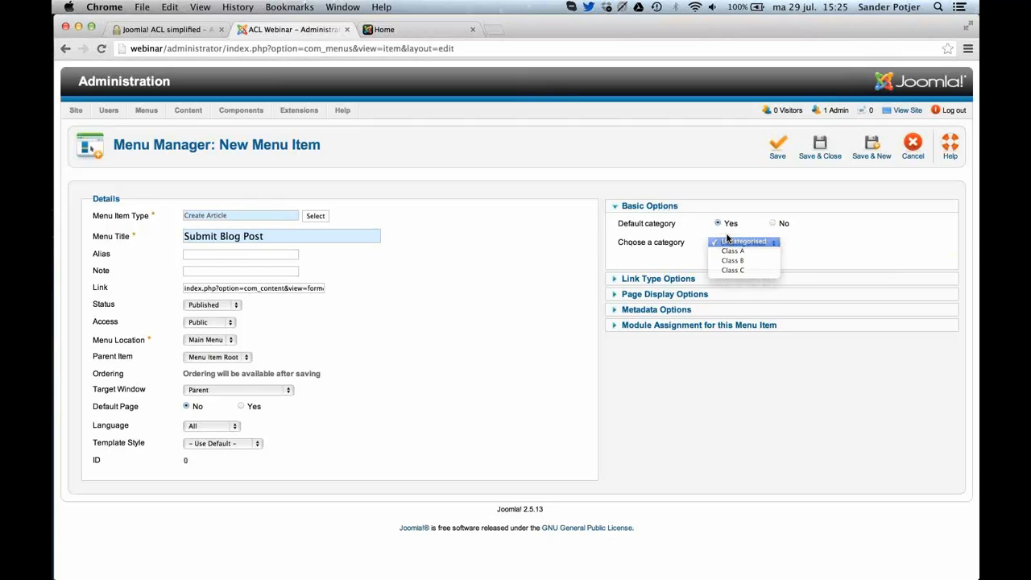
pyautogui.click(728, 240)
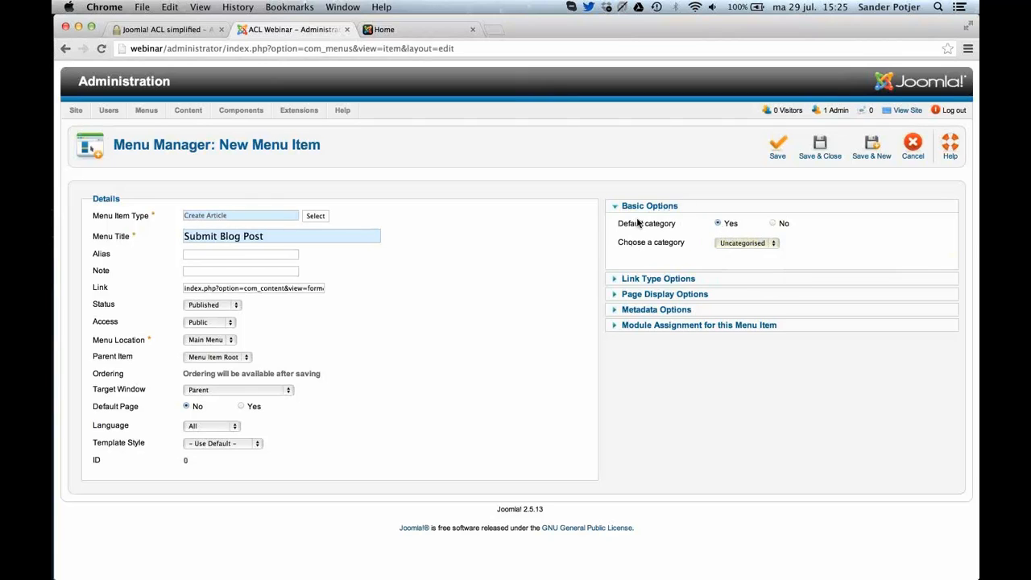
pyautogui.click(733, 244)
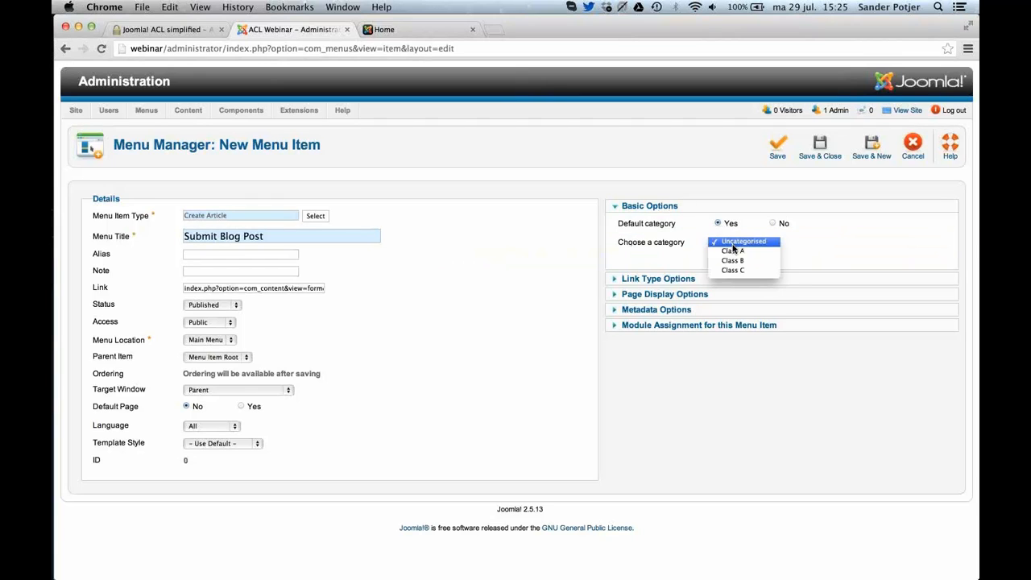
pyautogui.click(803, 240)
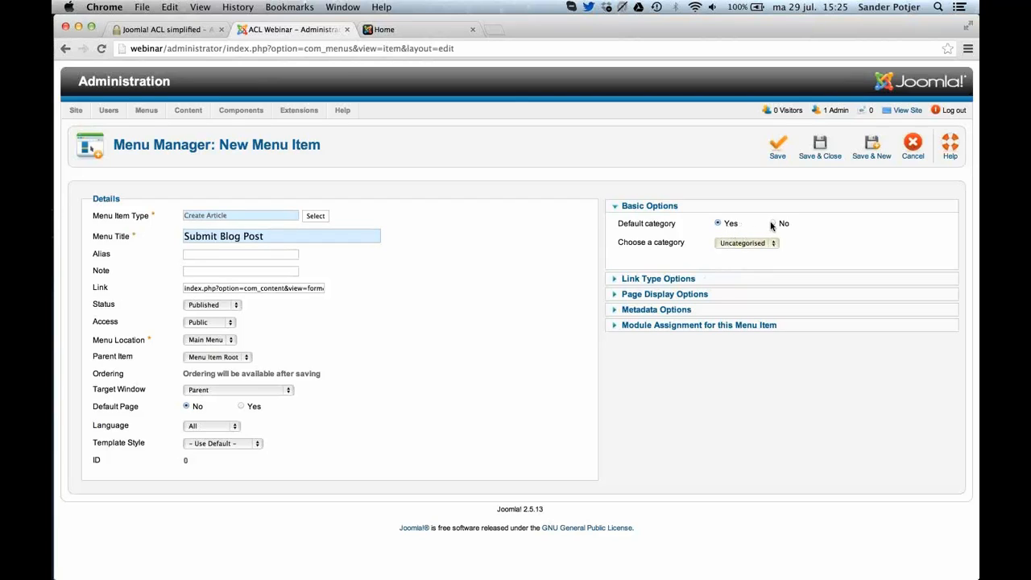
pyautogui.click(772, 224)
pyautogui.click(830, 161)
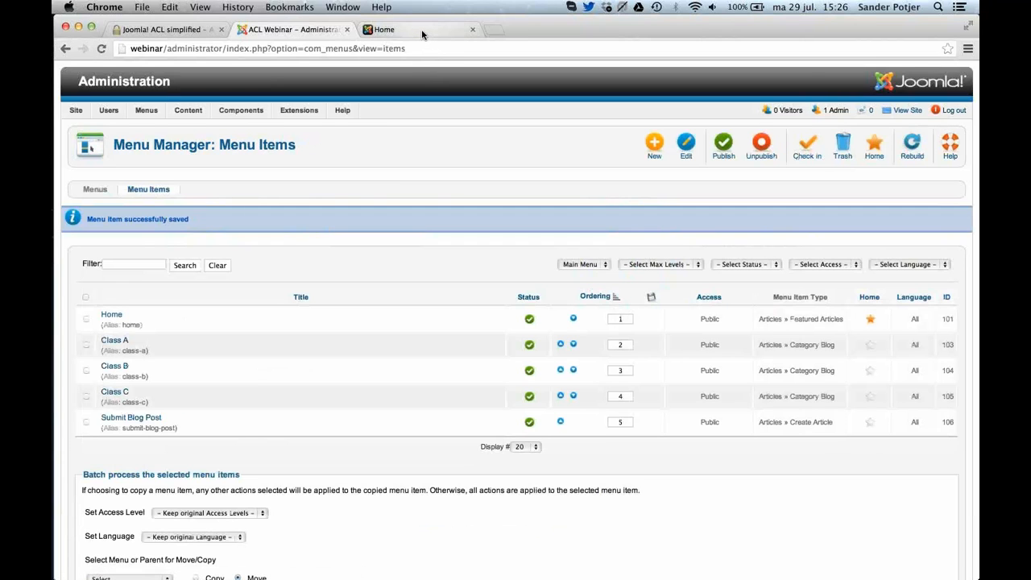
# Visit the Class A, Class B, Class C and Submit Blog Post pages on the site's front end as a guest.
pyautogui.click(421, 33)
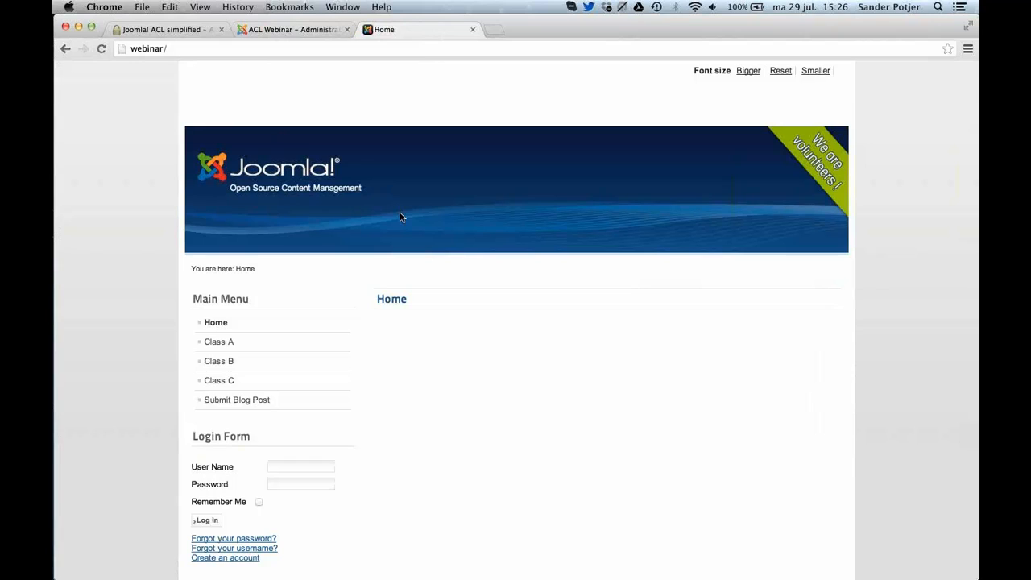
pyautogui.click(250, 344)
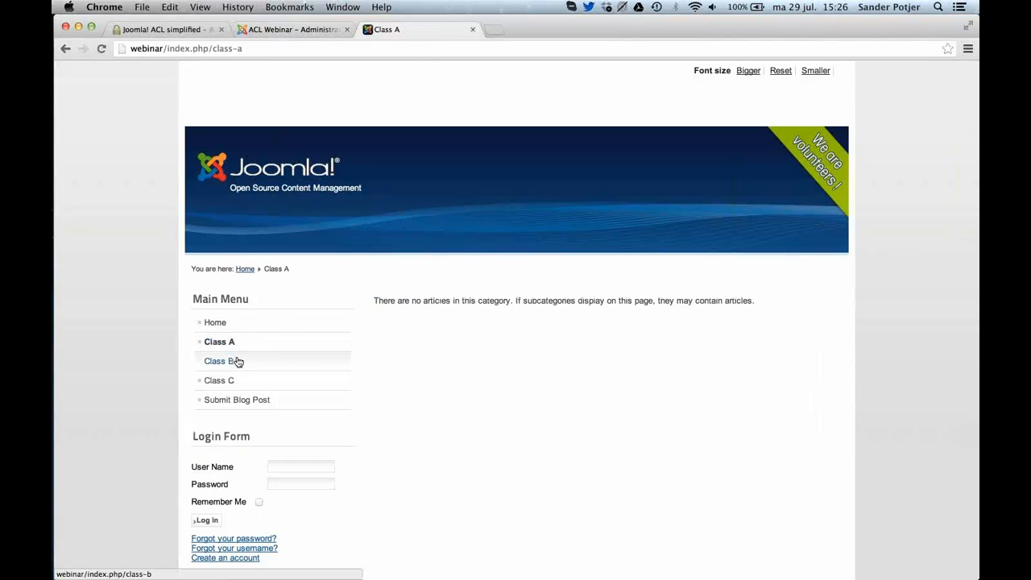
pyautogui.click(238, 361)
pyautogui.click(222, 382)
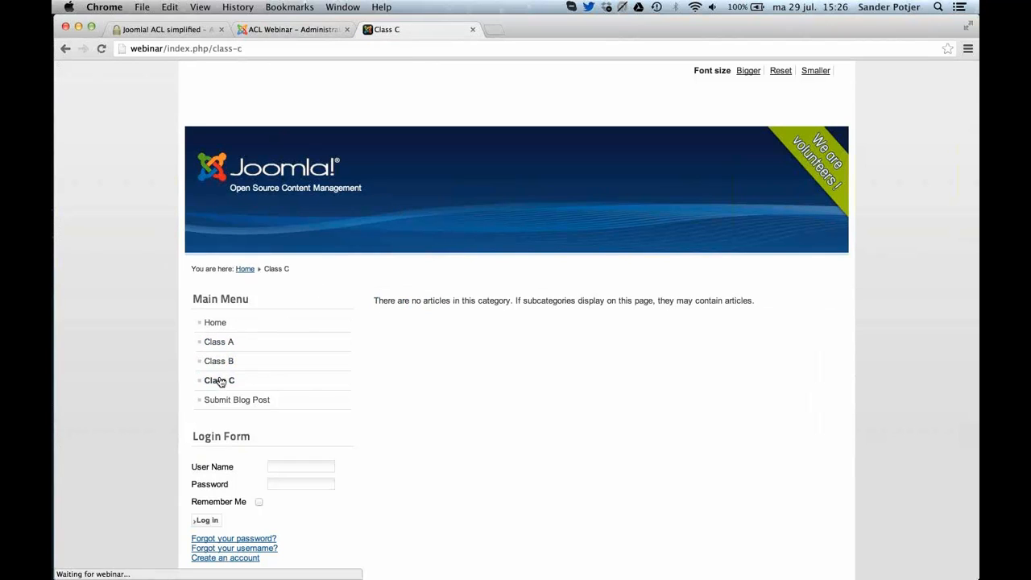
pyautogui.click(222, 398)
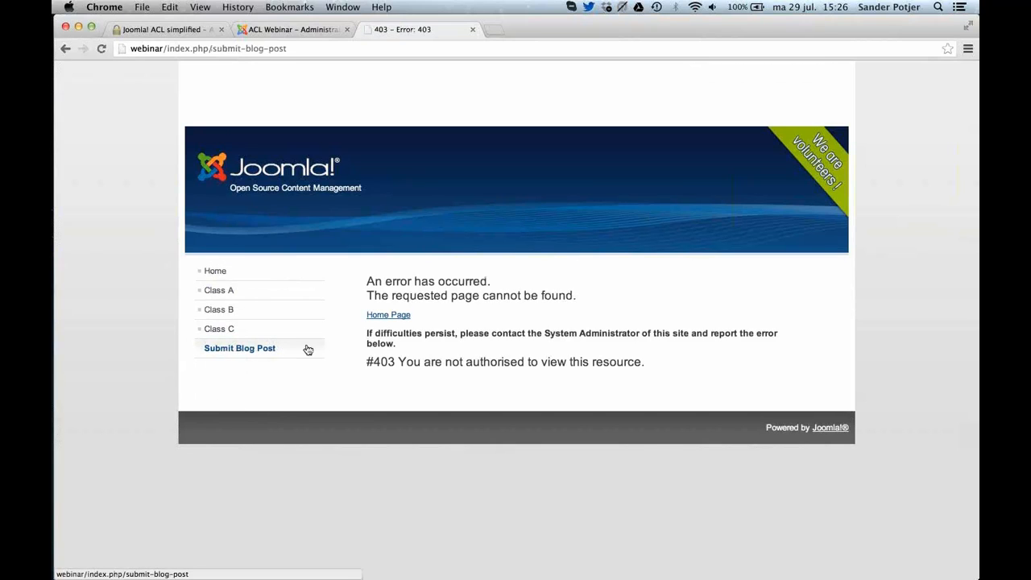
# In the administration, set the Submit Blog Post menu item's access level to Students, and save and close it.
pyautogui.click(318, 30)
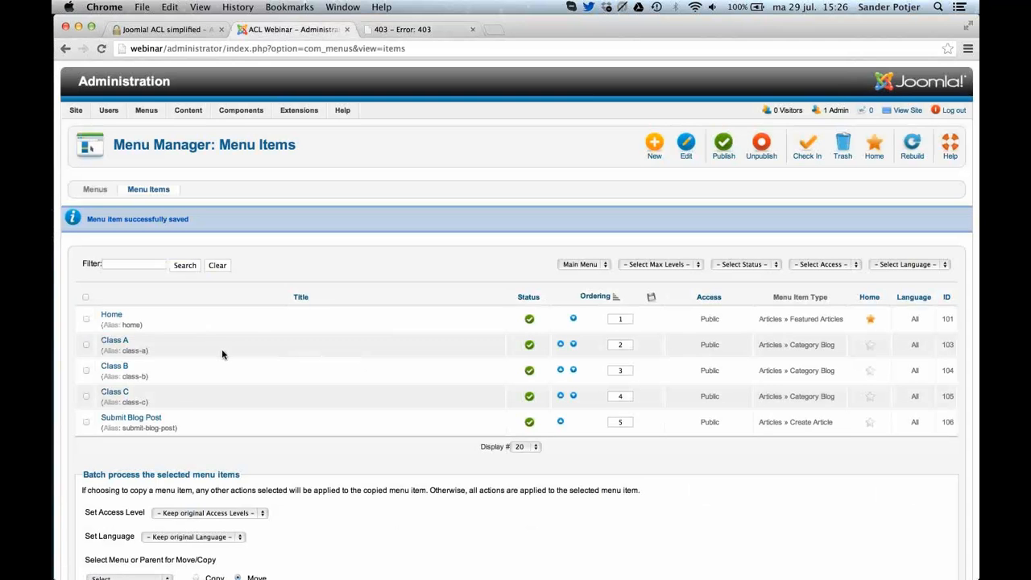
pyautogui.click(145, 424)
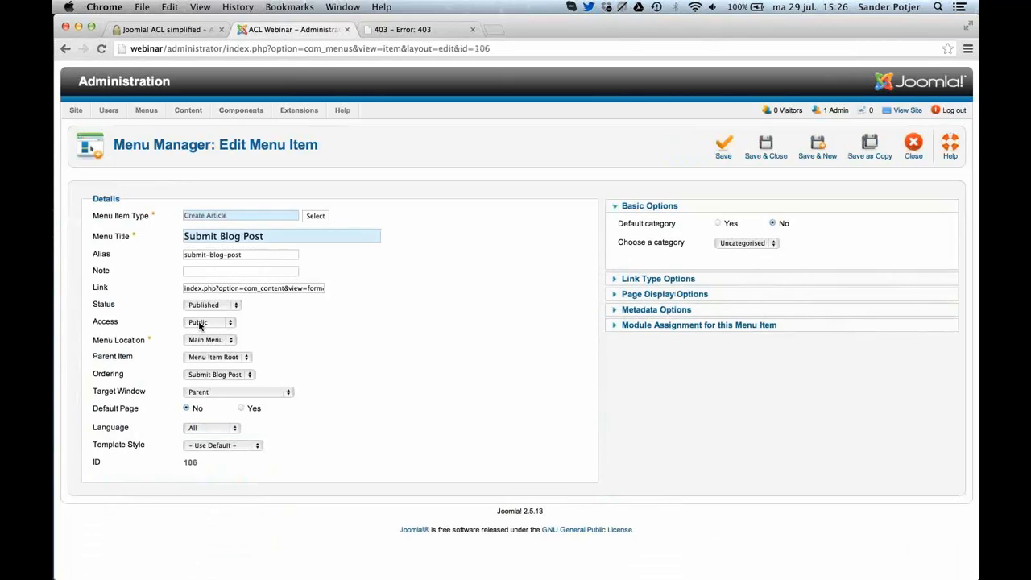
pyautogui.click(199, 324)
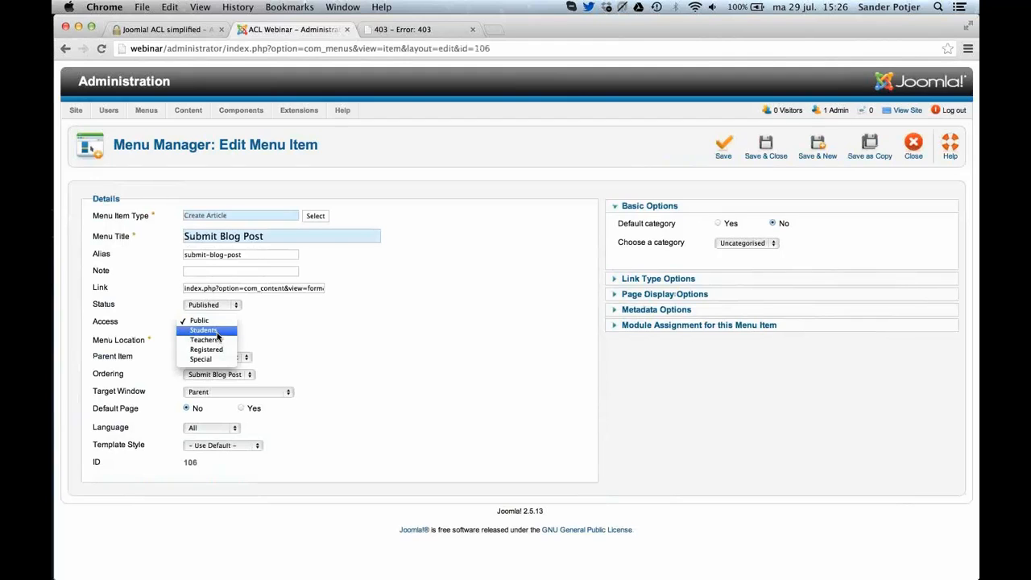
pyautogui.click(211, 331)
pyautogui.click(749, 151)
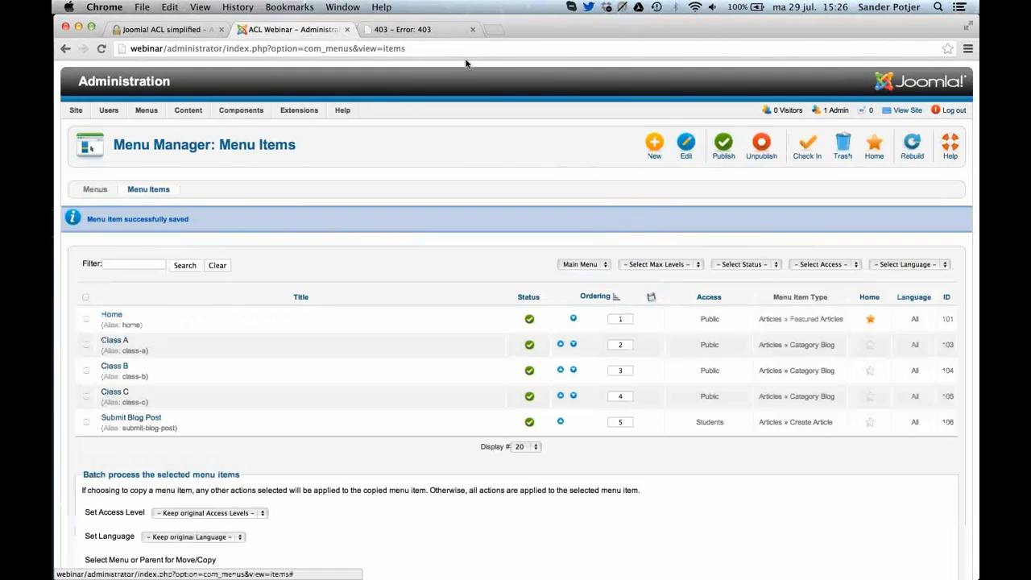
# Check the Main Menu on the front-end home page as a guest, and return to the administration.
pyautogui.click(431, 31)
pyautogui.click(238, 270)
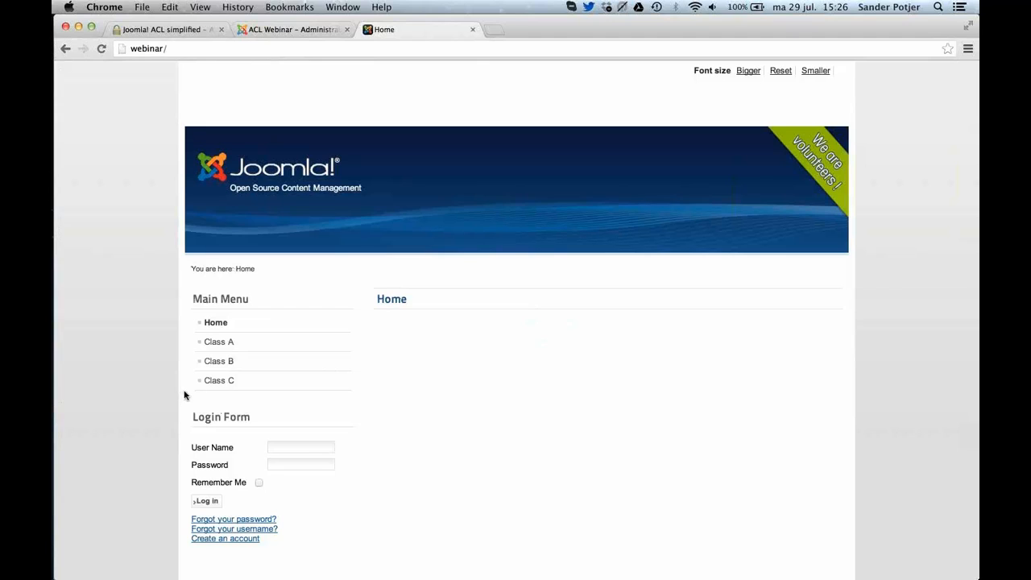
pyautogui.click(302, 34)
# Start a new user in the User Manager and name it Teacher A.
pyautogui.moveTo(330, 171)
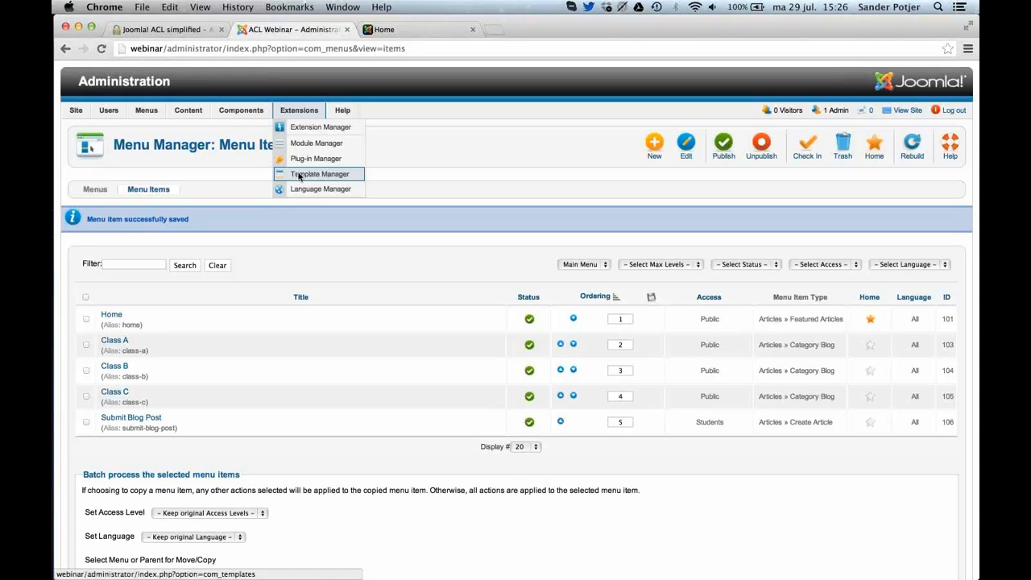
pyautogui.moveTo(117, 112)
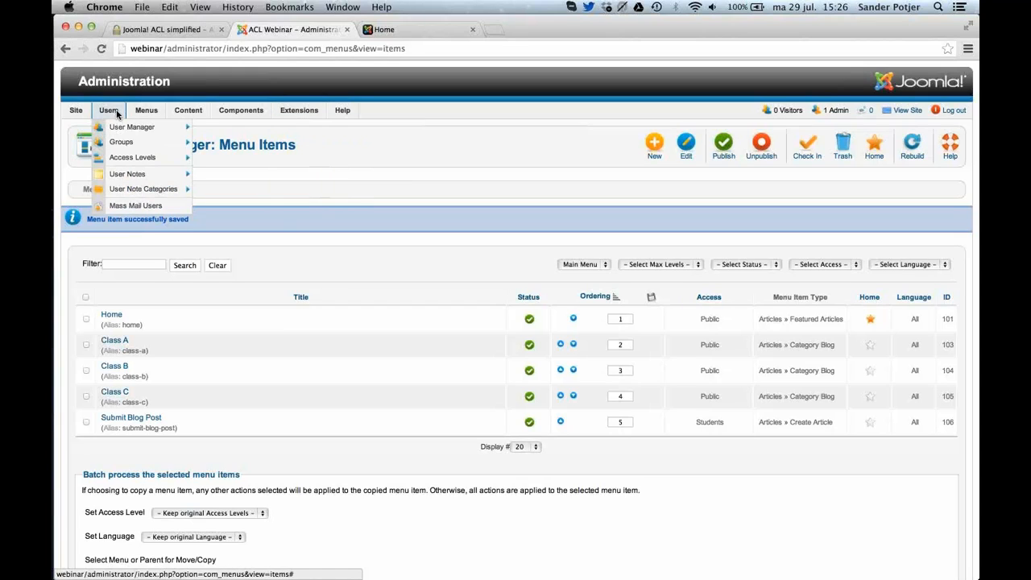
pyautogui.moveTo(117, 129)
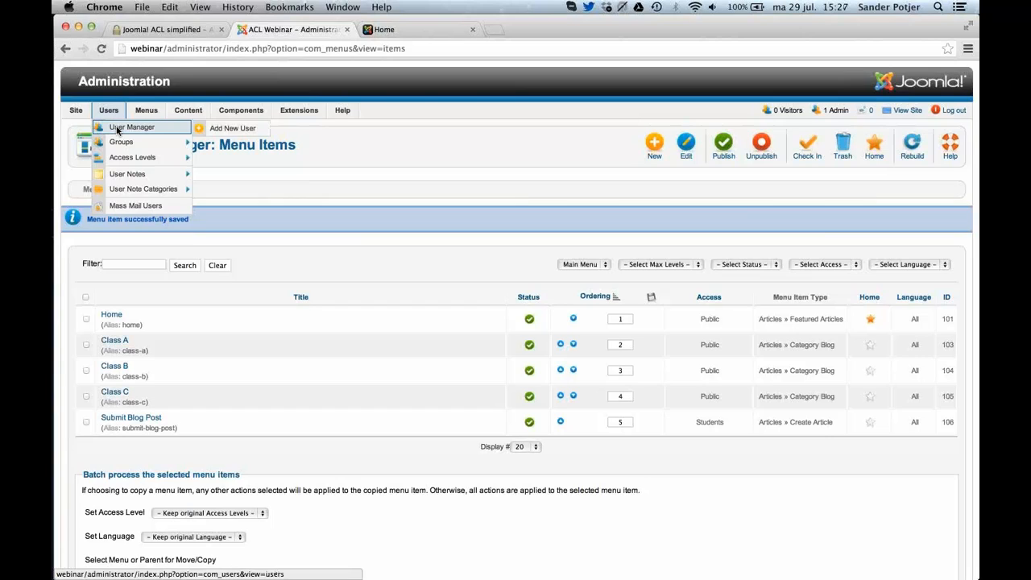
pyautogui.click(117, 130)
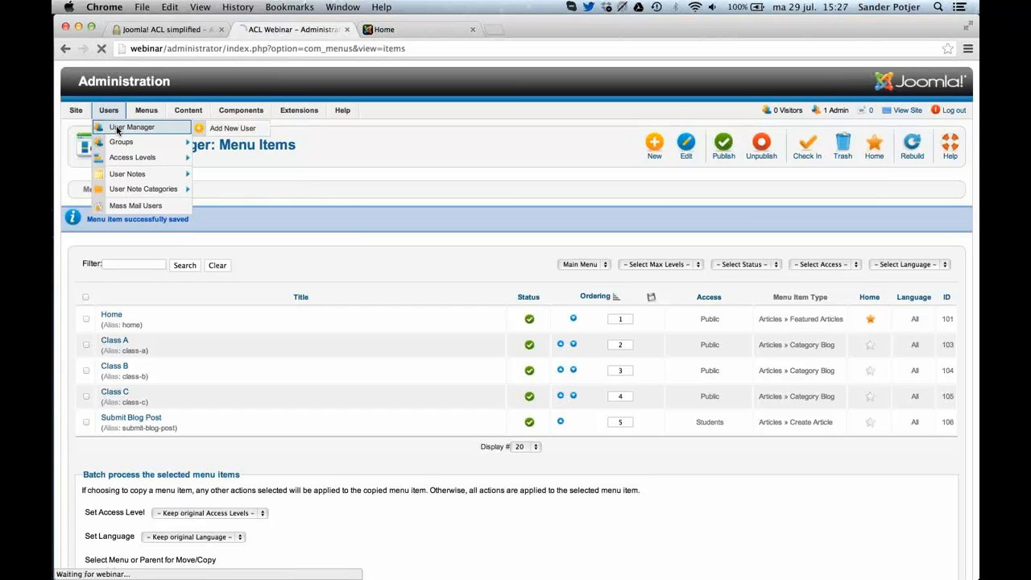
pyautogui.click(683, 153)
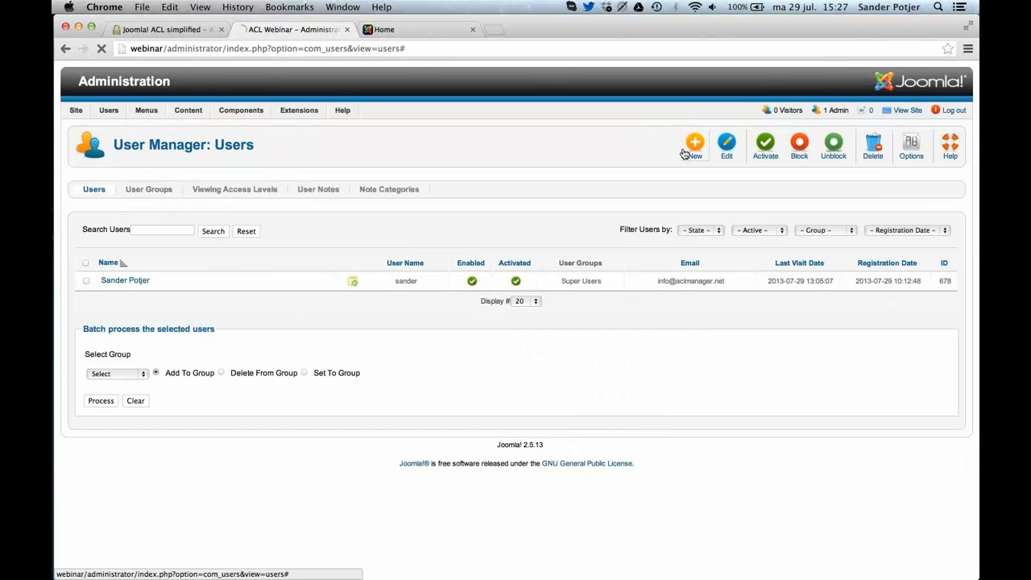
pyautogui.click(250, 213)
pyautogui.write('t')
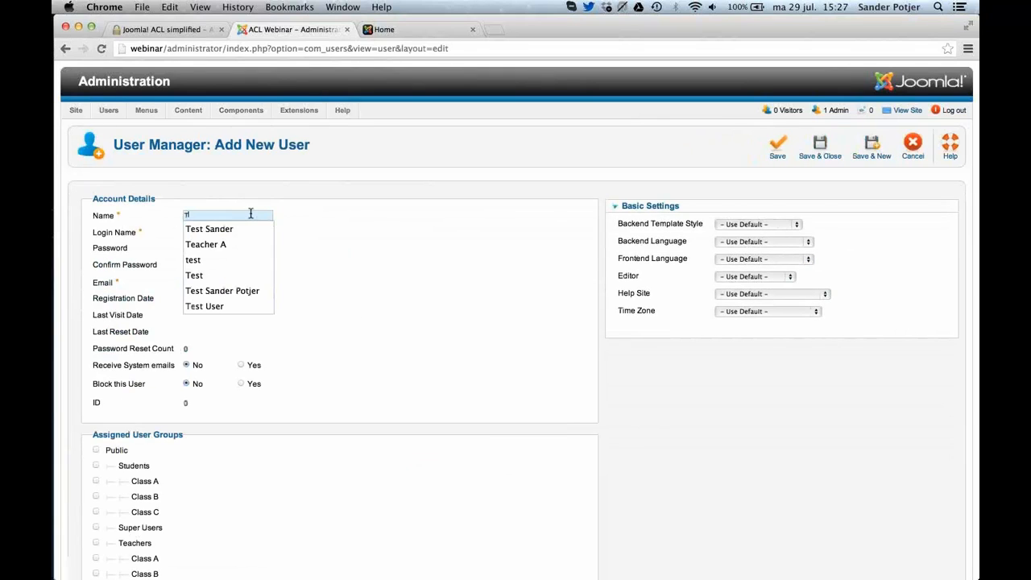
pyautogui.write('e')
pyautogui.press('Down')
pyautogui.press('Down')
pyautogui.press('Return')
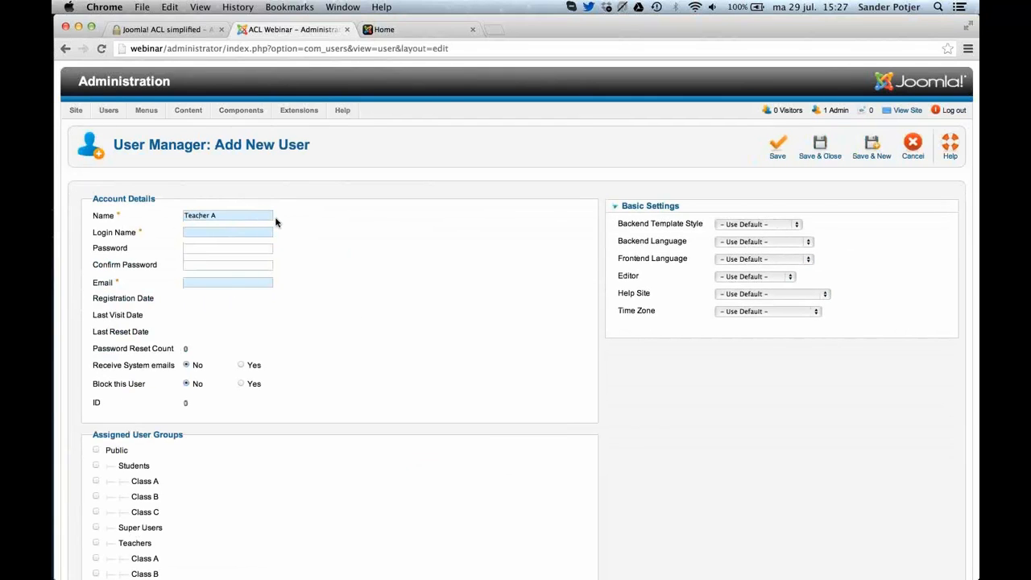
# Set the login name to teacher-a, enter and confirm the account password, and fill in the teacher's e-mail.
pyautogui.press('Tab')
pyautogui.write('t')
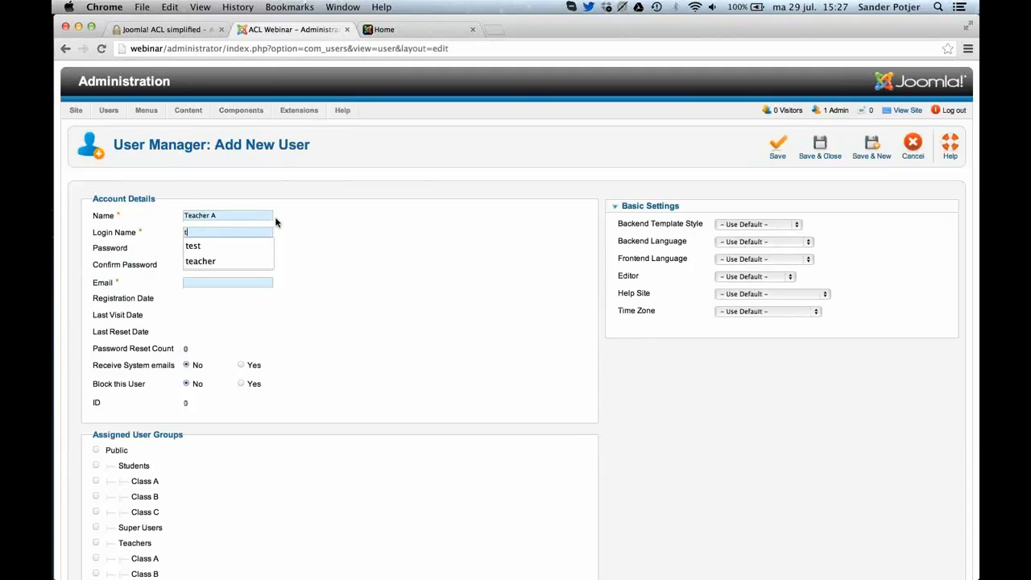
pyautogui.write('eacher-a')
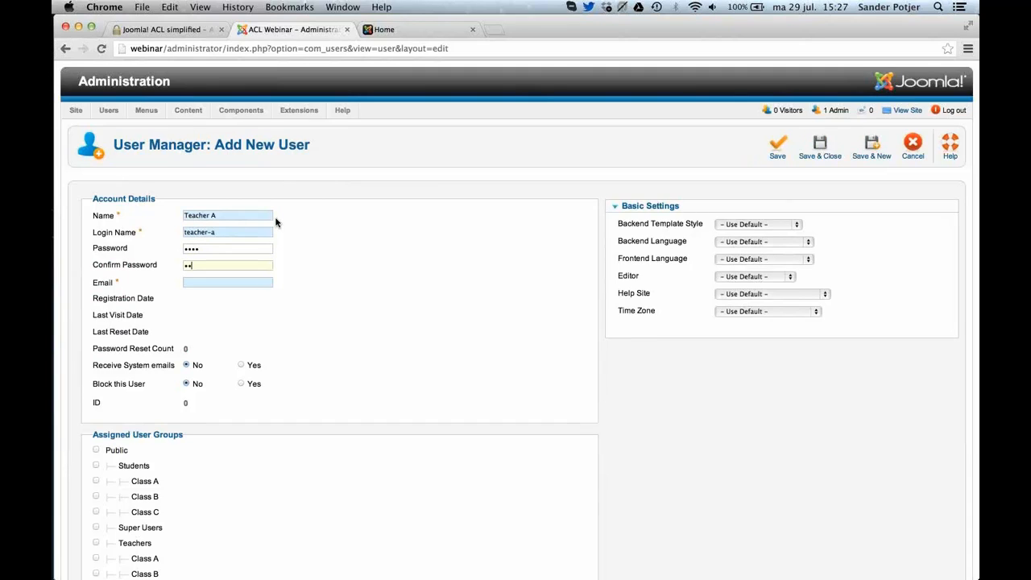
pyautogui.write('tea')
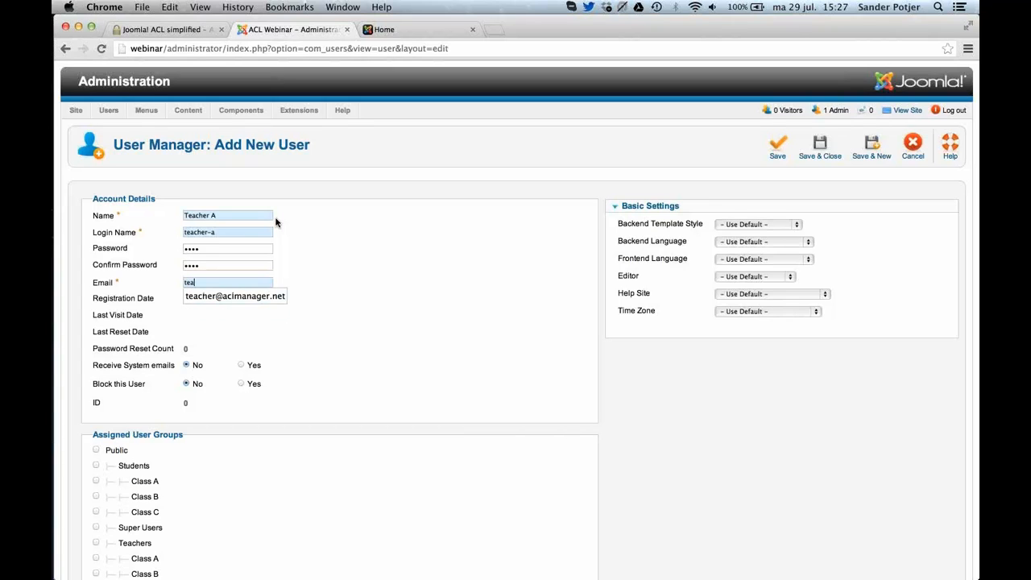
pyautogui.press('Down')
pyautogui.press('Return')
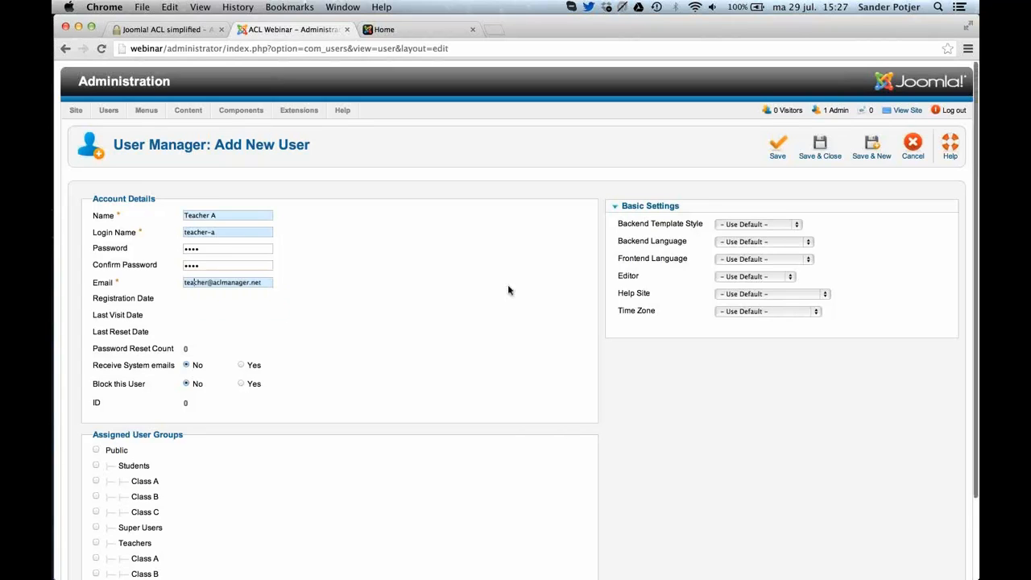
# Assign Teacher A to the Class A group under Teachers, and save the account to start another new user.
pyautogui.scroll(-3, 509, 288)
pyautogui.scroll(-2, 508, 290)
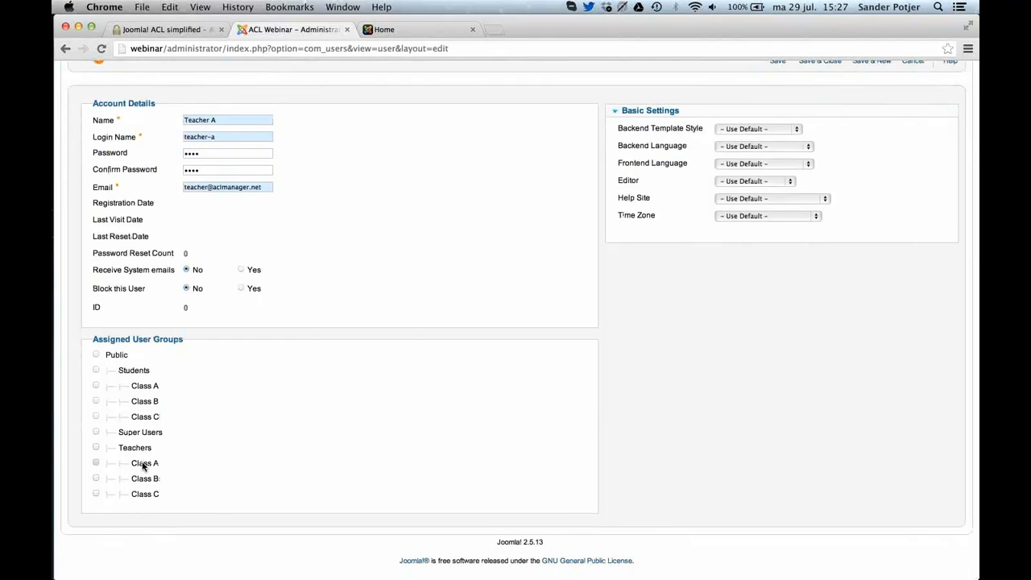
pyautogui.click(143, 465)
pyautogui.scroll(2, 304, 409)
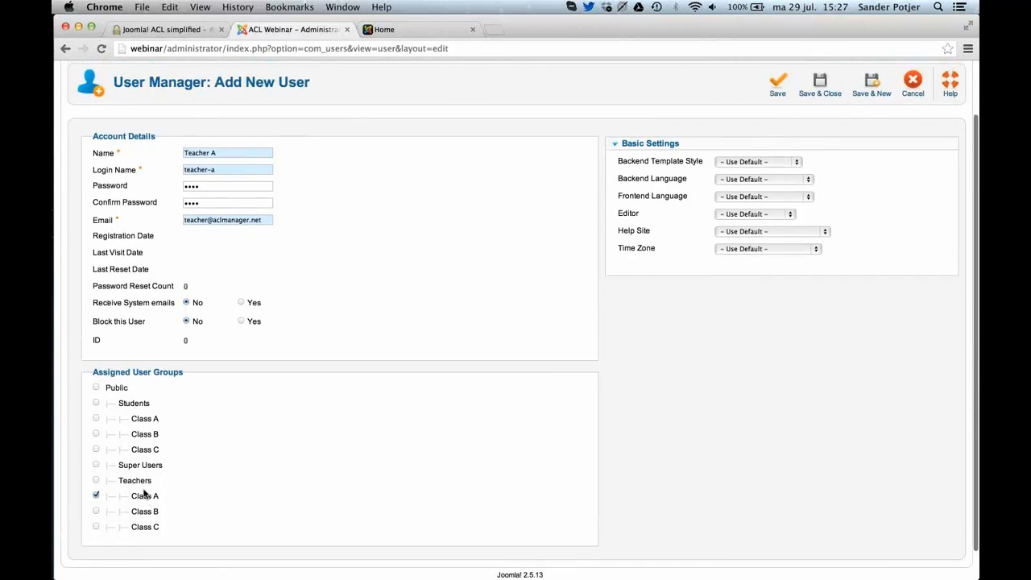
pyautogui.scroll(3, 453, 282)
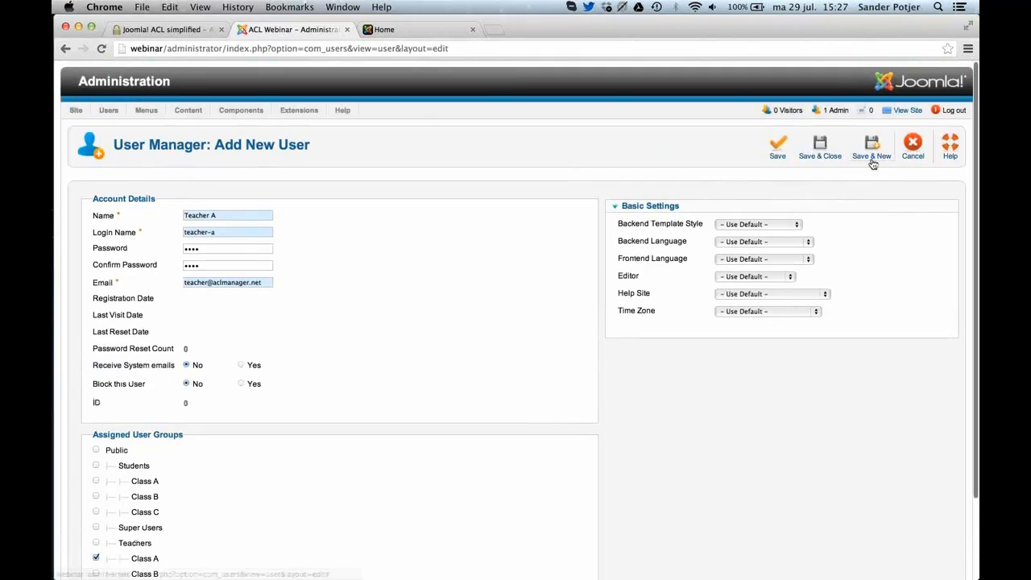
pyautogui.click(853, 160)
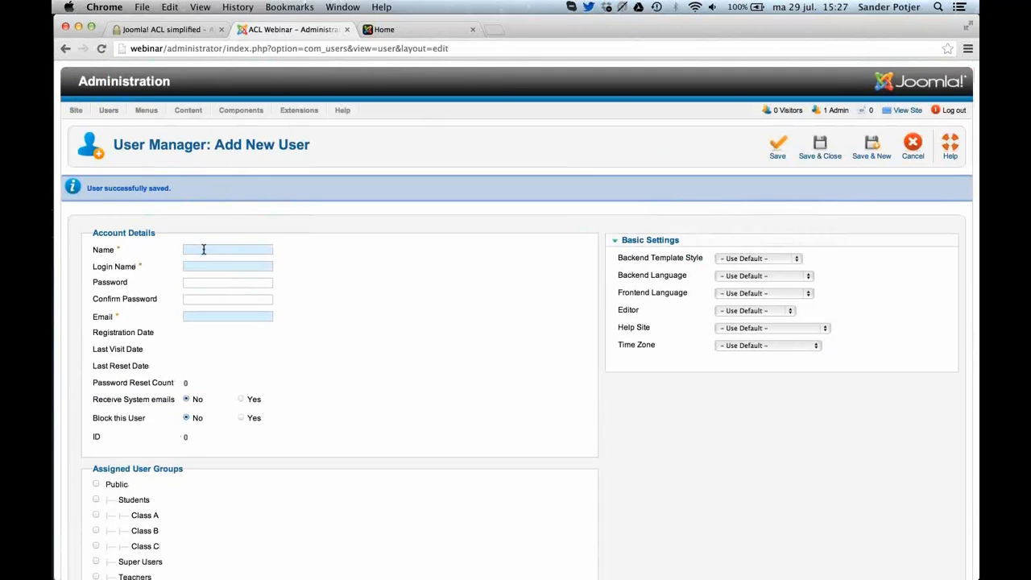
# Name the new user Student A with login name student-a, enter and confirm the account password, and fill in the student's e-mail.
pyautogui.click(202, 250)
pyautogui.write('St')
pyautogui.press('Down')
pyautogui.press('Tab')
pyautogui.write('stu')
pyautogui.press('Down')
pyautogui.press('Down')
pyautogui.press('Tab')
pyautogui.write('stu')
pyautogui.press('Down')
pyautogui.press('Return')
# Assign Student A to the Class A group under Students, and save and close the account.
pyautogui.scroll(-3, 254, 370)
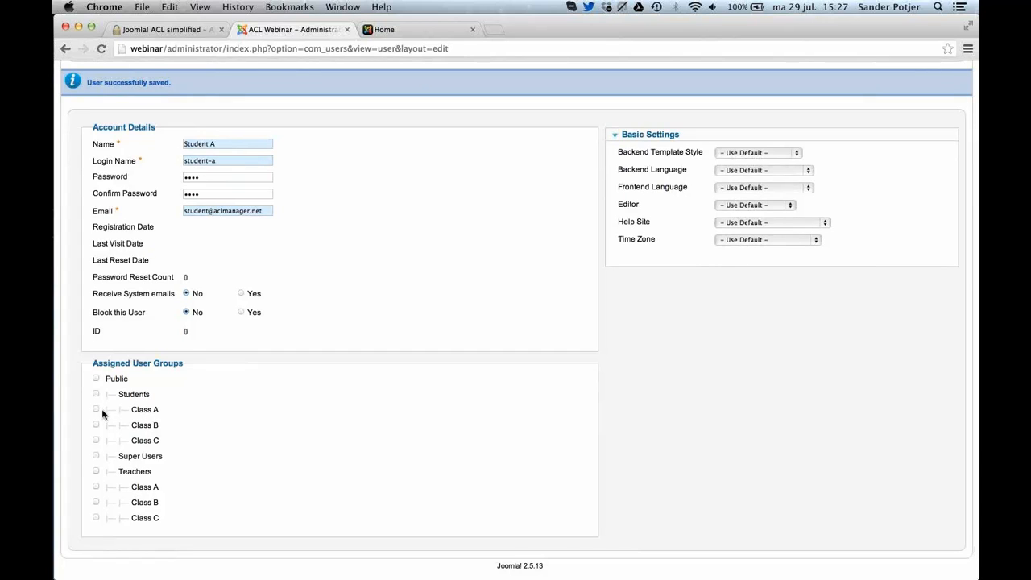
pyautogui.click(97, 409)
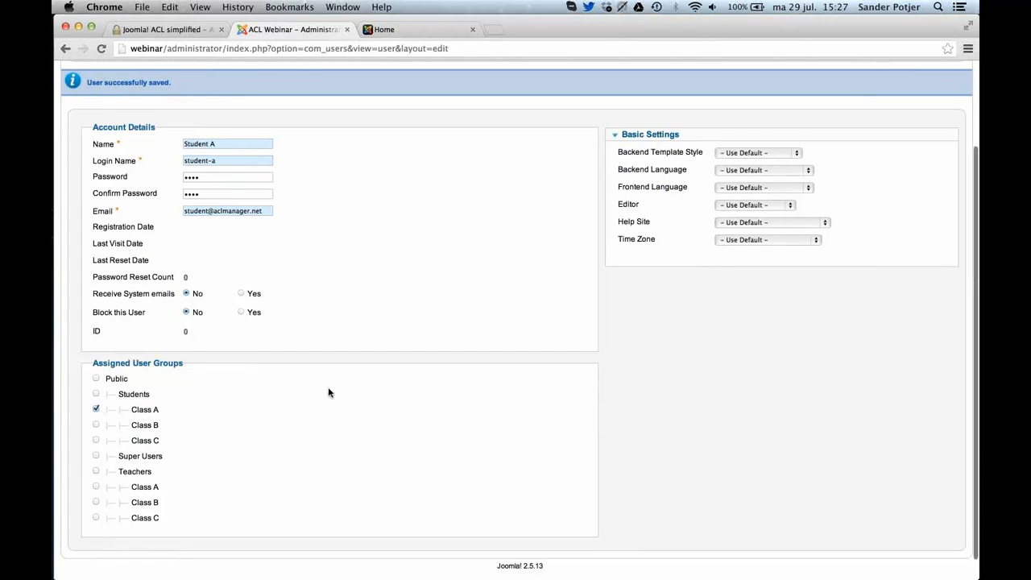
pyautogui.scroll(1, 328, 392)
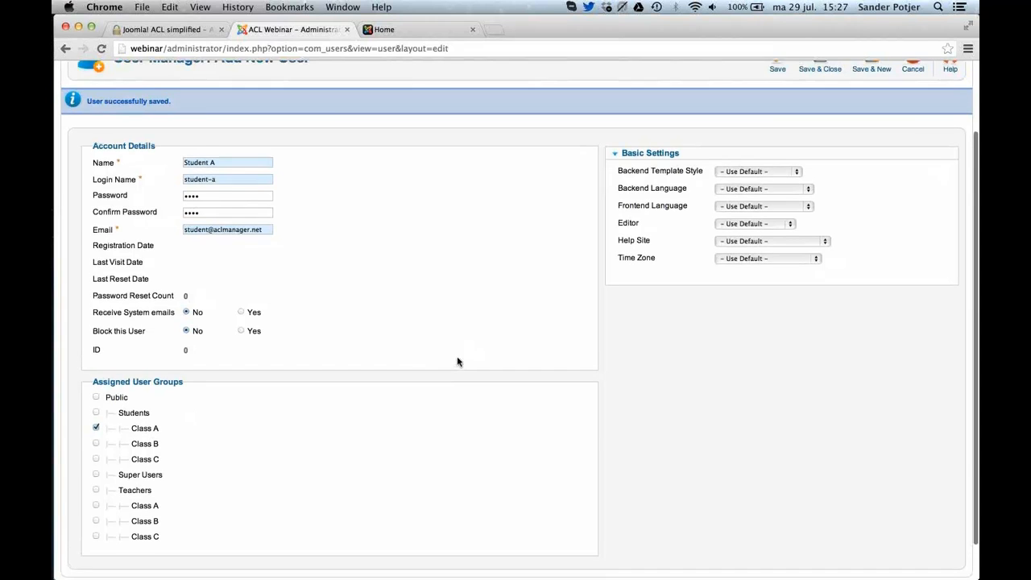
pyautogui.scroll(3, 457, 361)
pyautogui.click(830, 163)
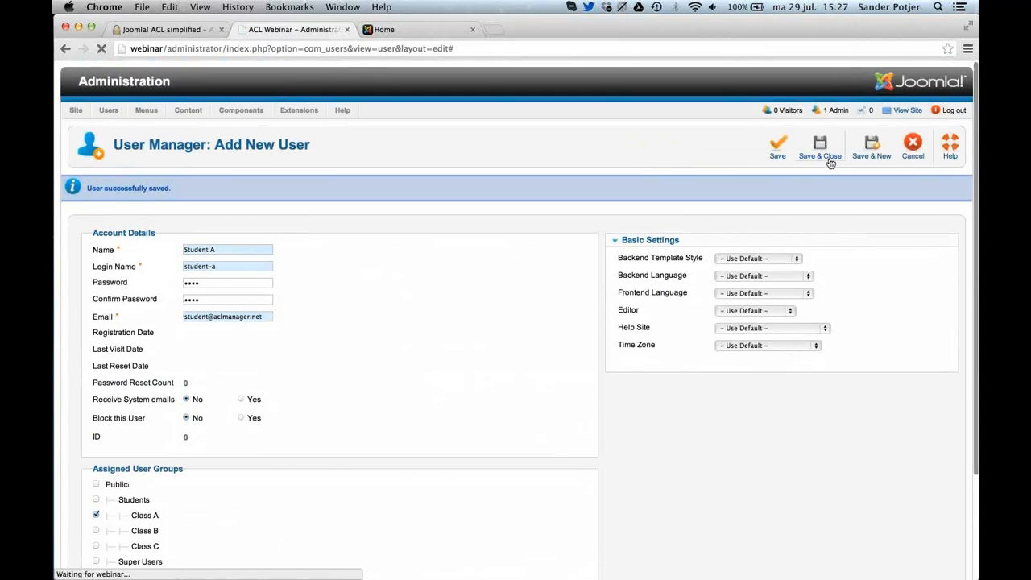
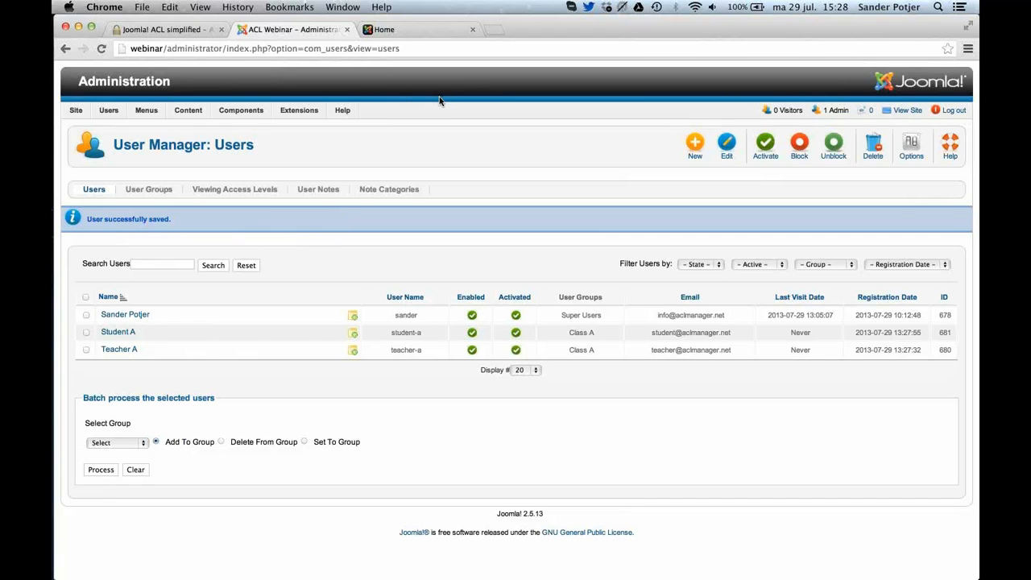
# Switch to Safari and reload the site's front-end home page.
pyautogui.press('super+Tab')
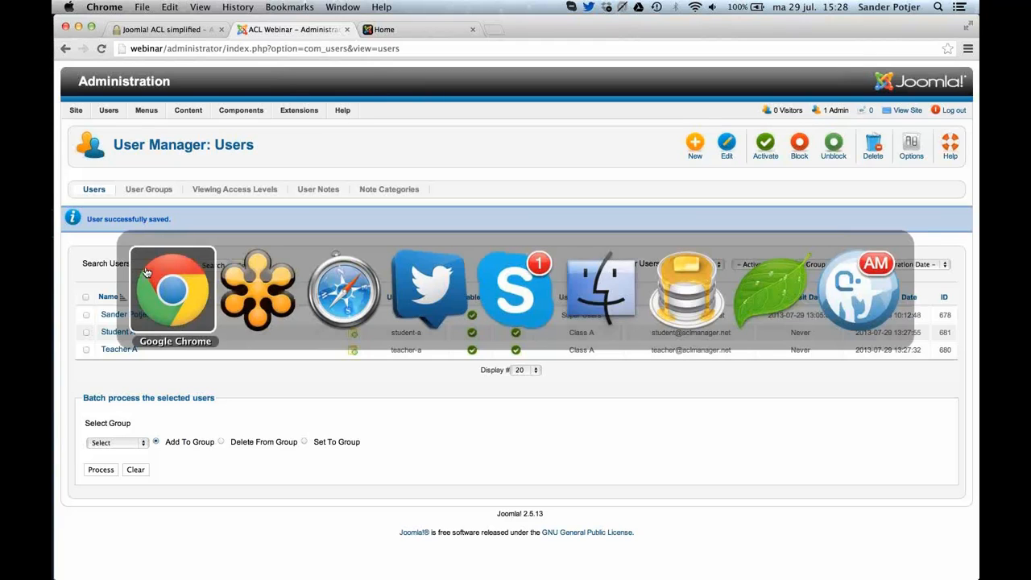
pyautogui.press('super+Tab')
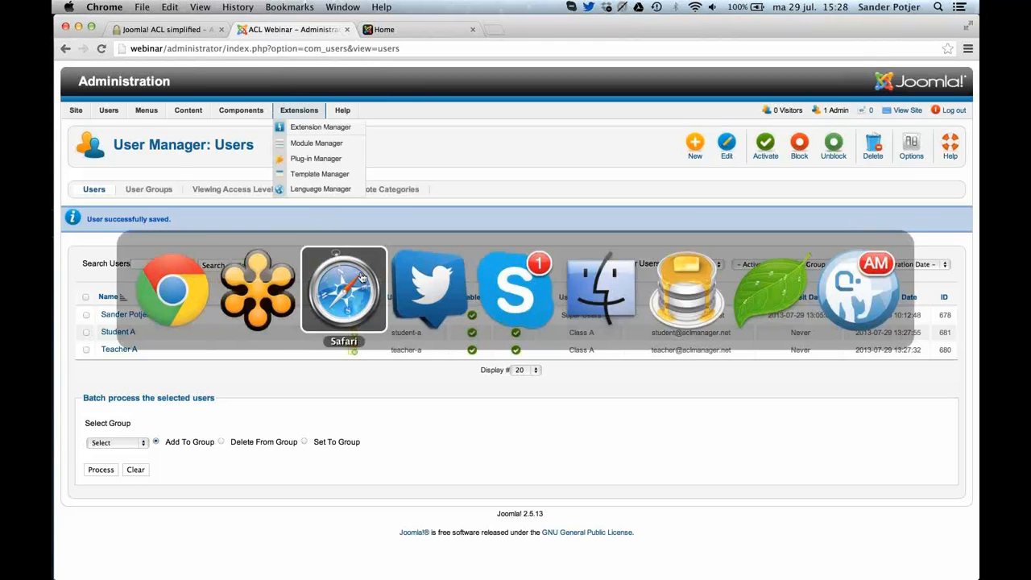
pyautogui.click(362, 279)
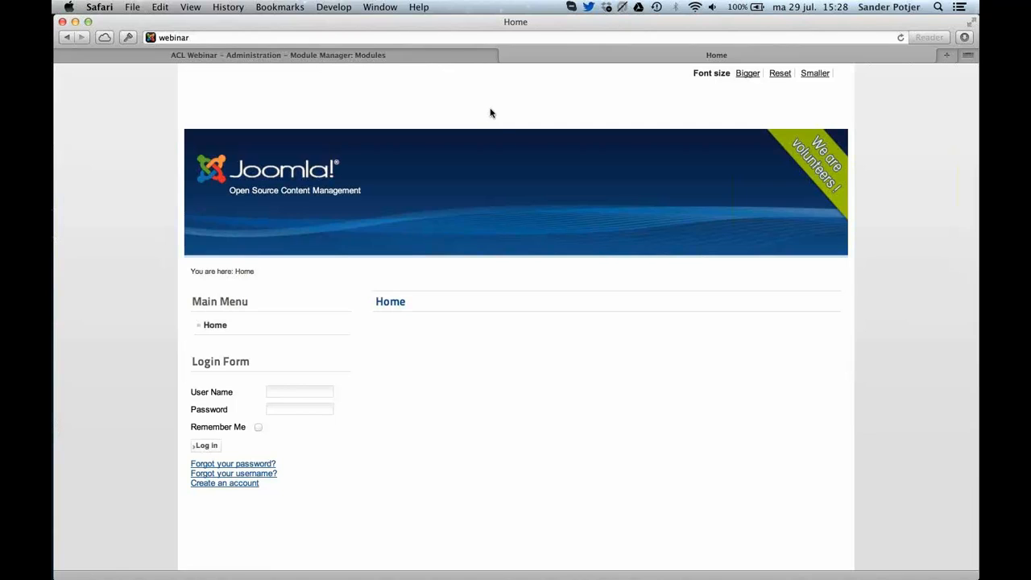
pyautogui.press('super+l')
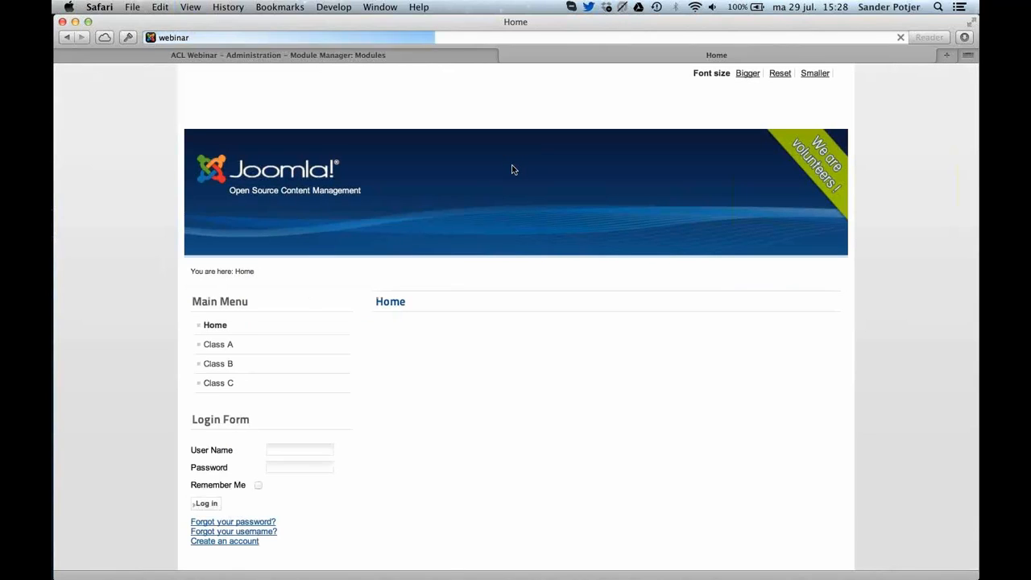
# Try to log in to the site as student-a with the account password, and decline saving the login.
pyautogui.click(286, 451)
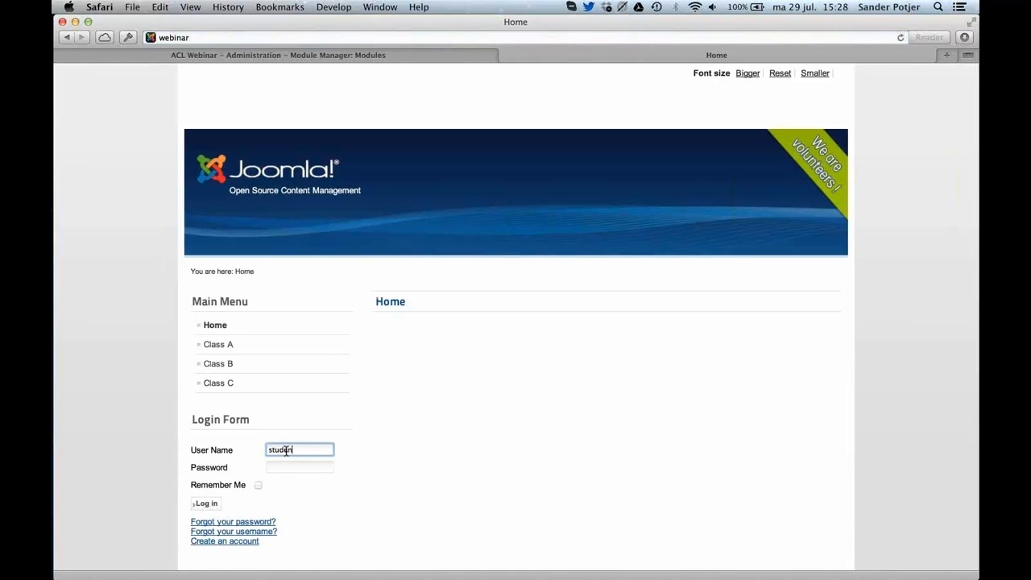
pyautogui.press('Tab')
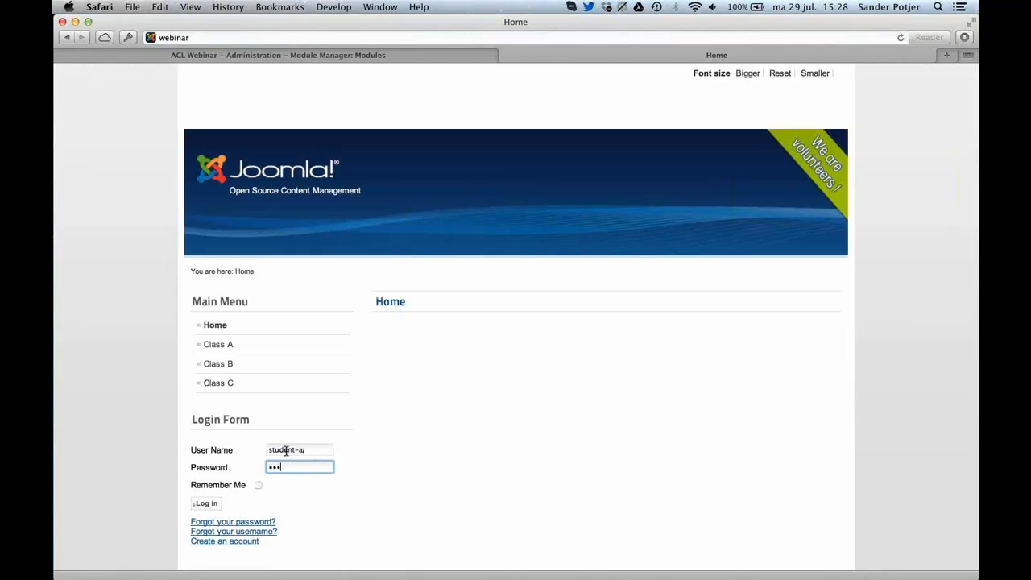
pyautogui.click(203, 504)
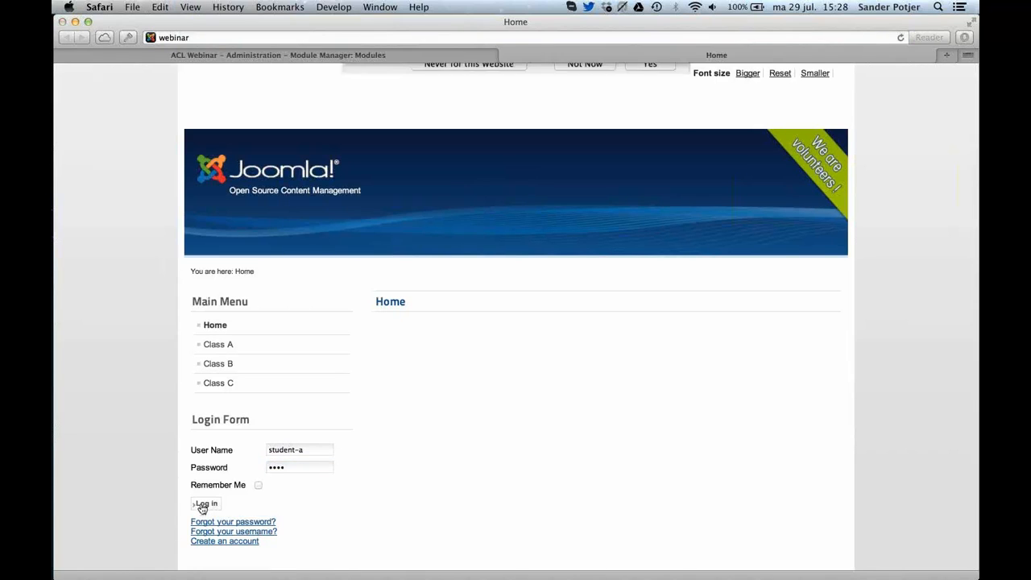
pyautogui.click(580, 144)
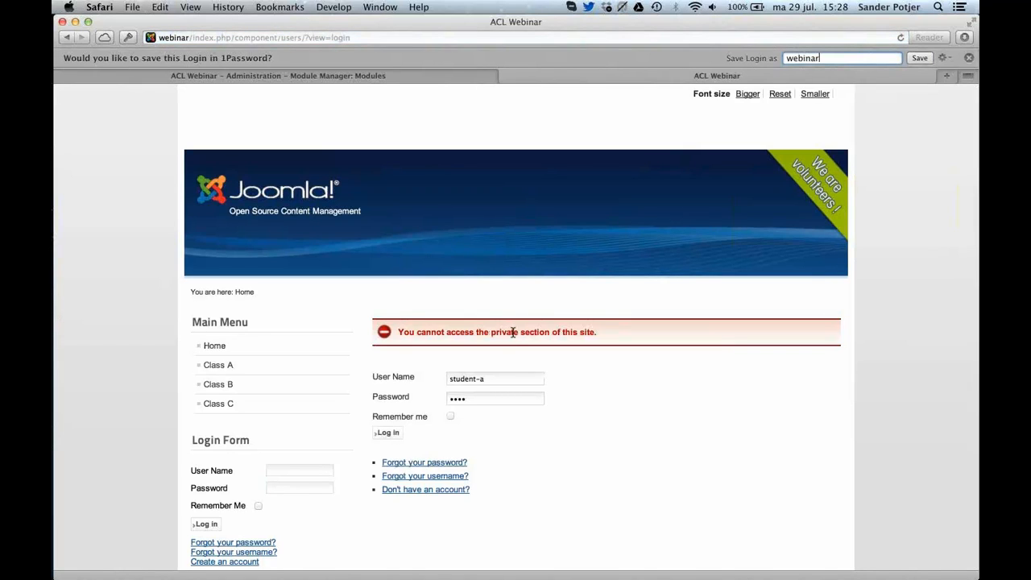
pyautogui.click(969, 60)
# Switch to Chrome and open the Students group's permission settings in Global Configuration.
pyautogui.press('super+Tab')
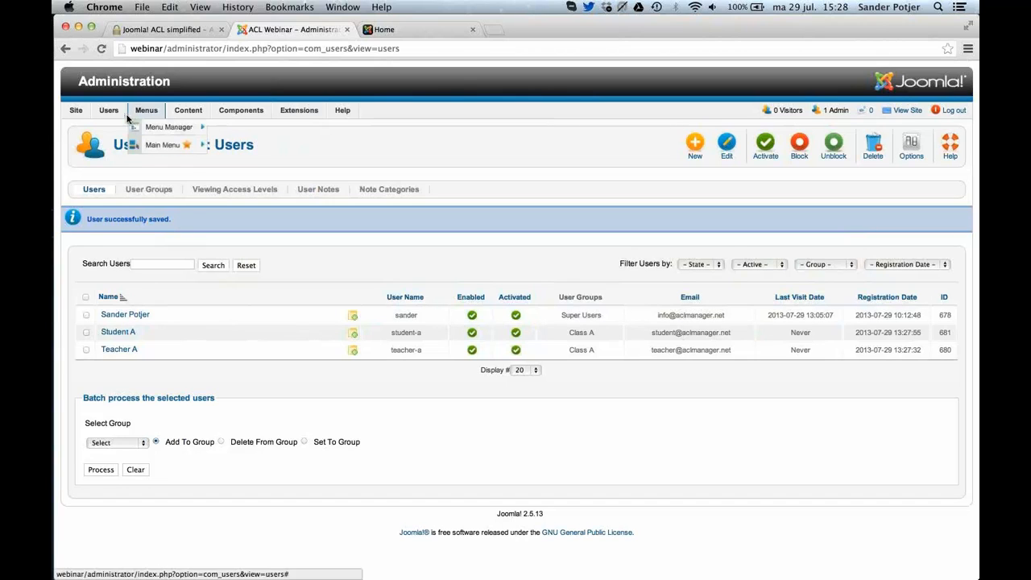
pyautogui.moveTo(79, 113)
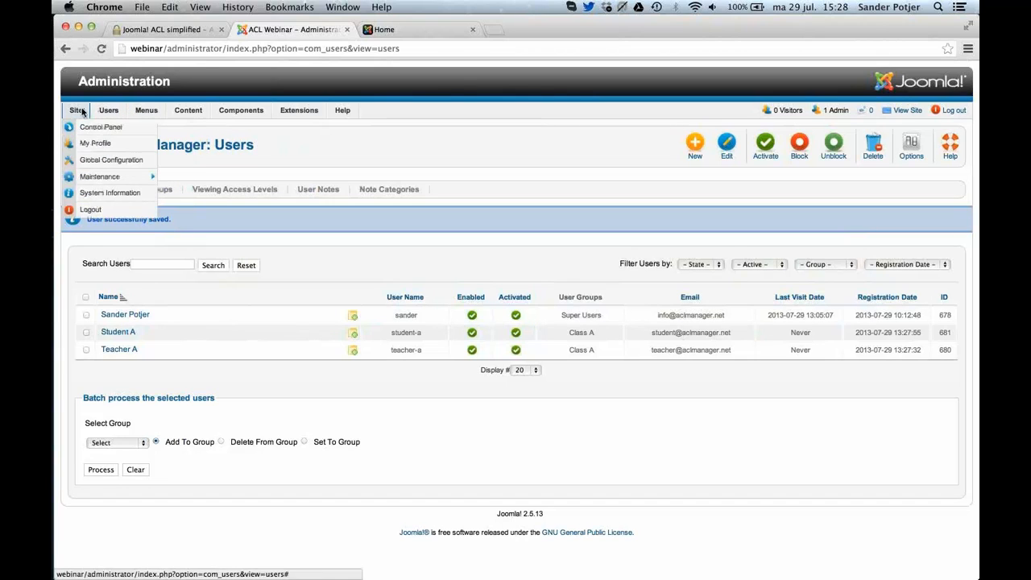
pyautogui.click(90, 163)
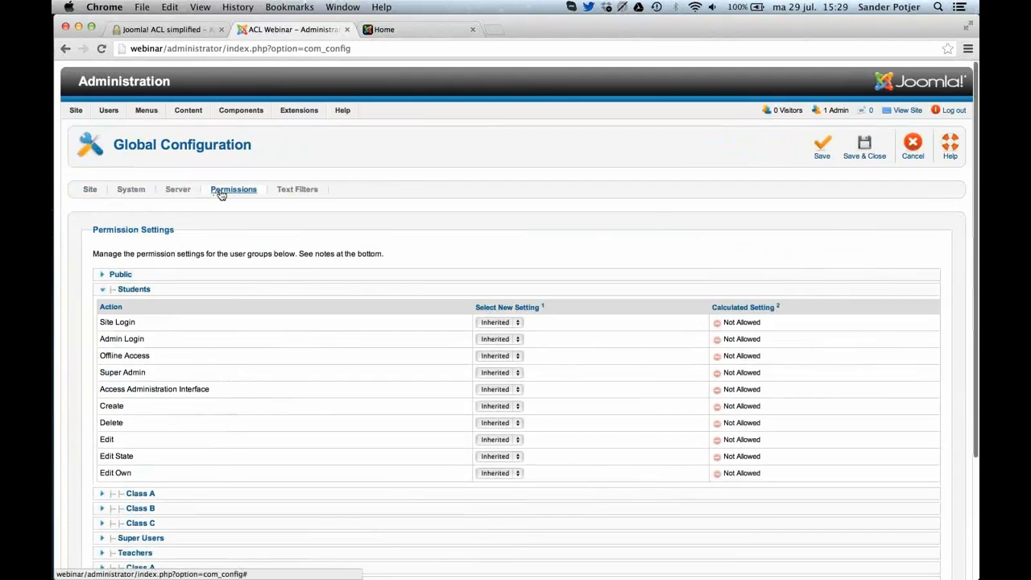
pyautogui.scroll(-2, 220, 195)
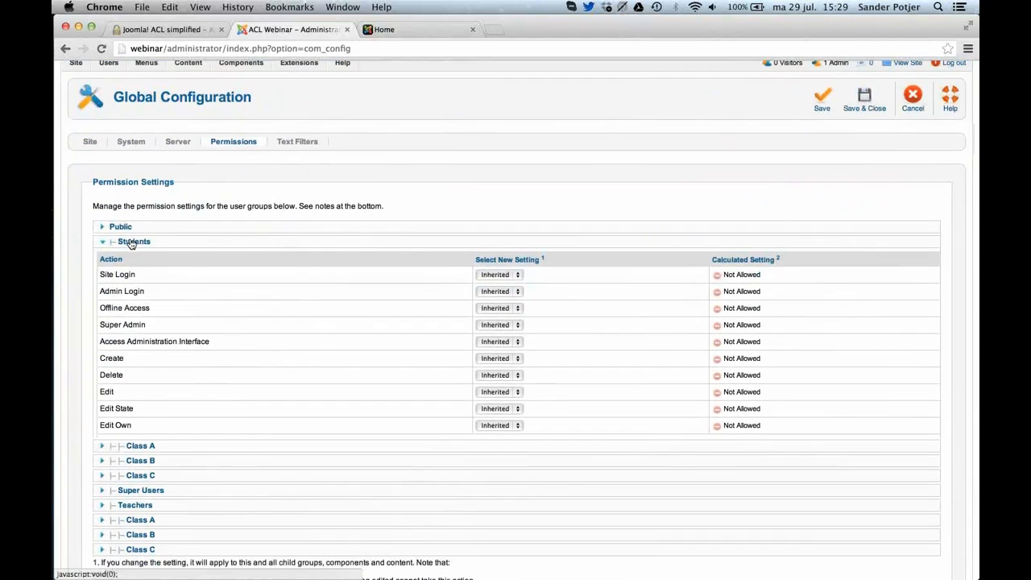
pyautogui.click(133, 242)
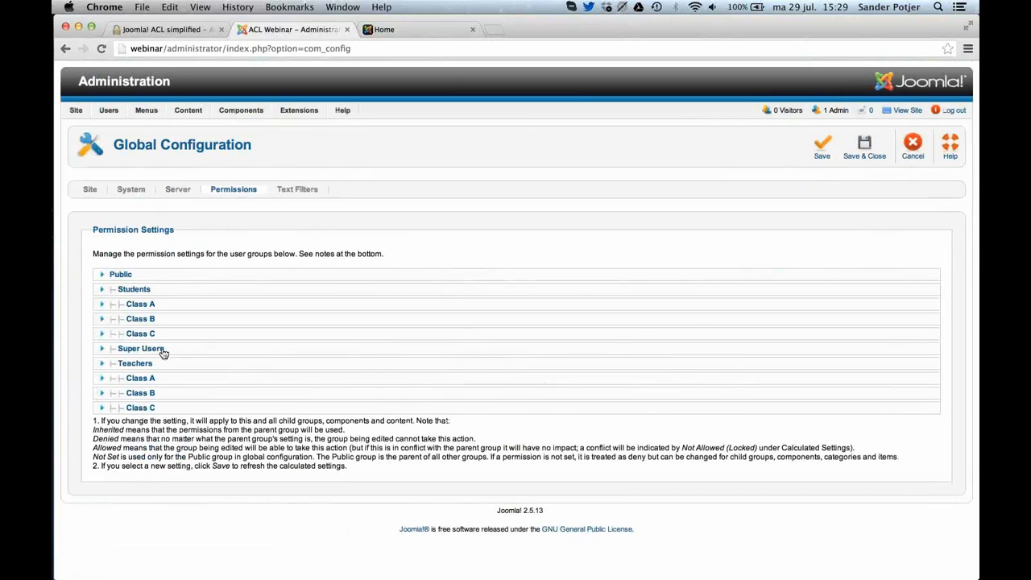
pyautogui.click(144, 292)
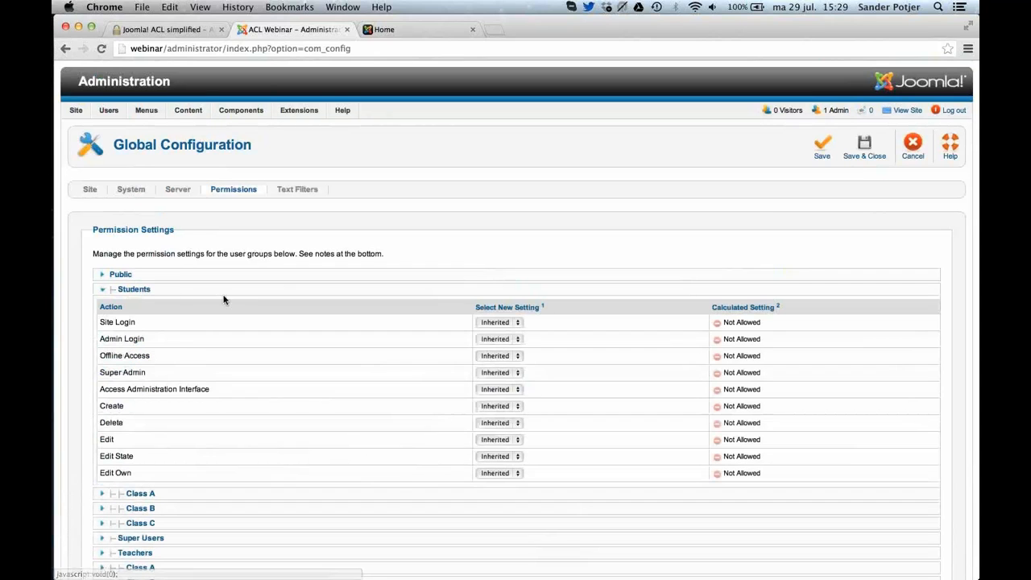
# Set Site Login to Allowed for the Students group and save the configuration.
pyautogui.scroll(-2, 229, 274)
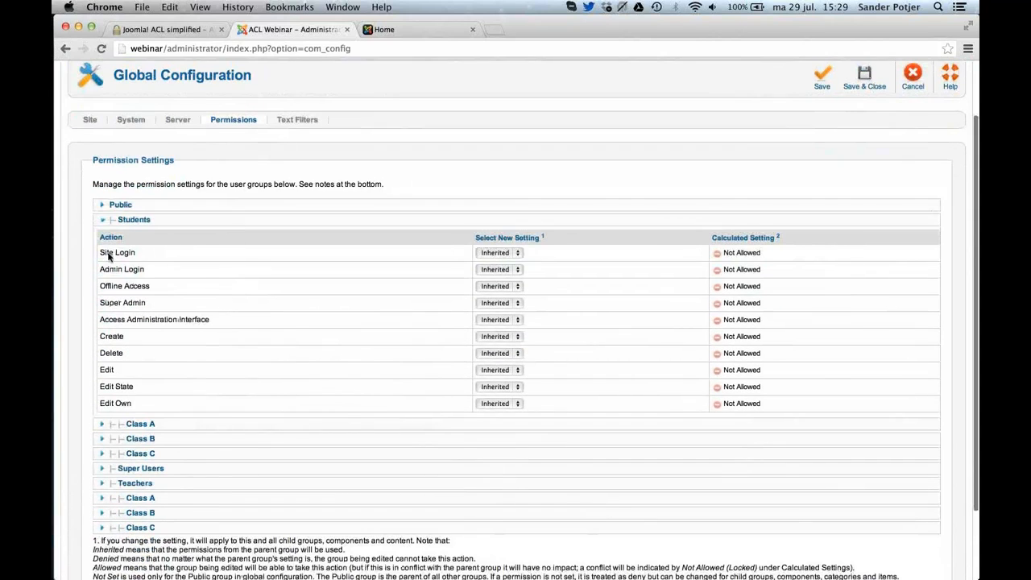
pyautogui.click(493, 253)
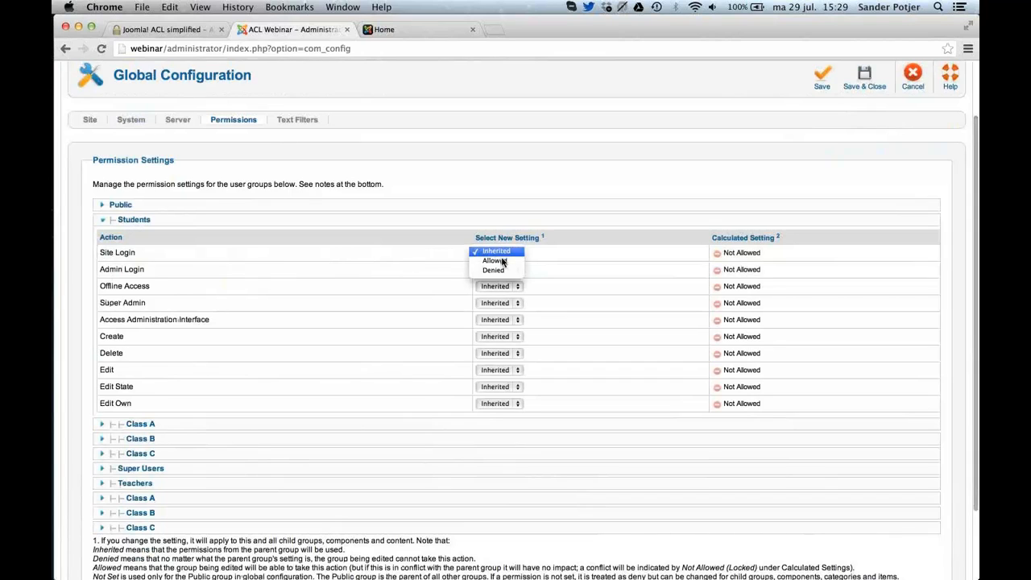
pyautogui.click(503, 264)
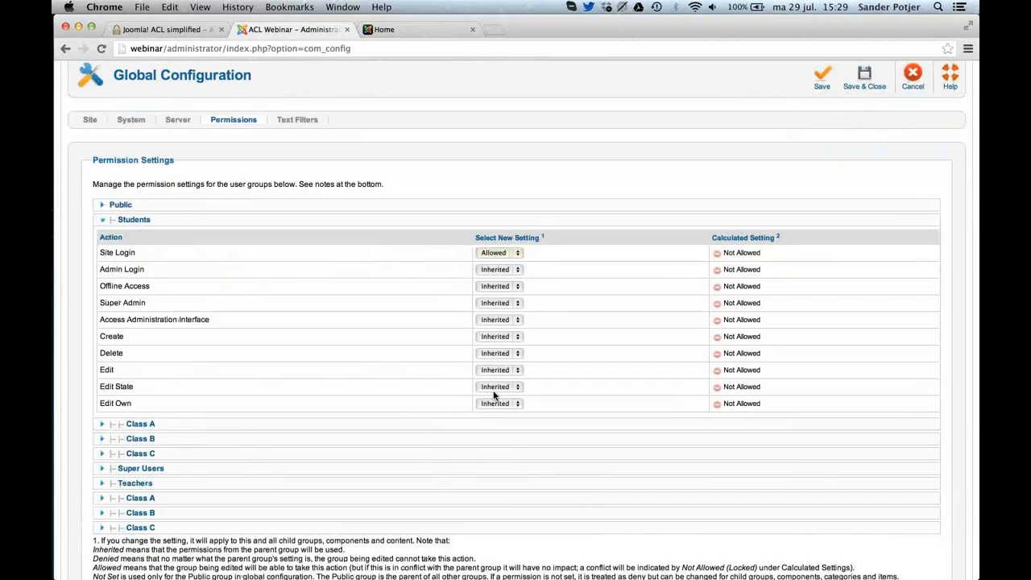
pyautogui.click(455, 425)
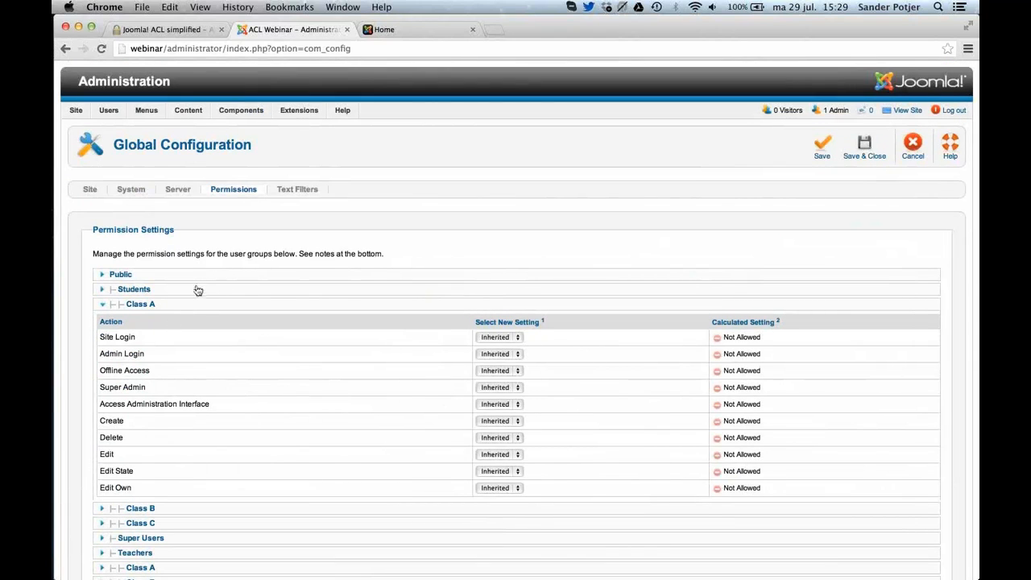
pyautogui.click(194, 292)
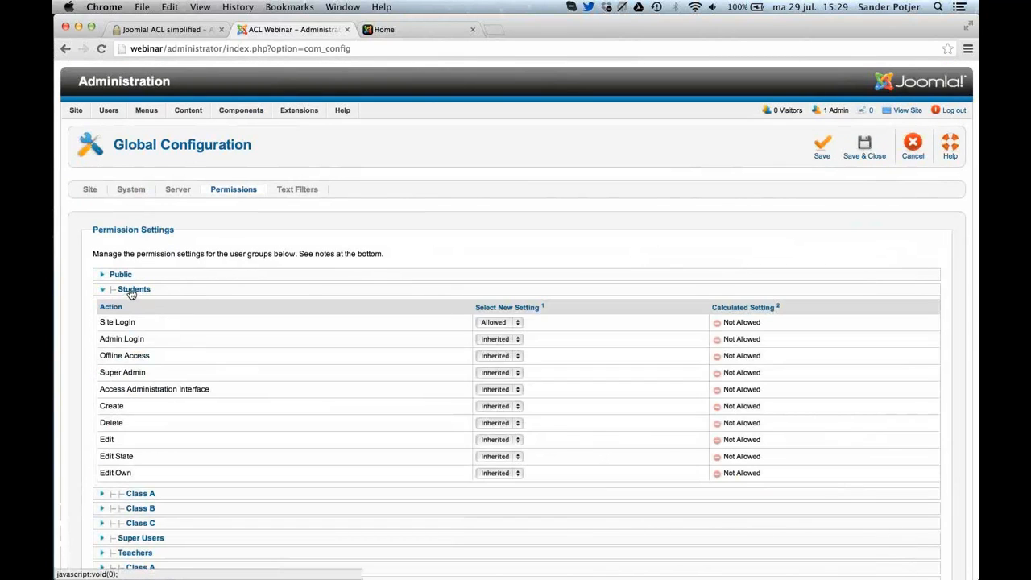
pyautogui.scroll(-1, 130, 294)
pyautogui.scroll(-1, 130, 294)
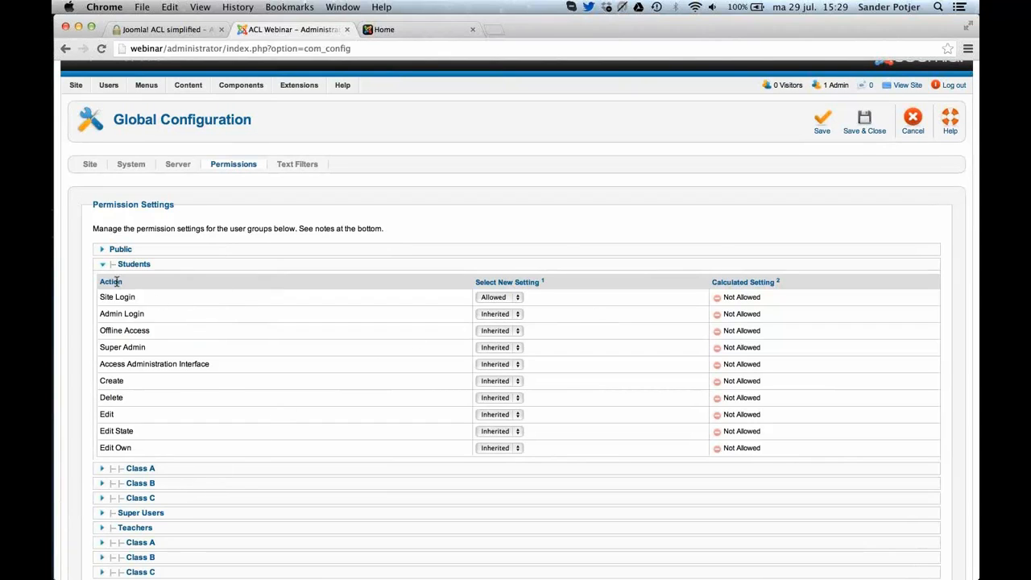
pyautogui.moveTo(121, 300)
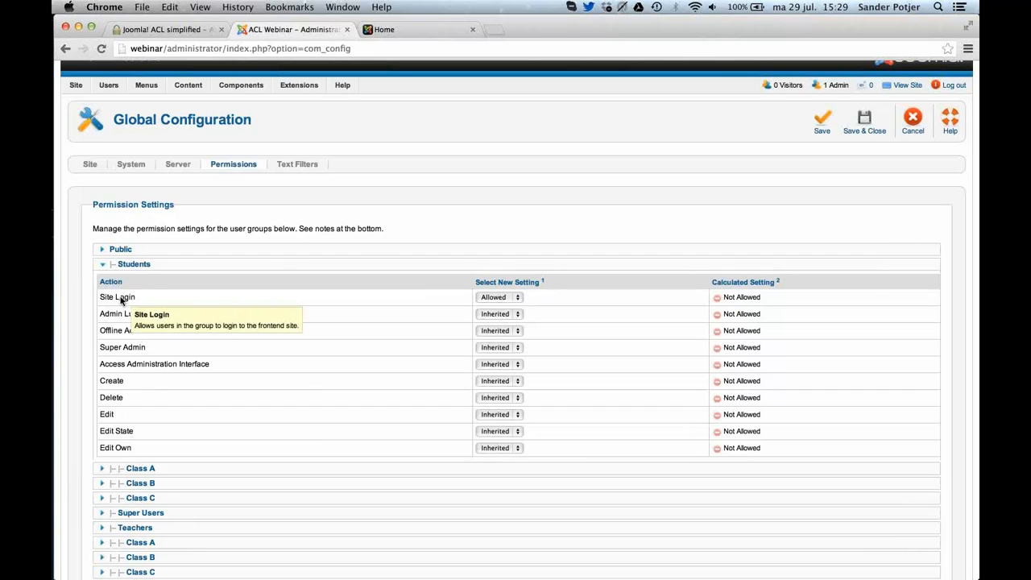
pyautogui.click(820, 127)
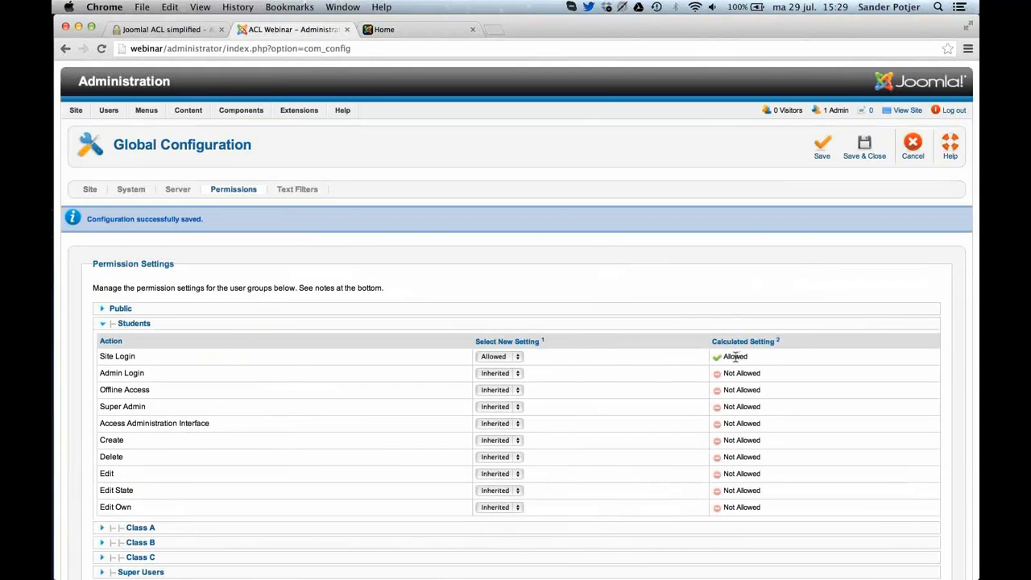
# Check the permissions of the Class A group under Students and of the Teachers group, and close Global Configuration.
pyautogui.scroll(-2, 507, 453)
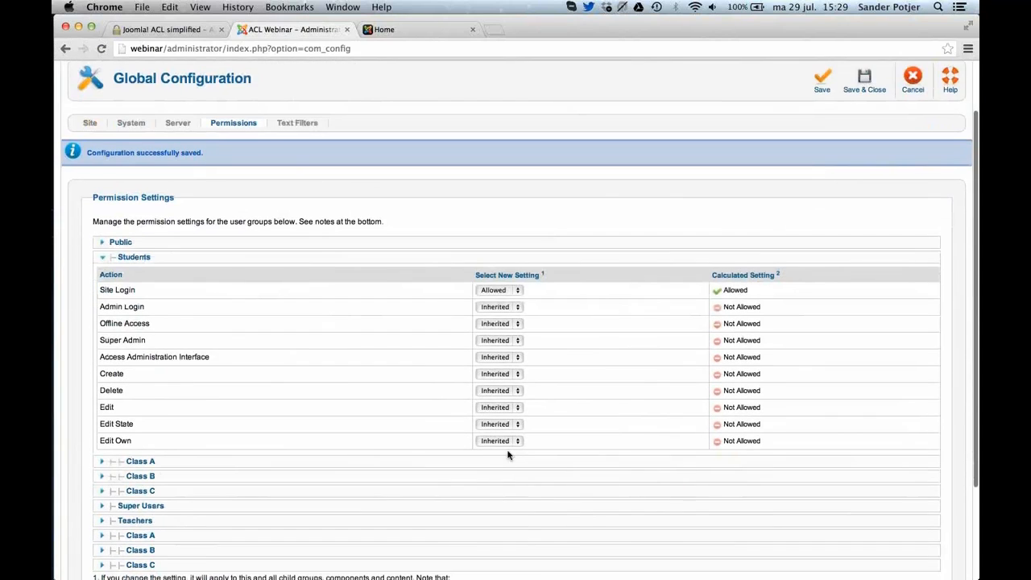
pyautogui.click(499, 467)
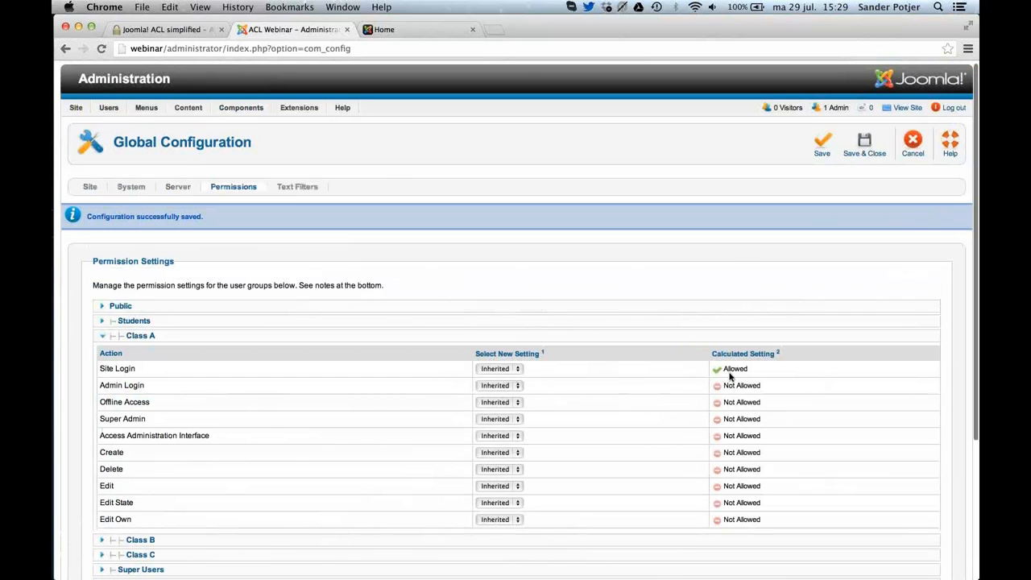
pyautogui.scroll(-5, 741, 377)
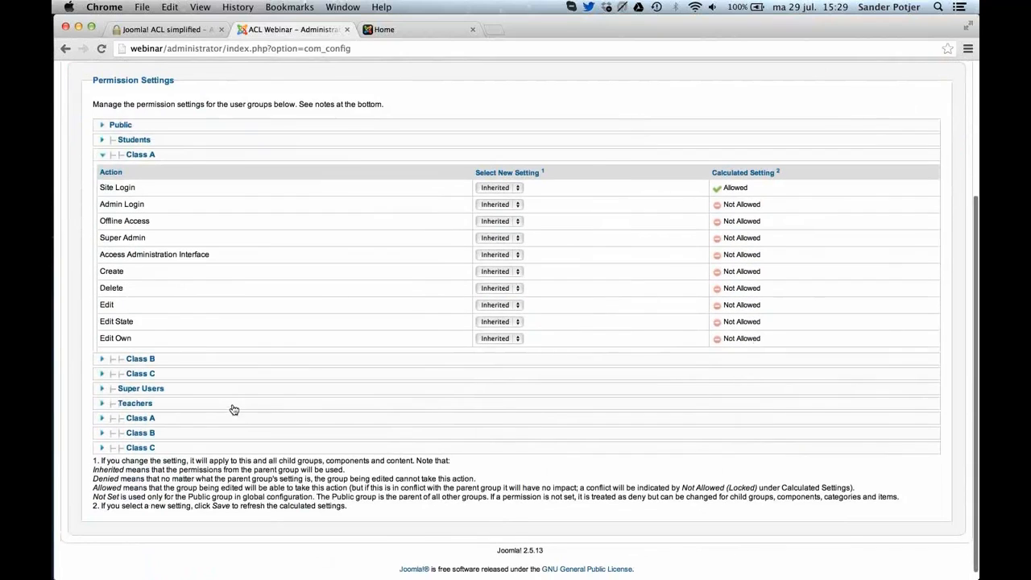
pyautogui.click(233, 405)
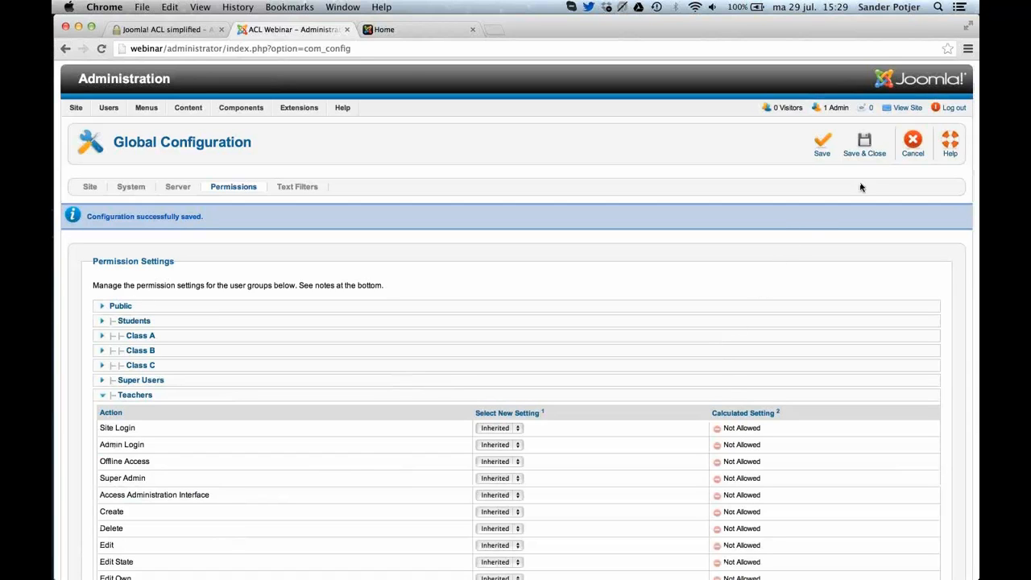
pyautogui.click(903, 157)
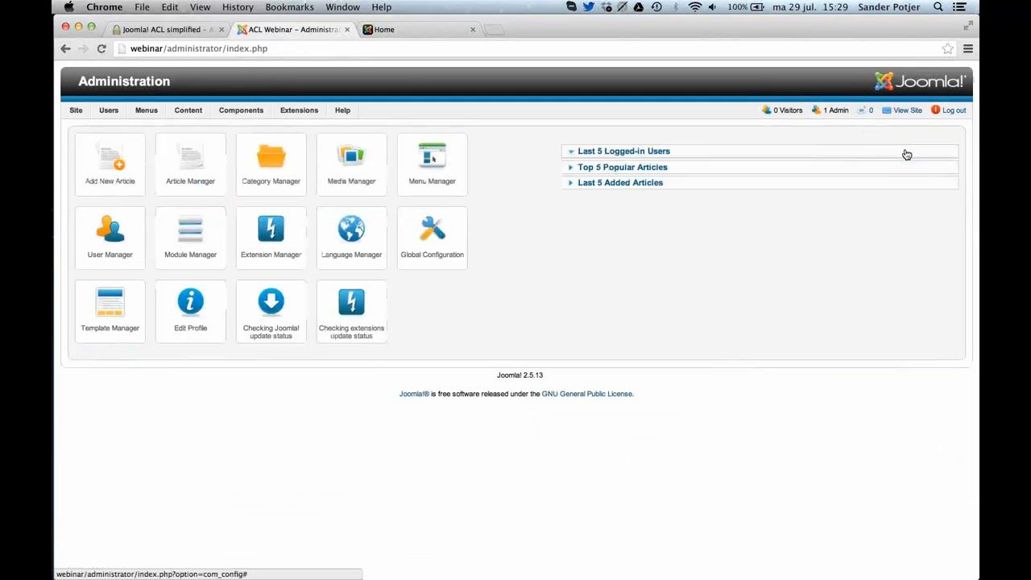
# Switch to Safari, log in to the site as student-a without saving the login, and try to open Submit Blog Post.
pyautogui.press('super+Tab')
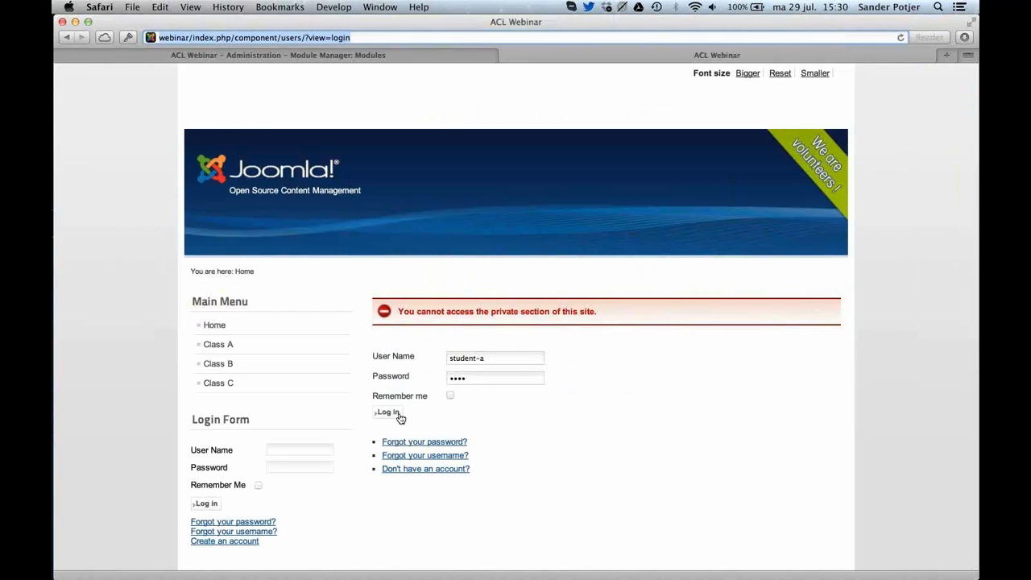
pyautogui.click(399, 415)
pyautogui.click(573, 152)
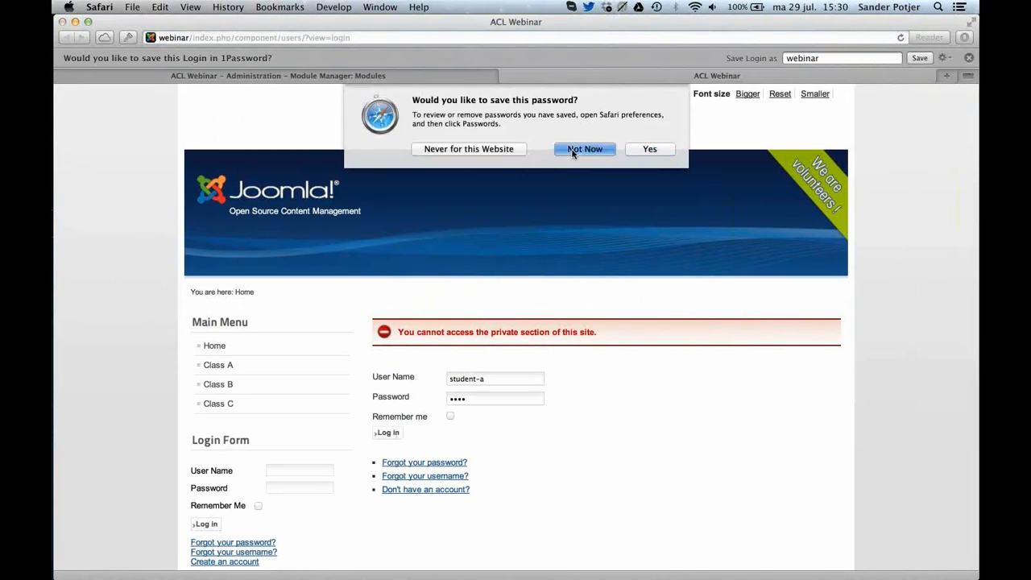
pyautogui.click(969, 58)
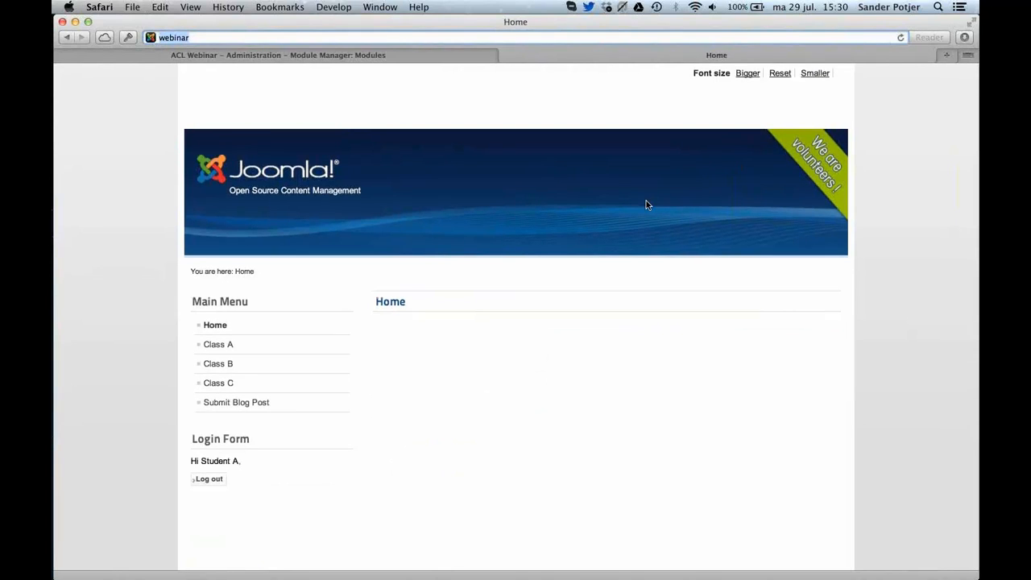
pyautogui.click(255, 403)
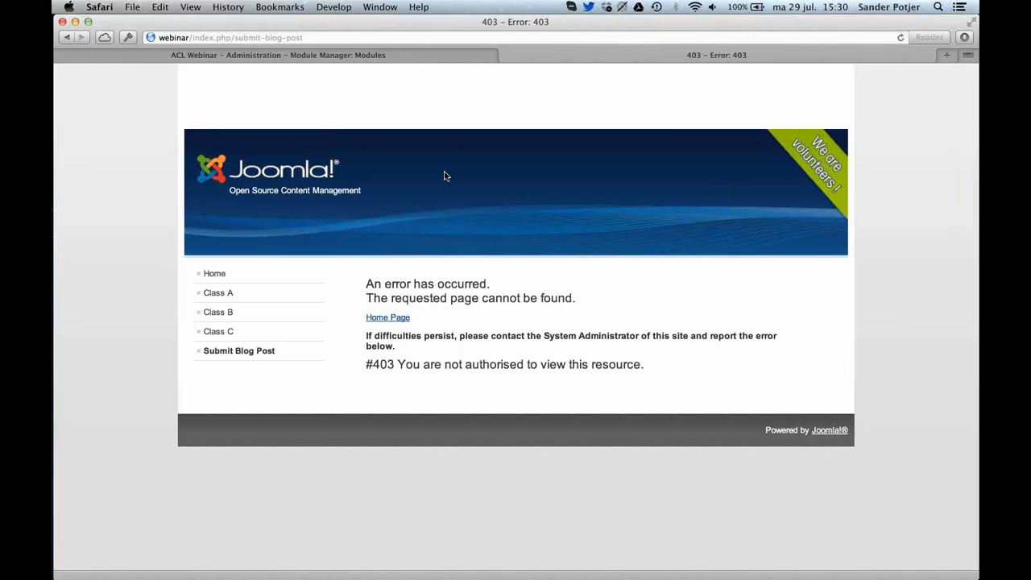
# Switch to Chrome and open the Class A article category's permission settings in the Category Manager.
pyautogui.press('super+Tab')
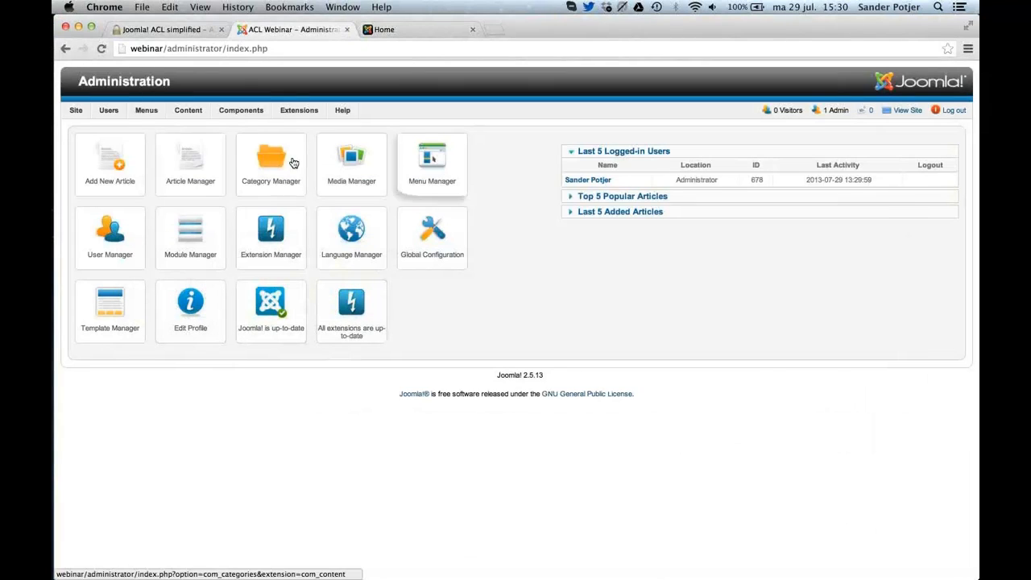
pyautogui.moveTo(188, 112)
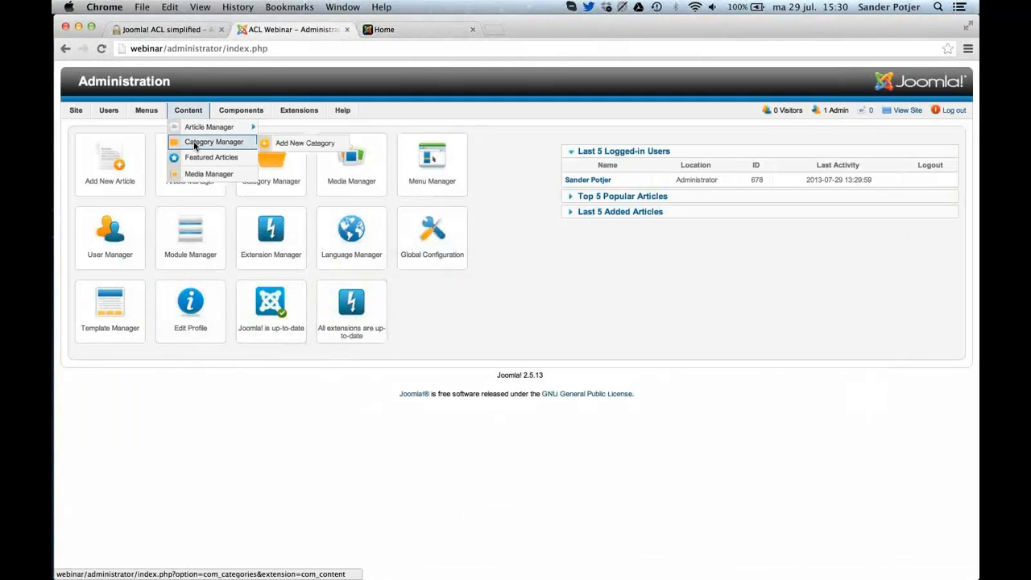
pyautogui.click(194, 146)
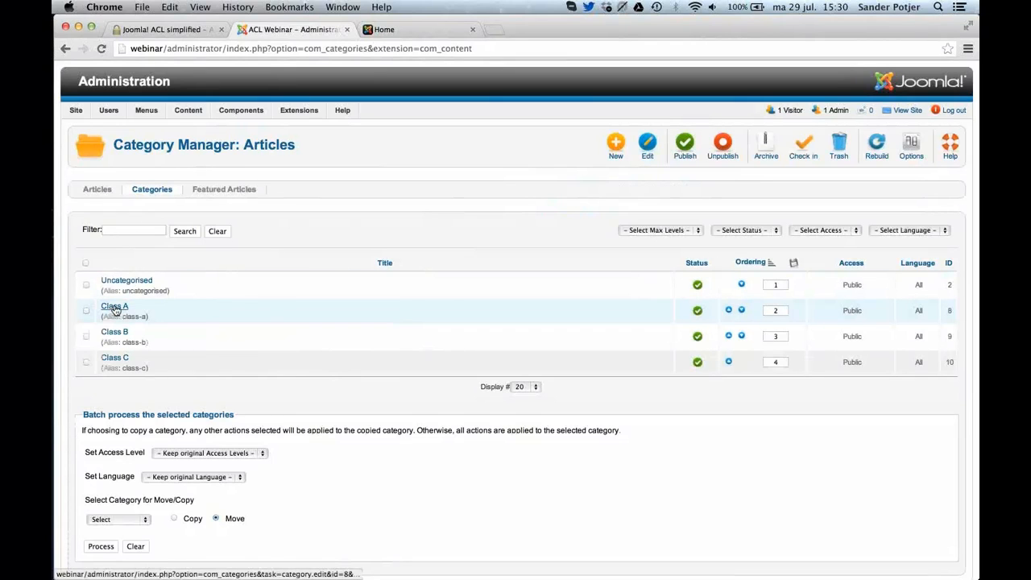
pyautogui.click(115, 307)
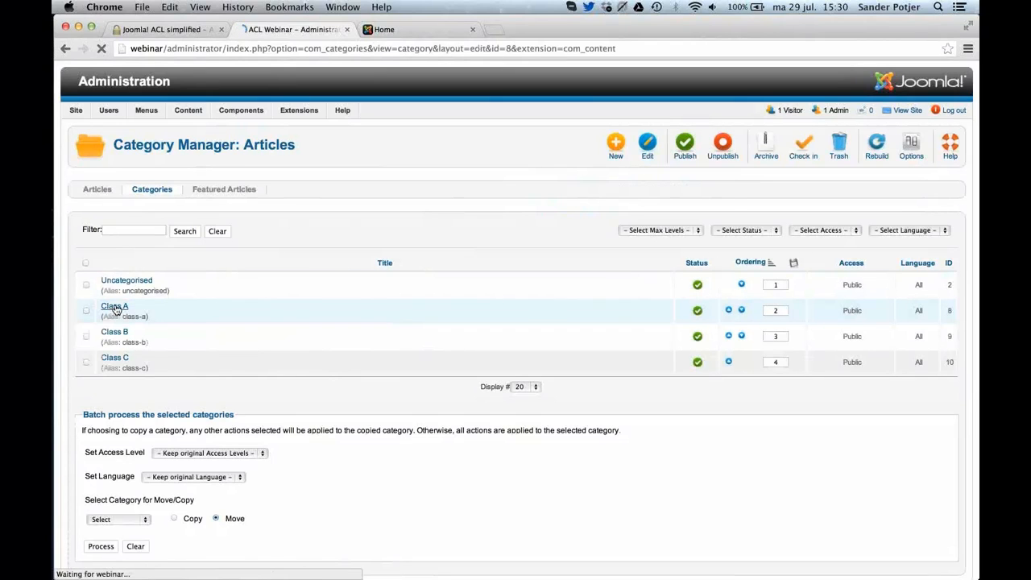
pyautogui.scroll(-5, 116, 310)
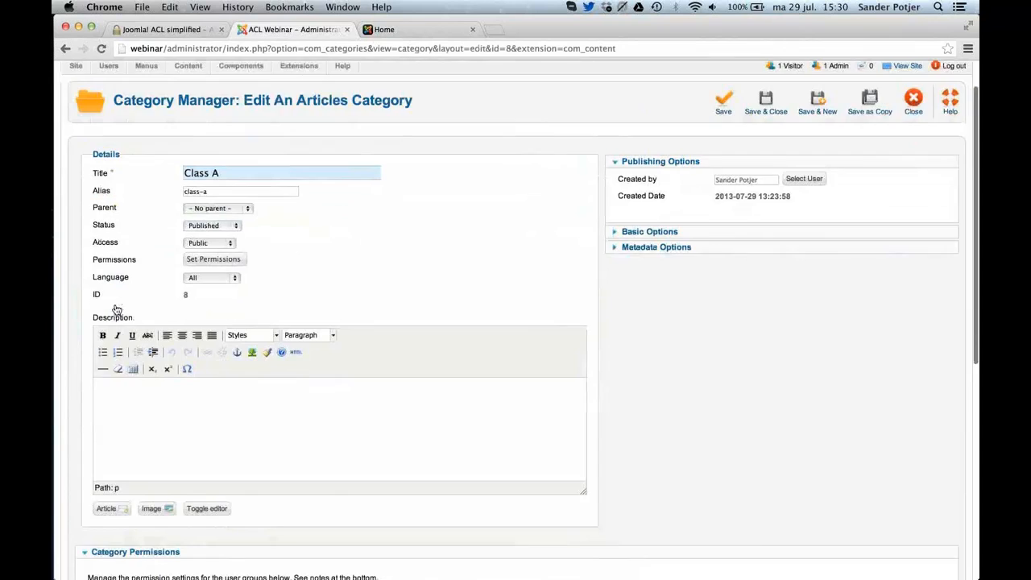
pyautogui.scroll(-3, 121, 310)
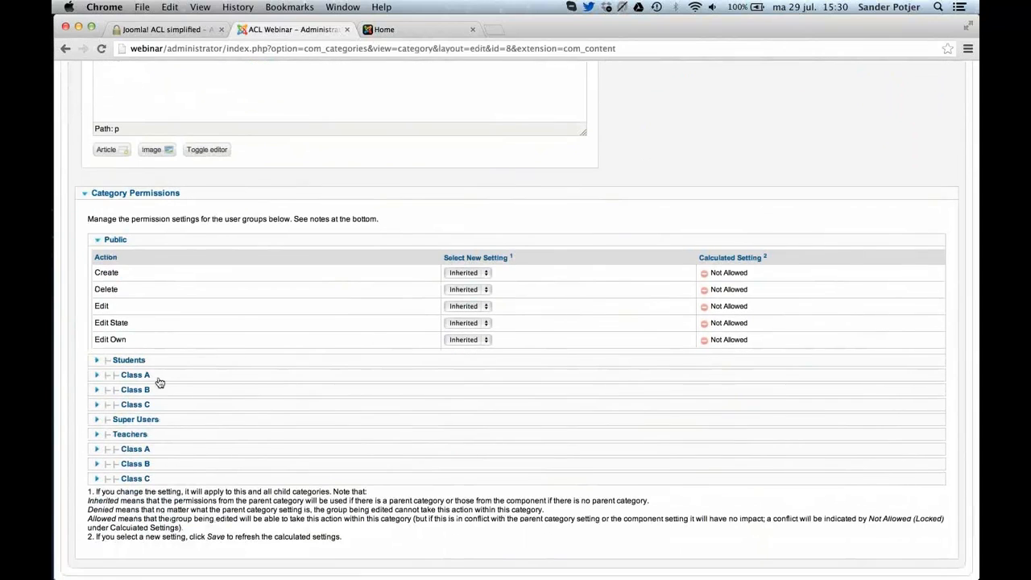
# Set Create to Allowed for the Class A group under Students, save the category, and check the Class B student group's permissions.
pyautogui.click(158, 378)
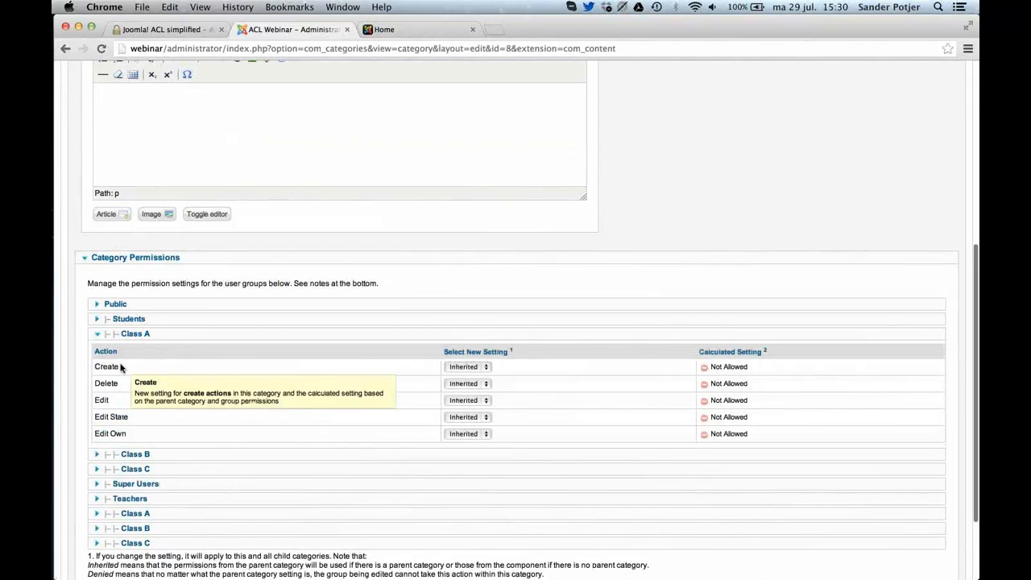
pyautogui.click(470, 367)
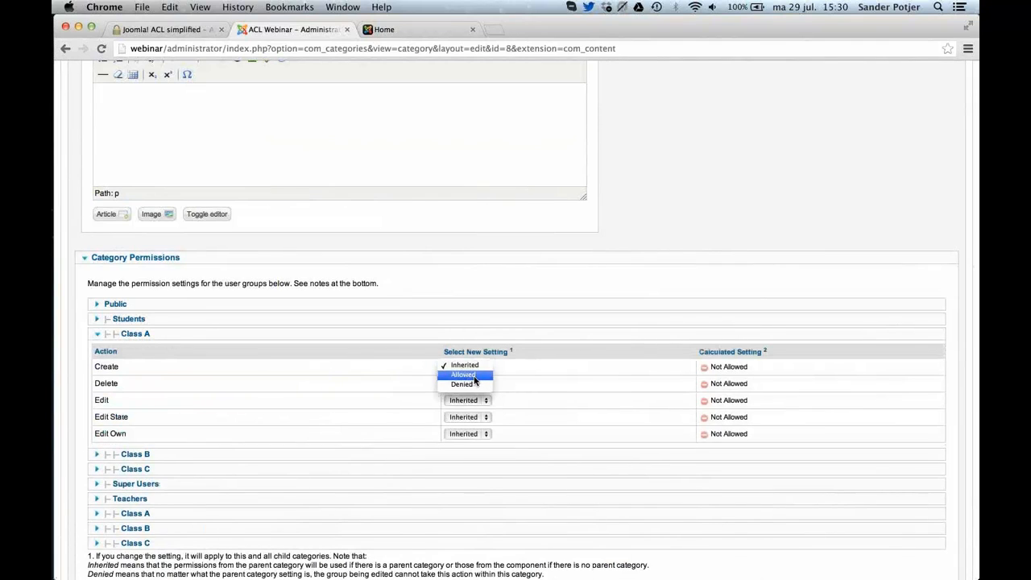
pyautogui.click(474, 376)
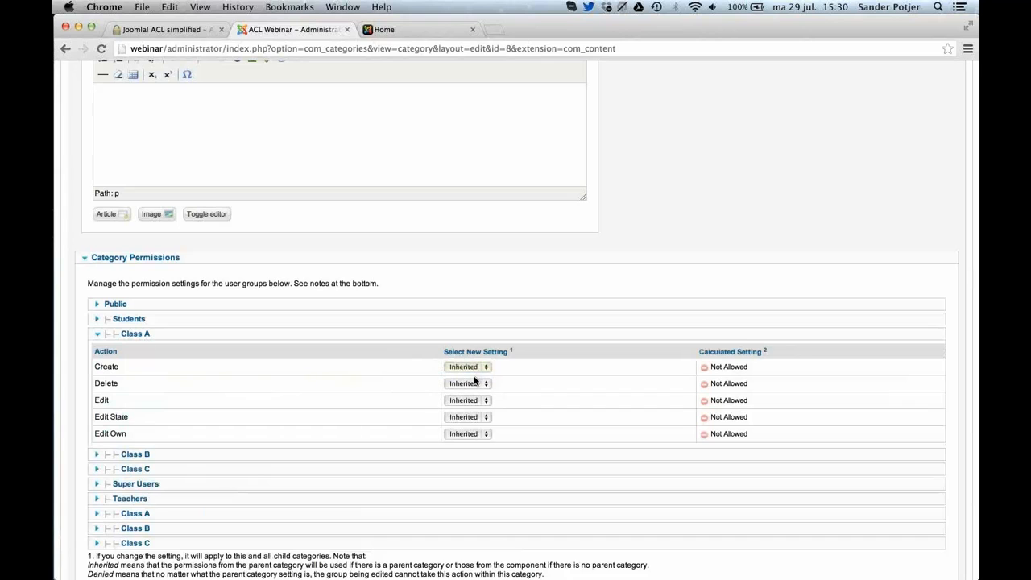
pyautogui.scroll(1, 667, 365)
pyautogui.scroll(5, 667, 365)
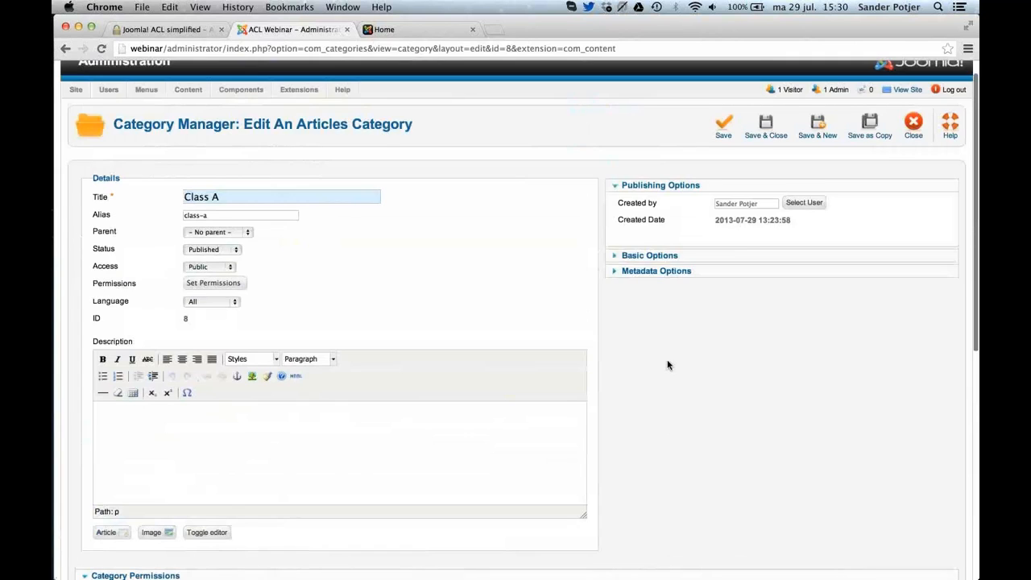
pyautogui.click(727, 151)
pyautogui.scroll(-10, 743, 359)
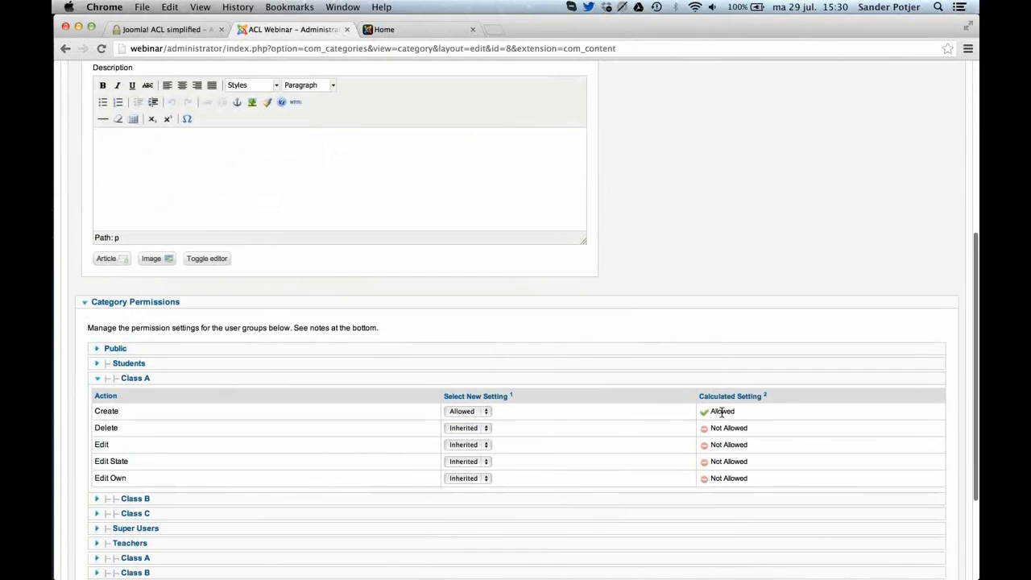
pyautogui.click(611, 506)
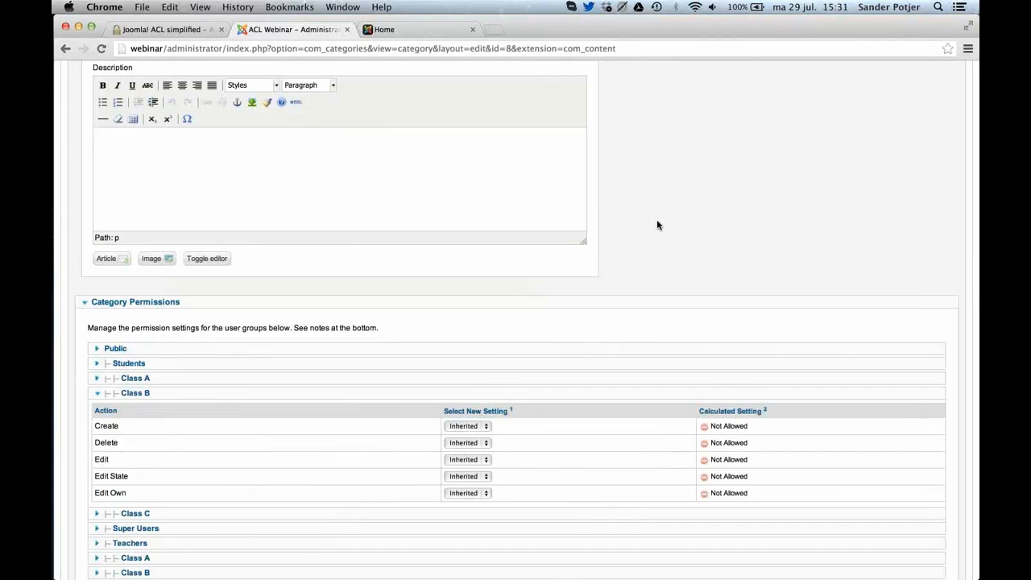
# Switch to Safari, reload the Submit Blog Post page as Student A, and check which categories the form offers.
pyautogui.press('super+Tab')
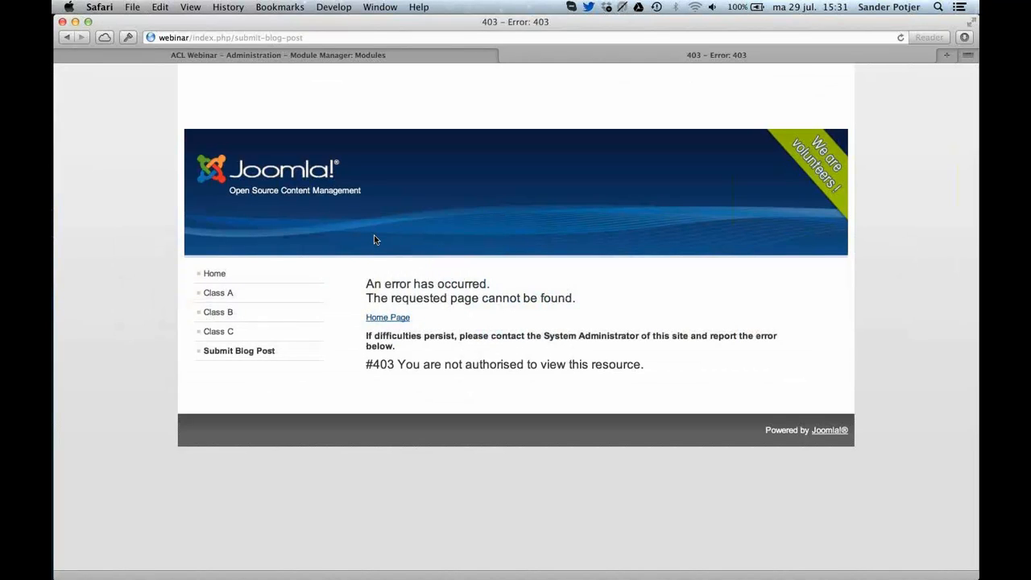
pyautogui.press('super+r')
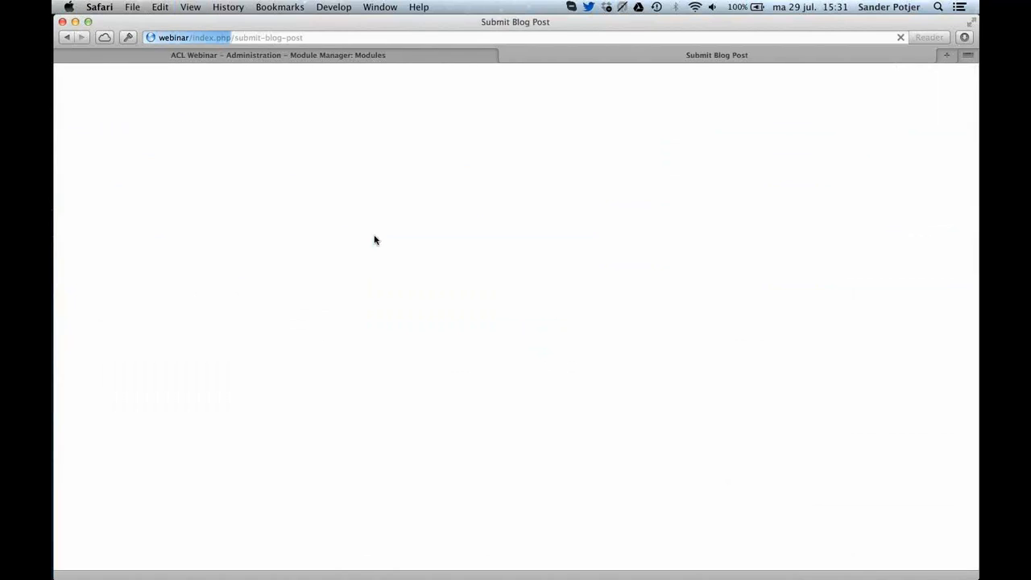
pyautogui.scroll(-8, 329, 241)
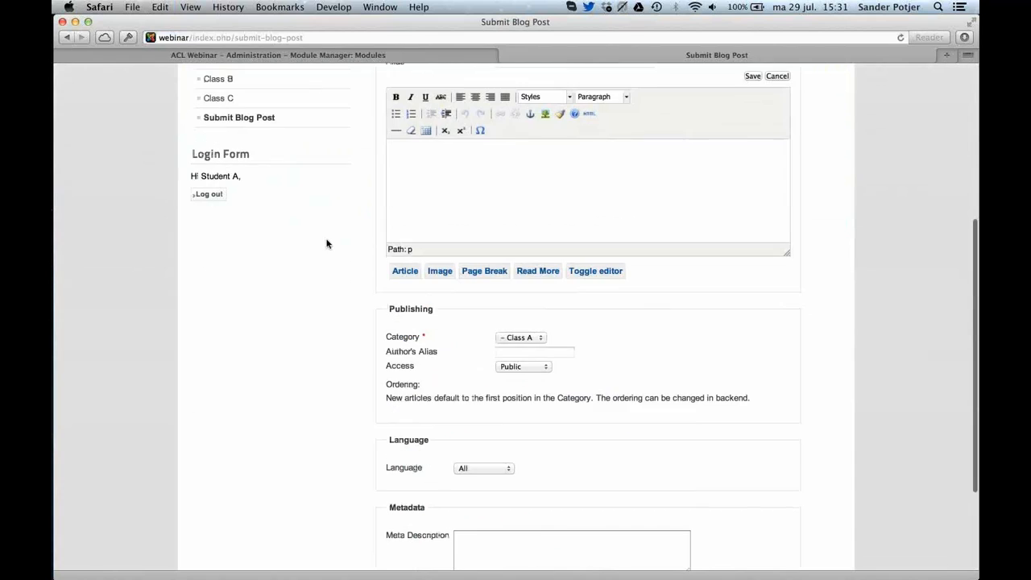
pyautogui.click(517, 338)
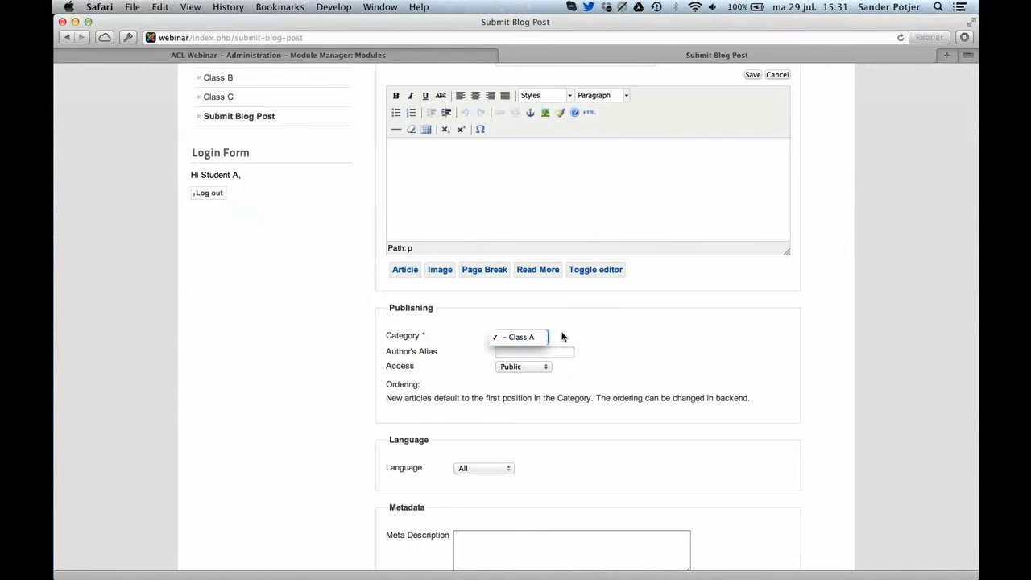
pyautogui.click(569, 336)
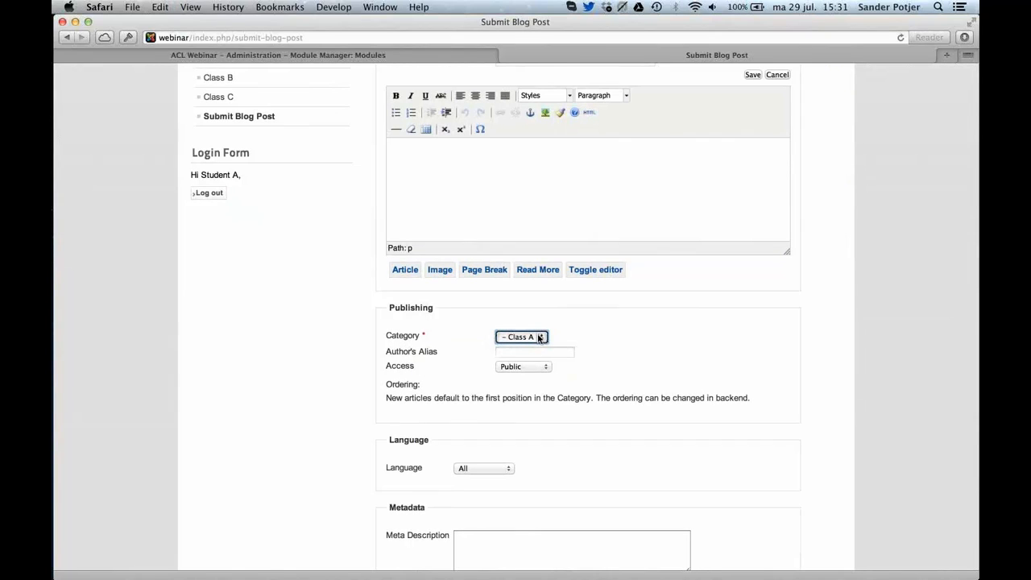
pyautogui.click(539, 338)
pyautogui.click(556, 339)
pyautogui.click(539, 338)
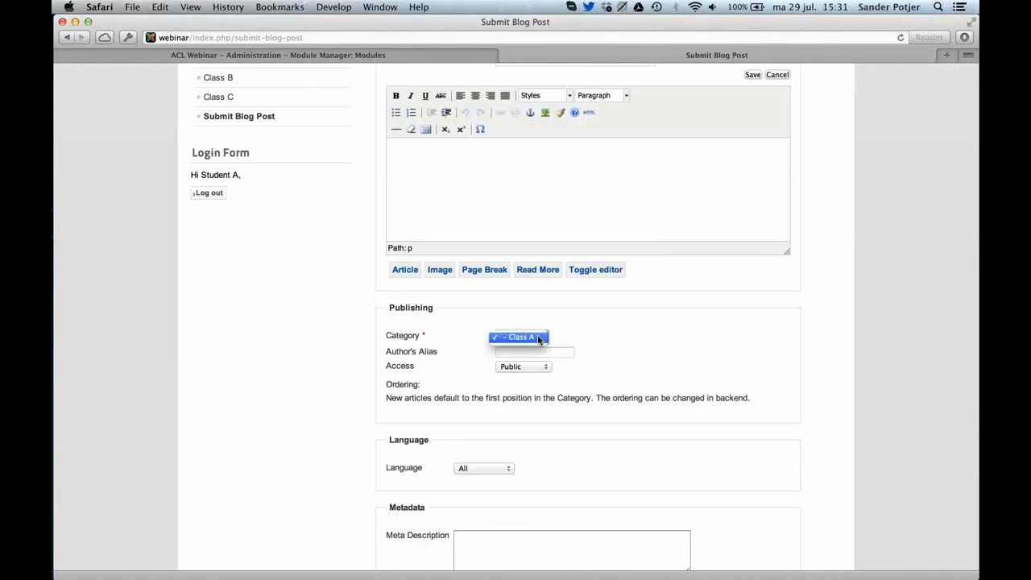
pyautogui.click(539, 339)
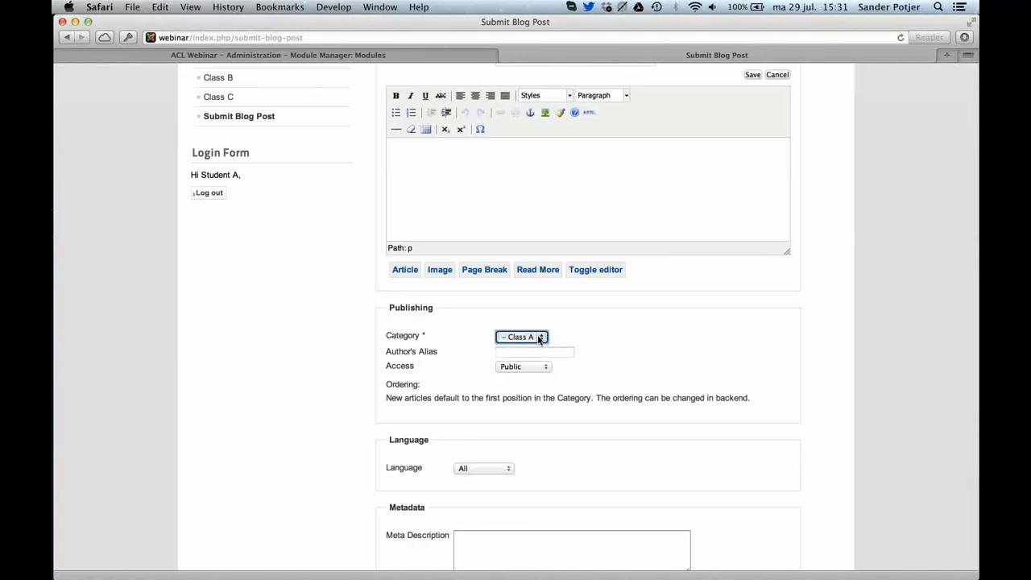
# Switch to Chrome and close the Class A category.
pyautogui.press('super+Tab')
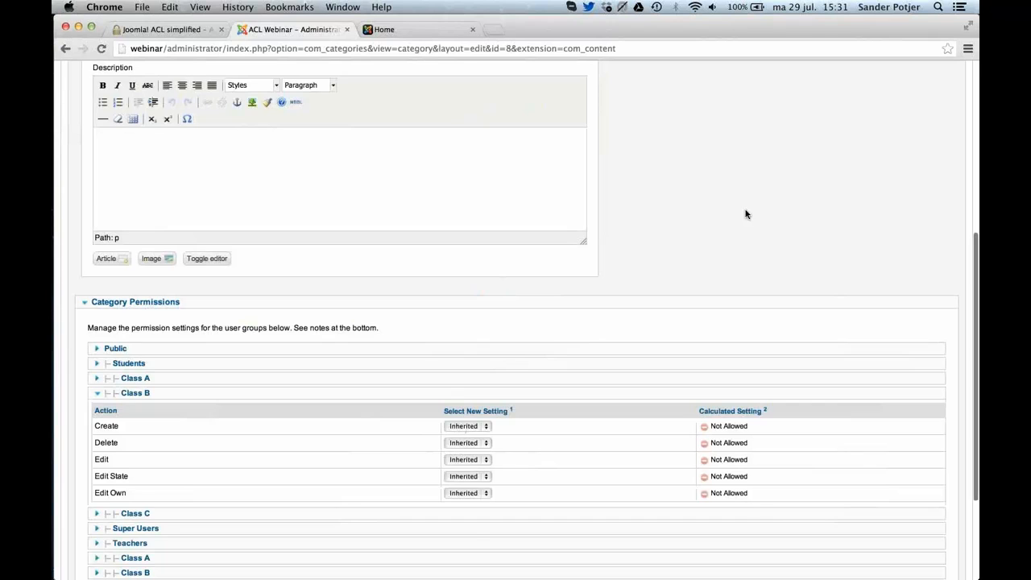
pyautogui.scroll(4, 746, 215)
pyautogui.scroll(4, 747, 215)
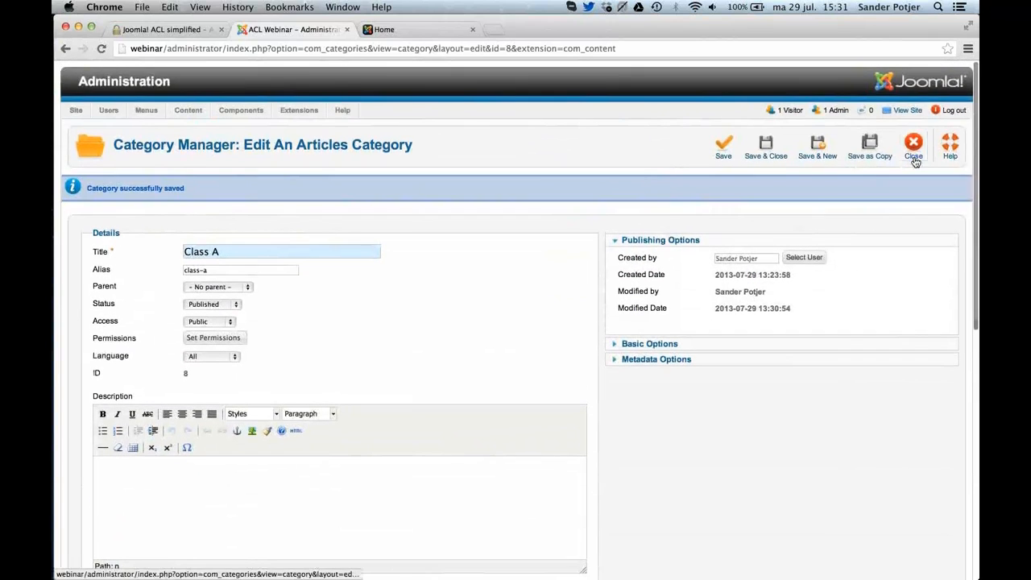
pyautogui.click(914, 153)
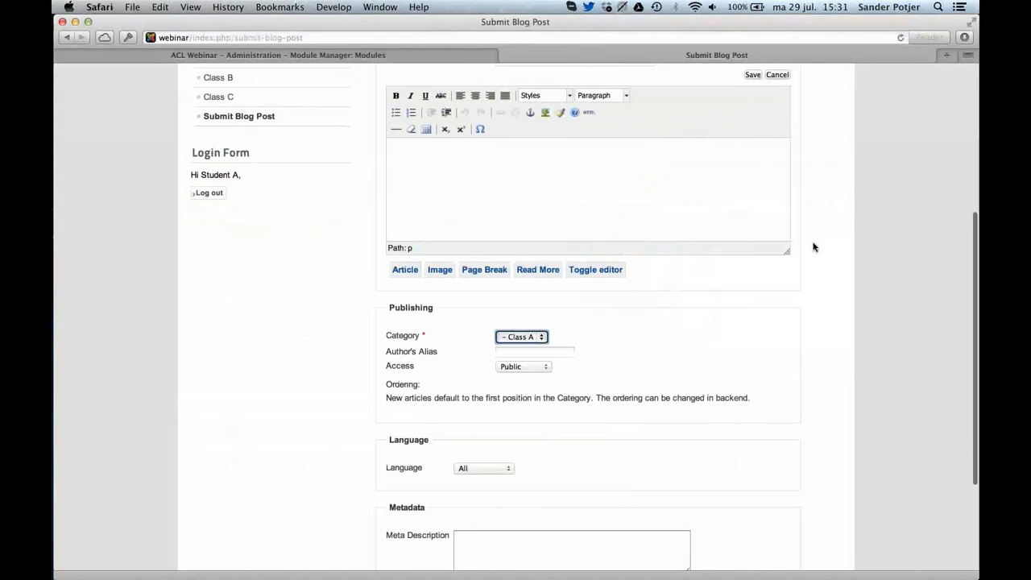
# In Safari, title the new blog post "Demo Blog Post Student A" and enter the body text "With some content".
pyautogui.scroll(3, 810, 246)
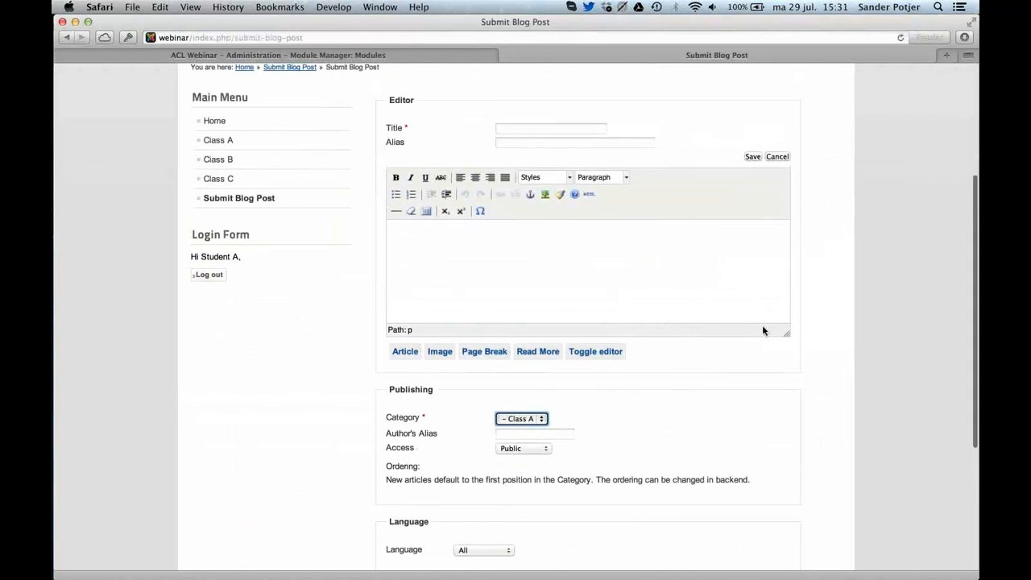
pyautogui.click(545, 132)
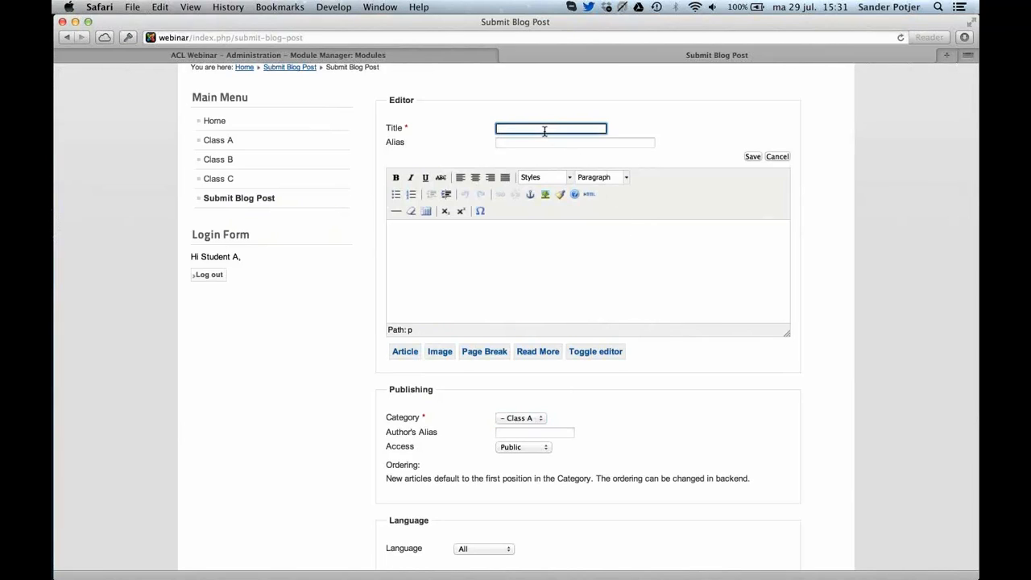
pyautogui.write('Demo Blog Post Student A')
pyautogui.click(571, 234)
pyautogui.write('With s')
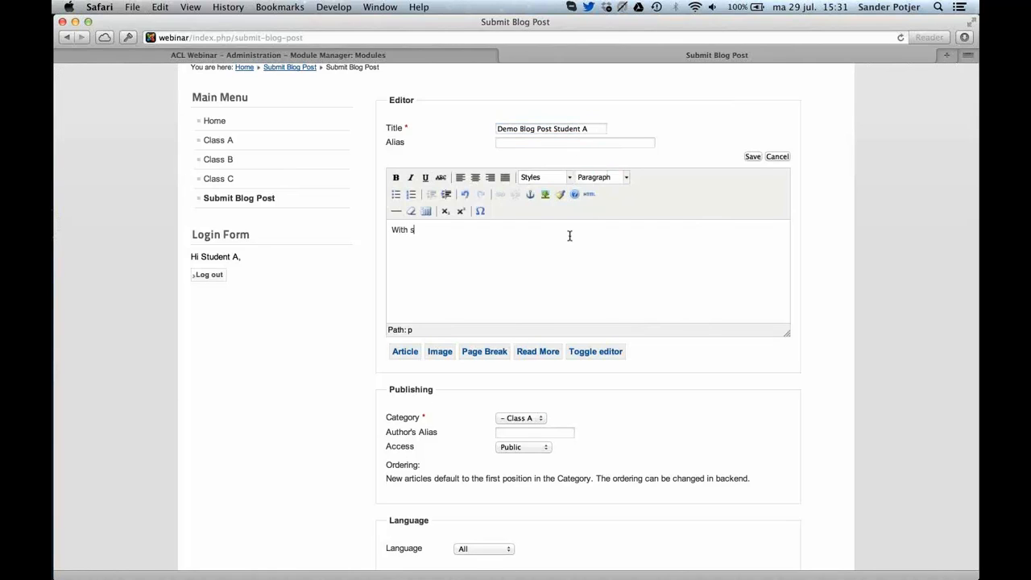
pyautogui.write('ome content')
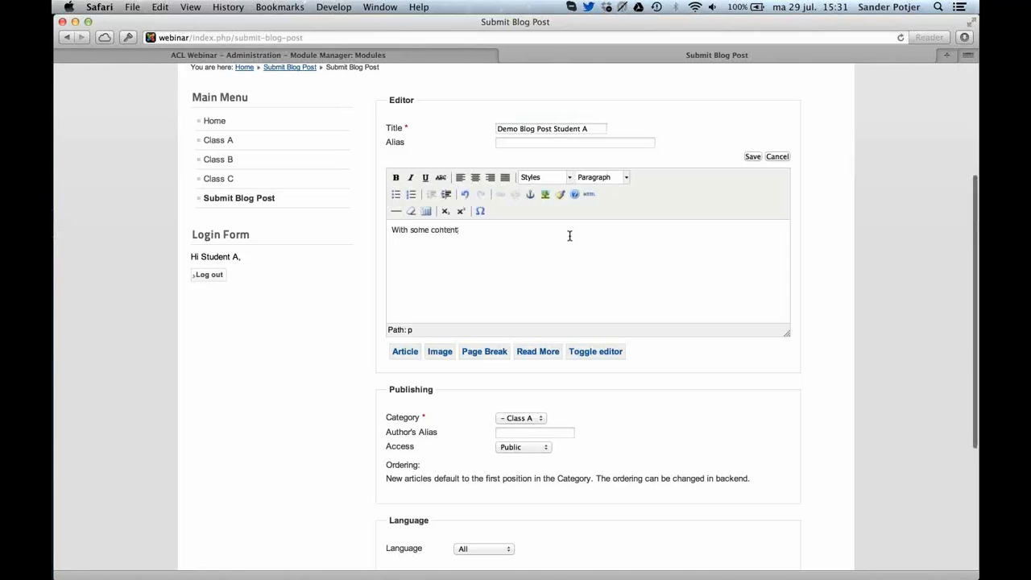
# Submit the blog post in category Class A and open the site's Class A page to look for it.
pyautogui.scroll(-5, 569, 238)
pyautogui.scroll(3, 569, 239)
pyautogui.scroll(3, 569, 239)
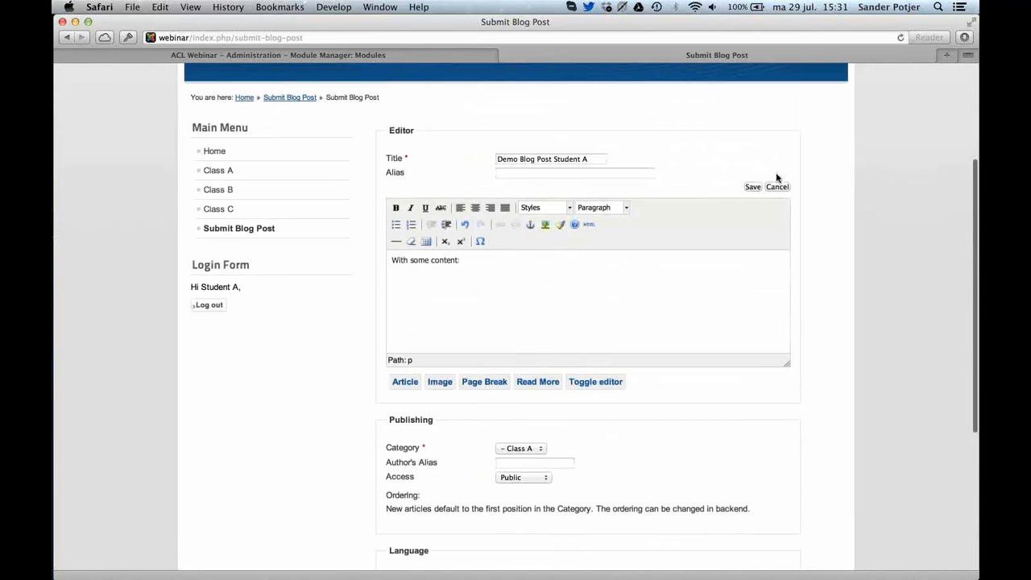
pyautogui.click(752, 187)
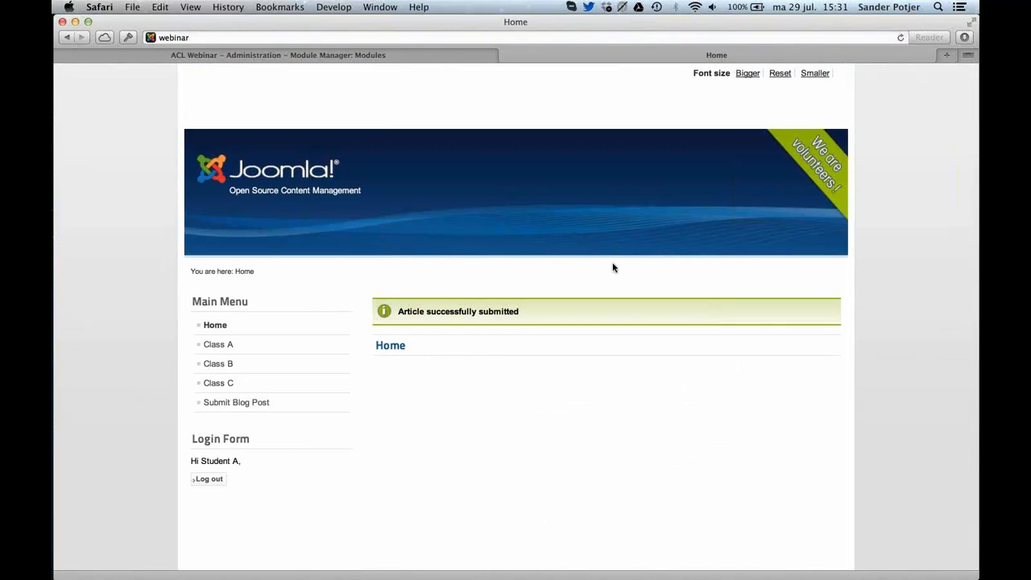
pyautogui.click(264, 345)
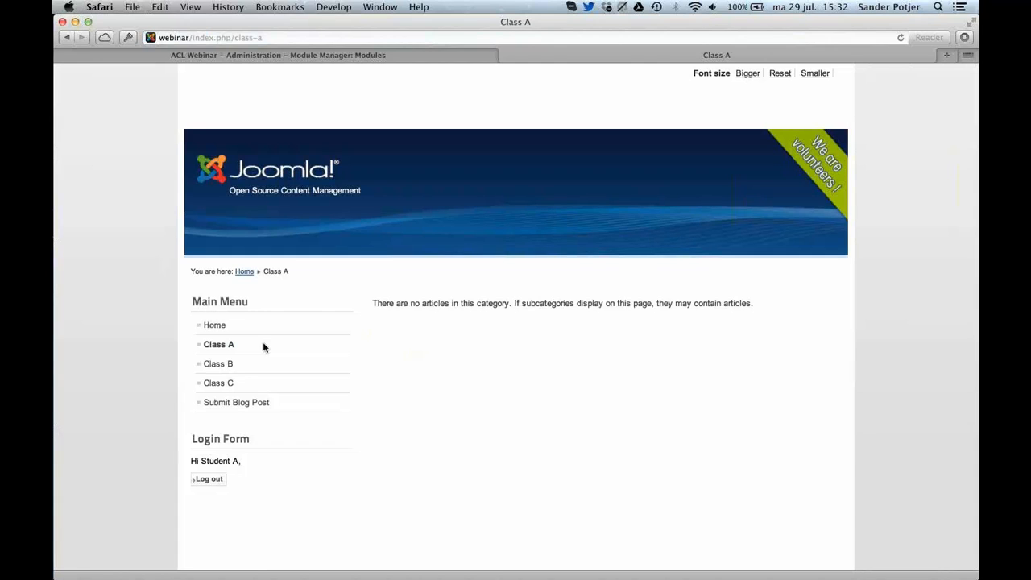
# Switch to Chrome, check the Class A student group's permissions in the Class A category, and close the category.
pyautogui.press('super+Tab')
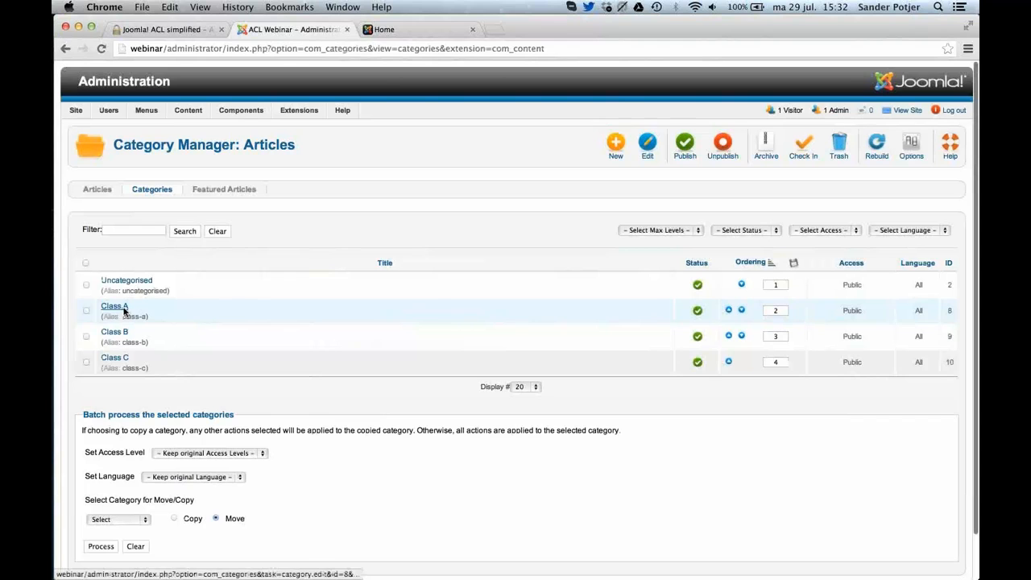
pyautogui.scroll(-5, 592, 402)
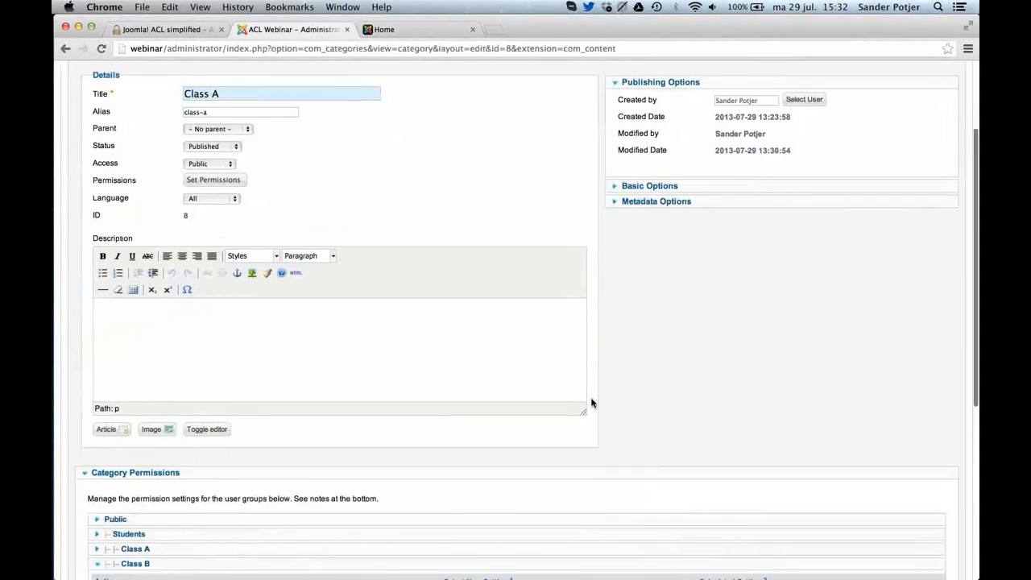
pyautogui.scroll(-4, 592, 403)
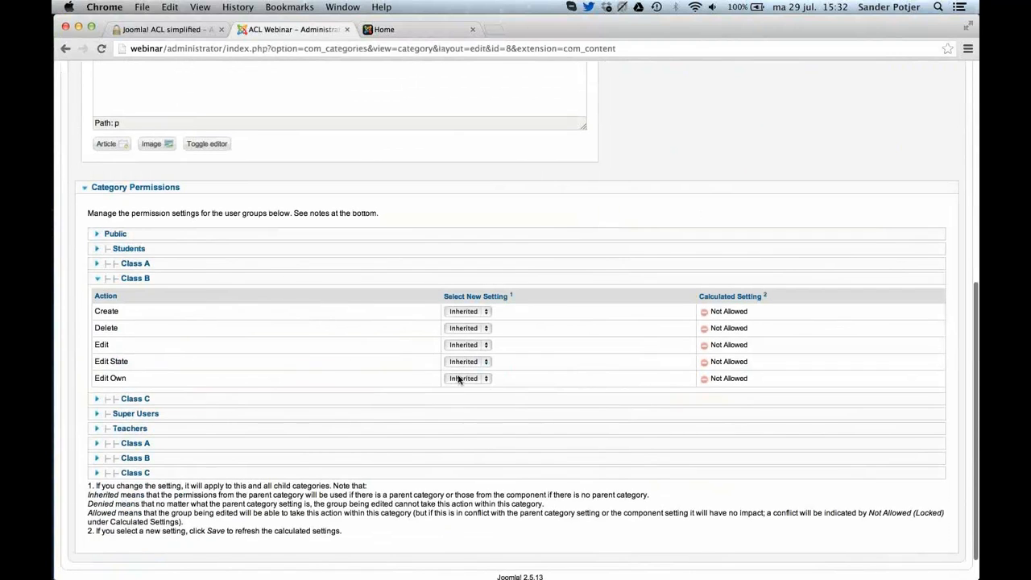
pyautogui.click(199, 267)
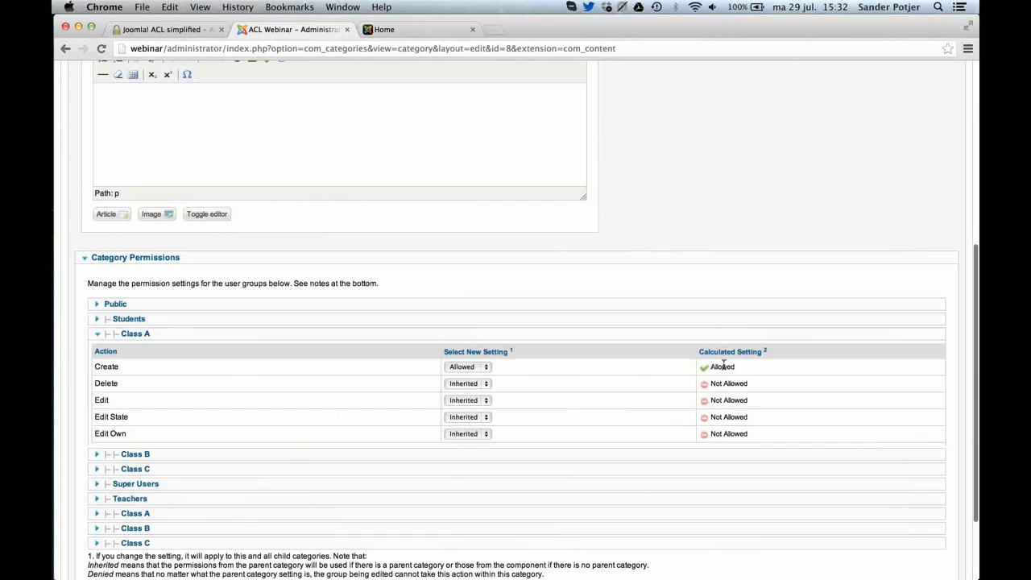
pyautogui.scroll(10, 722, 367)
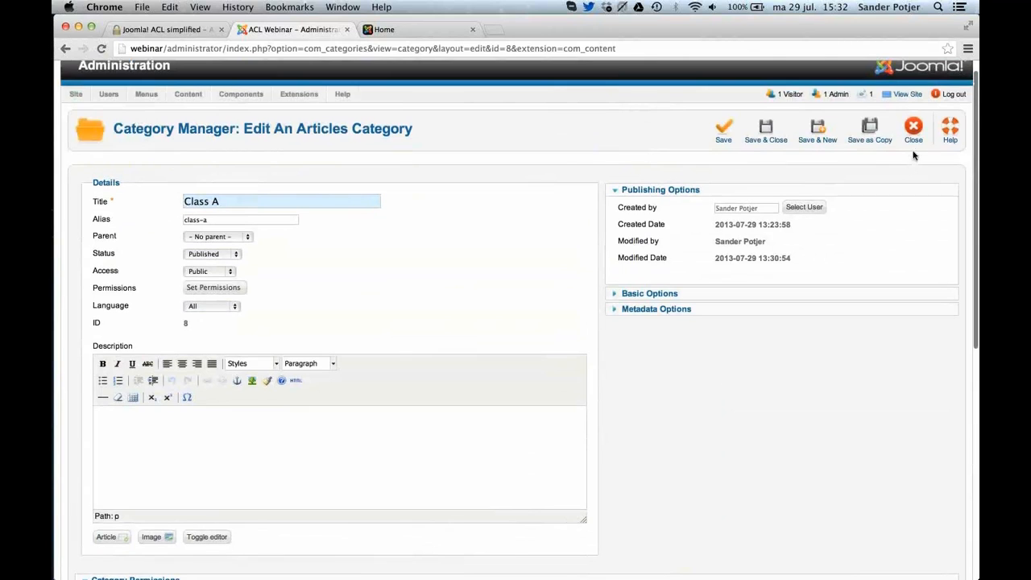
pyautogui.click(913, 135)
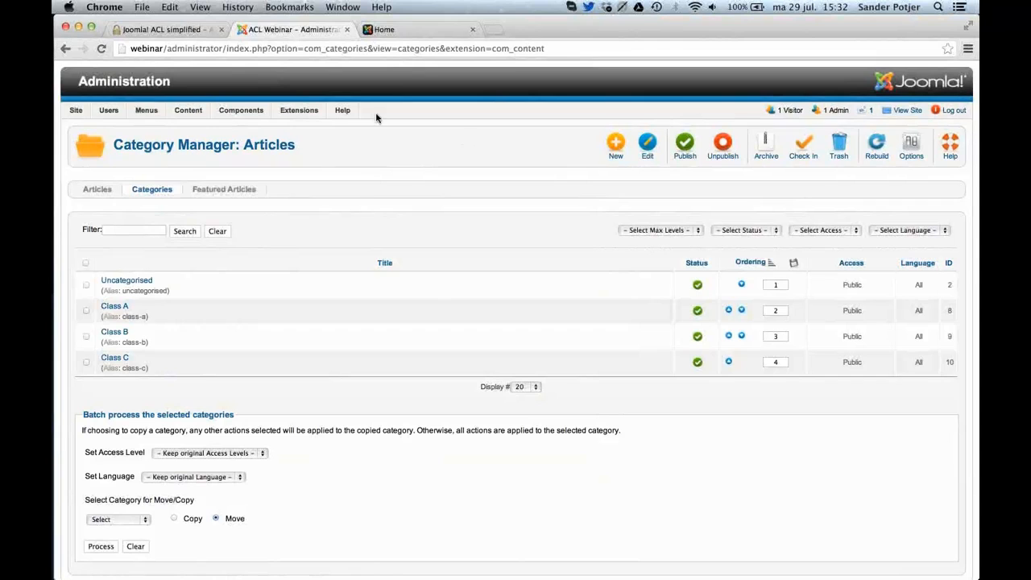
# Switch to Safari and load the site's administration login page at webinar/administrator/ in place of the Module Manager.
pyautogui.press('super+Tab')
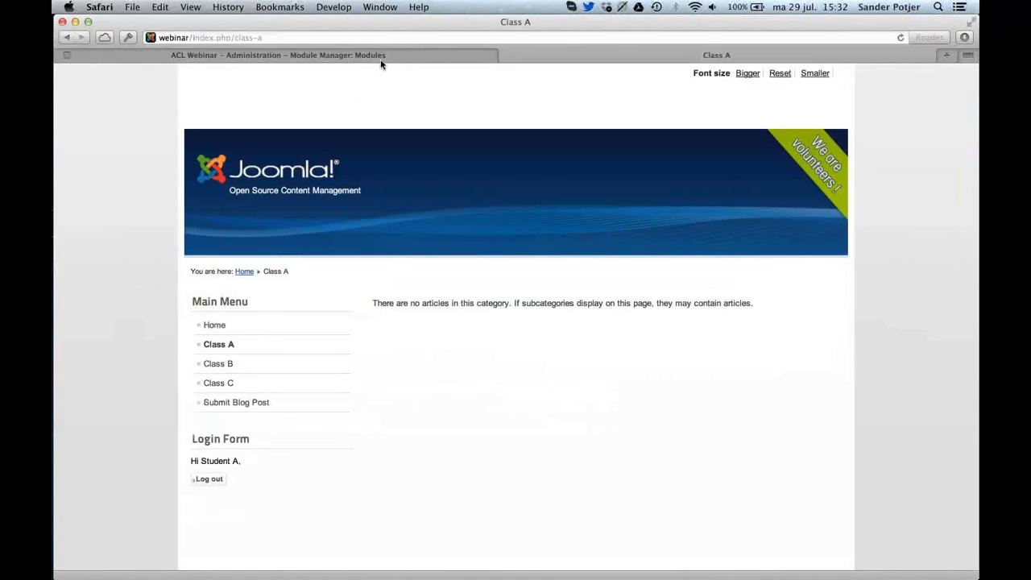
pyautogui.click(381, 57)
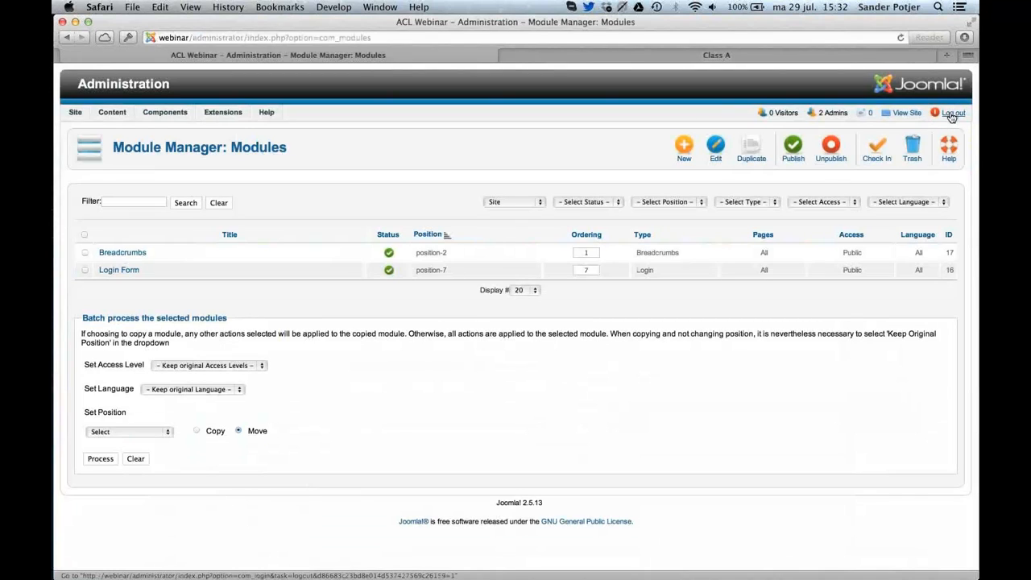
pyautogui.click(248, 38)
pyautogui.hotkey('shift', 'End')
pyautogui.press('BackSpace')
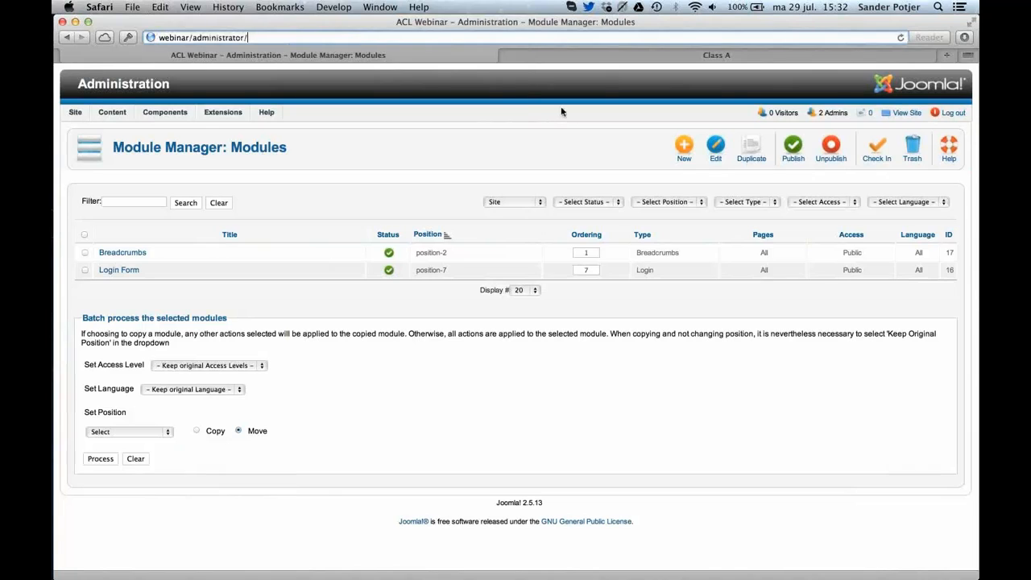
pyautogui.press('Return')
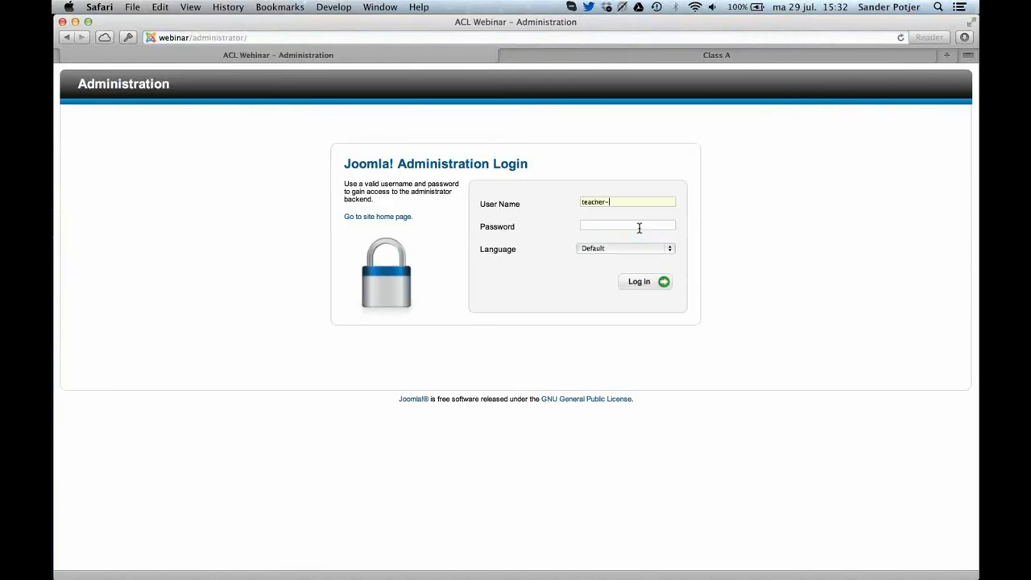
# Try to log in to the administration as teacher-a with the account password, declining to save the login.
pyautogui.write('t')
pyautogui.click(642, 281)
pyautogui.click(584, 149)
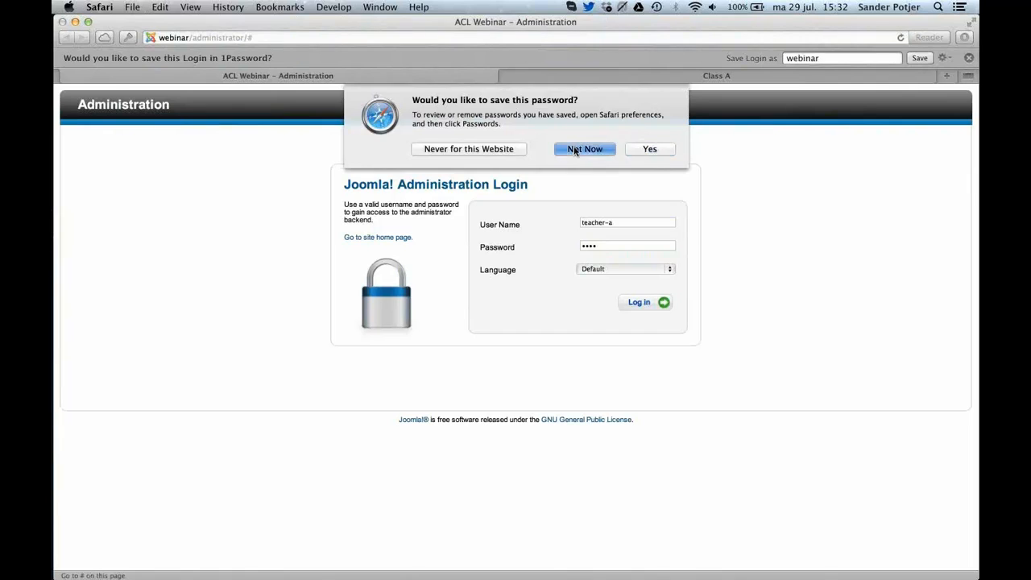
pyautogui.click(969, 58)
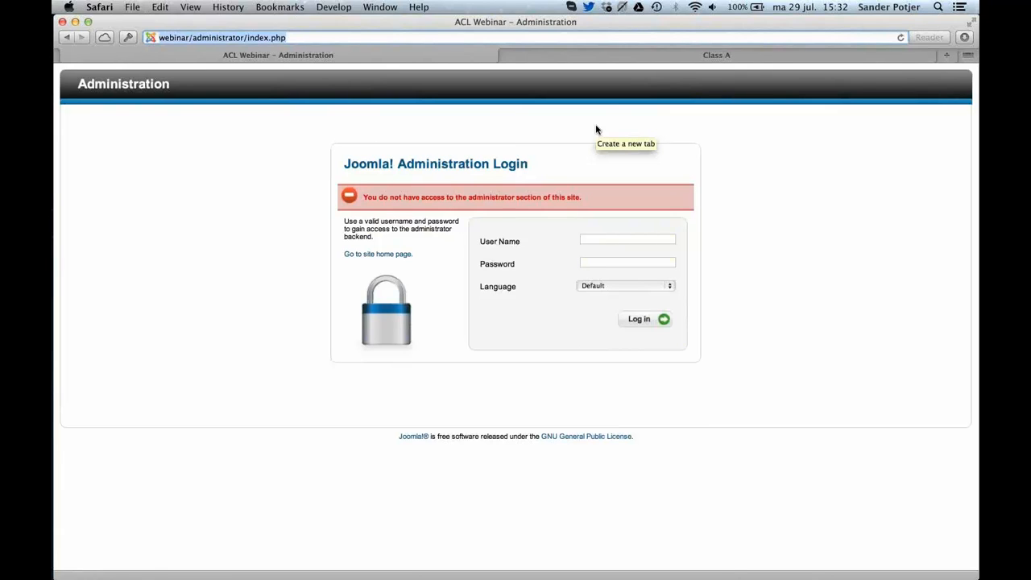
# Switch to Chrome and open the Teachers group's permission settings in Global Configuration.
pyautogui.press('super+Tab')
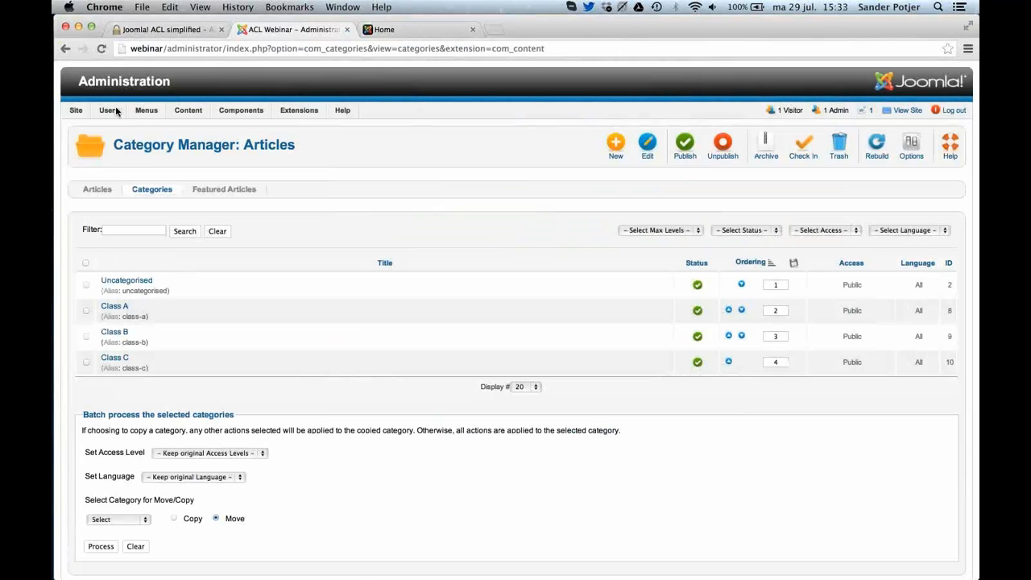
pyautogui.moveTo(76, 113)
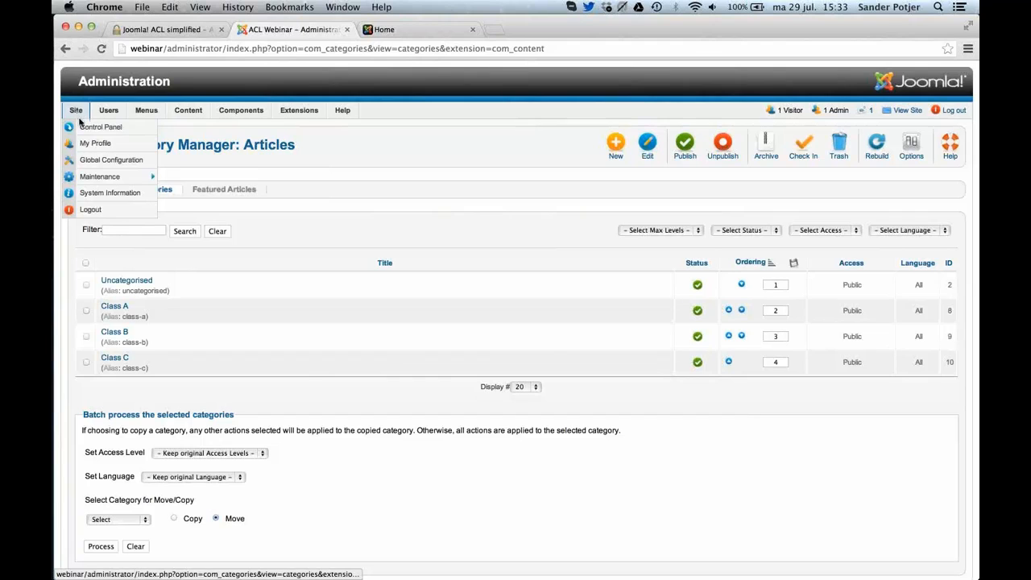
pyautogui.click(89, 166)
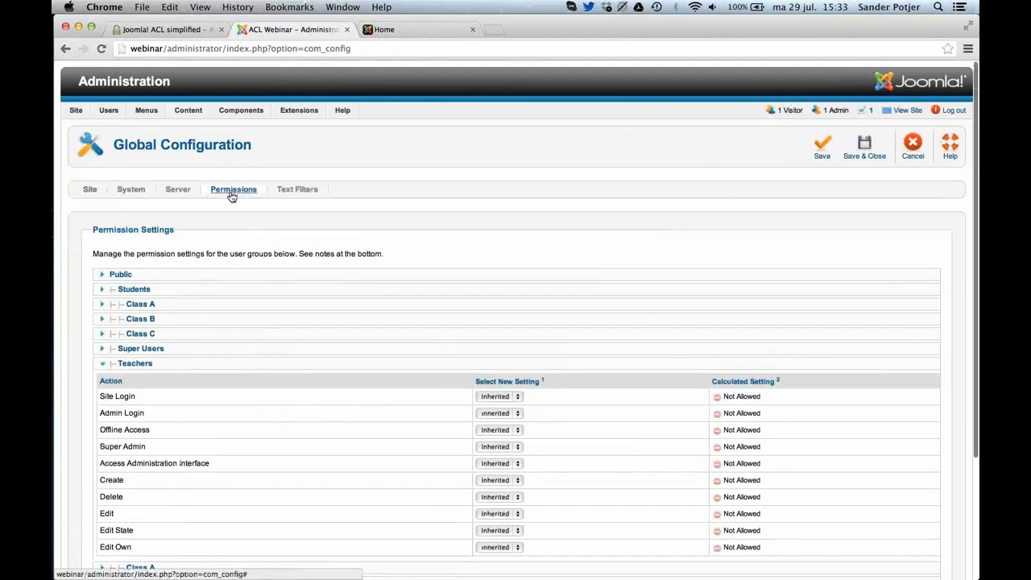
pyautogui.scroll(-5, 231, 196)
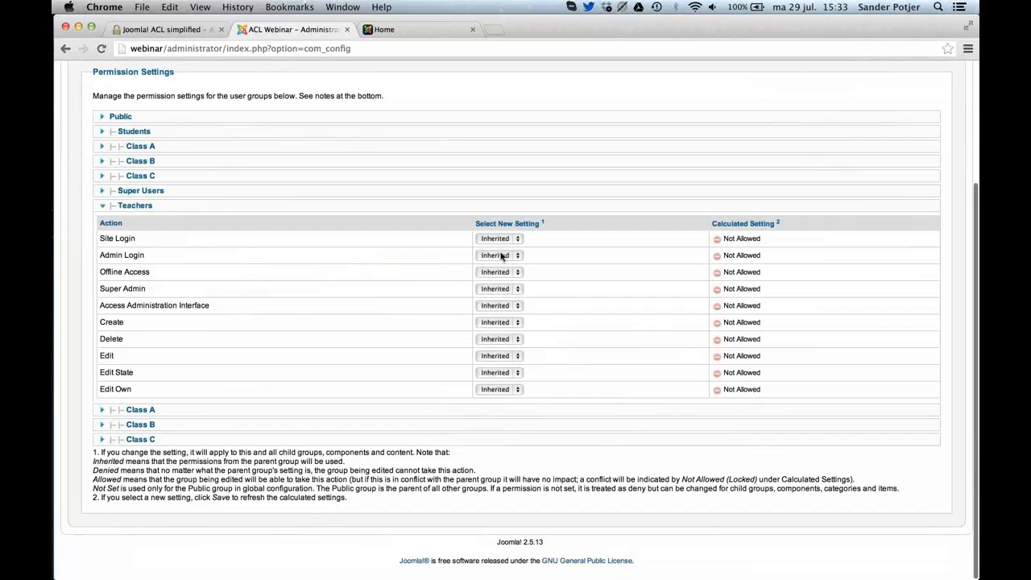
# Set Admin Login and Site Login to Allowed for the Teachers group, save, and check the calculated settings.
pyautogui.click(504, 258)
pyautogui.click(504, 258)
pyautogui.click(503, 258)
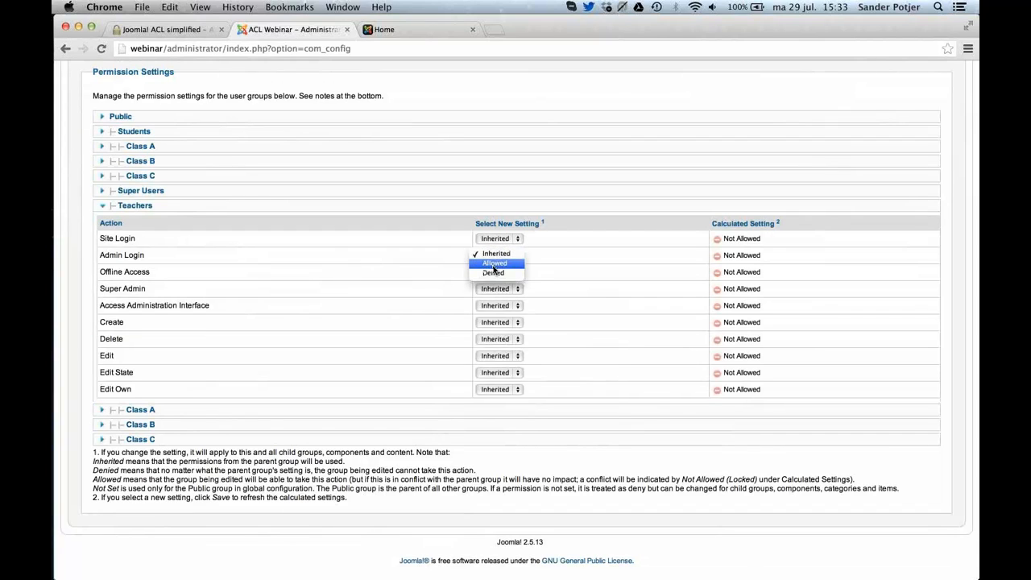
pyautogui.click(494, 266)
pyautogui.click(512, 241)
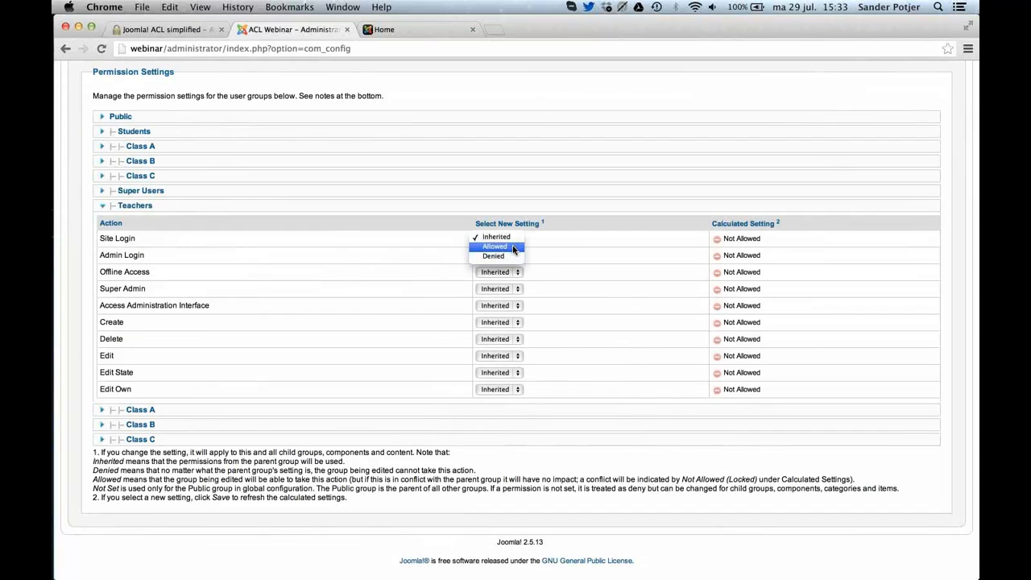
pyautogui.click(514, 246)
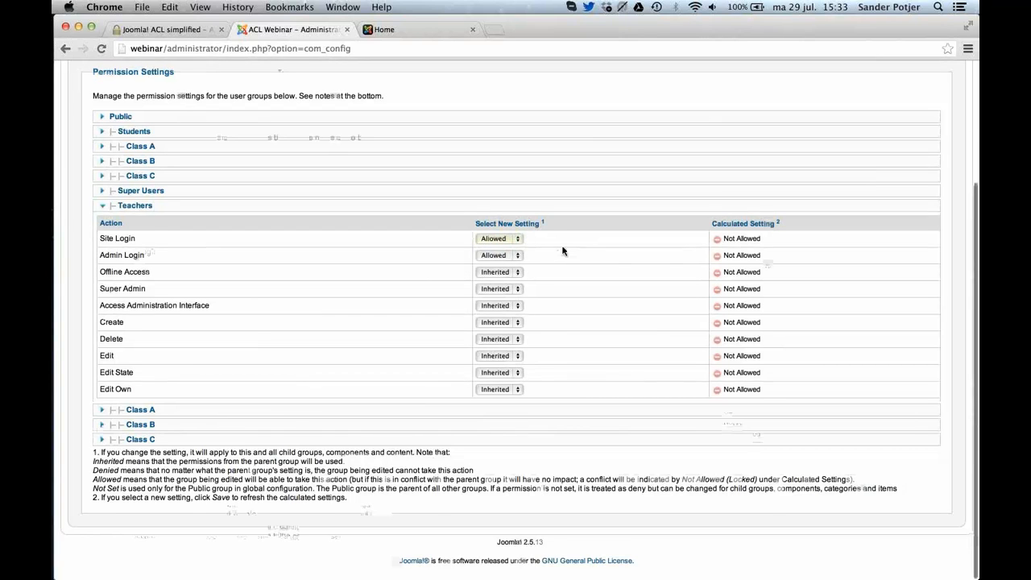
pyautogui.scroll(5, 561, 250)
pyautogui.click(818, 149)
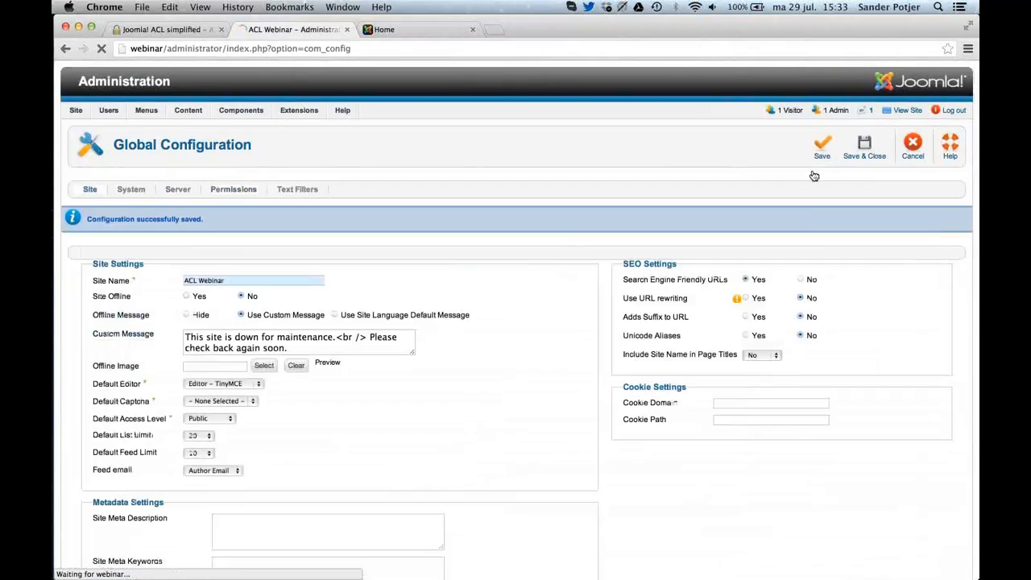
pyautogui.scroll(-3, 798, 278)
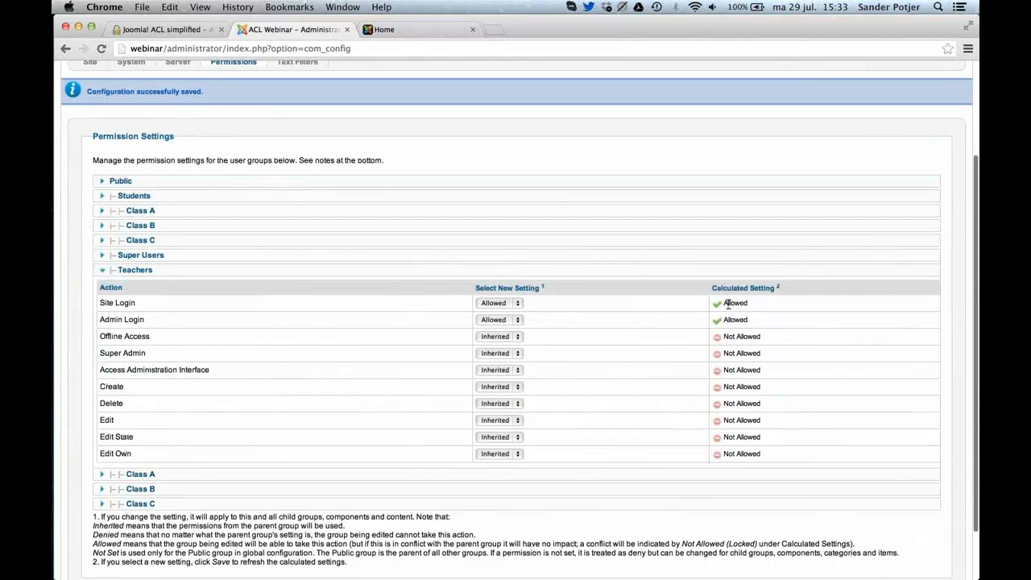
pyautogui.scroll(5, 720, 328)
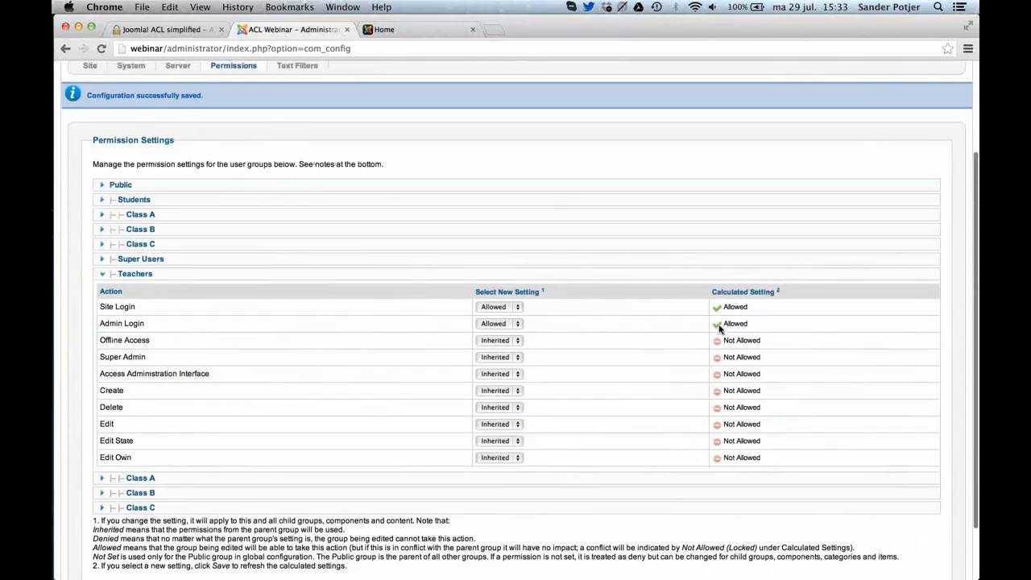
# Switch to Safari and log in to the administration as teacher-a with the account password, without saving the login.
pyautogui.press('super+Tab')
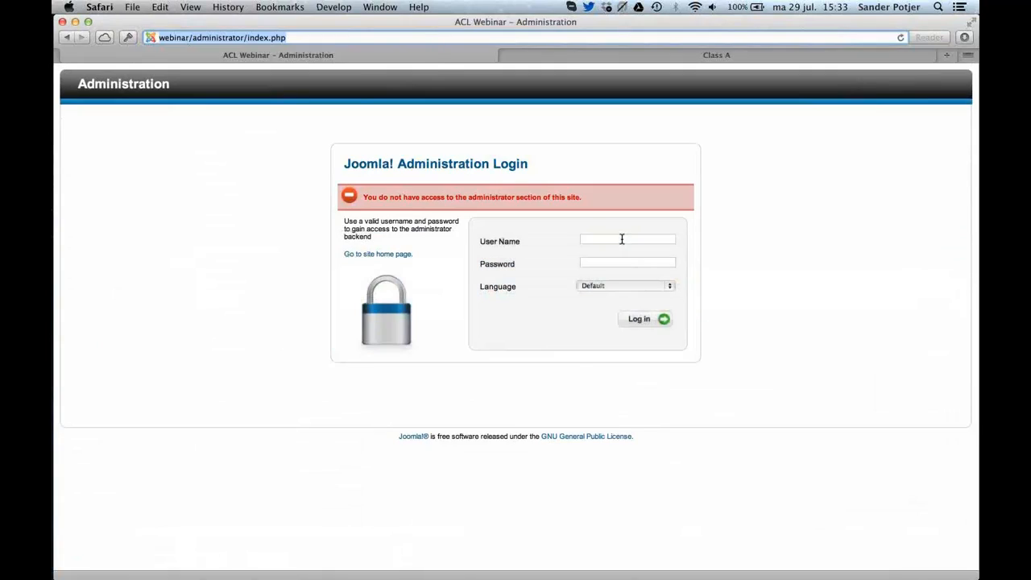
pyautogui.click(620, 240)
pyautogui.write('teach')
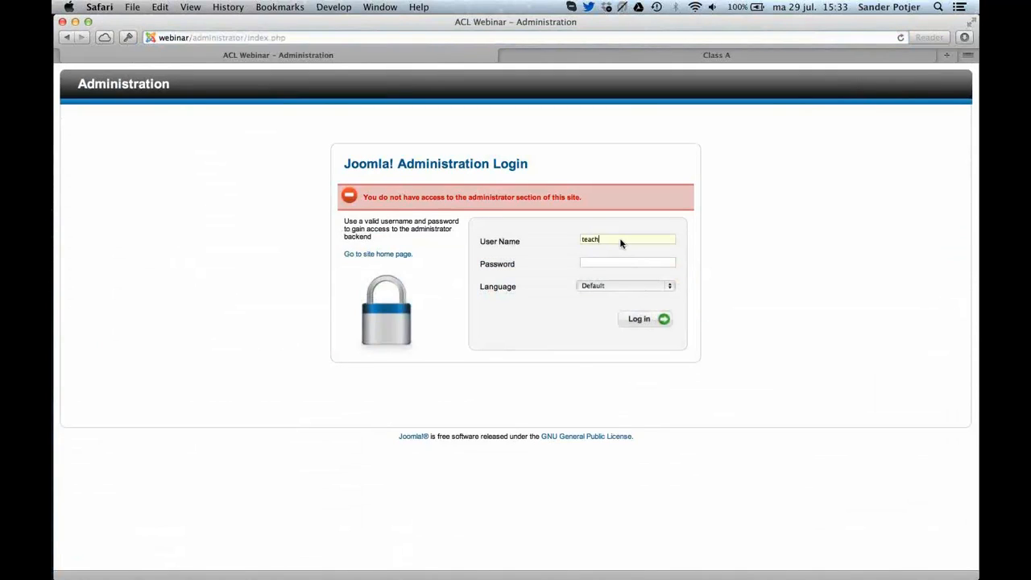
pyautogui.write('er-a')
pyautogui.write('t')
pyautogui.click(633, 316)
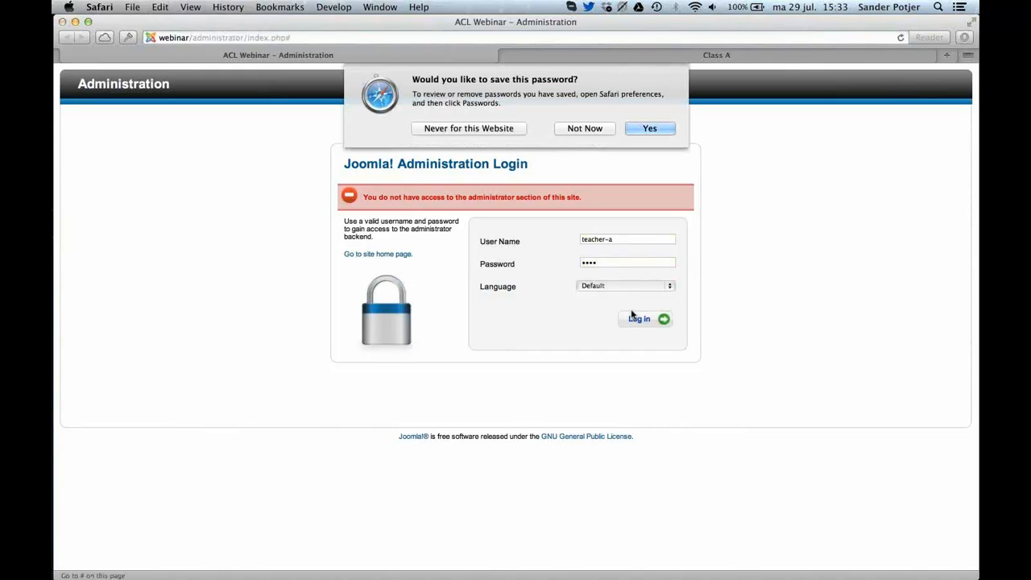
pyautogui.click(573, 155)
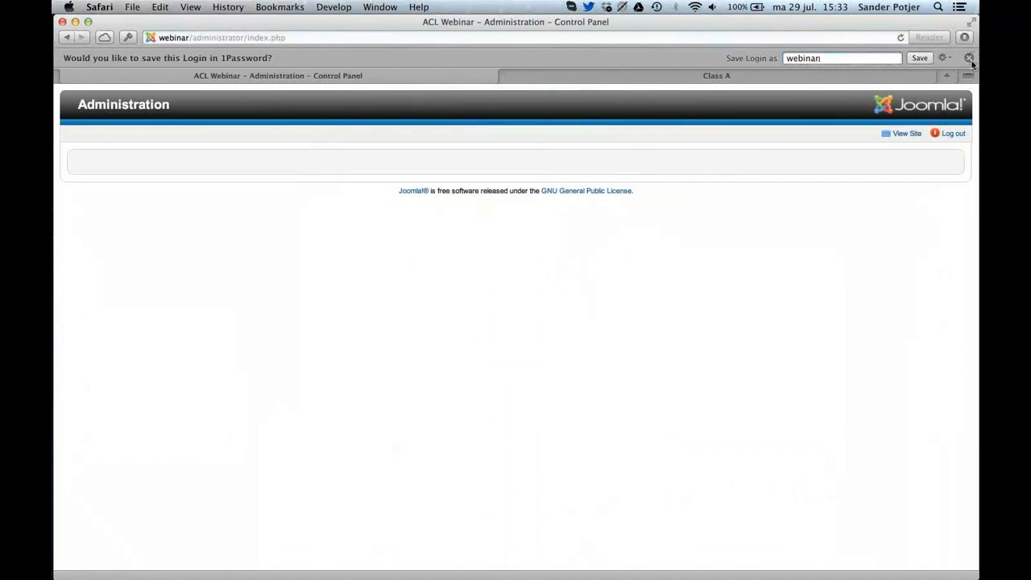
pyautogui.click(970, 58)
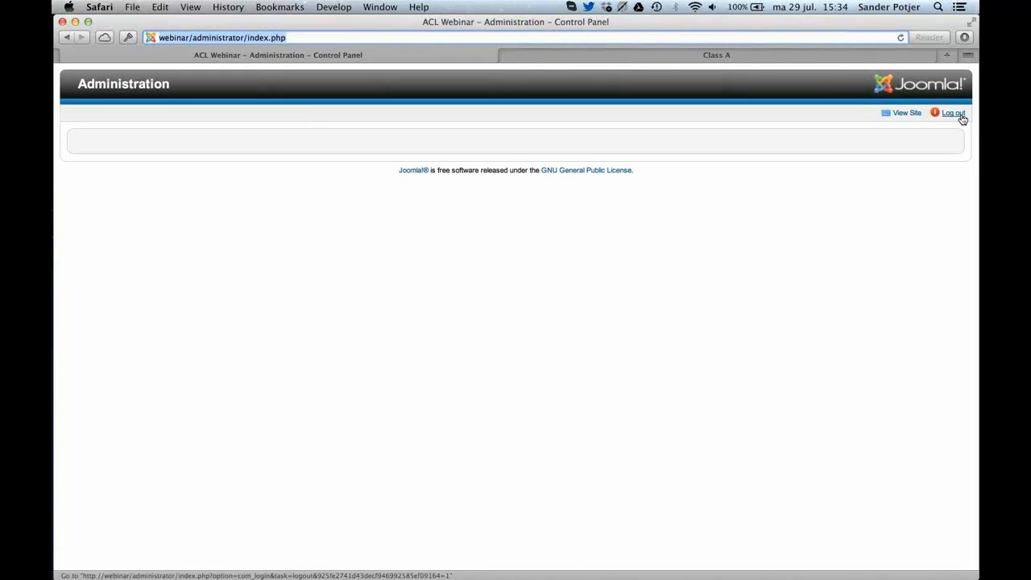
# Switch to Chrome and open the Special viewing access level for editing.
pyautogui.press('super+Tab')
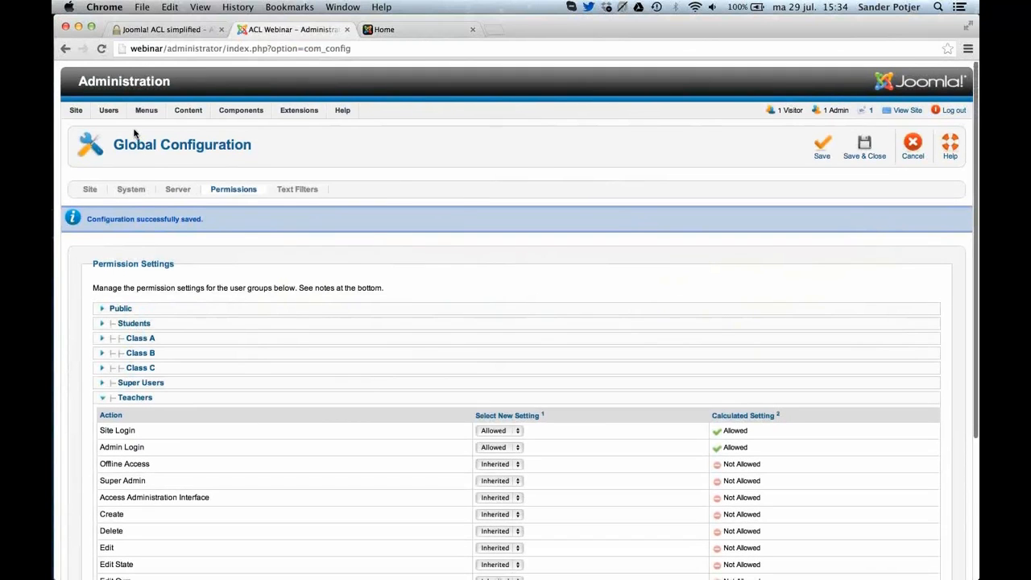
pyautogui.moveTo(182, 117)
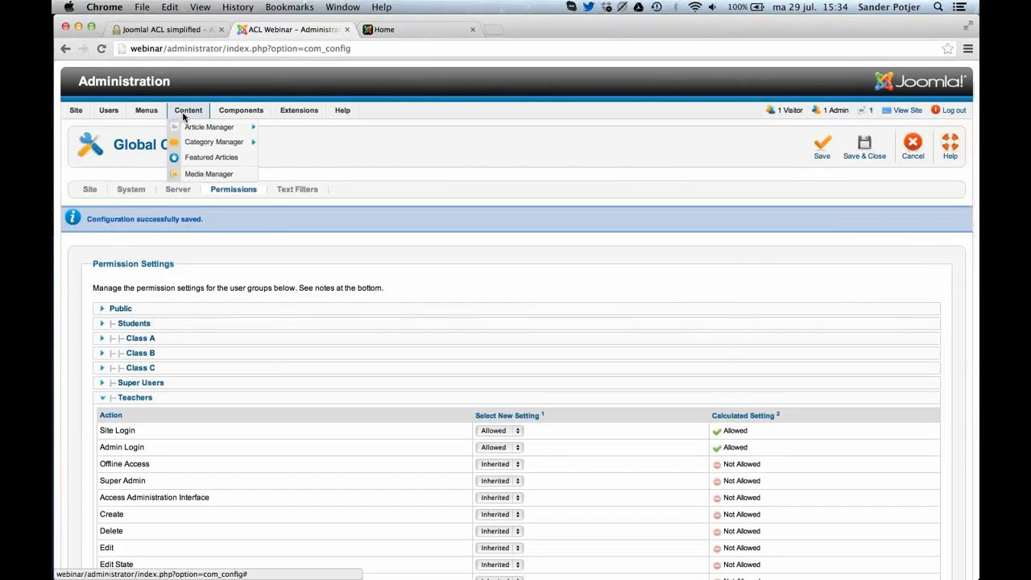
pyautogui.press('super+Tab')
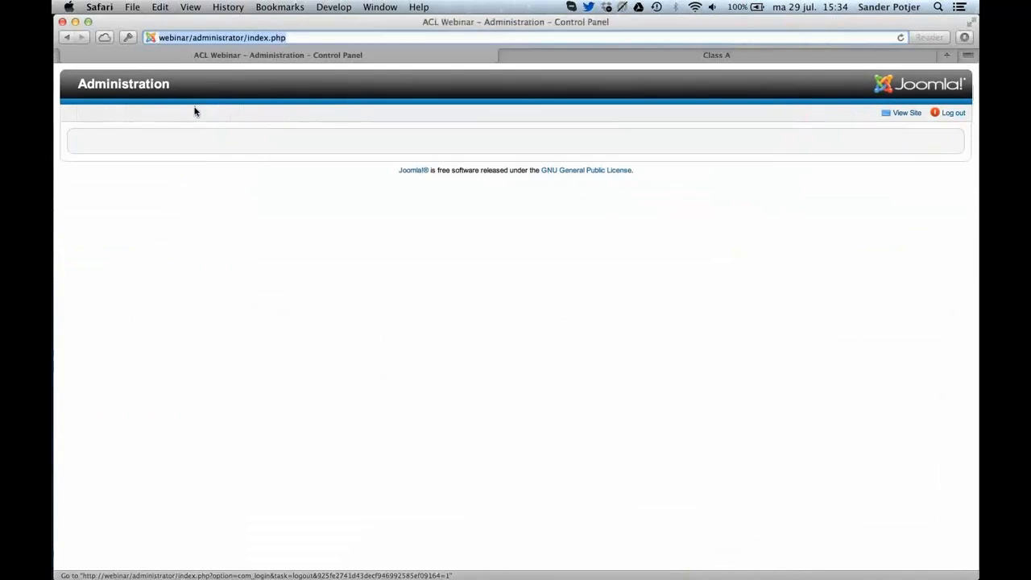
pyautogui.press('super+Tab')
pyautogui.moveTo(108, 111)
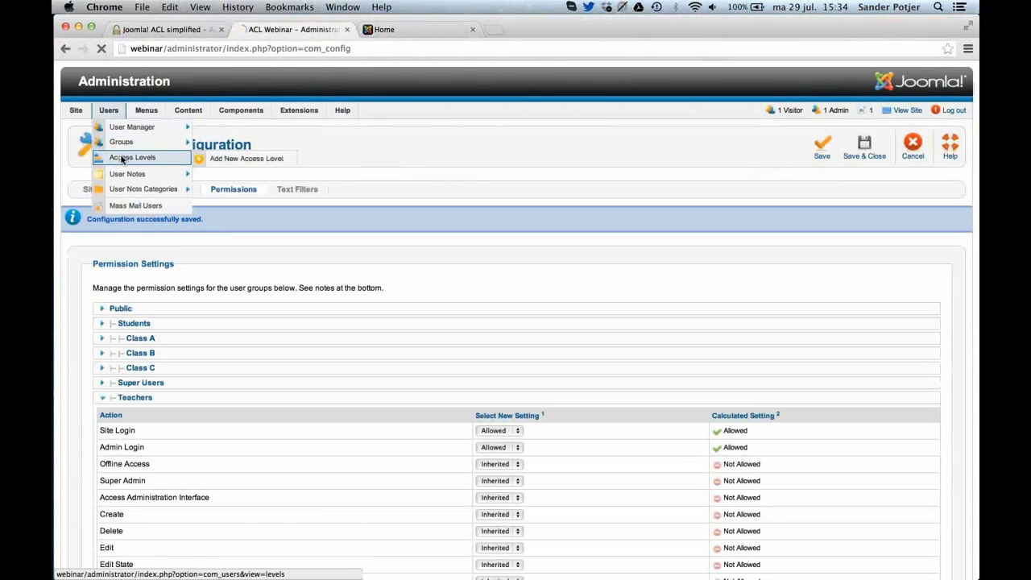
pyautogui.click(121, 159)
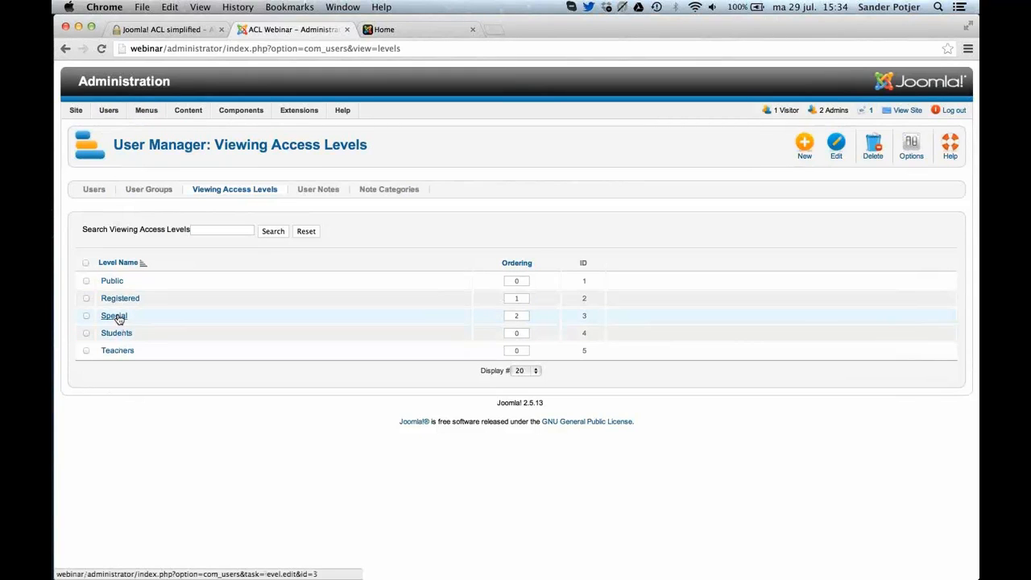
pyautogui.click(114, 317)
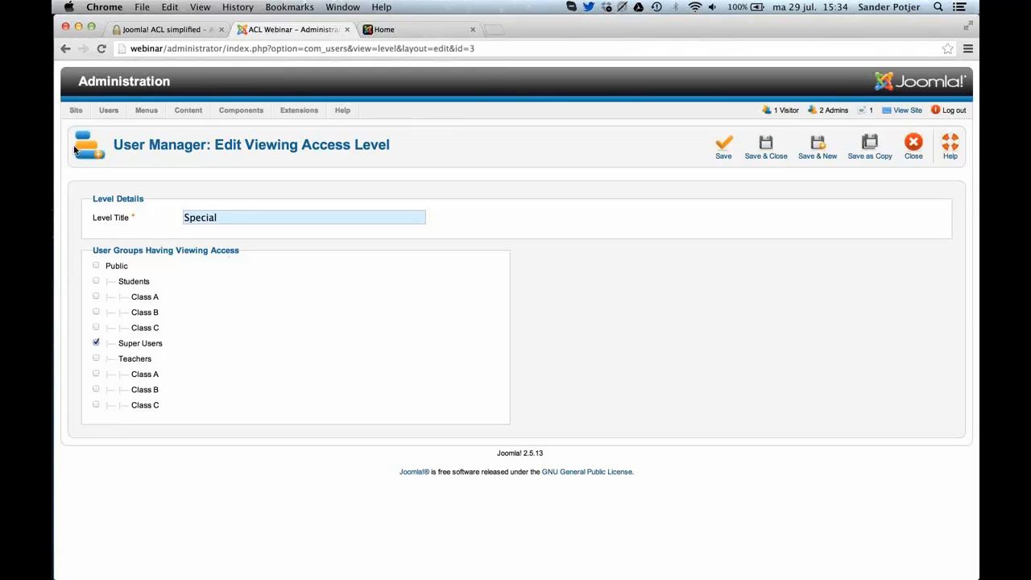
# Give the Teachers group viewing access in the Special level, rename the level Backend, and save and close it.
pyautogui.click(133, 362)
pyautogui.moveTo(235, 217); pyautogui.dragTo(131, 207)
pyautogui.write('Backend')
pyautogui.click(758, 151)
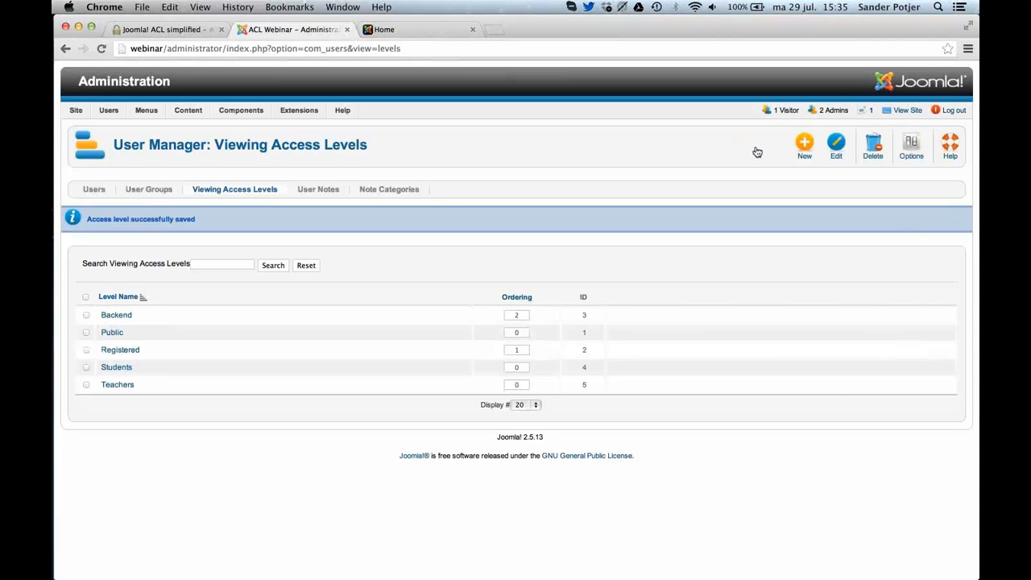
# In Safari, log out of the administration and log back in as teacher-a with the account password to check the available menus.
pyautogui.press('super+Tab')
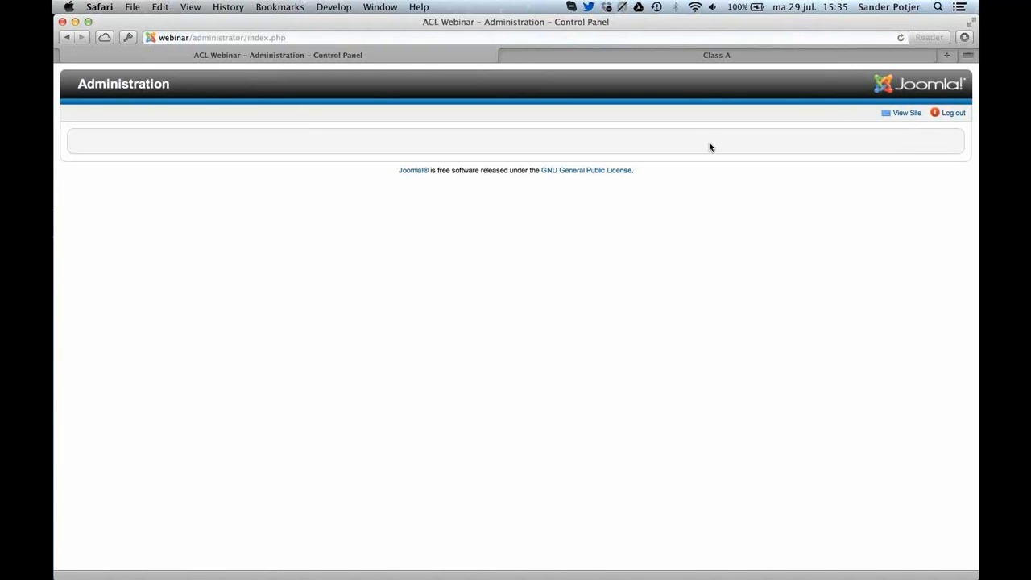
pyautogui.click(948, 114)
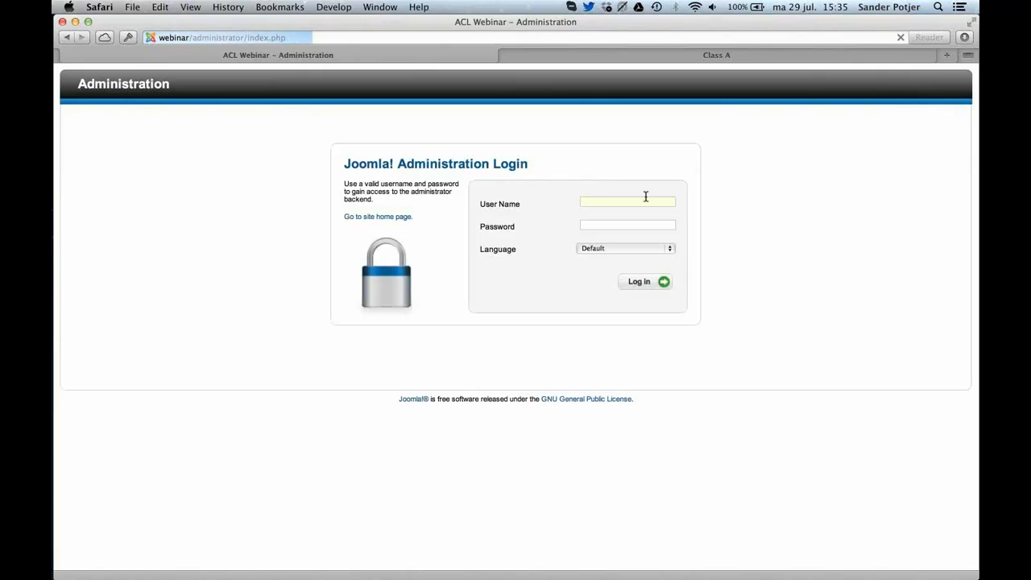
pyautogui.write('teacher-a')
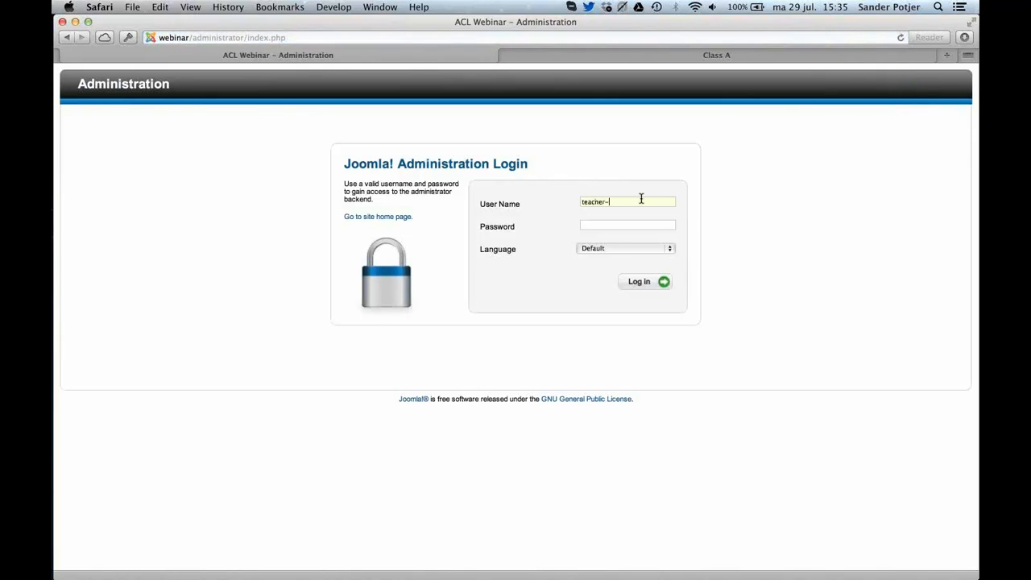
pyautogui.press('Tab')
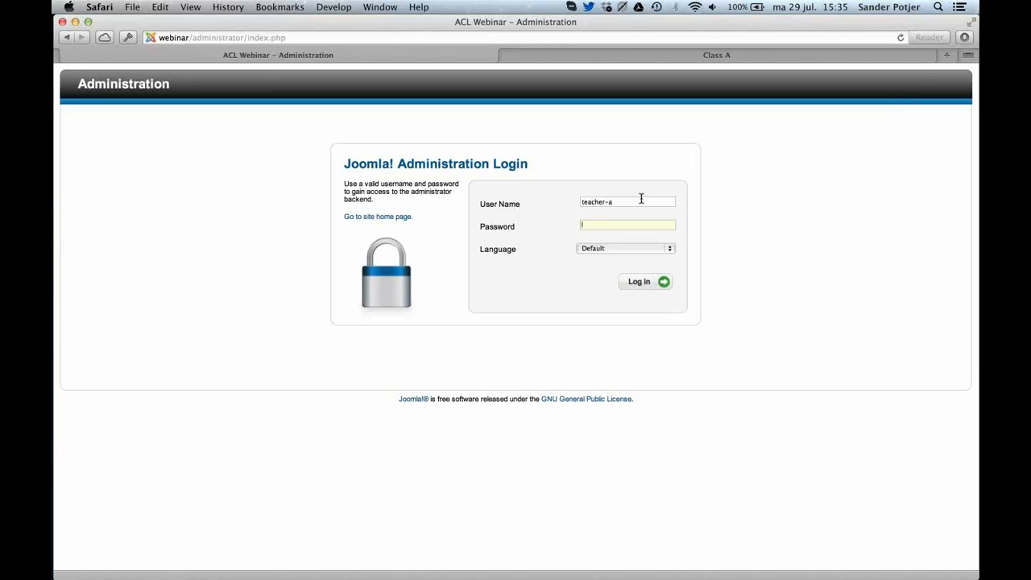
pyautogui.write('test')
pyautogui.click(639, 282)
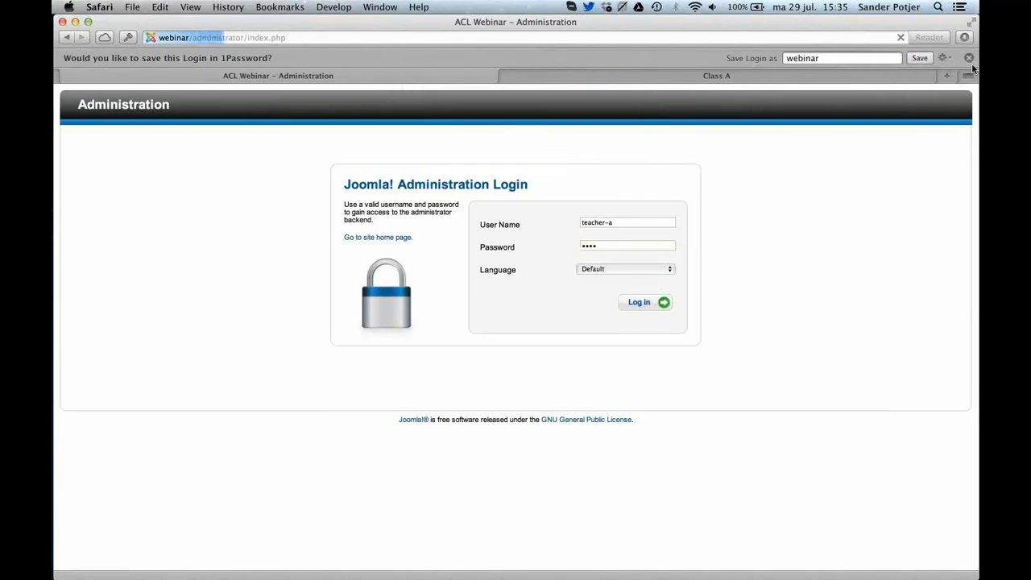
pyautogui.click(970, 58)
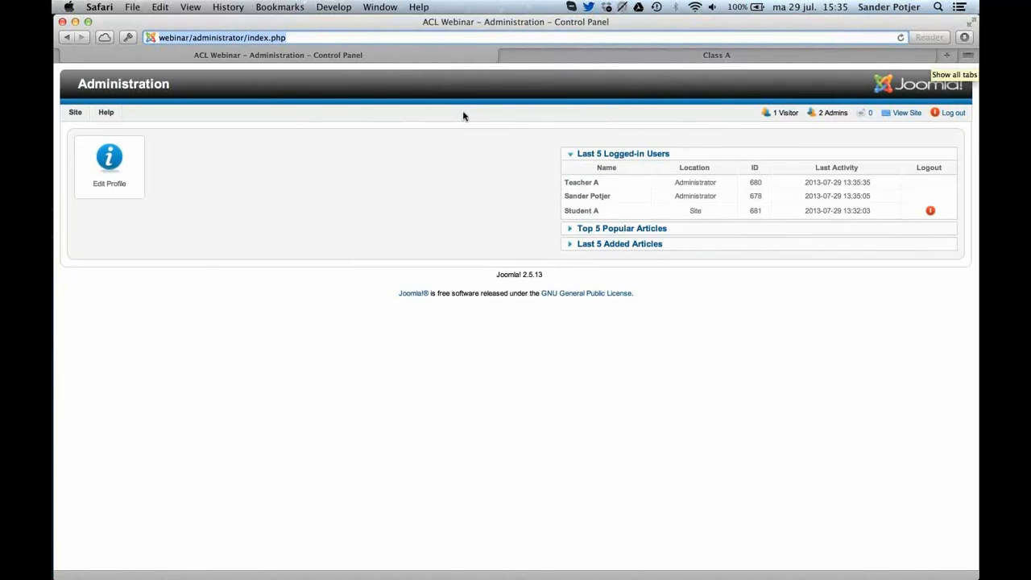
pyautogui.moveTo(82, 113)
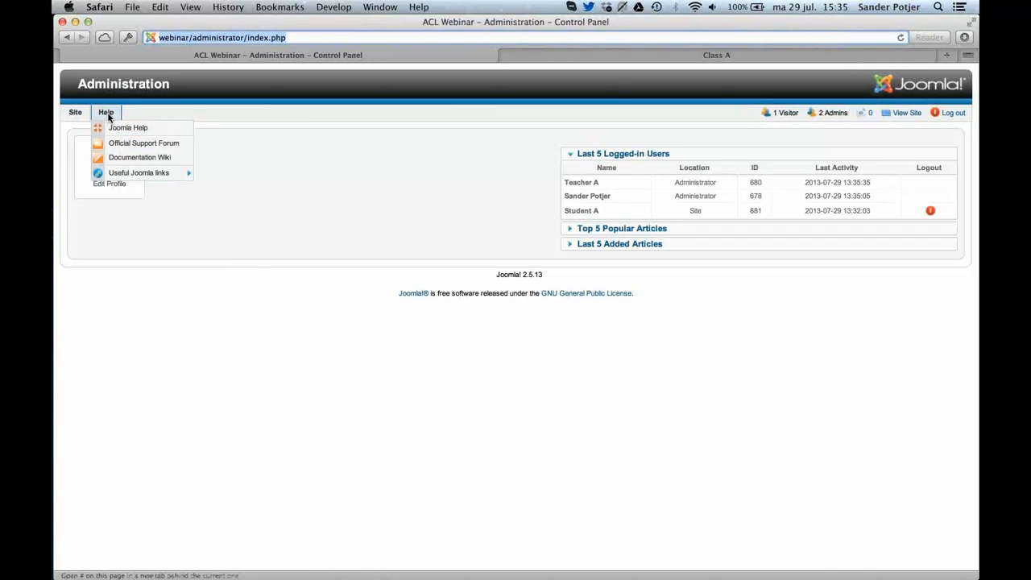
# Switch to Chrome, filter the Module Manager to Administrator modules and open the Admin Menu module for editing.
pyautogui.press('super+Tab')
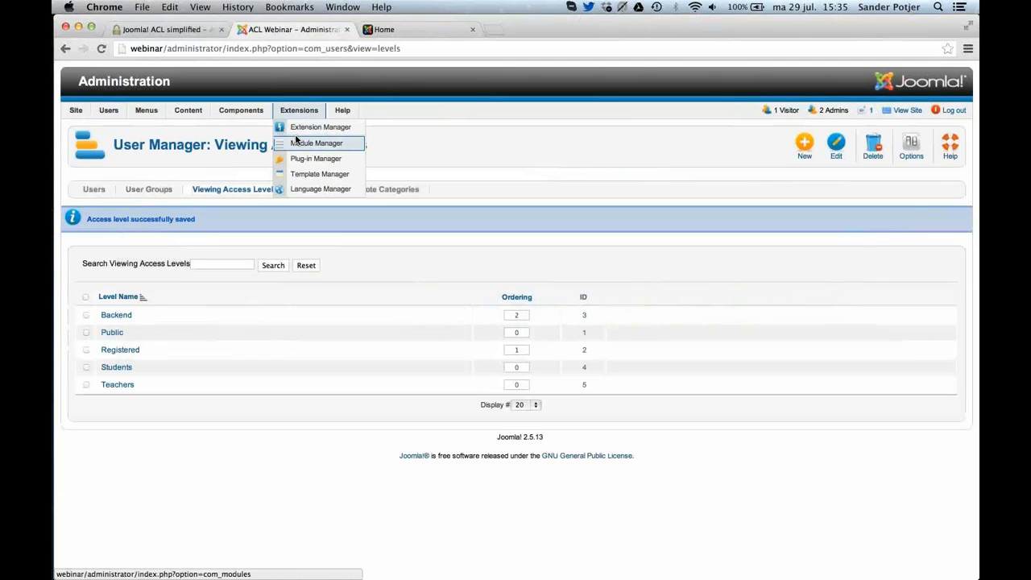
pyautogui.click(296, 141)
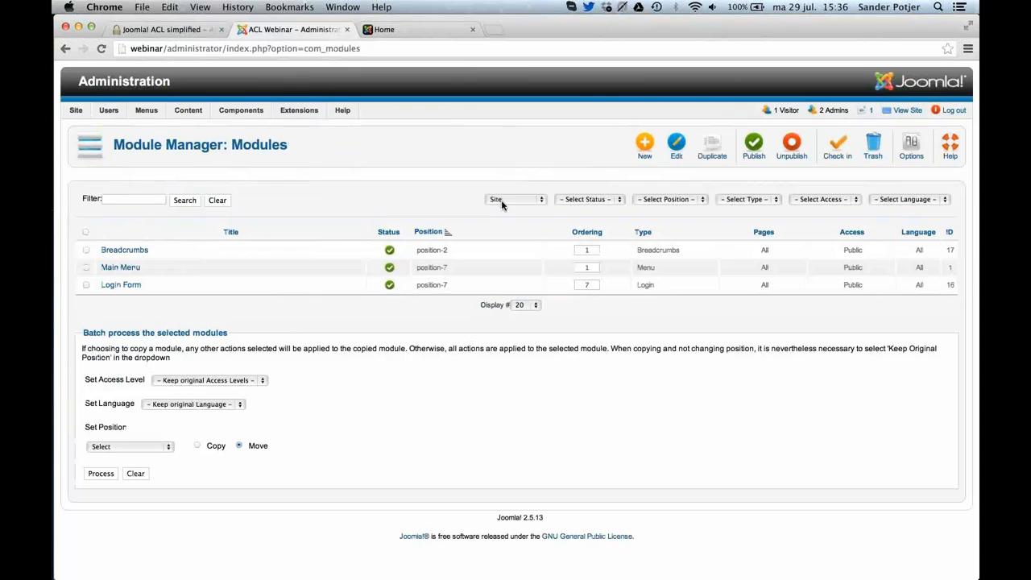
pyautogui.click(502, 204)
pyautogui.click(509, 206)
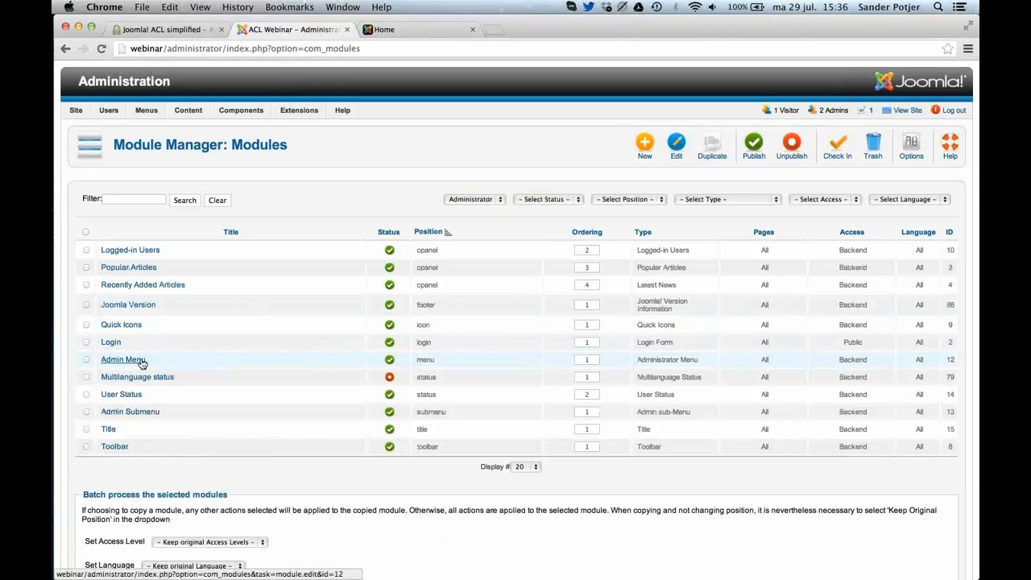
pyautogui.click(142, 363)
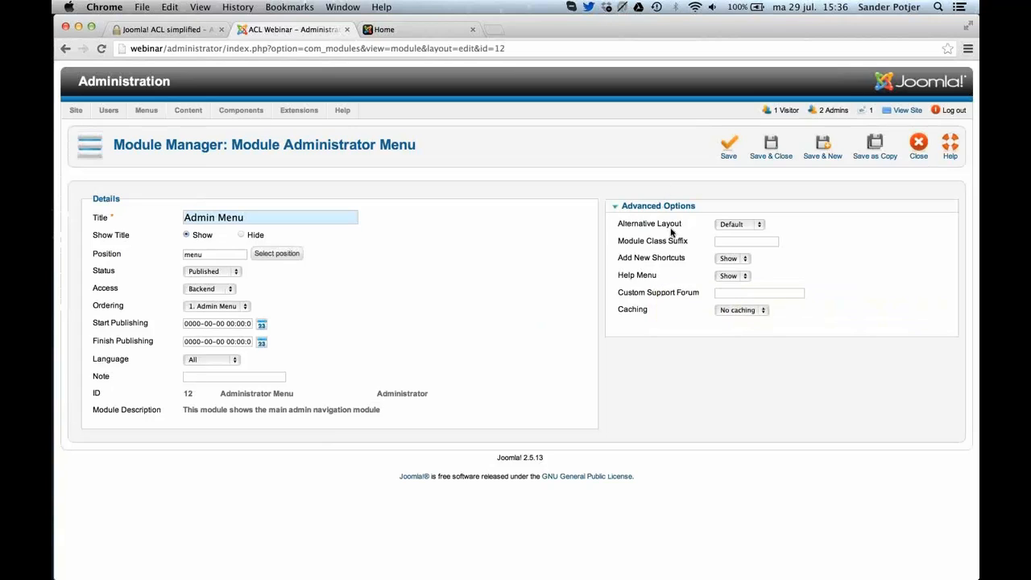
# Set the Admin Menu module's Help Menu option to Hide, and save and close the module.
pyautogui.click(739, 276)
pyautogui.click(729, 265)
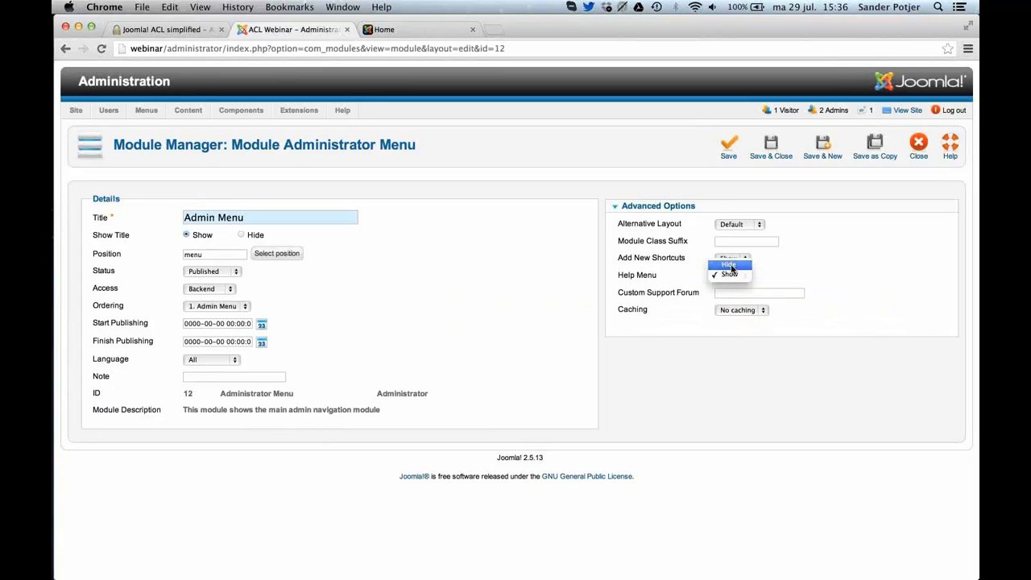
pyautogui.click(792, 156)
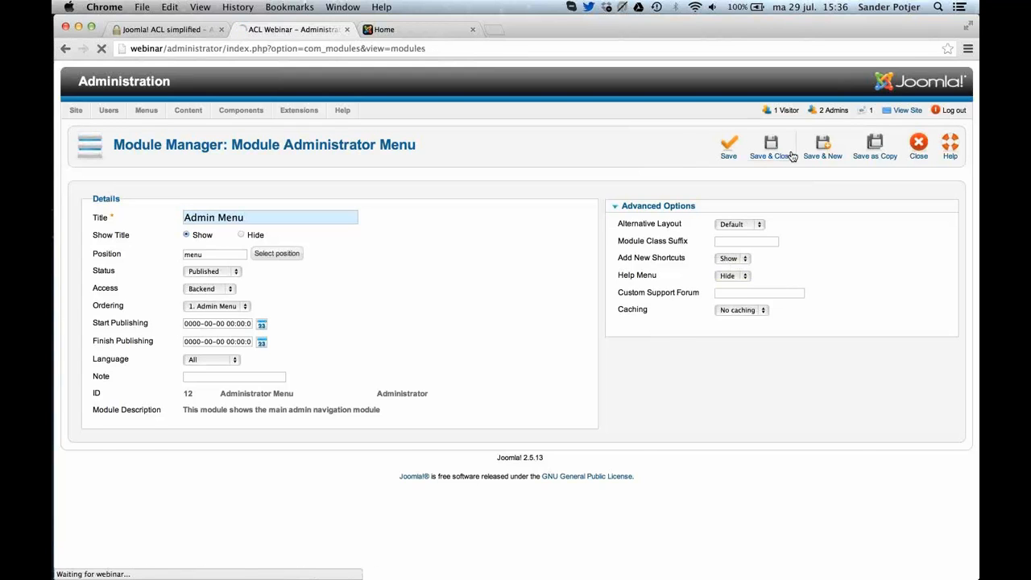
# Switch to Safari and review the teacher's control panel, including the logged-in users, popular articles and added articles lists.
pyautogui.press('super+Tab')
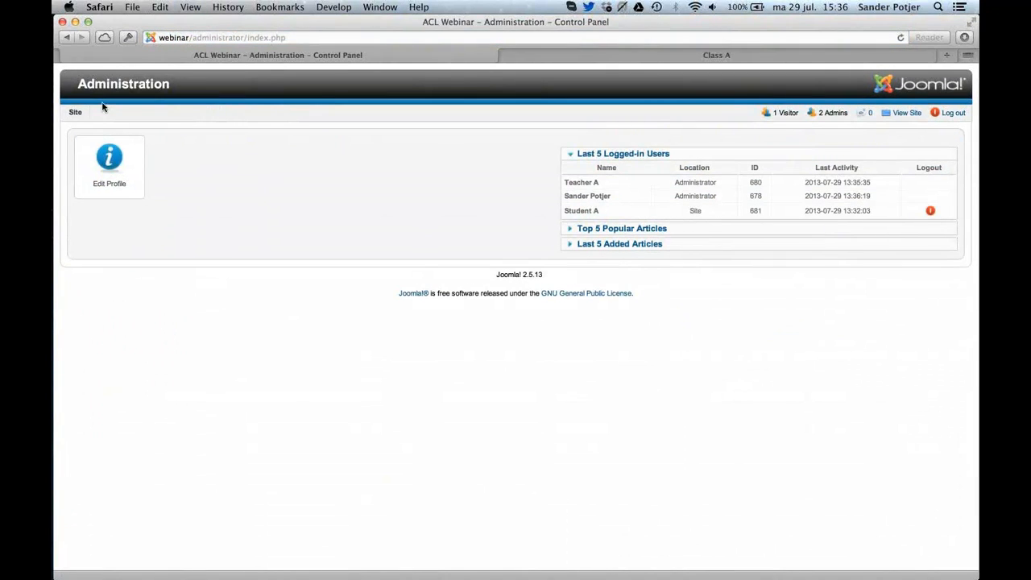
pyautogui.click(600, 153)
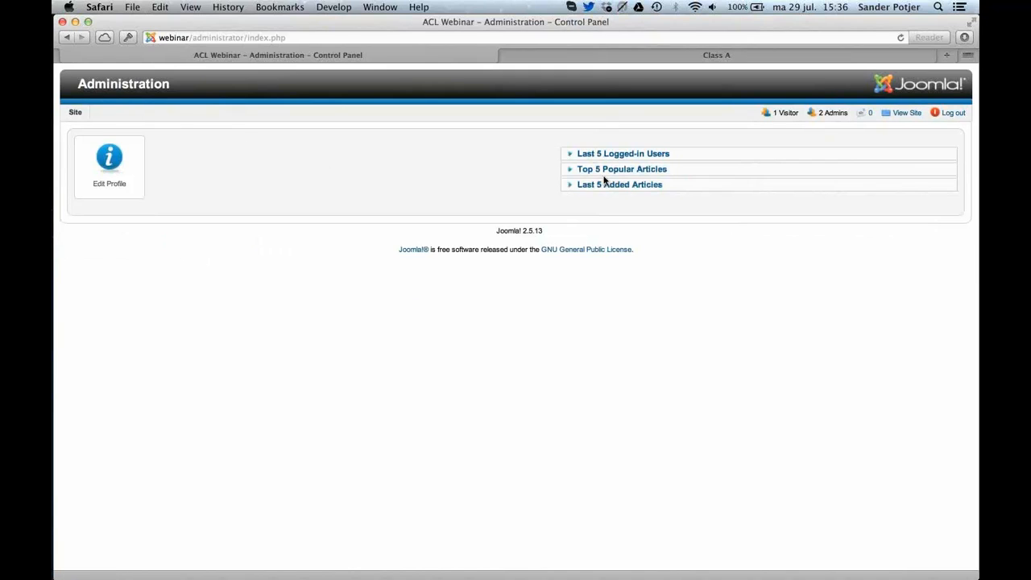
pyautogui.click(605, 171)
pyautogui.click(609, 212)
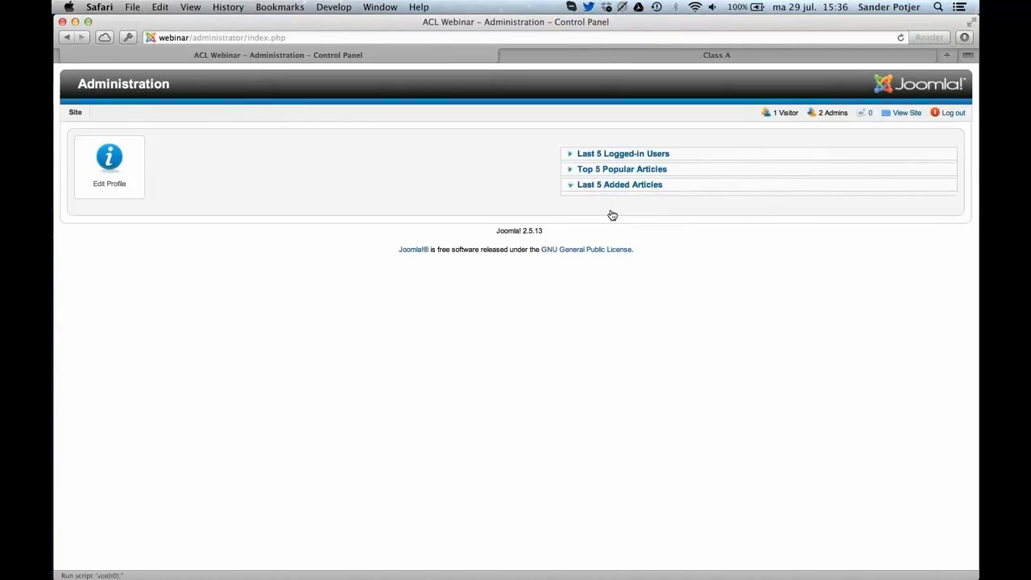
pyautogui.click(588, 154)
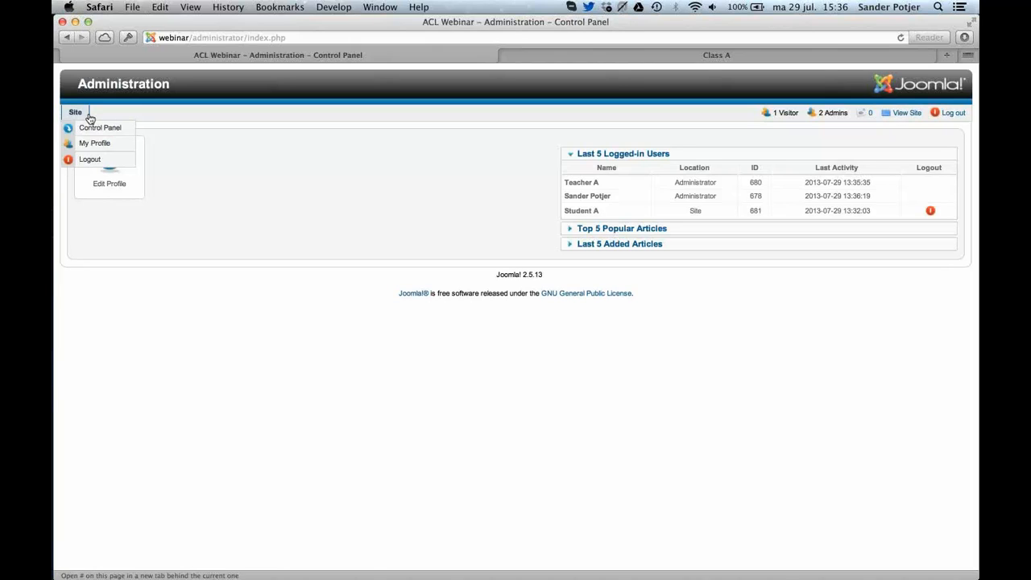
# Switch to Chrome and open the Teachers group's permissions in the Article Manager options.
pyautogui.press('super+Tab')
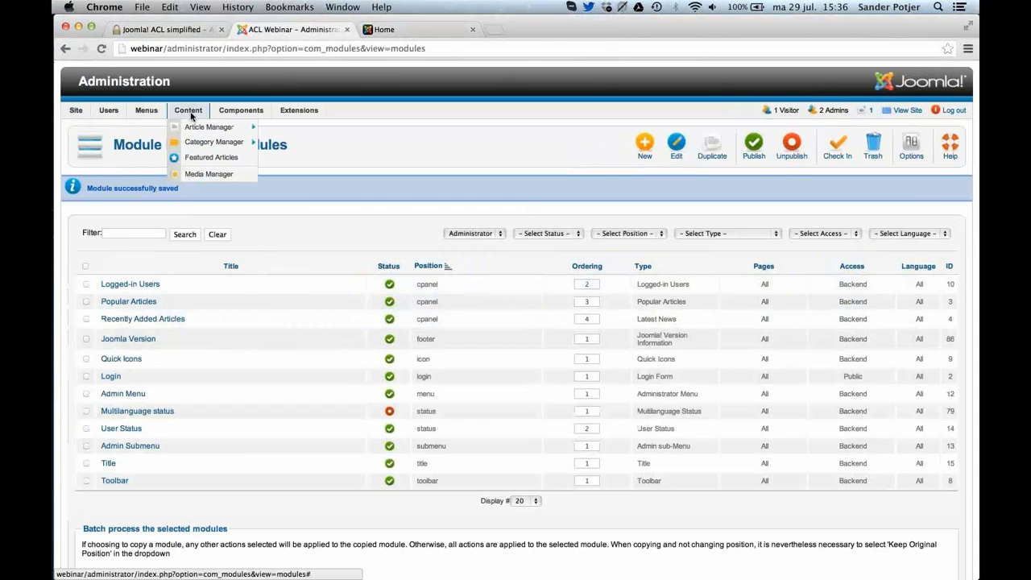
pyautogui.click(194, 129)
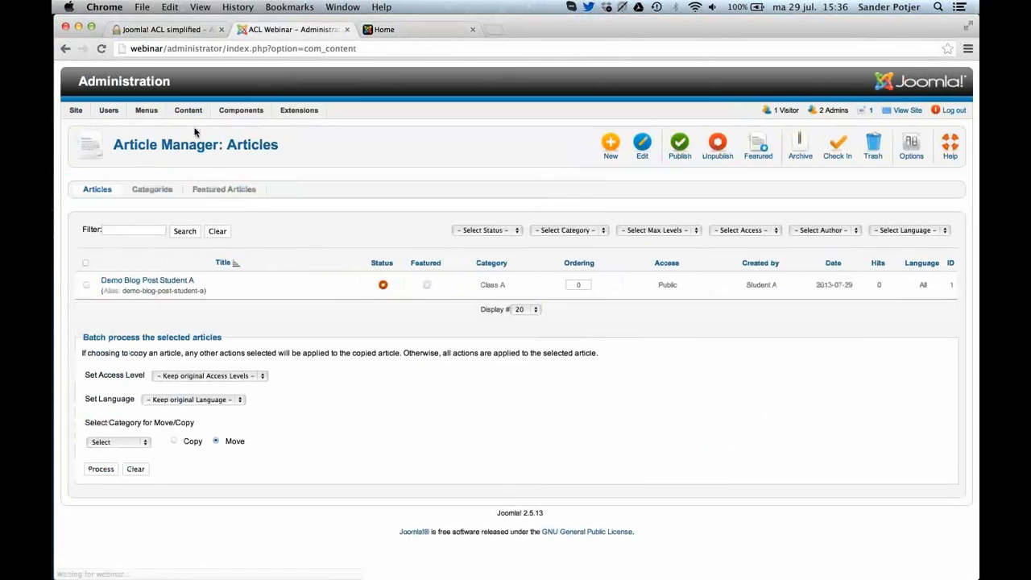
pyautogui.click(918, 152)
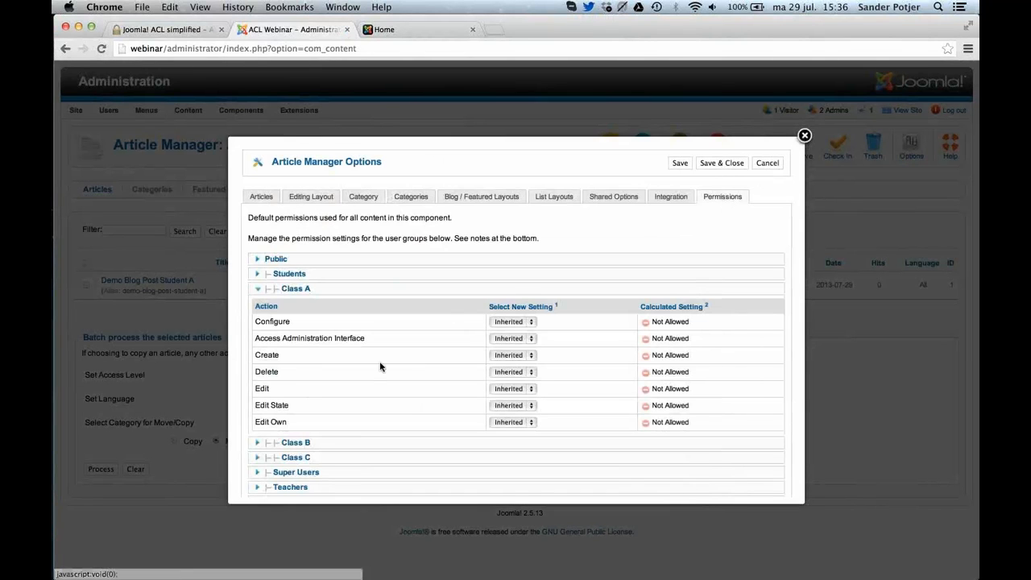
pyautogui.scroll(-2, 380, 367)
pyautogui.scroll(-1, 379, 367)
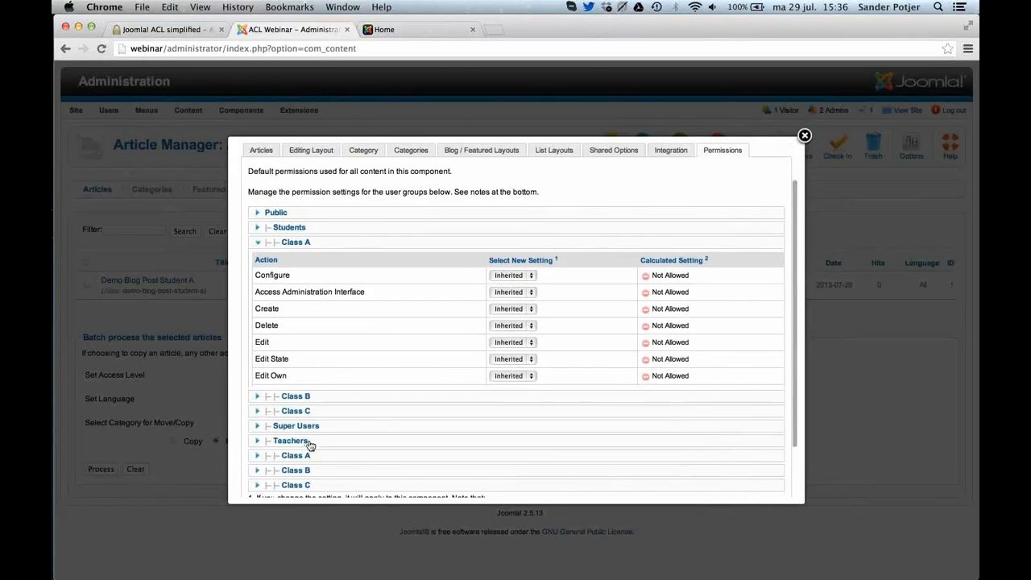
pyautogui.click(341, 442)
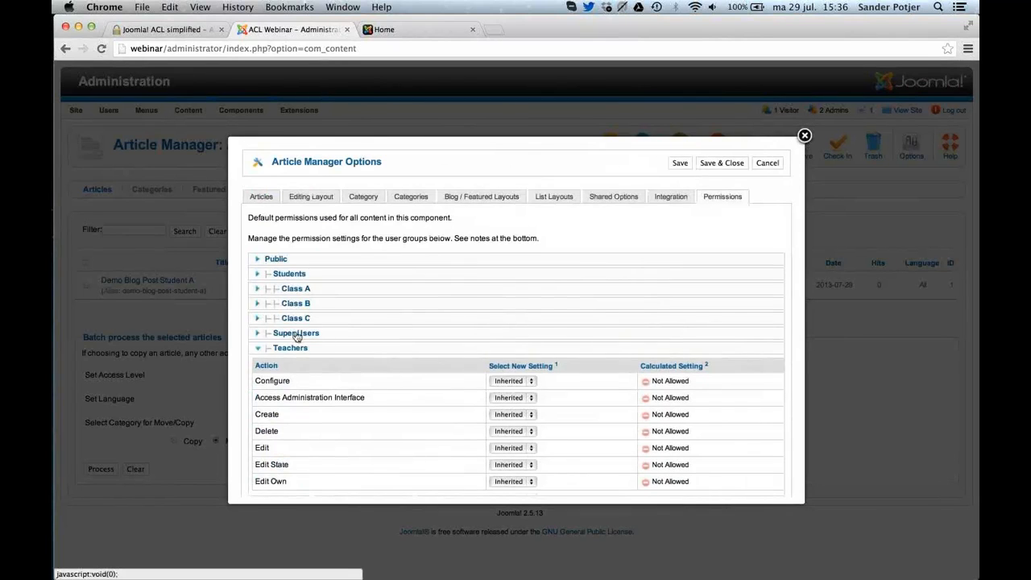
pyautogui.scroll(-3, 295, 336)
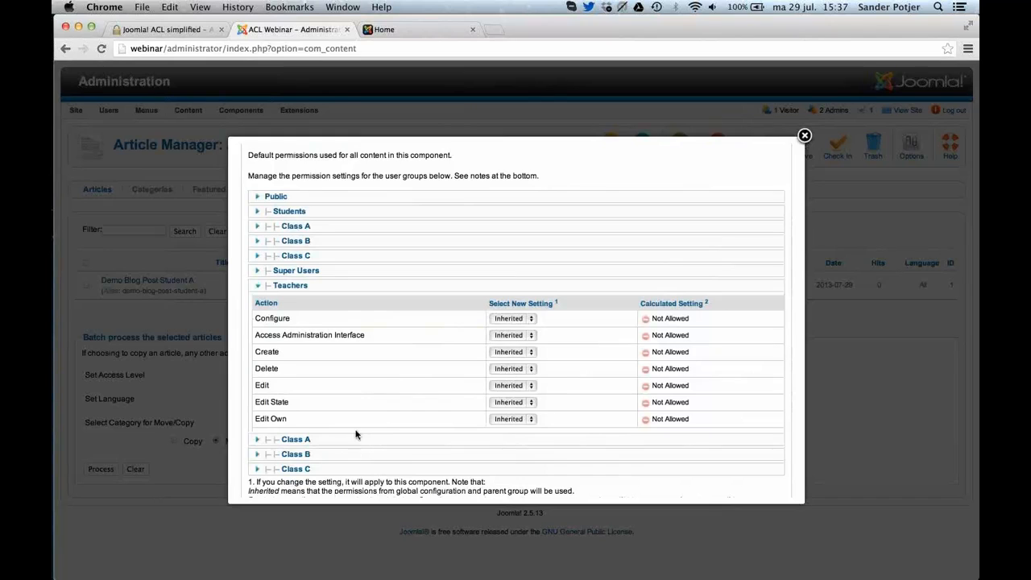
# Set Access Administration Interface to Allowed for the Teachers group, and save and close the Article Manager options.
pyautogui.click(516, 336)
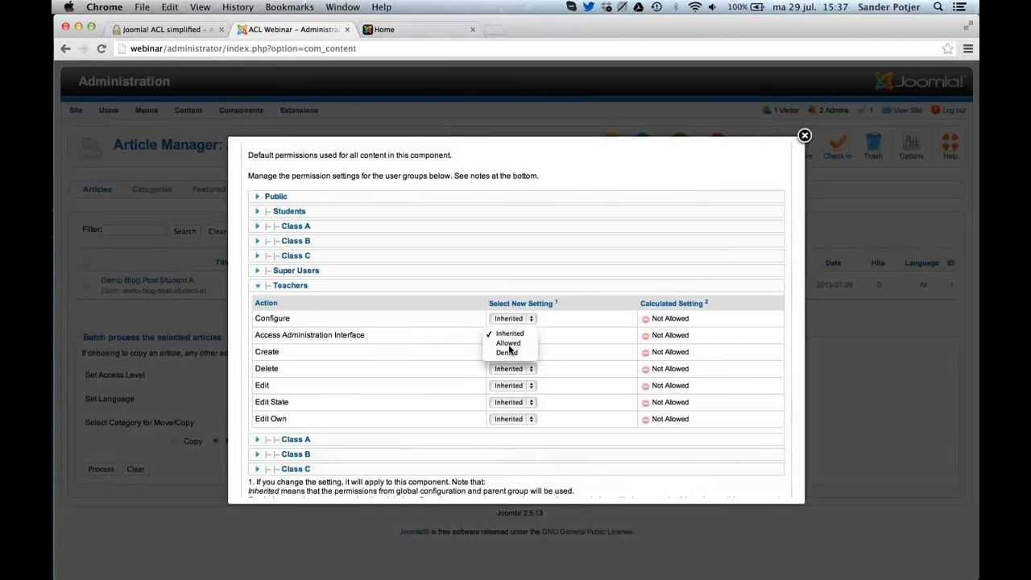
pyautogui.click(509, 345)
pyautogui.moveTo(319, 340)
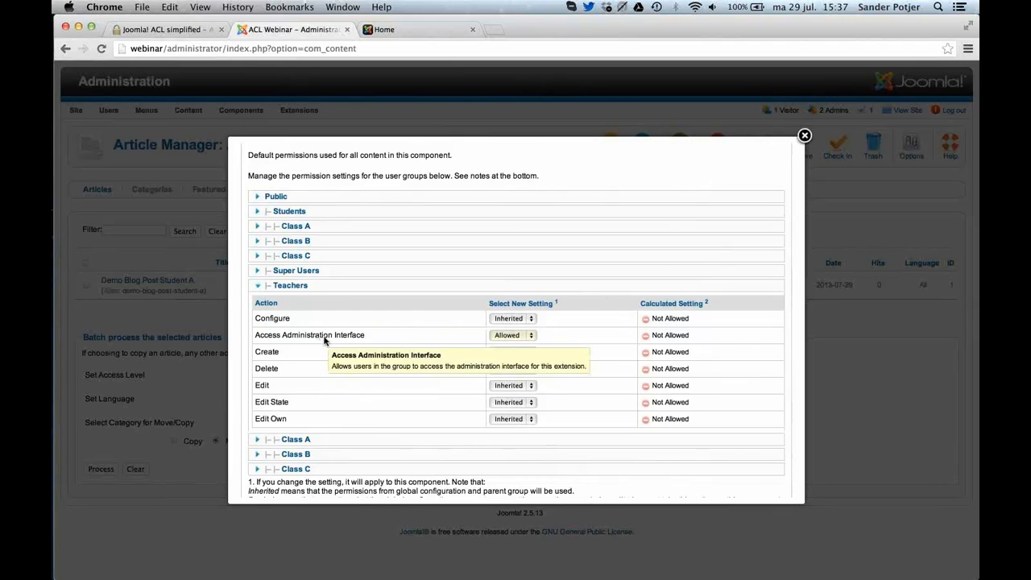
pyautogui.scroll(3, 505, 339)
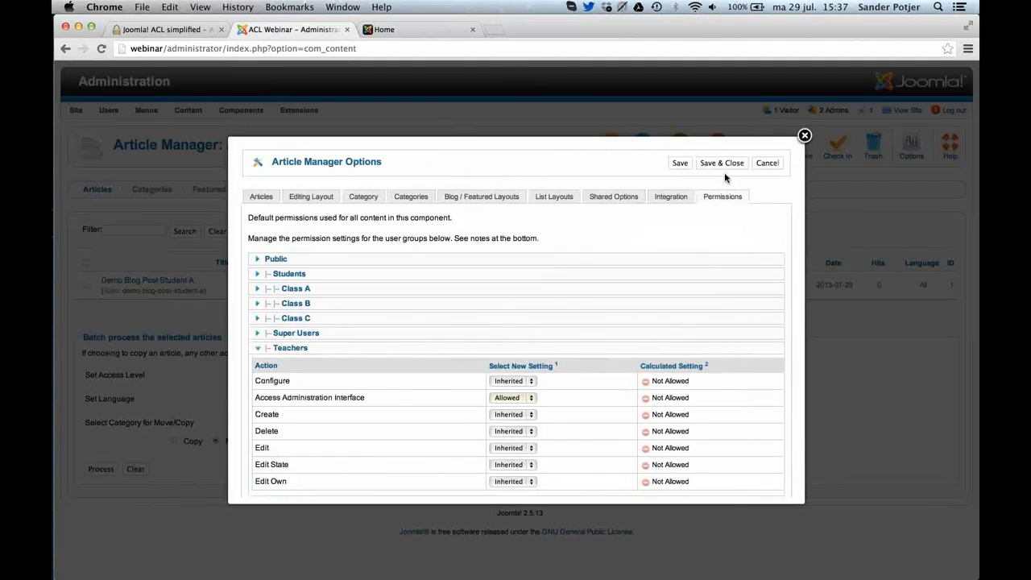
pyautogui.click(723, 166)
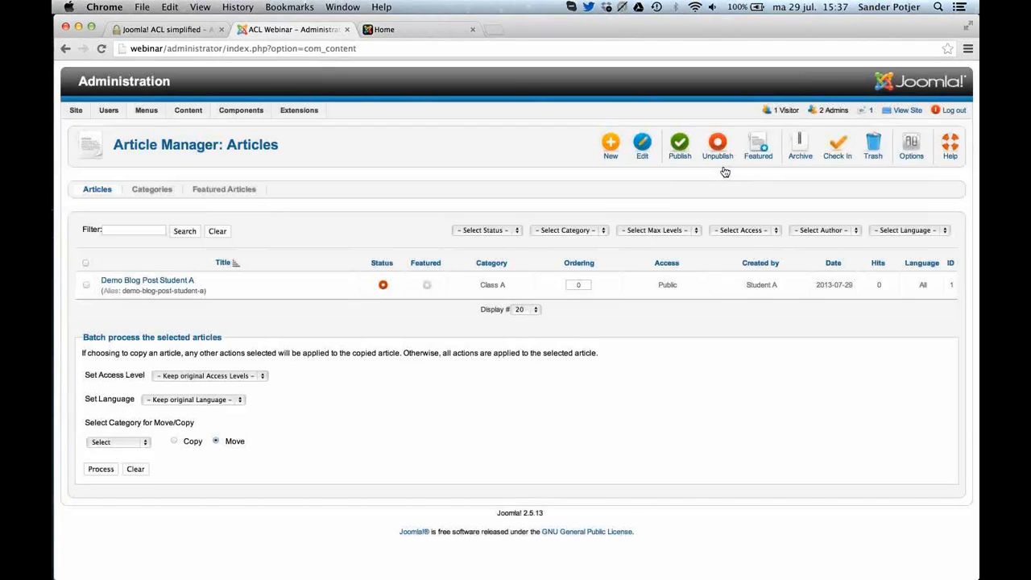
# Switch to Safari, reload the teacher's control panel and open the Article Manager to check the available actions.
pyautogui.press('super+Tab')
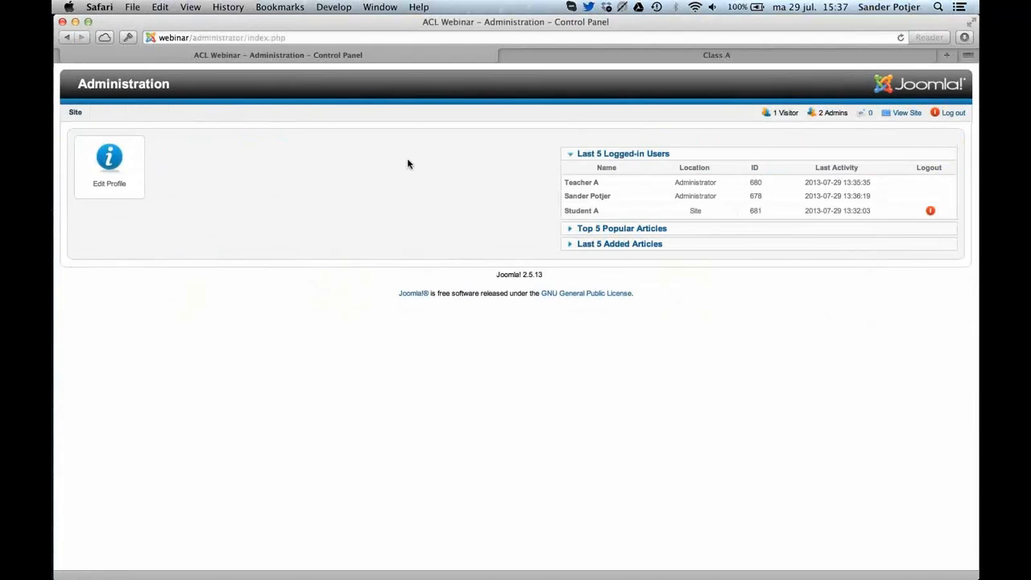
pyautogui.press('super+r')
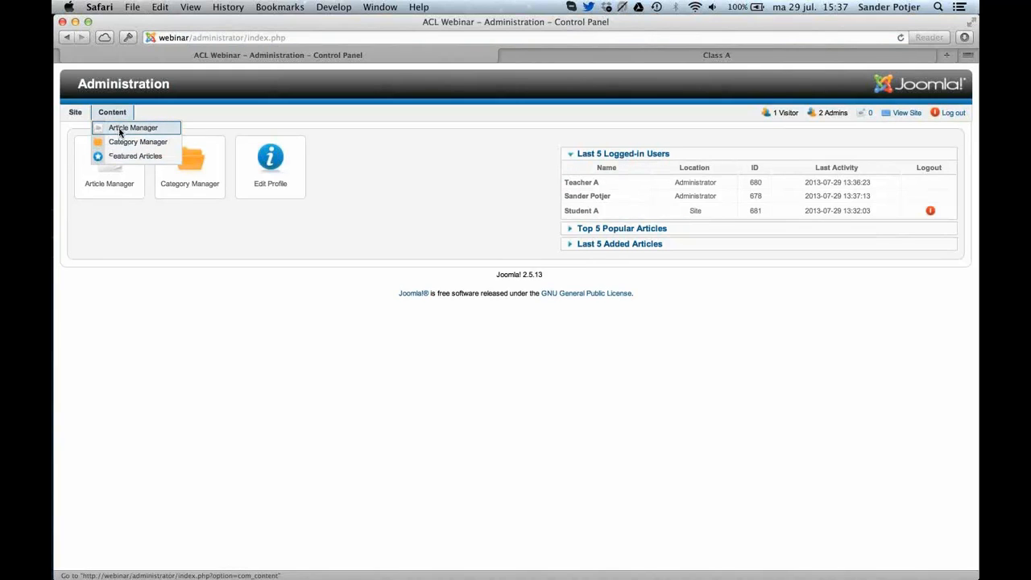
pyautogui.click(121, 129)
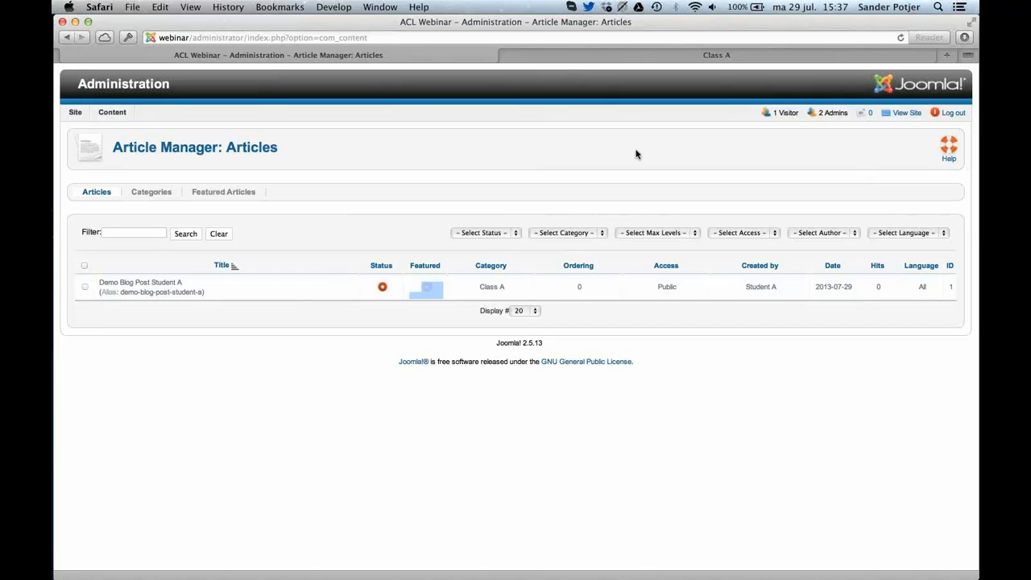
pyautogui.press('super+Tab')
pyautogui.press('Escape')
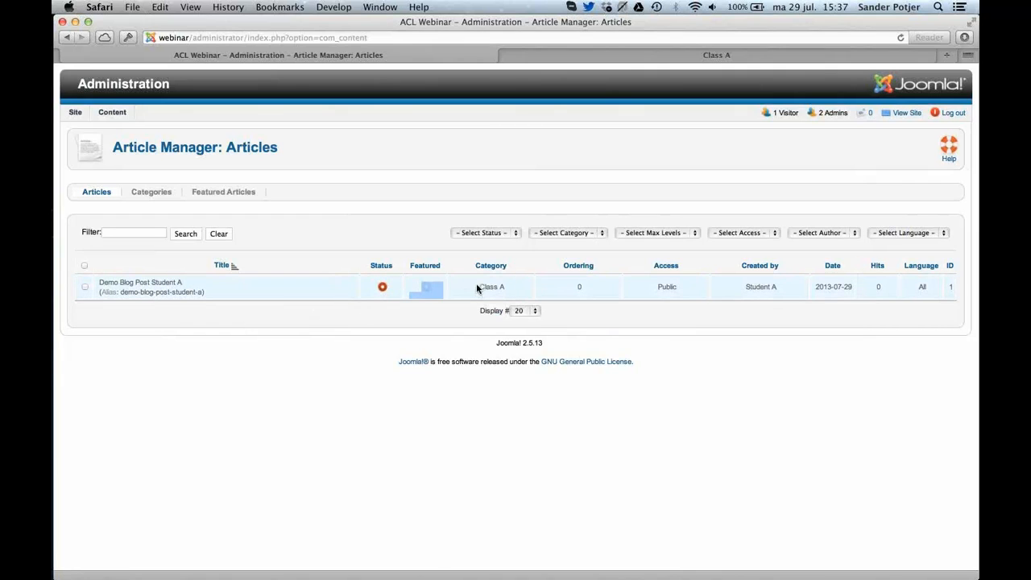
# Switch to Chrome, open the Class A article category and show the permissions of the Class A group under Teachers.
pyautogui.press('super+Tab')
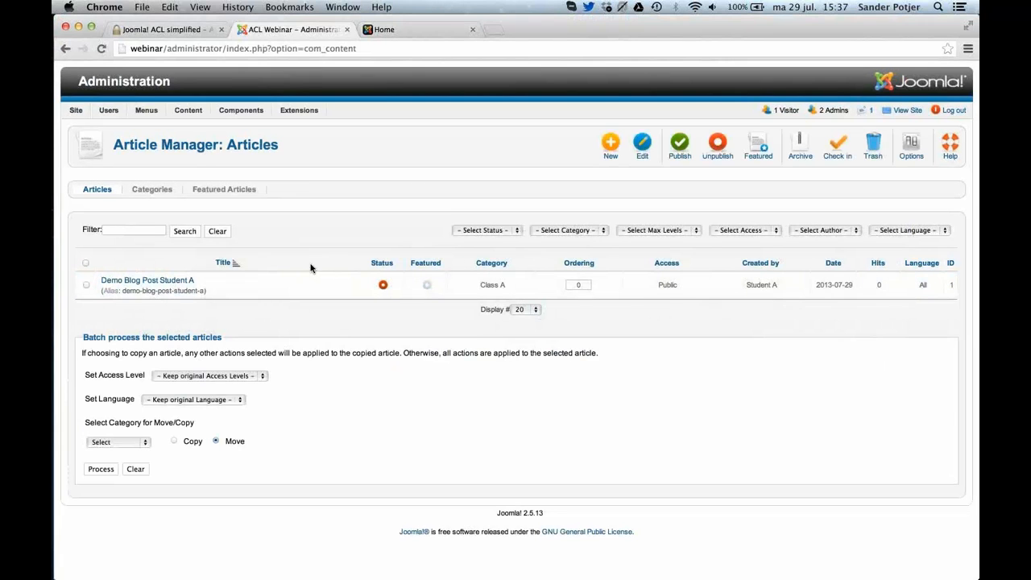
pyautogui.click(169, 190)
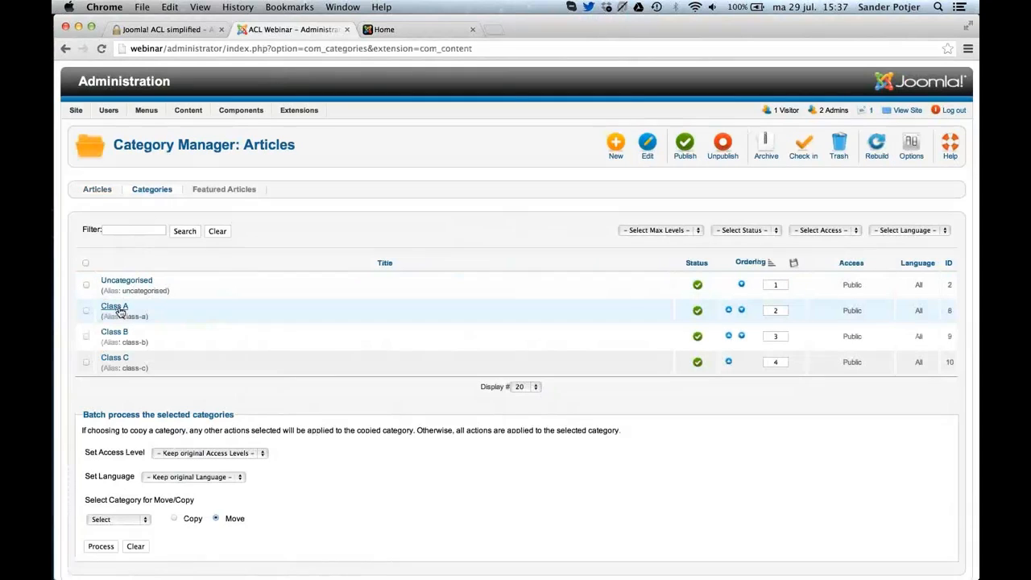
pyautogui.click(117, 309)
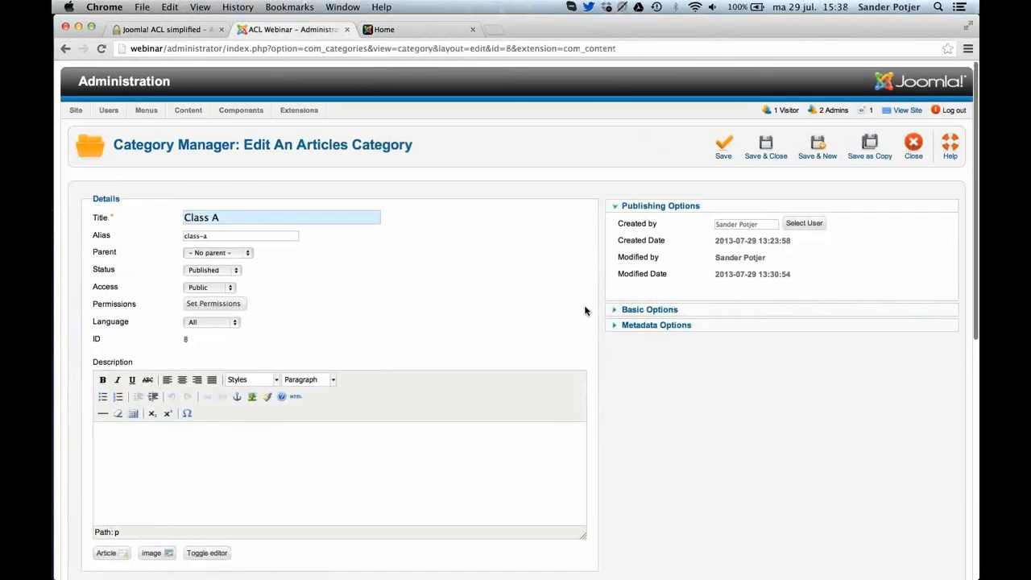
pyautogui.scroll(-10, 586, 311)
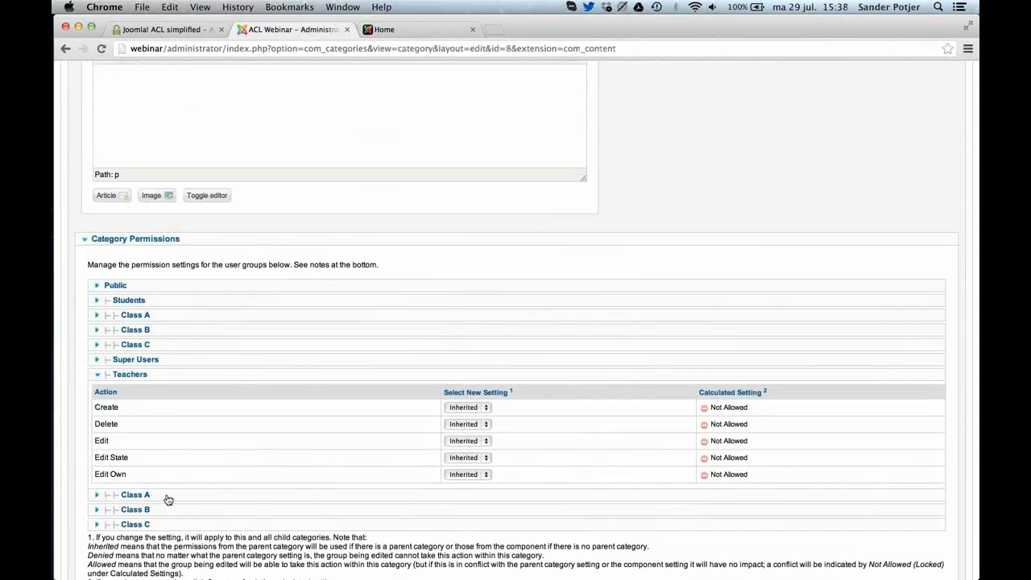
pyautogui.click(167, 500)
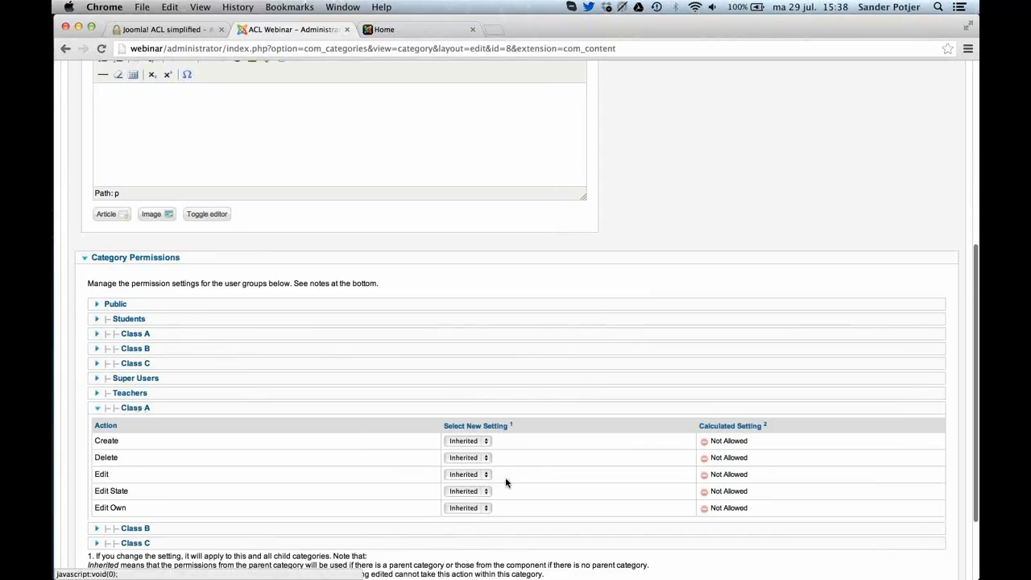
# Set Create, Delete, Edit, Edit State and Edit Own to Allowed for the Teachers' Class A group, and save and close the category.
pyautogui.click(473, 442)
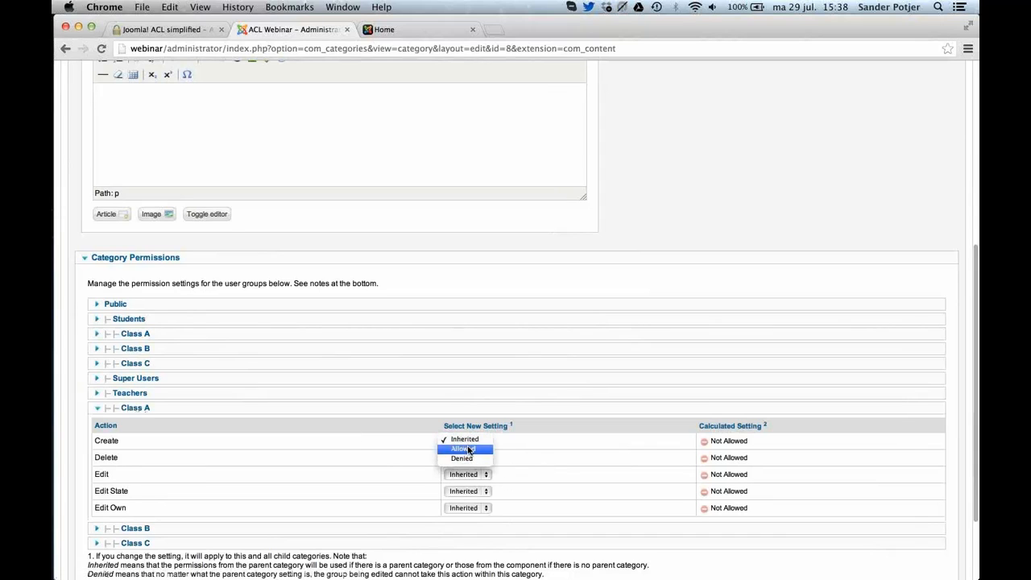
pyautogui.click(471, 448)
pyautogui.click(466, 458)
pyautogui.click(463, 467)
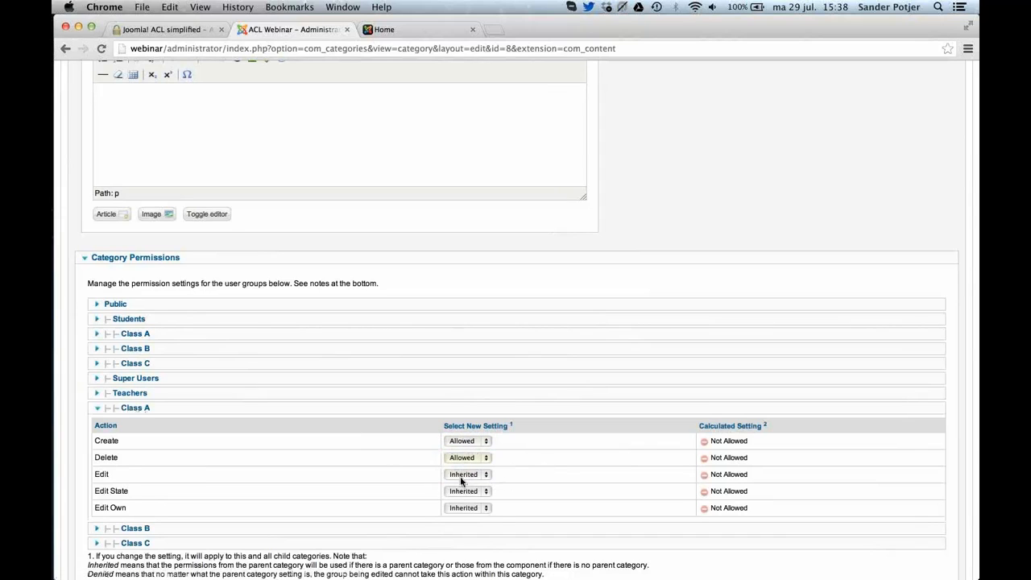
pyautogui.click(464, 474)
pyautogui.click(463, 484)
pyautogui.click(463, 493)
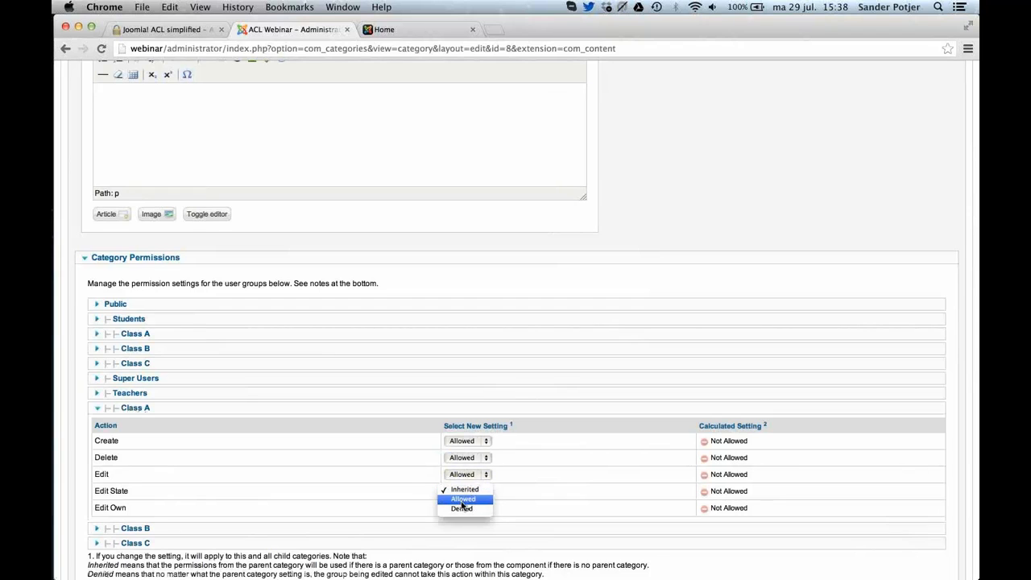
pyautogui.click(463, 497)
pyautogui.click(463, 506)
pyautogui.click(464, 516)
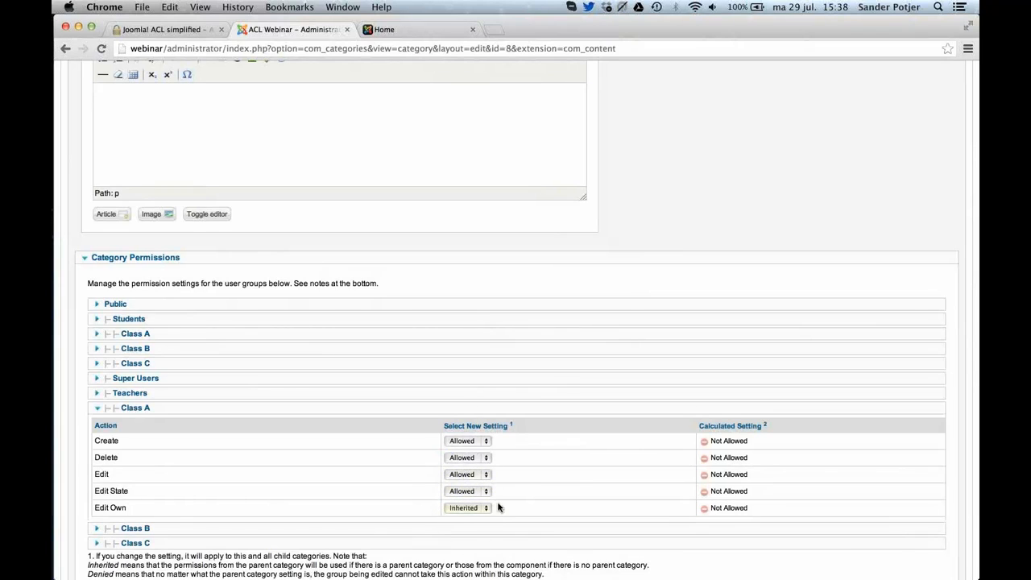
pyautogui.scroll(10, 675, 284)
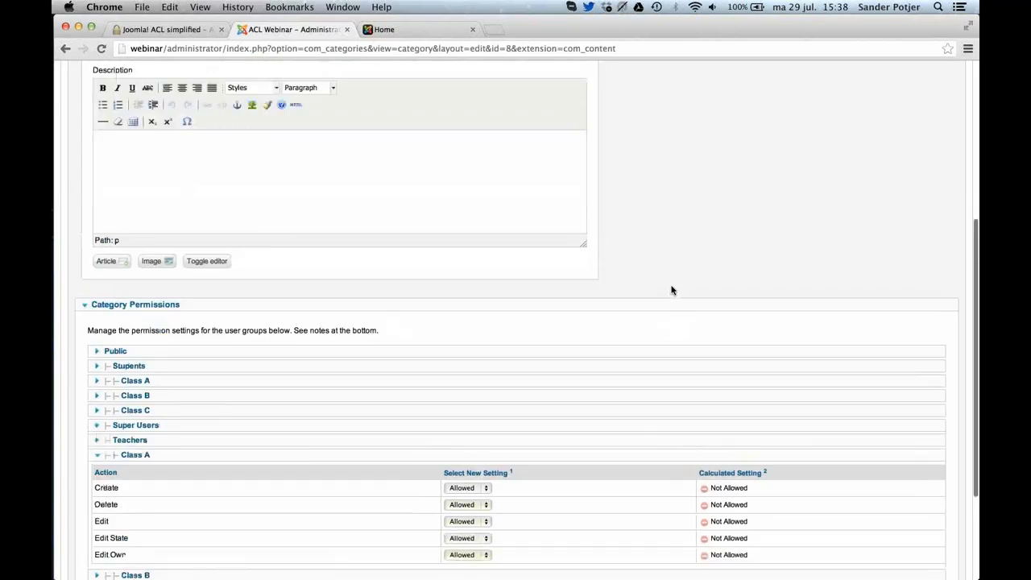
pyautogui.click(769, 155)
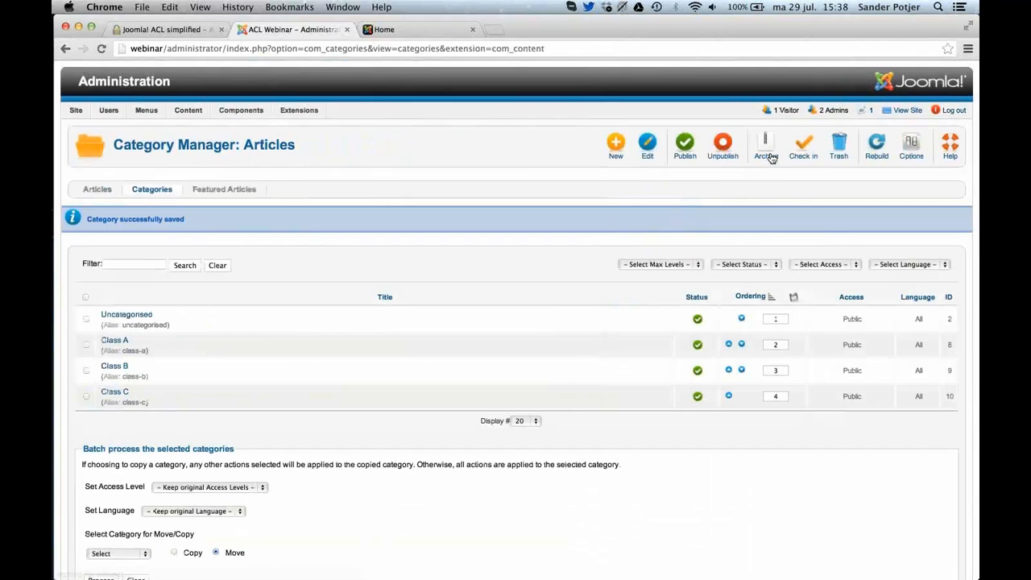
# Switch to Safari, set the status of the Demo Blog Post Student A article to Published, and save and close it.
pyautogui.press('super+Tab')
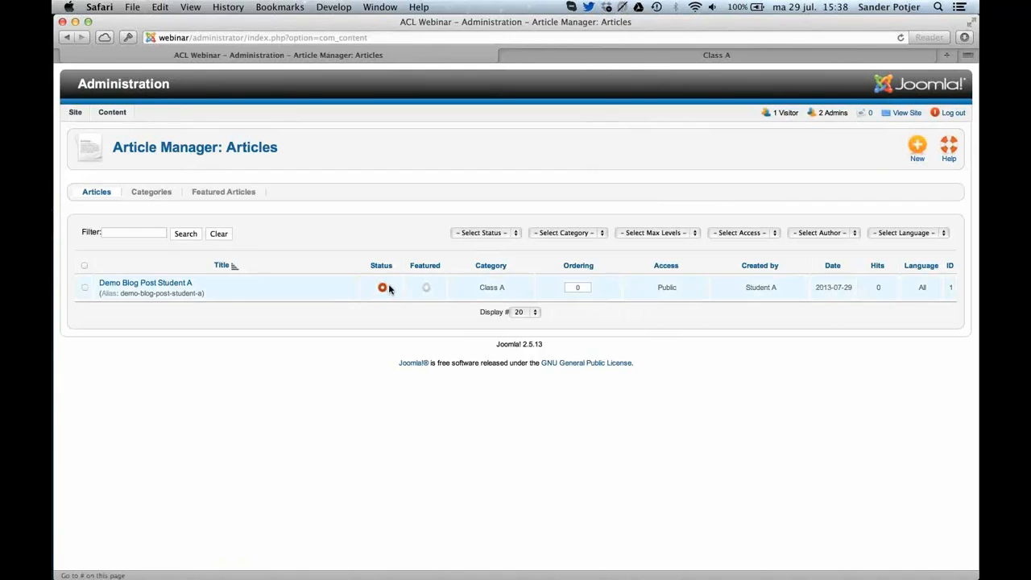
pyautogui.click(146, 286)
pyautogui.click(207, 272)
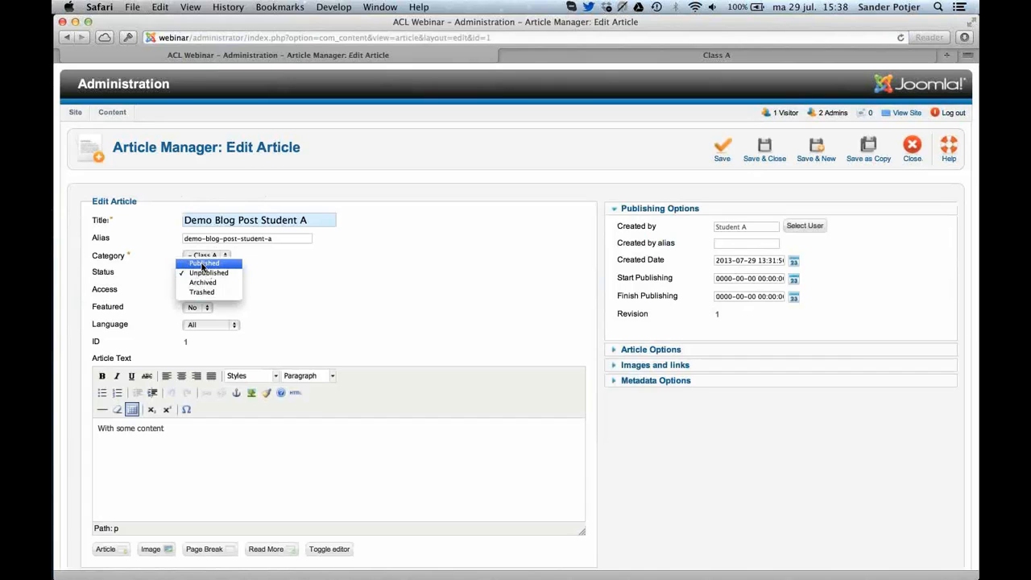
pyautogui.click(203, 264)
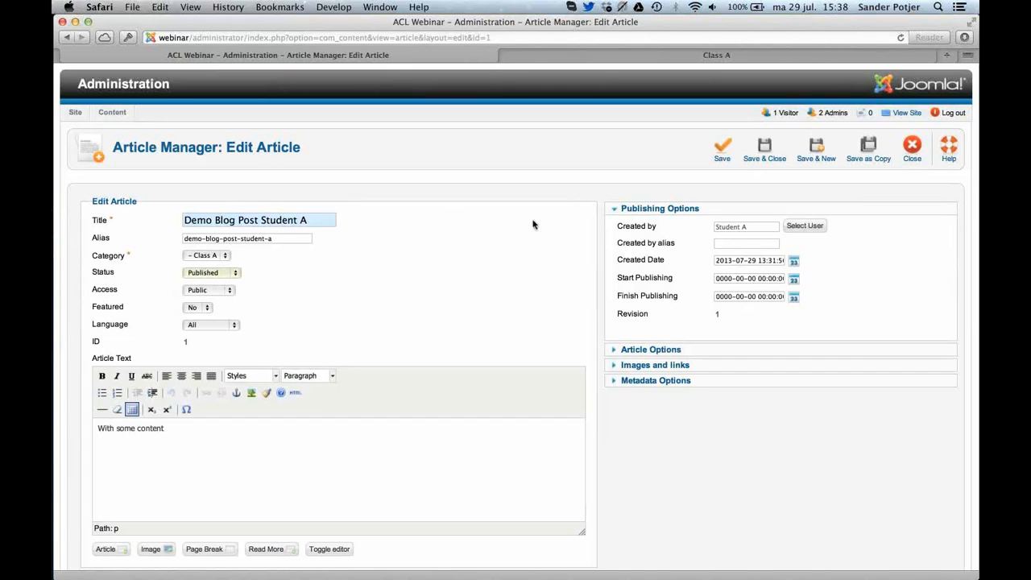
pyautogui.click(780, 145)
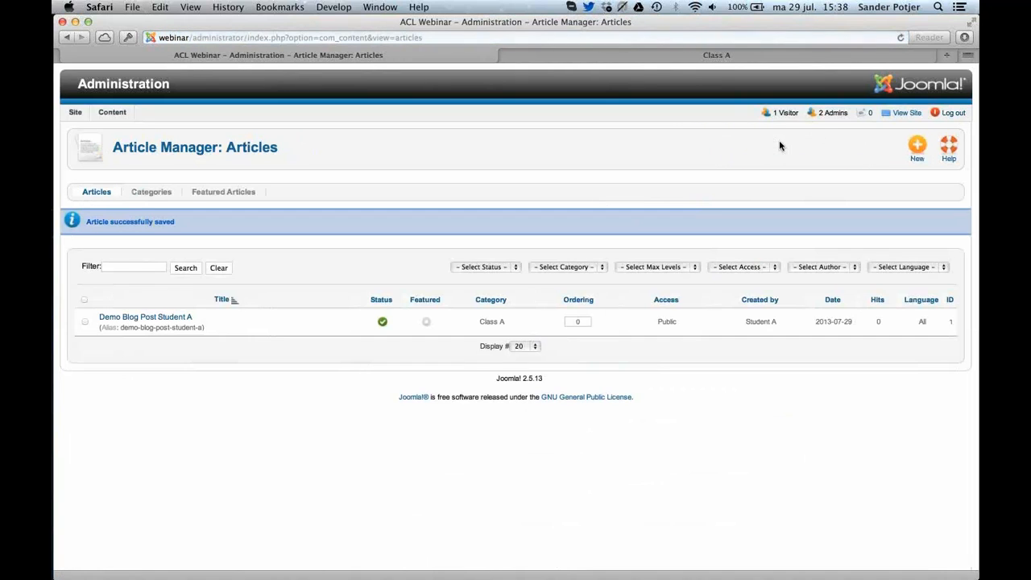
# Reload the student's Class A page on the front end and compare the articles shown under Class A and Class B.
pyautogui.click(619, 54)
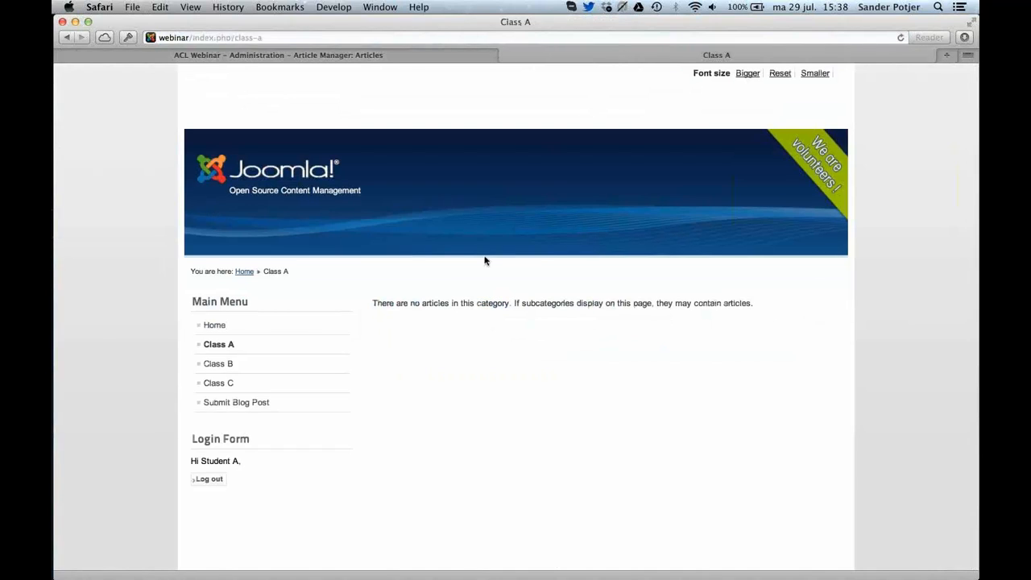
pyautogui.press('super+r')
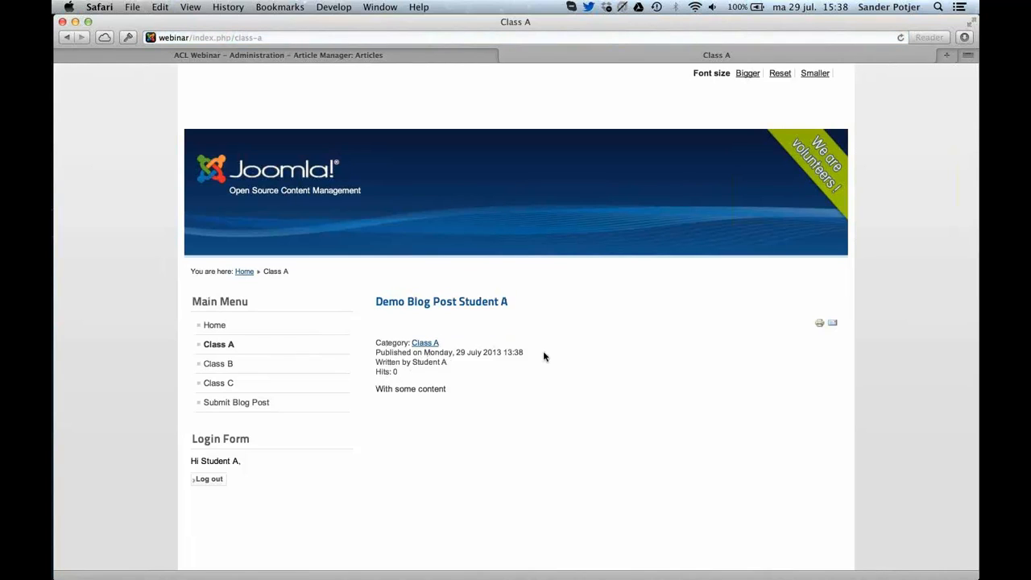
pyautogui.click(291, 367)
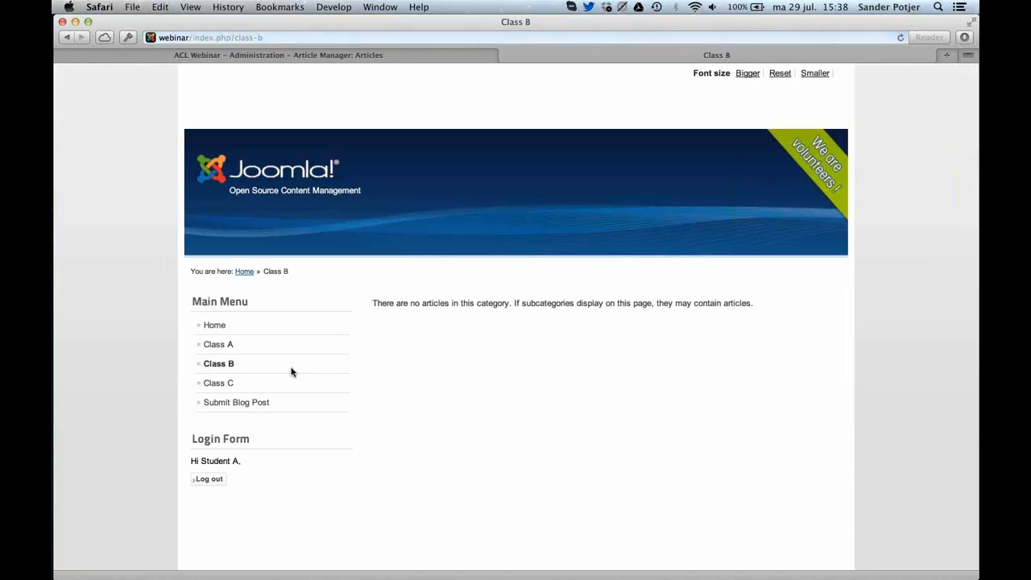
pyautogui.click(263, 348)
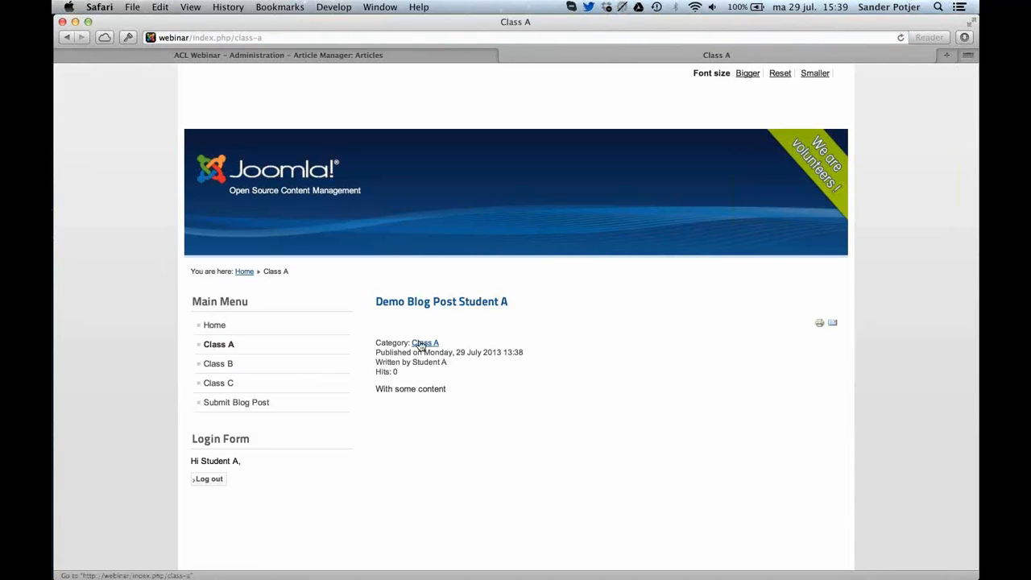
pyautogui.tripleClick(470, 309)
pyautogui.press('super')
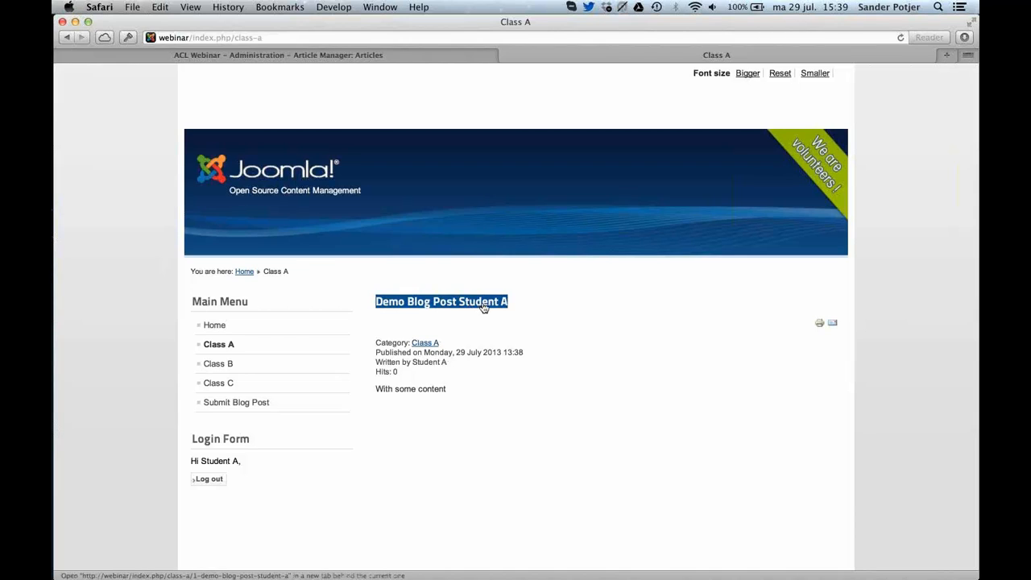
# Switch to Chrome, set Edit Own to Allowed for the Students' Class A group in the Class A category, and save the category.
pyautogui.press('super+Tab')
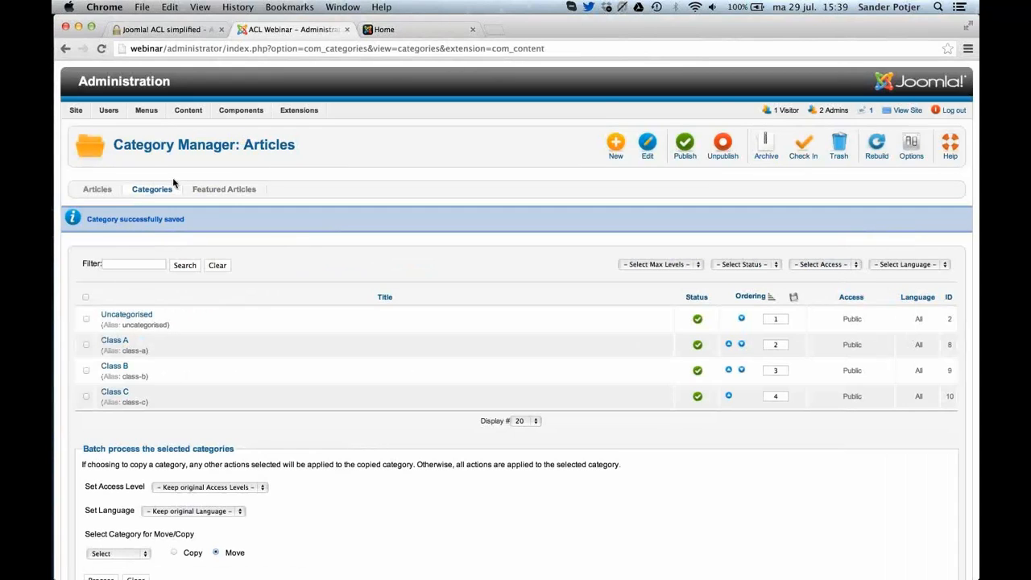
pyautogui.click(114, 341)
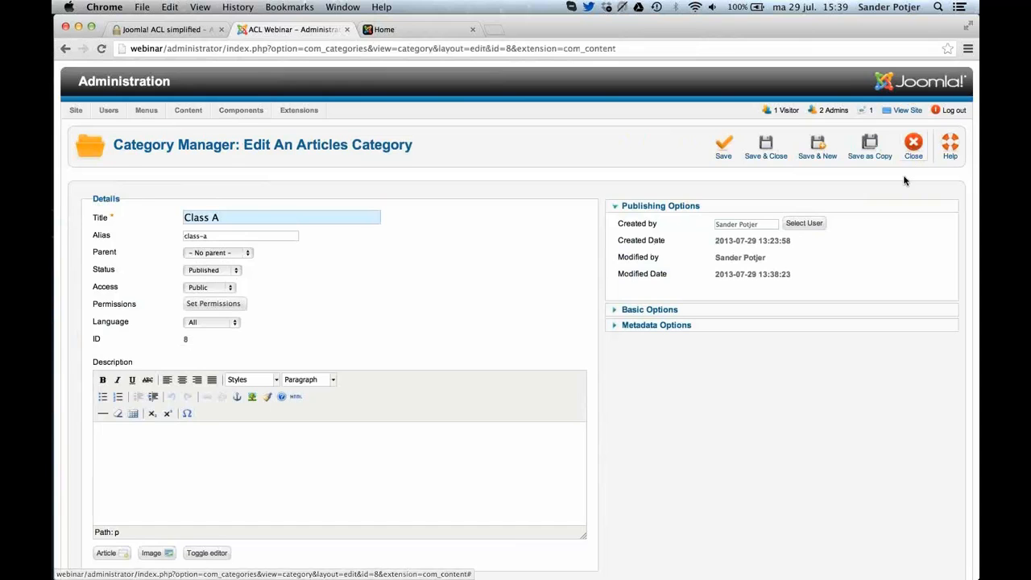
pyautogui.scroll(-2, 287, 288)
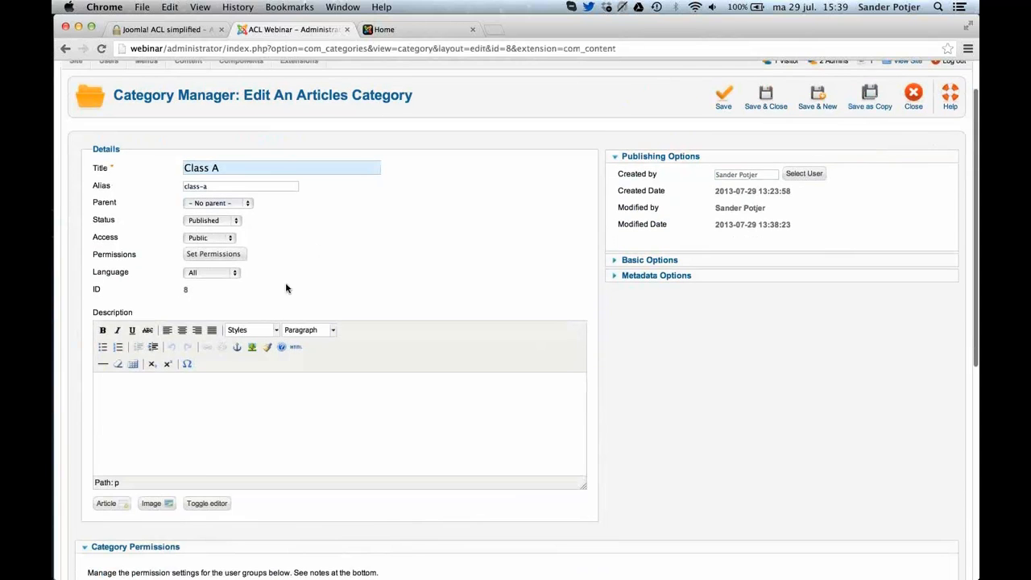
pyautogui.scroll(-10, 282, 287)
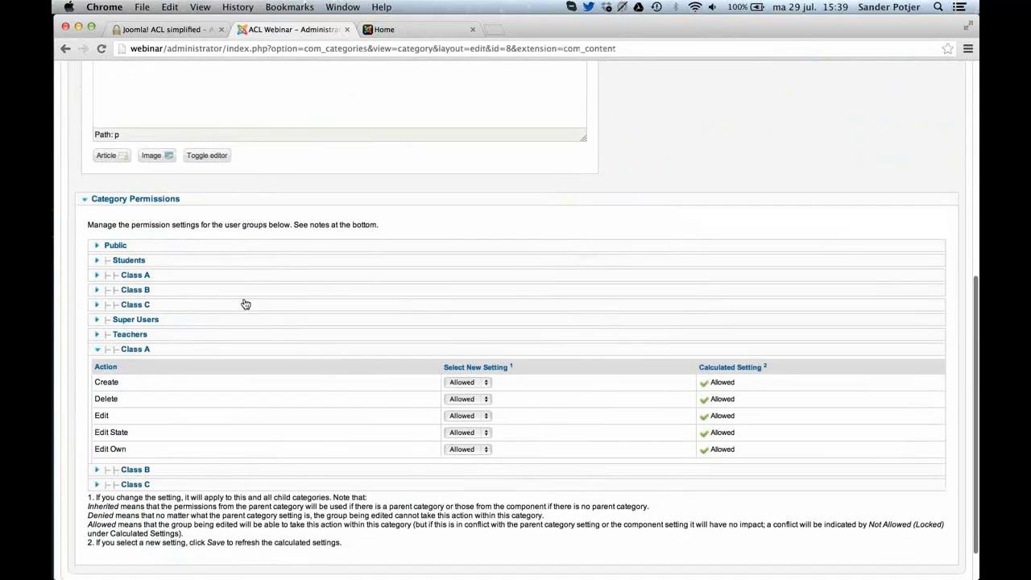
pyautogui.click(137, 274)
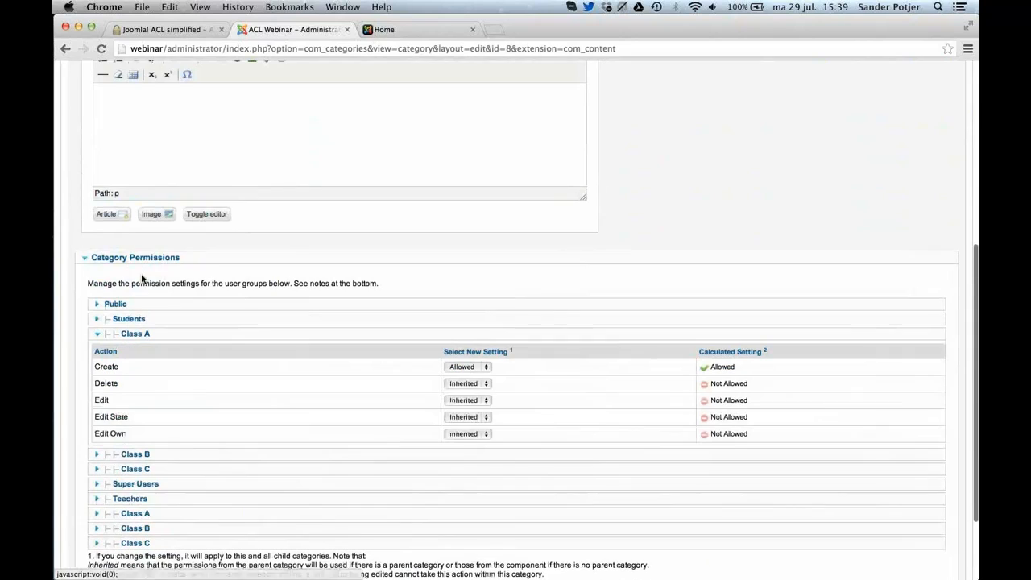
pyautogui.click(481, 436)
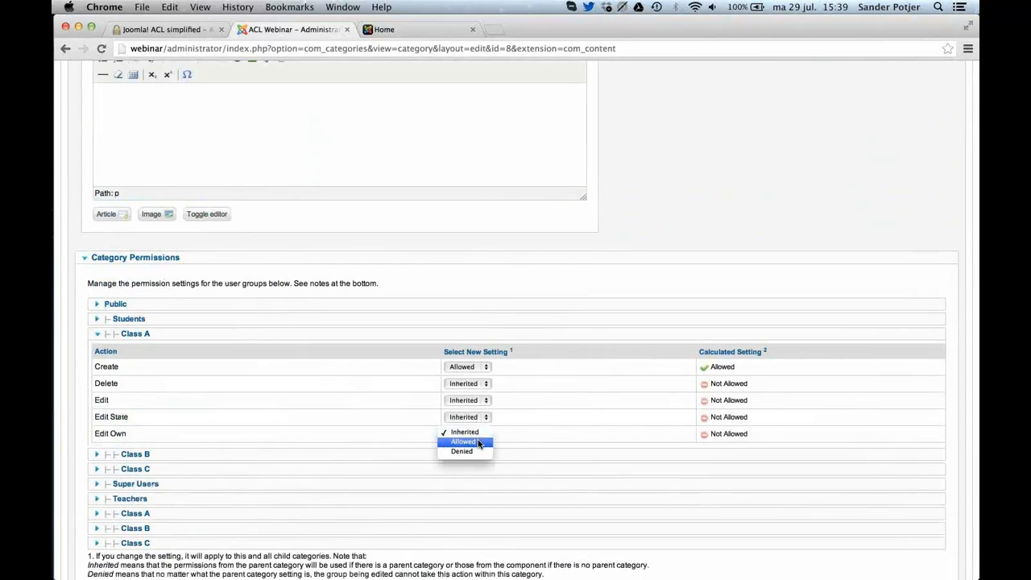
pyautogui.click(479, 442)
pyautogui.scroll(2, 833, 198)
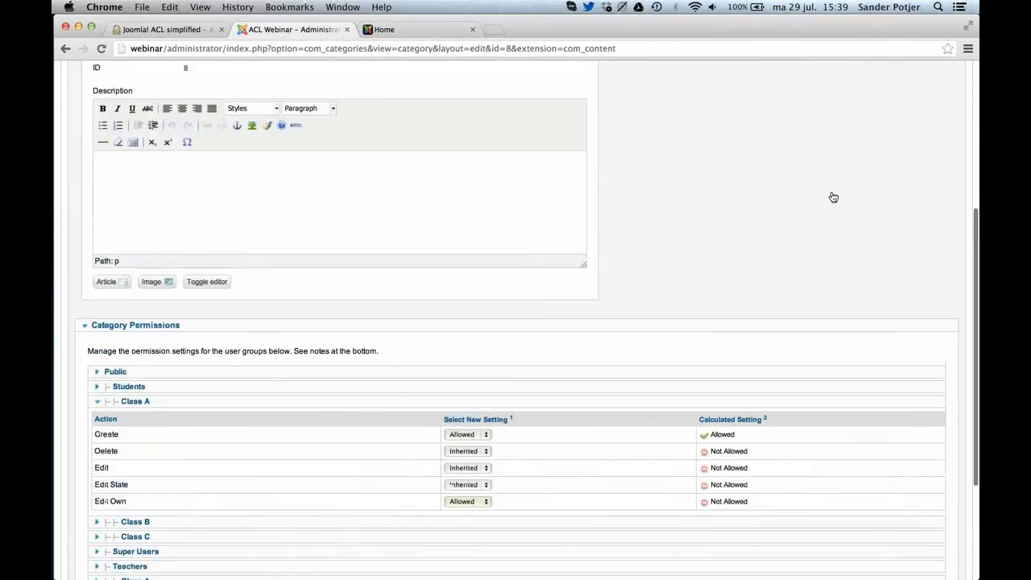
pyautogui.scroll(6, 834, 198)
pyautogui.click(720, 151)
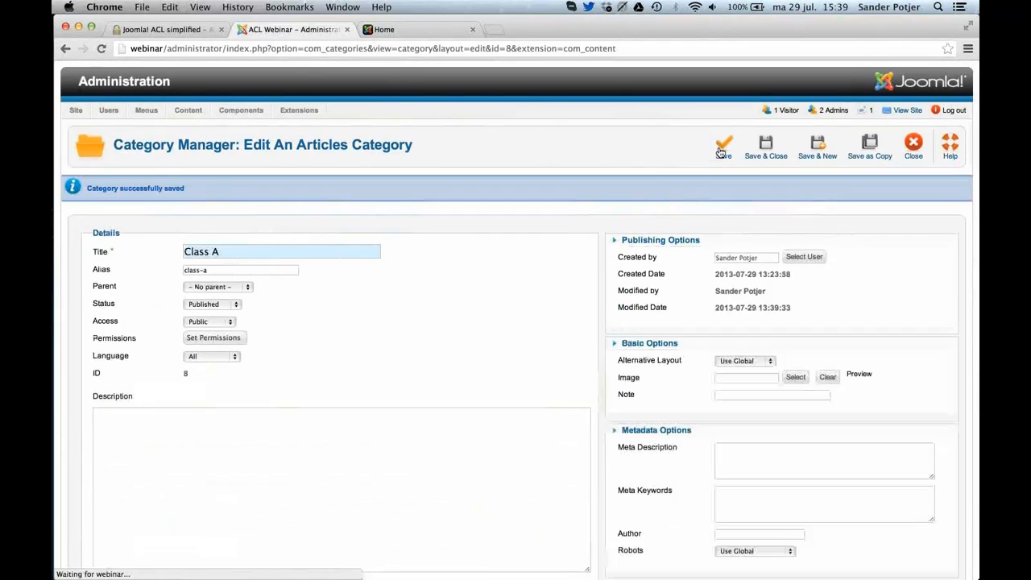
# Check the calculated permissions of the Students' Class A group and close the category.
pyautogui.scroll(-10, 701, 479)
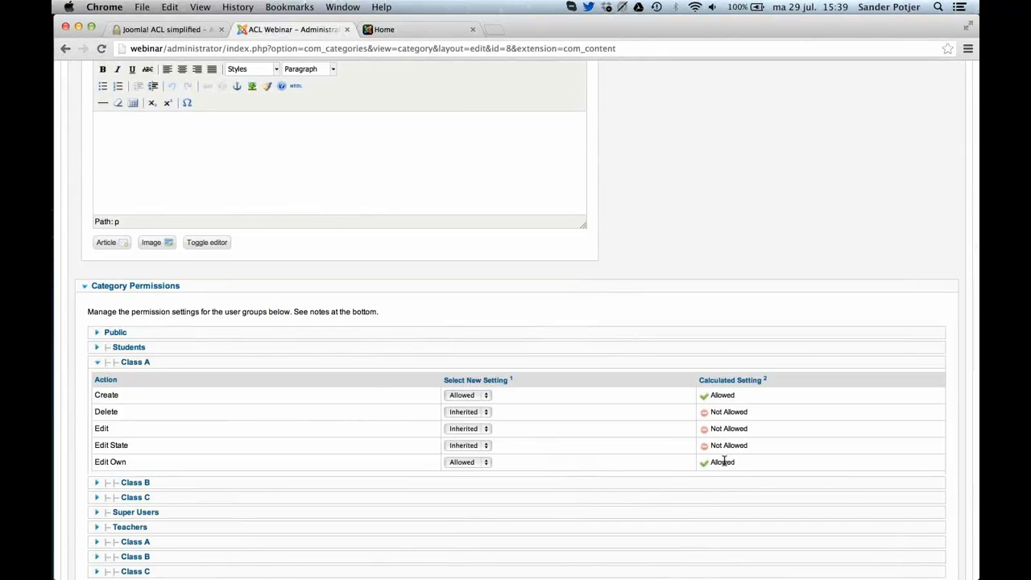
pyautogui.scroll(10, 725, 461)
pyautogui.click(904, 141)
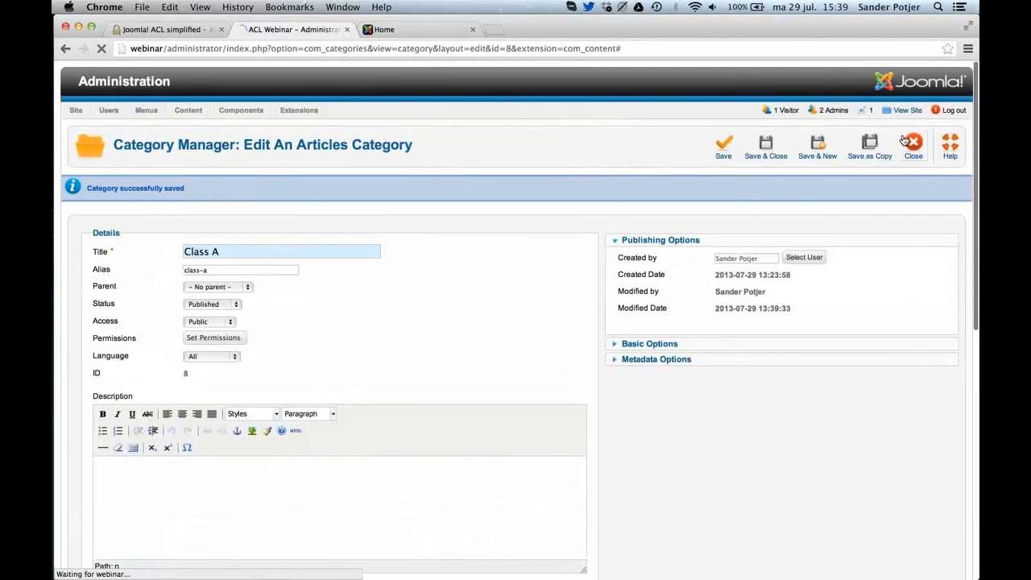
# Switch to Safari, reload the student's Class A page, open the blog post for front-end editing to check the form, and cancel.
pyautogui.press('super+Tab')
pyautogui.press('super+r')
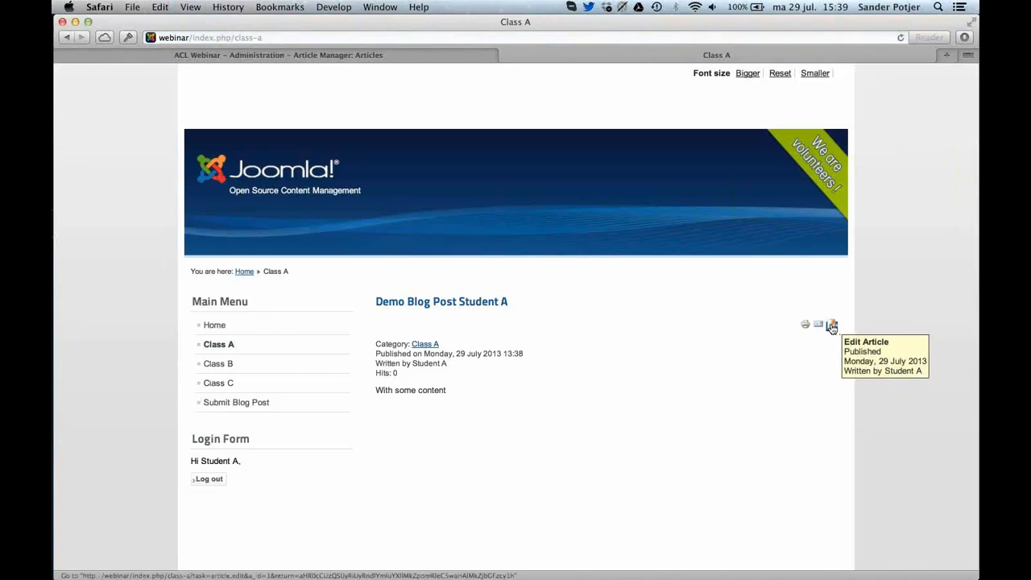
pyautogui.click(831, 323)
pyautogui.scroll(-5, 832, 328)
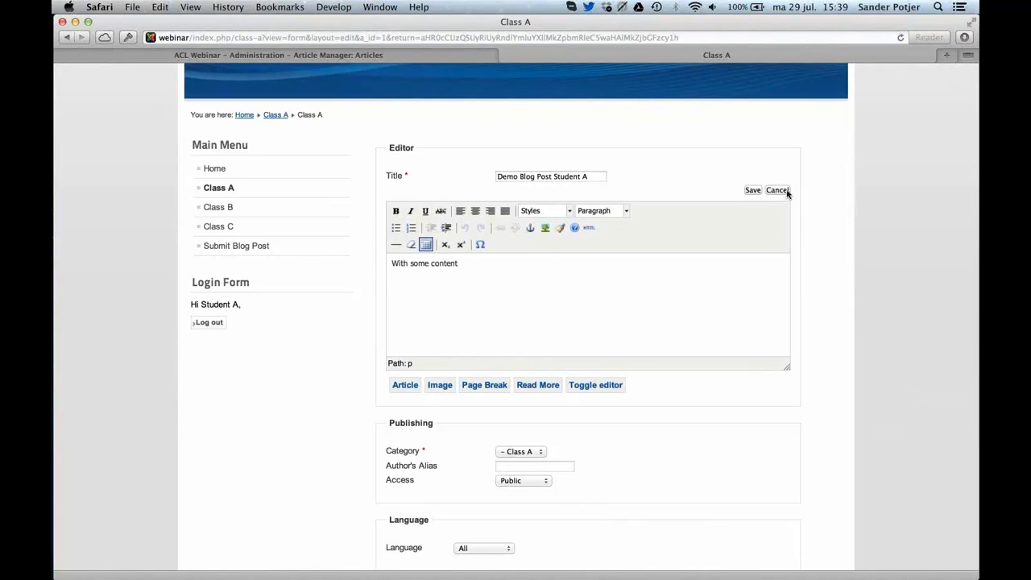
pyautogui.click(778, 190)
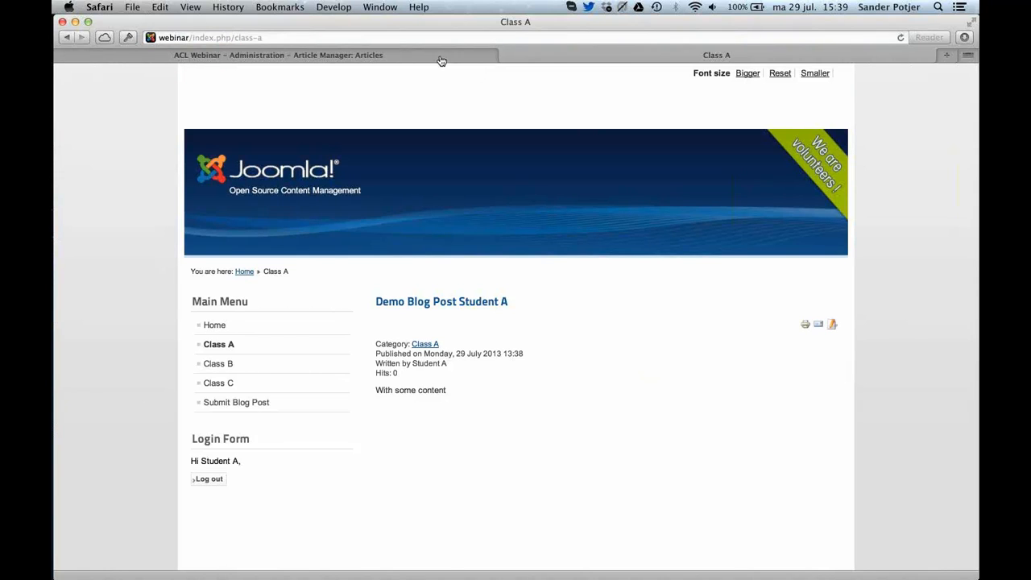
# Switch to Chrome and install the extension package com_aclmanager_v2.3.1.zip through the Extension Manager.
pyautogui.press('super+Tab')
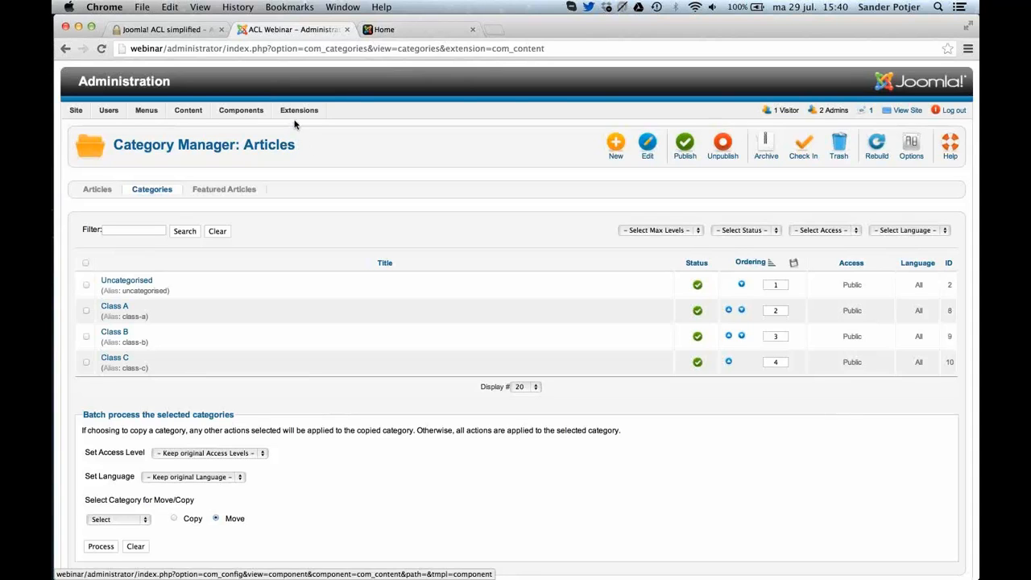
pyautogui.moveTo(299, 113)
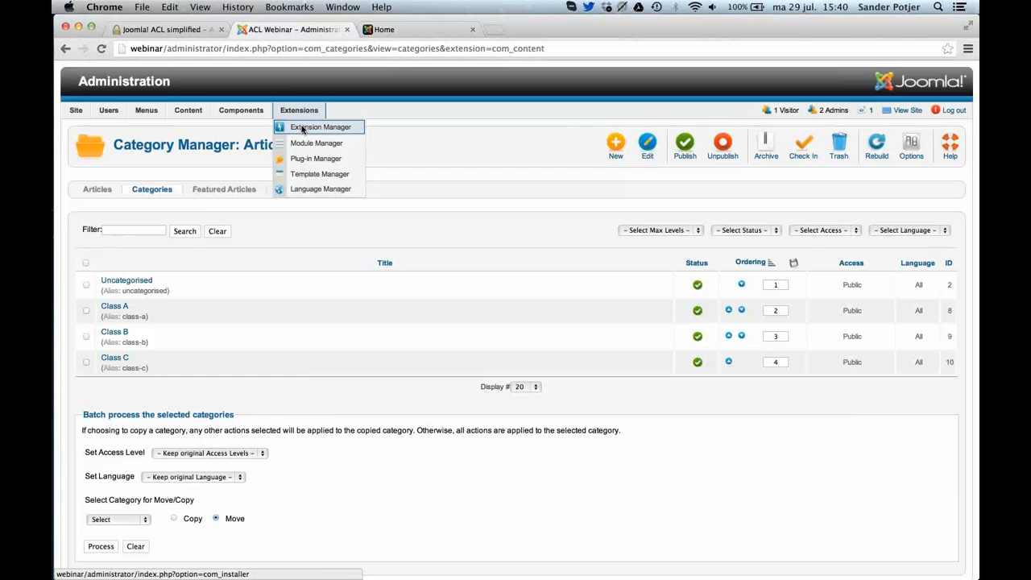
pyautogui.click(302, 127)
pyautogui.click(174, 241)
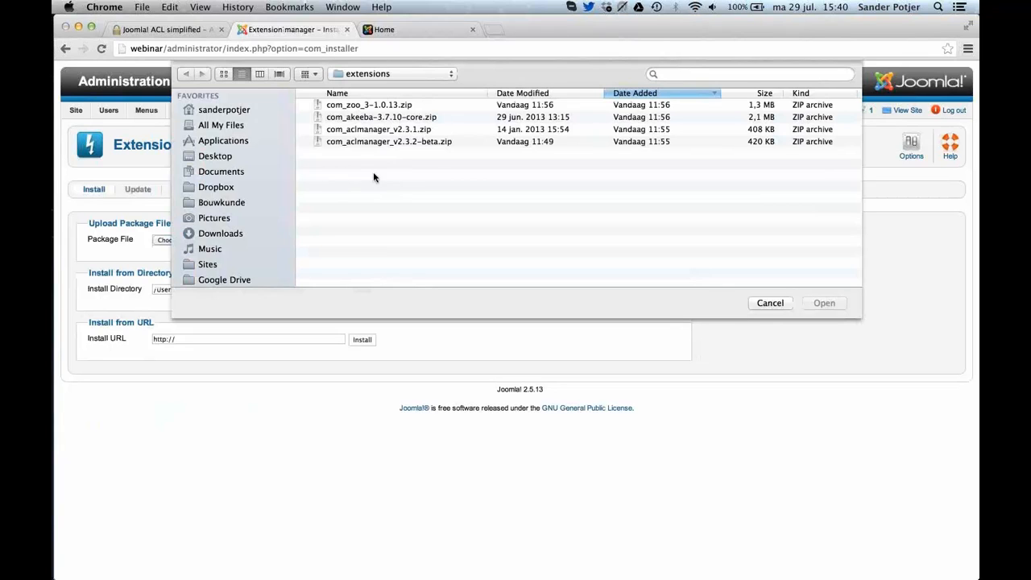
pyautogui.click(366, 130)
pyautogui.press('Return')
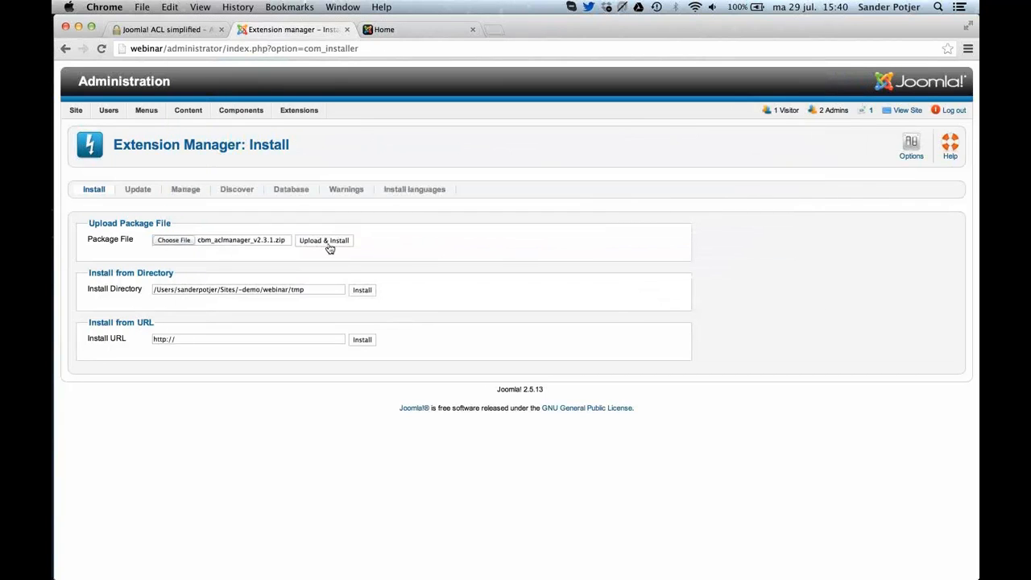
pyautogui.click(325, 241)
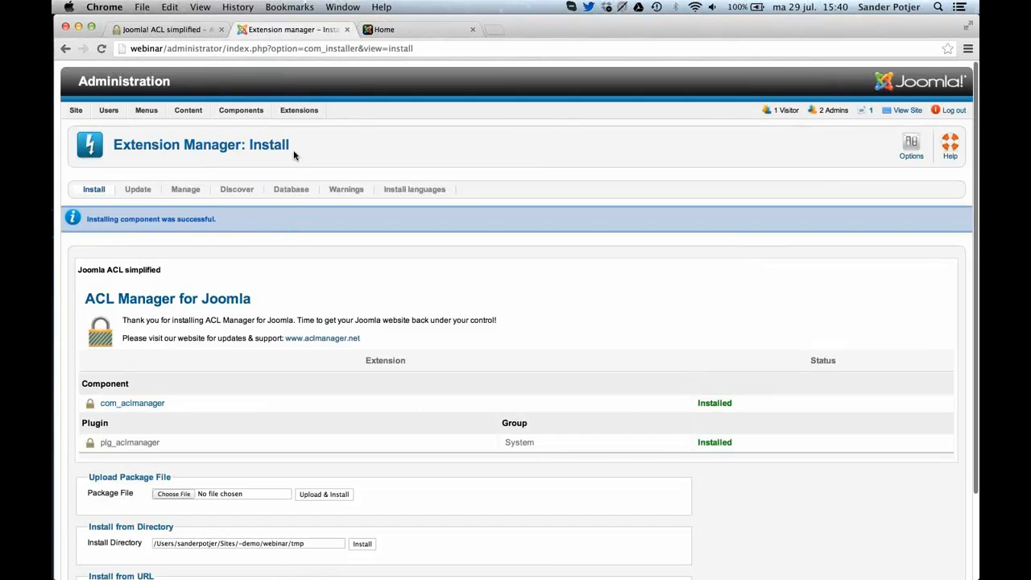
# Open the ACL Manager component and examine the permission overview of the Students group.
pyautogui.click(240, 113)
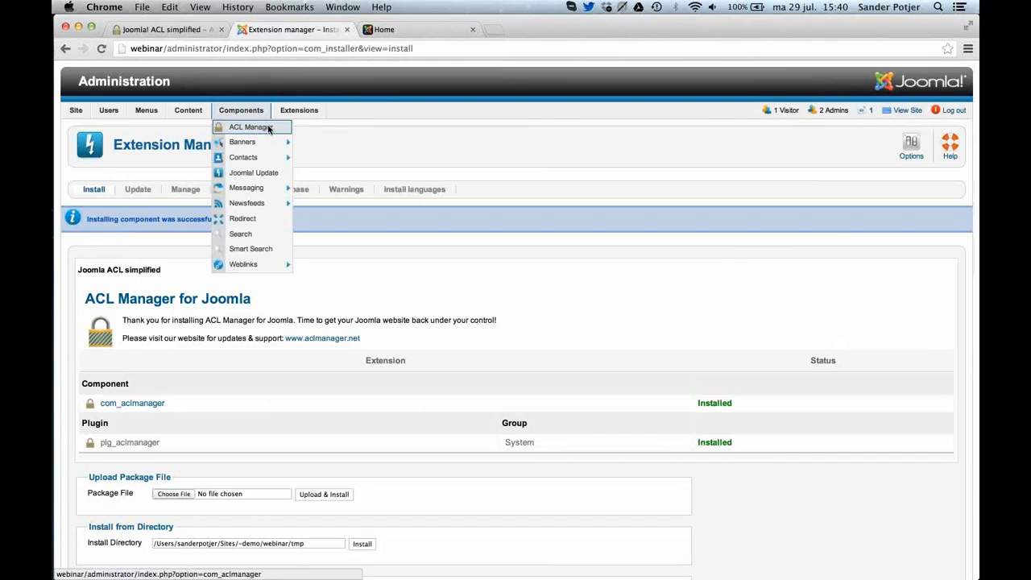
pyautogui.click(270, 129)
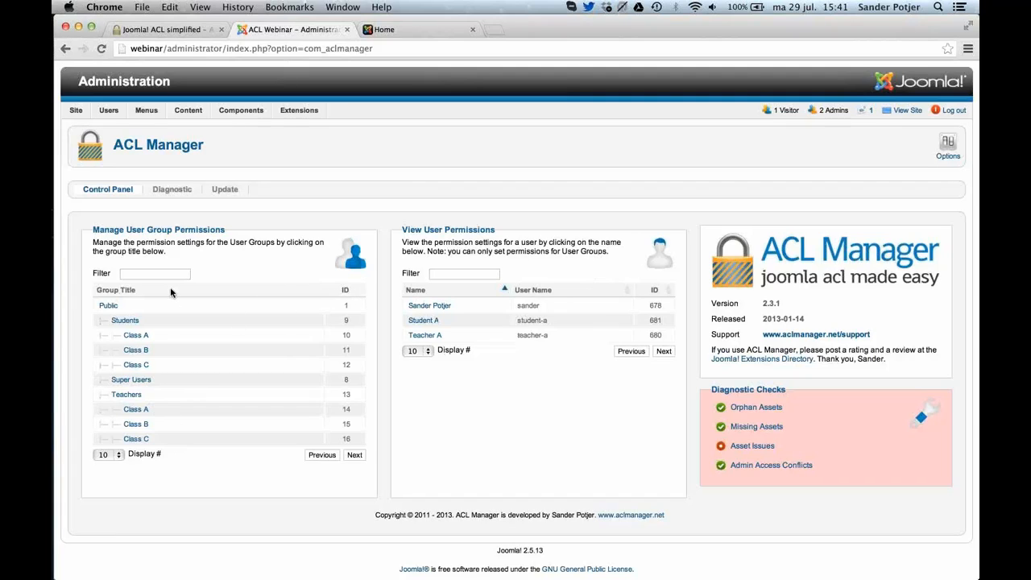
pyautogui.click(136, 322)
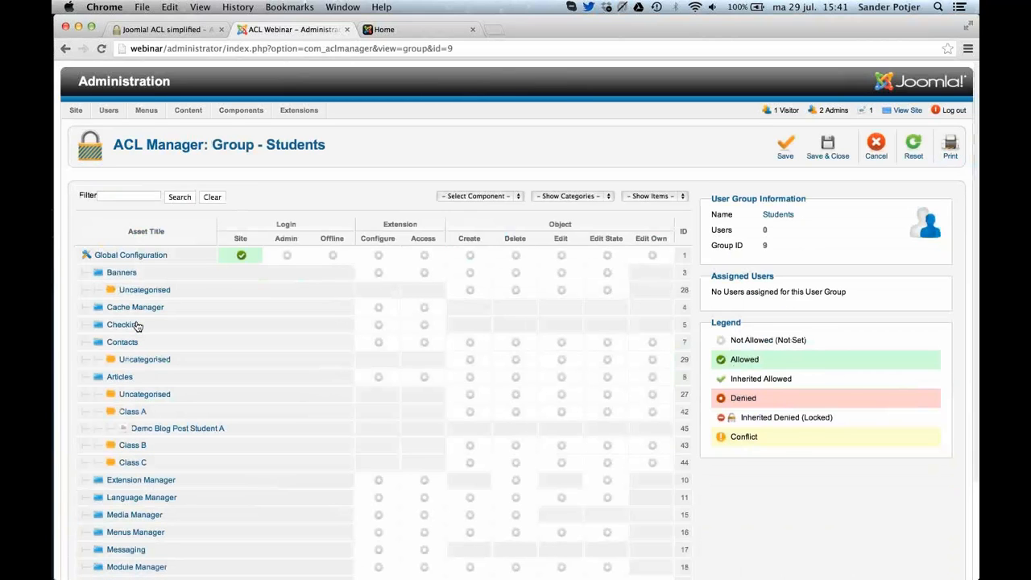
pyautogui.scroll(-2, 137, 325)
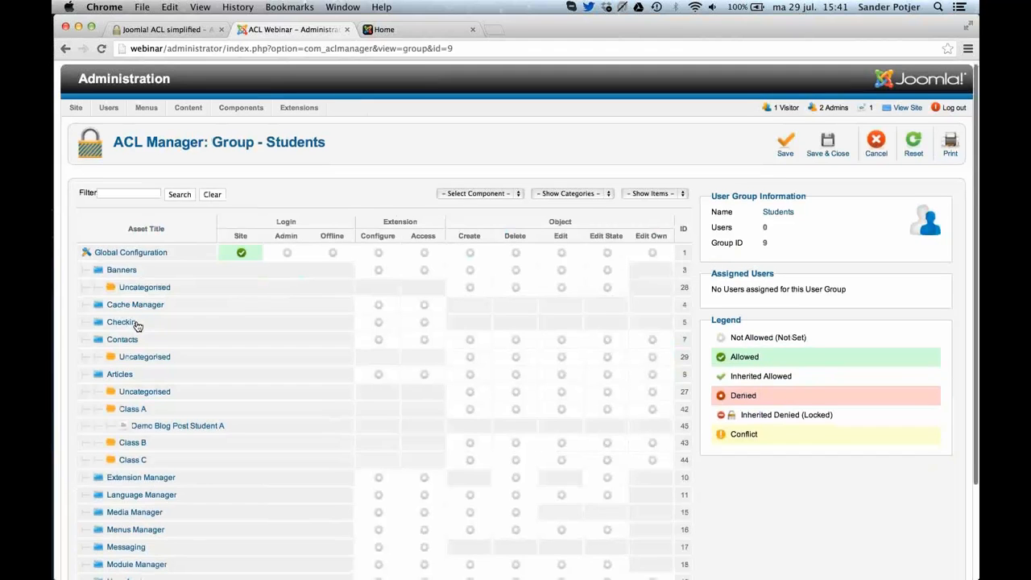
pyautogui.scroll(-2, 137, 326)
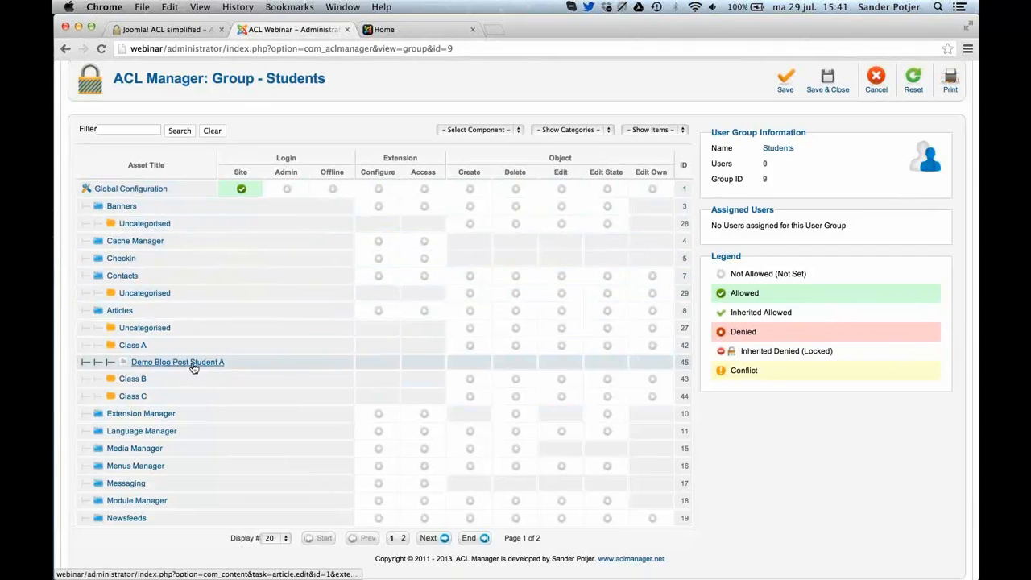
# Increase the number of assets displayed per page in the Students group's permission overview and look through the longer list.
pyautogui.click(271, 539)
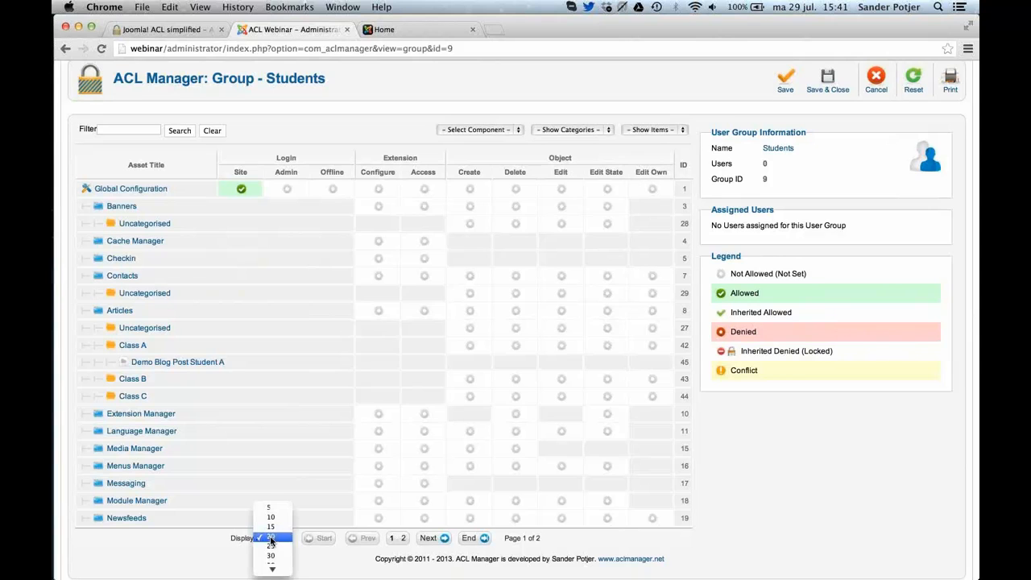
pyautogui.click(272, 570)
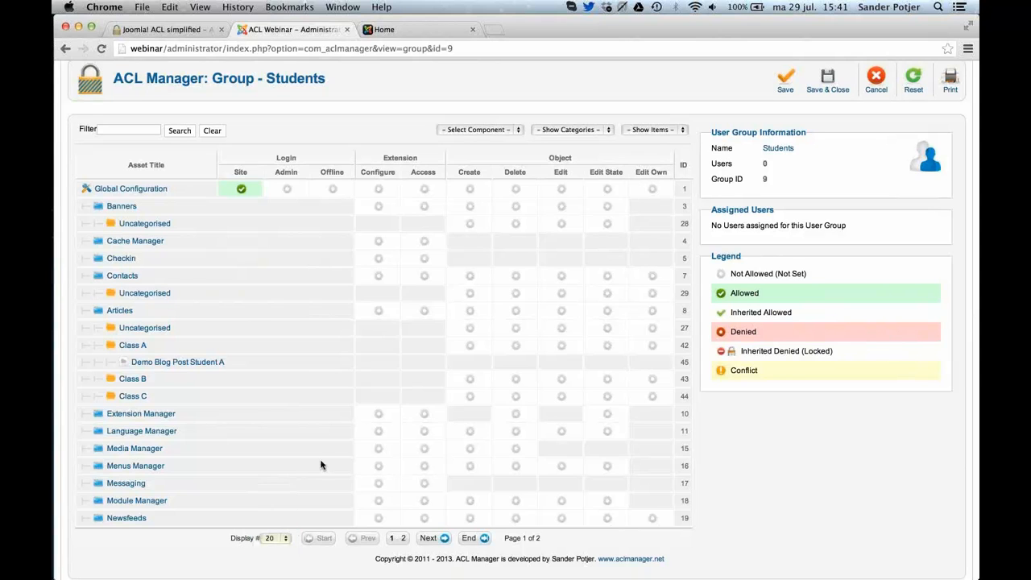
pyautogui.scroll(-6, 336, 436)
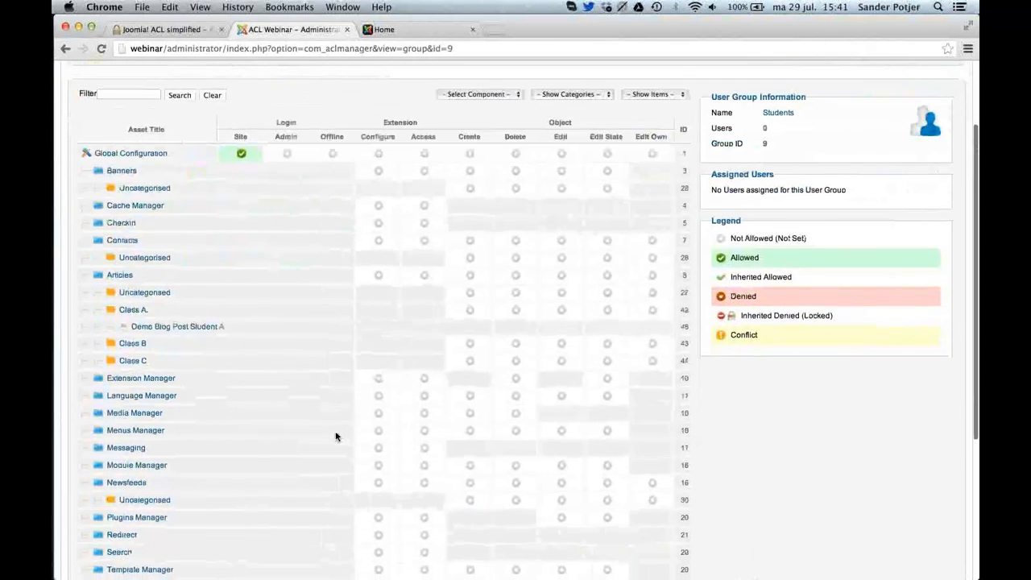
# Hide items and categories in the Students group's permission overview and look through the component-level list.
pyautogui.scroll(8, 336, 436)
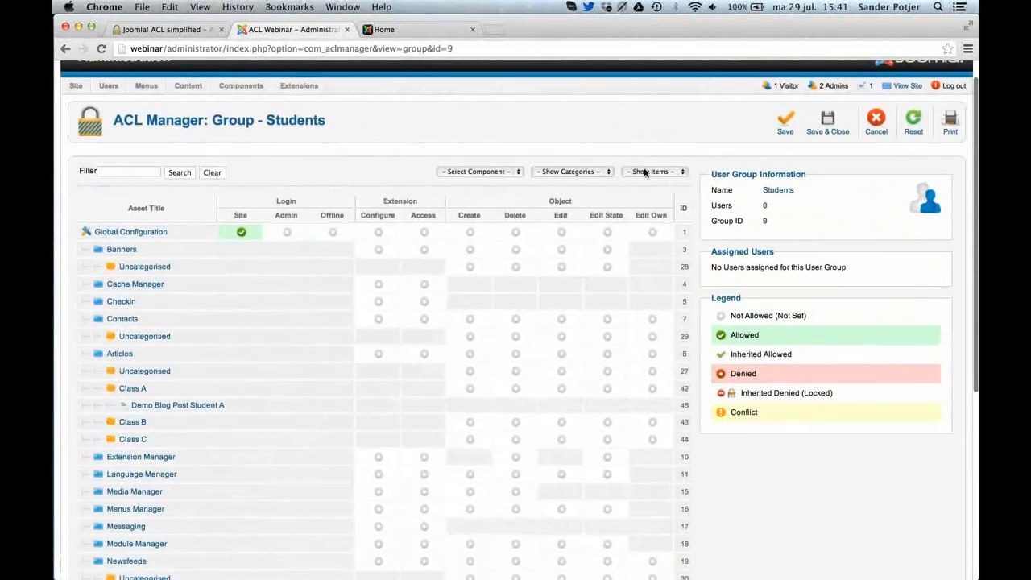
pyautogui.click(645, 171)
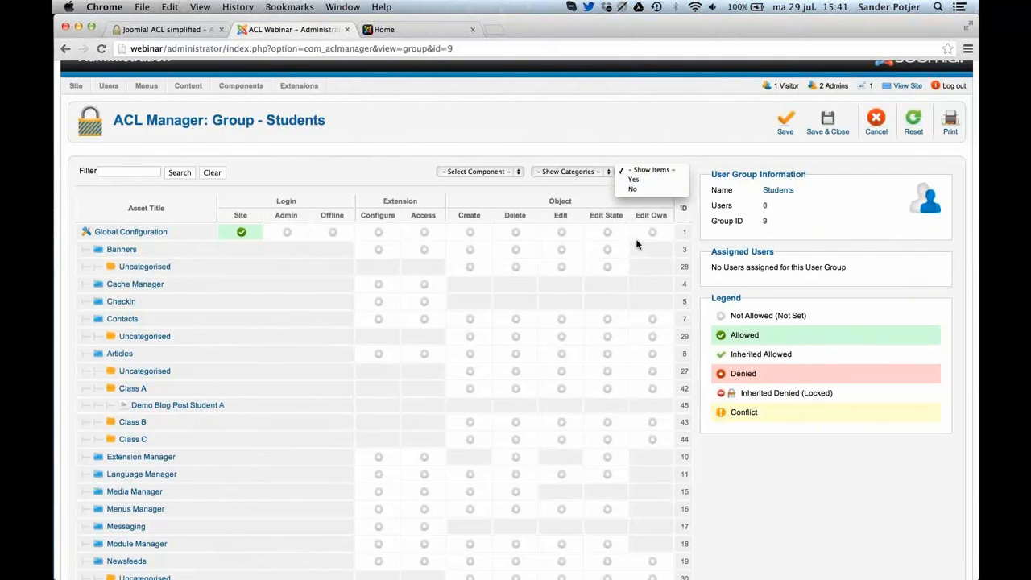
pyautogui.click(637, 190)
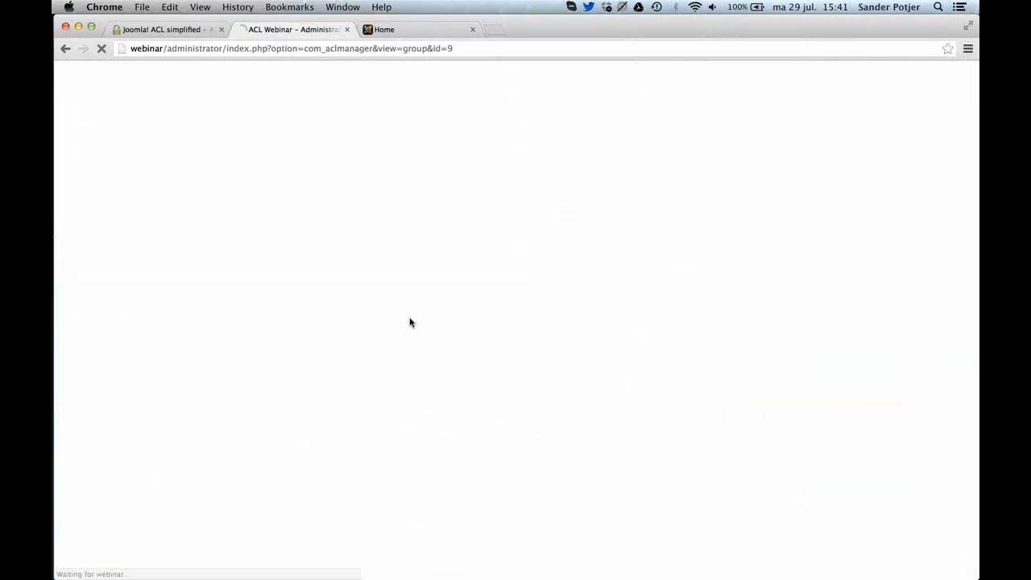
pyautogui.click(574, 197)
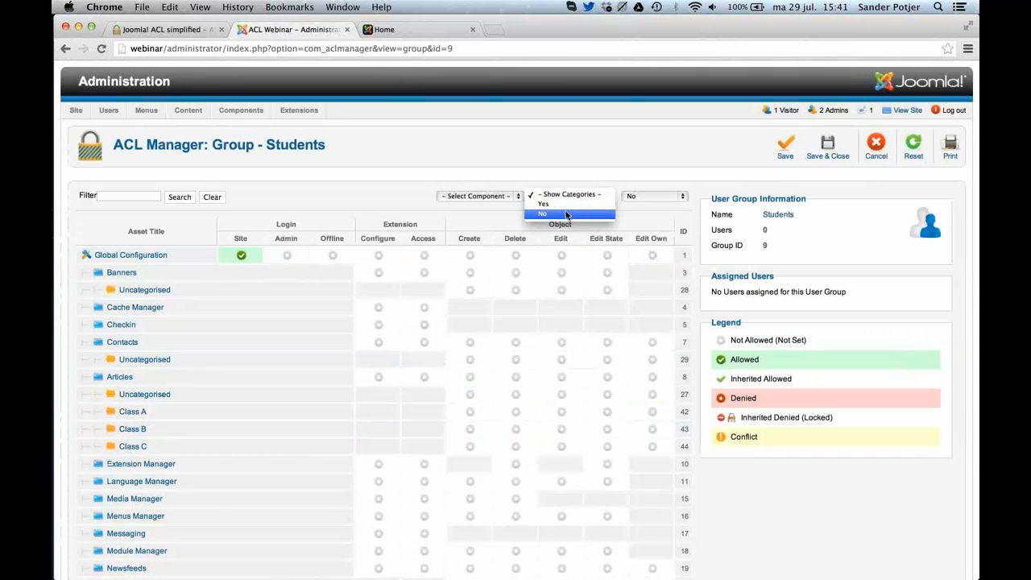
pyautogui.click(566, 216)
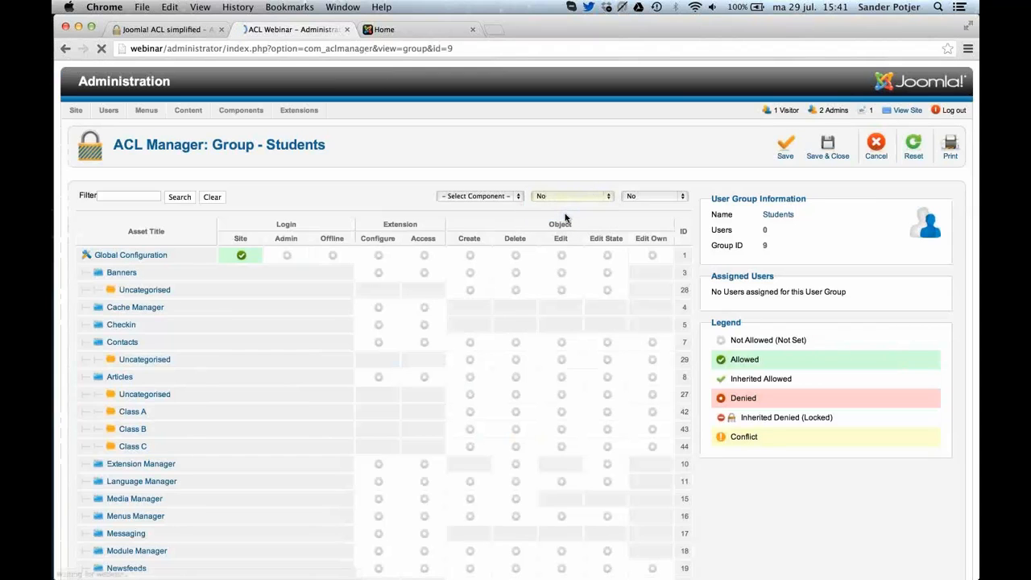
pyautogui.scroll(-4, 483, 314)
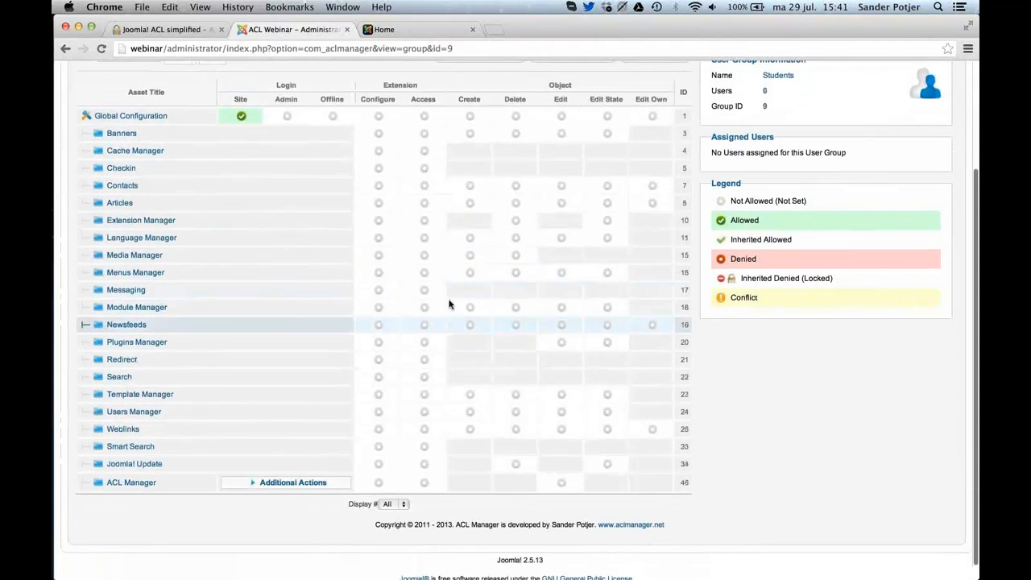
pyautogui.scroll(3, 574, 141)
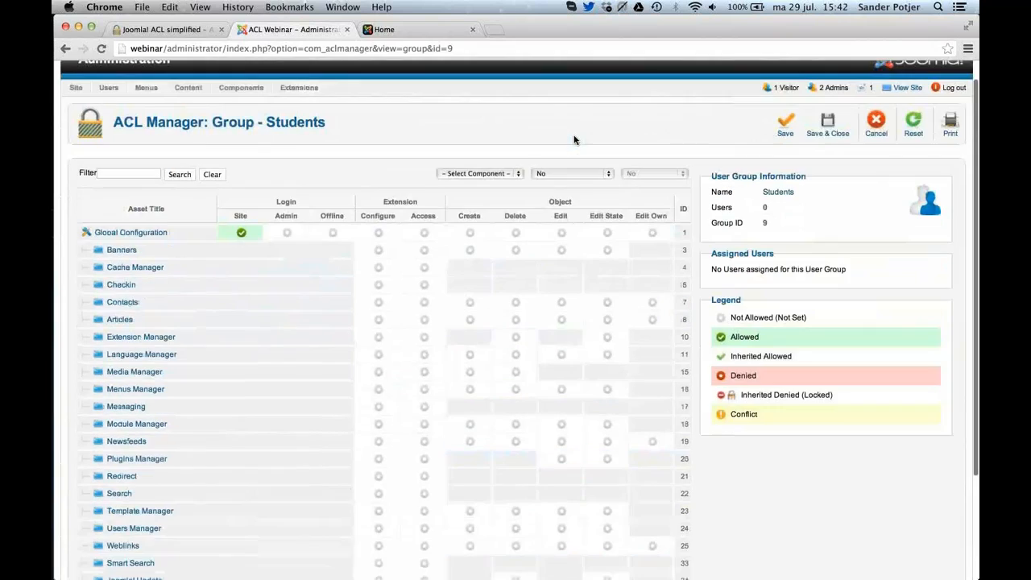
pyautogui.scroll(-2, 574, 141)
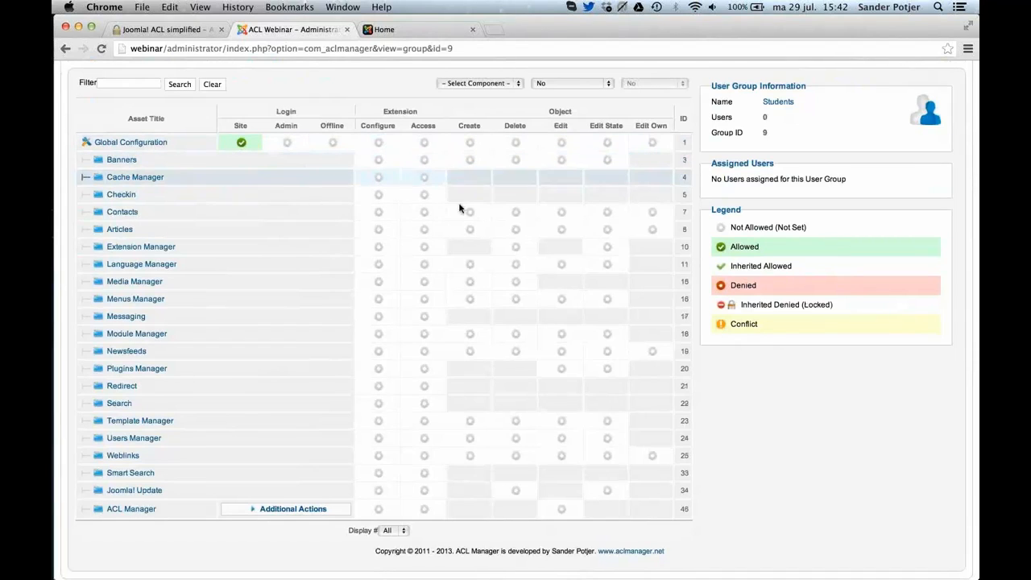
# Try allowing Access for Checkin, Contacts, Articles and Language Manager plus Delete for Language Manager, and leave the Students group without saving.
pyautogui.click(425, 195)
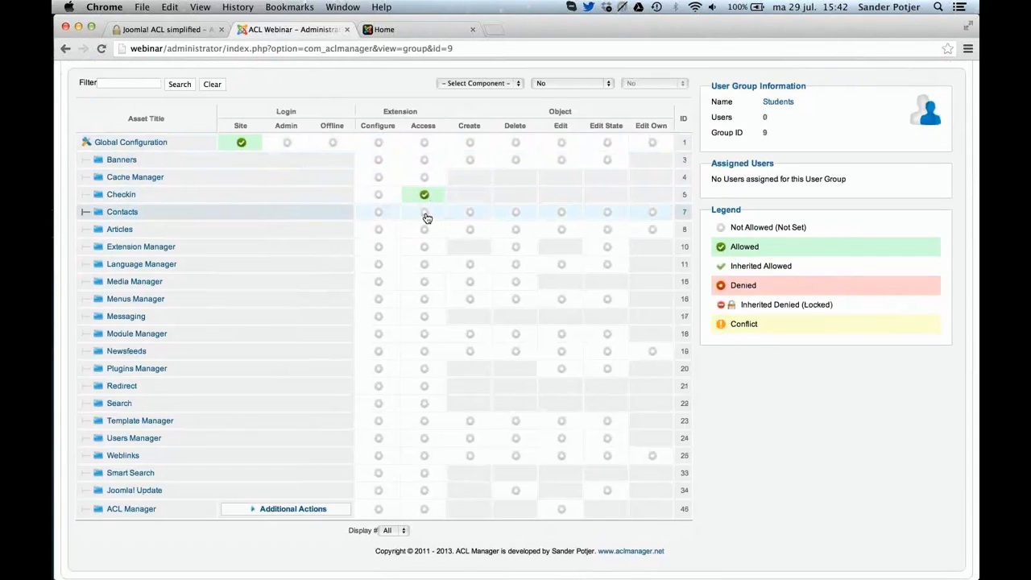
pyautogui.click(425, 212)
pyautogui.click(423, 231)
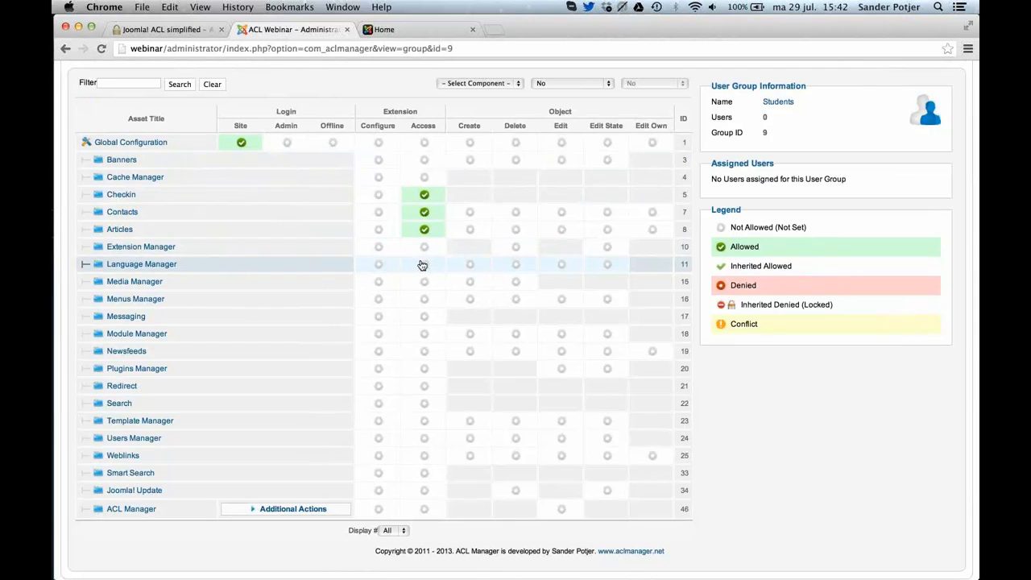
pyautogui.click(423, 265)
pyautogui.click(513, 265)
pyautogui.scroll(3, 541, 265)
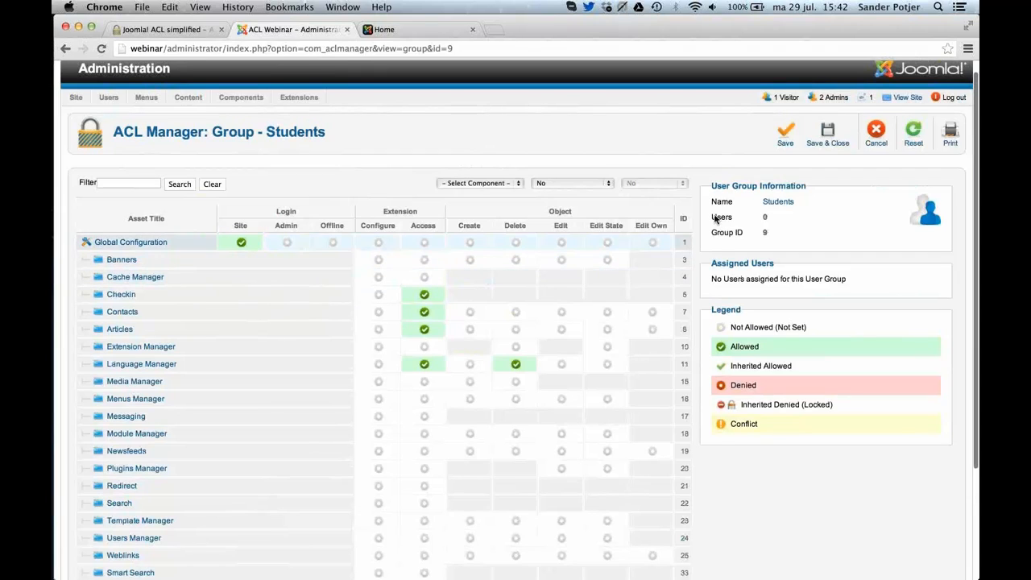
pyautogui.click(884, 144)
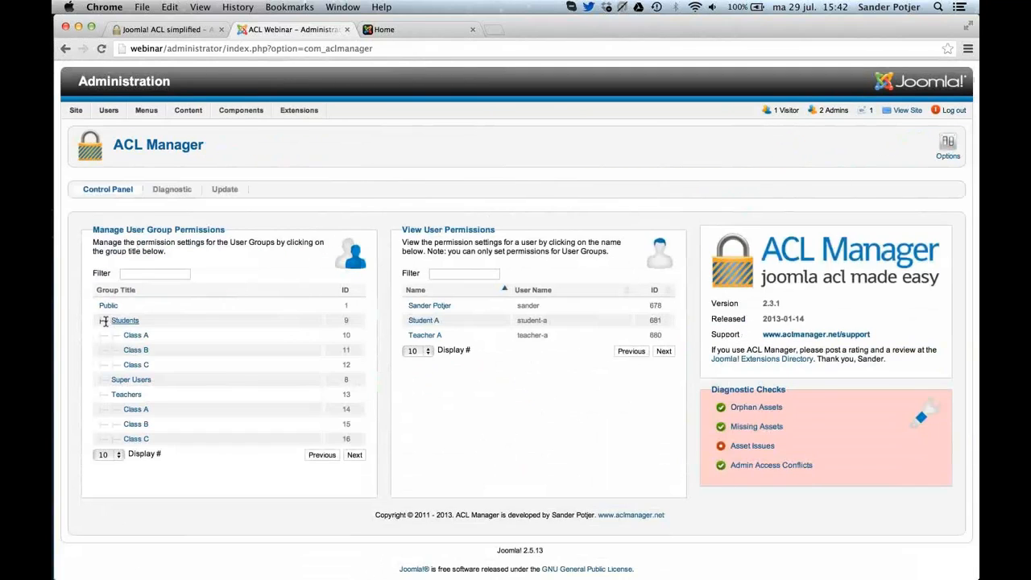
# Reopen the Students group's permissions, limit the overview to the Articles component, and include its categories and items again.
pyautogui.click(122, 322)
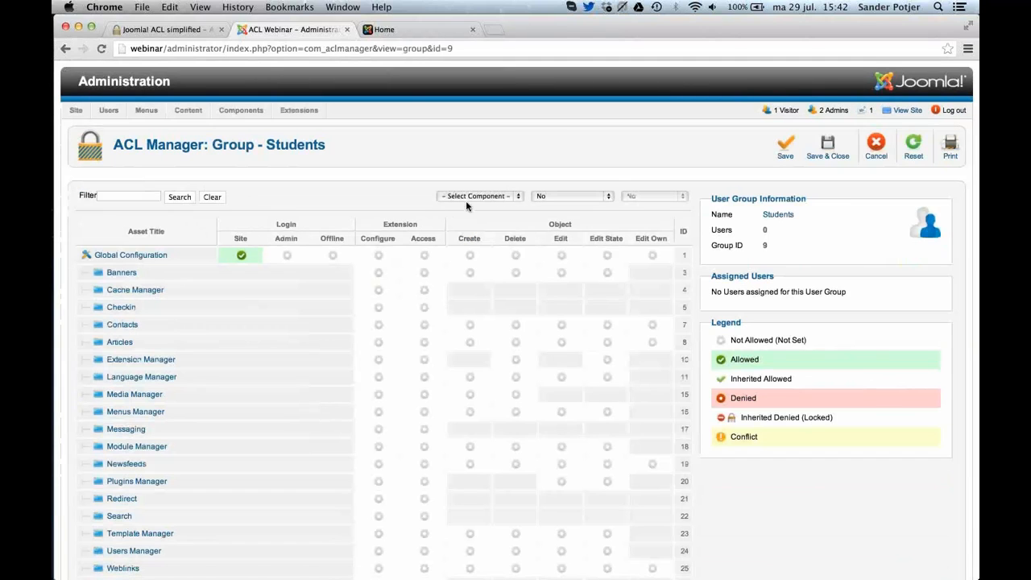
pyautogui.click(536, 197)
pyautogui.click(533, 175)
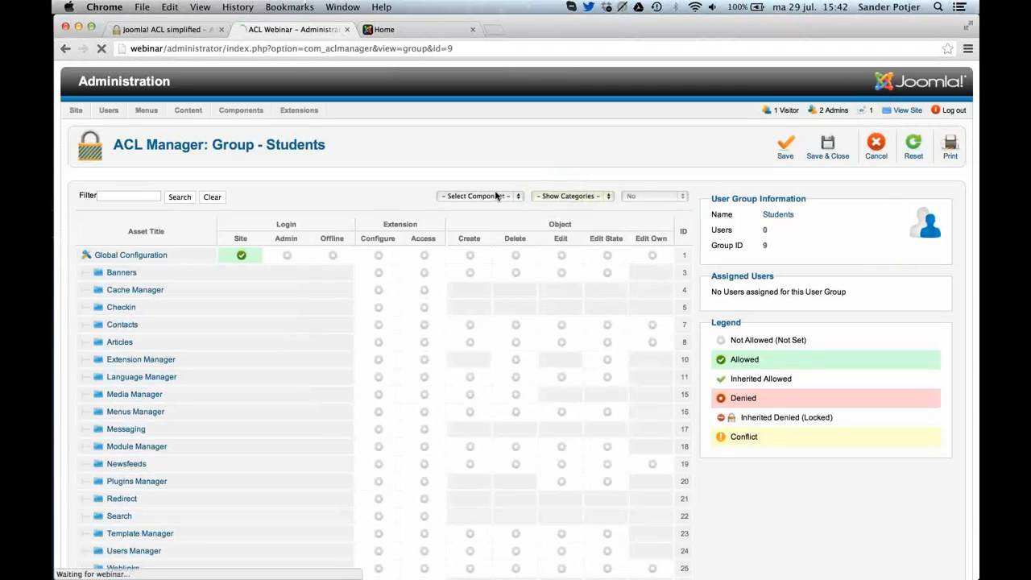
pyautogui.click(499, 197)
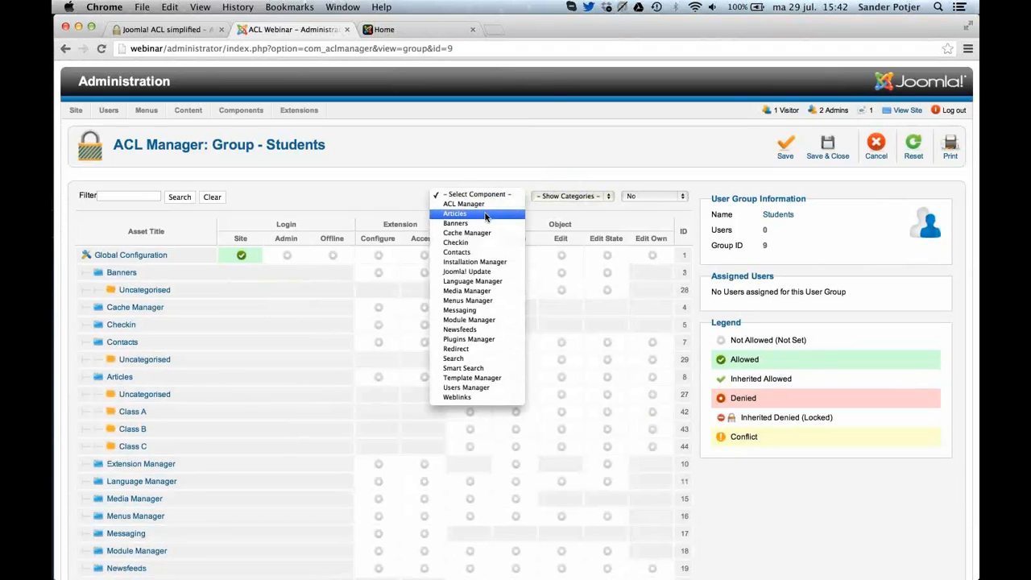
pyautogui.click(484, 216)
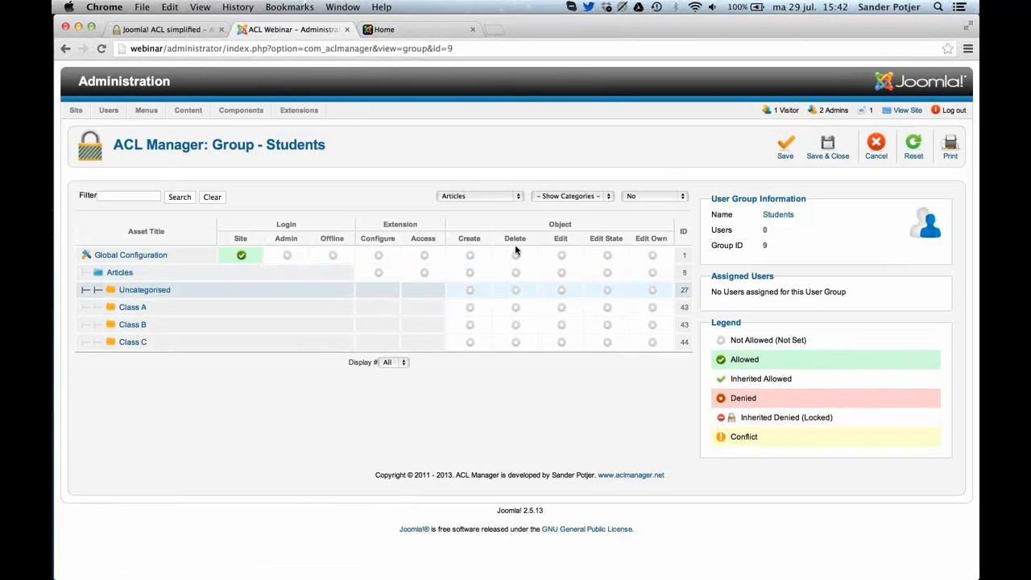
pyautogui.click(656, 196)
pyautogui.click(644, 177)
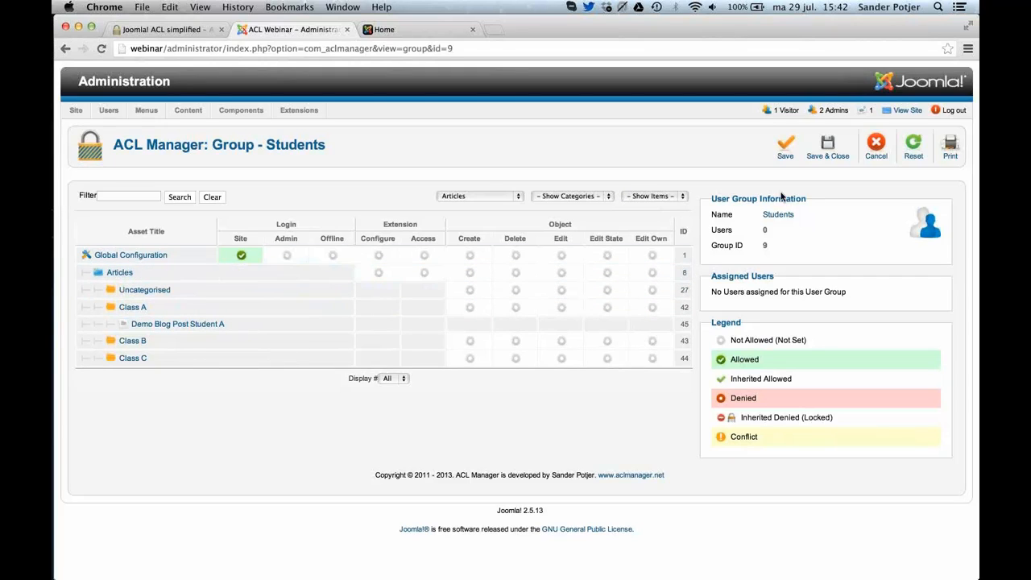
# Examine the Students group's reset options and print preview without applying either, and return to the ACL Manager overview.
pyautogui.click(912, 161)
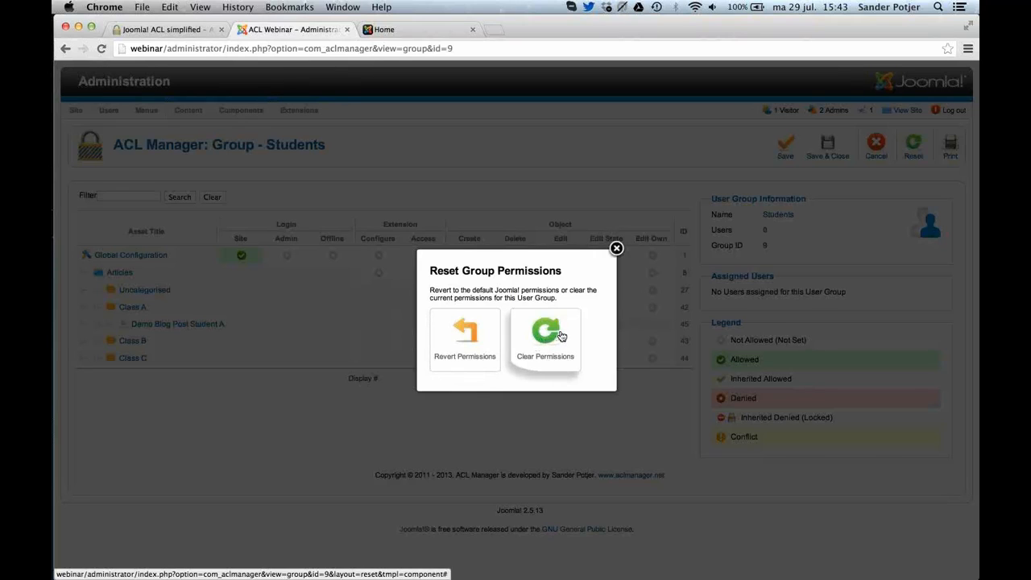
pyautogui.click(617, 248)
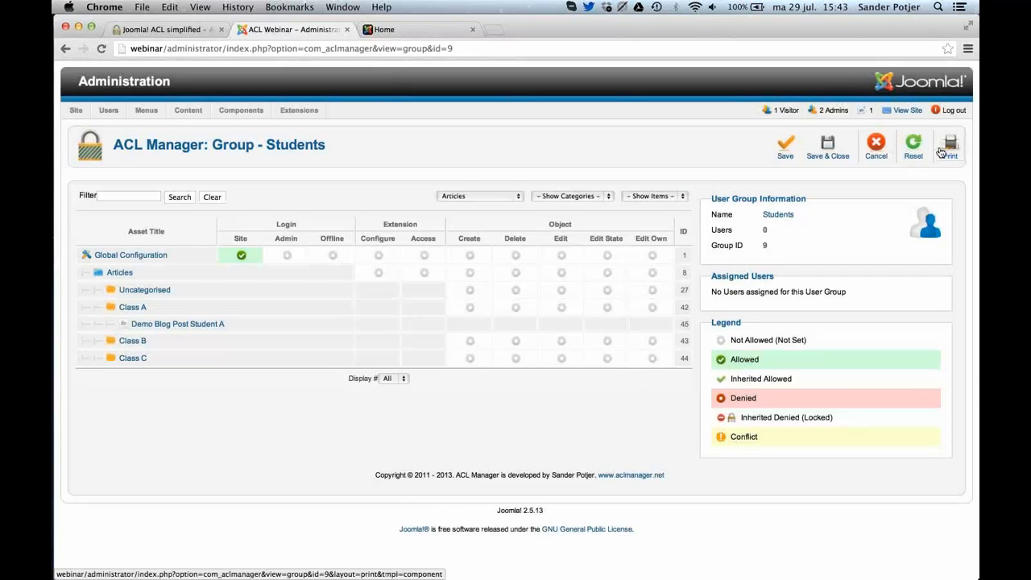
pyautogui.click(941, 152)
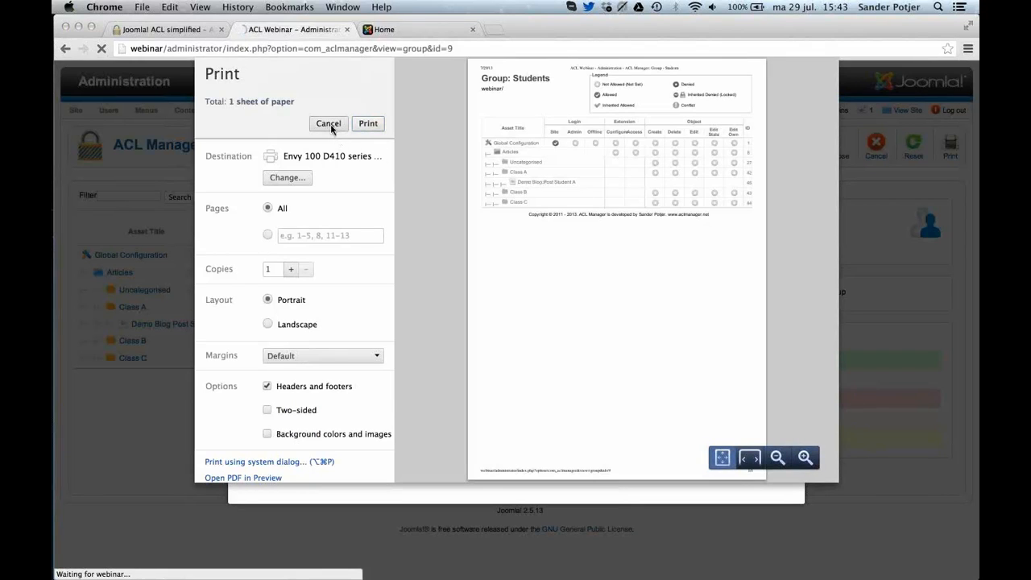
pyautogui.click(328, 124)
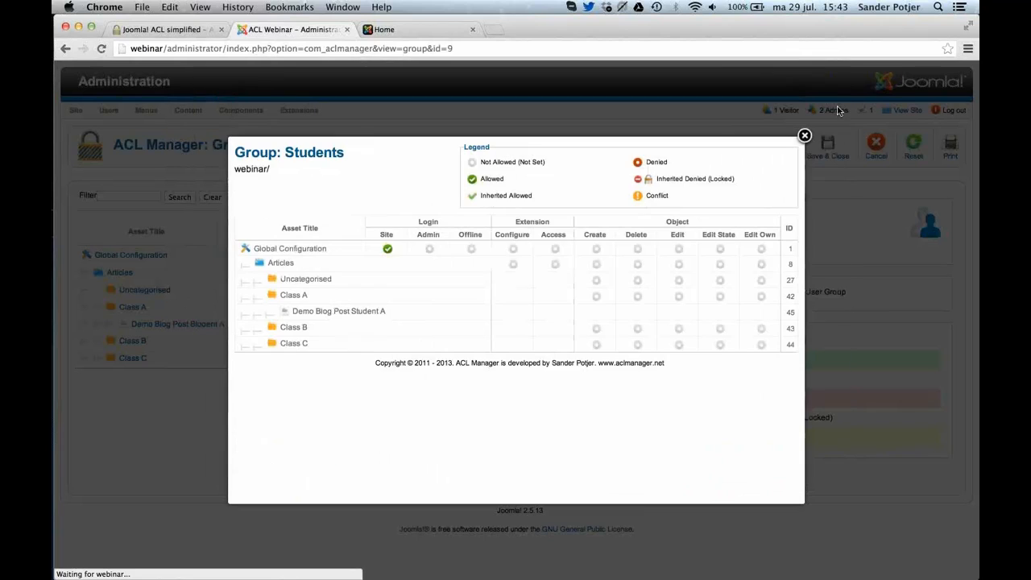
pyautogui.click(804, 136)
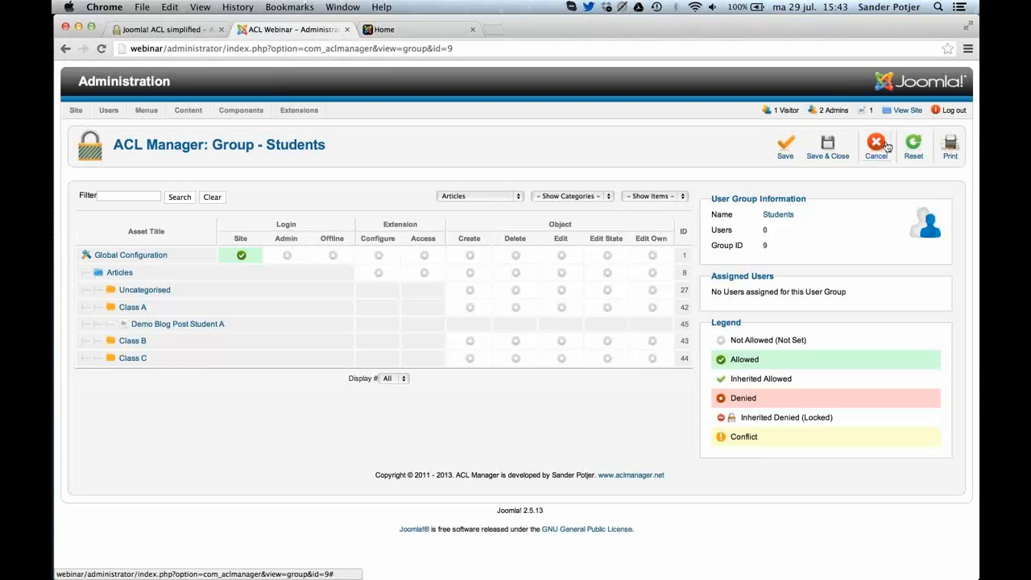
pyautogui.click(884, 146)
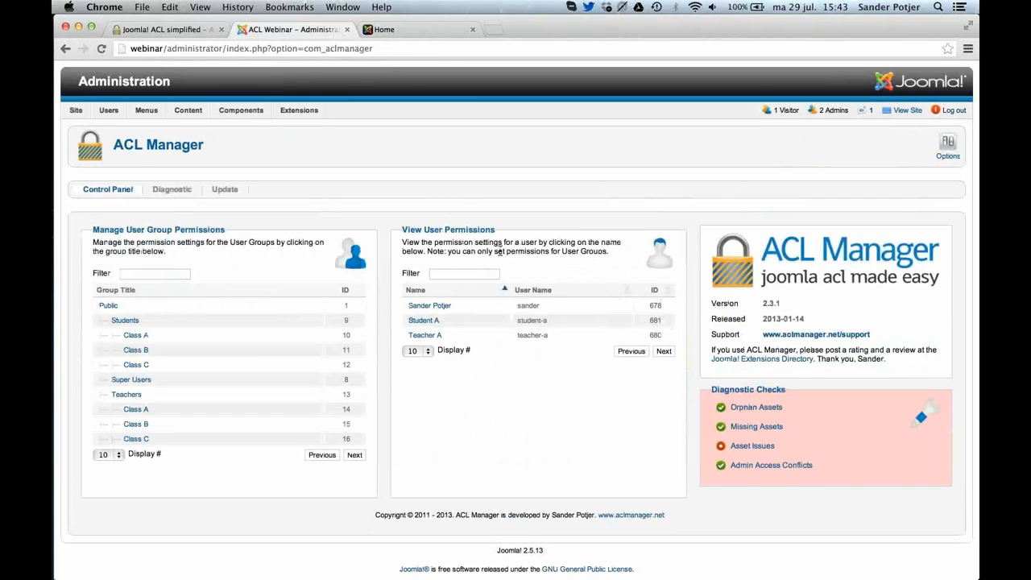
# Open the permission view of the user Student A, examine the allowed and denied actions, and close it.
pyautogui.click(423, 322)
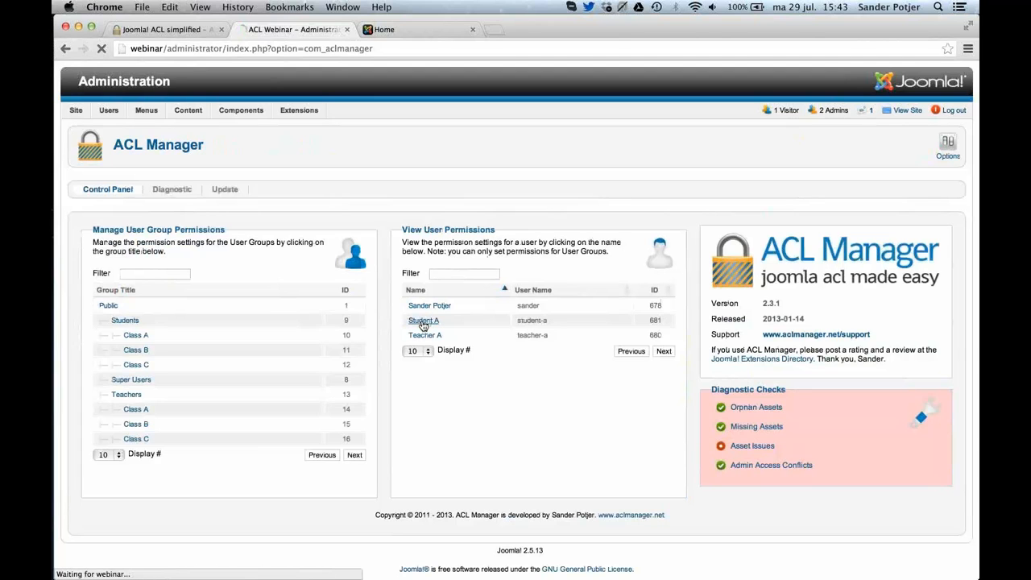
pyautogui.scroll(-10, 423, 326)
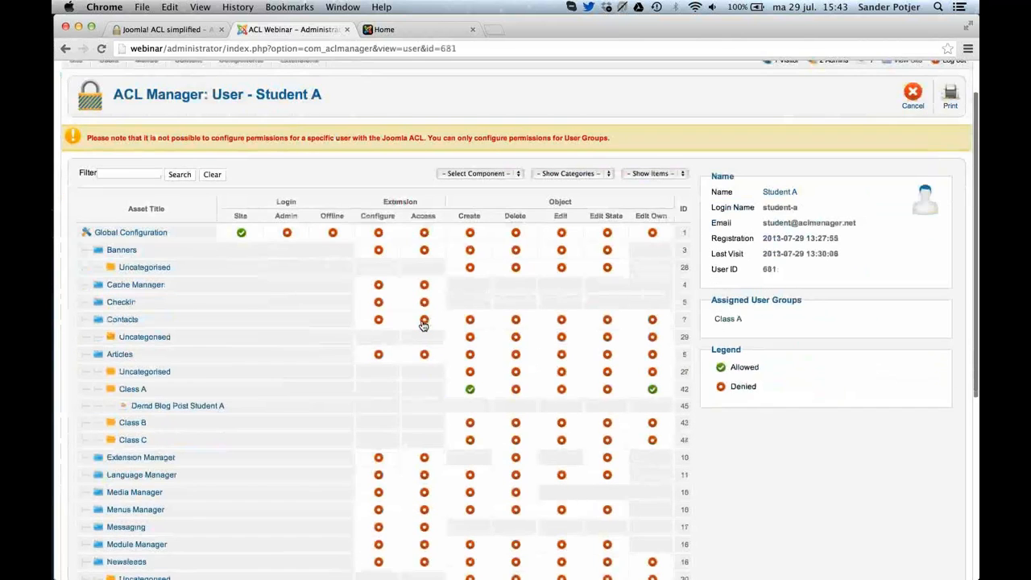
pyautogui.scroll(8, 423, 326)
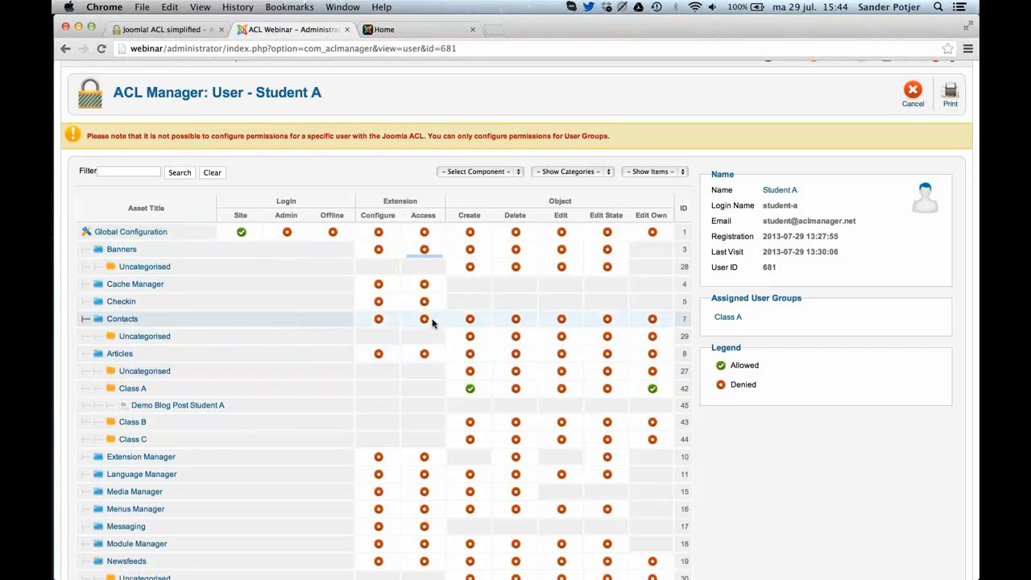
pyautogui.scroll(-3, 432, 322)
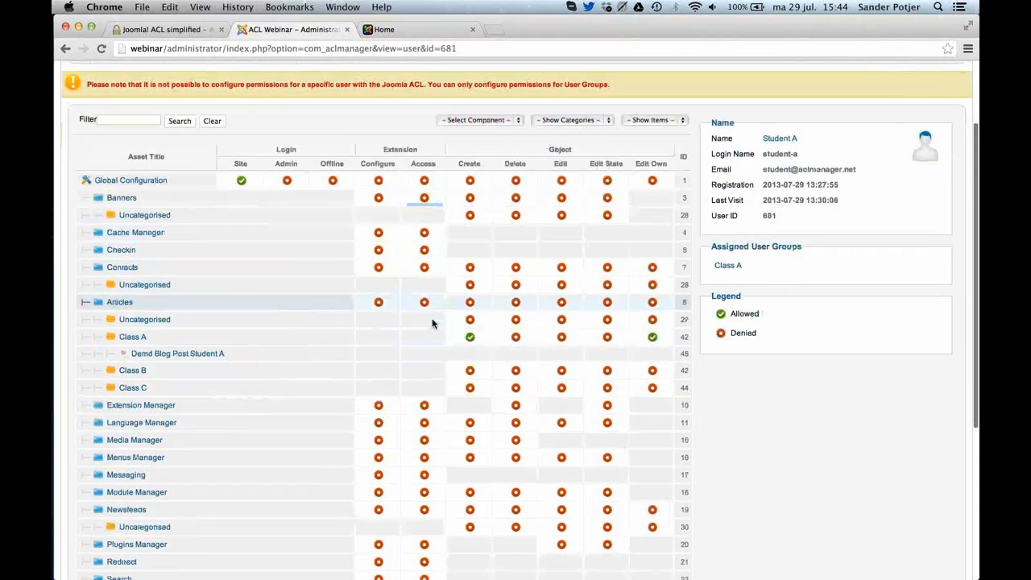
pyautogui.scroll(1, 783, 257)
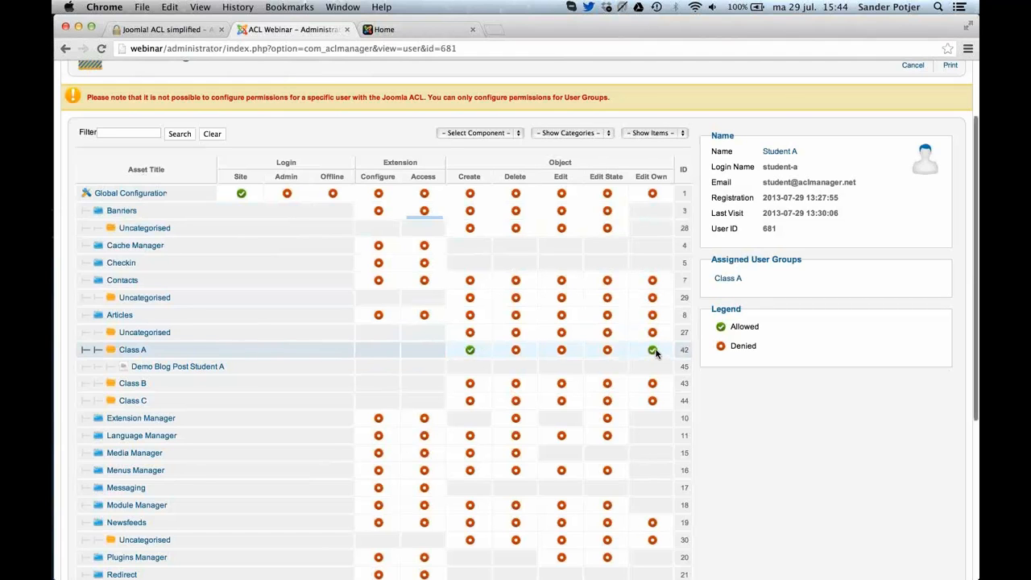
pyautogui.scroll(-10, 655, 353)
pyautogui.scroll(13, 656, 352)
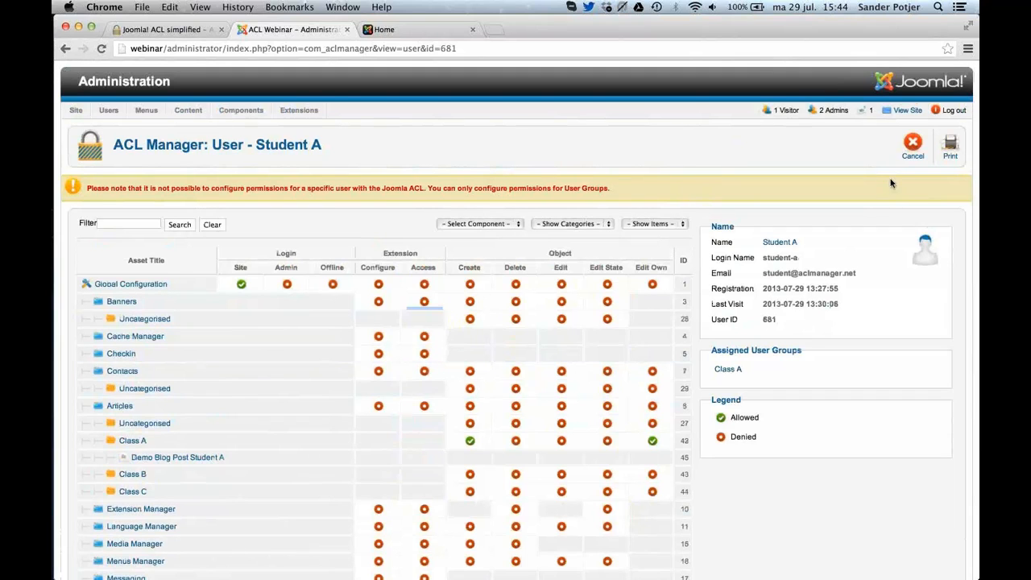
pyautogui.click(910, 153)
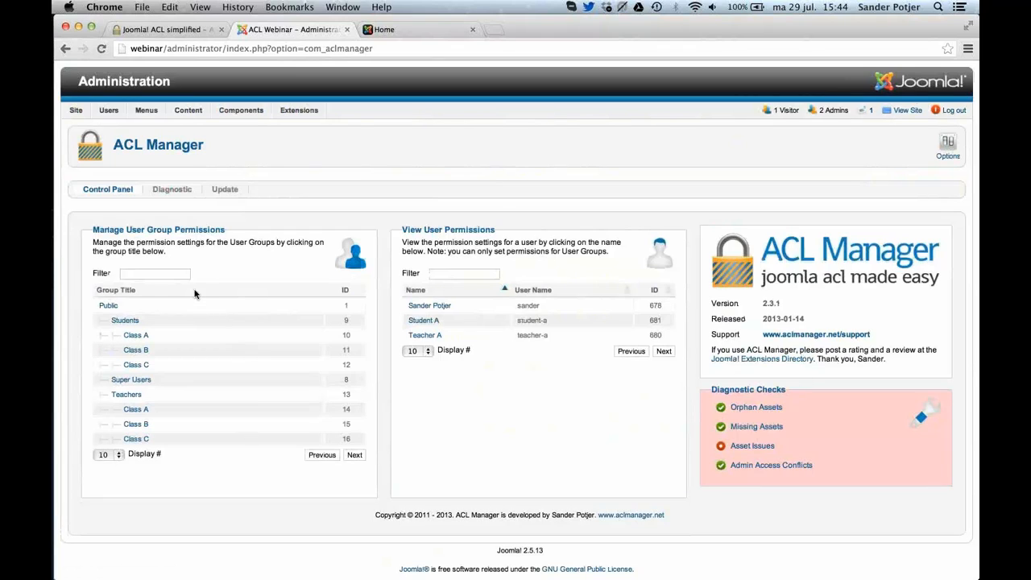
# Open ACL Manager's diagnostics and review the checks for orphan assets, missing assets, asset issues and admin access conflicts.
pyautogui.click(167, 193)
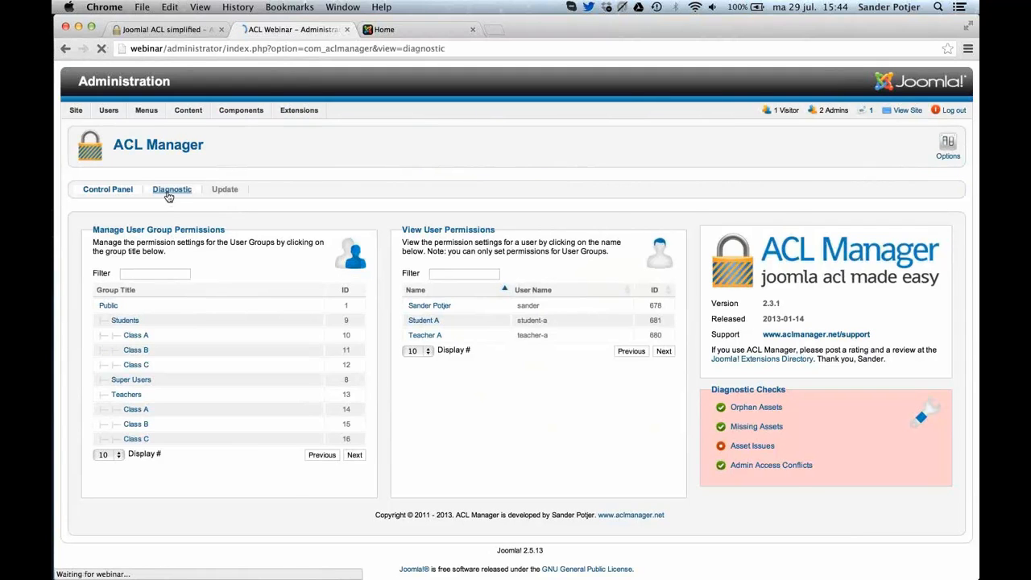
pyautogui.scroll(-1, 238, 211)
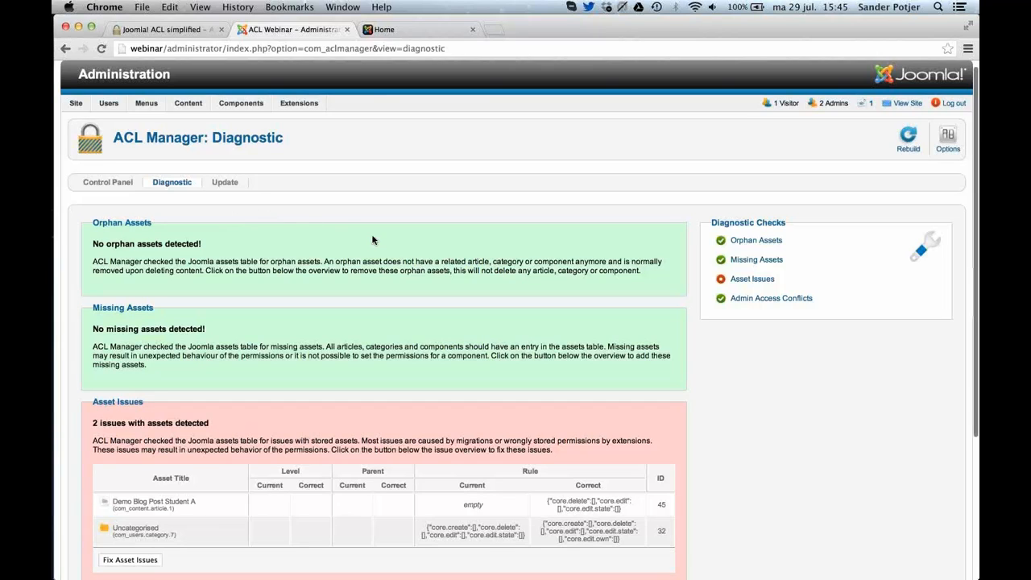
pyautogui.scroll(-1, 373, 239)
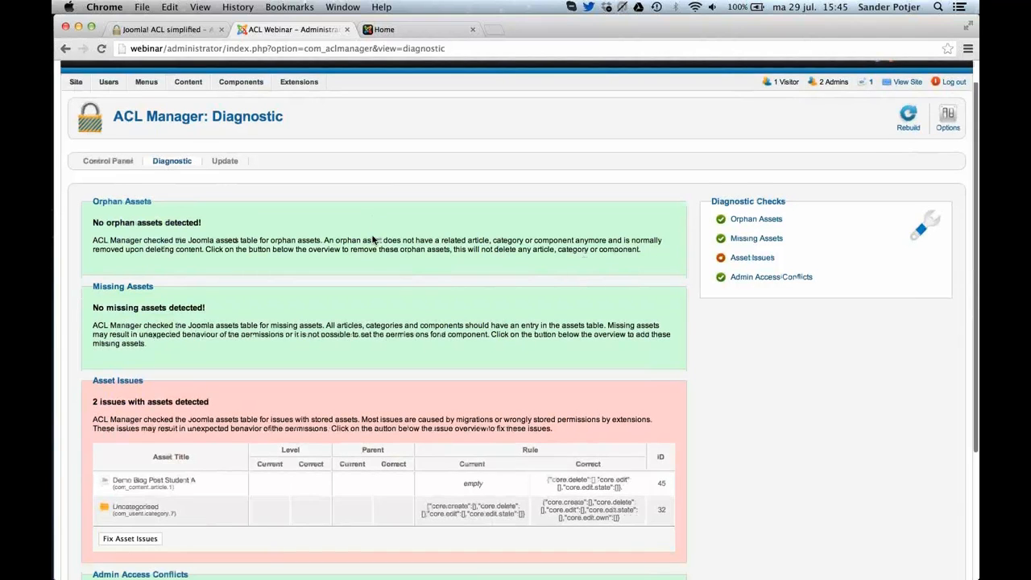
pyautogui.scroll(-3, 373, 239)
# Switch to Sequel Pro, refresh the pi3z2_assets table, and set the level of the com_newsfeeds record to 4.
pyautogui.press('super+Tab')
pyautogui.click(698, 273)
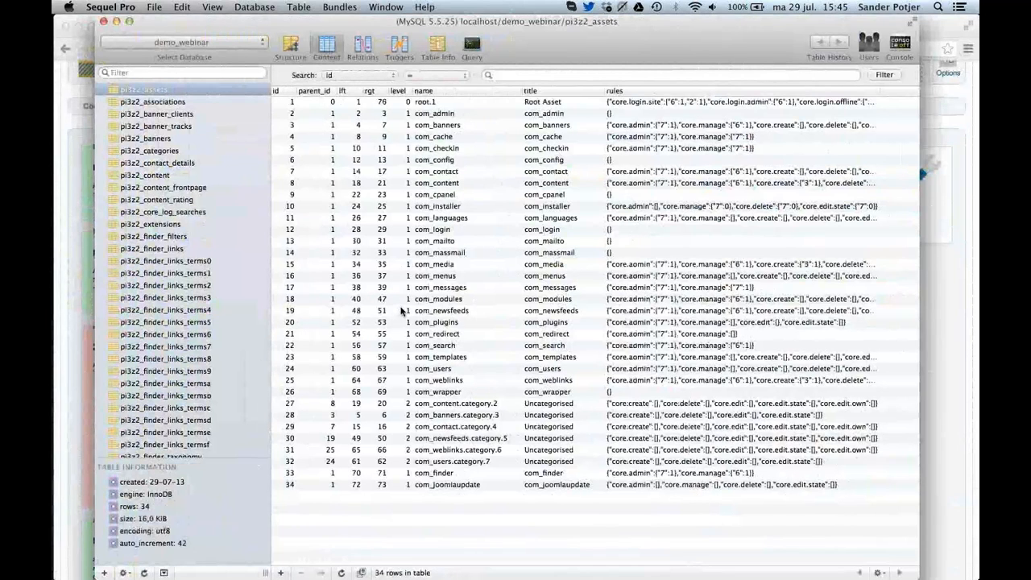
pyautogui.click(403, 311)
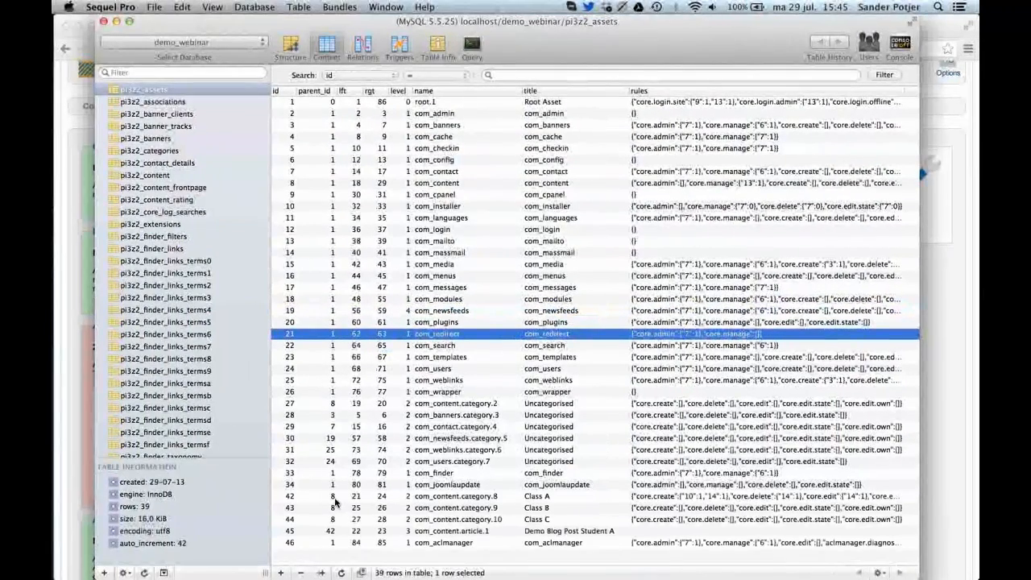
# Set the parent_id of the Class A record, com_content.category.8, to 23 in the assets table.
pyautogui.click(333, 500)
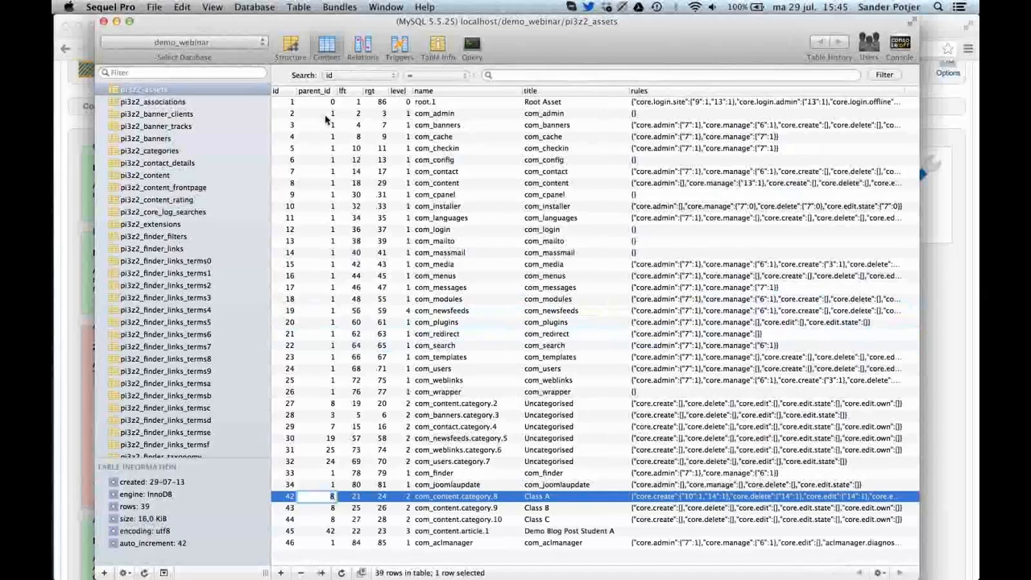
pyautogui.write('23')
pyautogui.press('Return')
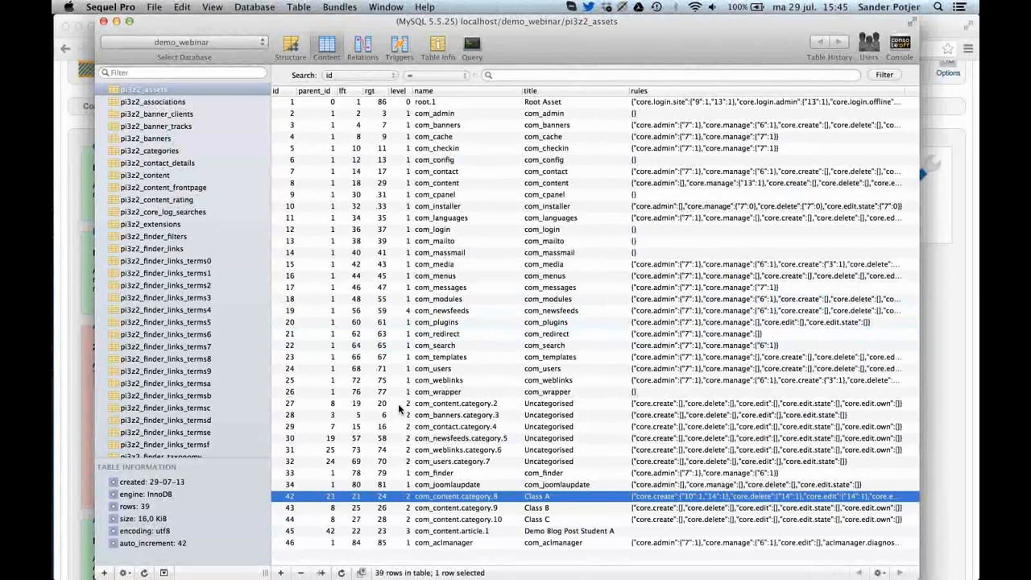
# Set the level of the com_content.category.2 record to 4 and the level of com_plugins to 2.
pyautogui.click(409, 405)
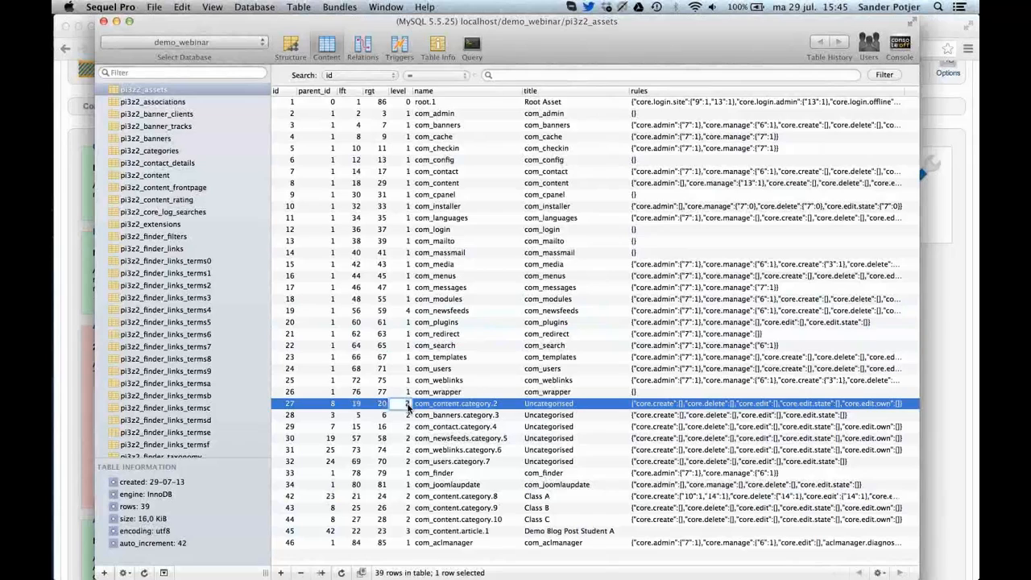
pyautogui.click(399, 381)
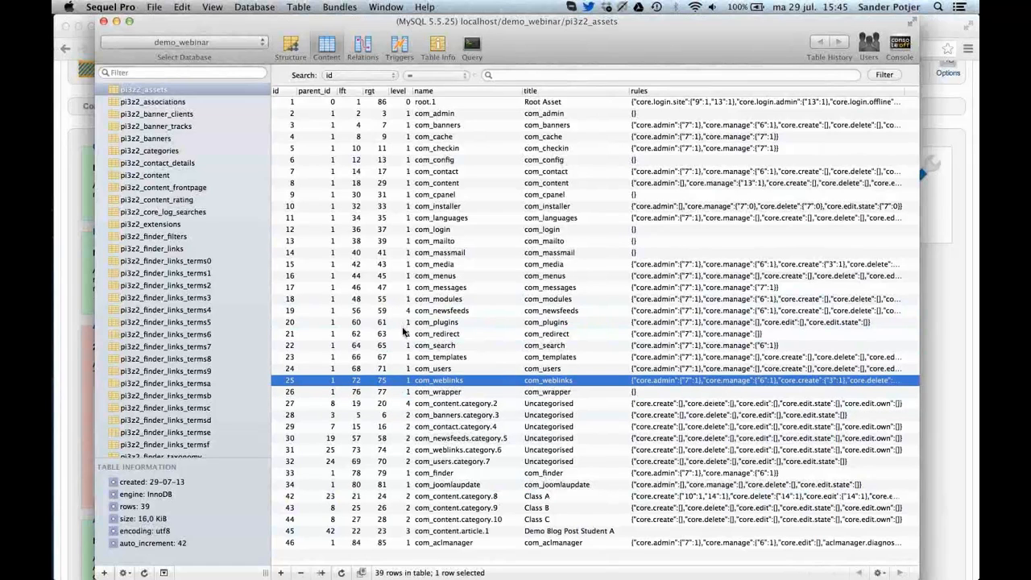
pyautogui.doubleClick(403, 327)
pyautogui.write('2')
pyautogui.press('Return')
pyautogui.click(397, 307)
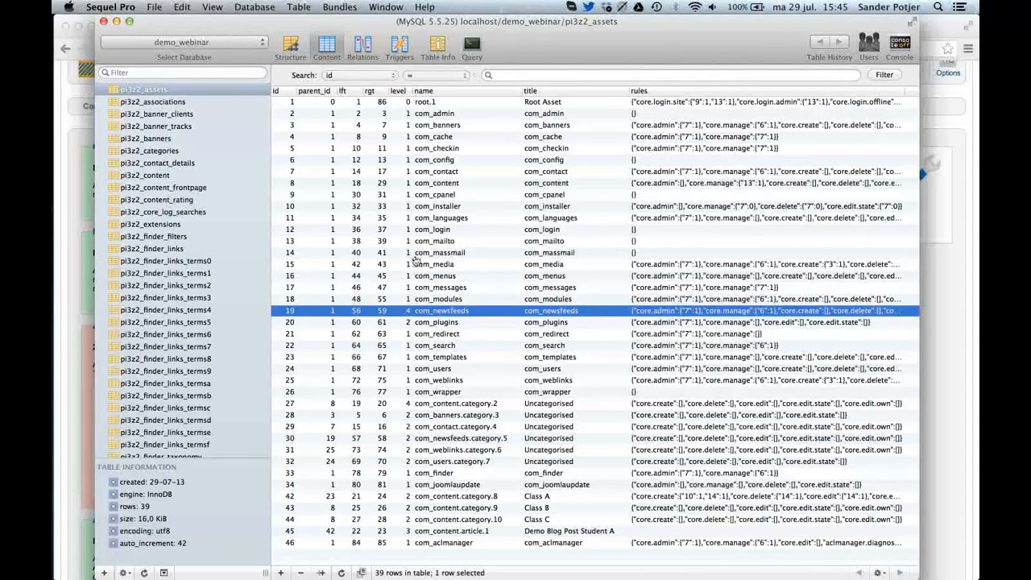
# Switch back to Chrome, reload ACL Manager's diagnostics page, and review the level and parent discrepancies under Asset Issues.
pyautogui.press('super+Tab')
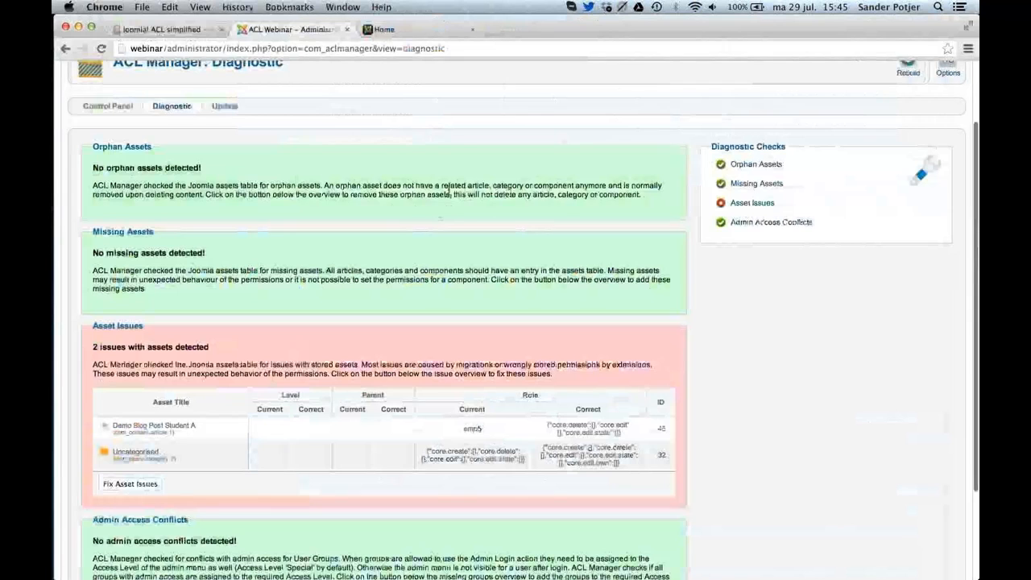
pyautogui.scroll(3, 448, 194)
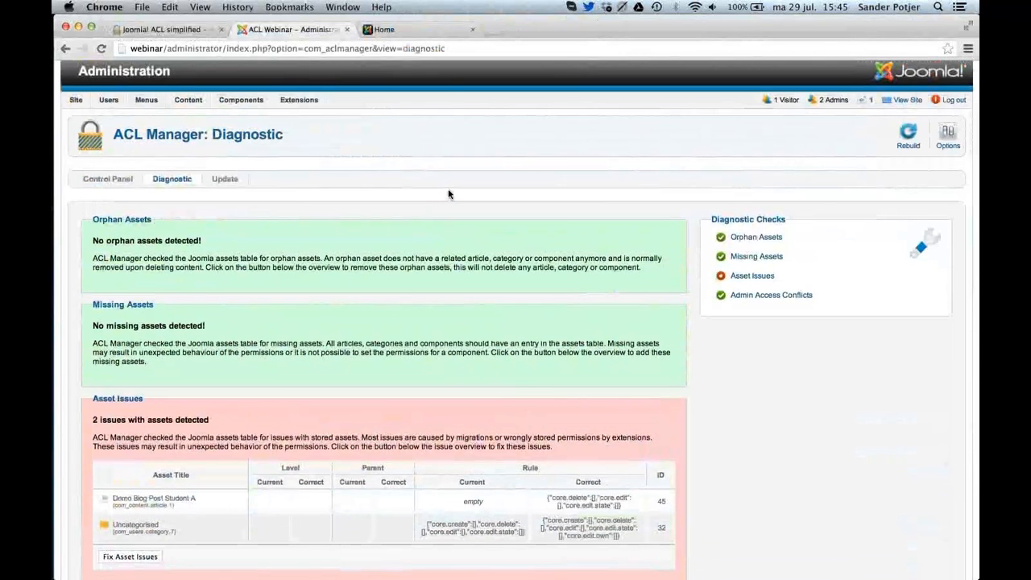
pyautogui.scroll(-2, 449, 194)
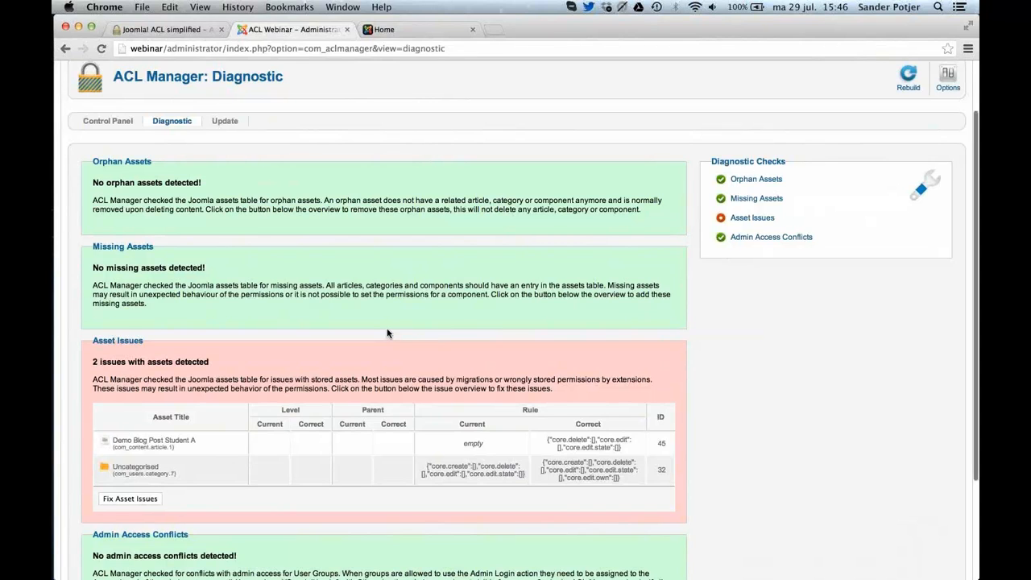
pyautogui.scroll(-2, 387, 331)
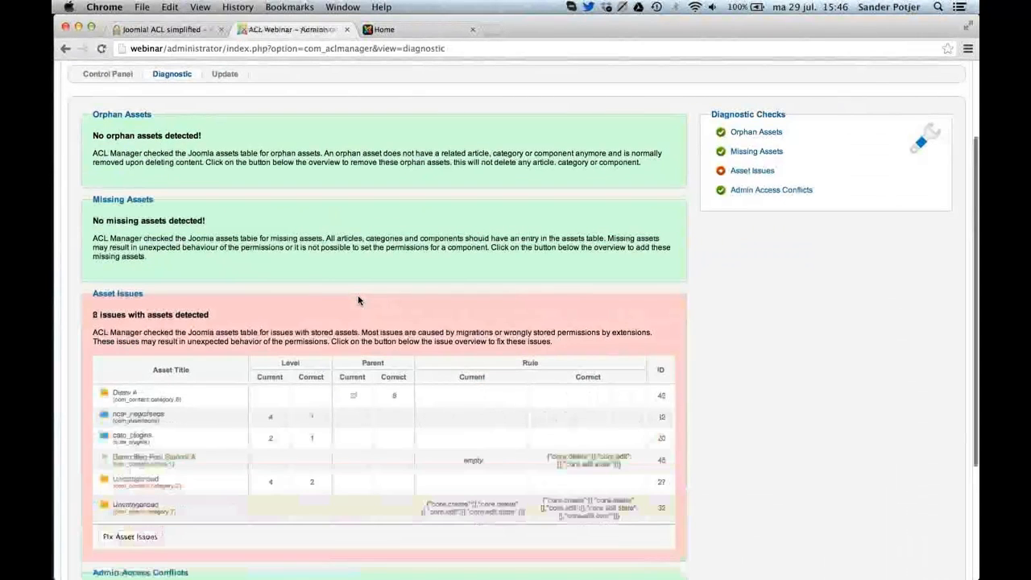
pyautogui.scroll(-3, 358, 300)
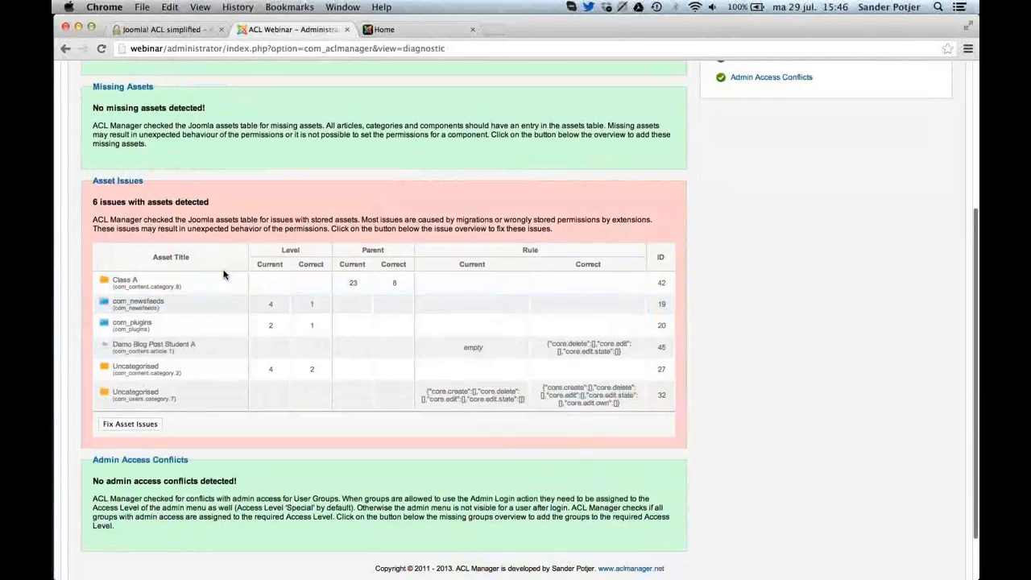
# Switch to Sequel Pro, minimize its database window, and return to the diagnostics page in Chrome.
pyautogui.press('super+Tab')
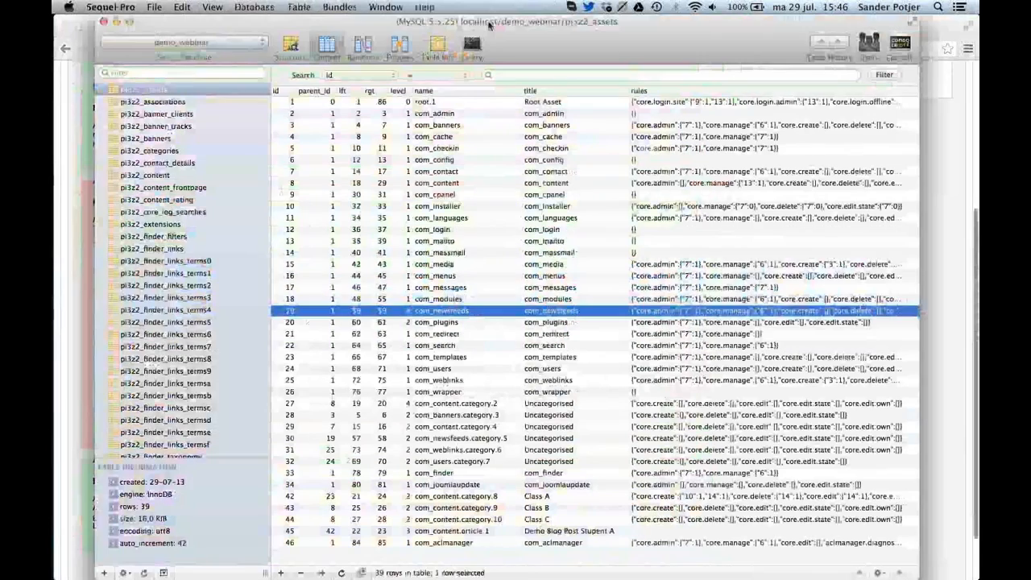
pyautogui.doubleClick(489, 25)
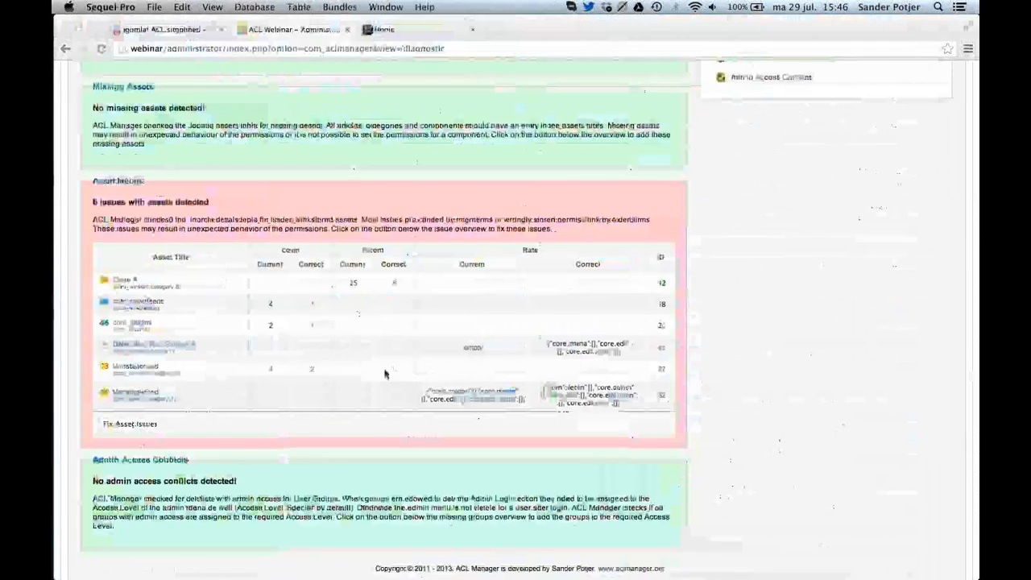
pyautogui.click(431, 327)
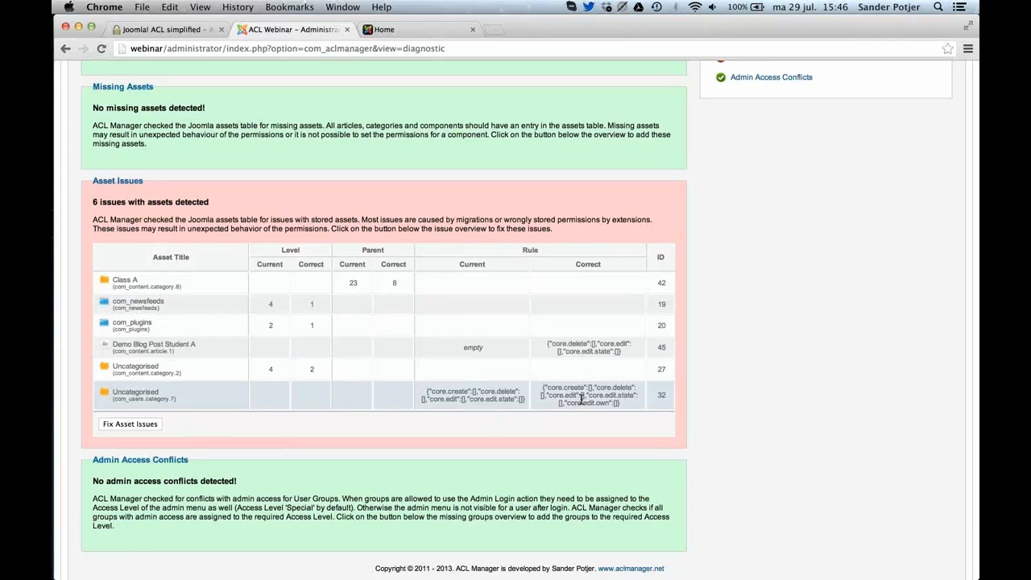
# Fix all the listed asset issues with ACL Manager and review the diagnostic checks again.
pyautogui.click(130, 425)
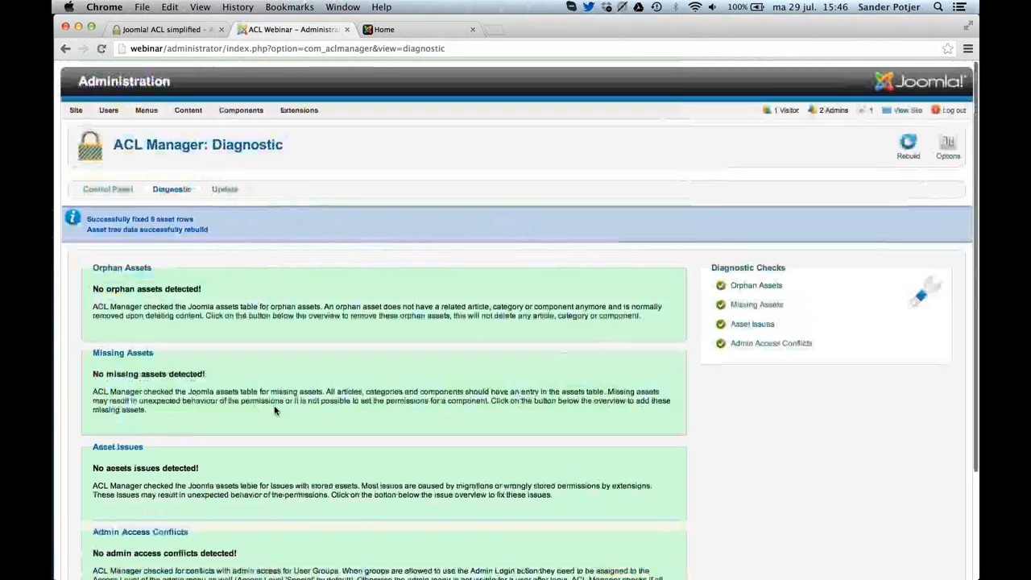
pyautogui.scroll(-3, 274, 410)
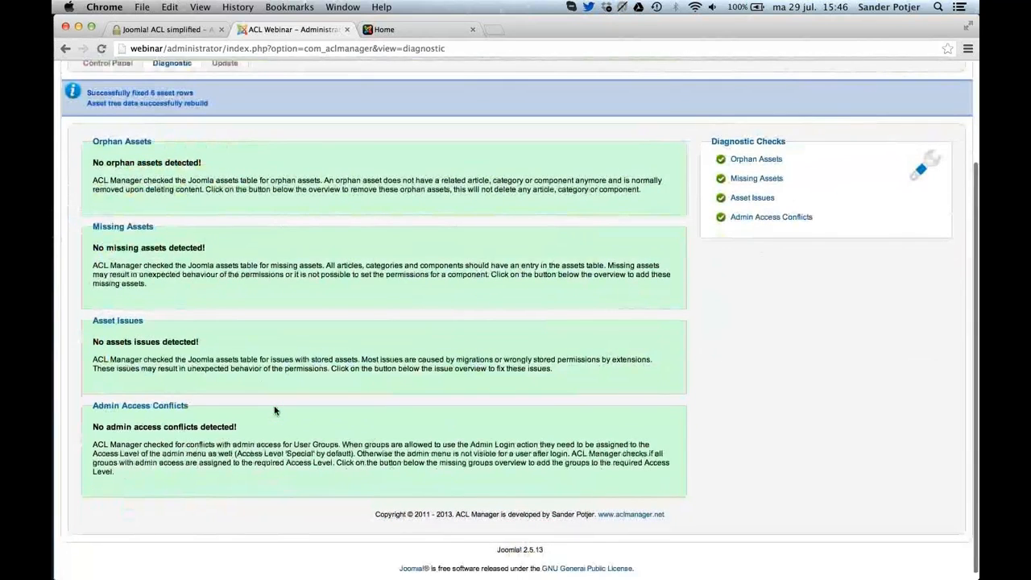
pyautogui.scroll(1, 274, 411)
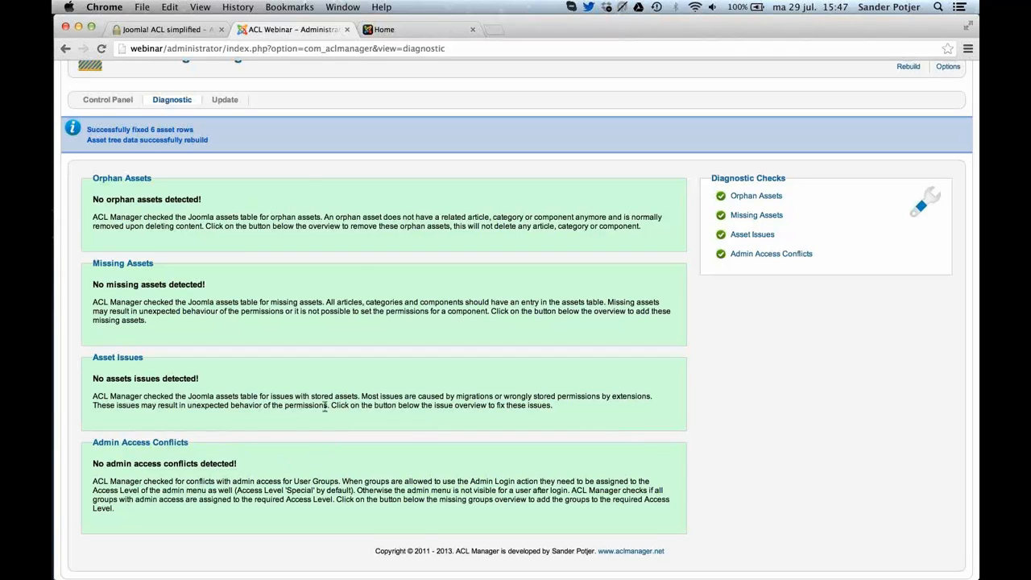
# Remove the Teachers group from the Backend viewing access level in Joomla's User Manager and save the level.
pyautogui.scroll(3, 306, 175)
pyautogui.moveTo(107, 110)
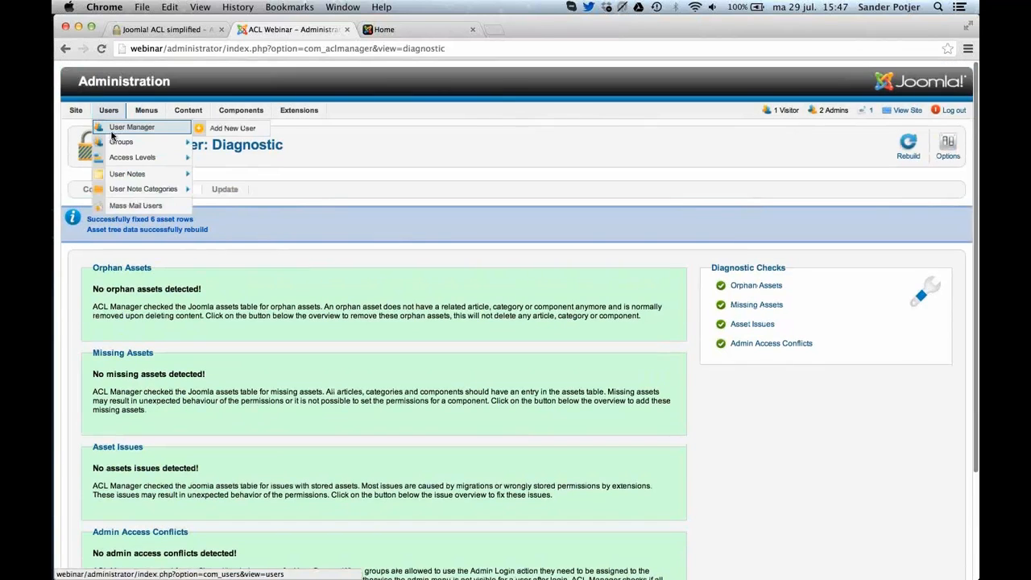
pyautogui.click(115, 158)
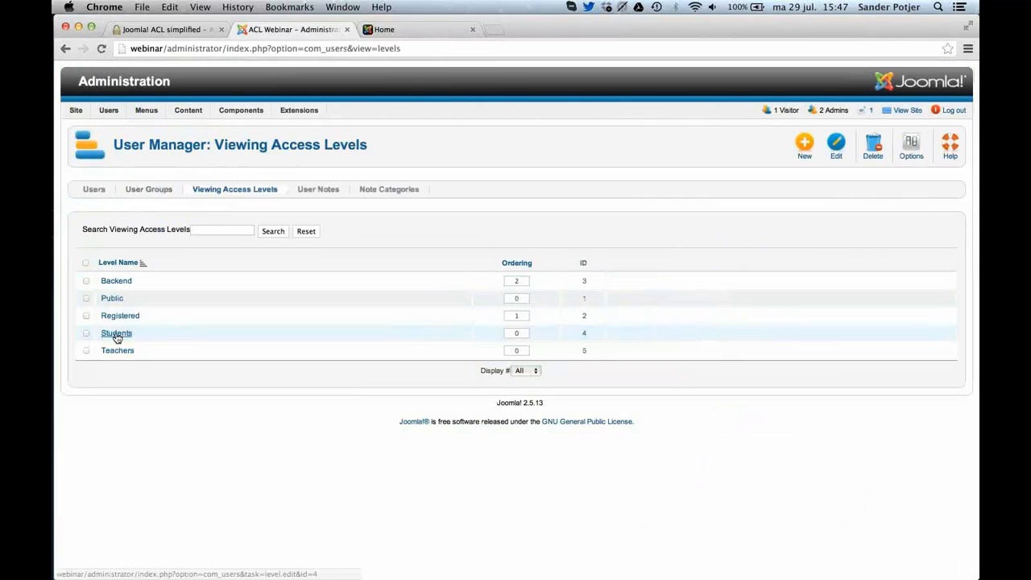
pyautogui.click(116, 282)
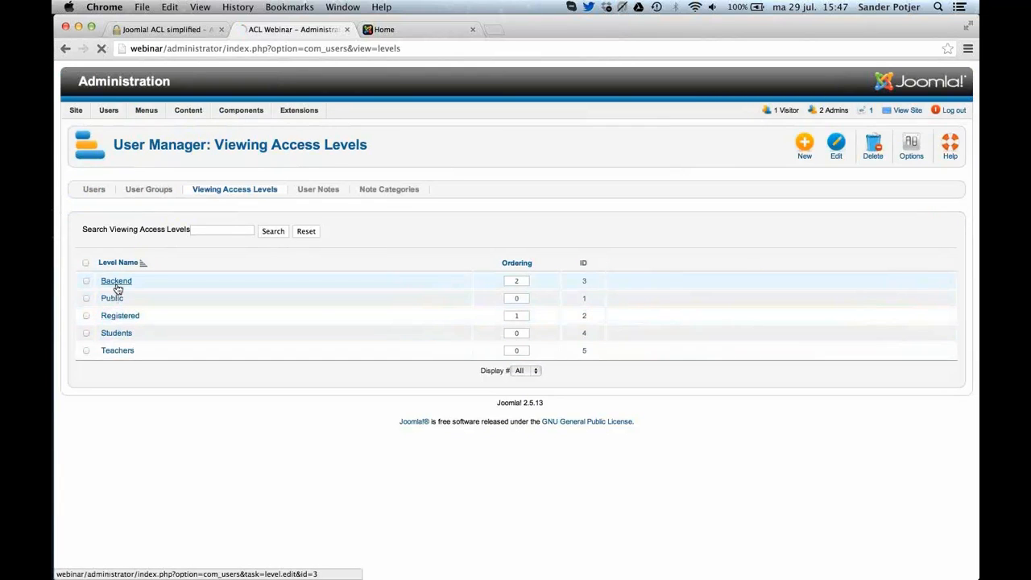
pyautogui.click(96, 359)
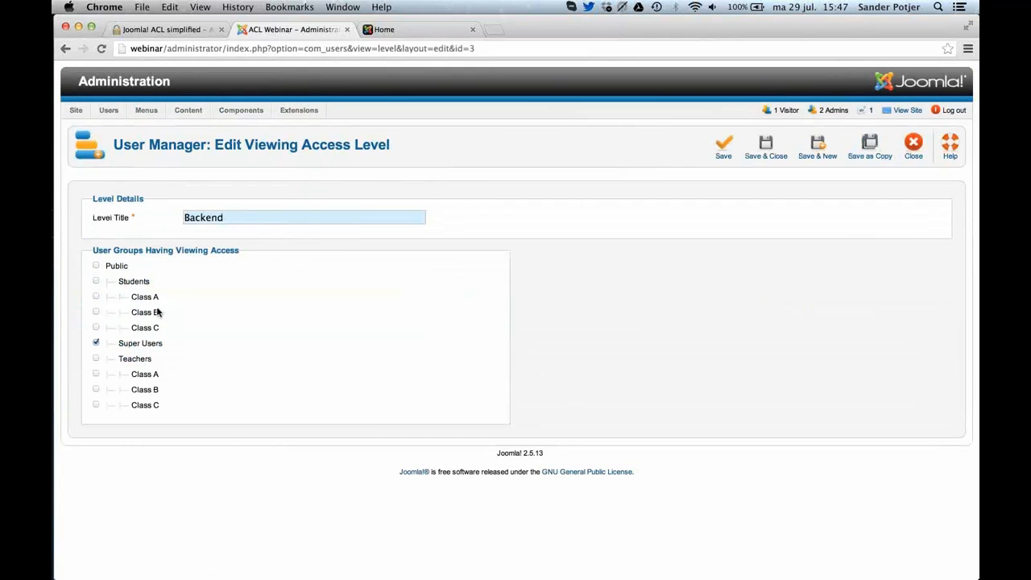
pyautogui.click(779, 156)
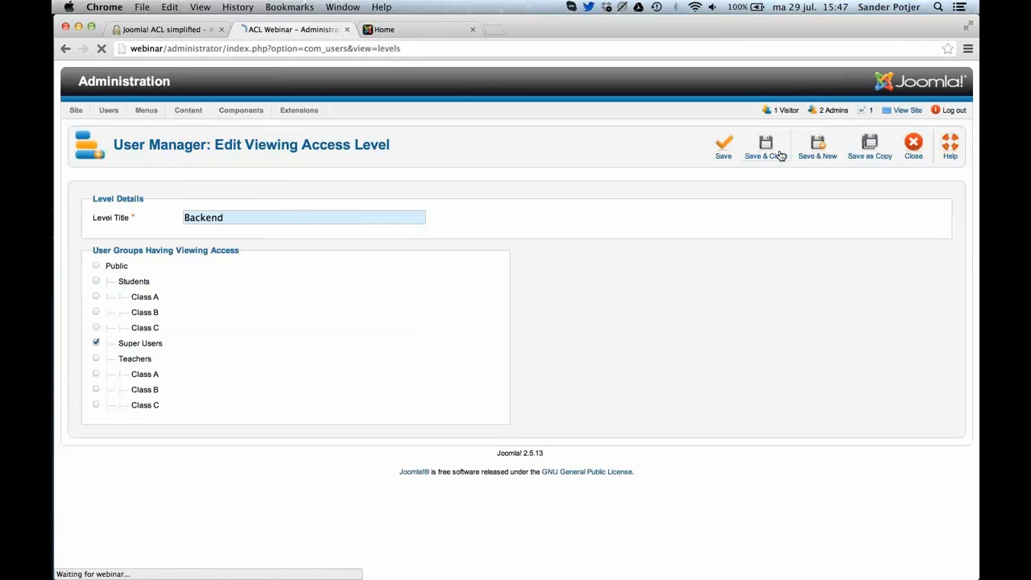
# Review the admin access conflicts in ACL Manager's diagnostics and add the listed Teachers group to the admin access level.
pyautogui.moveTo(256, 111)
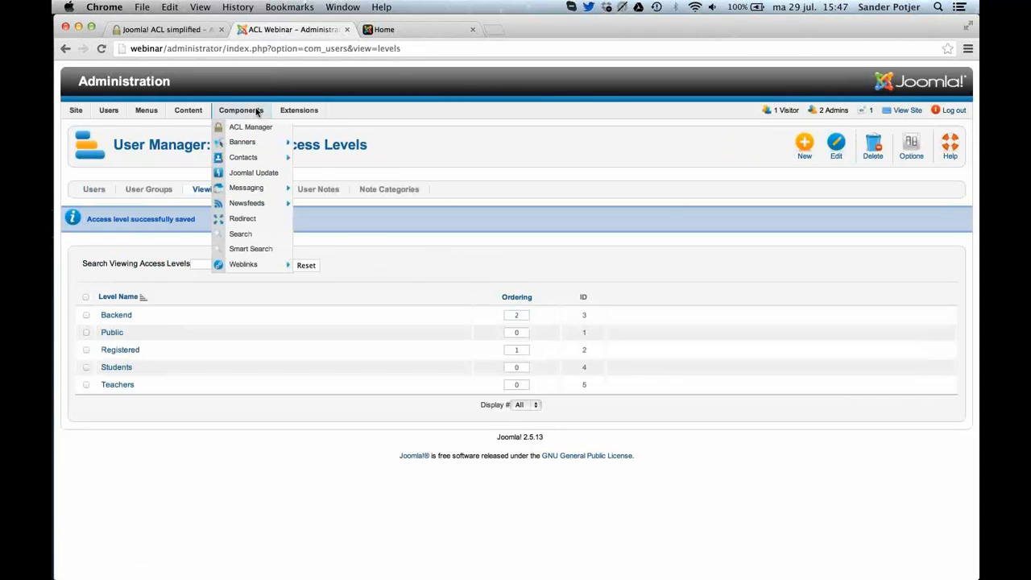
pyautogui.click(248, 131)
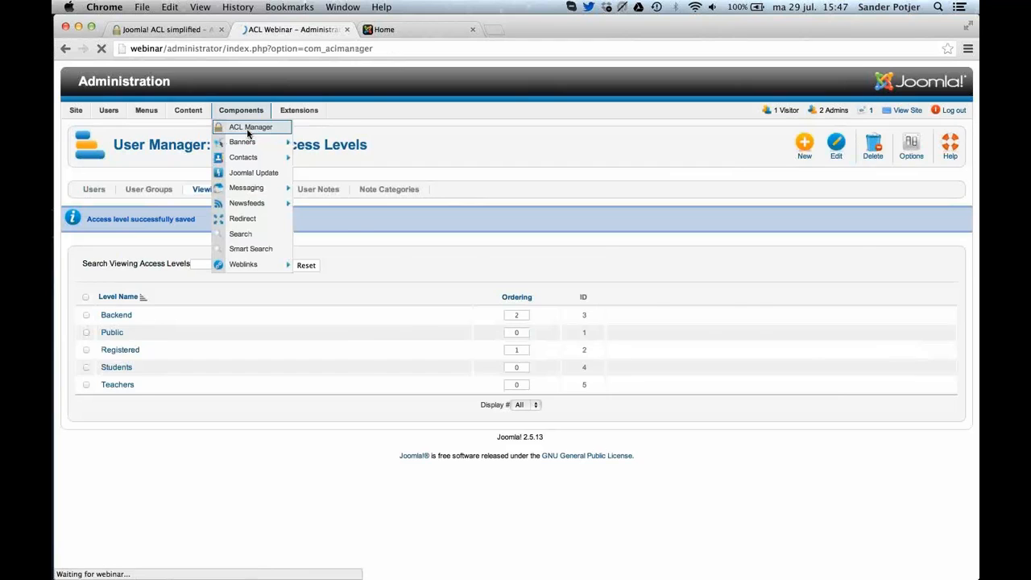
pyautogui.click(776, 469)
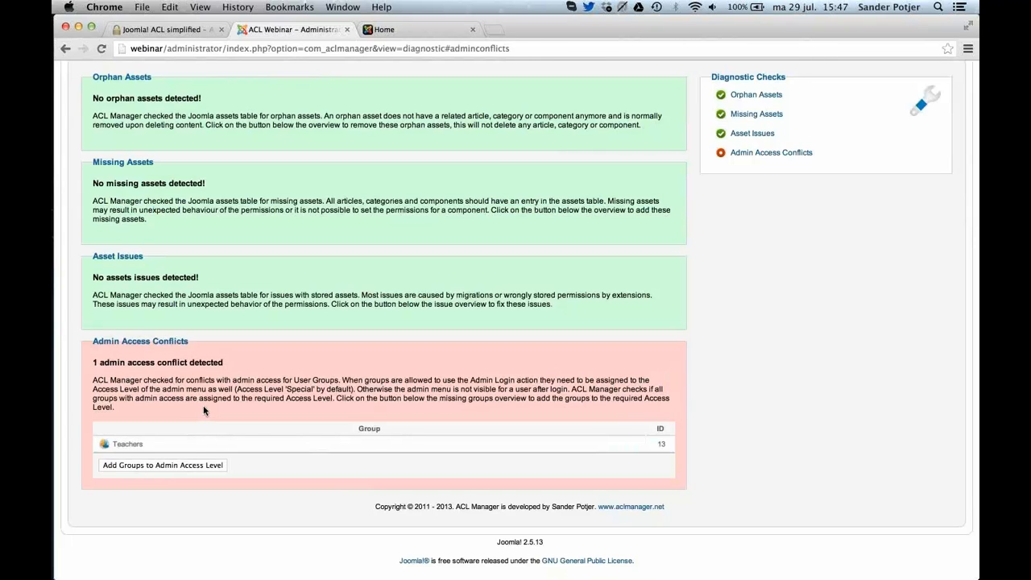
pyautogui.scroll(3, 205, 411)
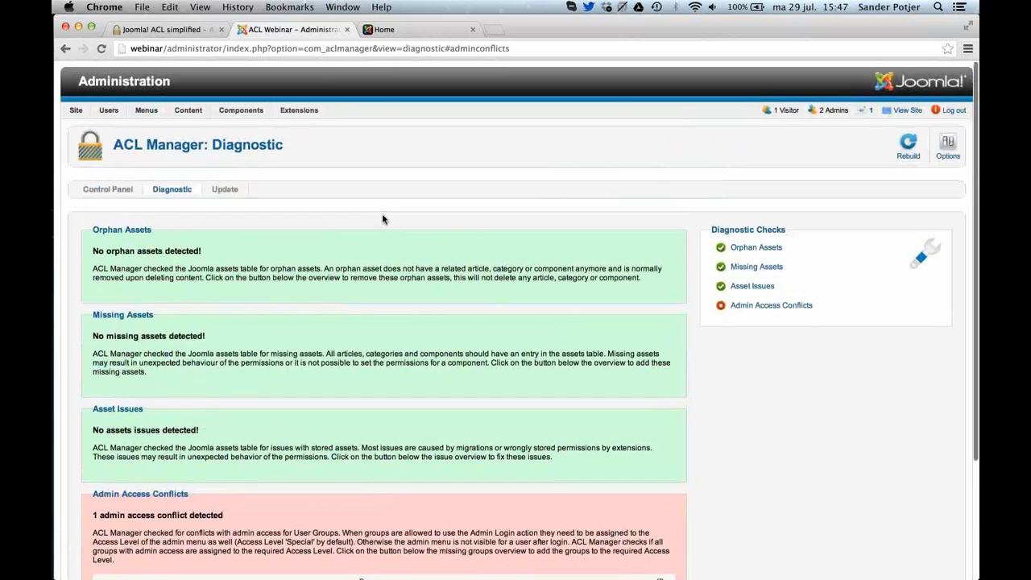
pyautogui.scroll(-3, 384, 219)
pyautogui.click(173, 467)
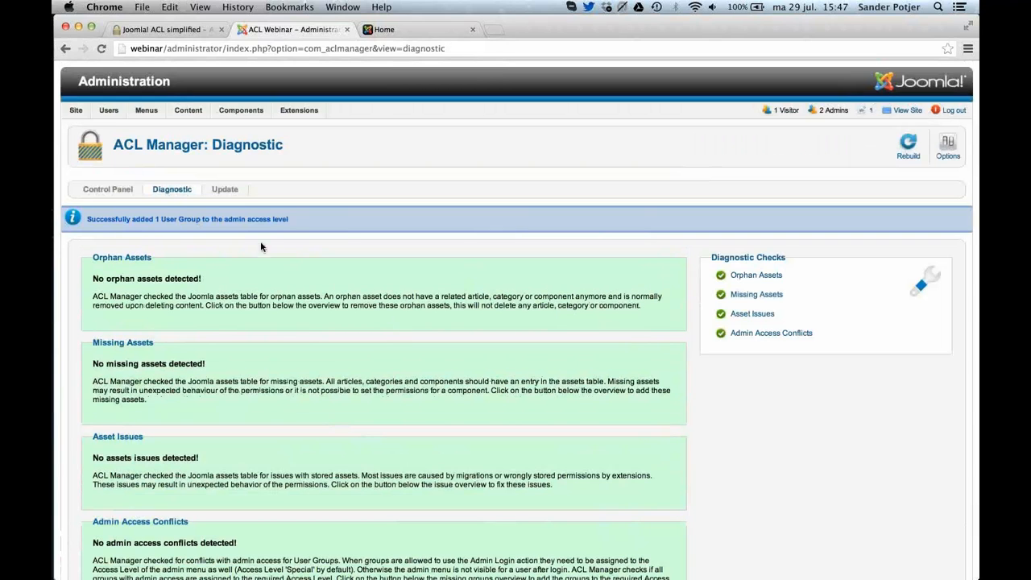
# Check ACL Manager's live update information and return to its control panel overview.
pyautogui.click(228, 194)
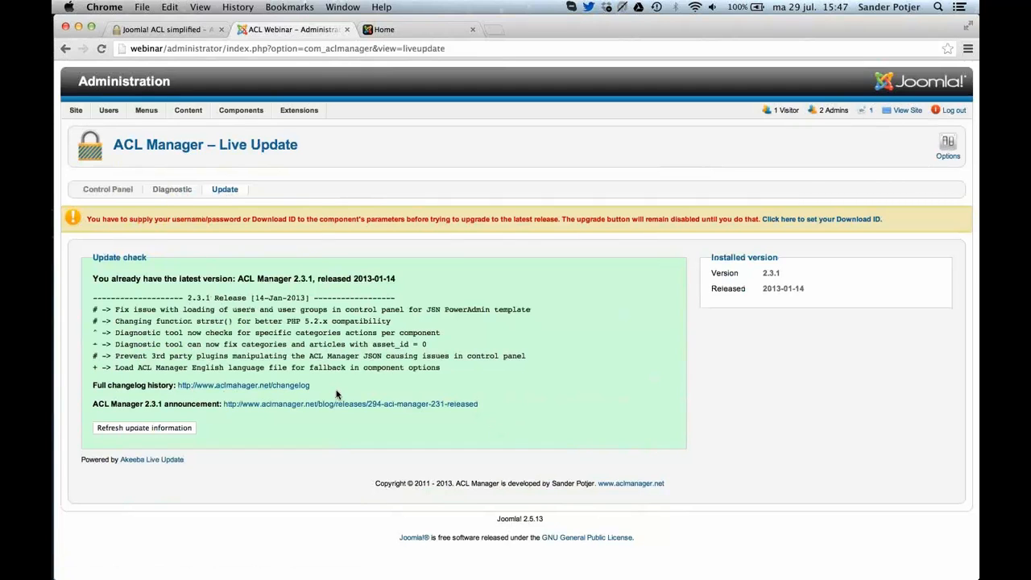
pyautogui.click(127, 193)
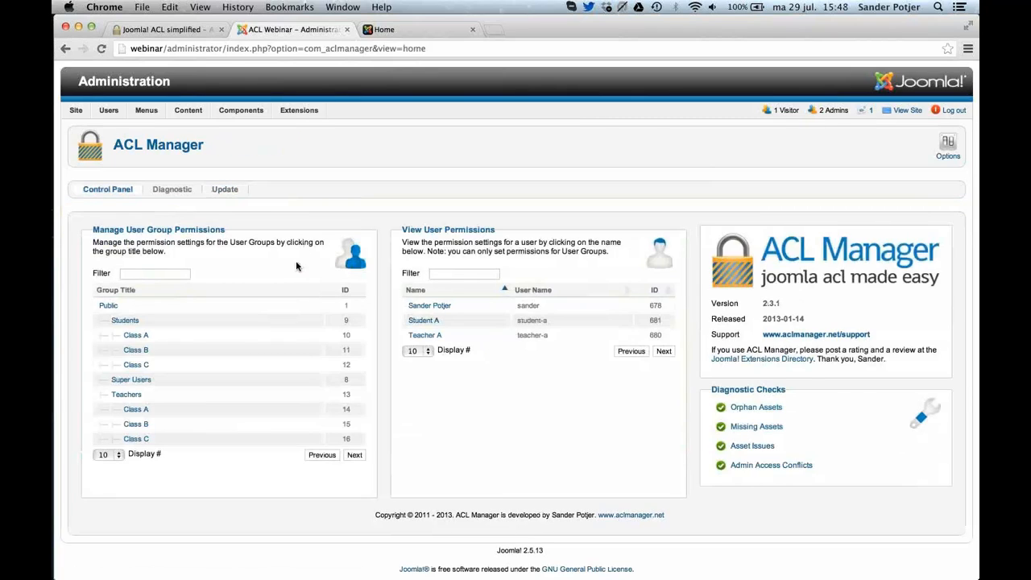
pyautogui.scroll(-1, 295, 266)
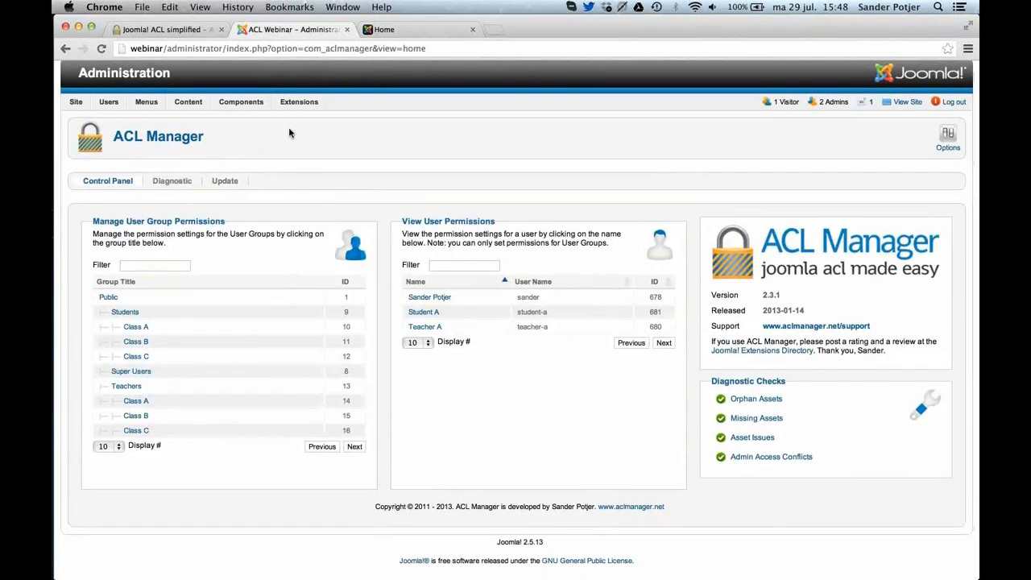
# Install the Akeeba Backup component from com_akeeba-3.7.10-core.zip through Joomla's Extension Manager.
pyautogui.moveTo(290, 105)
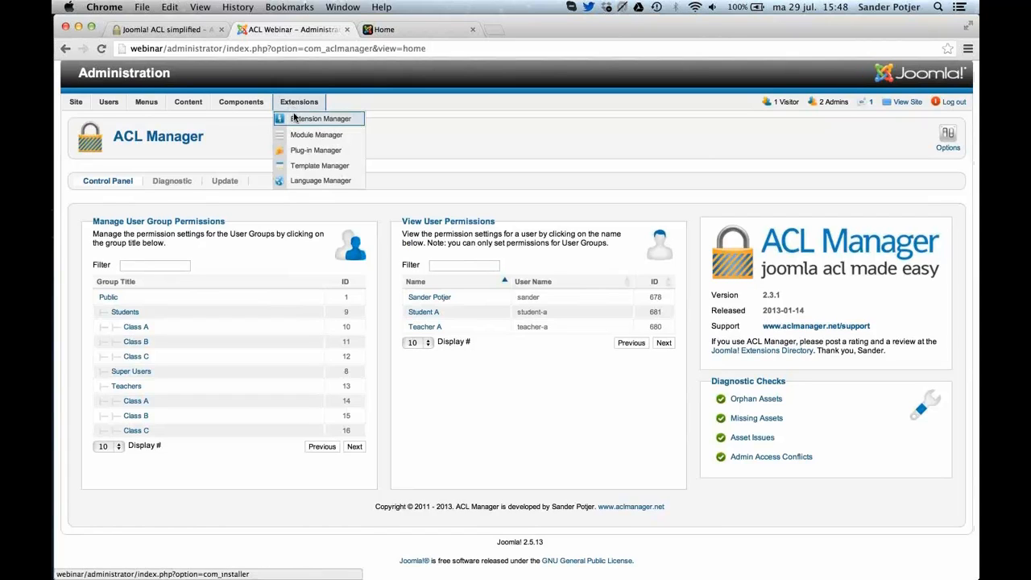
pyautogui.click(294, 120)
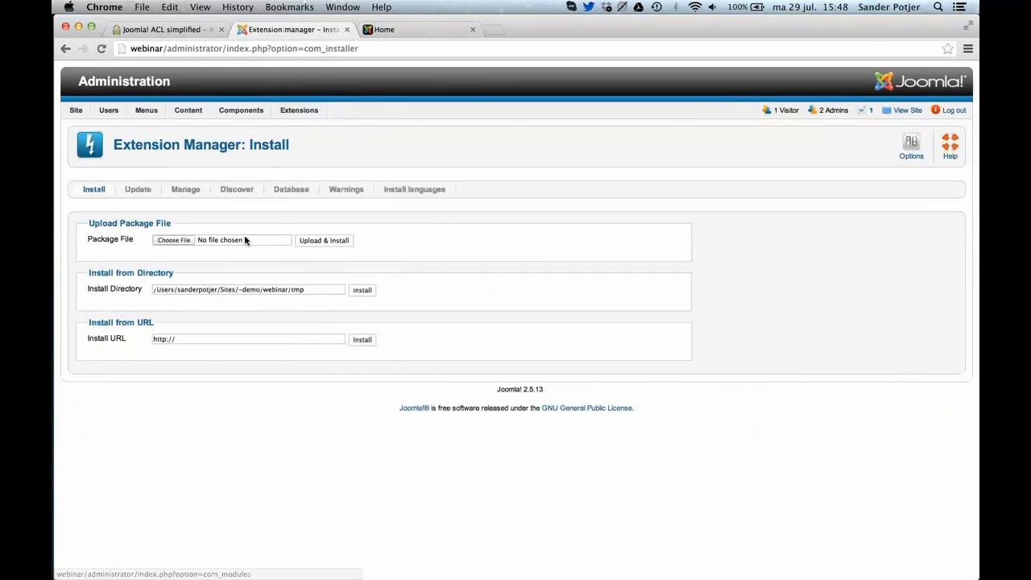
pyautogui.click(174, 240)
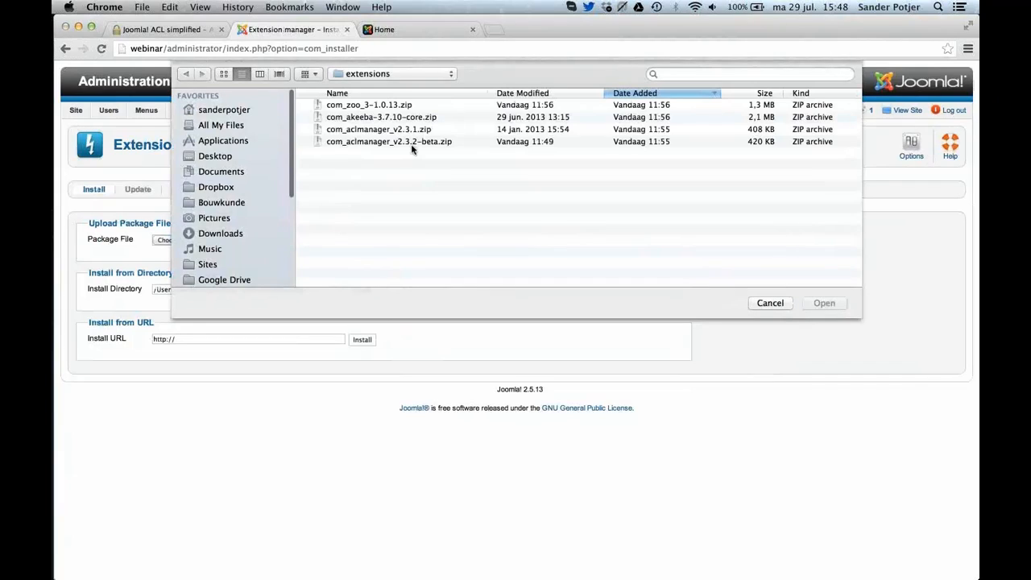
pyautogui.doubleClick(372, 118)
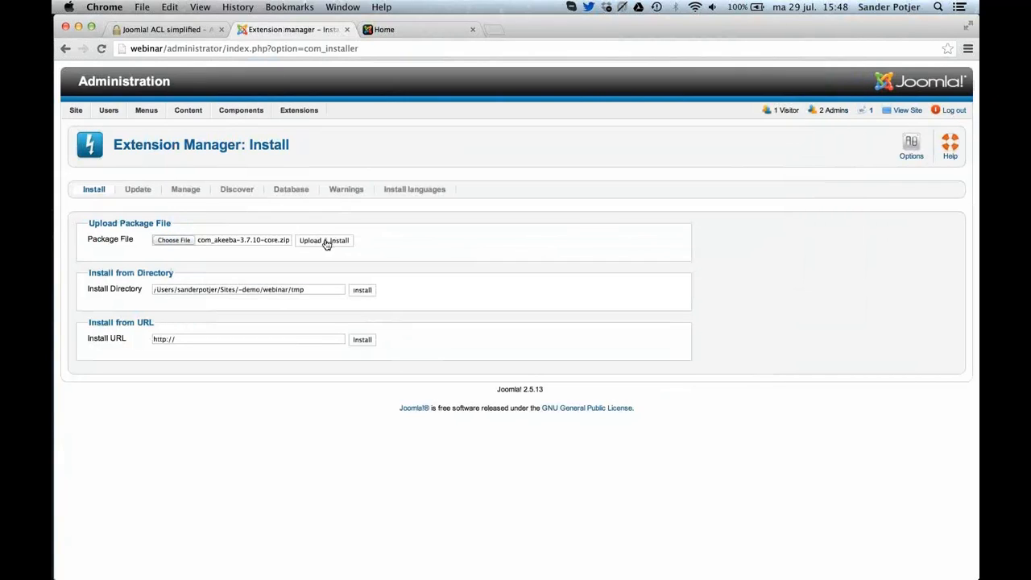
pyautogui.click(326, 241)
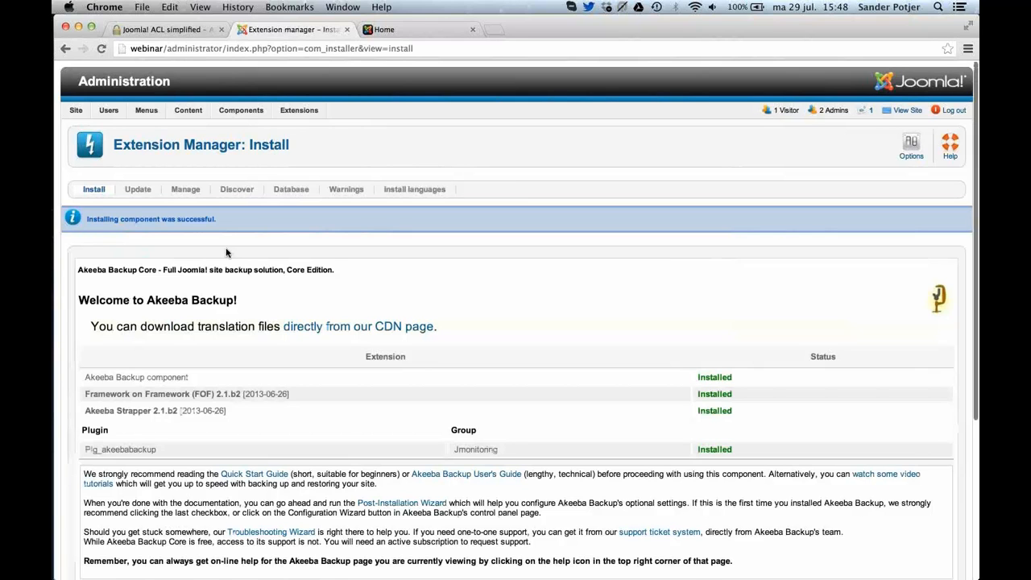
# Install the ZOO extension from the package file com_zoo_3-1.0.13.zip.
pyautogui.scroll(-5, 226, 253)
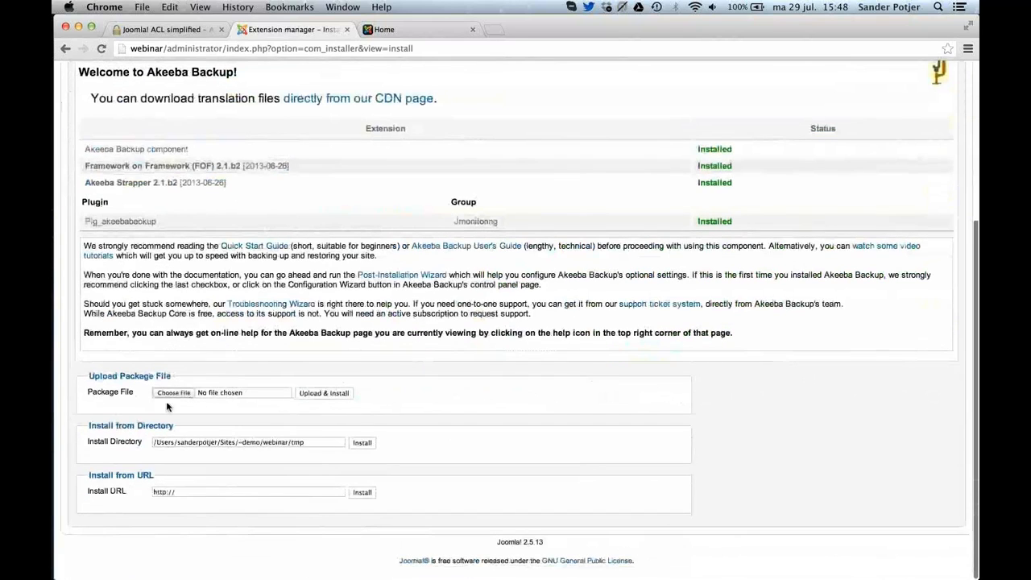
pyautogui.click(170, 393)
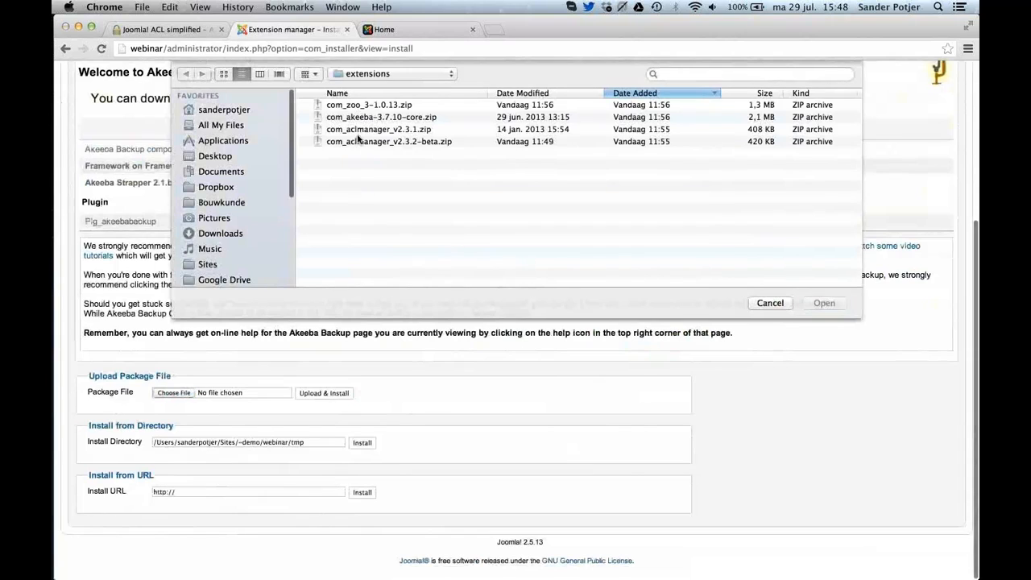
pyautogui.click(361, 105)
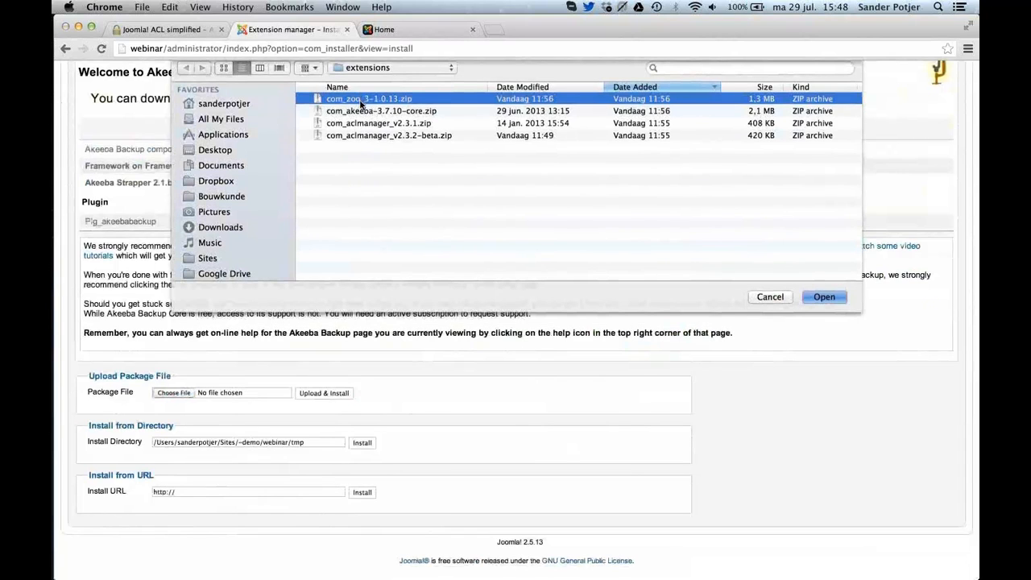
pyautogui.doubleClick(360, 100)
pyautogui.click(331, 394)
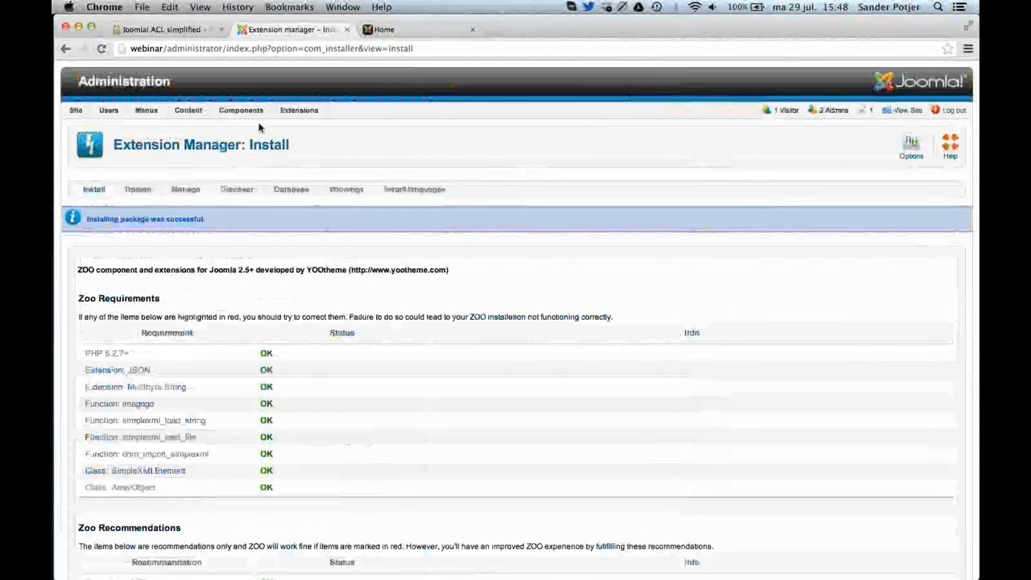
# Open the Akeeba Backup component and go through its post-installation configuration to reach its control panel.
pyautogui.moveTo(249, 115)
pyautogui.click(253, 142)
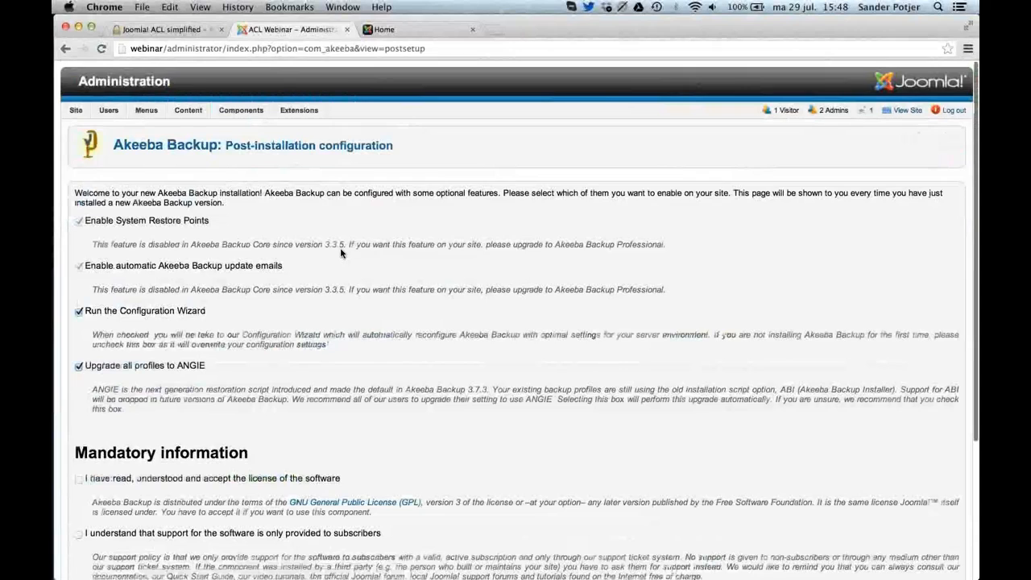
pyautogui.scroll(-3, 340, 248)
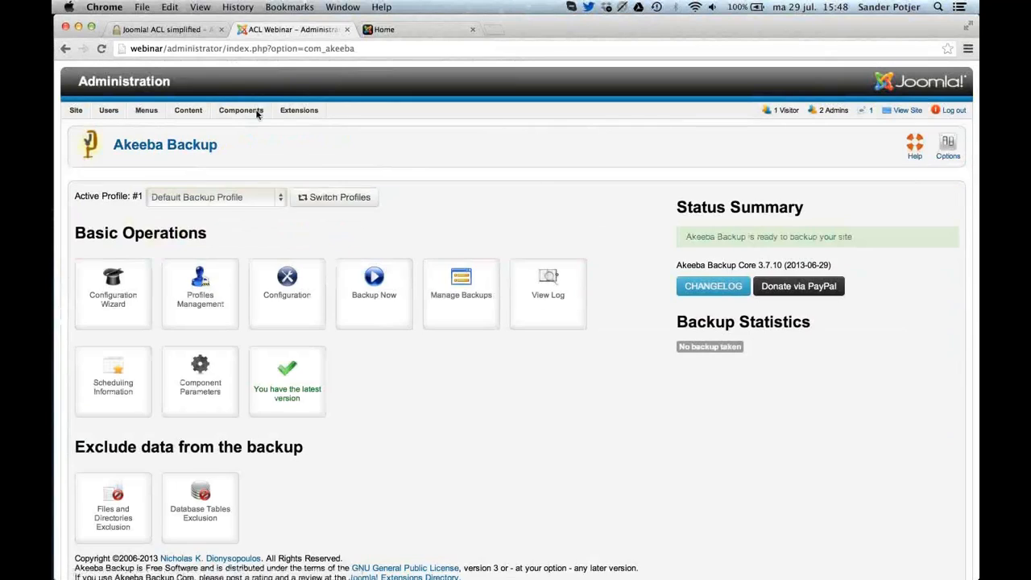
# Open the Students group in ACL Manager, list all components, and examine the permission rows for Akeeba Backup and ZOO.
pyautogui.moveTo(257, 109)
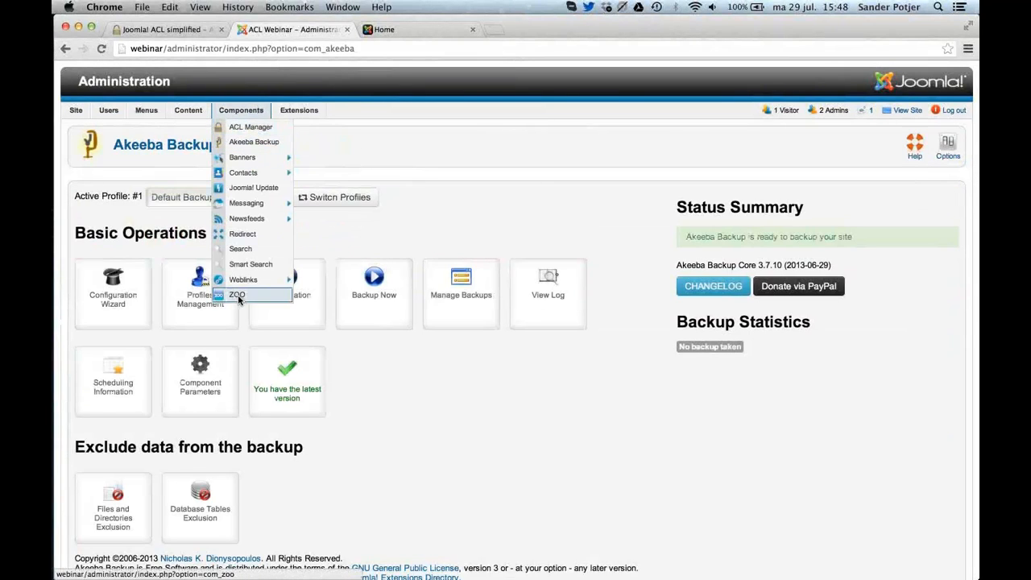
pyautogui.click(243, 127)
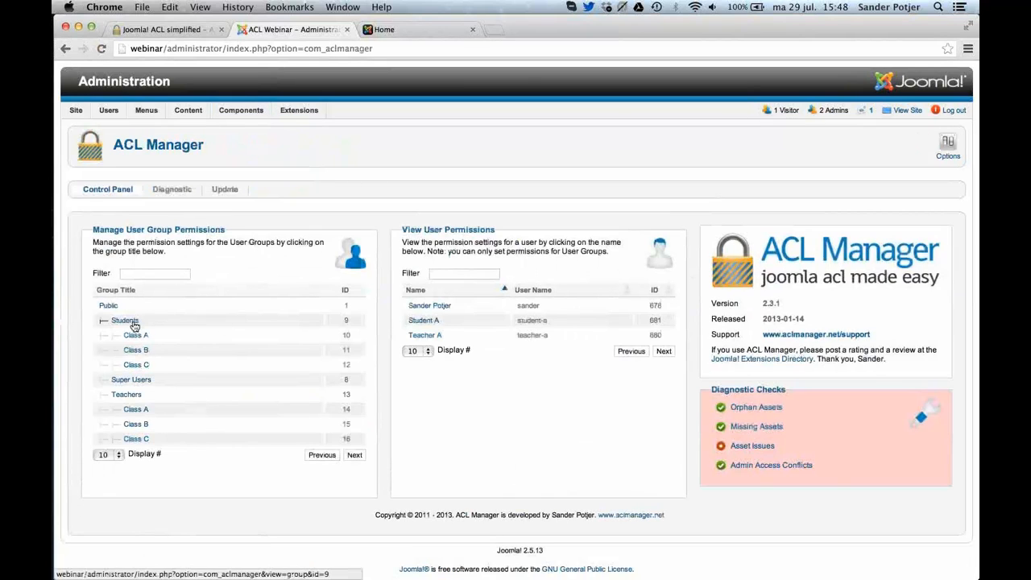
pyautogui.click(134, 323)
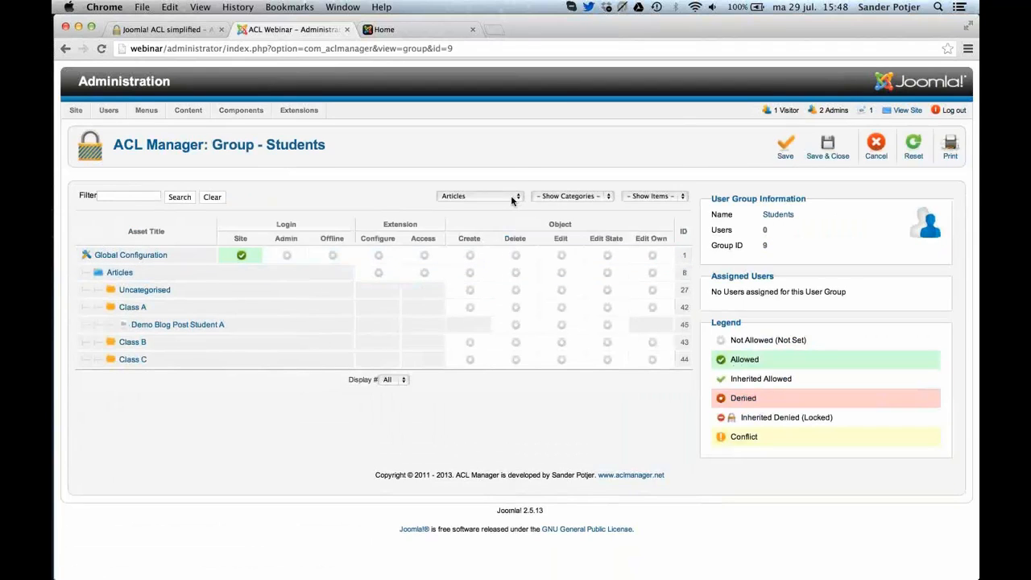
pyautogui.click(511, 195)
pyautogui.click(499, 176)
pyautogui.scroll(-2, 511, 195)
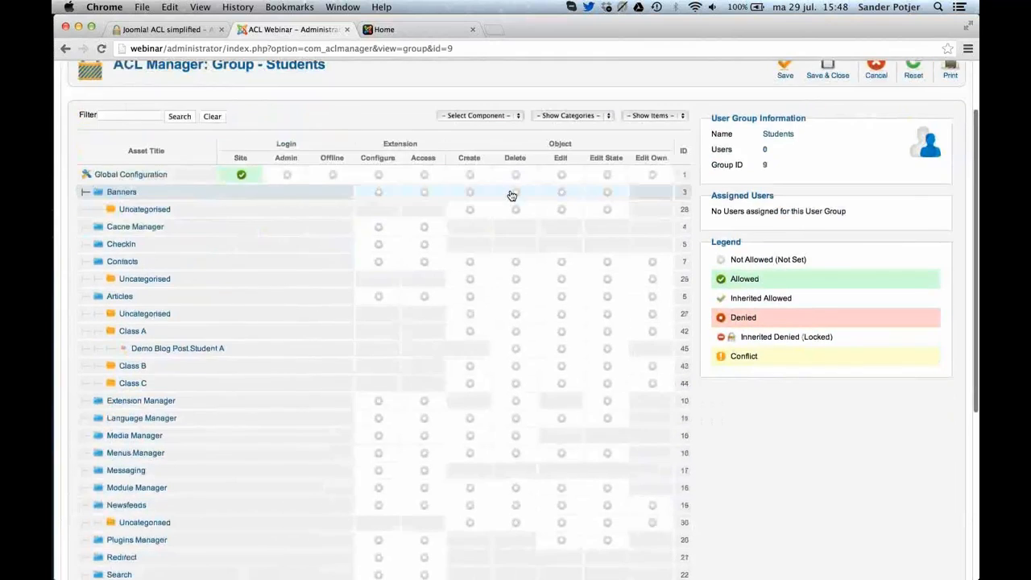
pyautogui.scroll(-8, 512, 195)
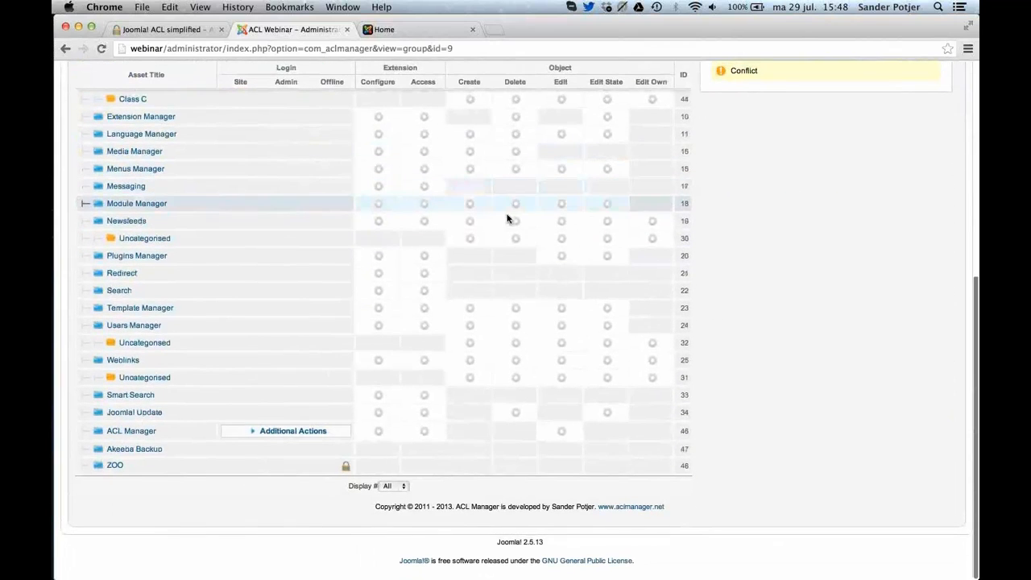
pyautogui.scroll(6, 508, 218)
pyautogui.scroll(-5, 508, 218)
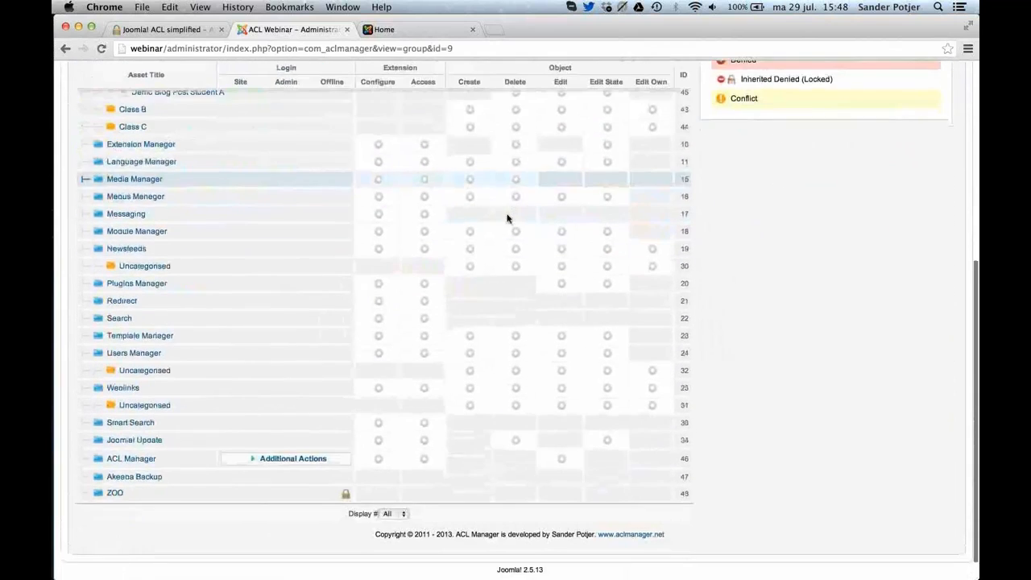
pyautogui.scroll(-1, 507, 218)
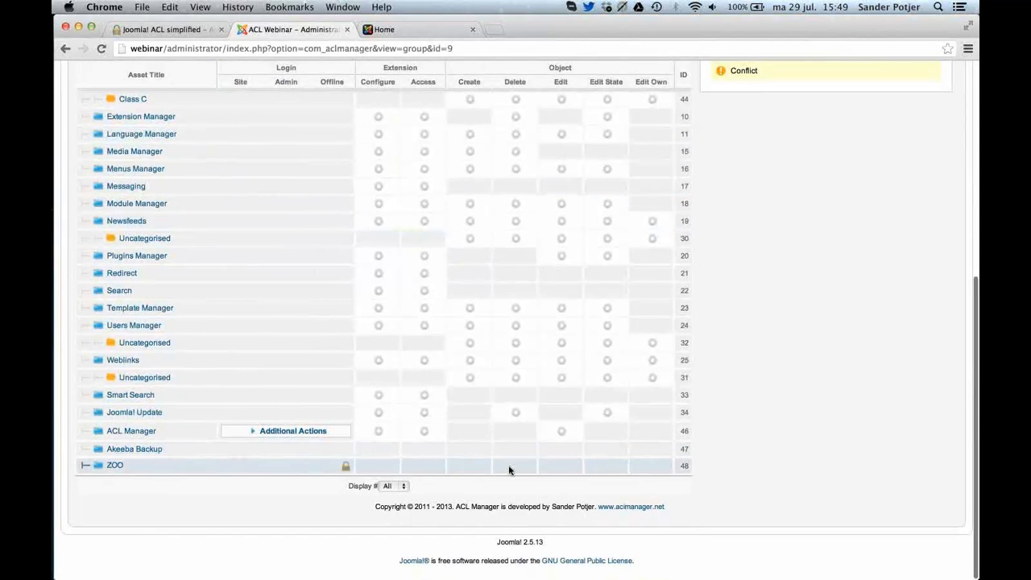
pyautogui.scroll(8, 682, 306)
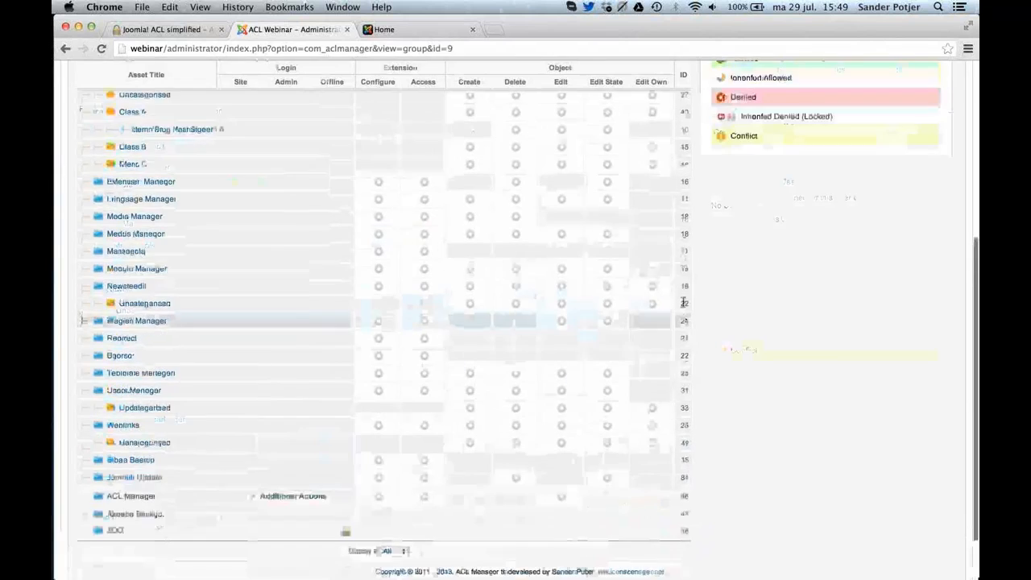
# Close the Students group without saving and review the rule discrepancies under Asset Issues in ACL Manager's diagnostics.
pyautogui.click(890, 107)
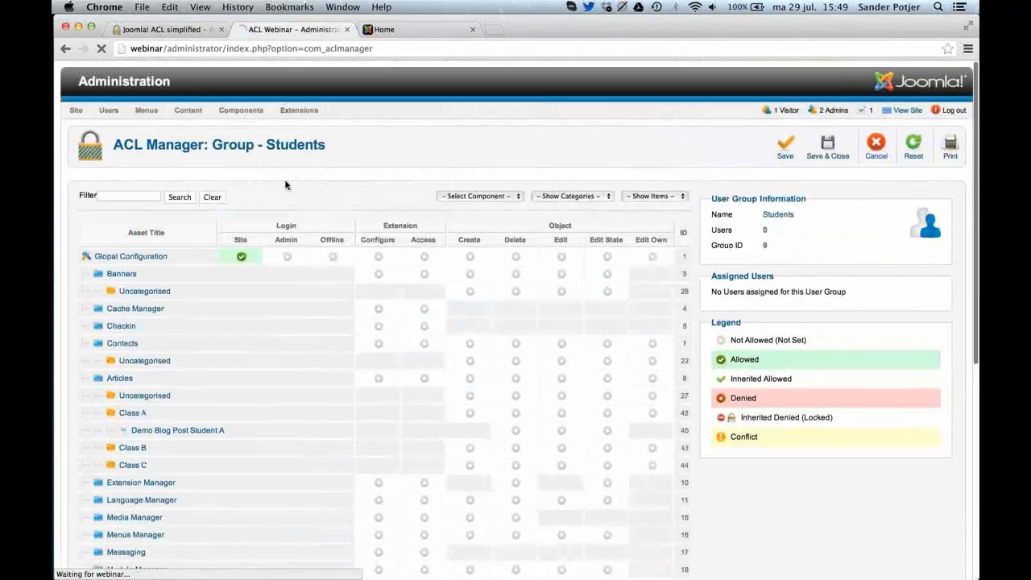
pyautogui.click(172, 190)
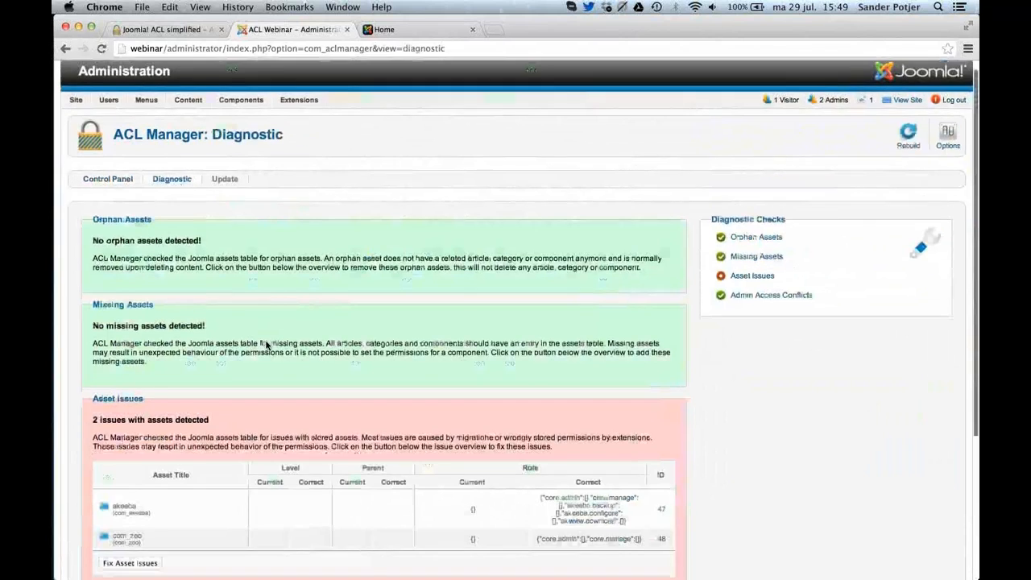
pyautogui.scroll(-5, 470, 302)
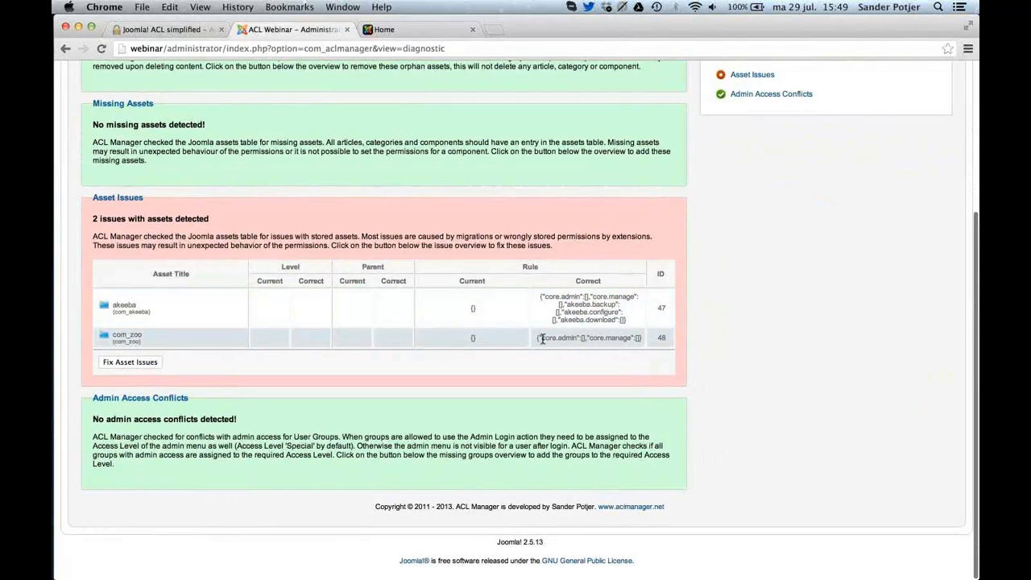
# Fix the detected asset issues of Akeeba Backup and ZOO and return to ACL Manager's control panel.
pyautogui.click(128, 362)
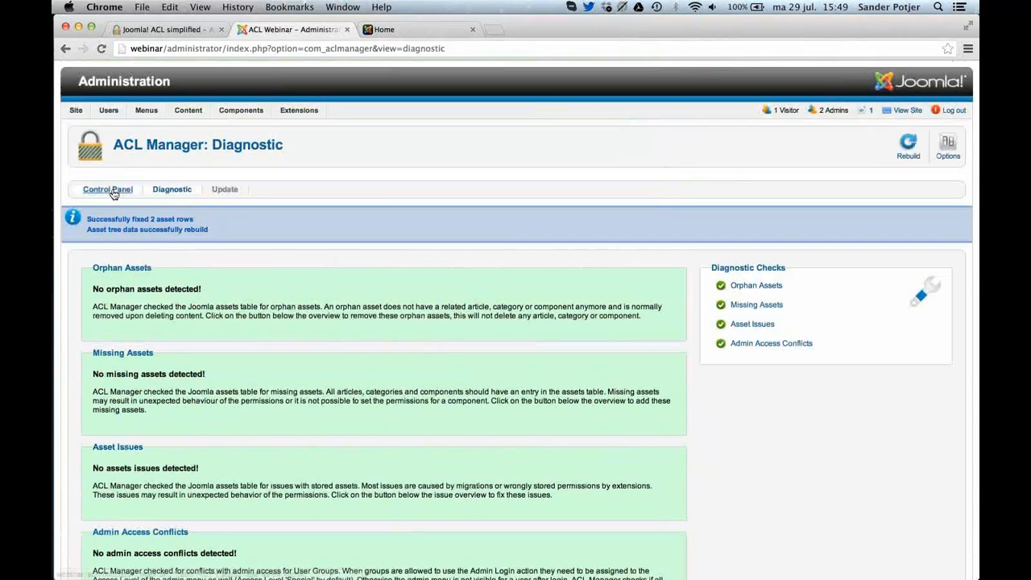
pyautogui.click(113, 190)
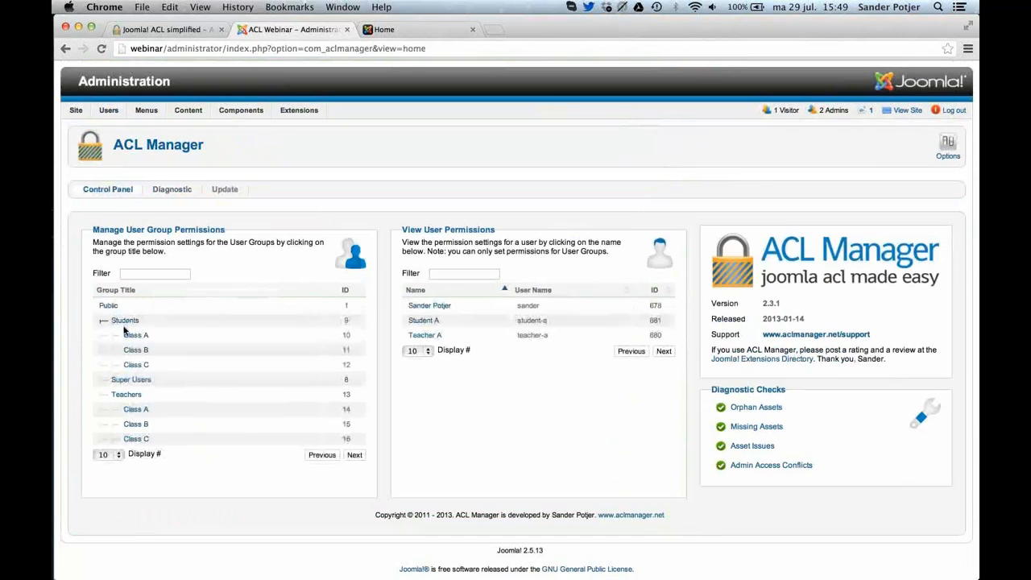
# Open the Students group's permissions and expand the additional actions of Akeeba Backup and ACL Manager.
pyautogui.click(125, 322)
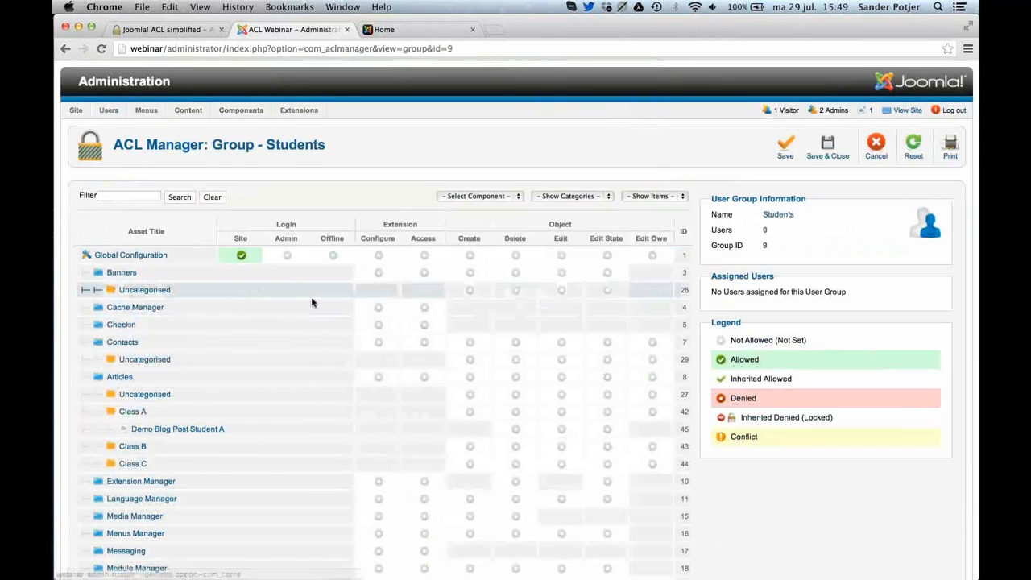
pyautogui.scroll(-5, 312, 301)
pyautogui.scroll(-3, 312, 302)
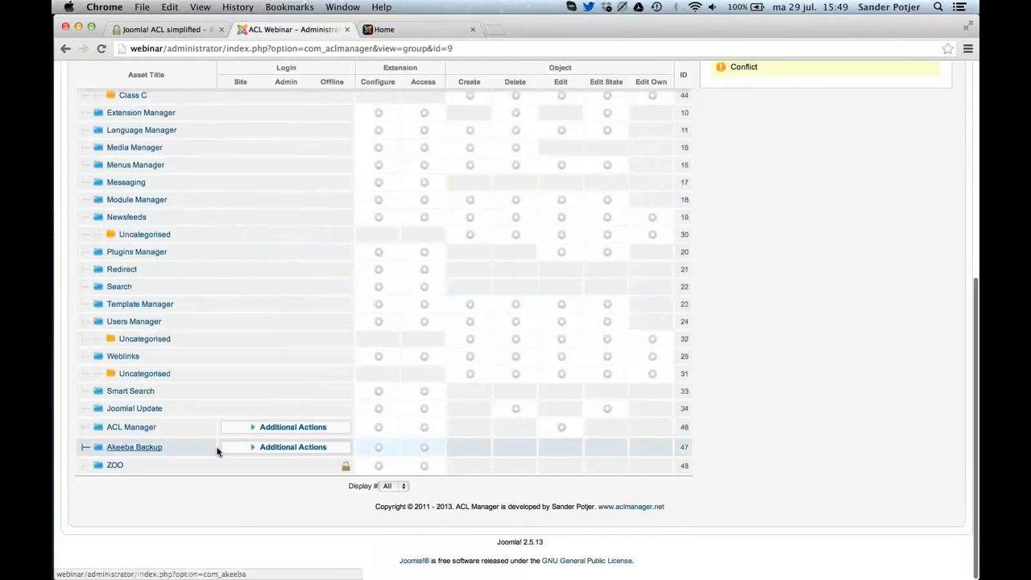
pyautogui.click(299, 450)
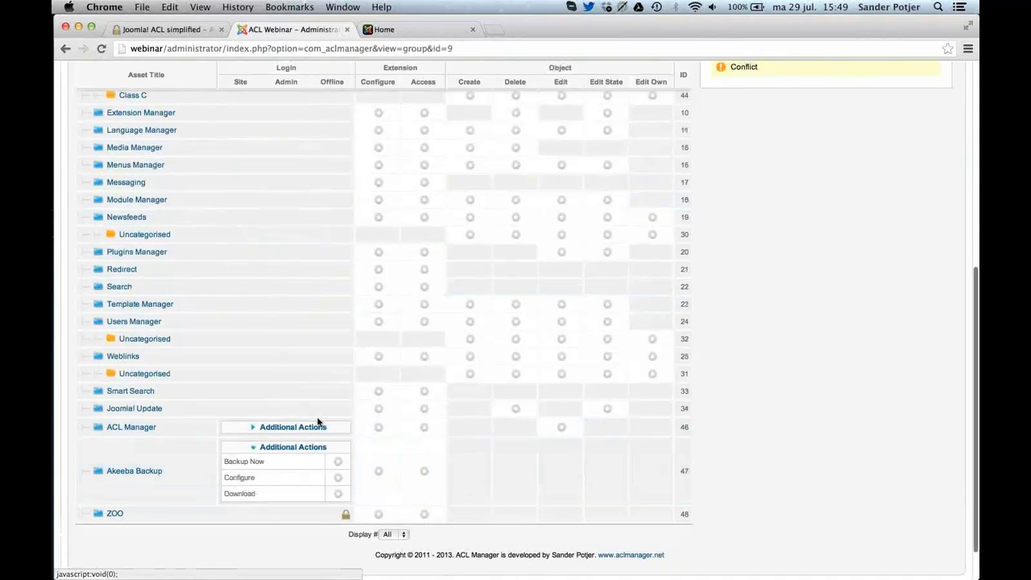
pyautogui.click(315, 427)
pyautogui.scroll(-2, 316, 427)
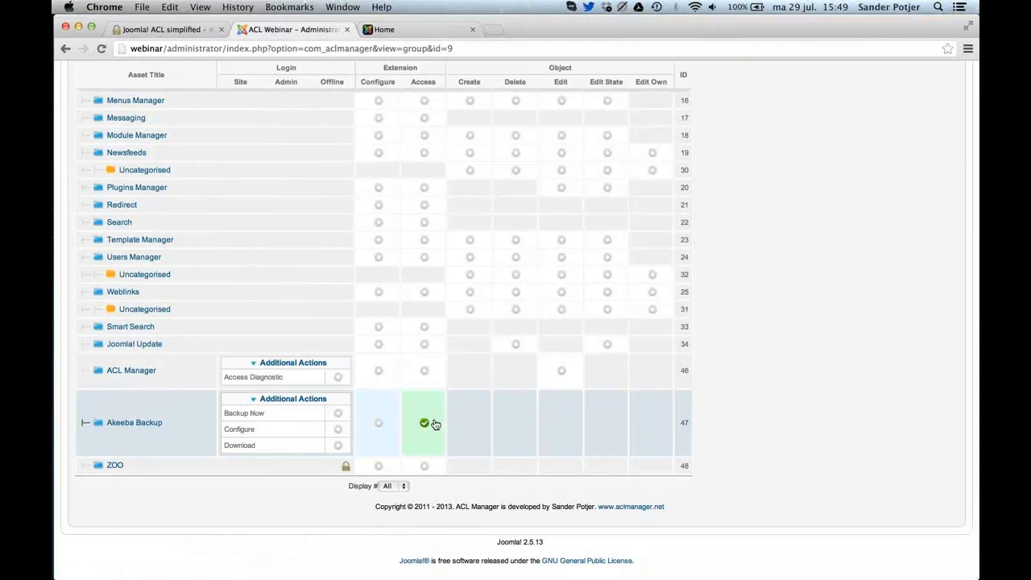
pyautogui.click(424, 424)
pyautogui.scroll(1, 422, 425)
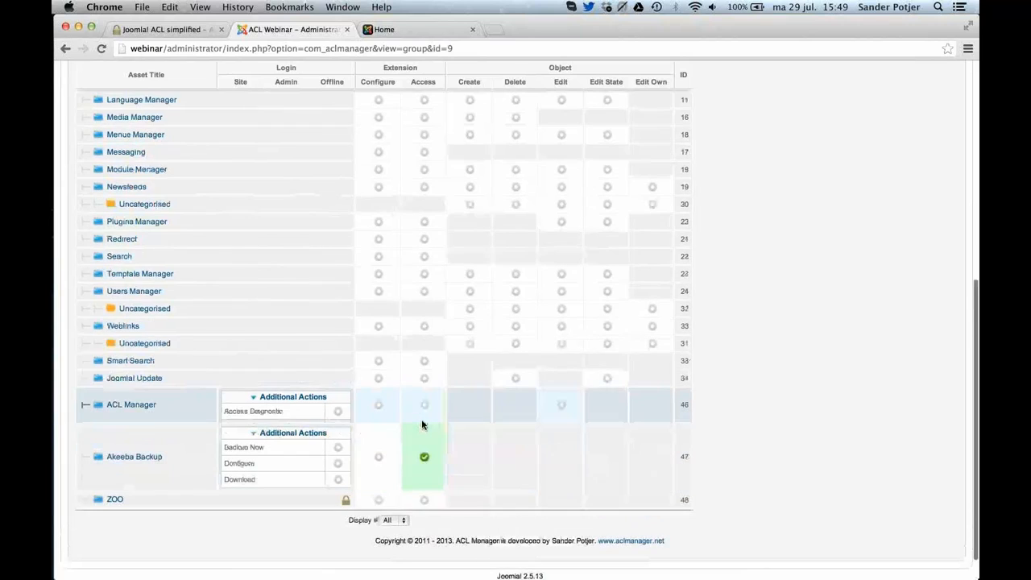
pyautogui.scroll(-1, 421, 425)
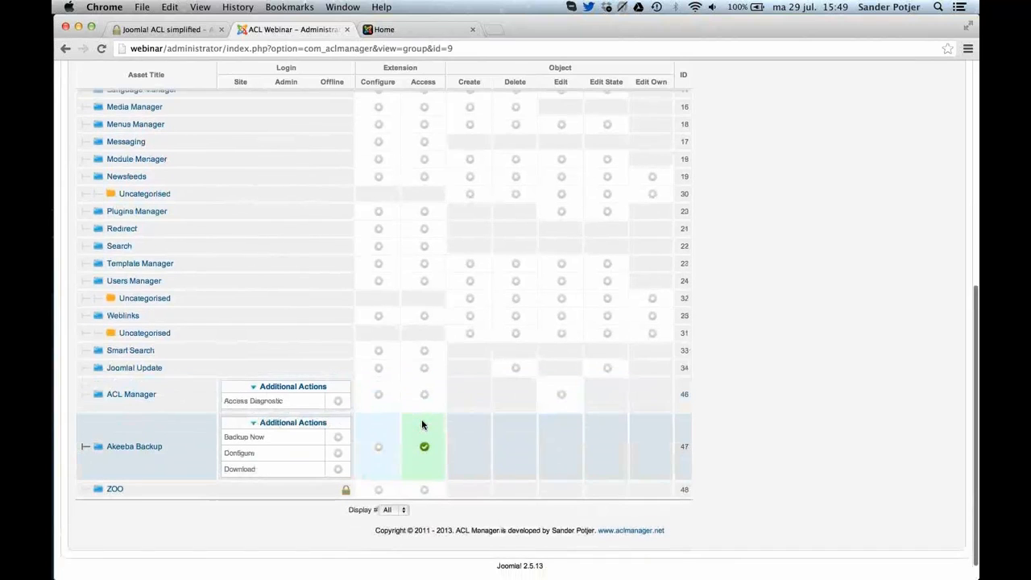
pyautogui.scroll(1, 367, 427)
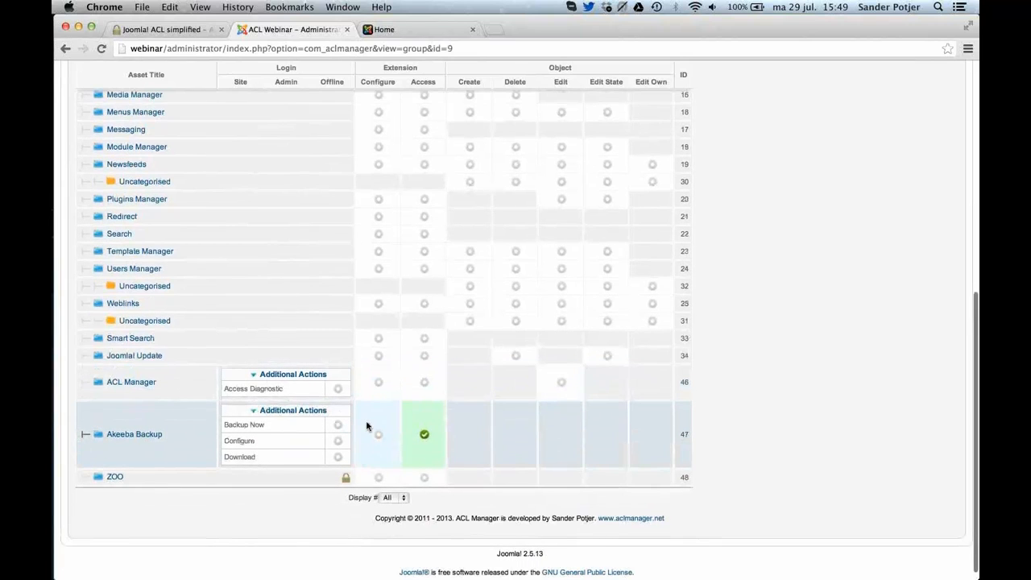
pyautogui.doubleClick(427, 440)
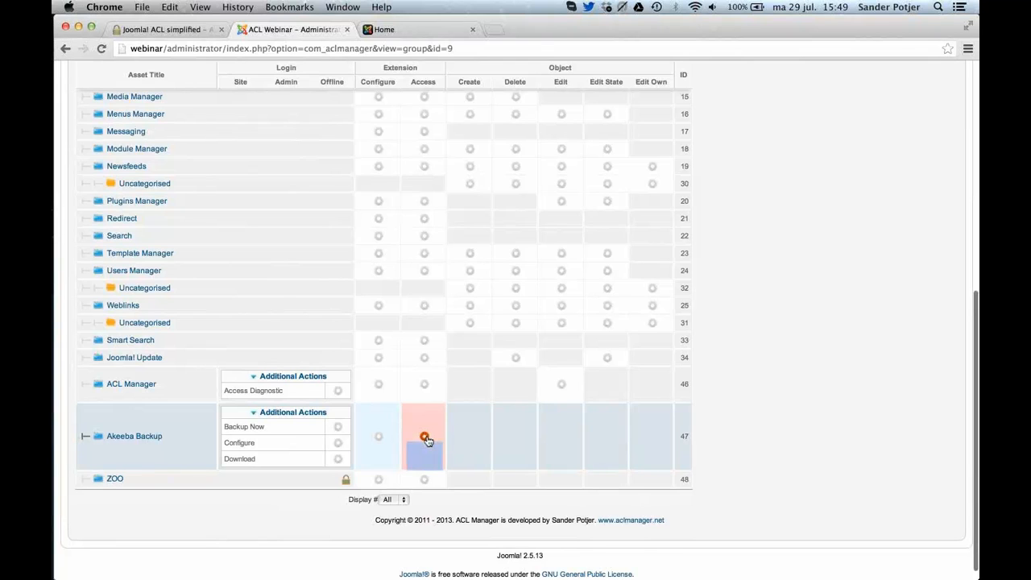
pyautogui.scroll(1, 495, 371)
pyautogui.scroll(10, 496, 372)
pyautogui.click(876, 162)
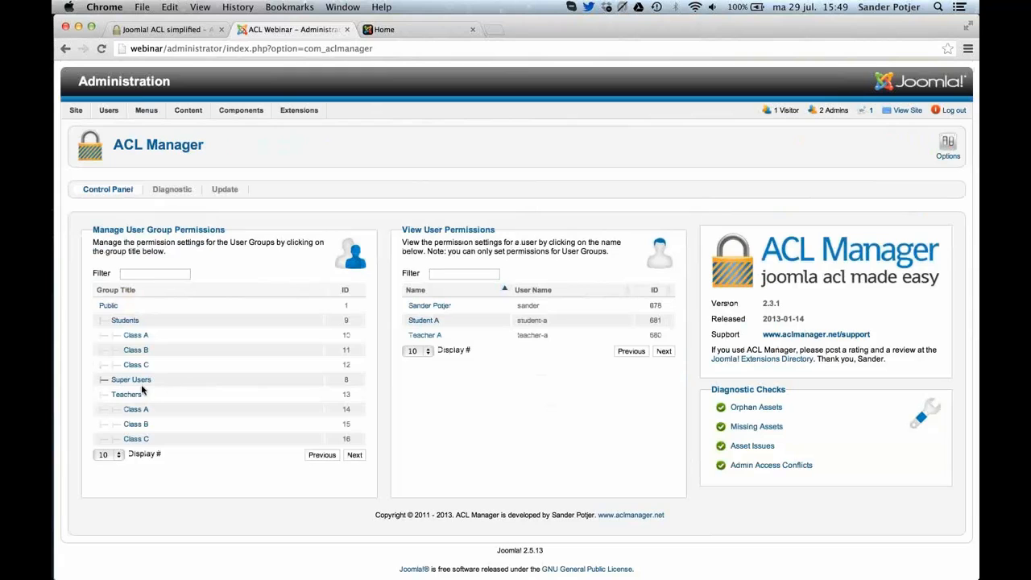
# Open the Teachers group, set its Access permission for Akeeba Backup to Allowed, and save the permissions.
pyautogui.click(132, 395)
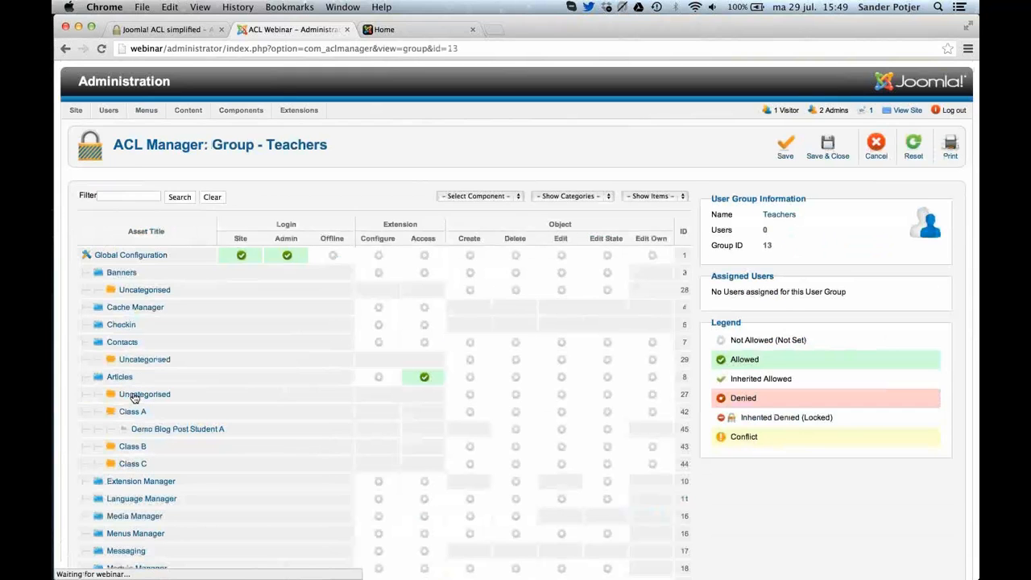
pyautogui.scroll(-10, 135, 397)
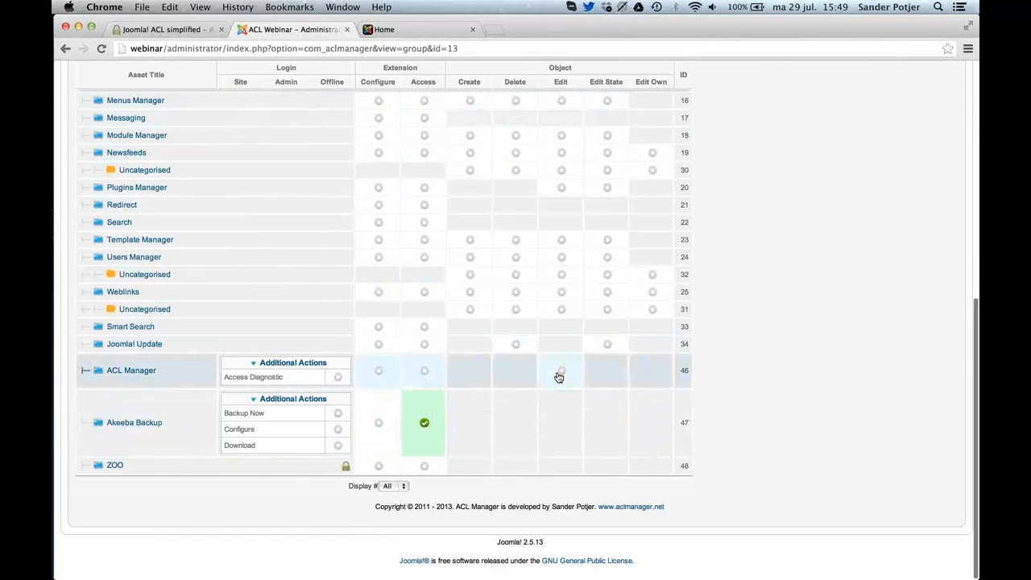
pyautogui.scroll(2, 557, 377)
pyautogui.scroll(8, 557, 376)
pyautogui.click(782, 142)
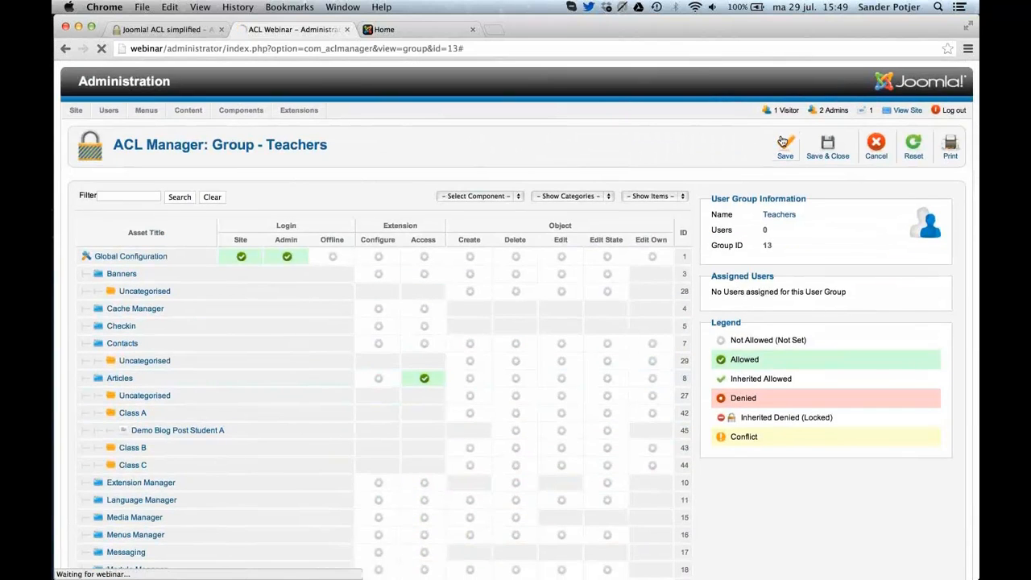
# Switch to the teacher's session in Safari, reload the administration page, and try to open Backup Now in Akeeba Backup.
pyautogui.press('super+Tab')
pyautogui.press('super+Tab')
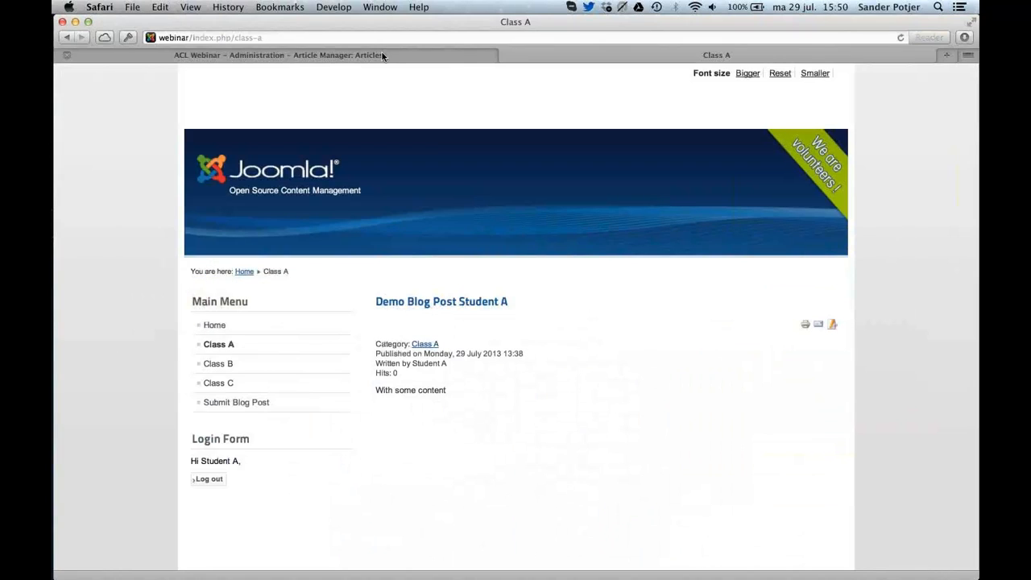
pyautogui.click(383, 55)
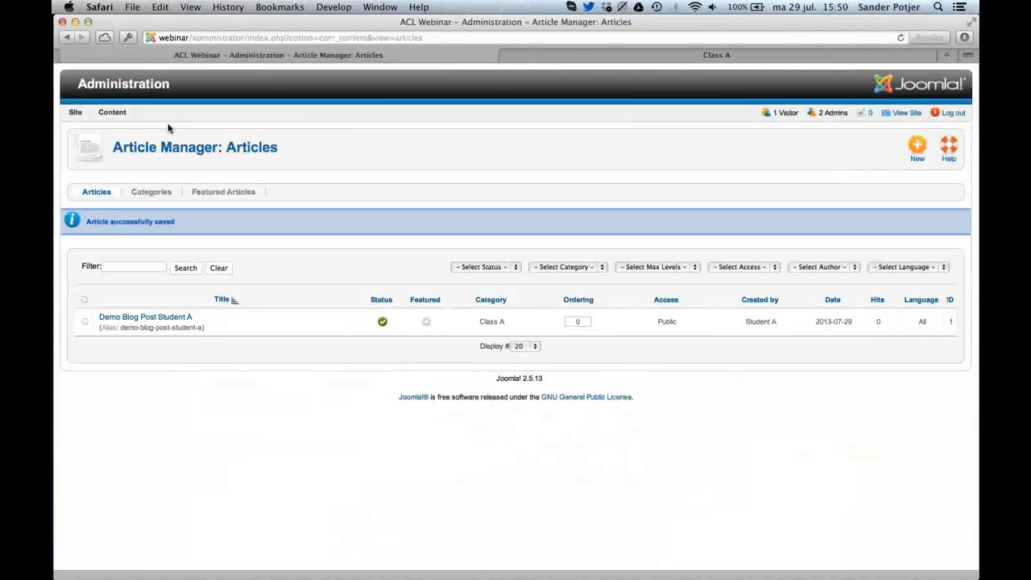
pyautogui.moveTo(111, 114)
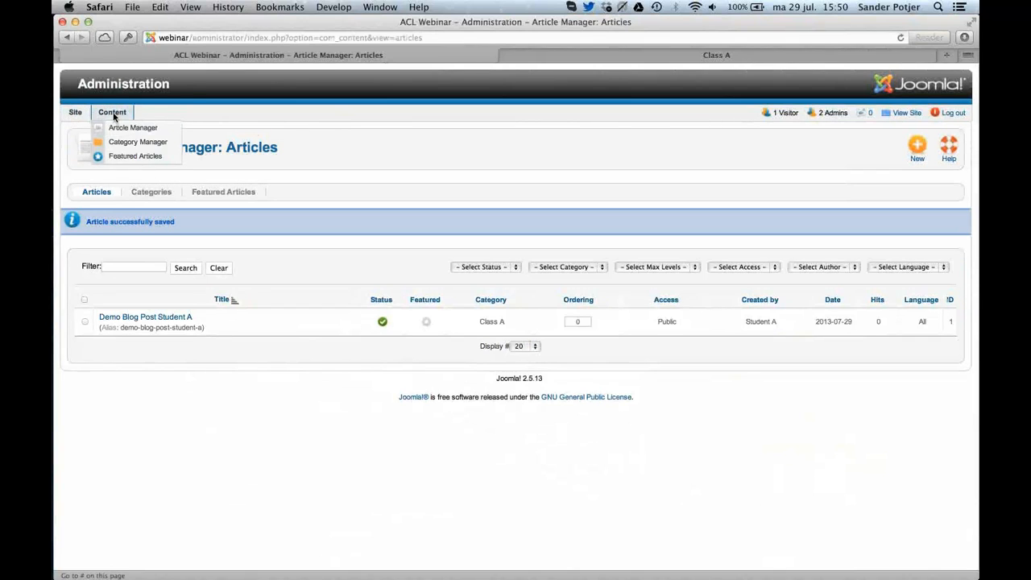
pyautogui.press('super+r')
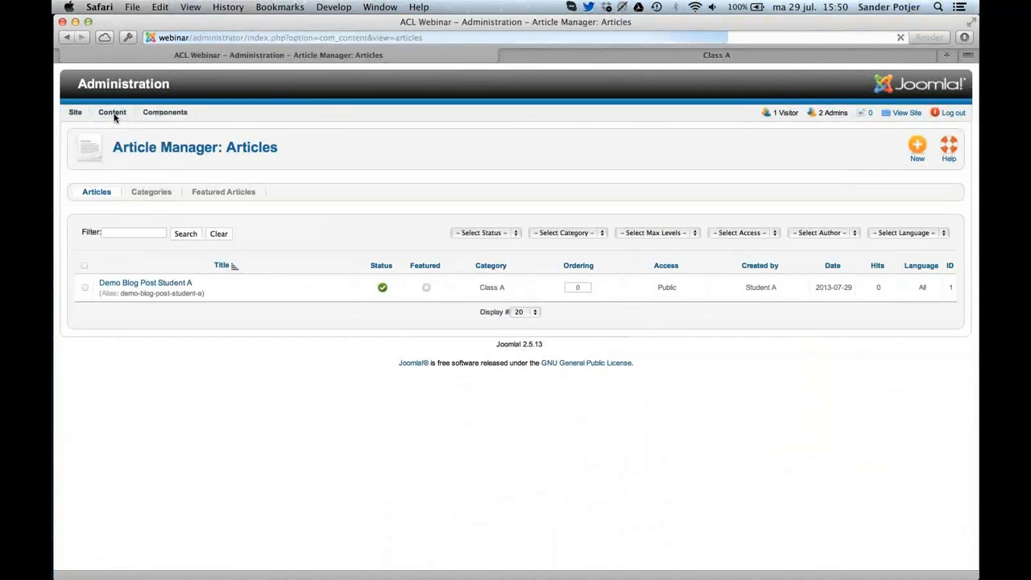
pyautogui.moveTo(166, 115)
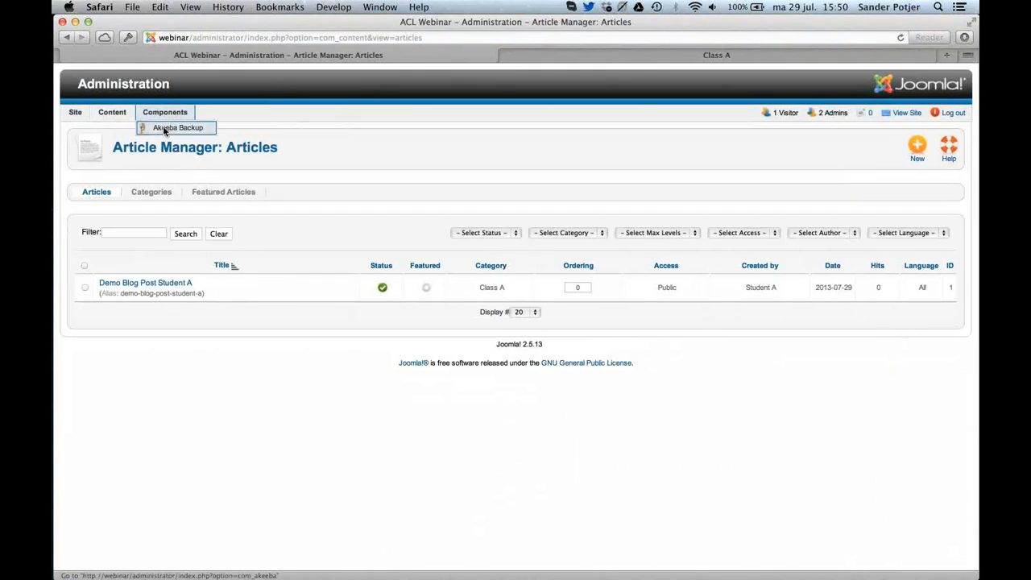
pyautogui.click(165, 129)
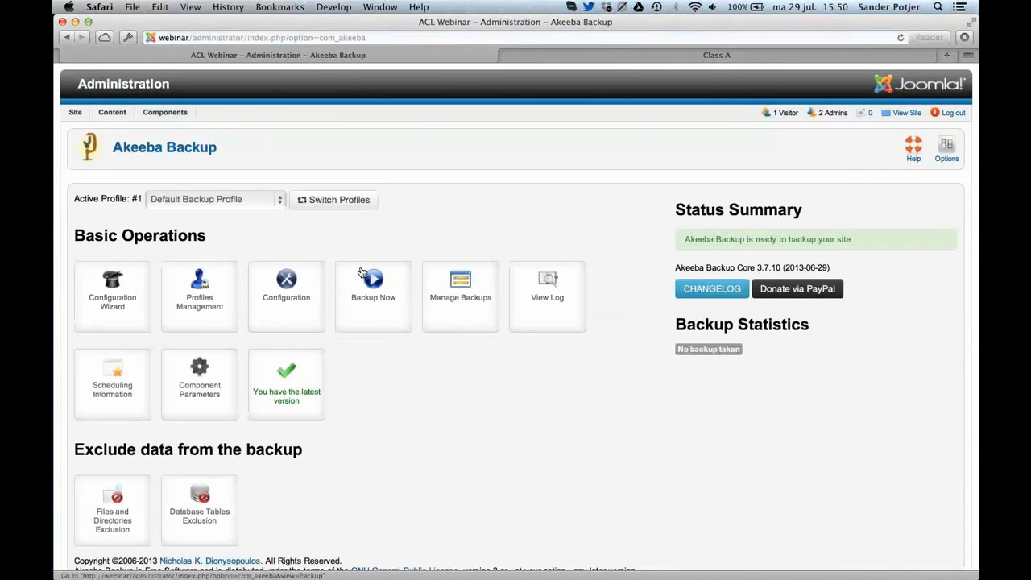
pyautogui.click(362, 271)
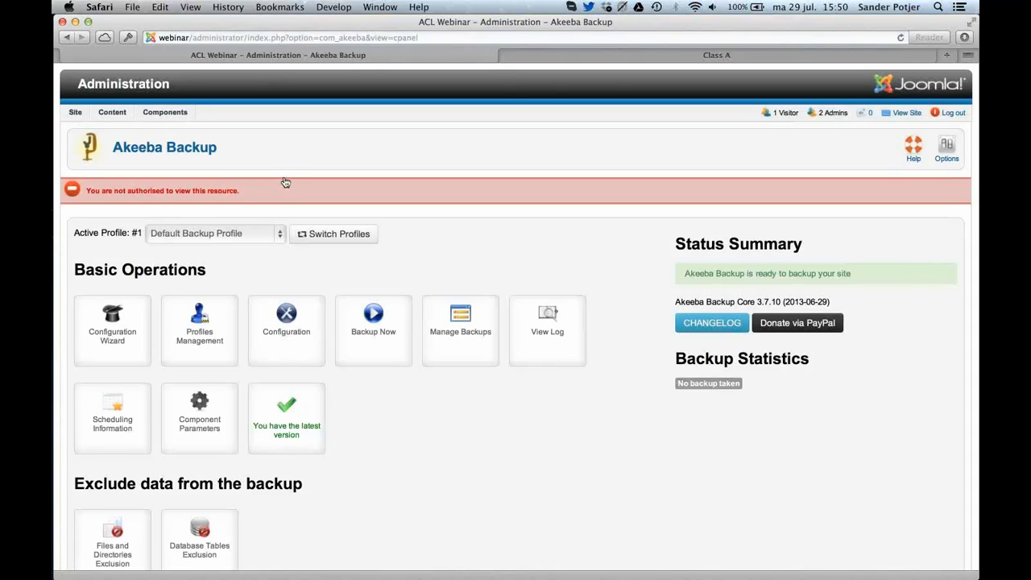
# Switch back to Chrome, allow the Teachers group the additional Backup Now action of Akeeba Backup, and save the permissions.
pyautogui.press('super+Tab')
pyautogui.scroll(-10, 331, 305)
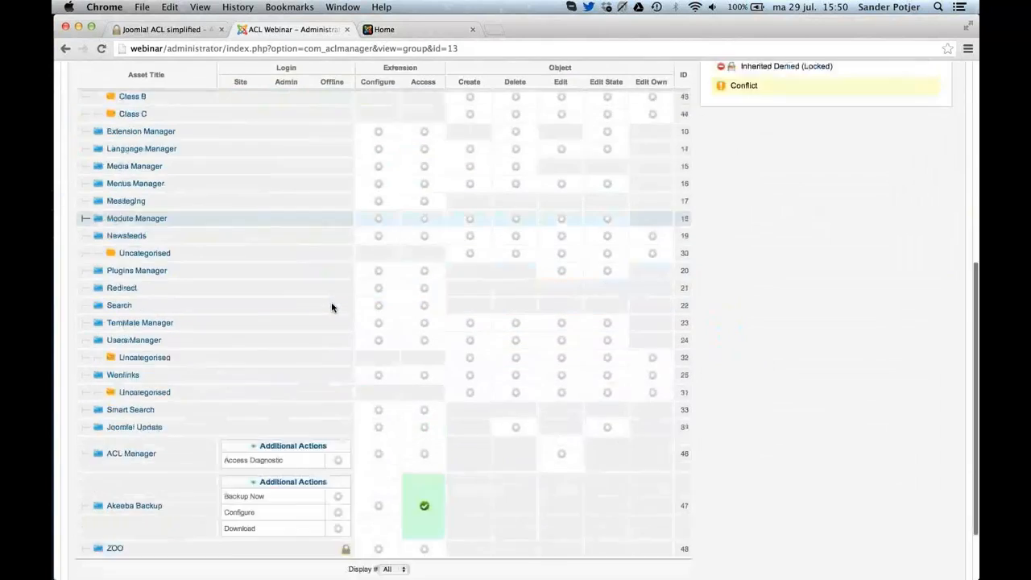
pyautogui.scroll(-2, 331, 304)
pyautogui.click(338, 413)
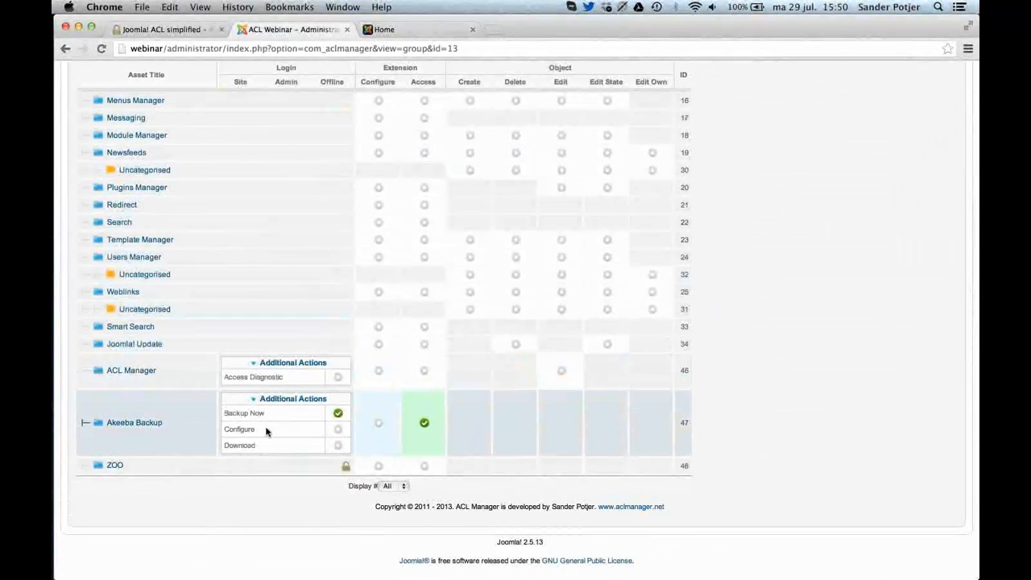
pyautogui.scroll(3, 492, 455)
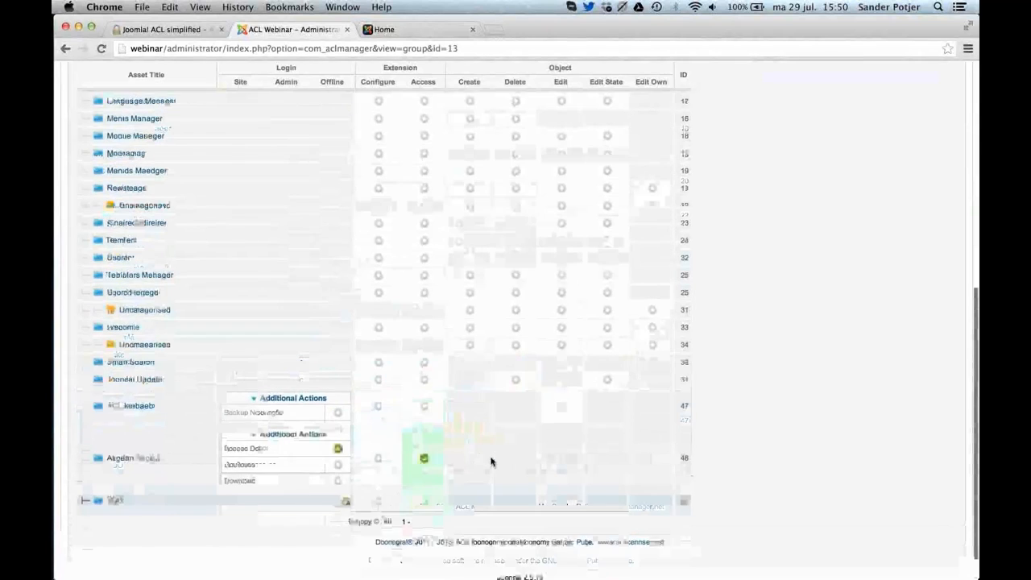
pyautogui.scroll(5, 492, 461)
pyautogui.click(793, 144)
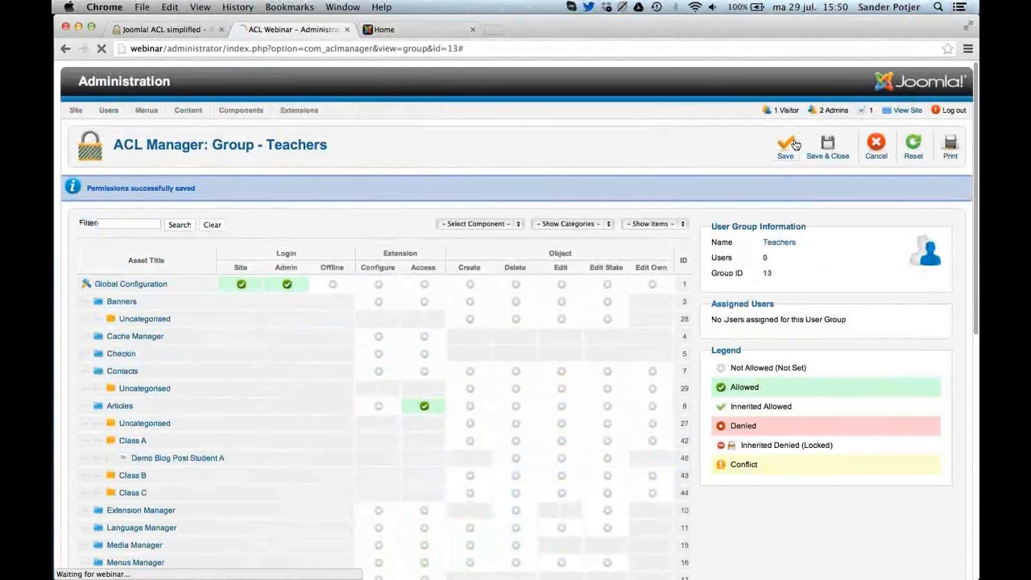
# In Safari, reopen Akeeba Backup as the teacher, check the Backup Now page, and return to the component's control panel.
pyautogui.press('super+Tab')
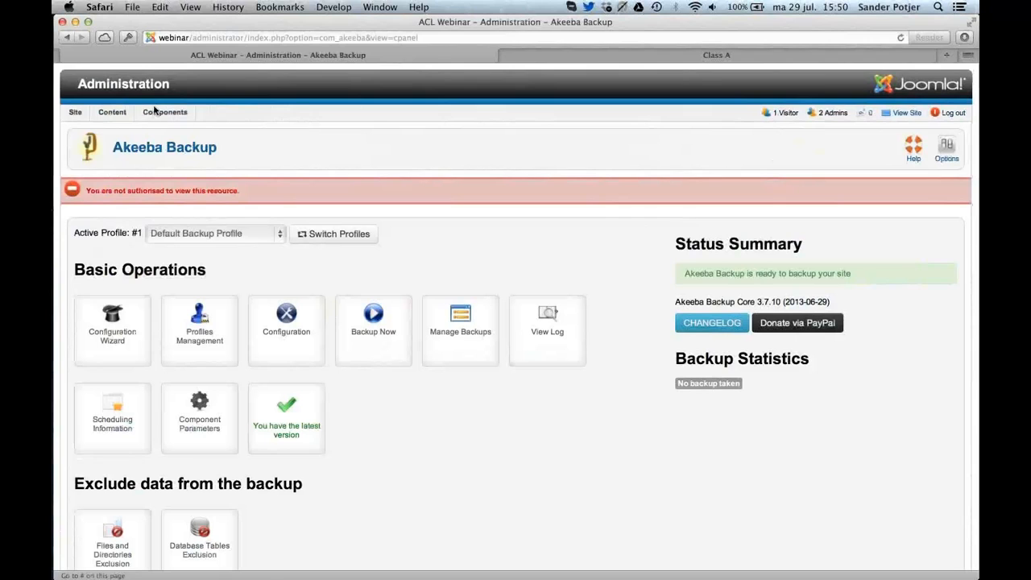
pyautogui.click(173, 127)
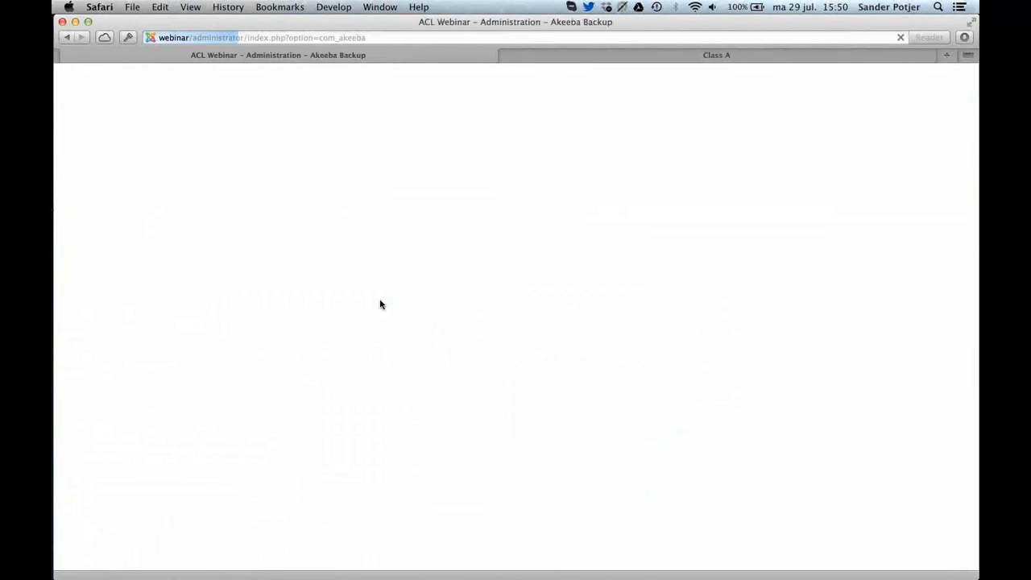
pyautogui.click(379, 312)
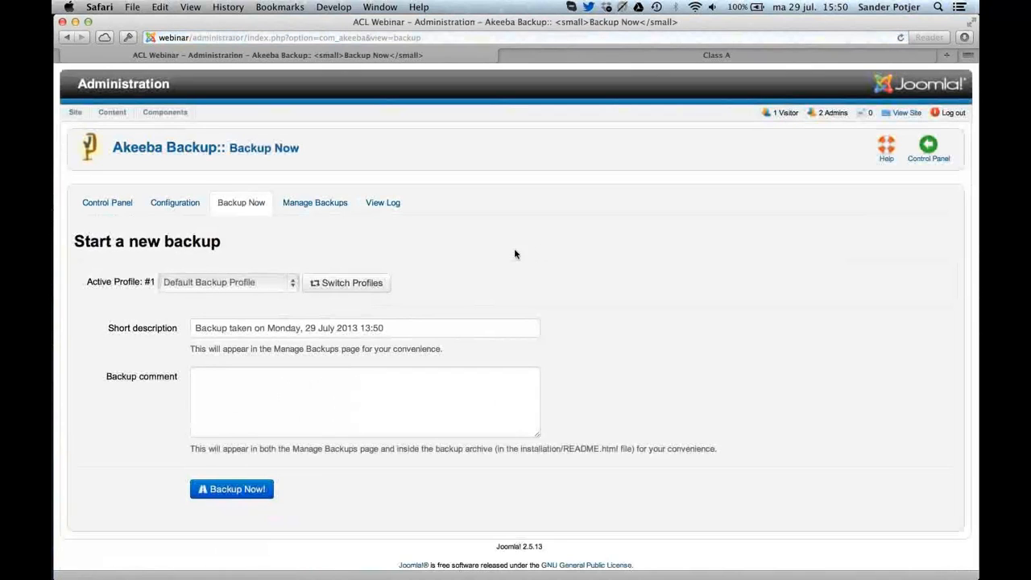
pyautogui.click(930, 146)
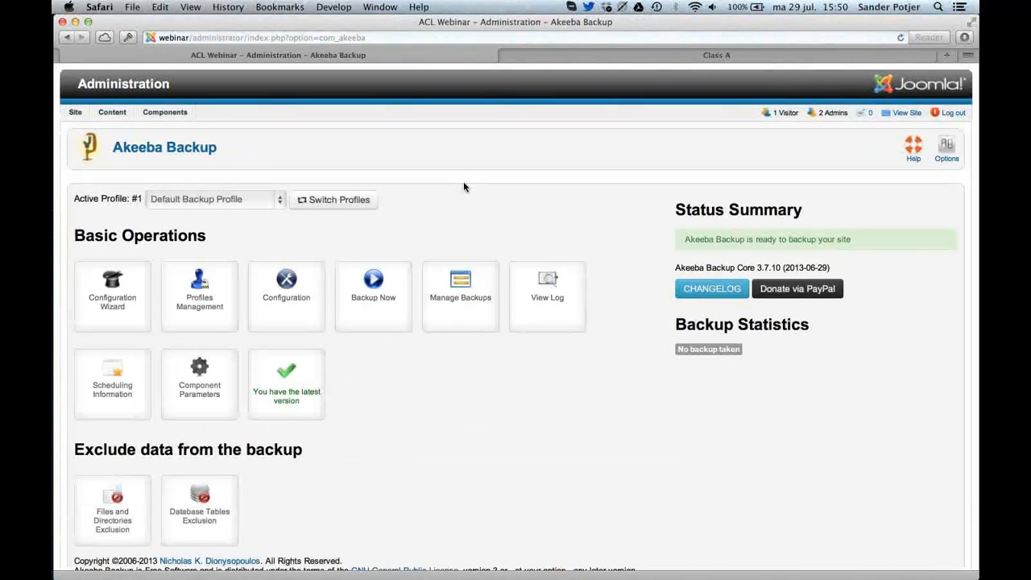
pyautogui.scroll(-2, 463, 183)
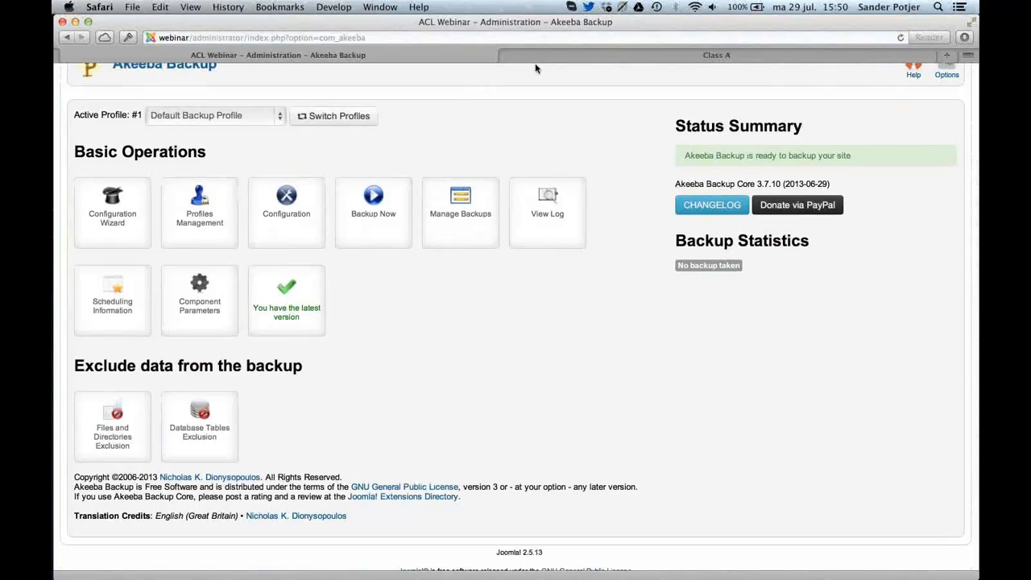
# Switch to Chrome, review Akeeba Backup's additional actions for the Teachers group, and close the group without further changes.
pyautogui.press('super+Tab')
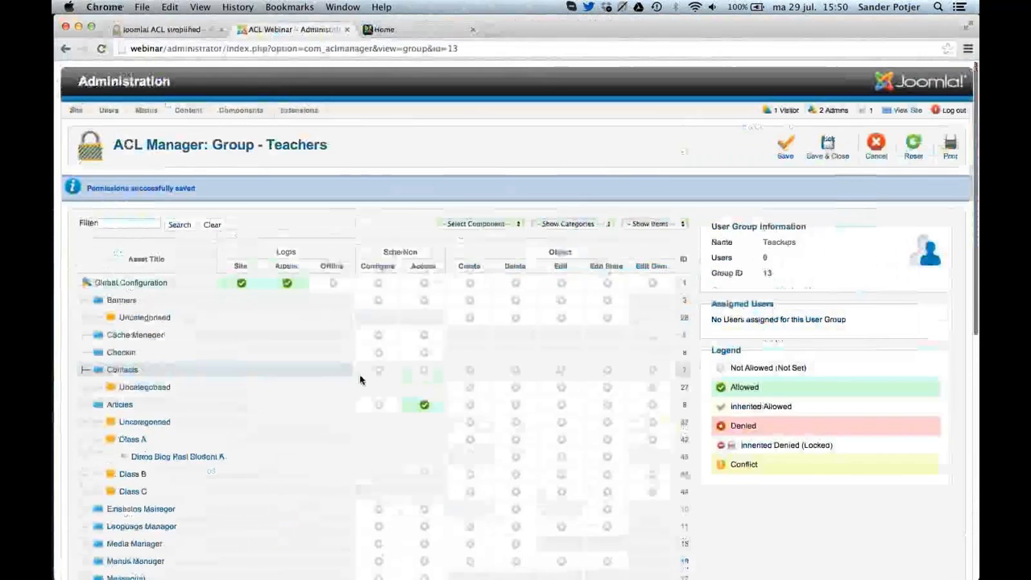
pyautogui.scroll(-10, 359, 374)
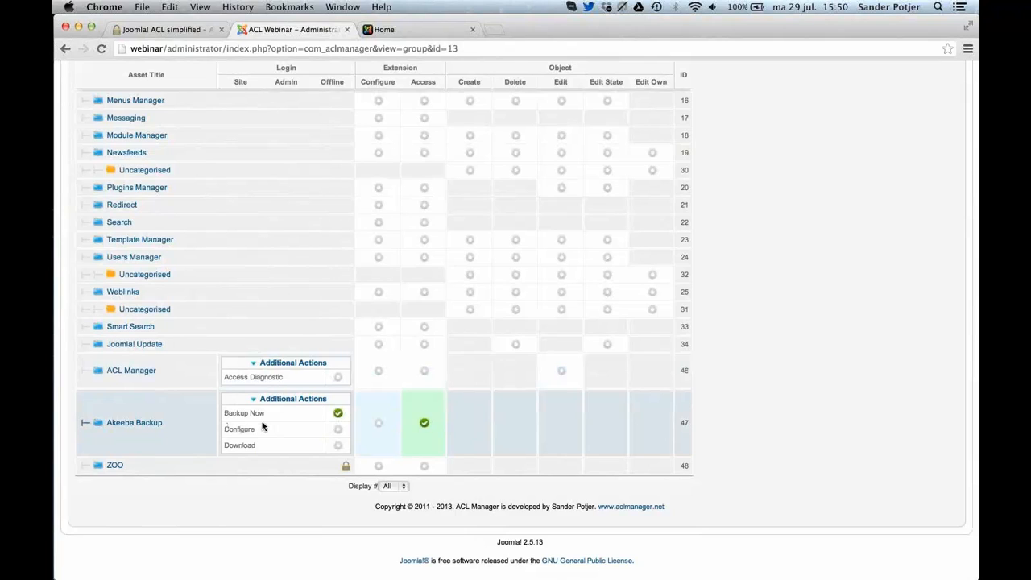
pyautogui.click(326, 401)
pyautogui.click(326, 412)
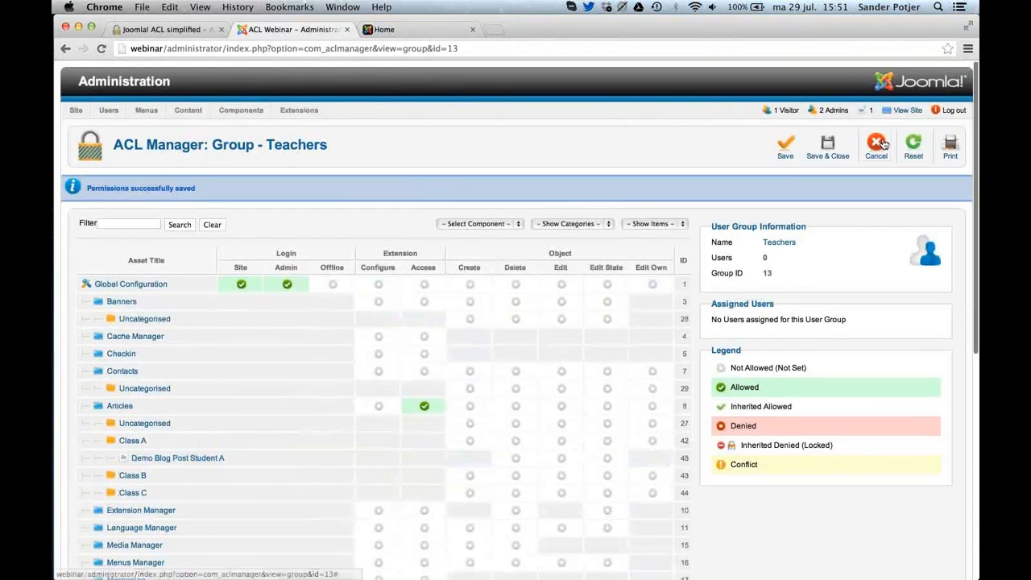
pyautogui.click(878, 145)
# View the permission options of Akeeba Backup, close them unchanged, and open the ZOO component.
pyautogui.moveTo(242, 109)
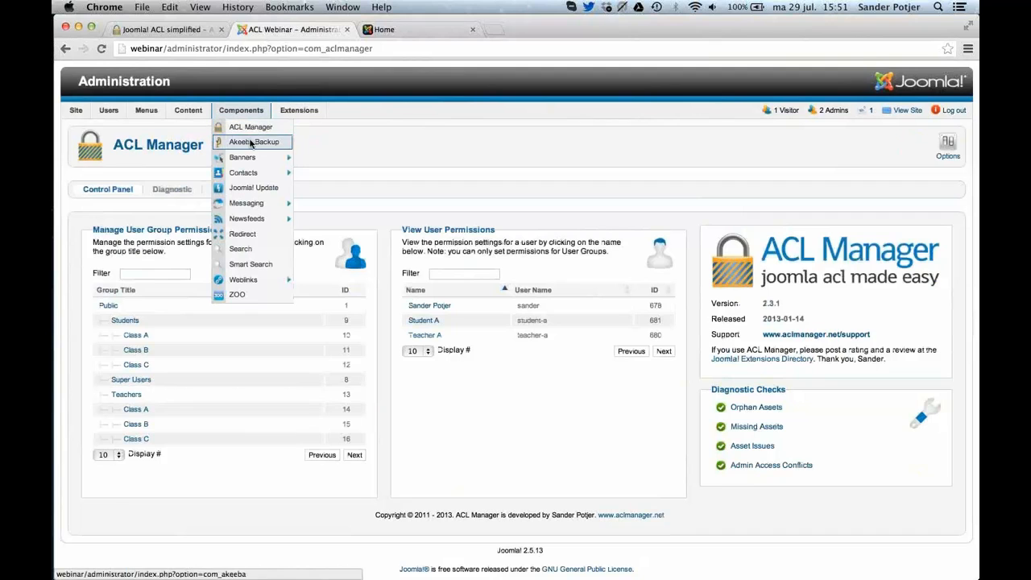
pyautogui.click(251, 143)
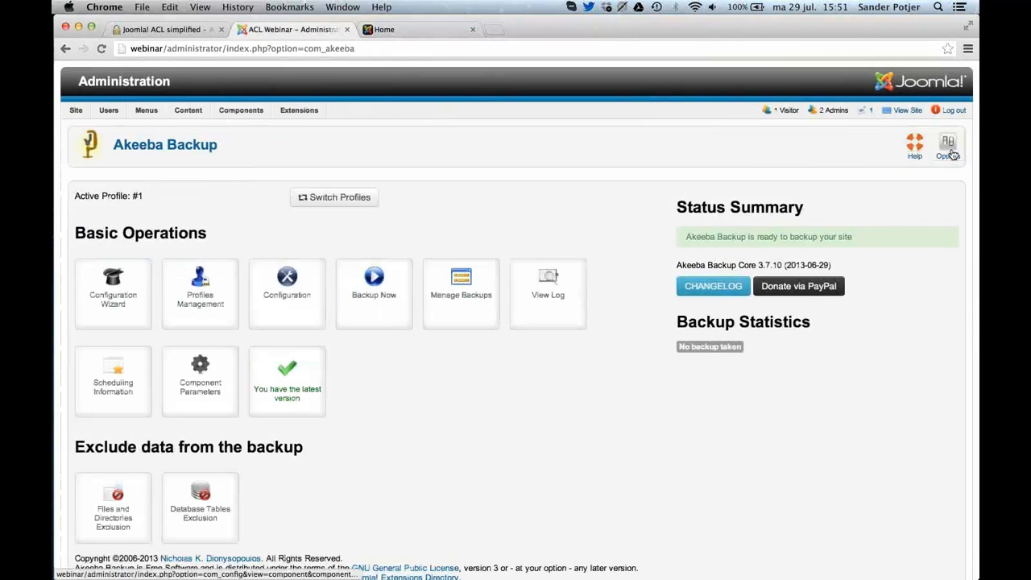
pyautogui.click(948, 148)
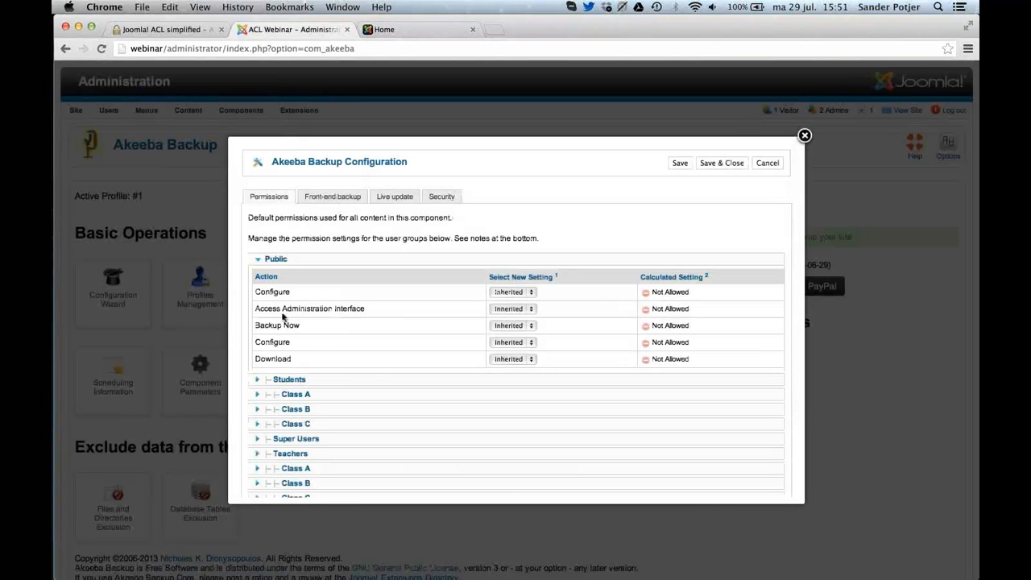
pyautogui.click(804, 135)
pyautogui.moveTo(241, 111)
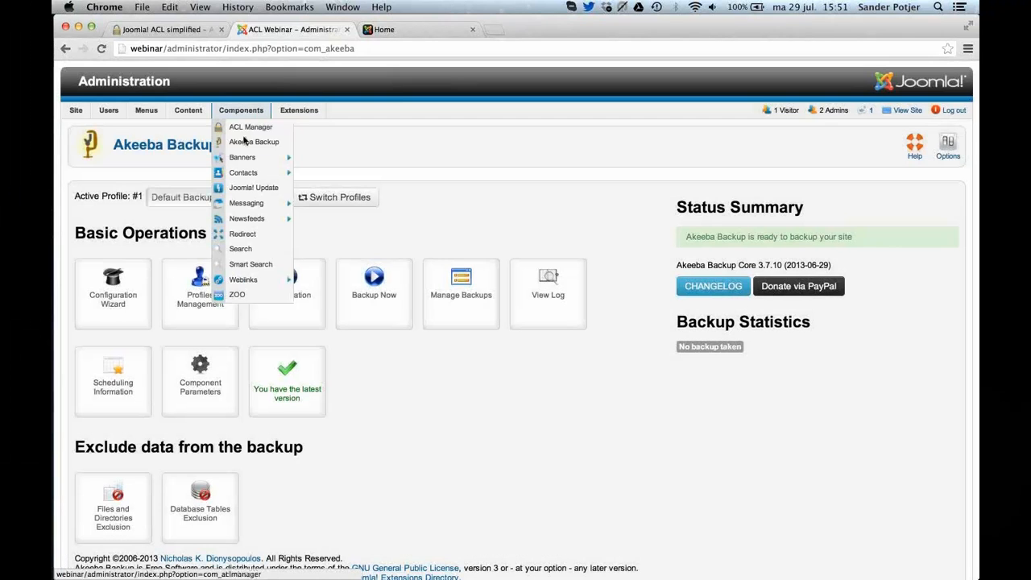
pyautogui.click(246, 294)
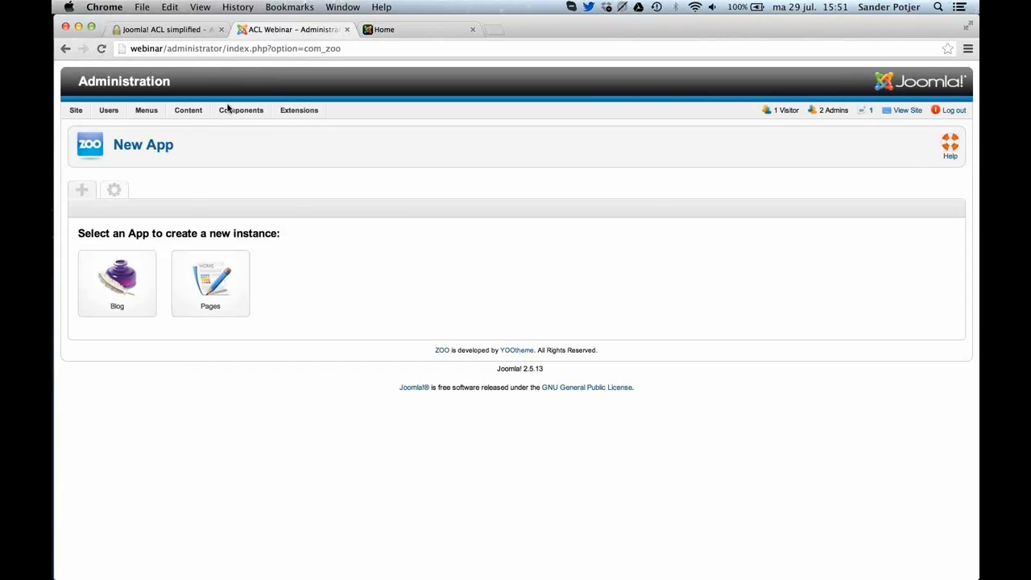
# Return to ACL Manager, allow the Teachers group Access to the ZOO extension, and save the permissions.
pyautogui.click(247, 126)
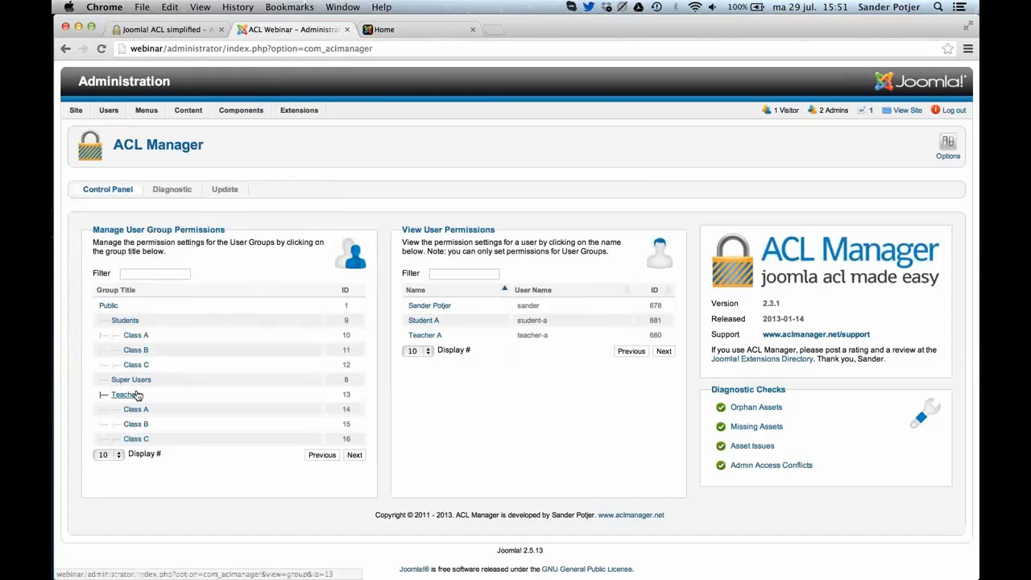
pyautogui.click(138, 395)
pyautogui.scroll(-10, 140, 395)
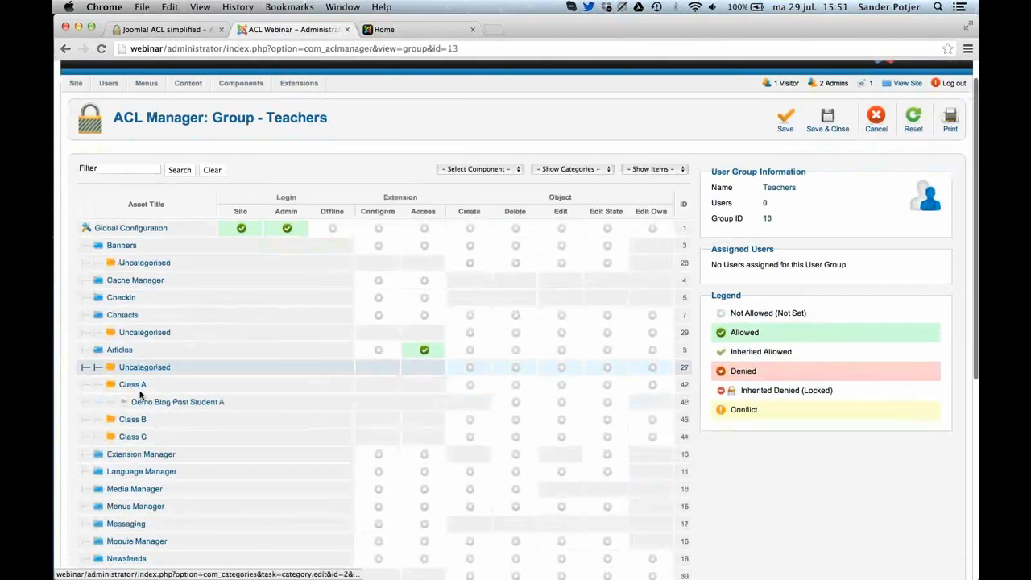
pyautogui.moveTo(346, 469)
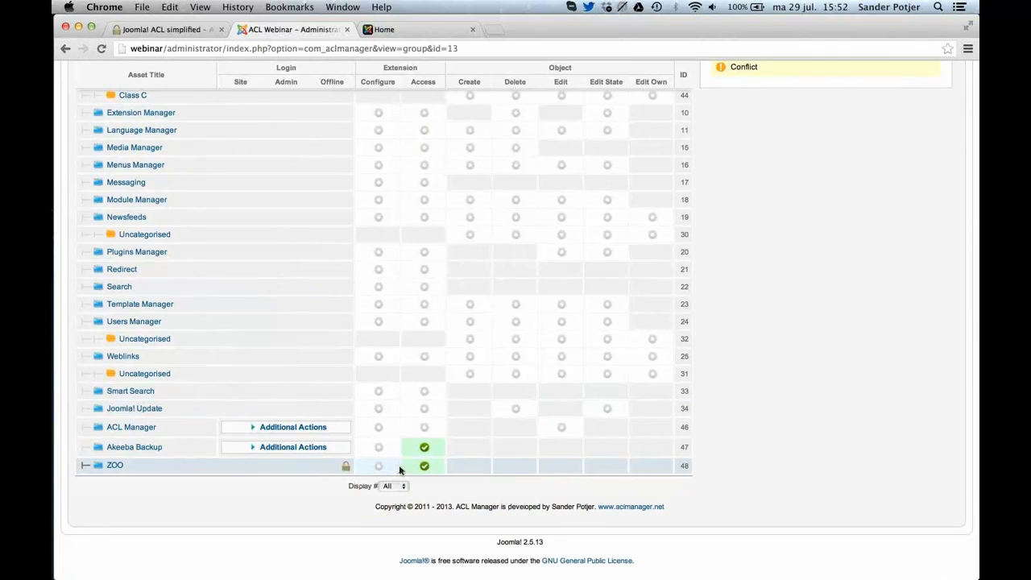
pyautogui.scroll(10, 399, 469)
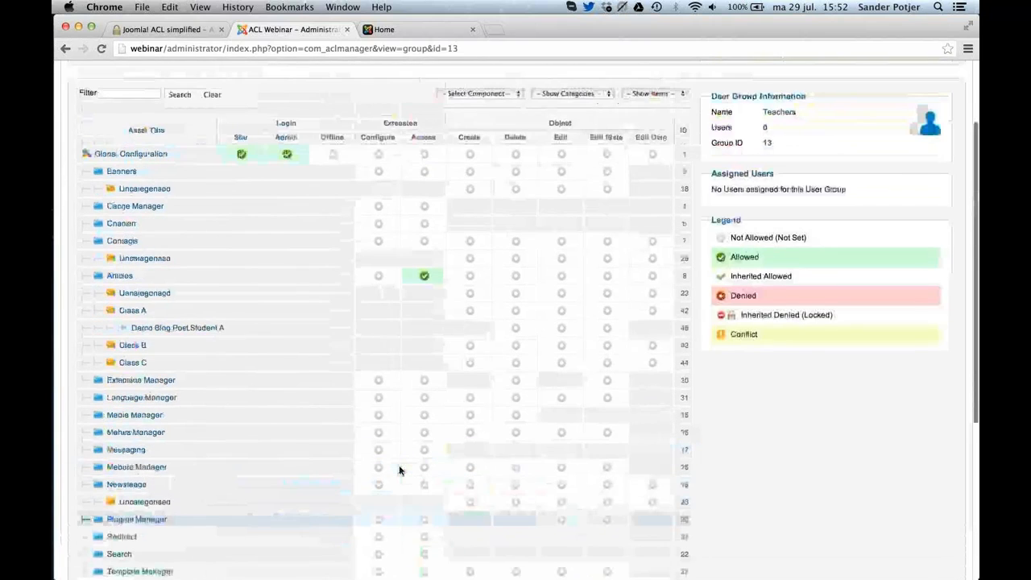
pyautogui.scroll(2, 400, 470)
pyautogui.click(794, 108)
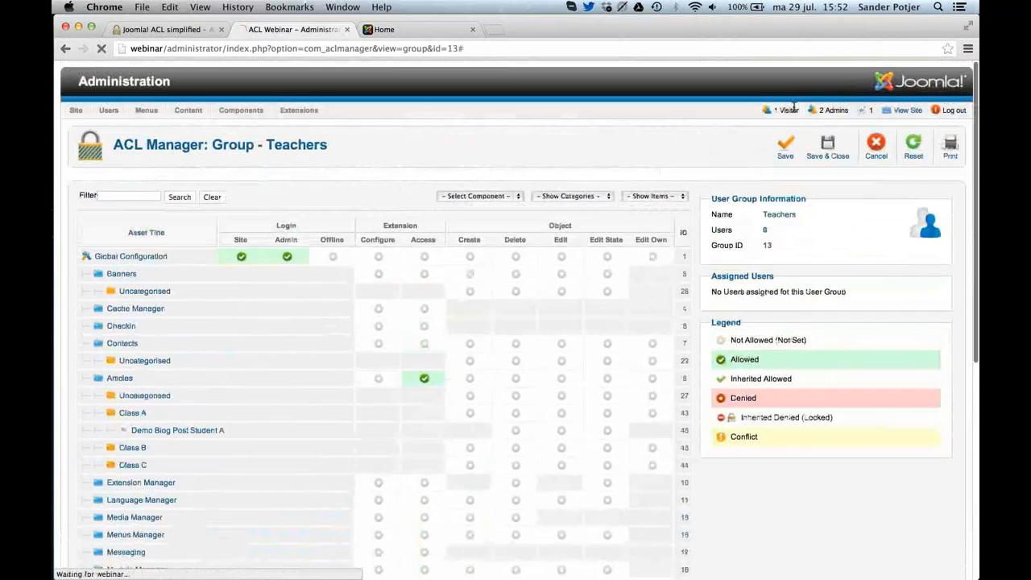
# Switch to Safari and open the ZOO component in the teacher's session to test access.
pyautogui.press('super+Tab')
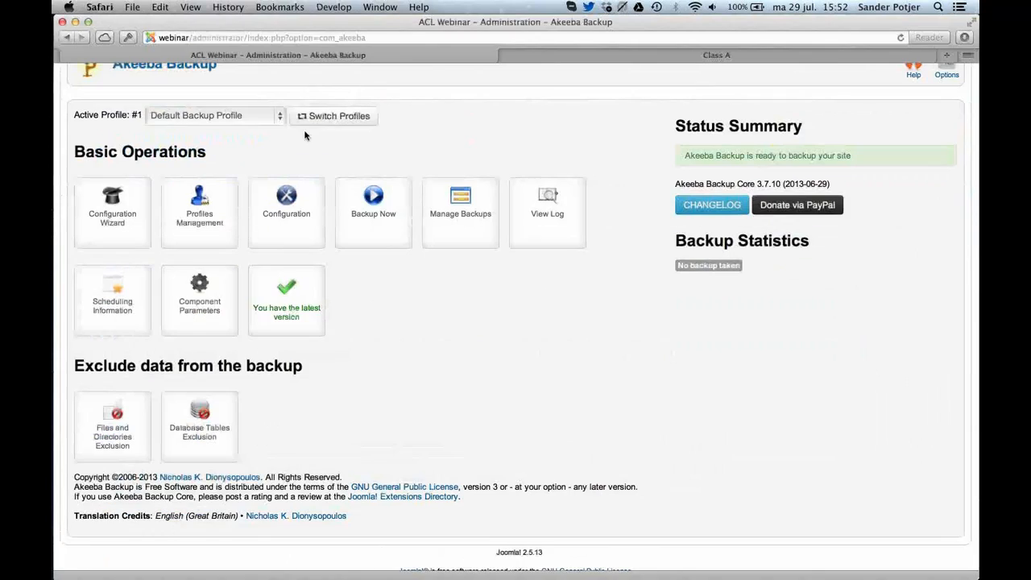
pyautogui.scroll(3, 185, 113)
pyautogui.click(185, 113)
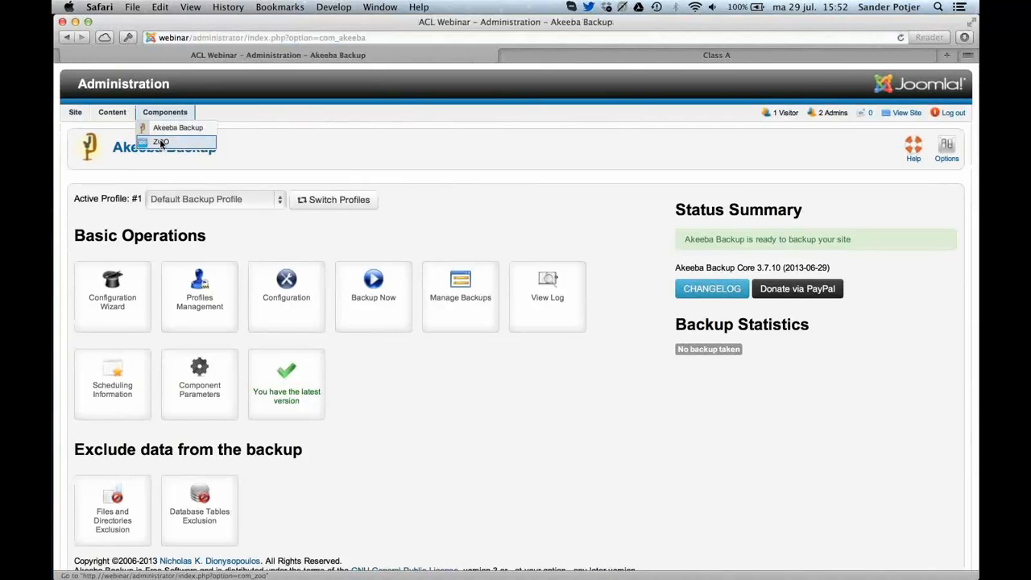
pyautogui.click(160, 143)
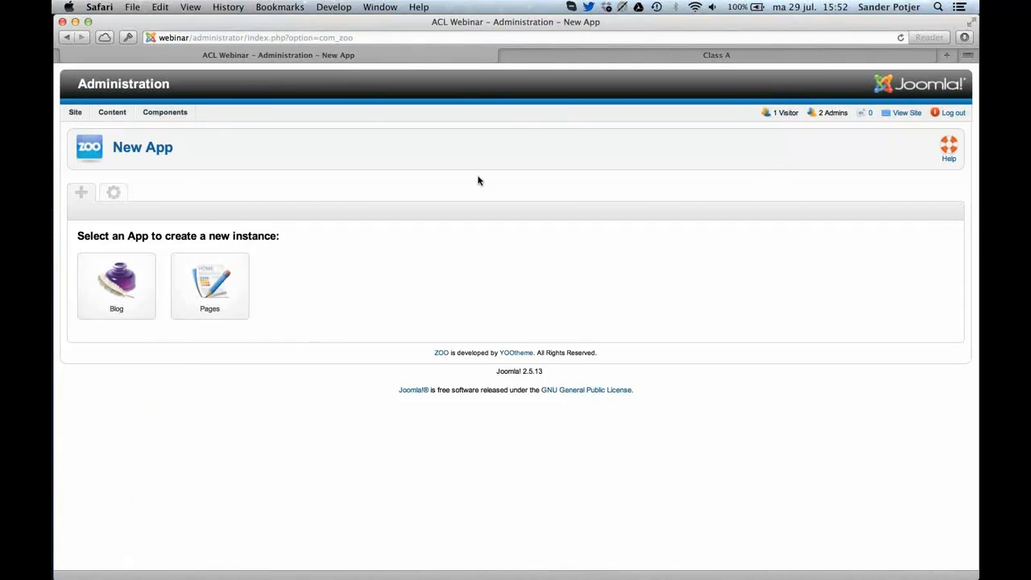
# Switch to Chrome, remove the Teachers group's Access permissions for ZOO and Akeeba Backup, and save the group.
pyautogui.press('super+Tab')
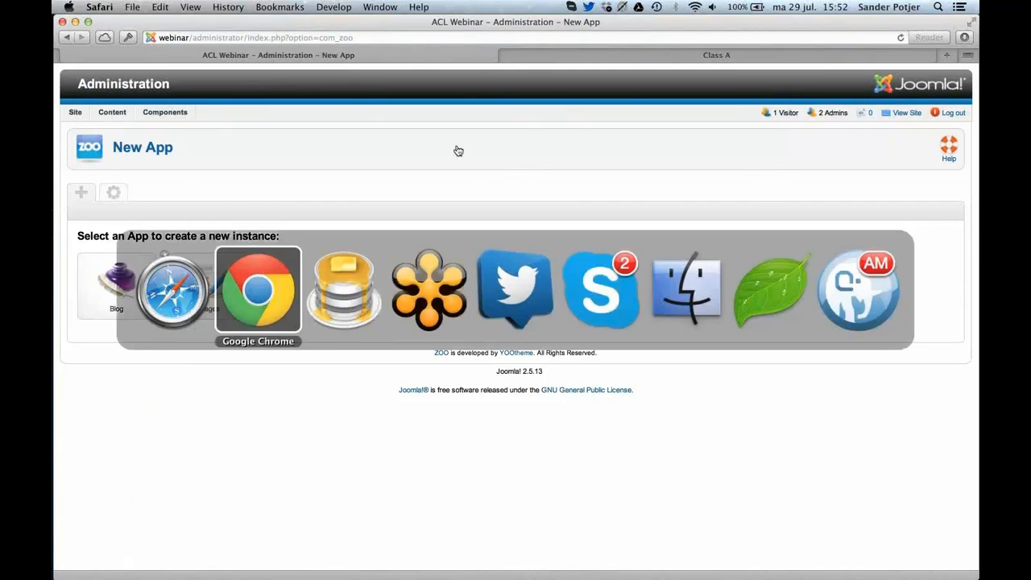
pyautogui.scroll(-5, 481, 179)
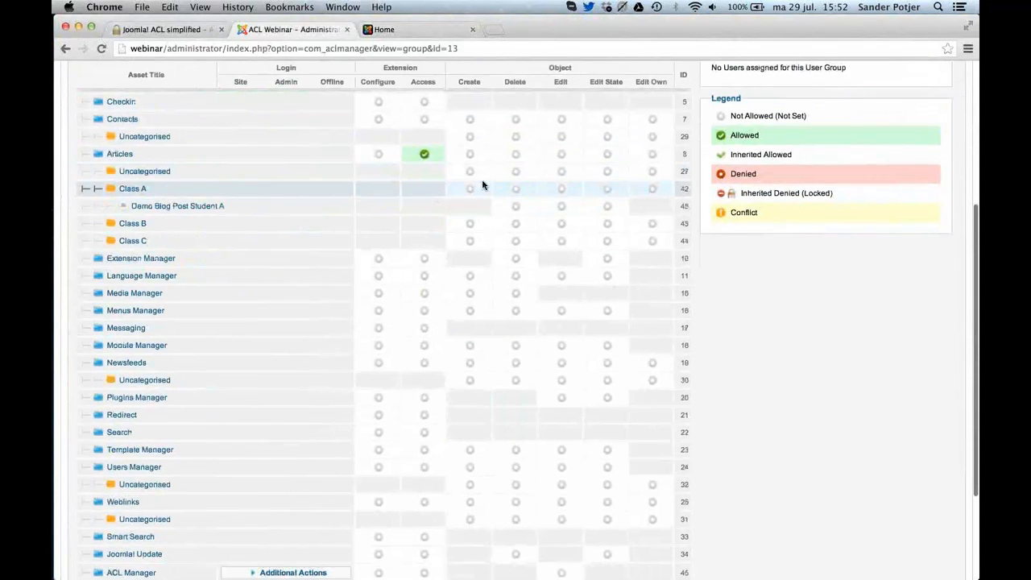
pyautogui.scroll(-2, 482, 185)
pyautogui.scroll(4, 488, 212)
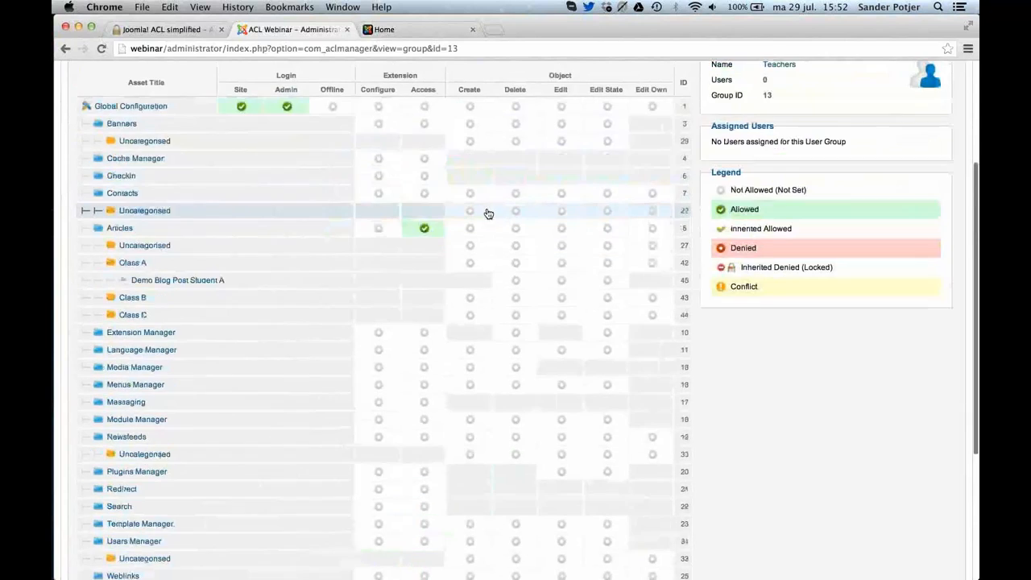
pyautogui.scroll(-5, 488, 212)
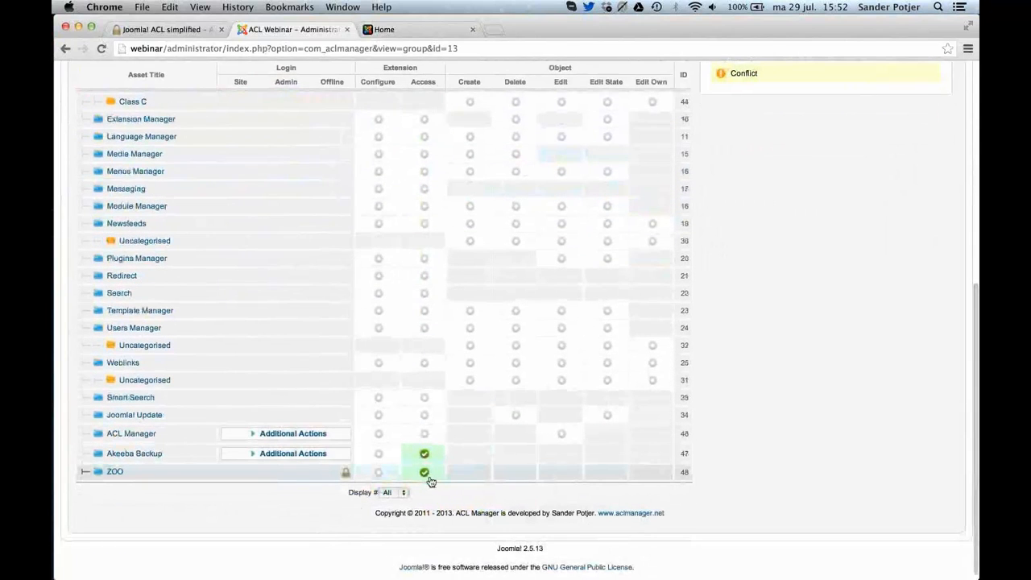
pyautogui.click(425, 472)
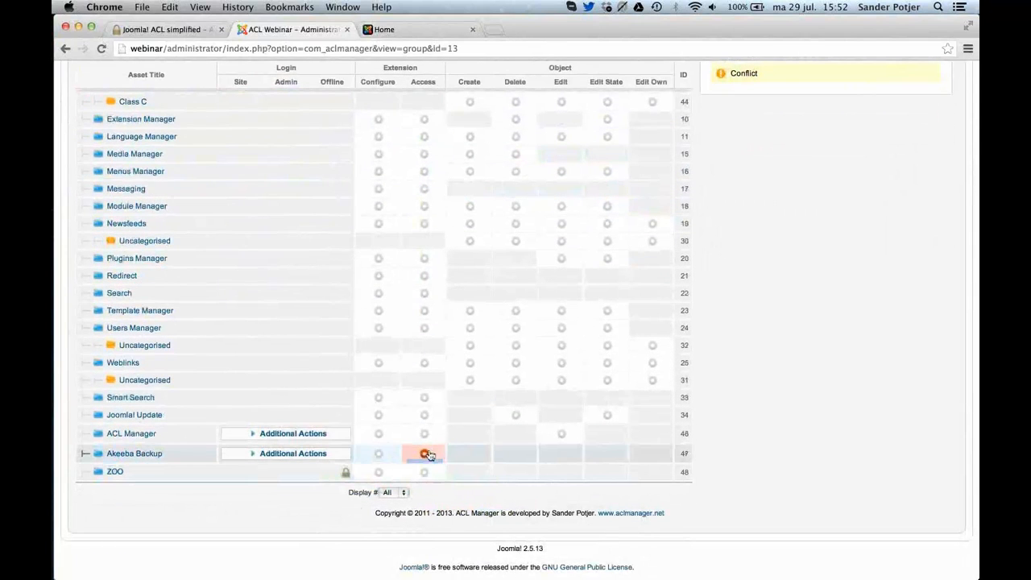
pyautogui.click(429, 455)
pyautogui.scroll(9, 750, 298)
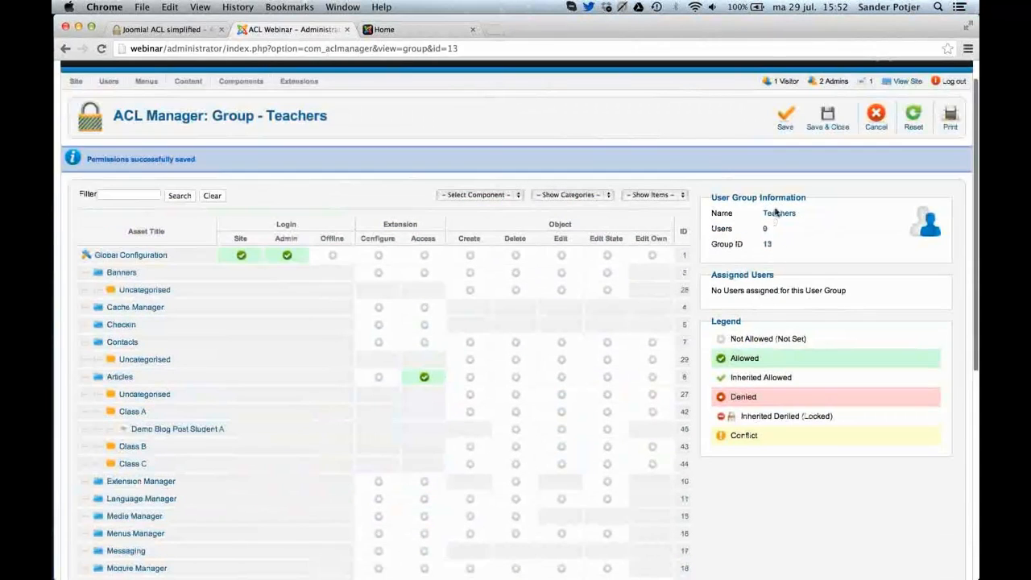
pyautogui.click(787, 121)
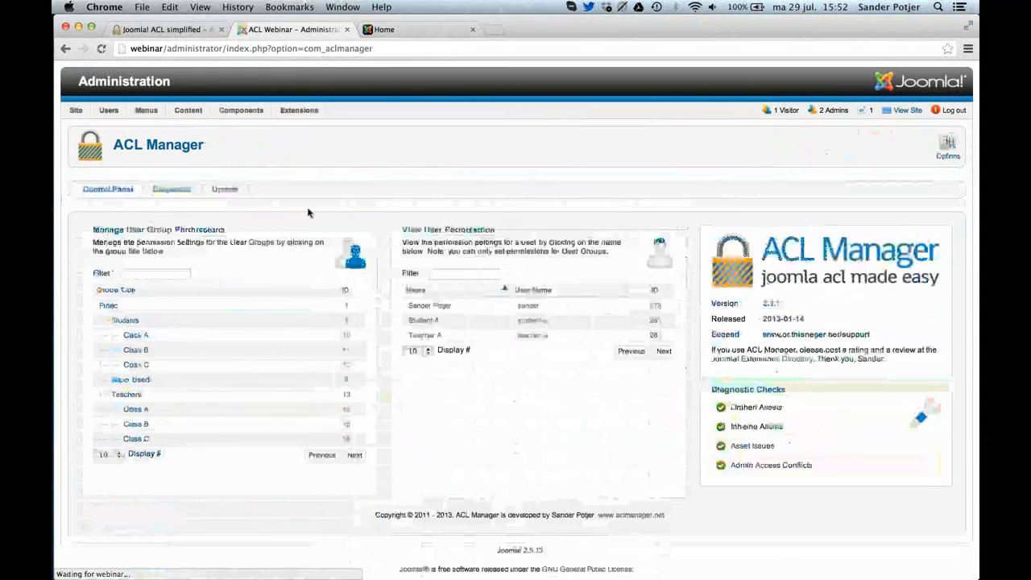
# Open the Class A group under Teachers, show only the Articles component, review its permissions, and close the group unchanged.
pyautogui.click(137, 401)
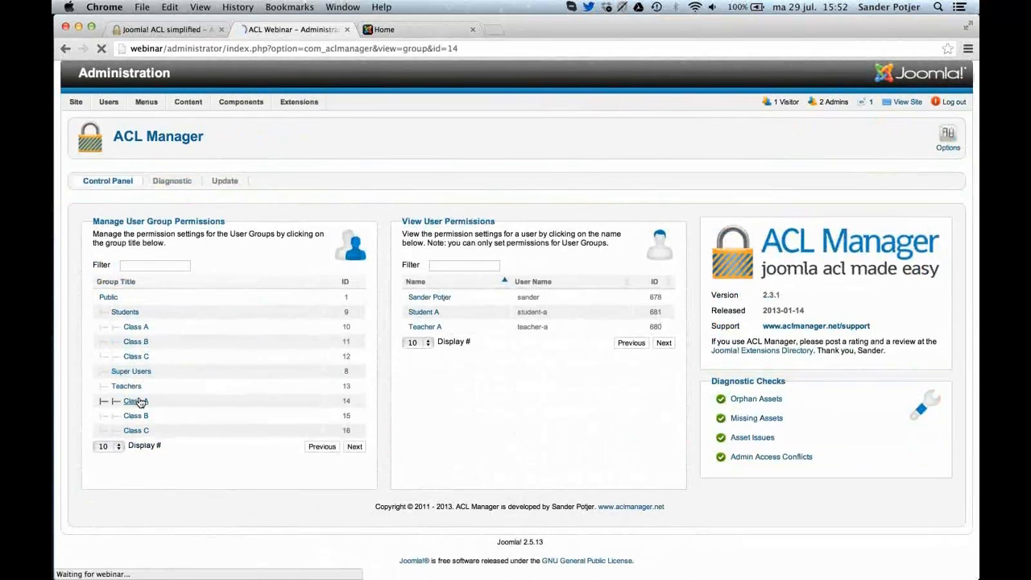
pyautogui.scroll(-3, 384, 340)
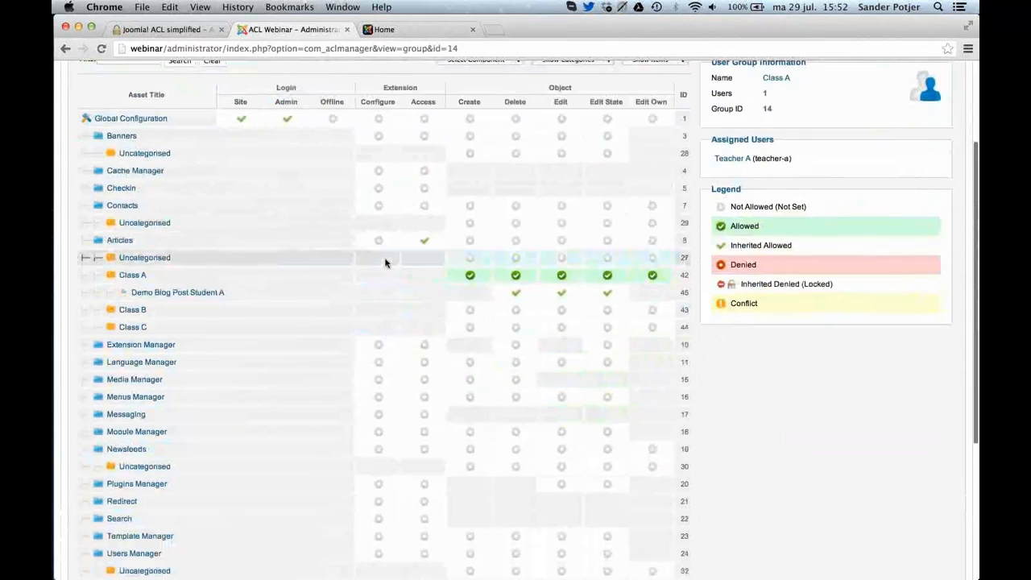
pyautogui.scroll(2, 419, 249)
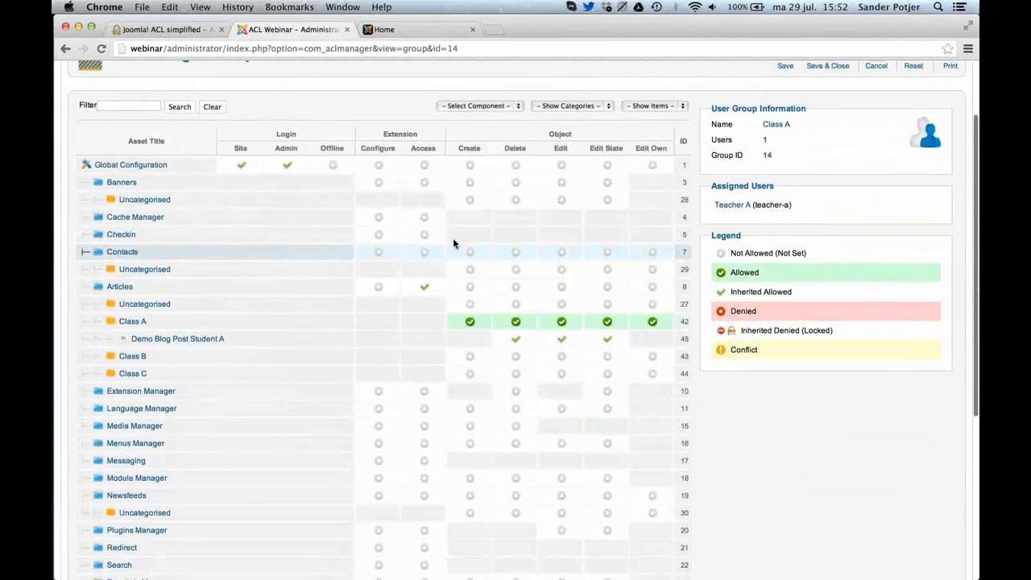
pyautogui.click(458, 105)
pyautogui.click(471, 133)
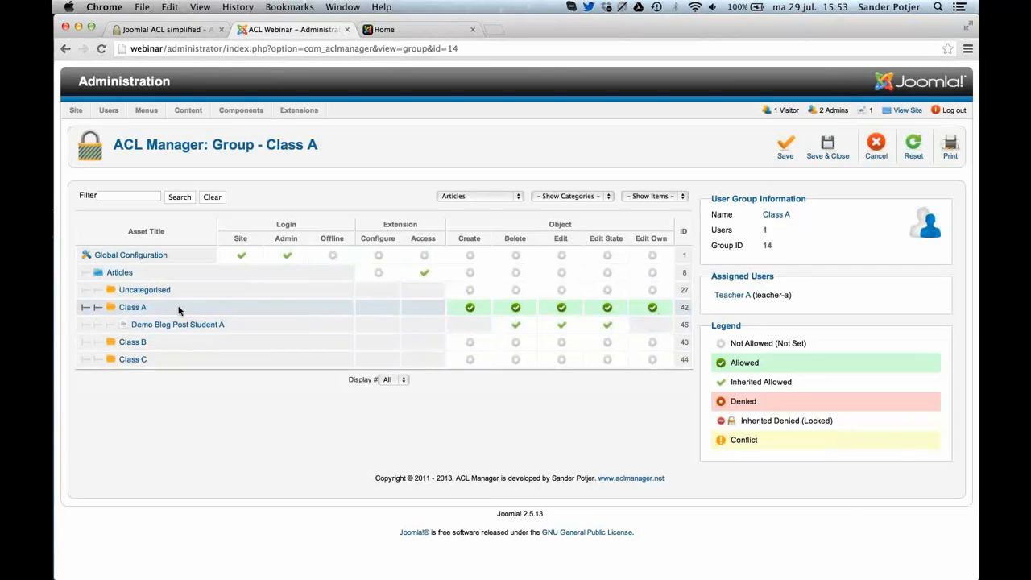
pyautogui.click(890, 154)
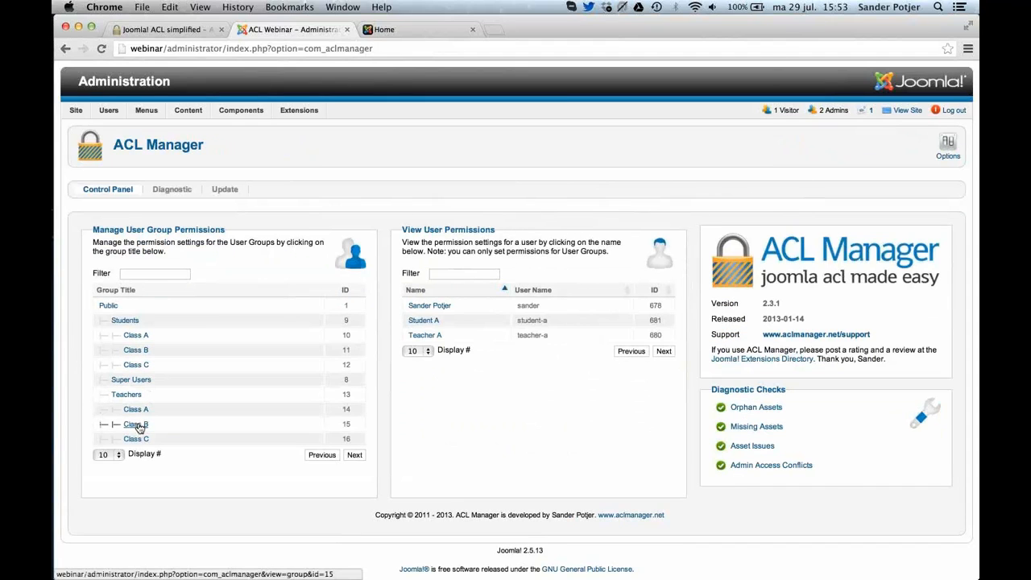
# Allow the teachers' Class B group Create, Delete, Edit, Edit State and Edit Own on the Class B category, then save and close.
pyautogui.click(137, 425)
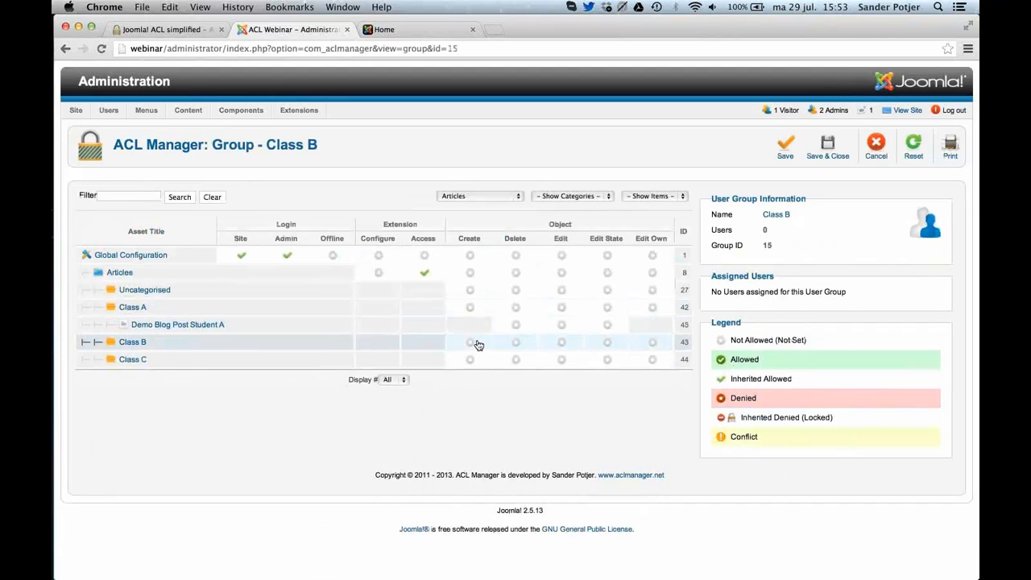
pyautogui.click(471, 344)
pyautogui.click(516, 344)
pyautogui.click(562, 345)
pyautogui.click(608, 345)
pyautogui.click(653, 342)
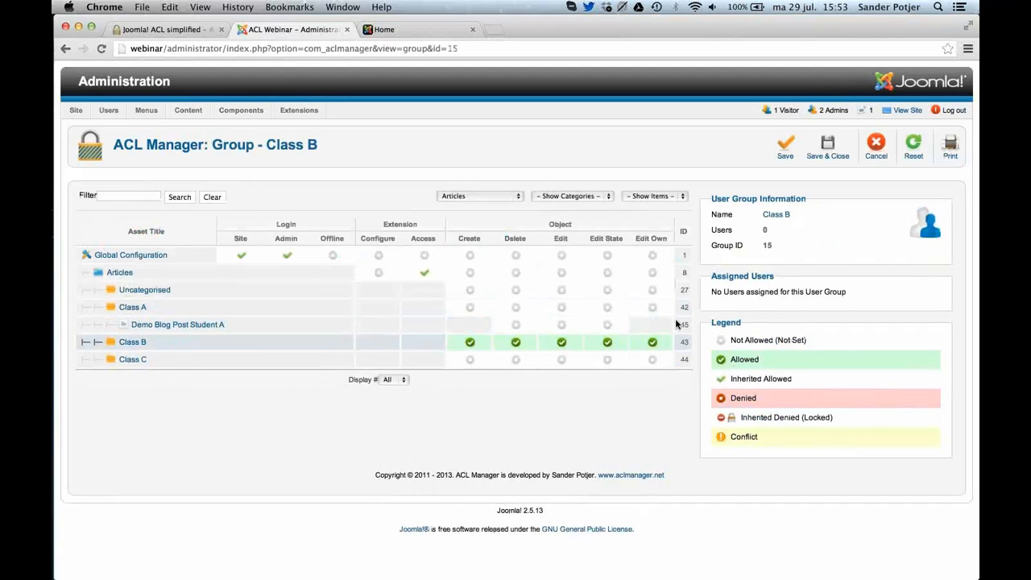
pyautogui.click(836, 144)
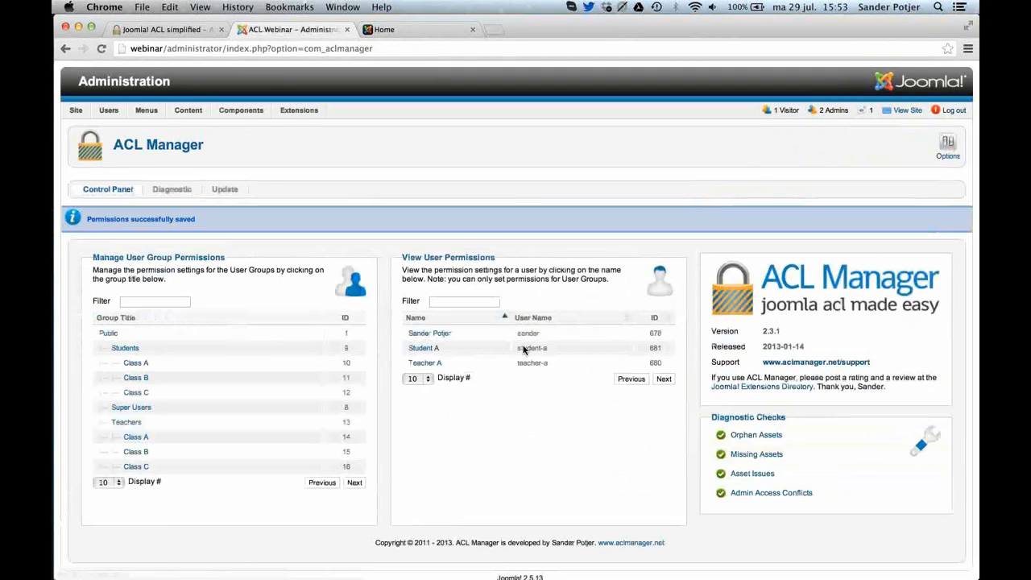
# Allow the teachers' Class C group Create, Delete, Edit, Edit State and Edit Own on the Class C category, then save and close.
pyautogui.scroll(-1, 483, 274)
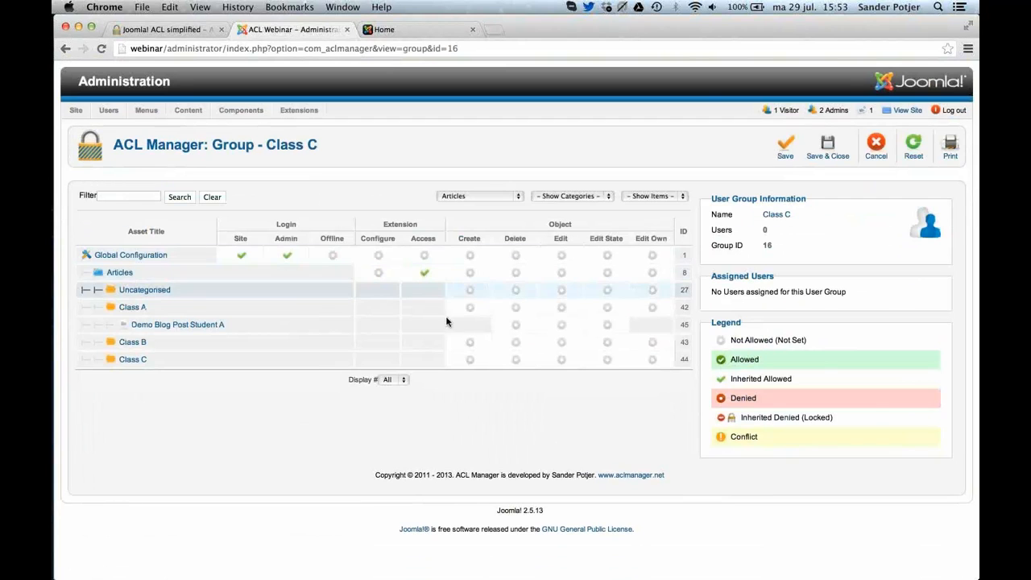
pyautogui.click(470, 359)
pyautogui.click(515, 359)
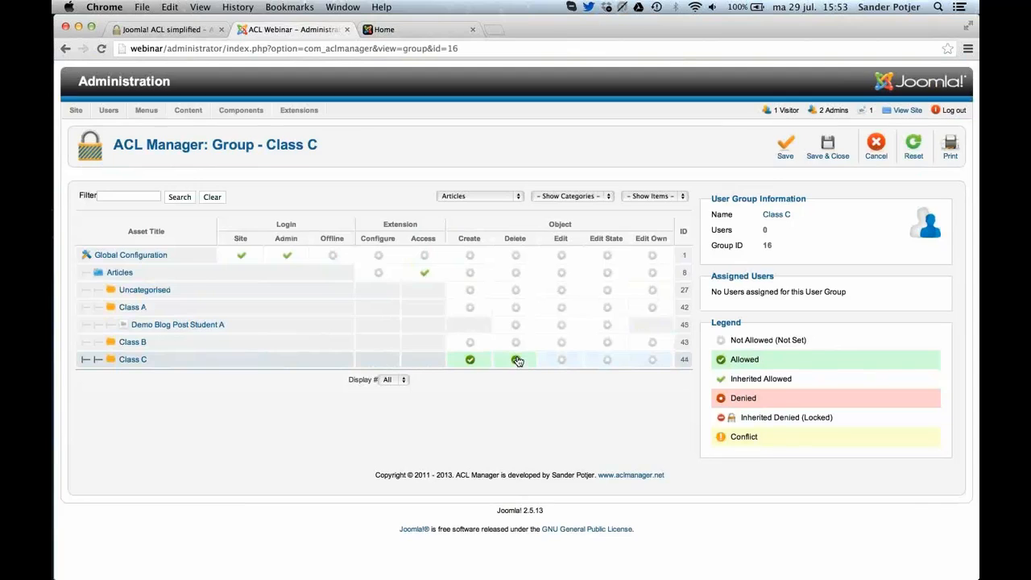
pyautogui.click(562, 360)
pyautogui.click(607, 359)
pyautogui.click(649, 360)
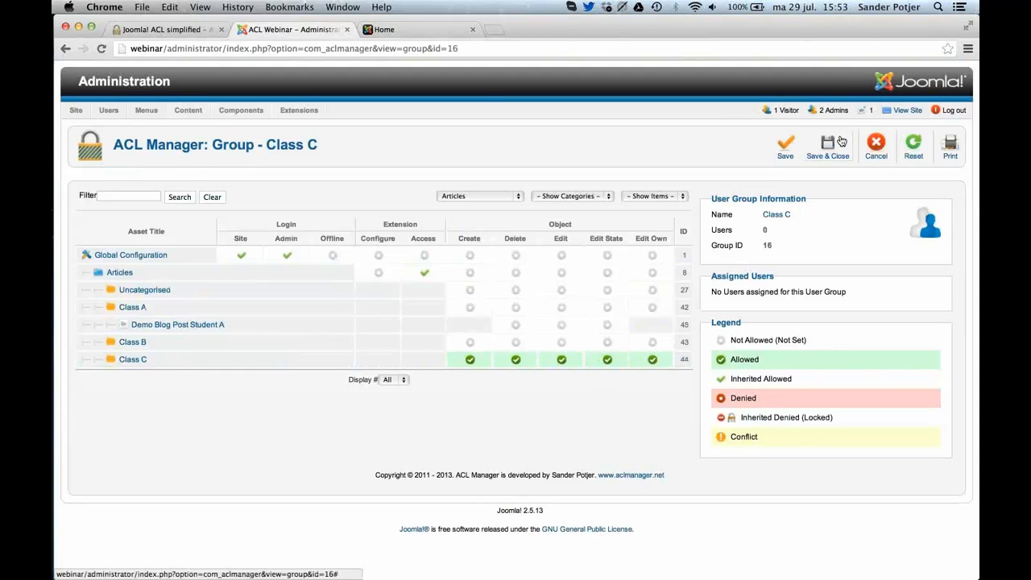
pyautogui.click(841, 141)
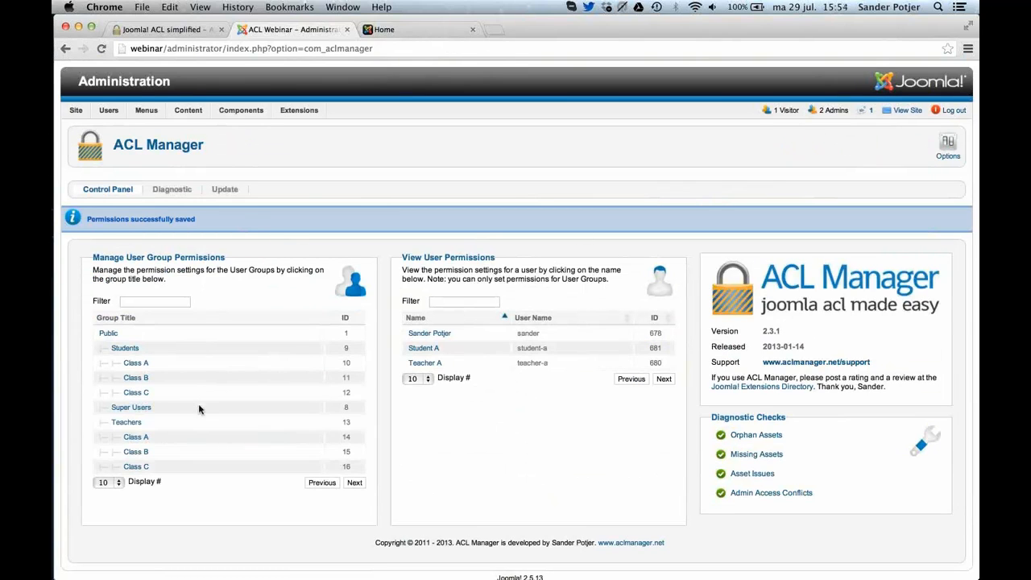
# Open the list of site users in the User Manager.
pyautogui.scroll(-1, 198, 409)
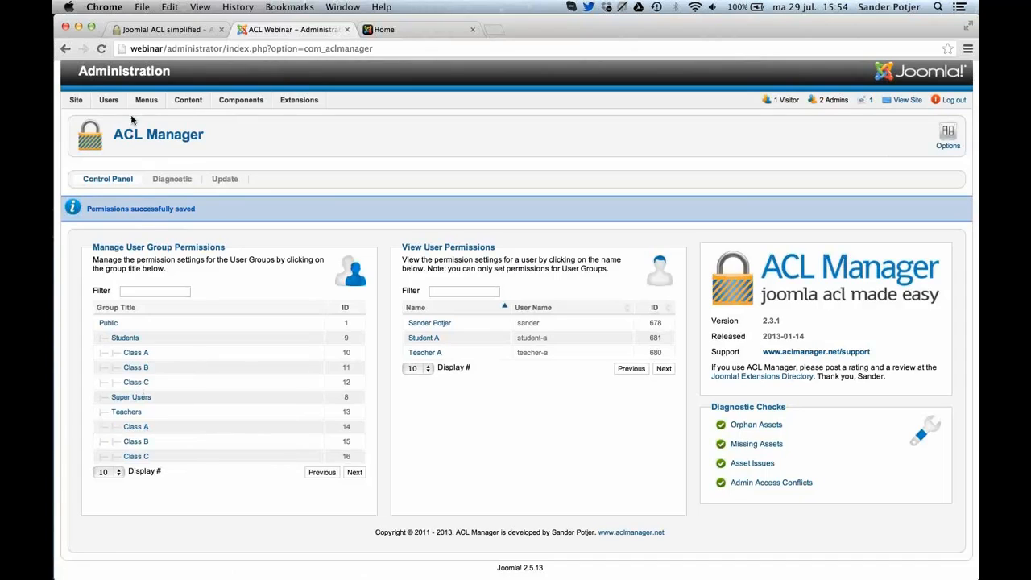
pyautogui.moveTo(108, 101)
pyautogui.moveTo(134, 130)
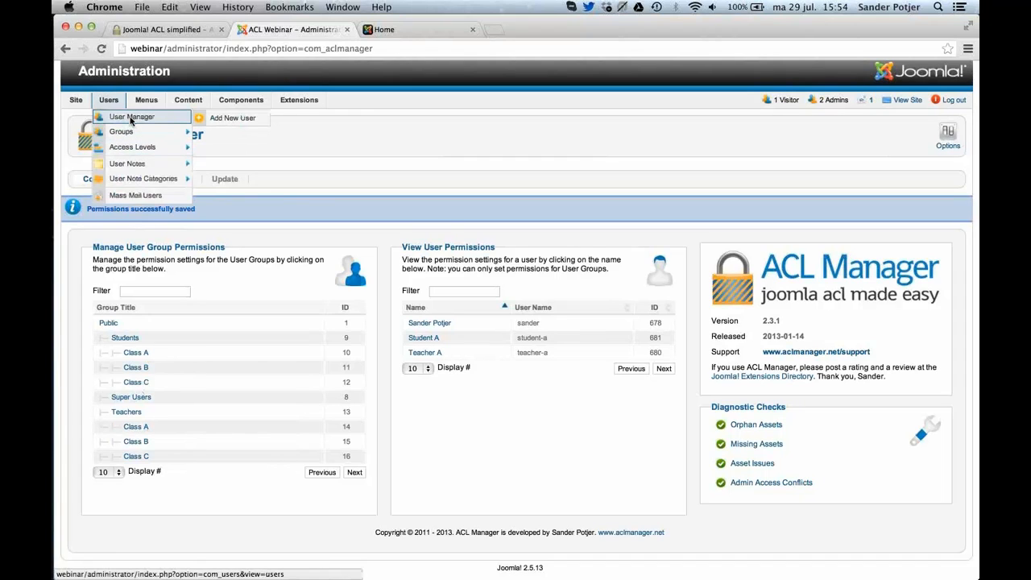
pyautogui.click(131, 120)
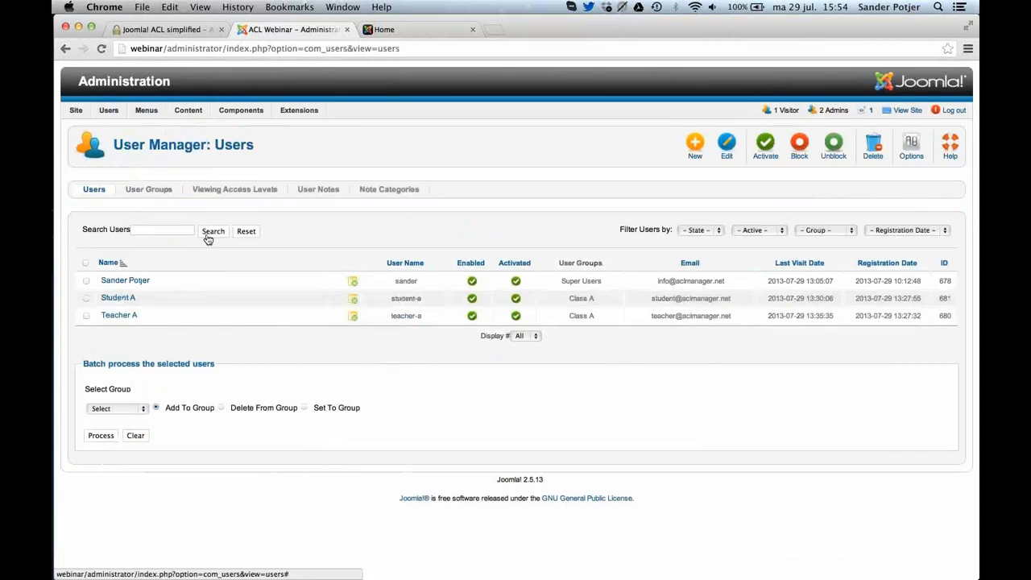
# Rename the user Teacher A as "Teacher A + C", also assign it to the teachers' Class C group, then save and close.
pyautogui.click(119, 316)
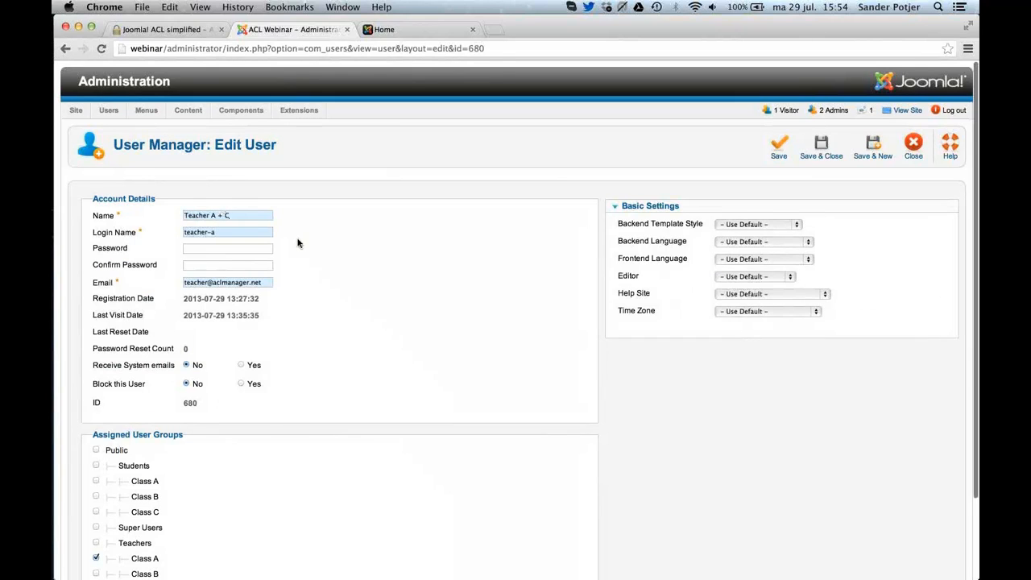
pyautogui.scroll(-3, 297, 243)
pyautogui.click(96, 494)
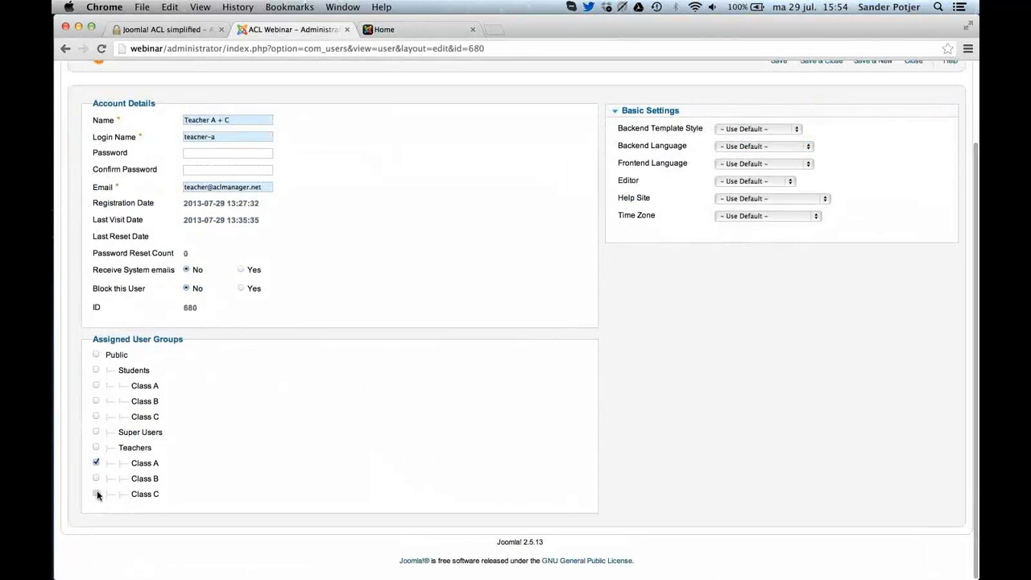
pyautogui.scroll(3, 162, 495)
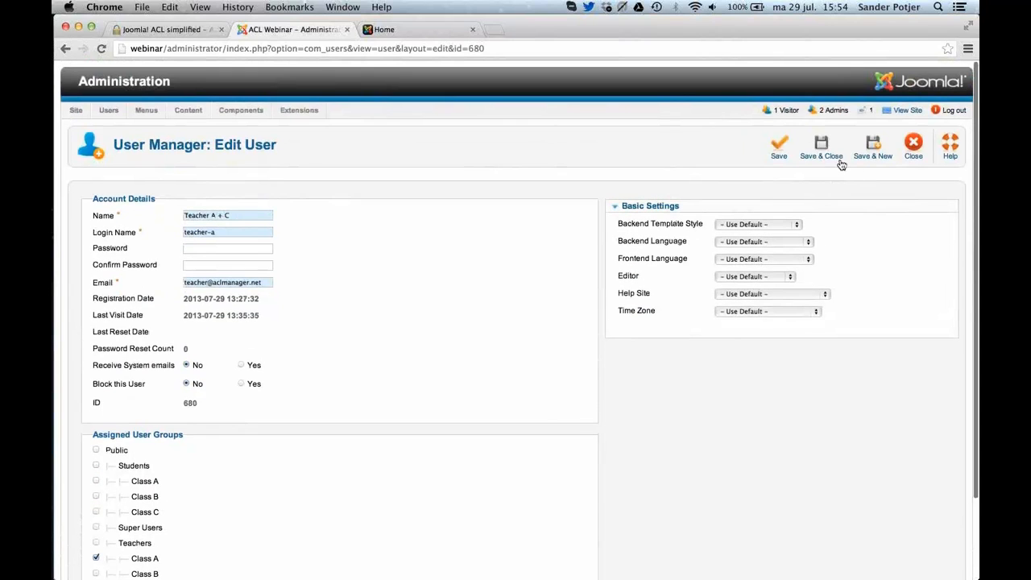
pyautogui.click(840, 162)
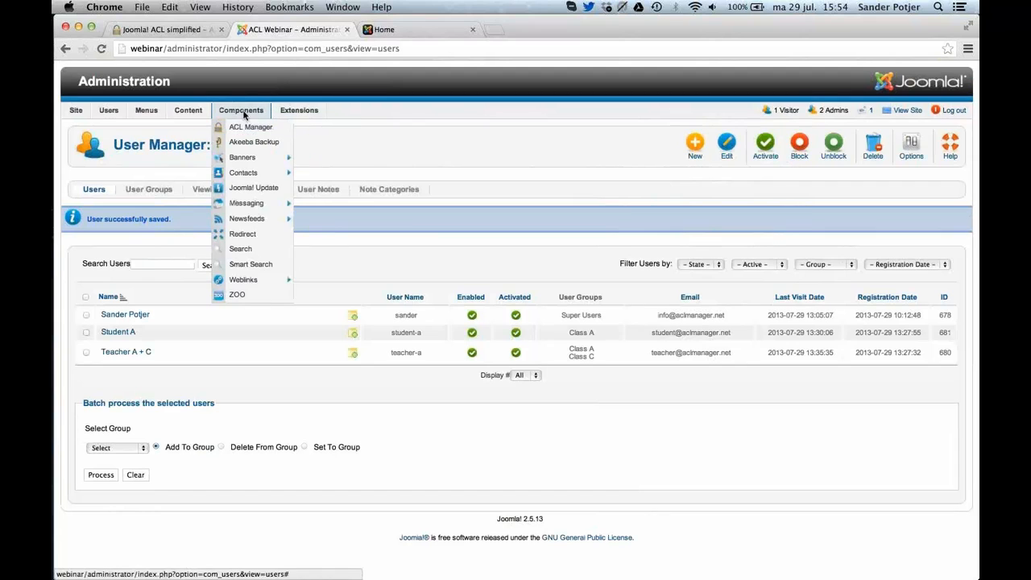
# Open the Teacher A + C user in ACL Manager and review its permissions on the Class A, B and C article categories.
pyautogui.click(247, 127)
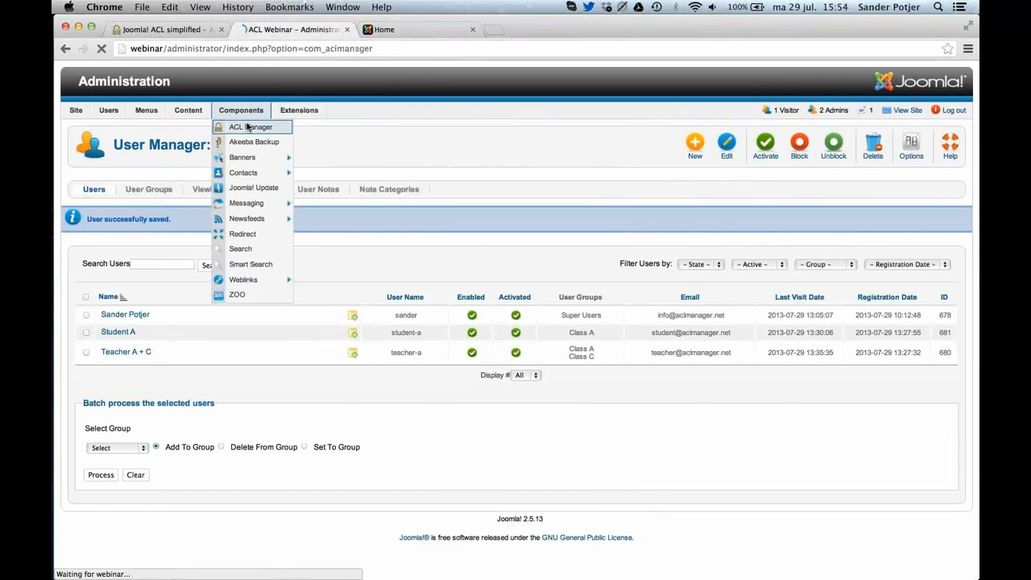
pyautogui.click(444, 338)
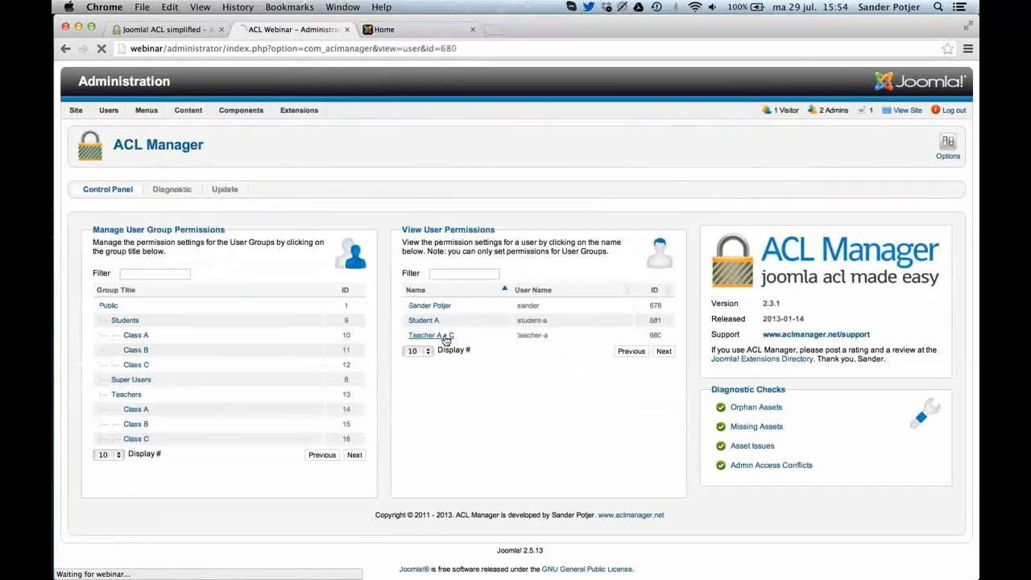
pyautogui.scroll(-5, 444, 341)
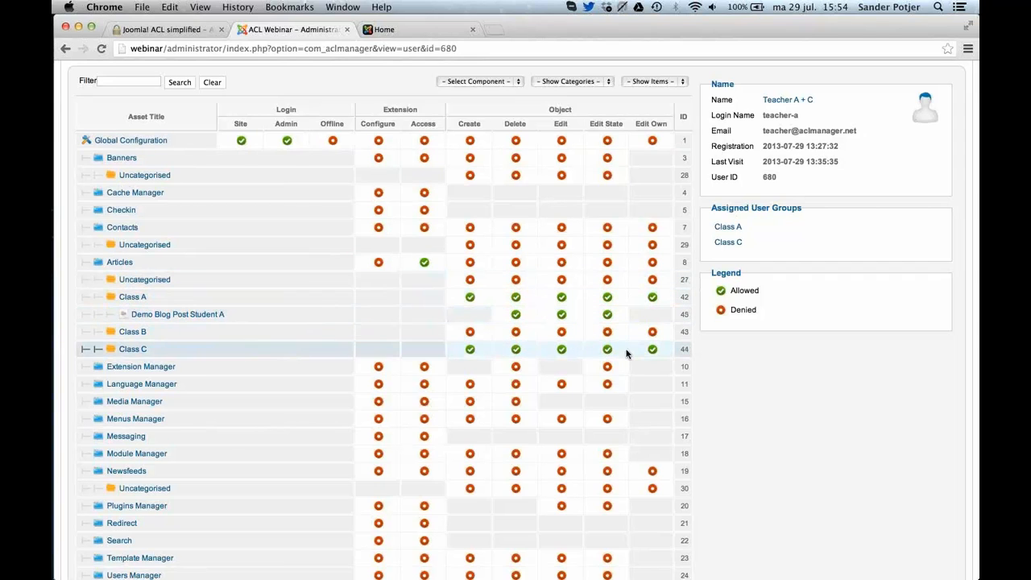
# Switch to the teacher's administrator session in Safari and start a new article titled "Announcement Class C".
pyautogui.press('super+Tab')
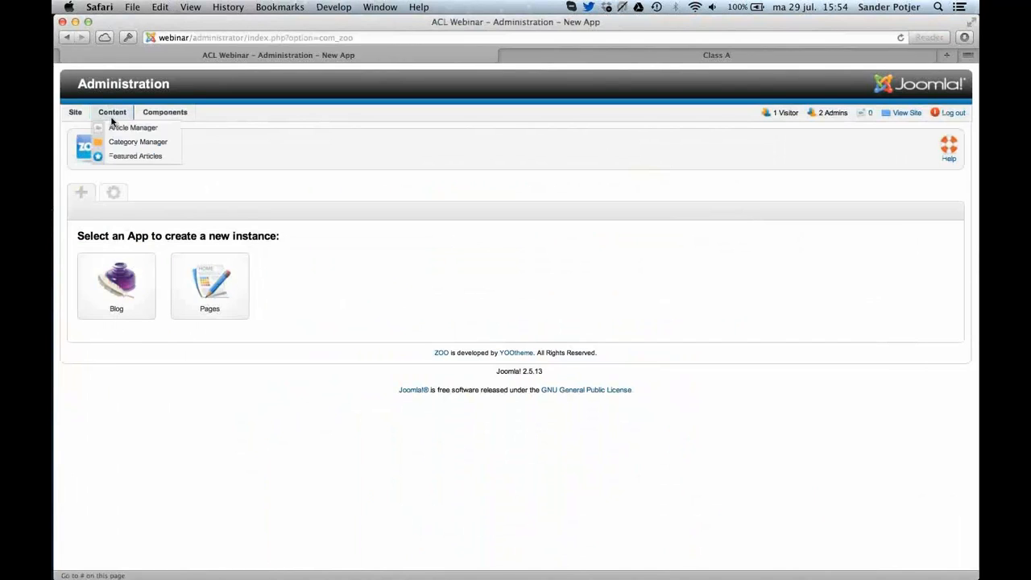
pyautogui.click(113, 126)
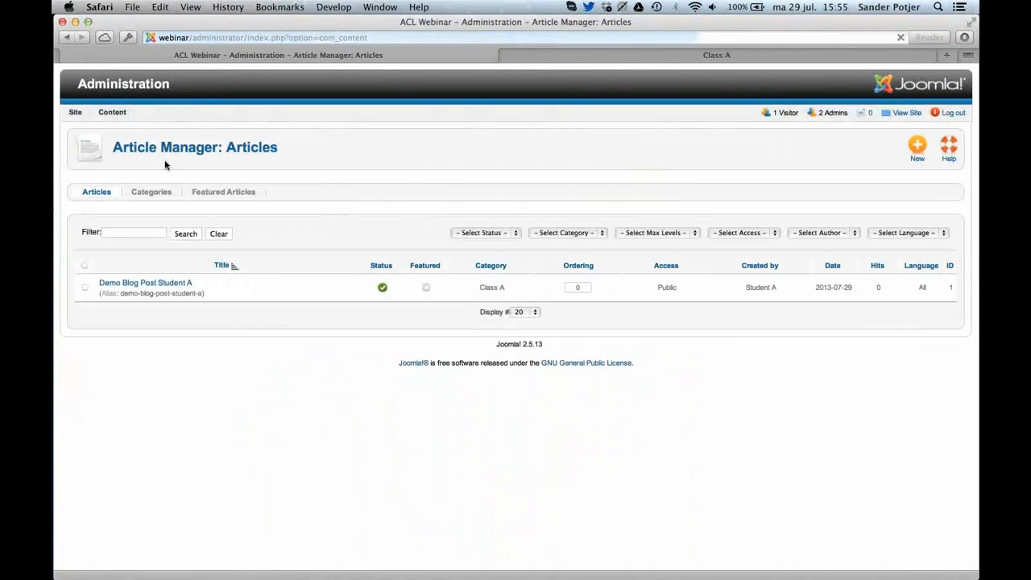
pyautogui.click(918, 146)
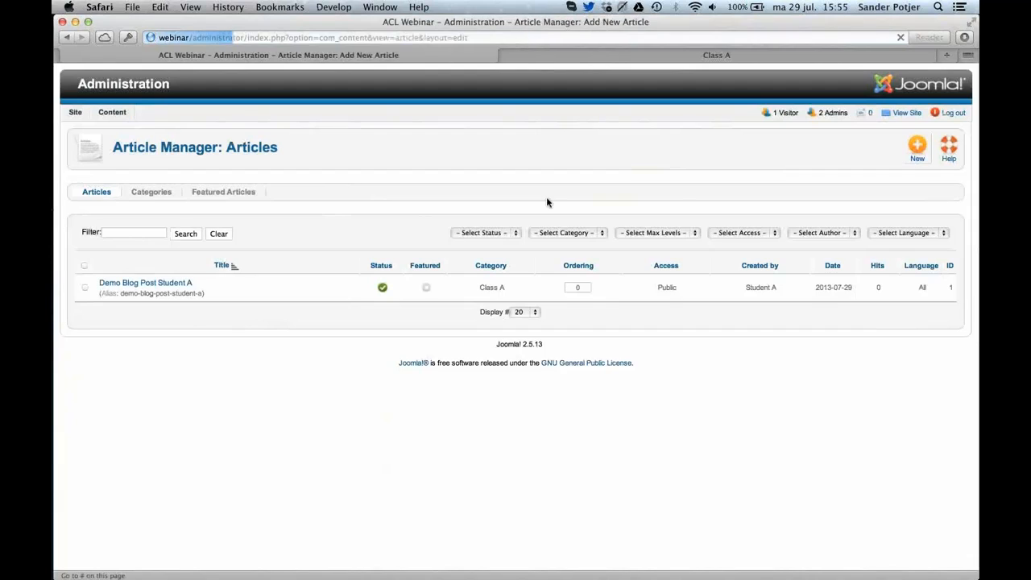
pyautogui.click(260, 221)
pyautogui.write('An')
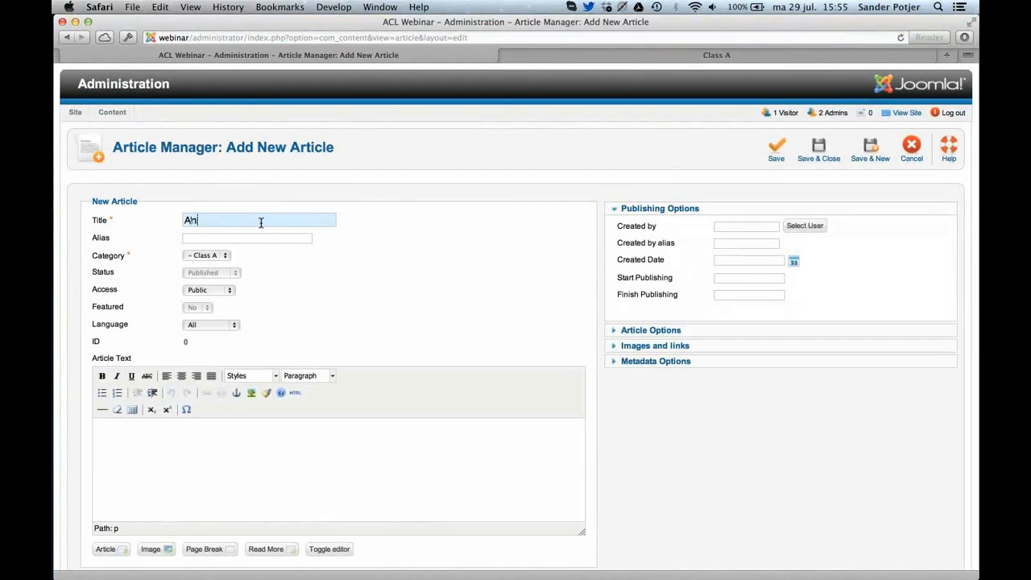
pyautogui.write('nouncement Class C')
# Assign the new article to the Class C category with the text "asdds", save and close it, and publish it.
pyautogui.click(205, 256)
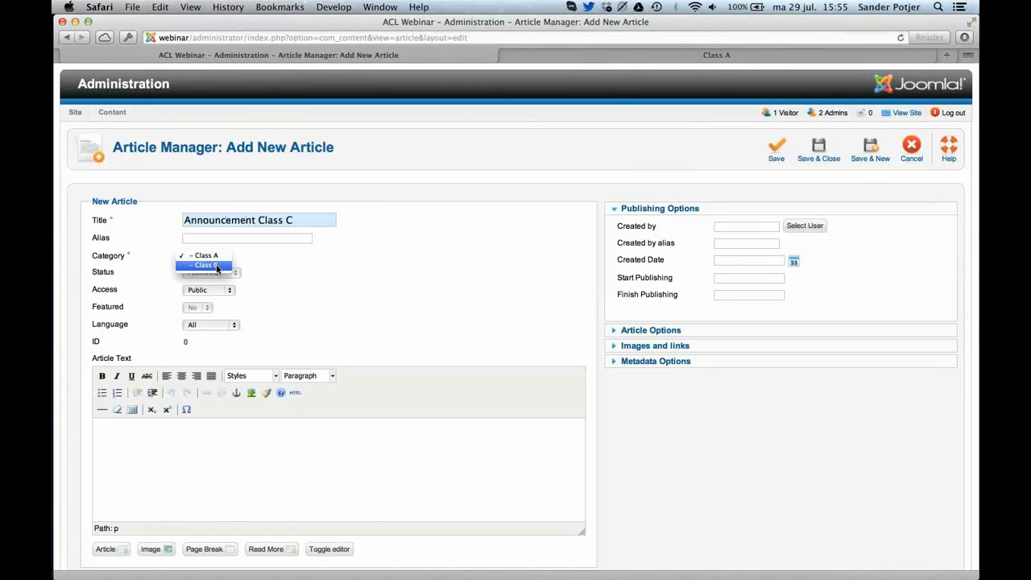
pyautogui.click(216, 267)
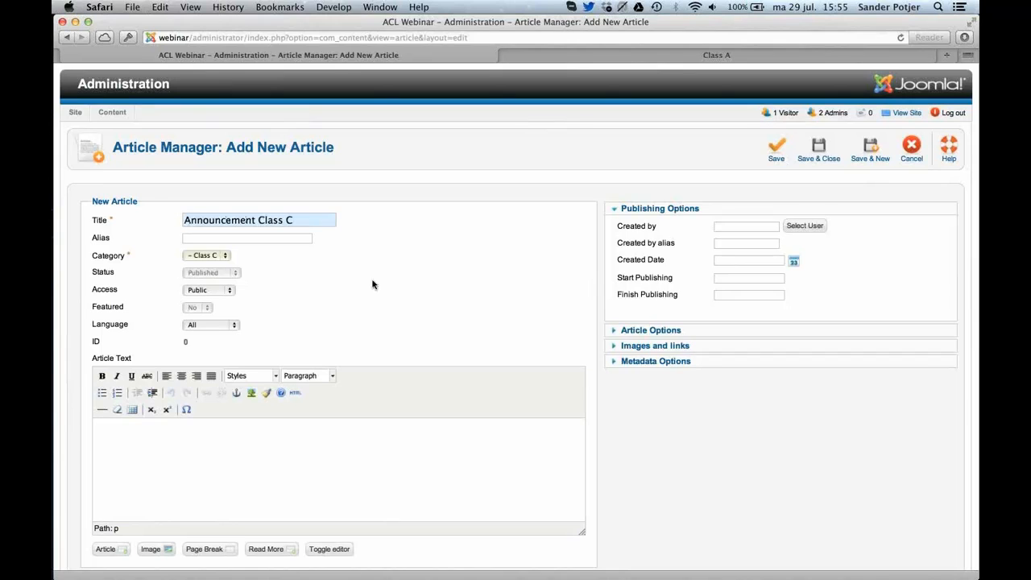
pyautogui.click(348, 432)
pyautogui.write('asdds')
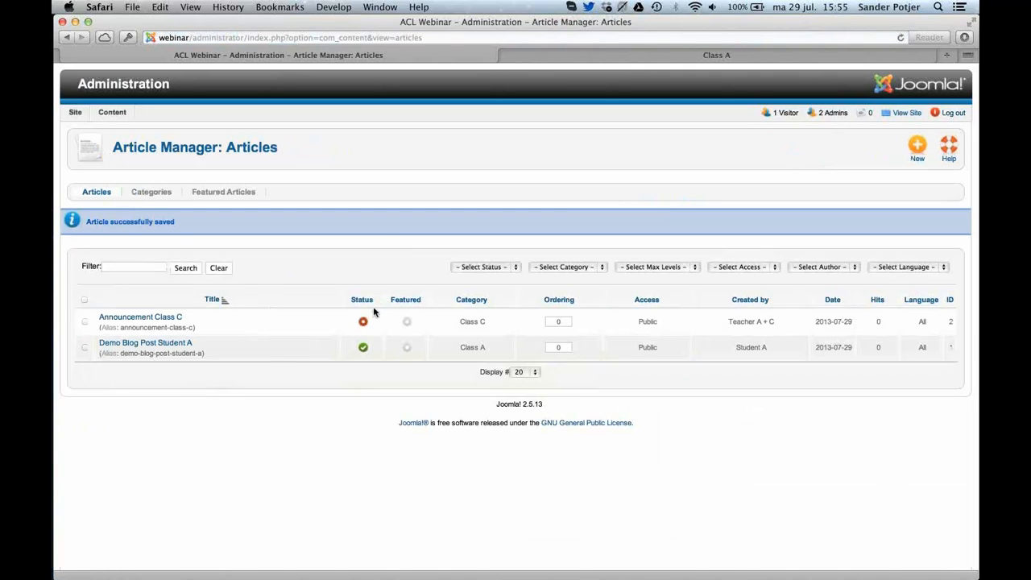
pyautogui.click(364, 321)
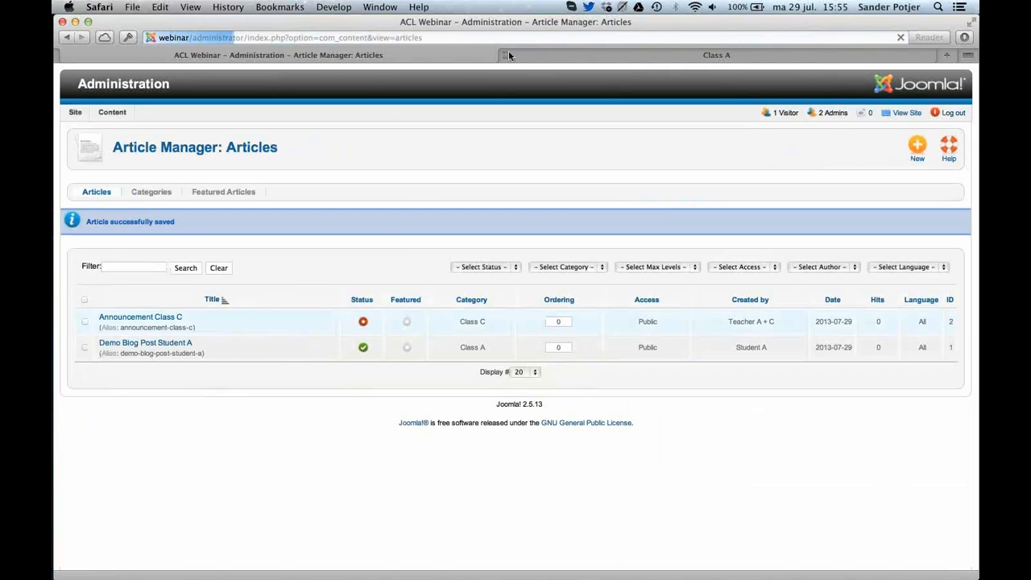
# Check the articles shown on the Class C, Class B and Class A pages of the site's front end.
pyautogui.click(553, 51)
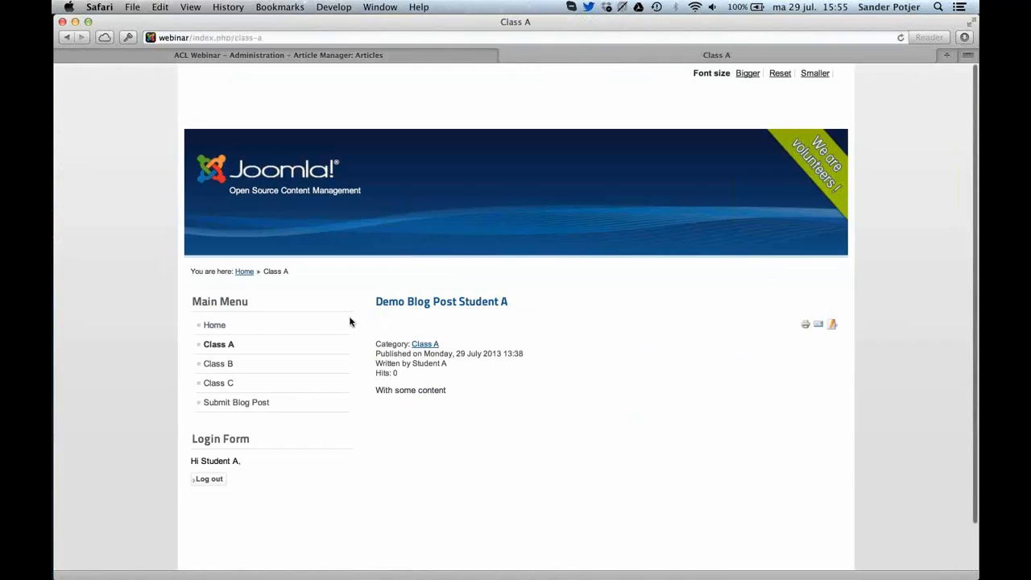
pyautogui.click(280, 392)
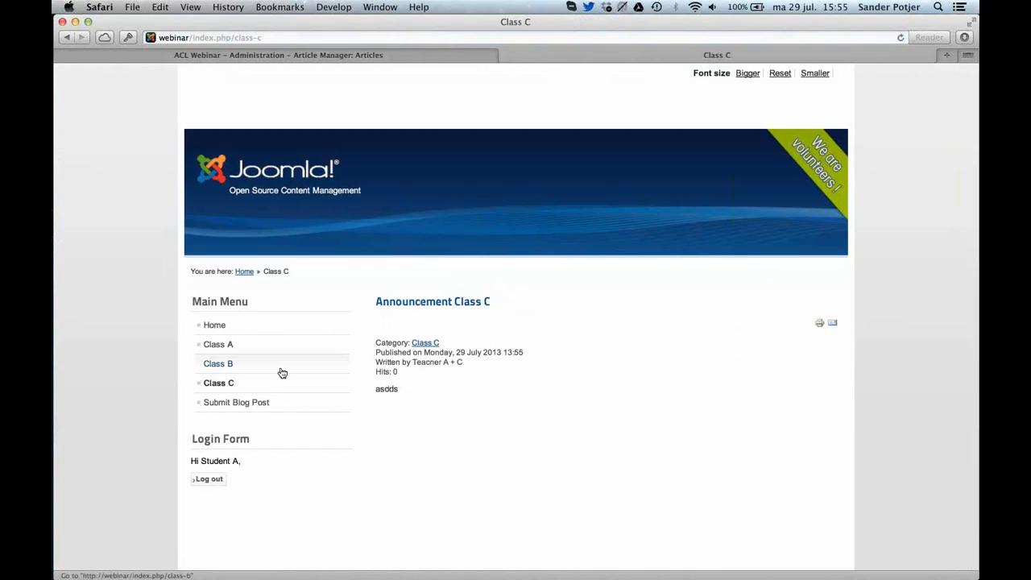
pyautogui.click(282, 373)
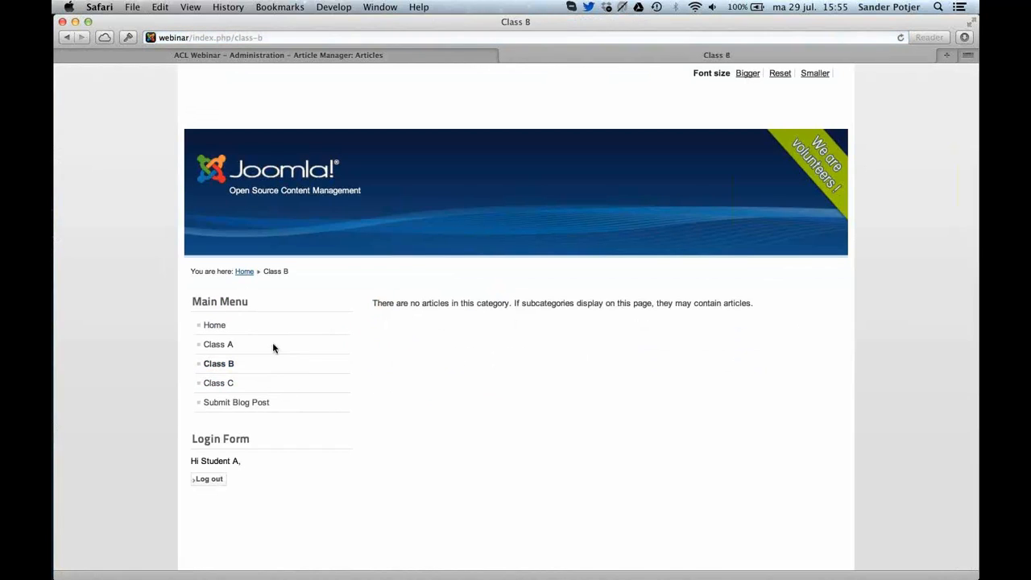
pyautogui.click(275, 339)
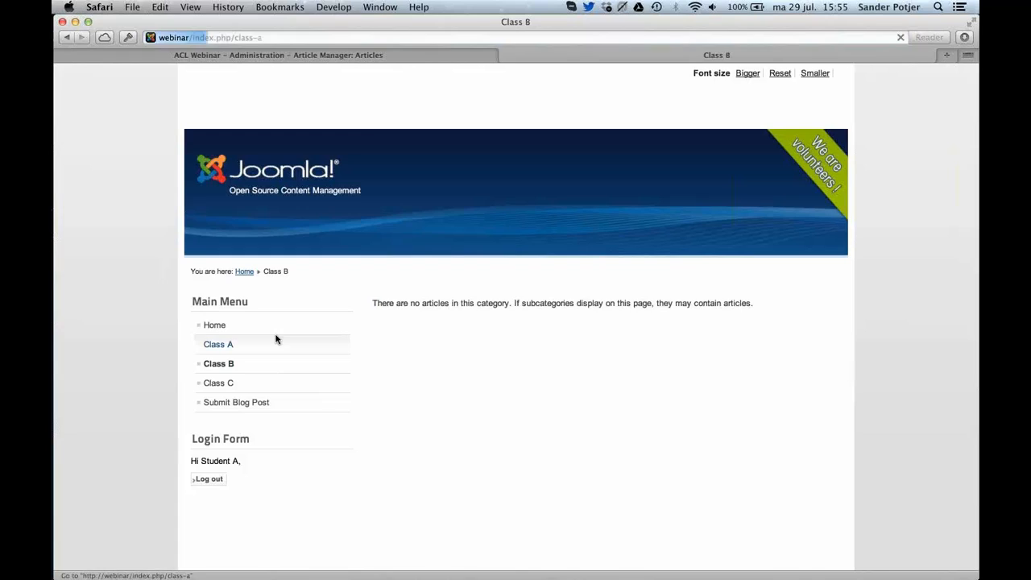
pyautogui.click(387, 56)
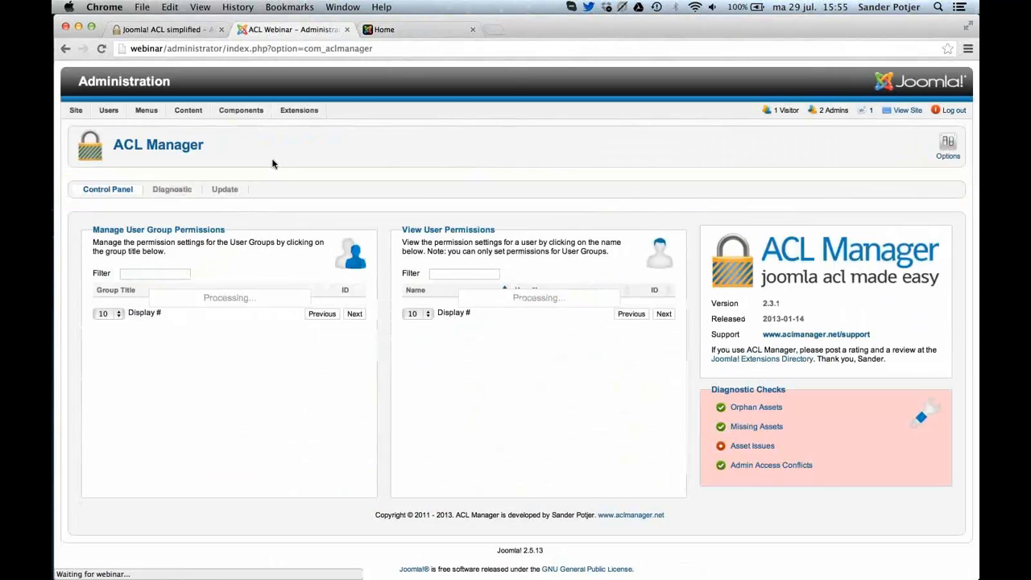
# In Chrome, deny the teachers' Class A group Create, Delete, Edit, Edit State and Edit Own on the Class C category, then save and close.
pyautogui.moveTo(112, 111)
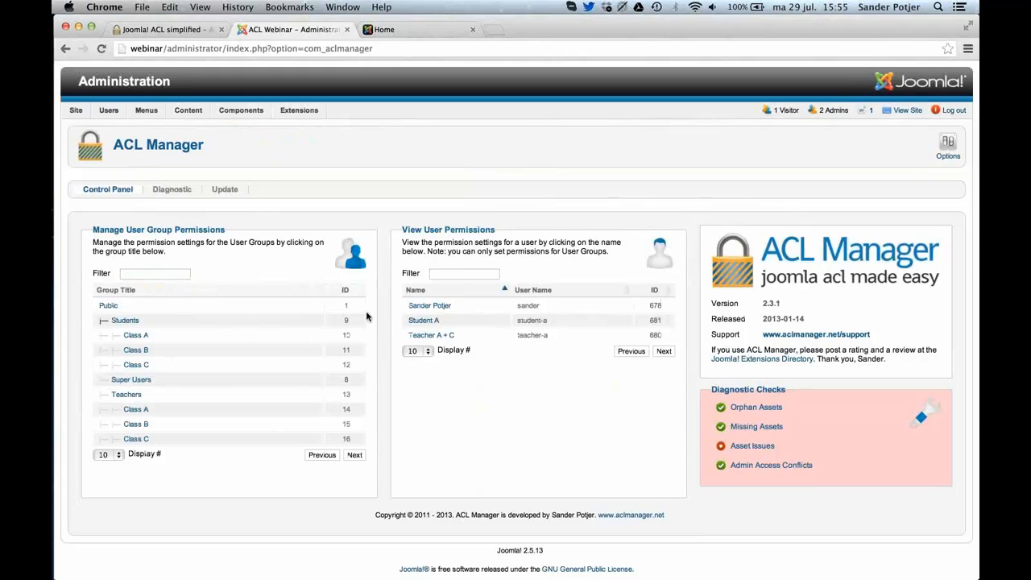
pyautogui.moveTo(126, 131)
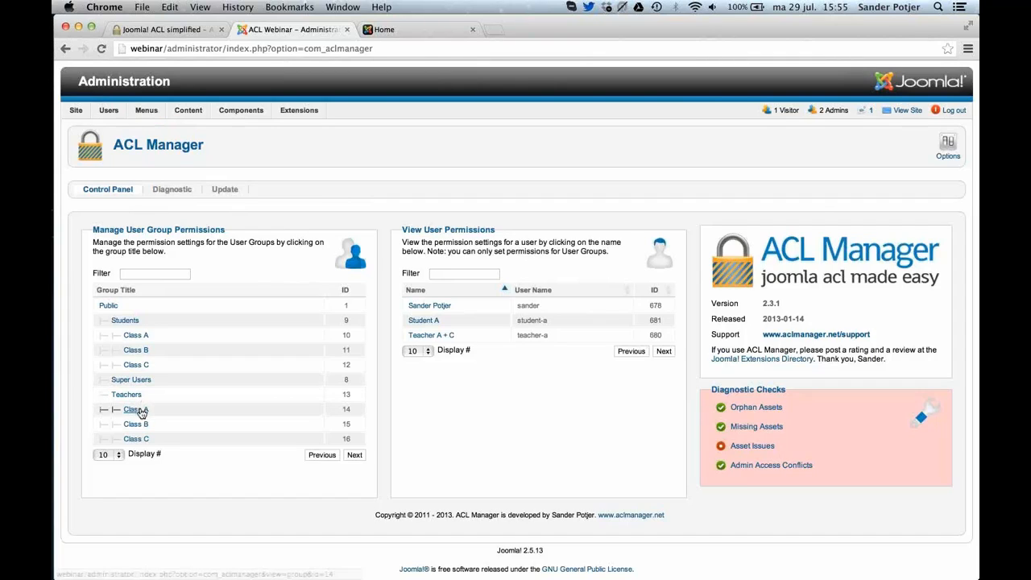
pyautogui.click(138, 410)
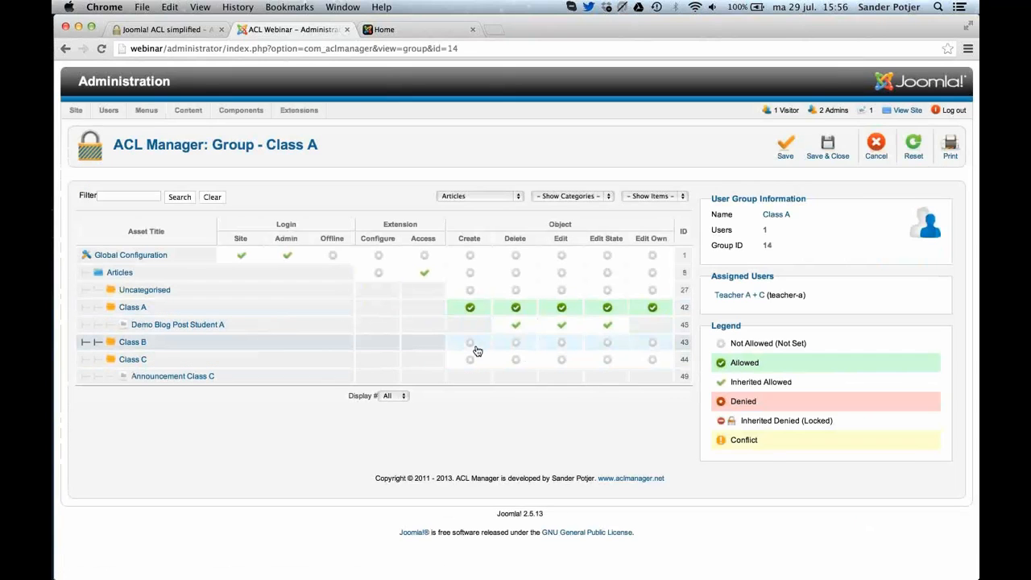
pyautogui.click(475, 346)
pyautogui.click(475, 347)
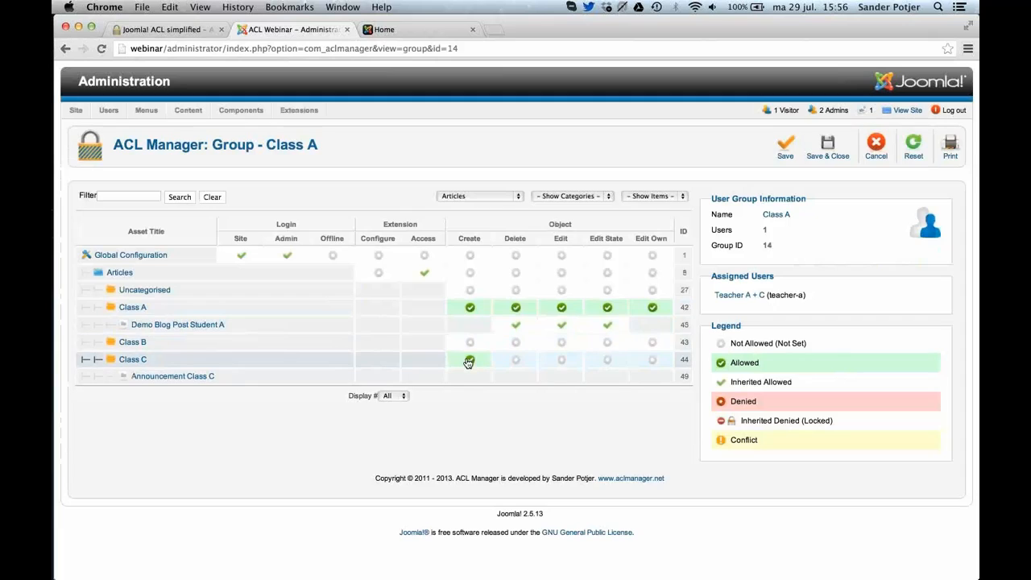
pyautogui.click(471, 361)
pyautogui.click(471, 360)
pyautogui.click(514, 364)
pyautogui.click(561, 361)
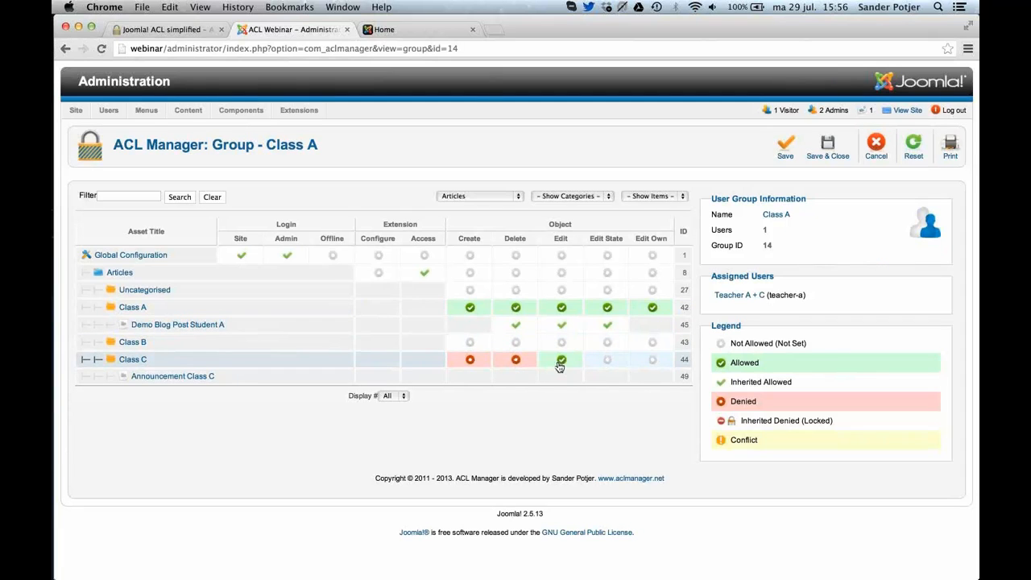
pyautogui.click(561, 361)
pyautogui.click(608, 362)
pyautogui.click(608, 363)
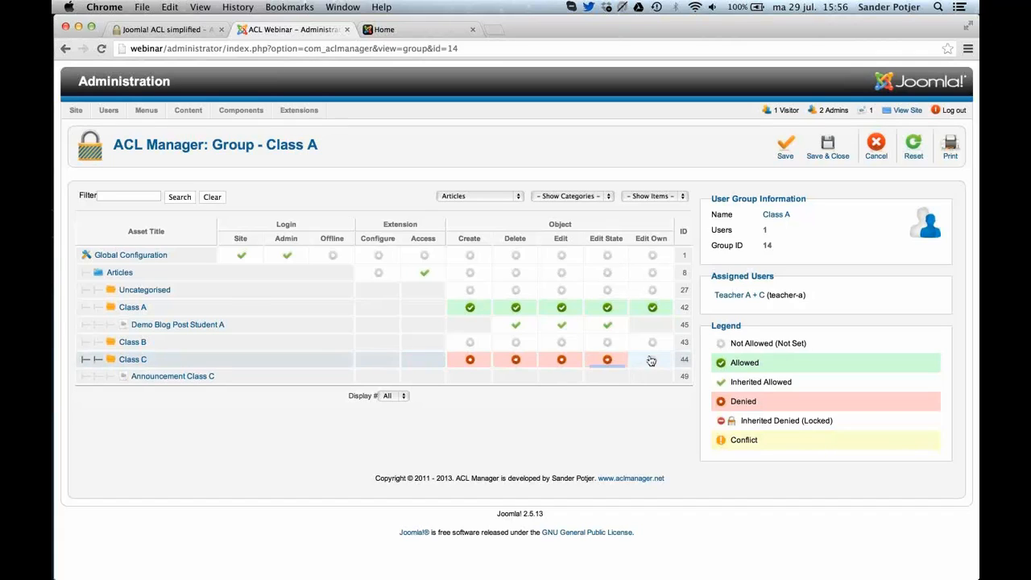
pyautogui.click(652, 360)
pyautogui.click(653, 360)
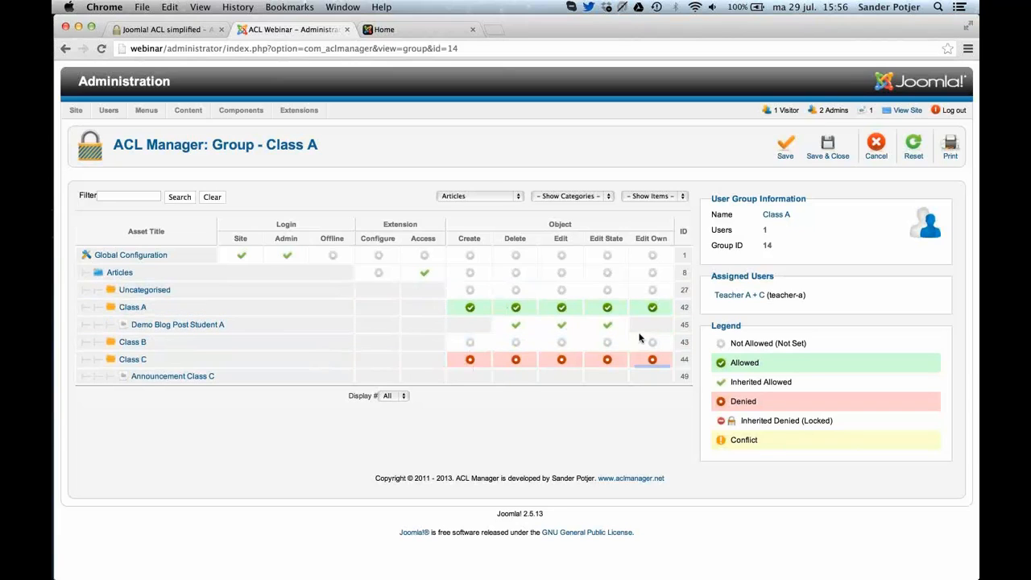
pyautogui.click(831, 159)
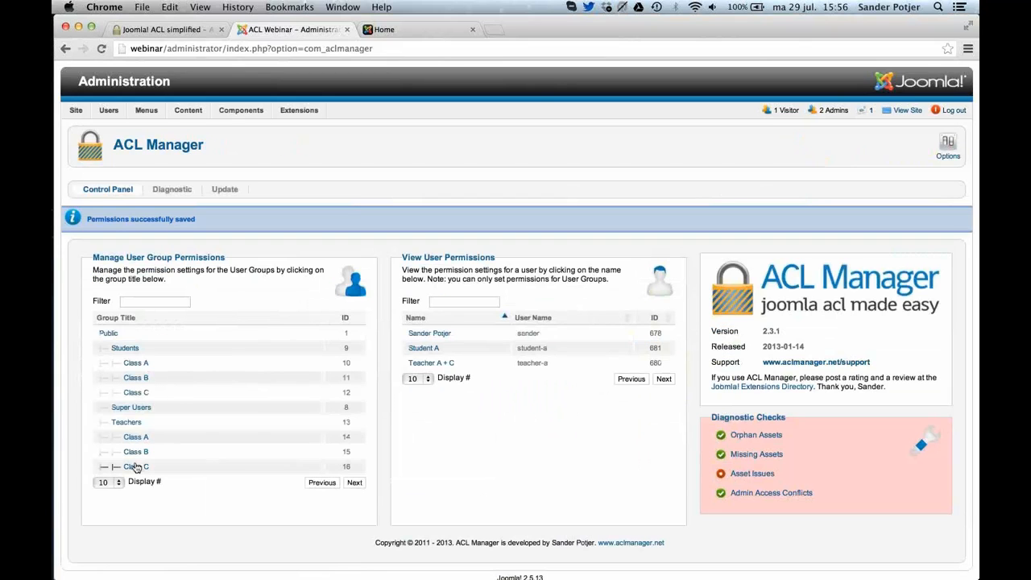
# Deny the teachers' Class C group Create, Delete, Edit, Edit State and Edit Own on the Class A category, then save and close.
pyautogui.click(136, 468)
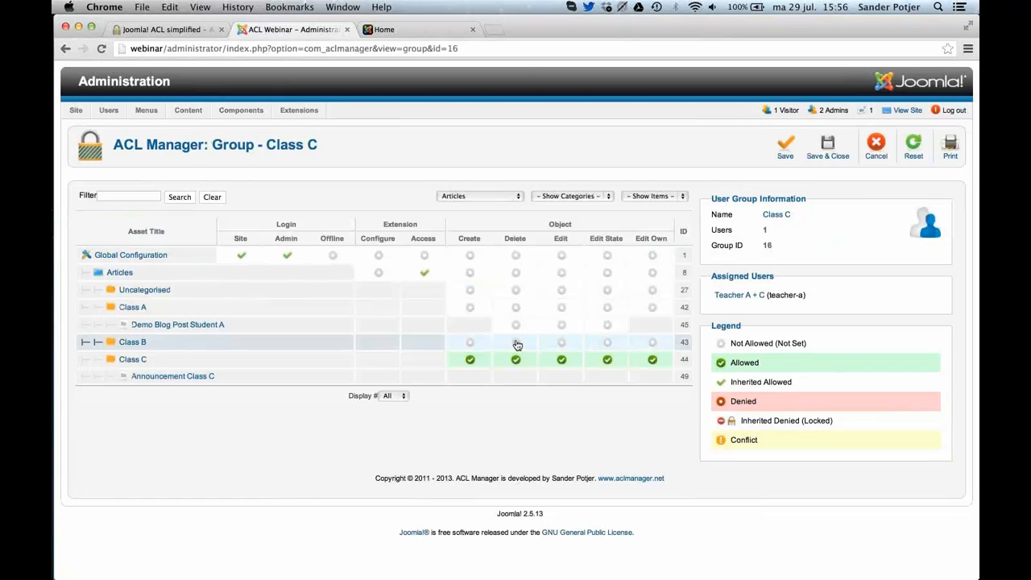
pyautogui.click(470, 307)
pyautogui.click(469, 307)
pyautogui.click(515, 307)
pyautogui.click(515, 307)
pyautogui.click(562, 307)
pyautogui.click(562, 307)
pyautogui.click(608, 307)
pyautogui.click(607, 307)
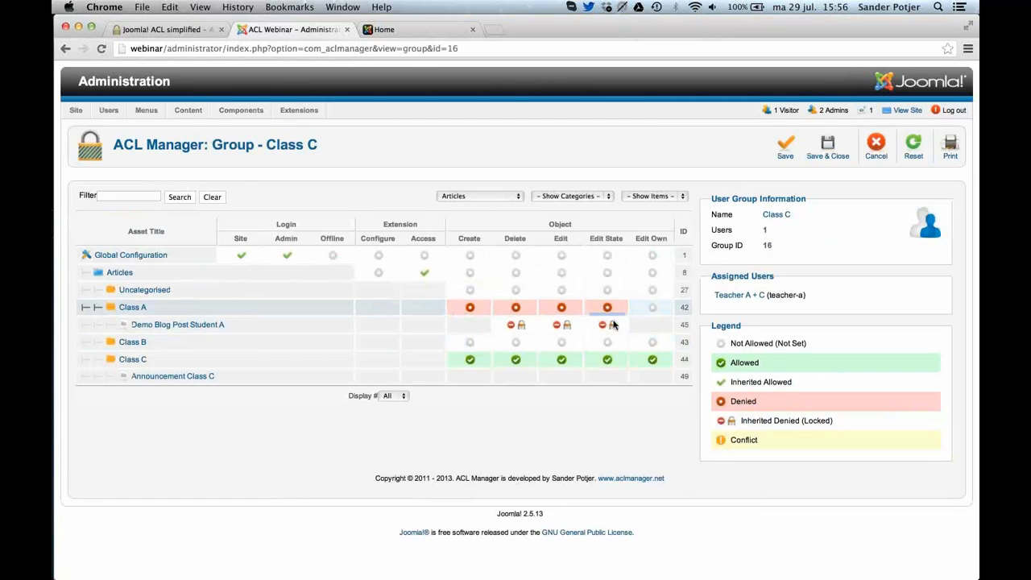
pyautogui.click(649, 311)
pyautogui.click(648, 311)
pyautogui.click(817, 160)
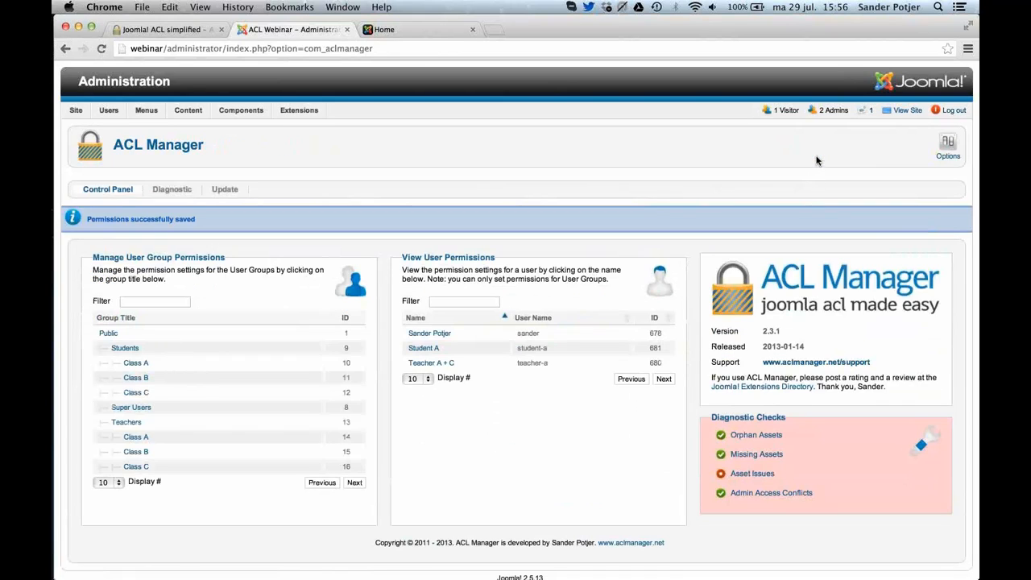
# Examine the Teacher A + C user's permissions on the article categories, then close the user view.
pyautogui.click(449, 364)
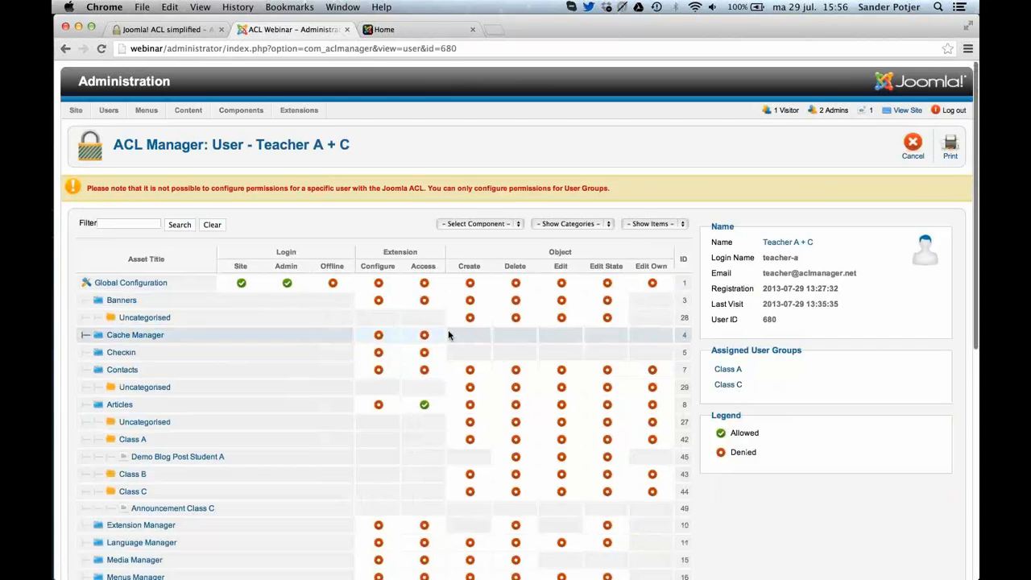
pyautogui.scroll(-3, 449, 335)
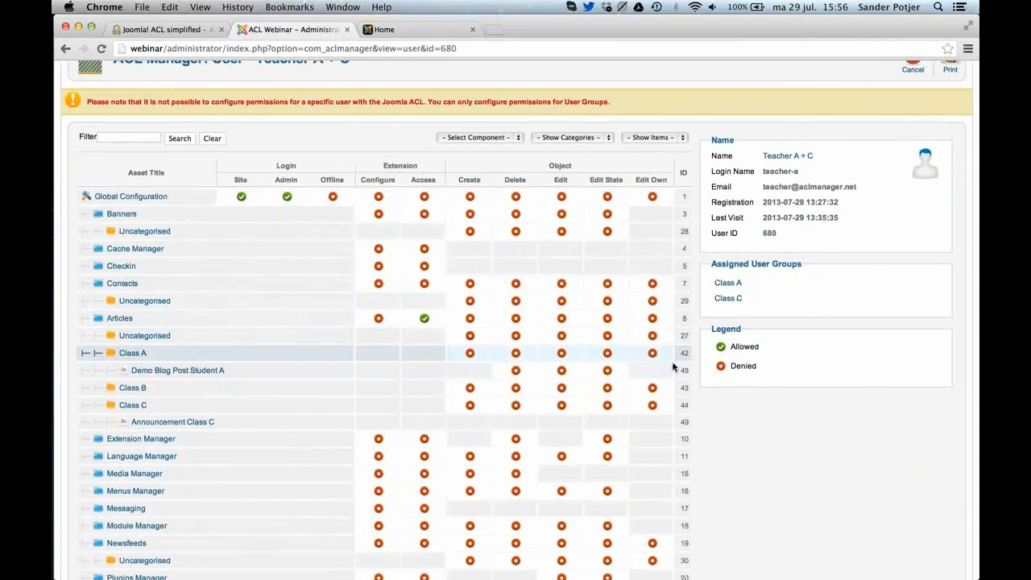
pyautogui.click(431, 425)
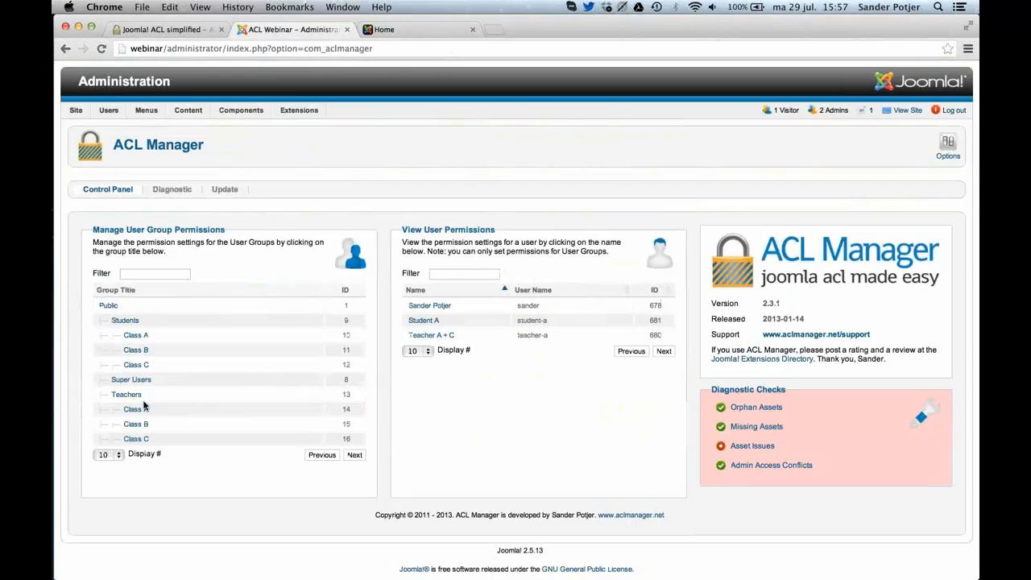
# Reset the teachers' Class A group's Create, Delete, Edit, Edit State and Edit Own on the Class C category to Not Set, then save and close.
pyautogui.click(145, 410)
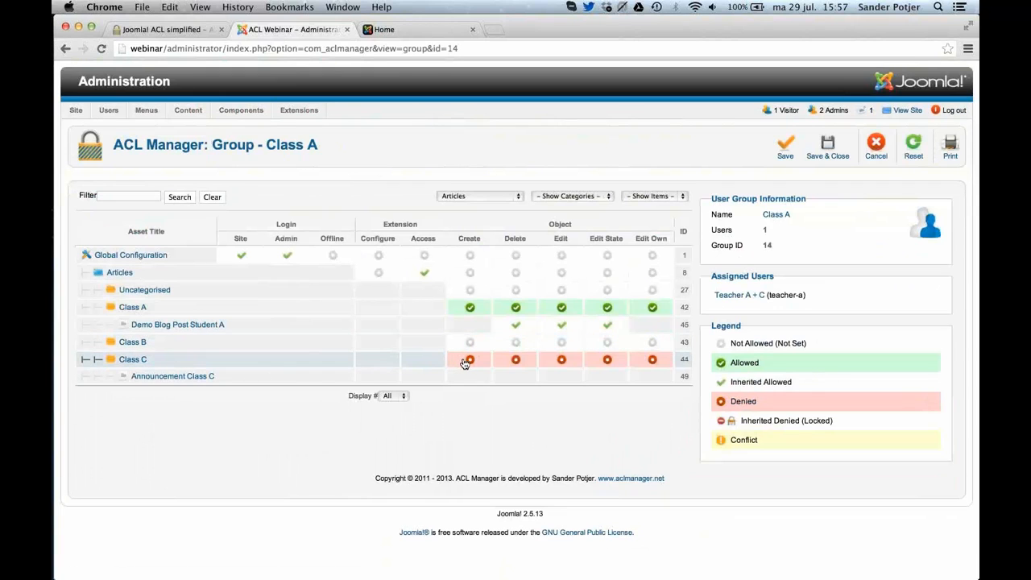
pyautogui.click(466, 363)
pyautogui.click(470, 360)
pyautogui.click(472, 362)
pyautogui.click(514, 360)
pyautogui.click(523, 365)
pyautogui.click(519, 363)
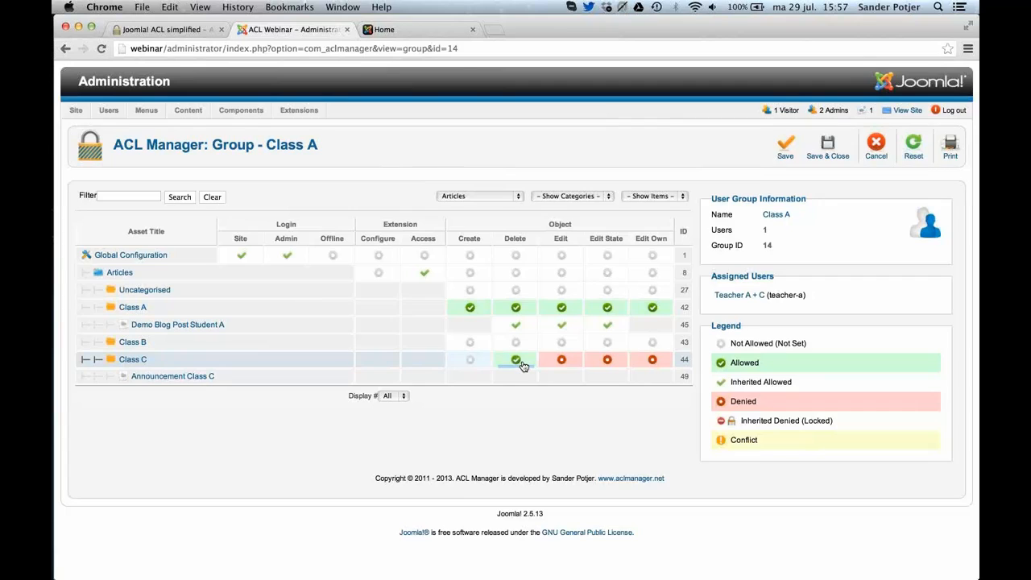
pyautogui.click(520, 363)
pyautogui.click(559, 363)
pyautogui.click(605, 363)
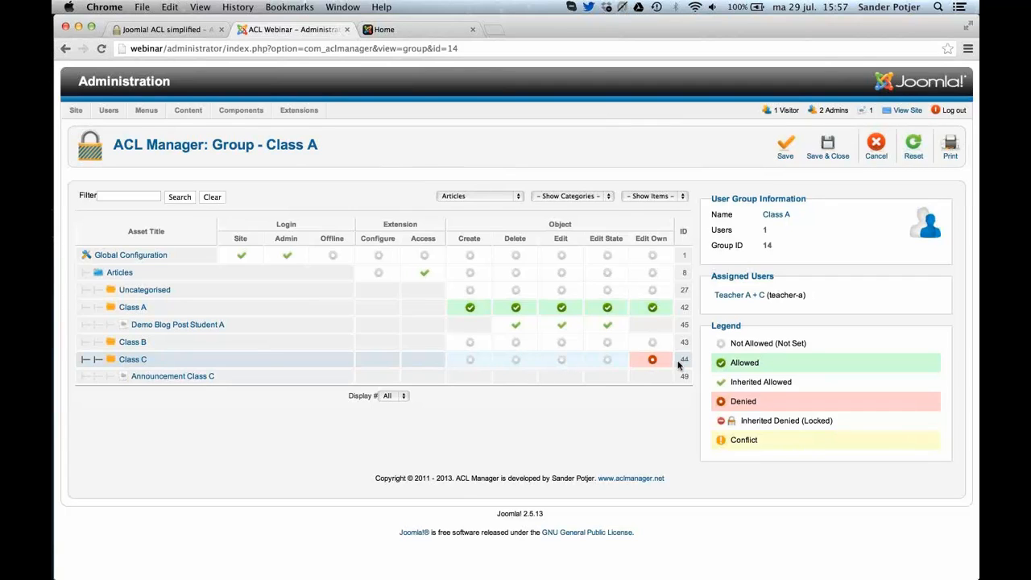
pyautogui.click(654, 362)
pyautogui.click(831, 136)
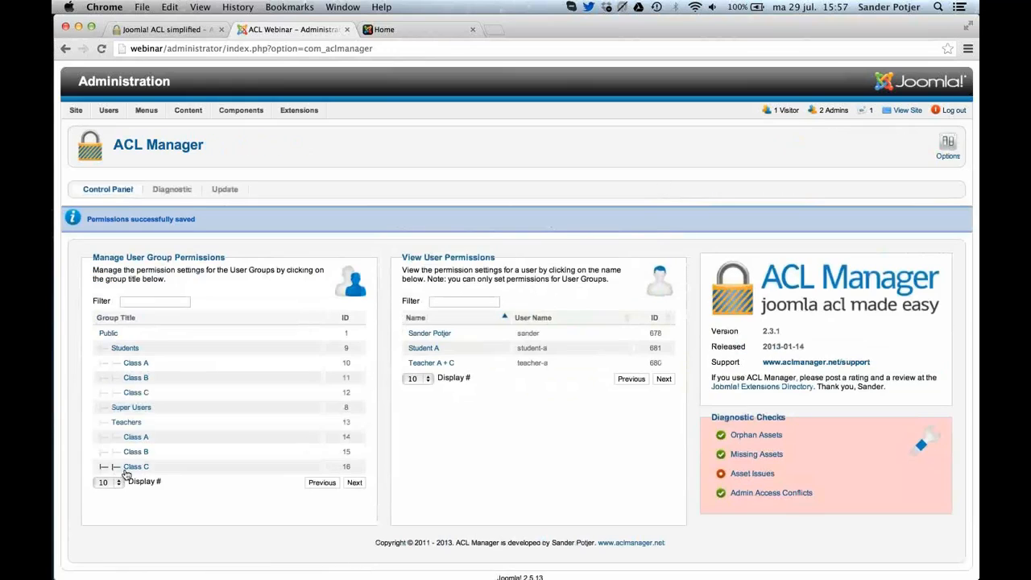
# Reset the teachers' Class C group's five object permissions on the Class A category to Not Set, then save and close.
pyautogui.click(128, 470)
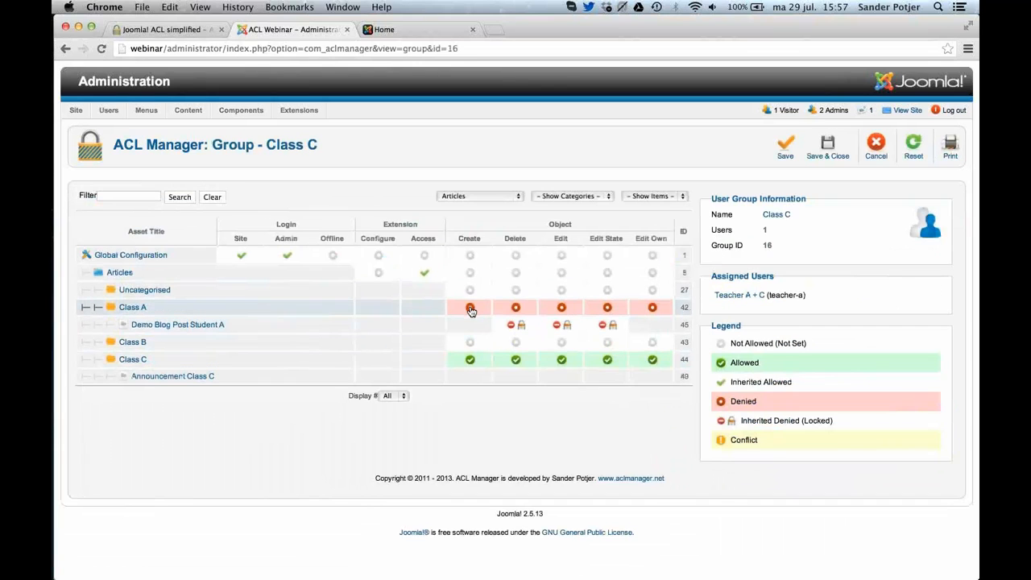
pyautogui.click(471, 307)
pyautogui.click(515, 307)
pyautogui.click(561, 308)
pyautogui.click(608, 308)
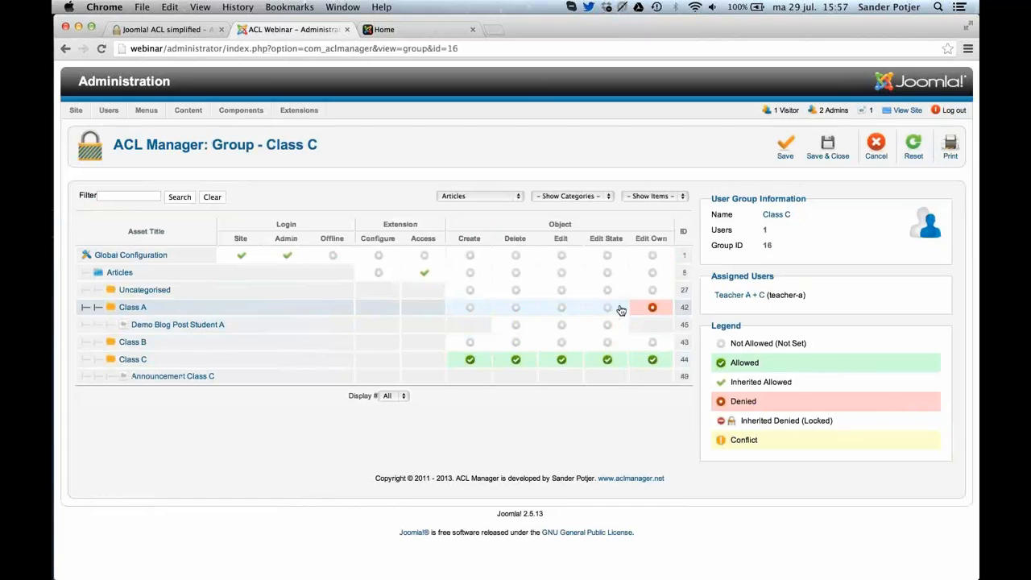
pyautogui.click(653, 307)
pyautogui.click(828, 160)
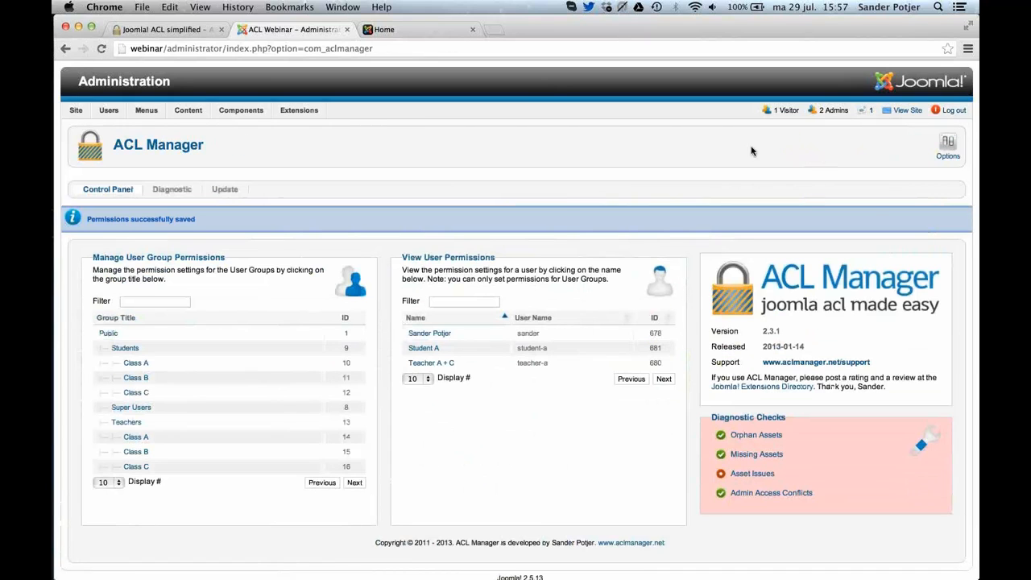
# Create a new user group titled DEMO under Public, then save and close it.
pyautogui.moveTo(108, 113)
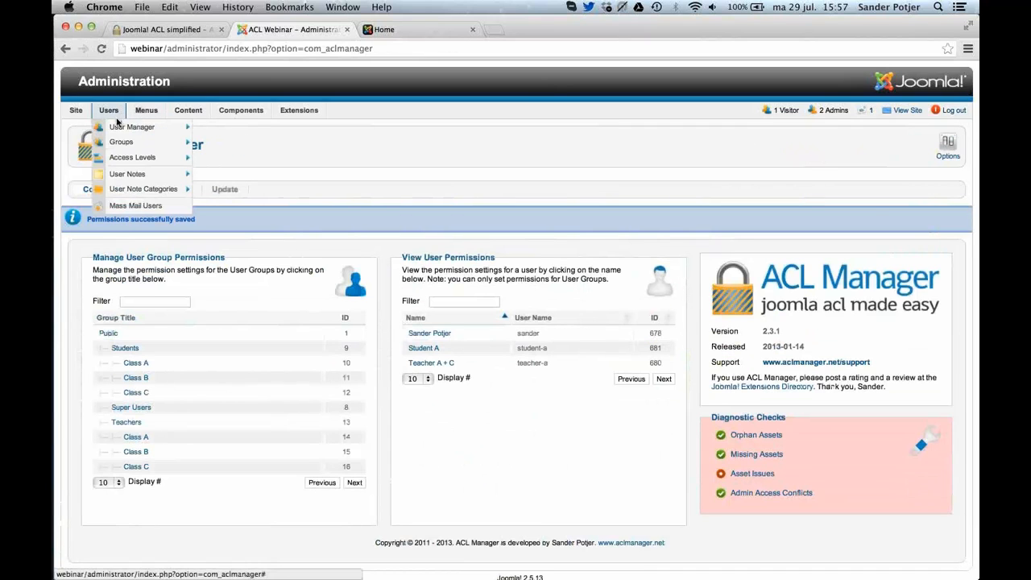
pyautogui.moveTo(113, 145)
pyautogui.click(216, 142)
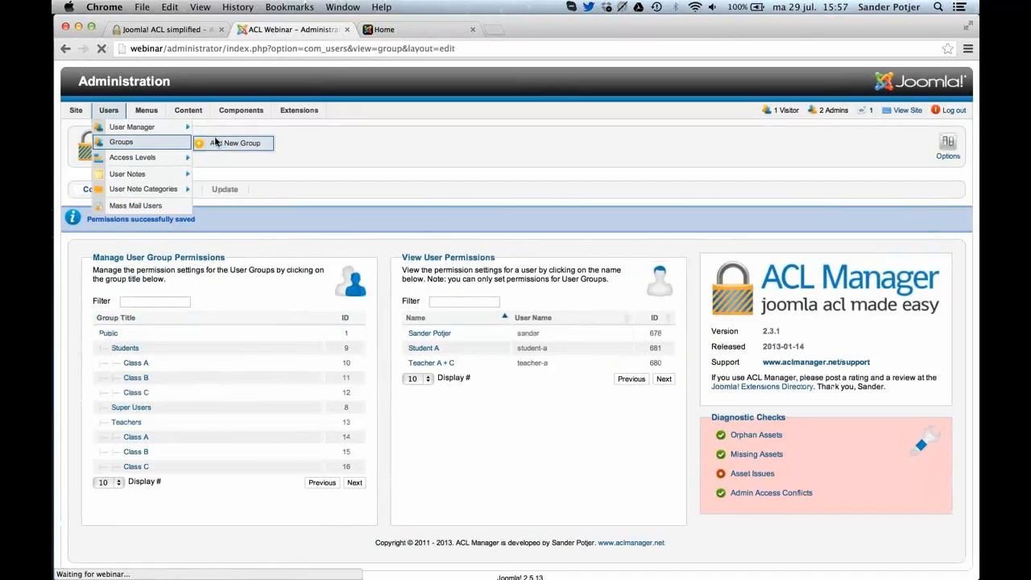
pyautogui.write('DEMO')
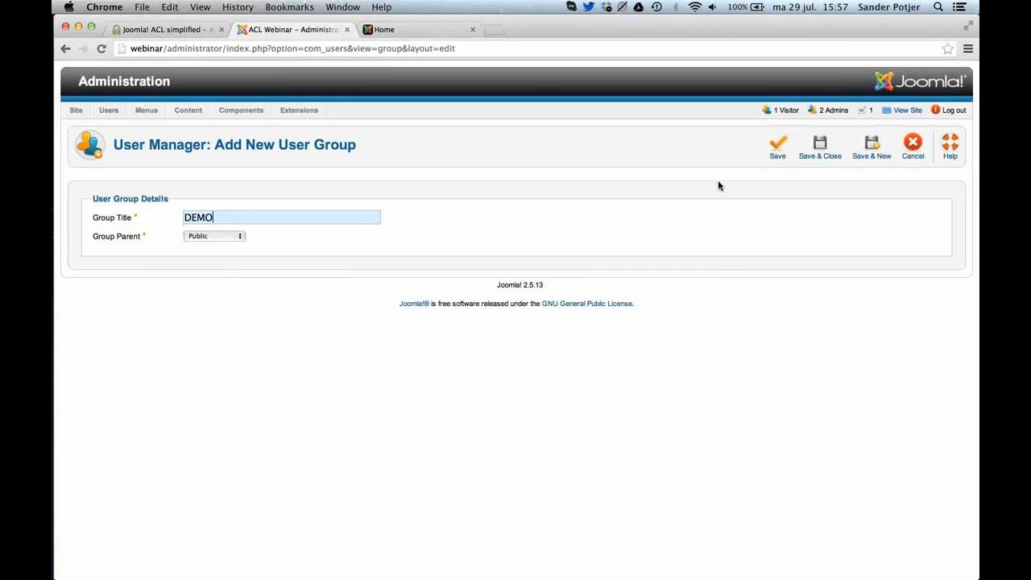
pyautogui.click(826, 149)
# Open the DEMO group's permissions in ACL Manager, showing all components and hiding the categories.
pyautogui.moveTo(241, 110)
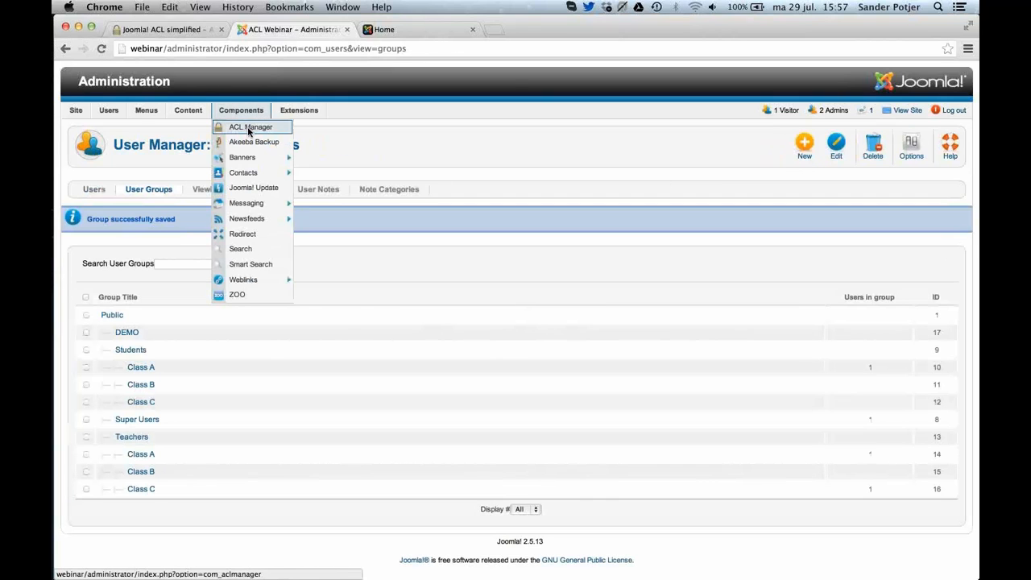
pyautogui.click(247, 126)
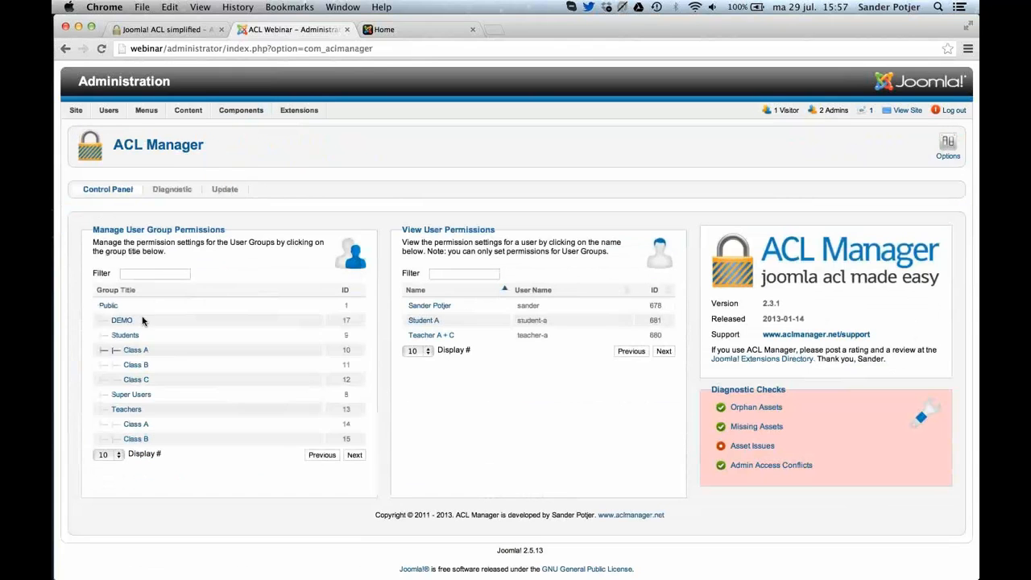
pyautogui.click(125, 322)
pyautogui.click(476, 196)
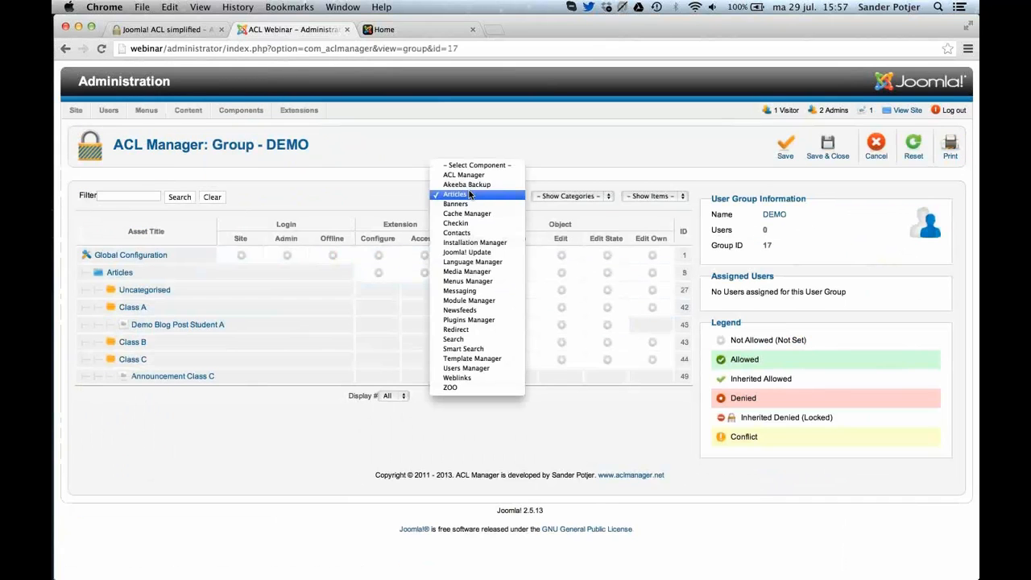
pyautogui.click(476, 165)
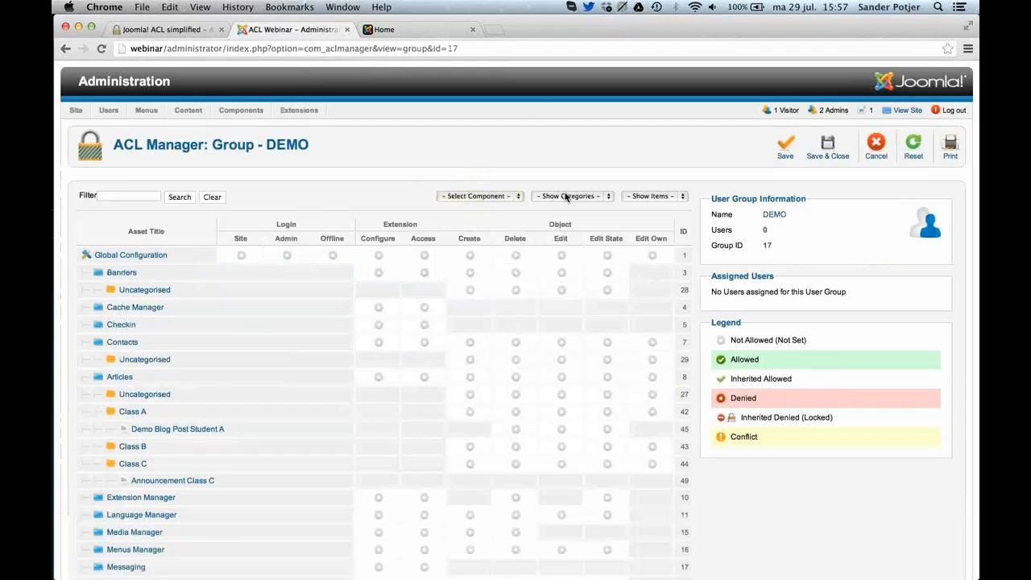
pyautogui.click(566, 195)
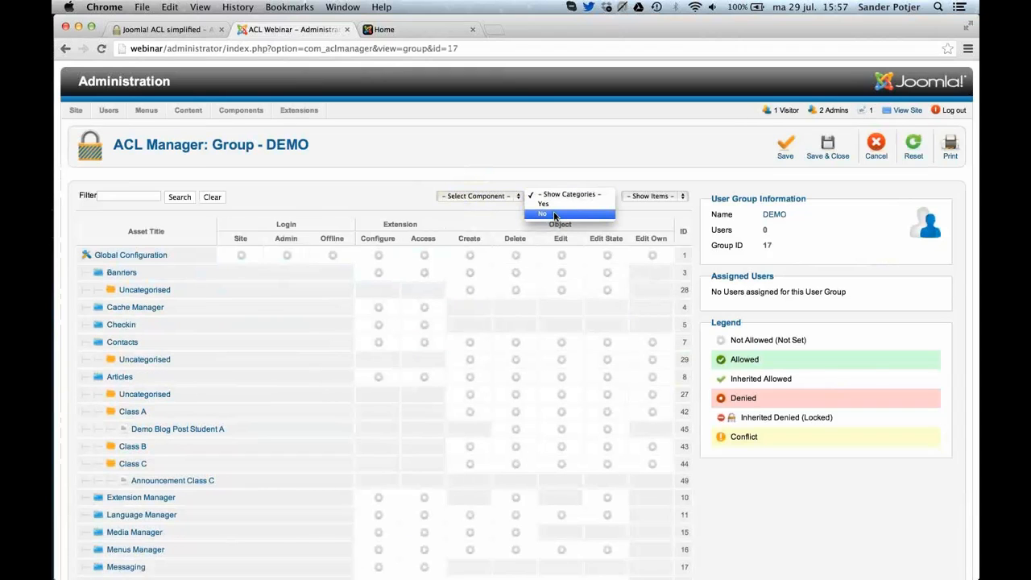
pyautogui.click(555, 214)
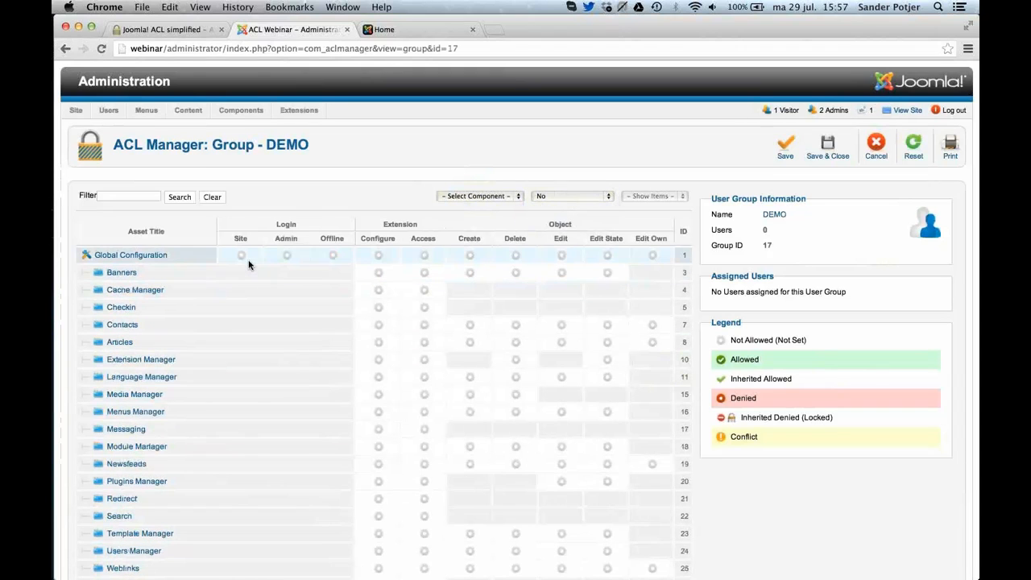
# Allow the DEMO group Site and Admin login globally, plus Access to Banners, Module Manager and Articles.
pyautogui.click(241, 256)
pyautogui.click(287, 255)
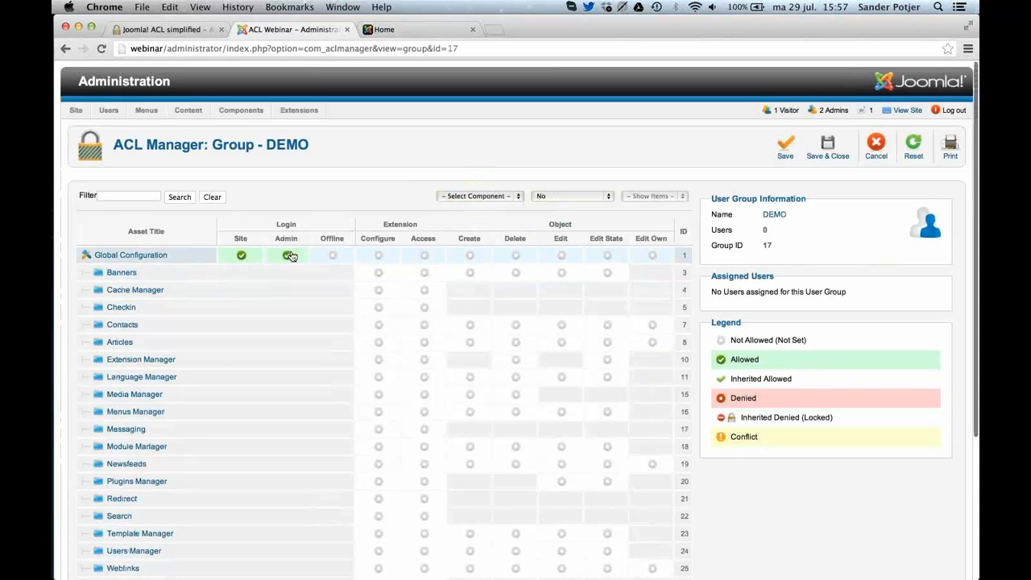
pyautogui.scroll(-5, 290, 256)
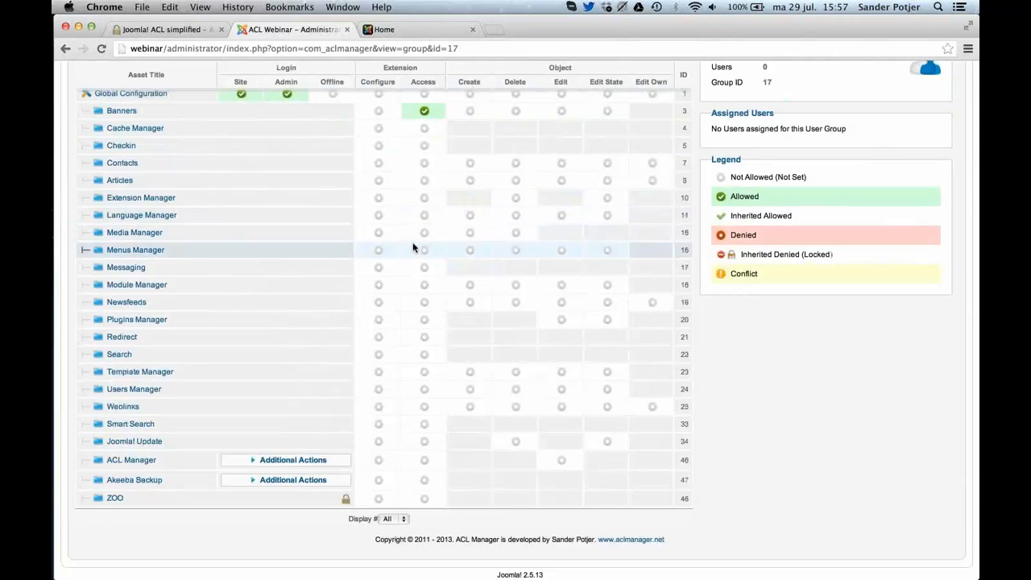
pyautogui.click(422, 289)
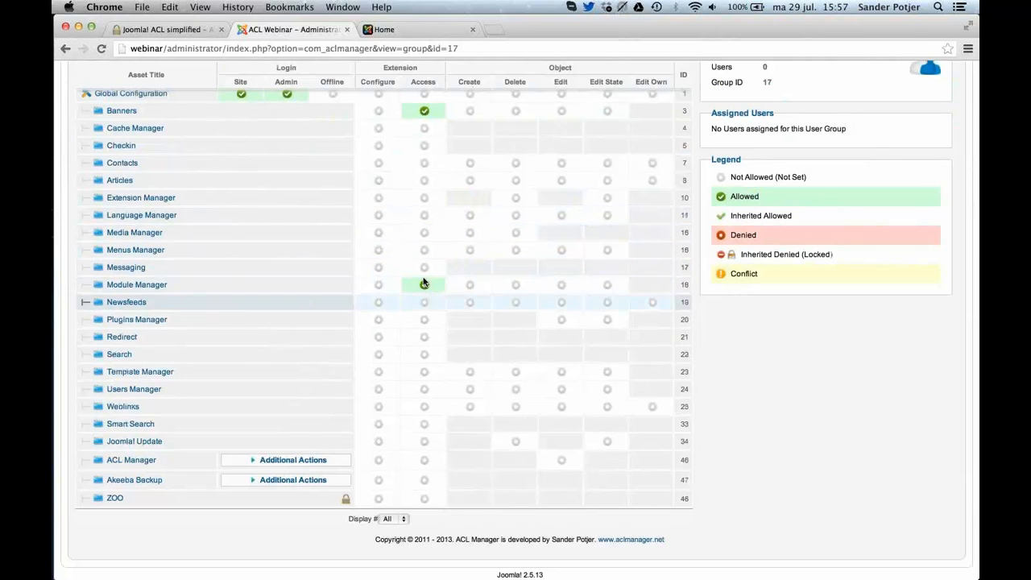
pyautogui.click(425, 185)
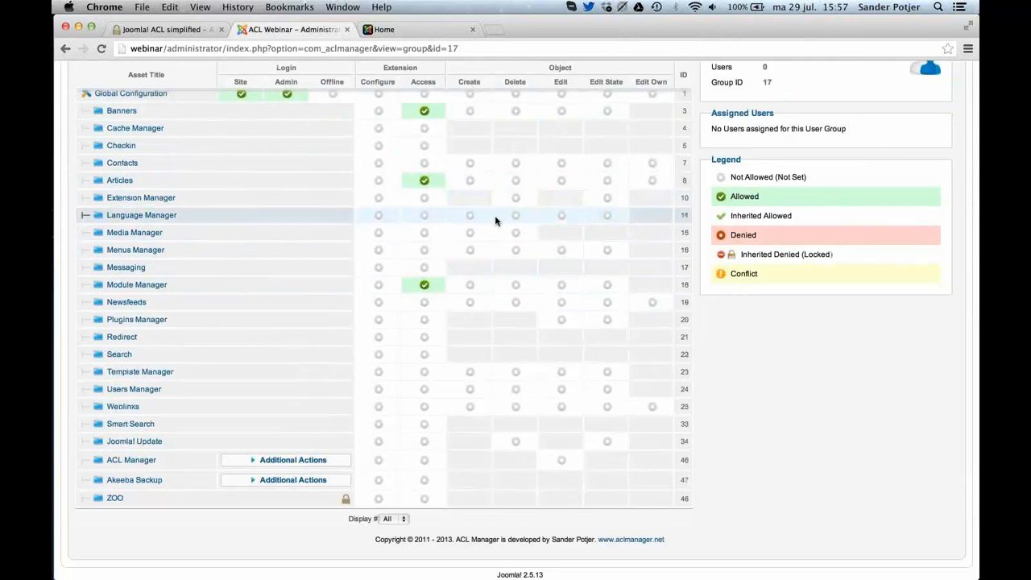
# Allow the DEMO group Create in Global Configuration but deny it for Articles, then save and close.
pyautogui.scroll(1, 503, 197)
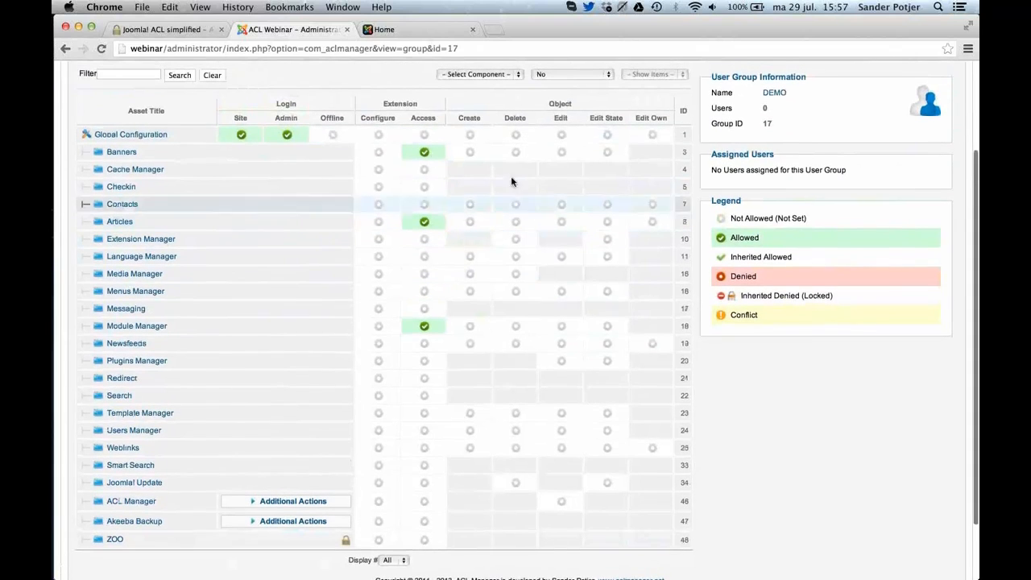
pyautogui.click(475, 135)
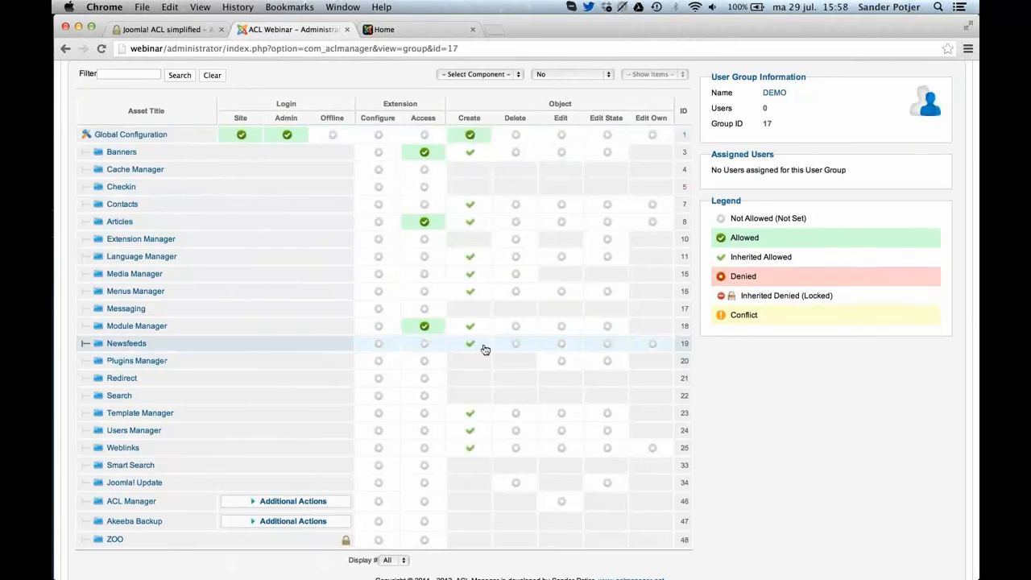
pyautogui.click(470, 223)
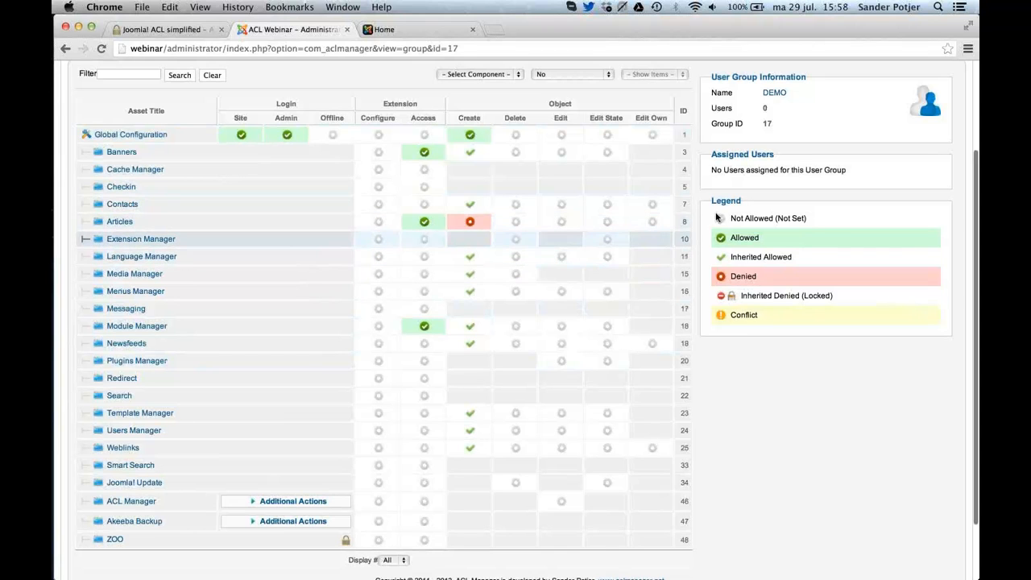
pyautogui.scroll(3, 822, 119)
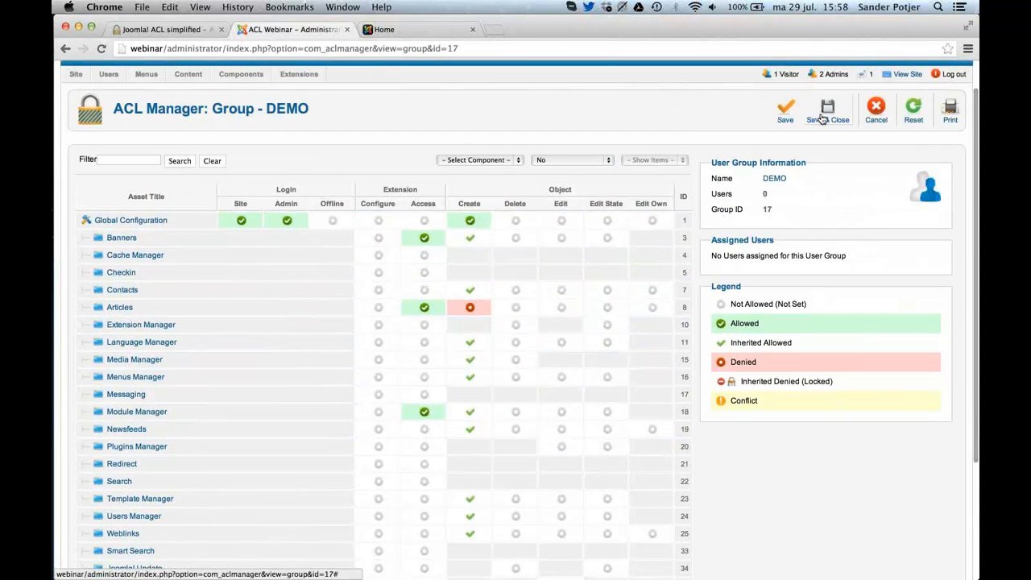
pyautogui.click(822, 120)
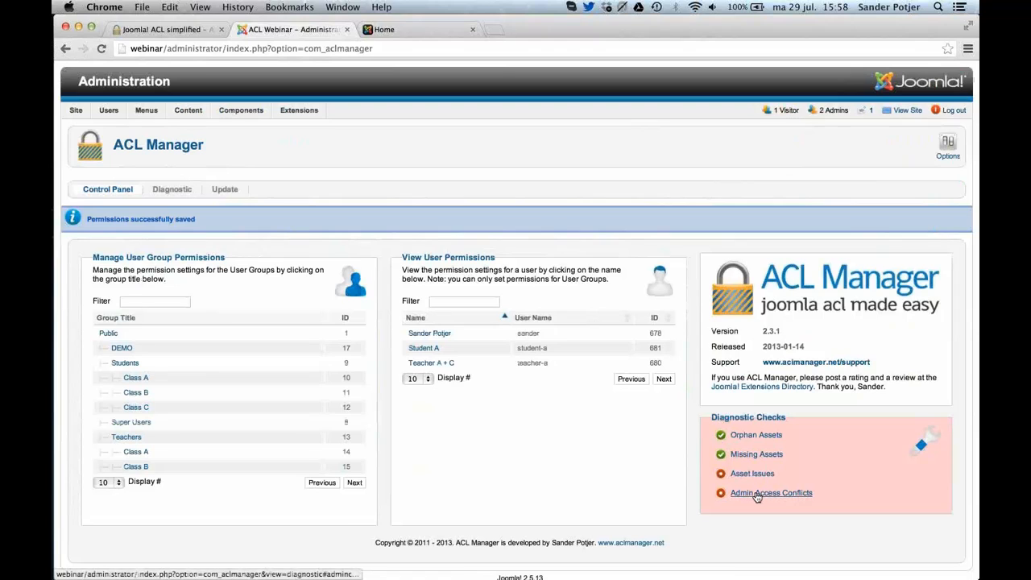
# Fix the reported asset issue in the diagnostics and add the DEMO group to the admin access level.
pyautogui.click(755, 493)
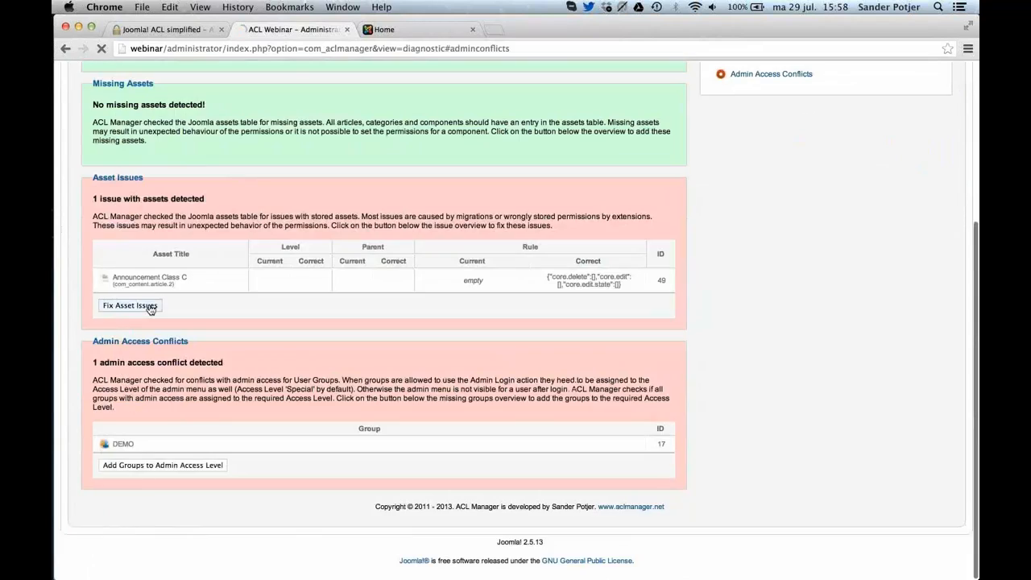
pyautogui.click(148, 305)
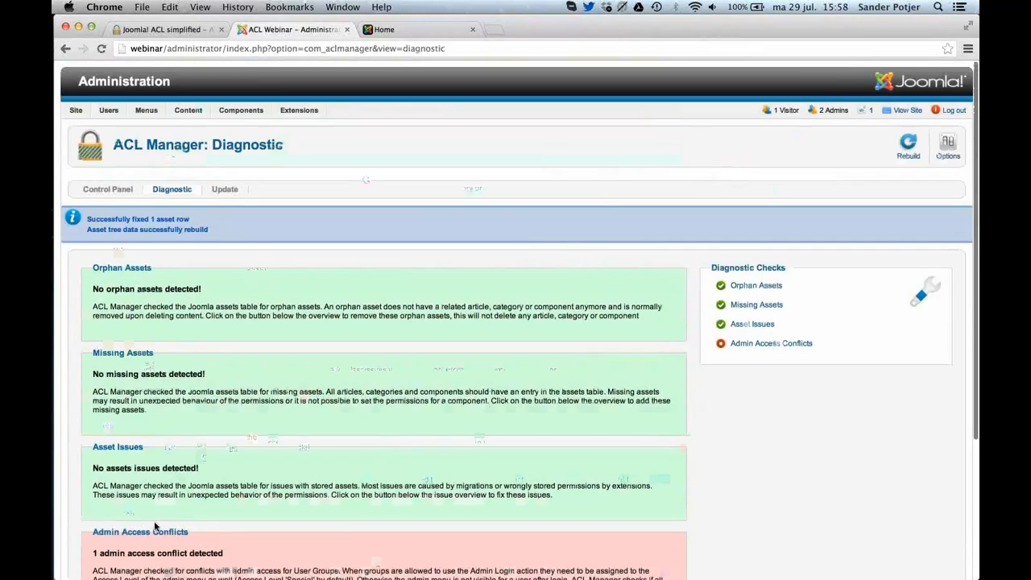
pyautogui.scroll(-4, 156, 526)
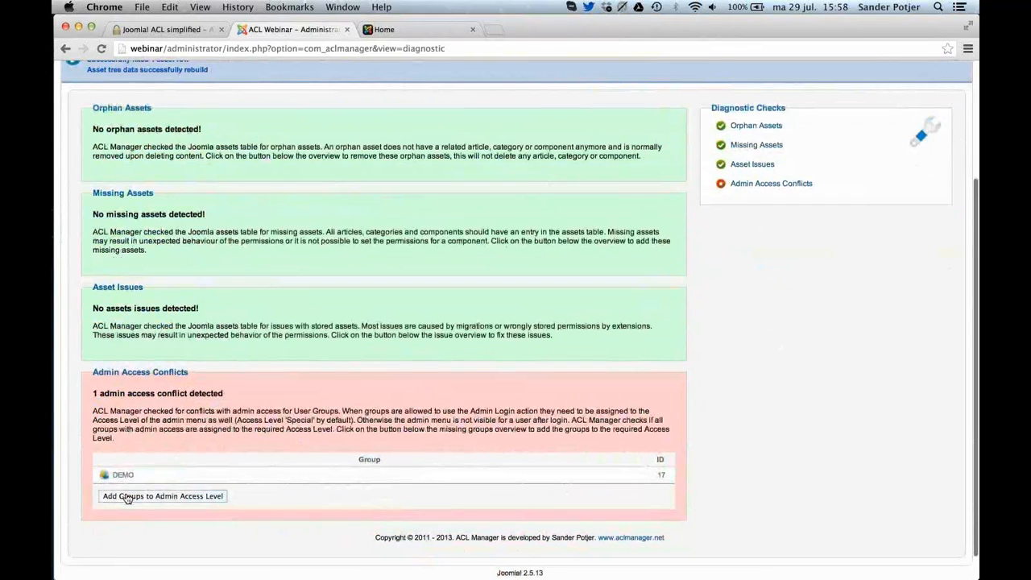
pyautogui.click(127, 496)
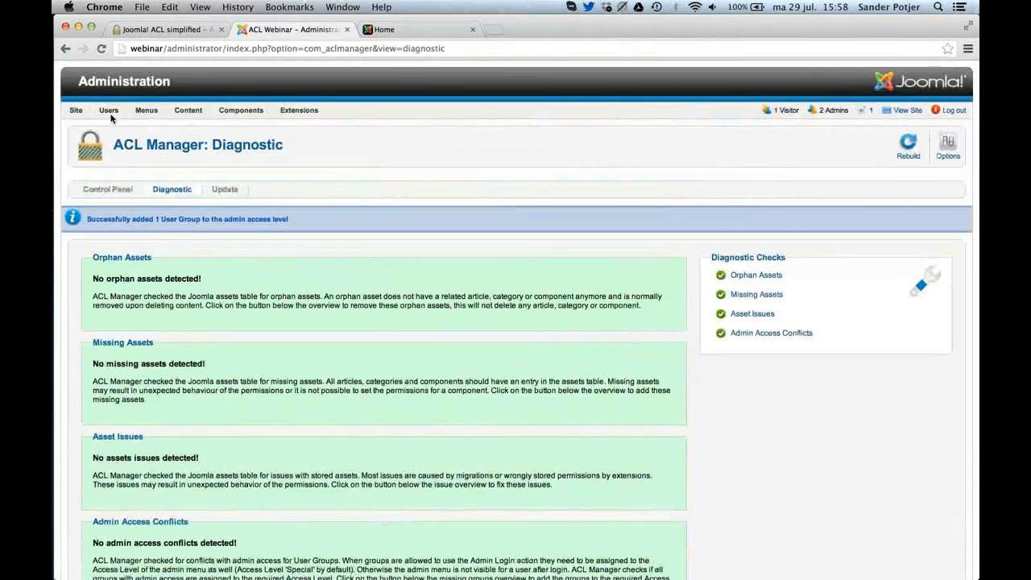
# Start a new user with name and login name demo, and fill in the password, its confirmation and the e-mail address.
pyautogui.moveTo(116, 127)
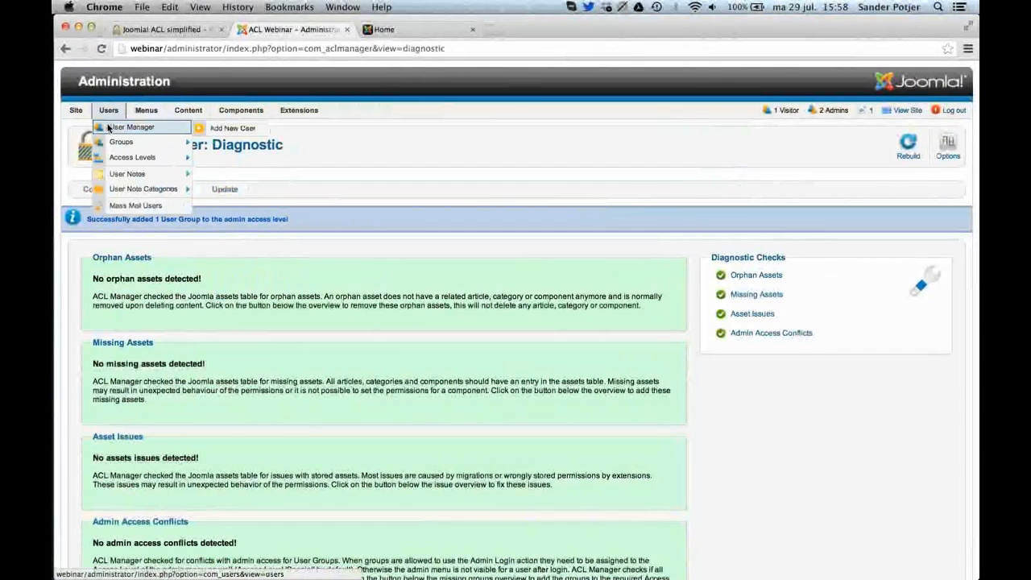
pyautogui.click(108, 129)
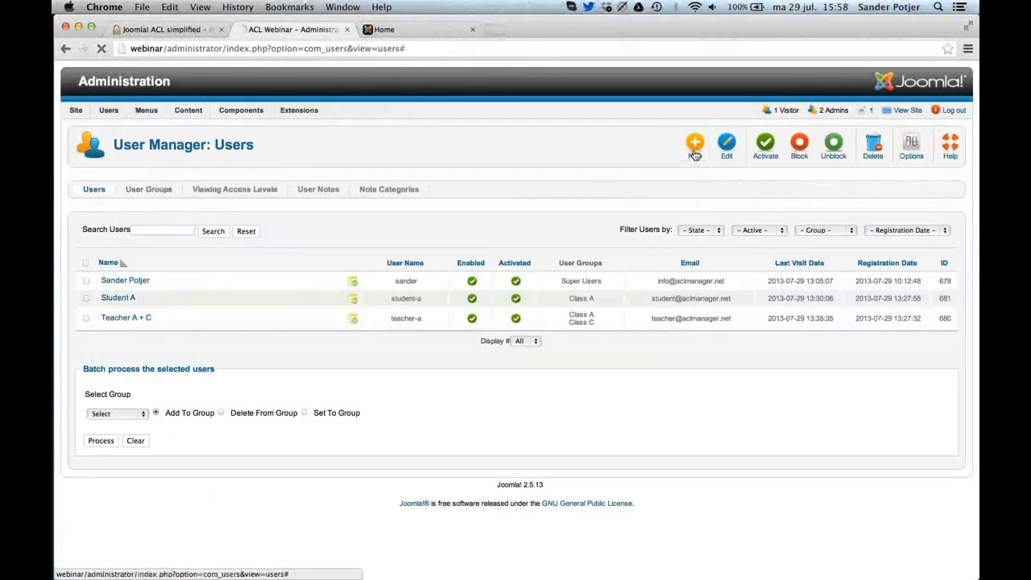
pyautogui.click(695, 149)
pyautogui.click(236, 214)
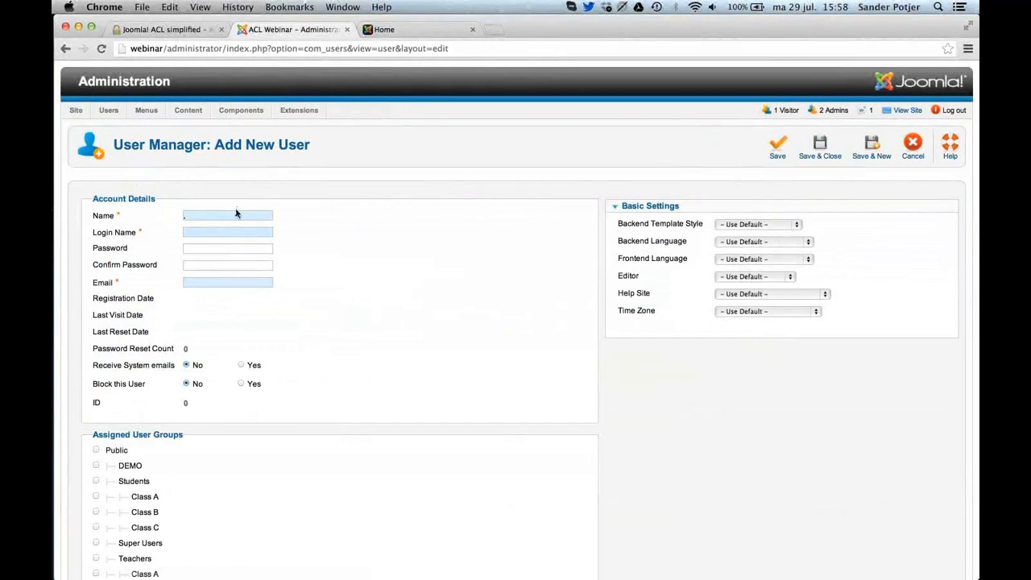
pyautogui.click(238, 215)
pyautogui.write('demo')
pyautogui.press('Tab')
pyautogui.write('demo')
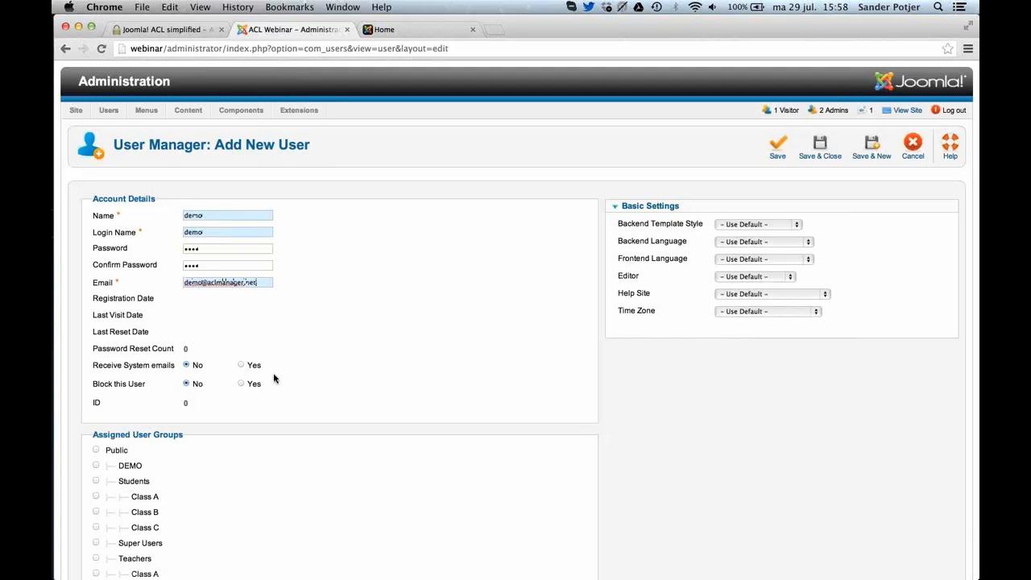
# Assign the new user to the DEMO group, then save and close the account.
pyautogui.scroll(-1, 132, 430)
pyautogui.click(131, 415)
pyautogui.scroll(1, 416, 376)
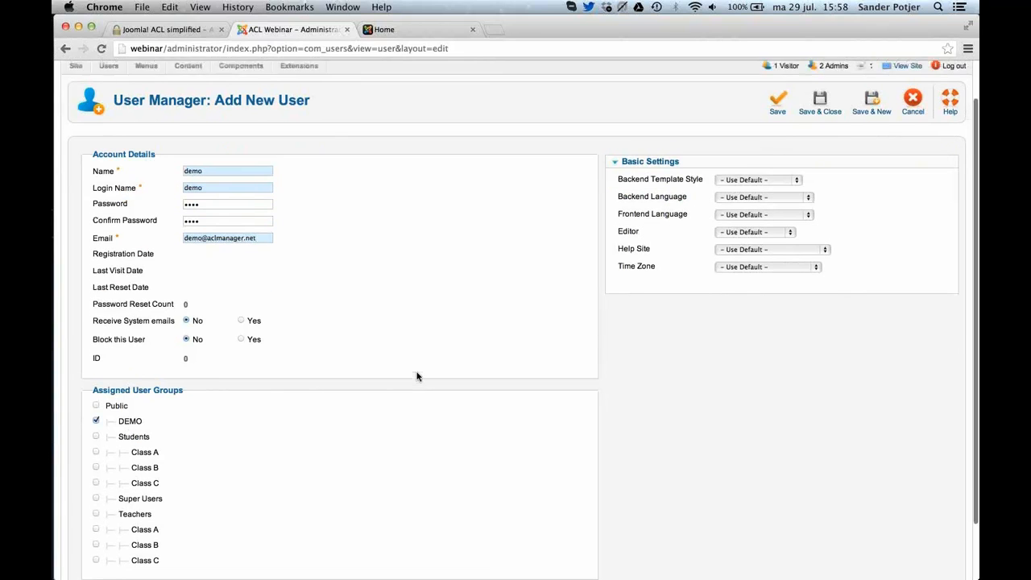
pyautogui.click(820, 156)
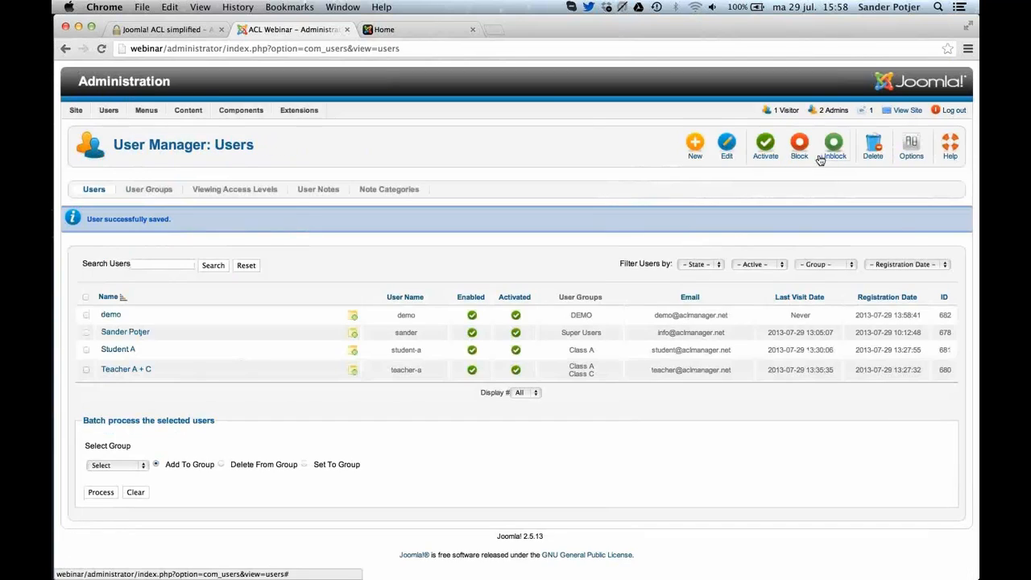
# Switch to Safari, log out of the Joomla backend and log in as demo with the account password.
pyautogui.press('super+Tab')
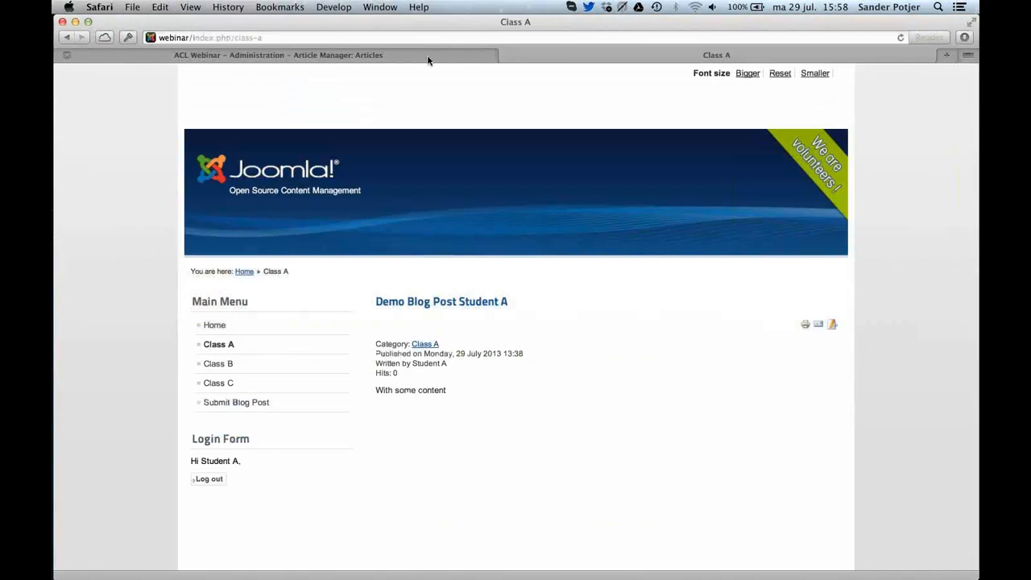
pyautogui.click(457, 56)
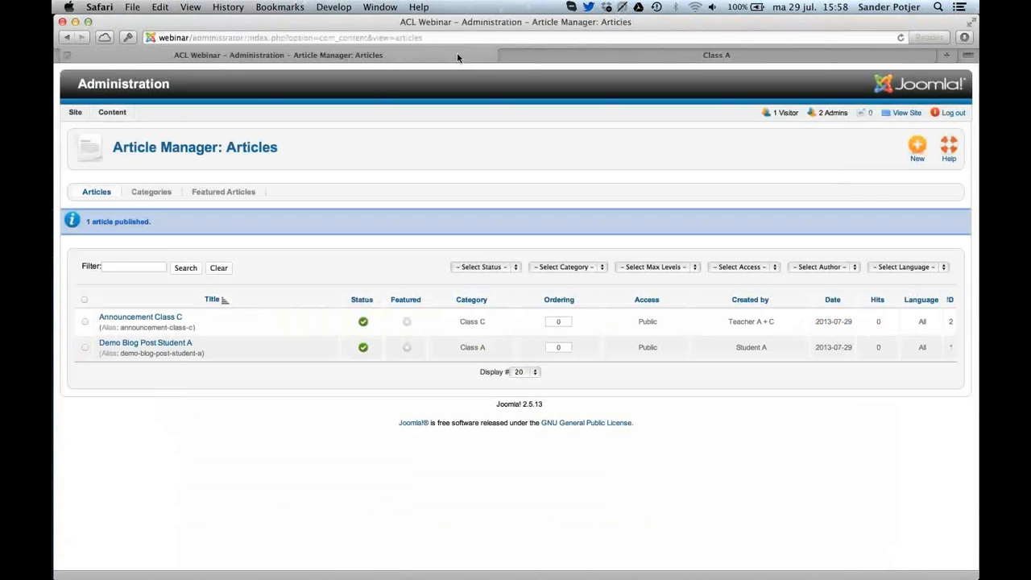
pyautogui.click(957, 113)
pyautogui.press('Tab')
pyautogui.write('••••')
pyautogui.press('Return')
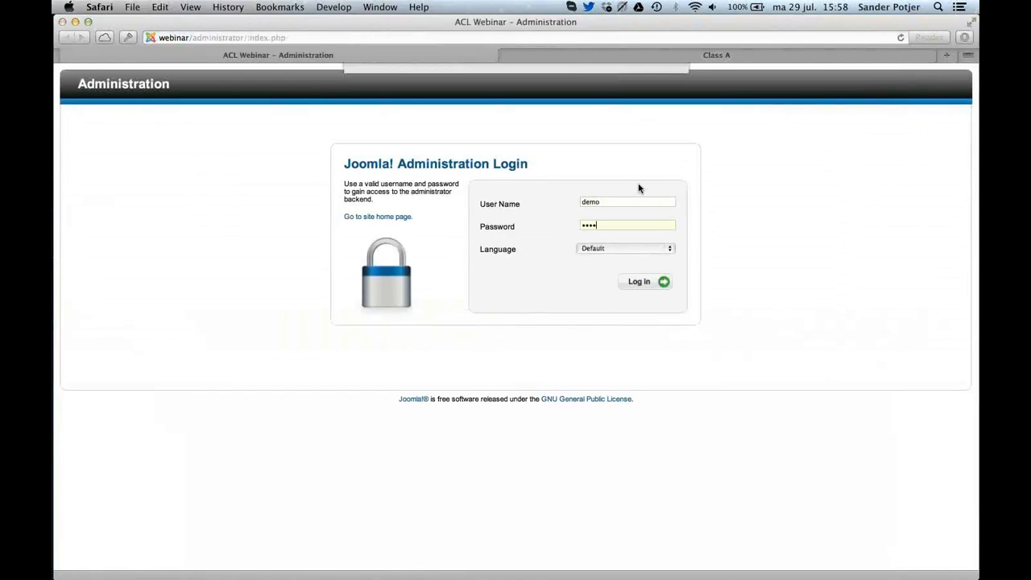
pyautogui.click(570, 151)
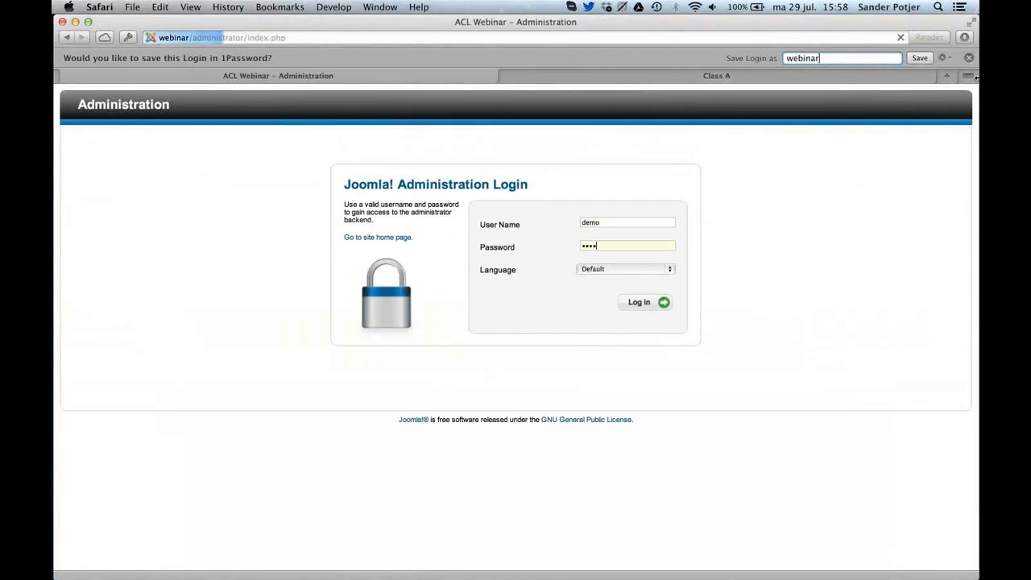
pyautogui.moveTo(171, 135)
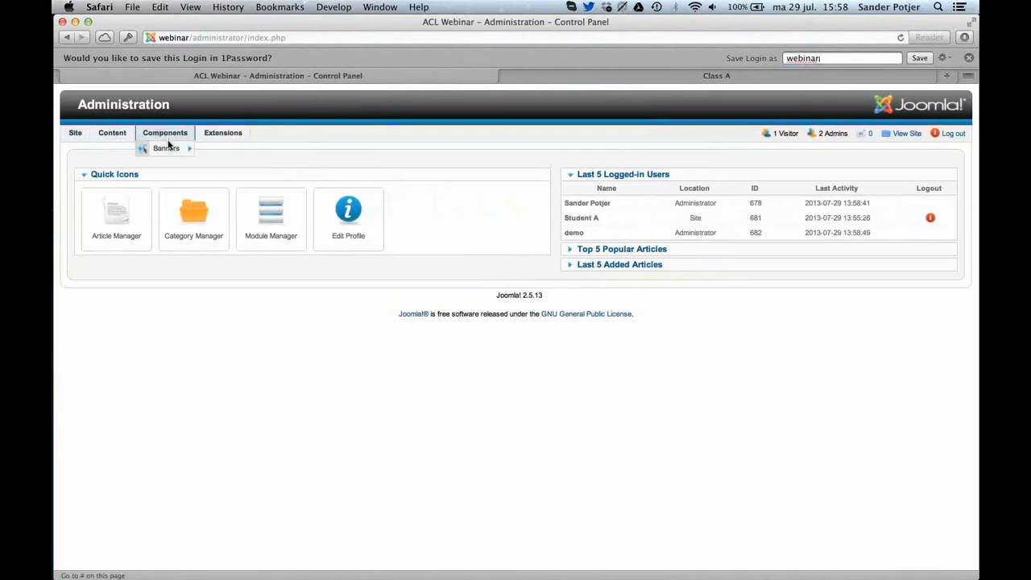
pyautogui.moveTo(216, 137)
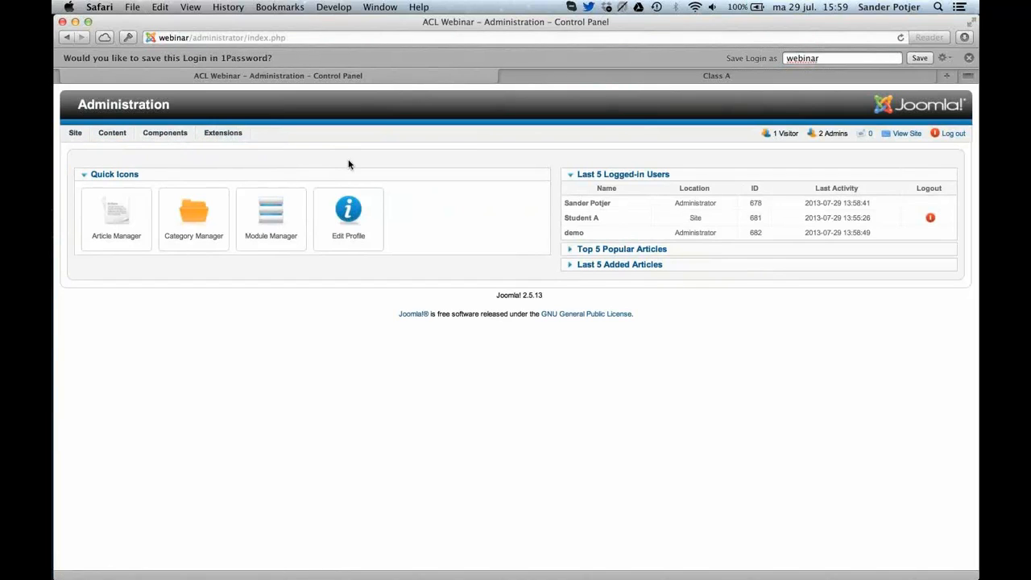
pyautogui.press('super+Tab')
pyautogui.press('super+Tab')
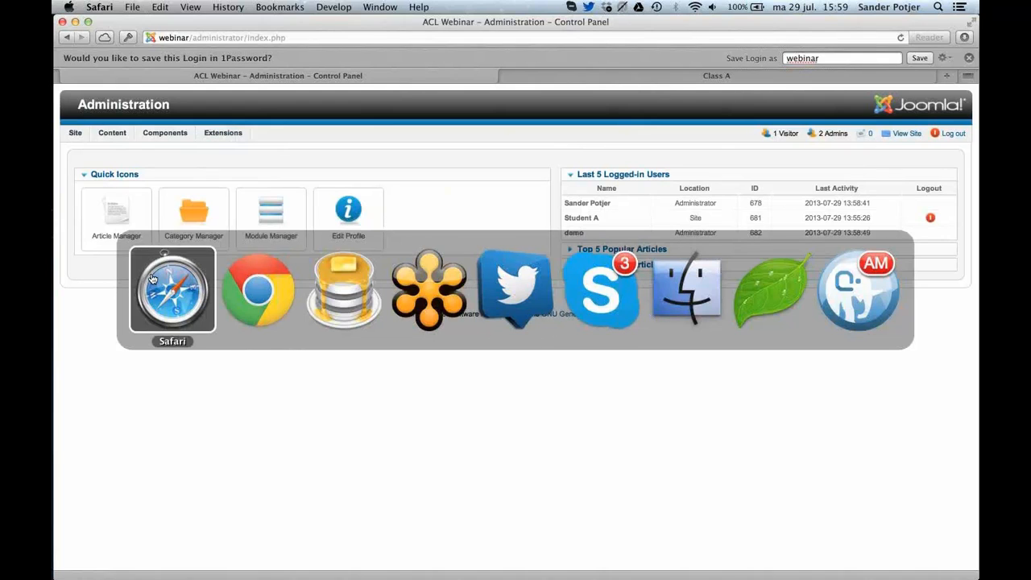
pyautogui.press('super+Tab')
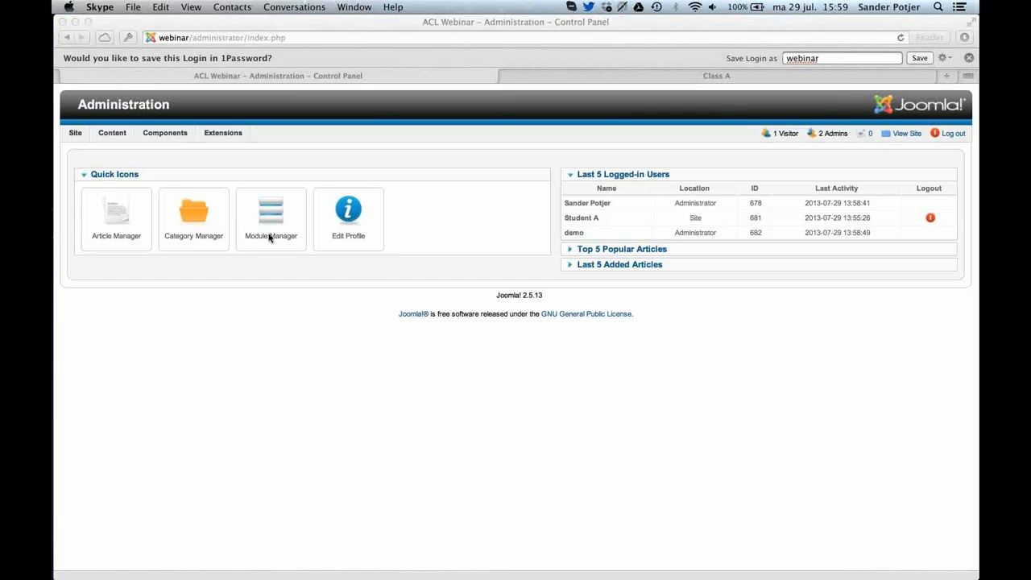
pyautogui.click(194, 158)
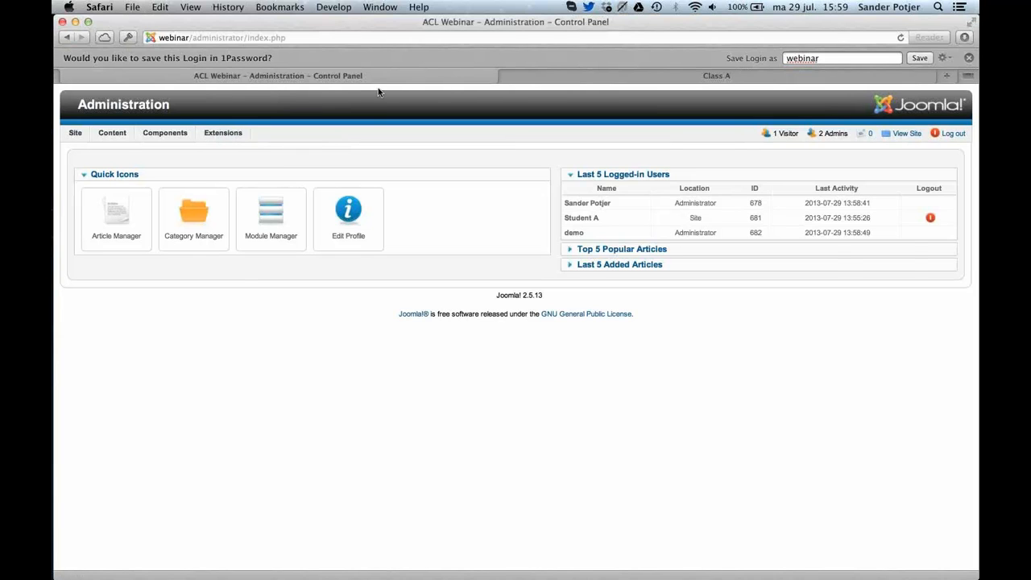
# Switch to Chrome, look over the ACL Manager website's home page and open its subscription page.
pyautogui.press('super+Tab')
pyautogui.press('super+Tab')
pyautogui.click(337, 280)
pyautogui.moveTo(193, 110)
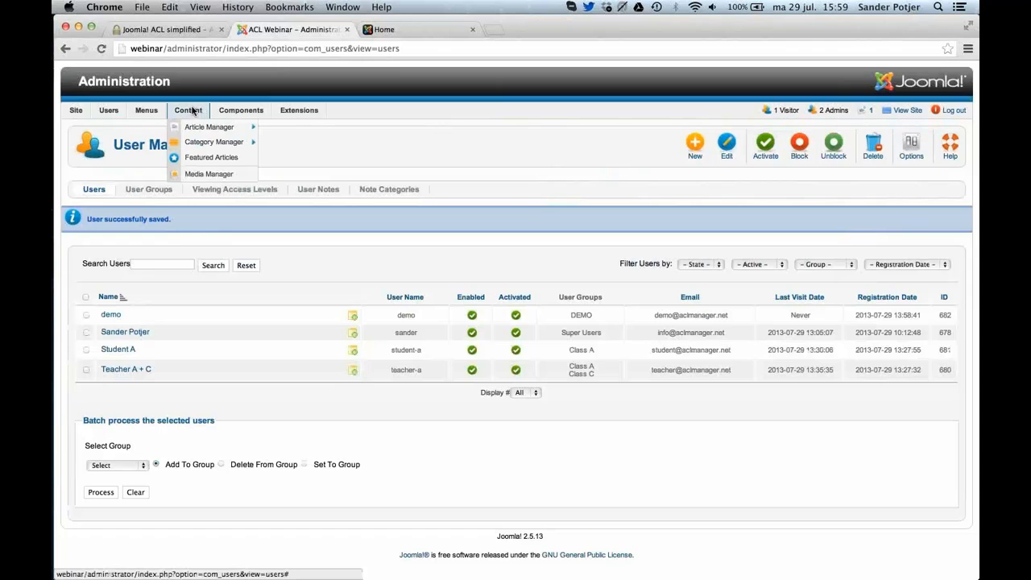
pyautogui.click(154, 35)
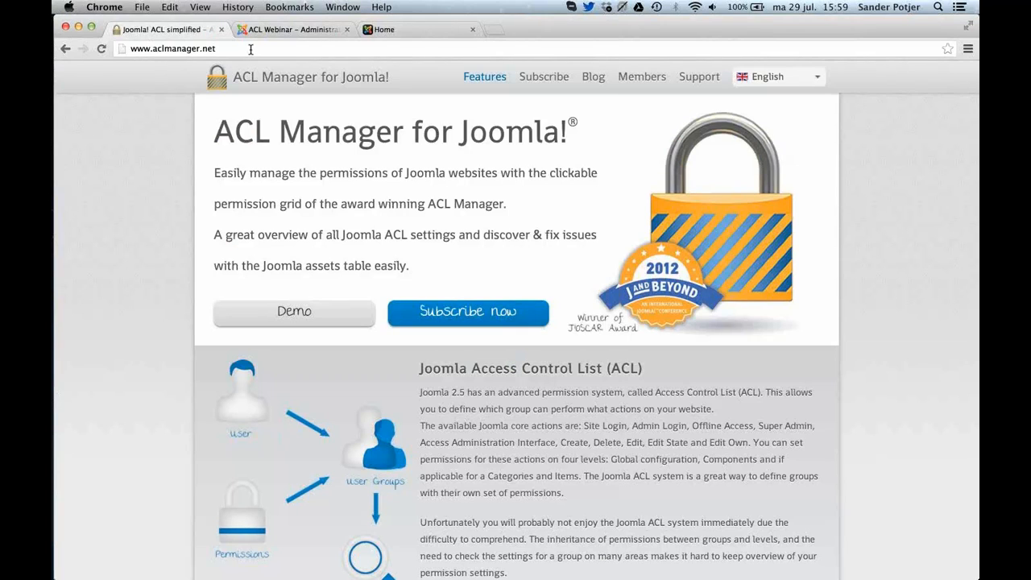
pyautogui.scroll(-5, 430, 230)
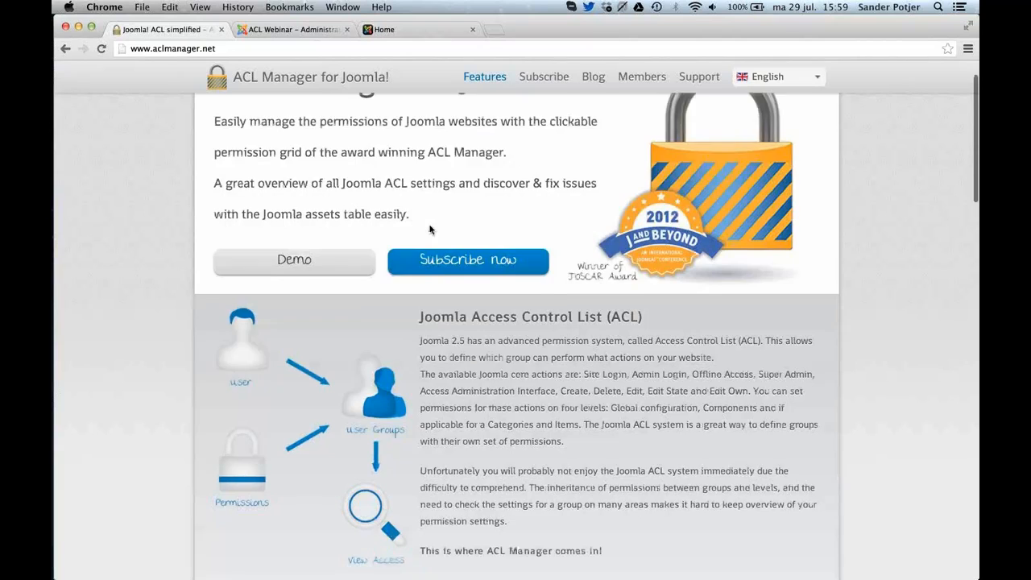
pyautogui.scroll(5, 430, 229)
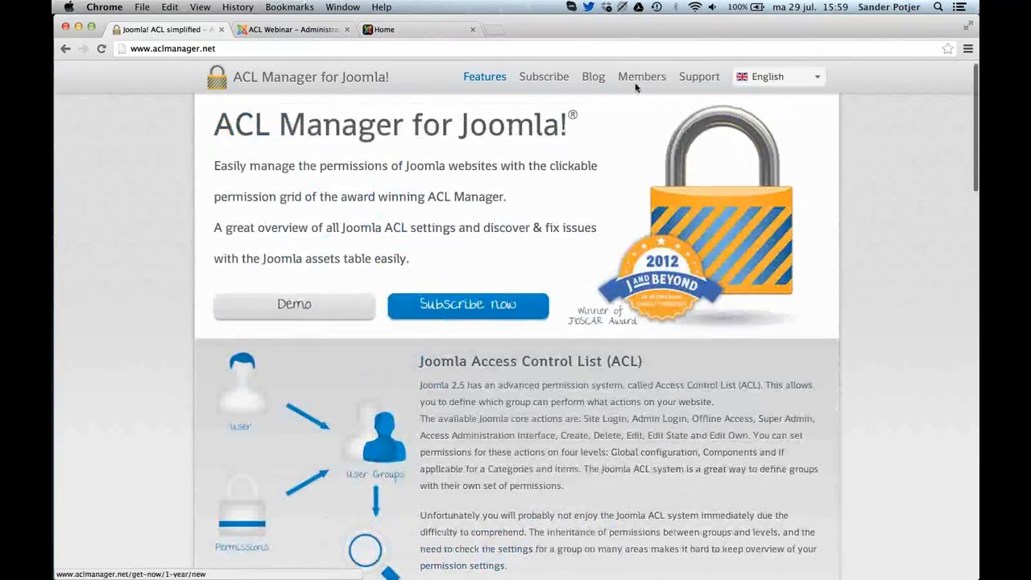
pyautogui.click(548, 78)
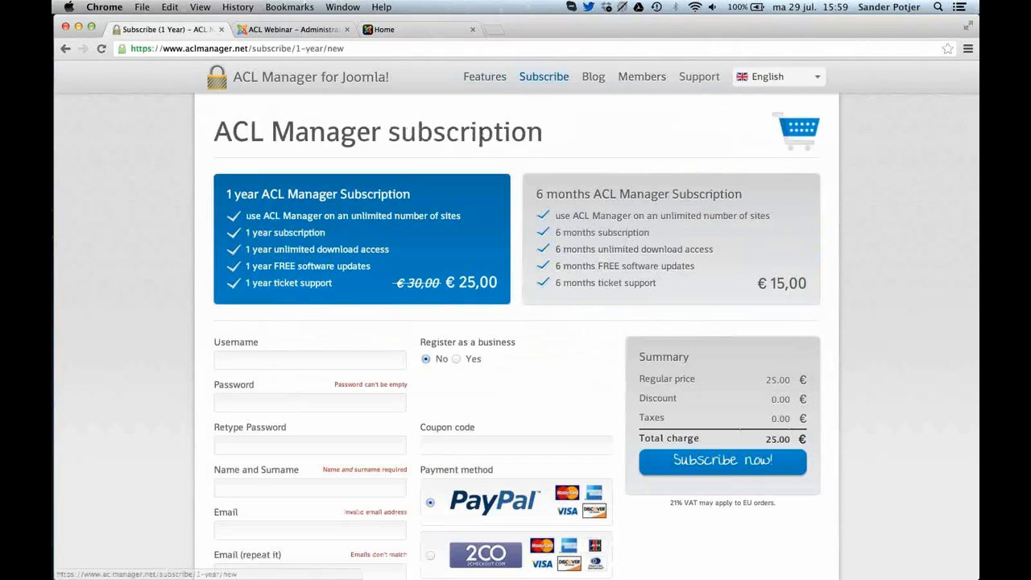
# Apply the coupon code WEBINAR to the 1 year ACL Manager subscription.
pyautogui.scroll(-1, 362, 145)
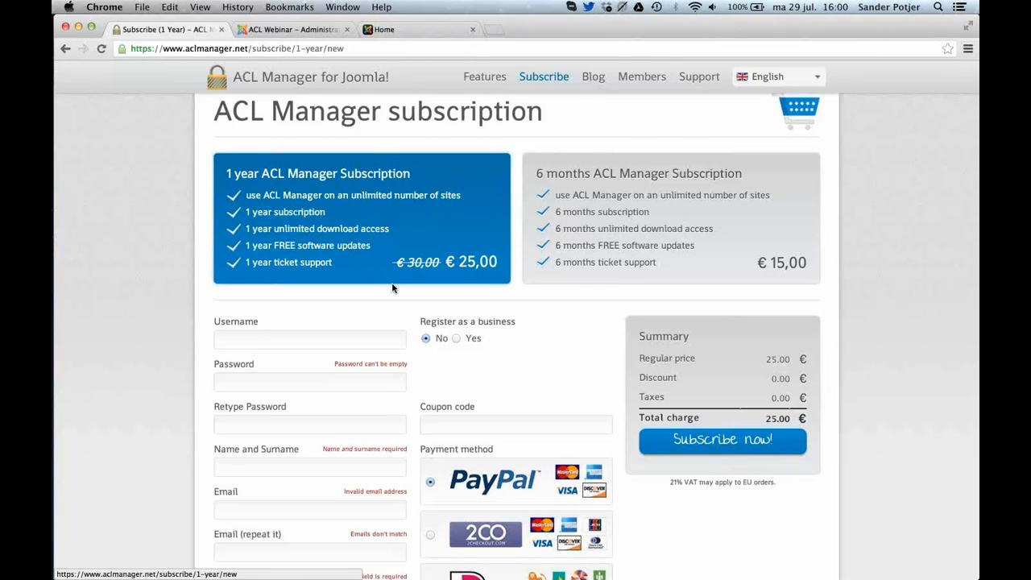
pyautogui.click(457, 431)
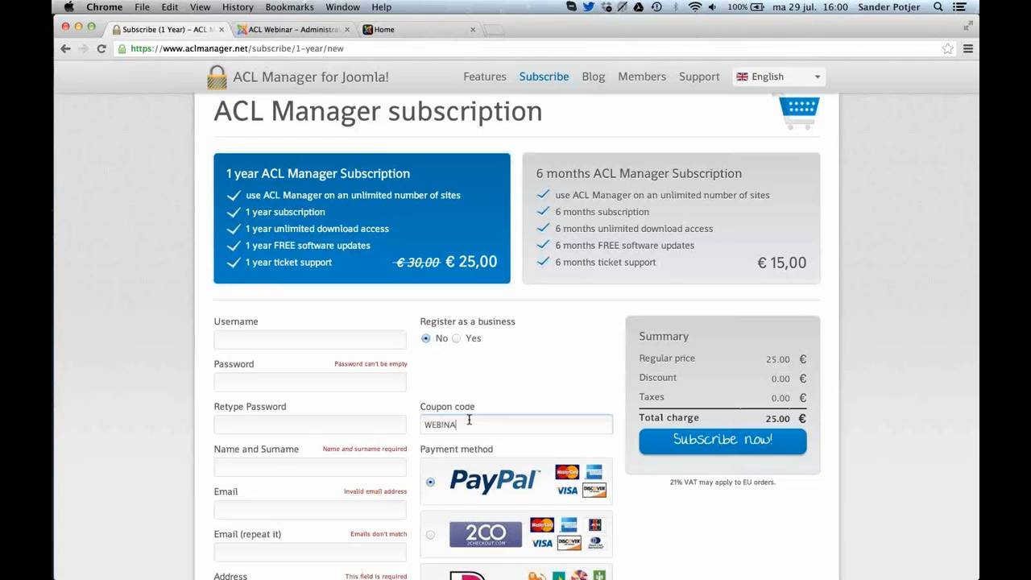
pyautogui.press('Tab')
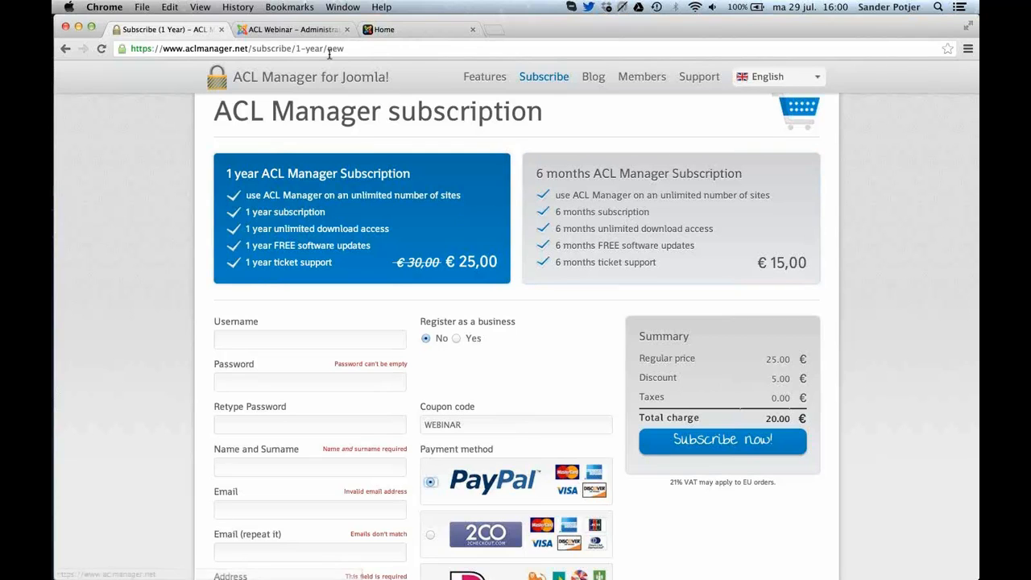
# Install the package com_aclmanager_v2.3.2-beta.zip through the Extension Manager of the Joomla backend.
pyautogui.click(294, 30)
pyautogui.moveTo(302, 125)
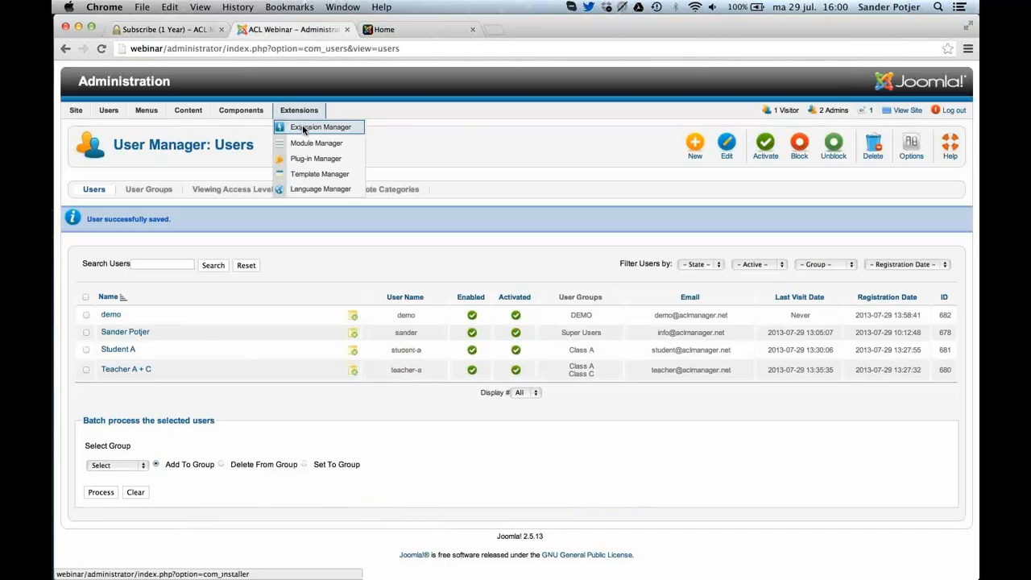
pyautogui.click(302, 128)
pyautogui.moveTo(292, 103)
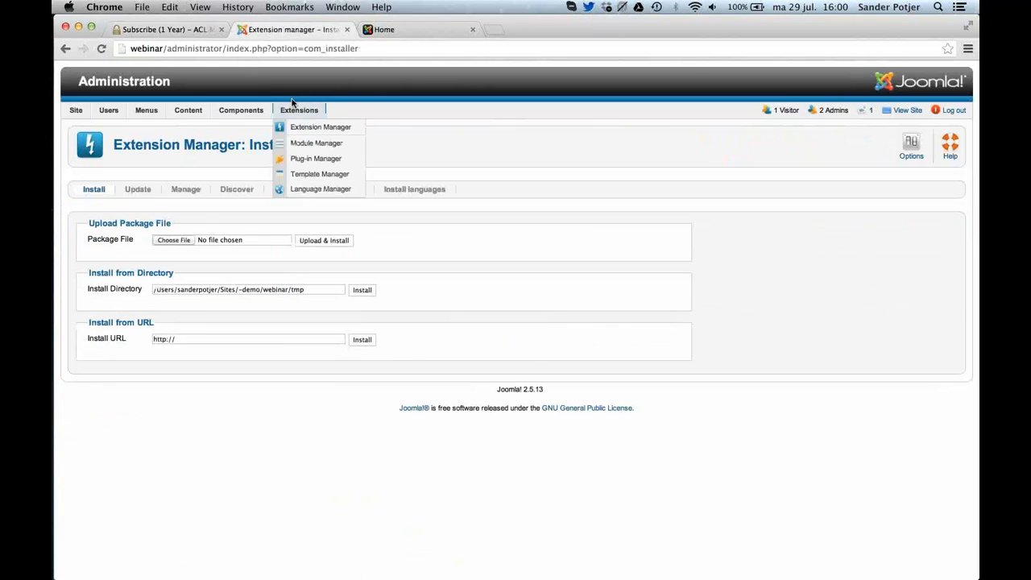
pyautogui.click(188, 242)
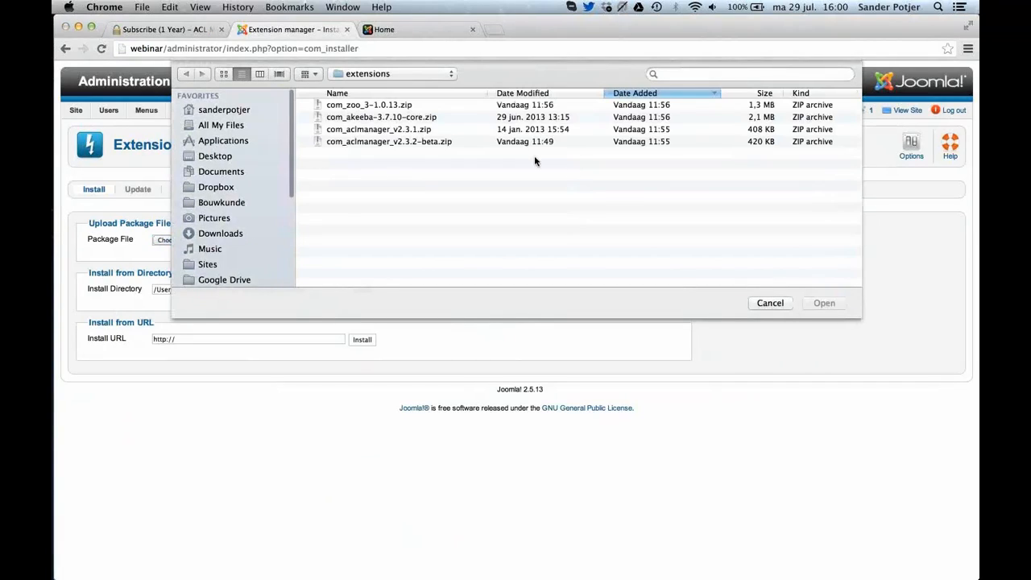
pyautogui.doubleClick(426, 141)
pyautogui.click(332, 241)
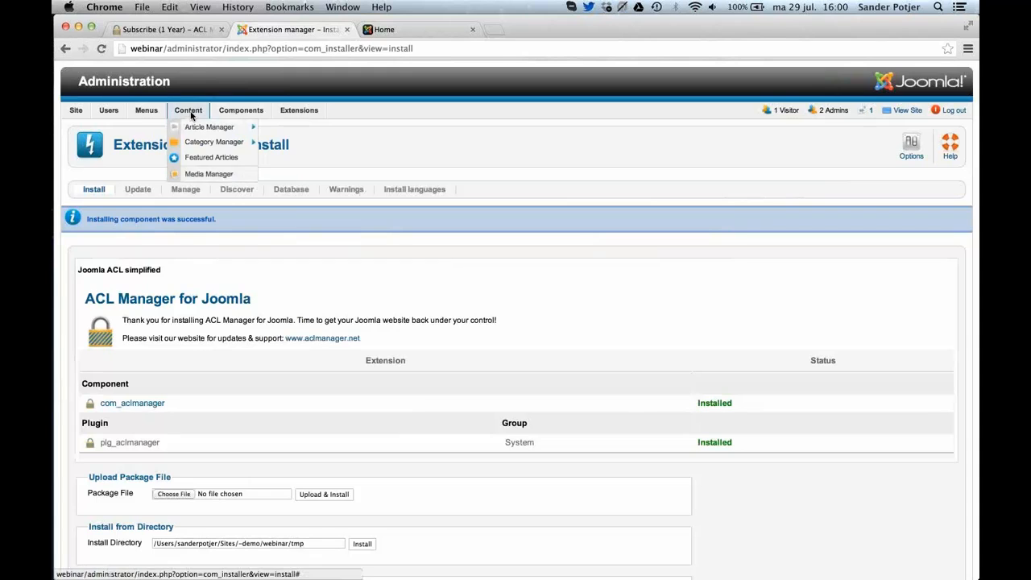
# Add the missing asset through the ACL Manager diagnostics, and open the DEMO group's permission grid down to Categories.
pyautogui.click(237, 129)
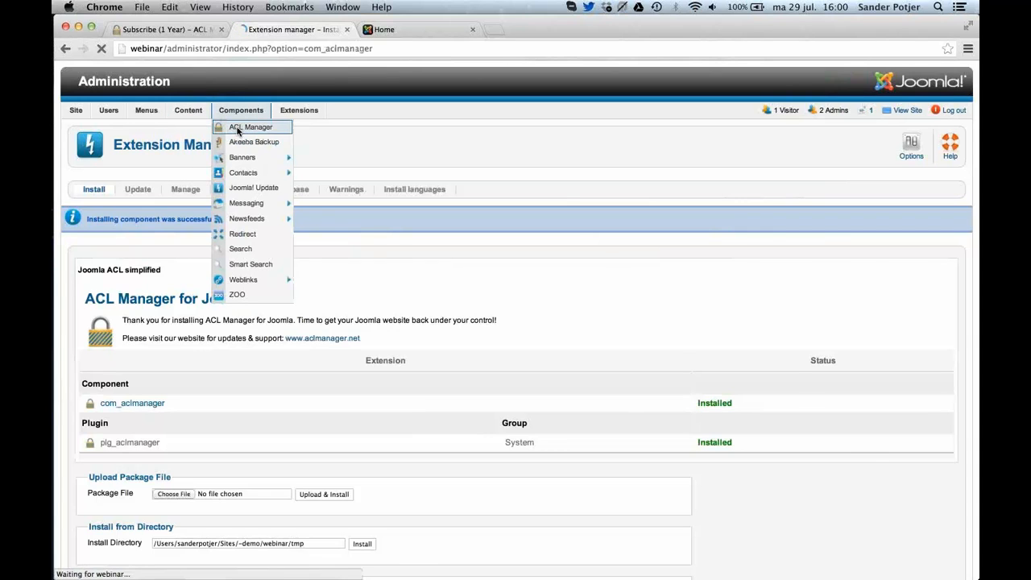
pyautogui.click(778, 459)
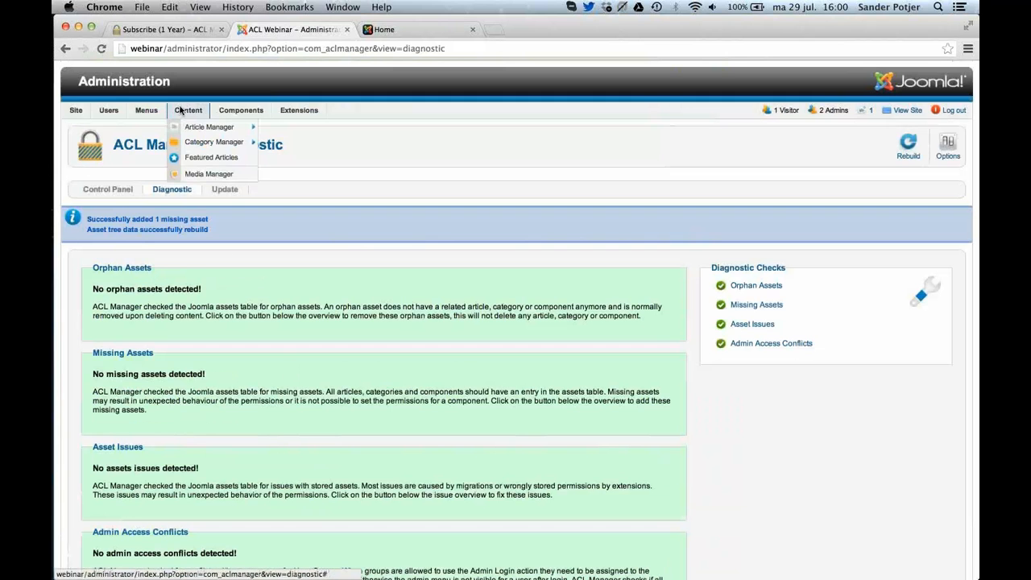
pyautogui.moveTo(241, 110)
pyautogui.click(240, 129)
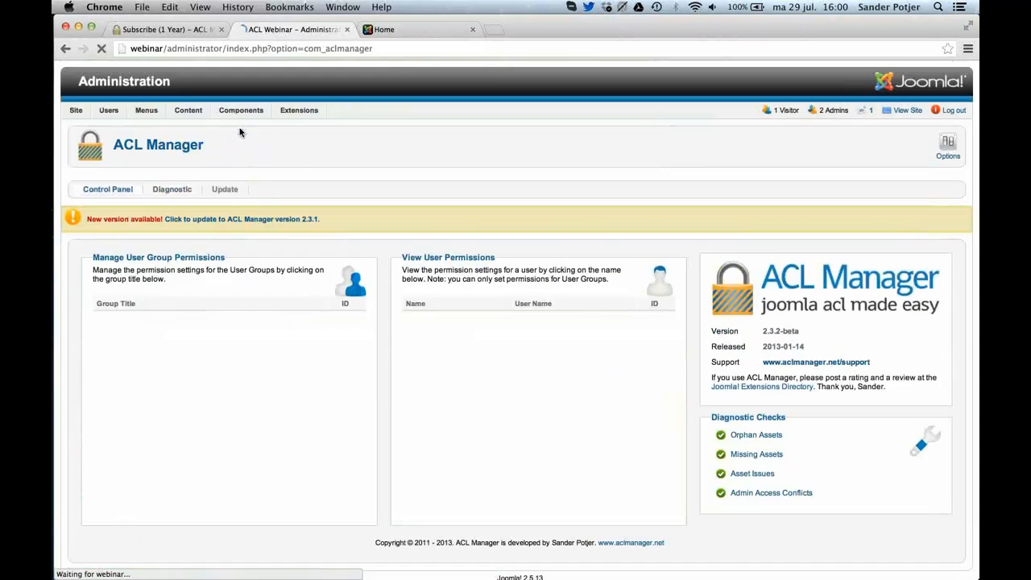
pyautogui.click(122, 349)
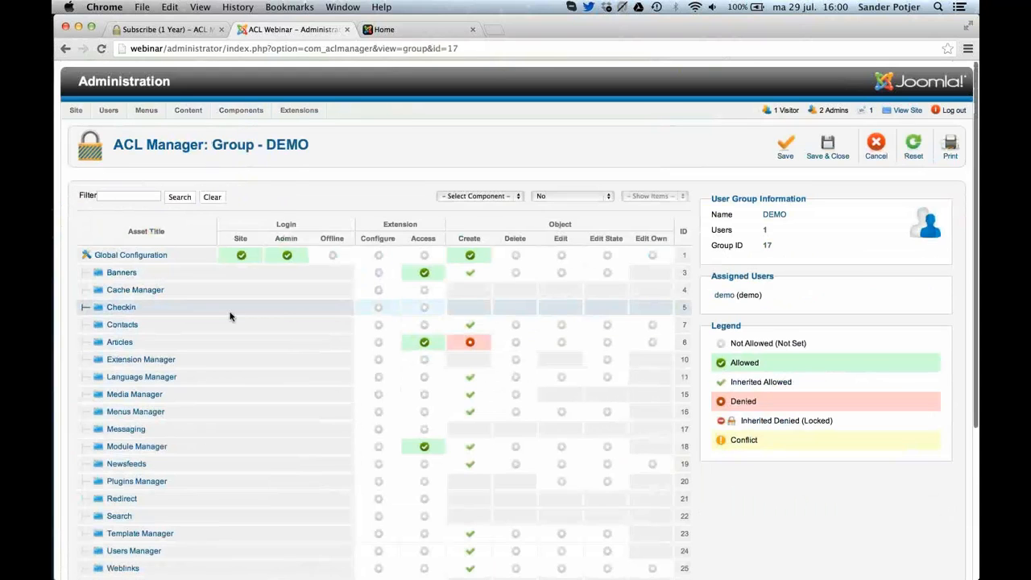
pyautogui.scroll(-5, 230, 315)
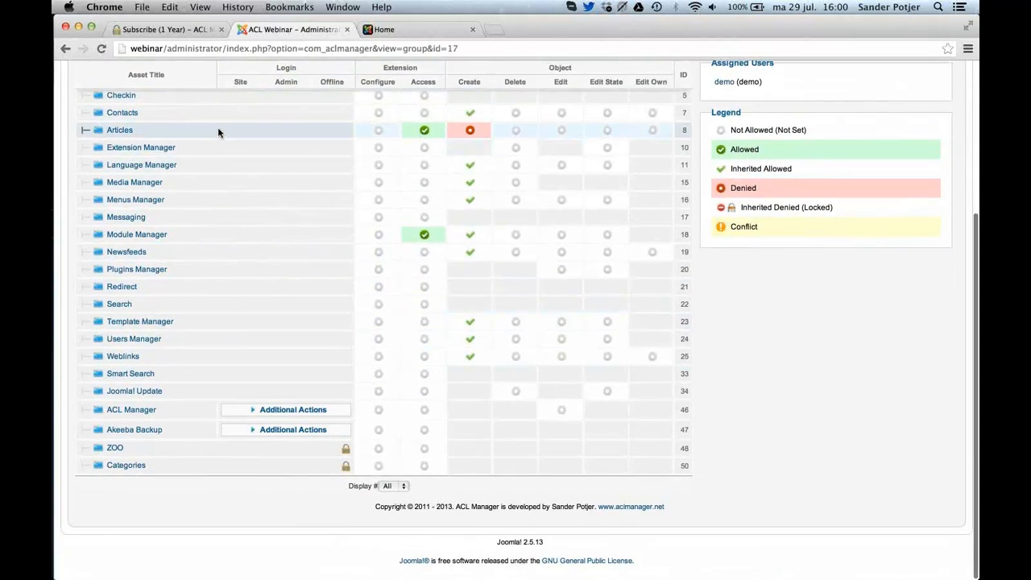
# Switch to Safari and try to open the Category Manager as the demo user.
pyautogui.press('super+Tab')
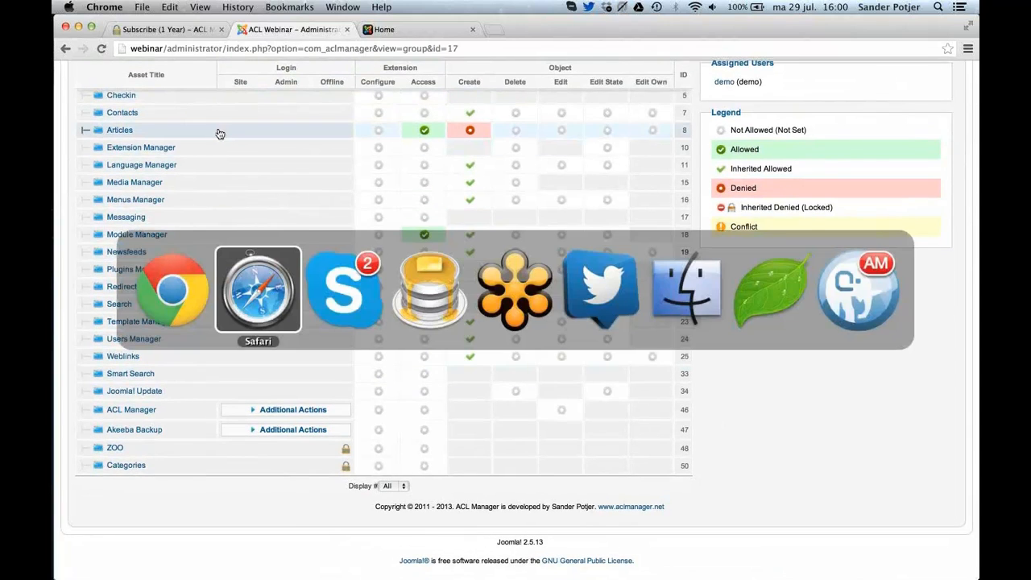
pyautogui.moveTo(119, 133)
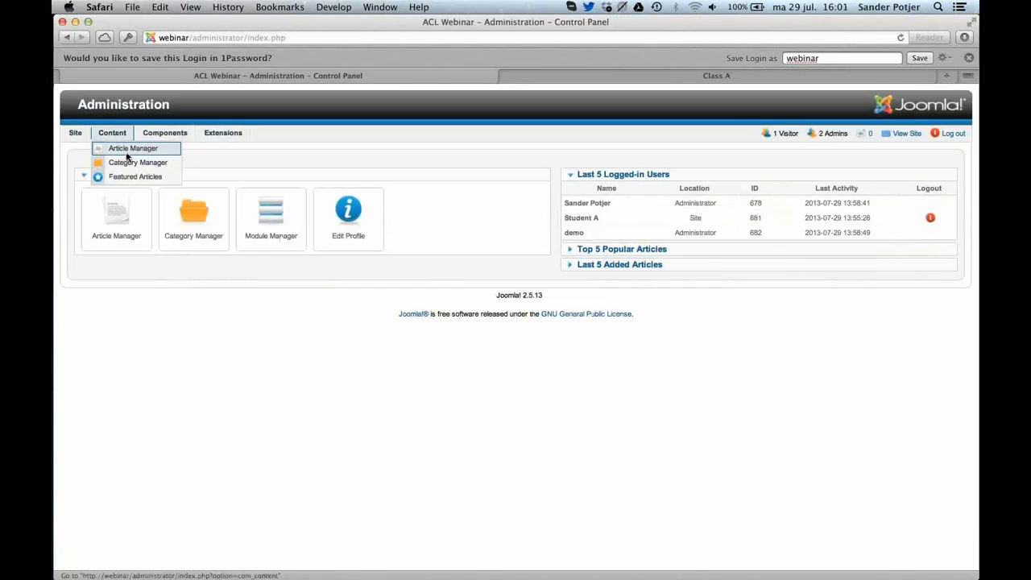
pyautogui.click(120, 162)
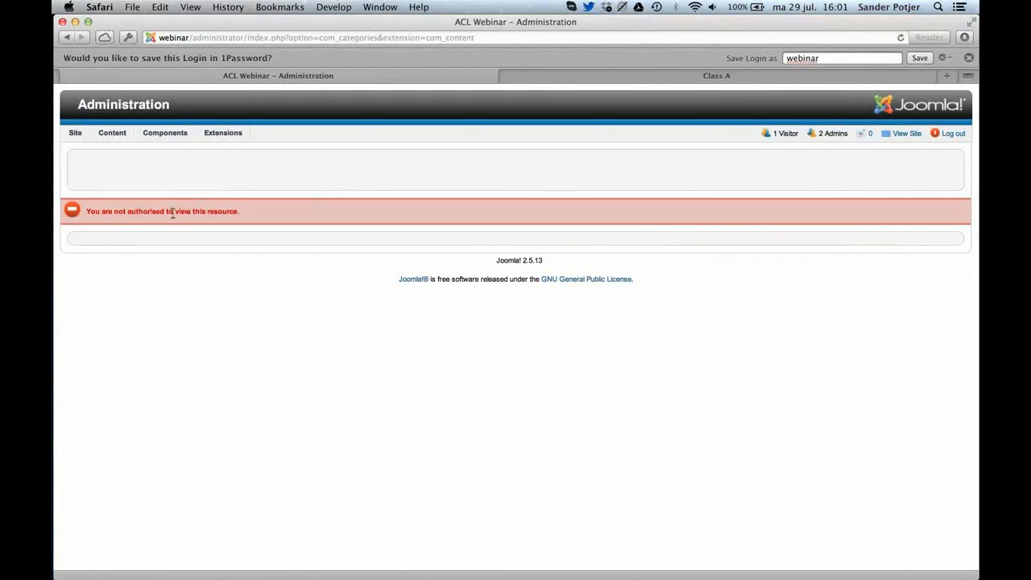
pyautogui.moveTo(121, 134)
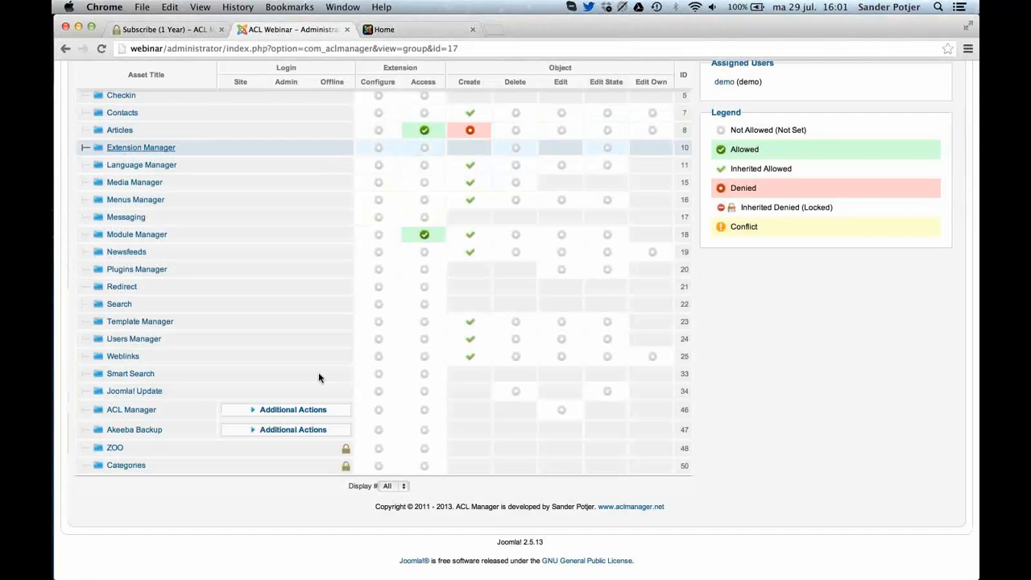
# Back in Chrome, allow the DEMO group Access for the Categories component and save the permissions.
pyautogui.click(424, 465)
pyautogui.scroll(1, 694, 410)
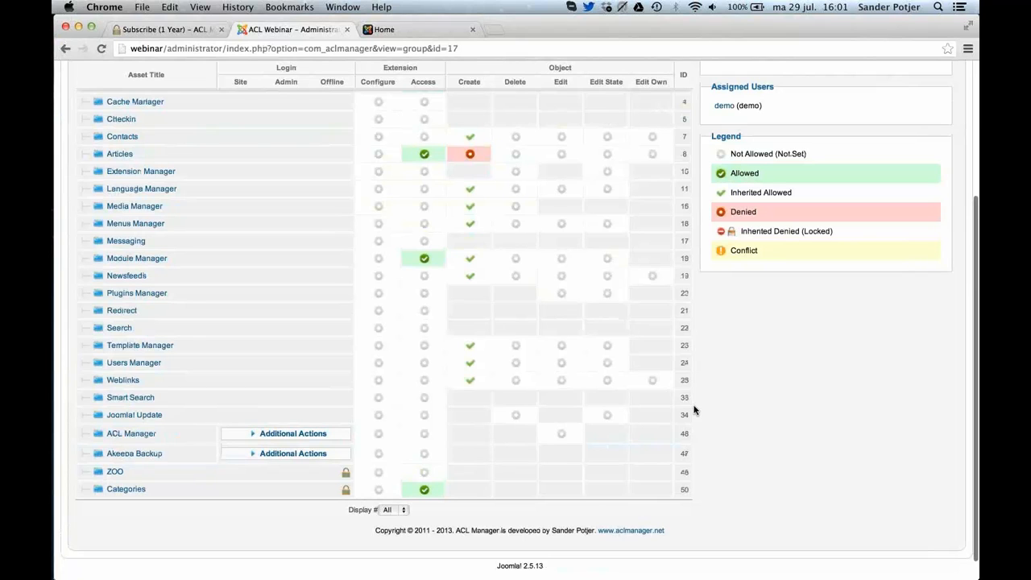
pyautogui.scroll(5, 694, 410)
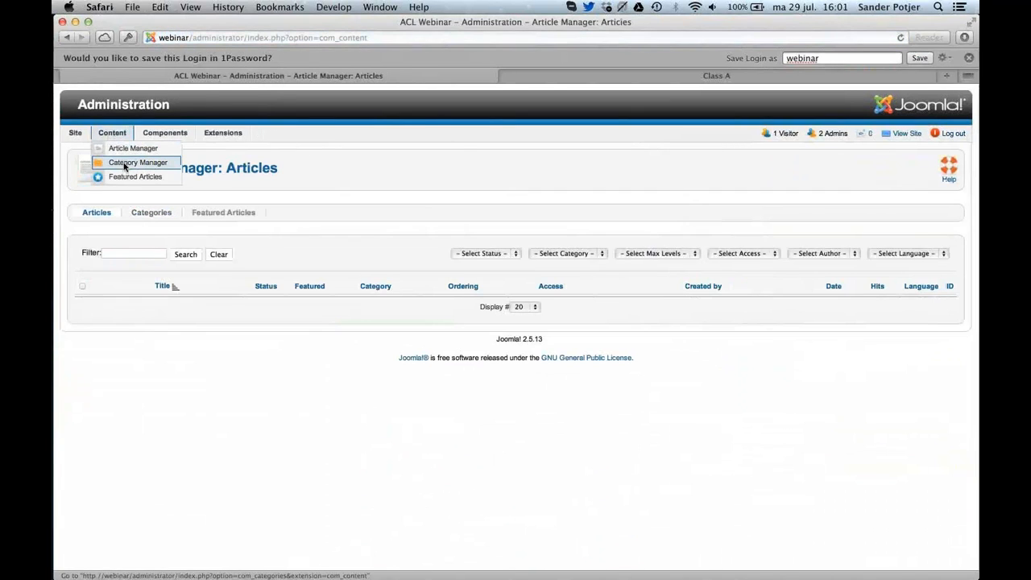
# Check the Category Manager and the Article Manager in Safari as the demo user.
pyautogui.click(125, 166)
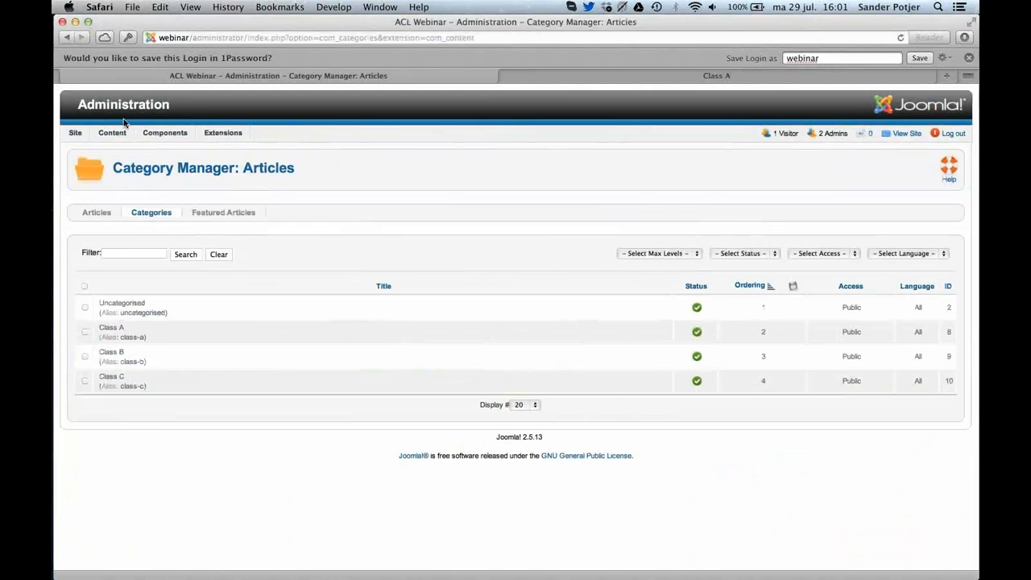
pyautogui.moveTo(173, 131)
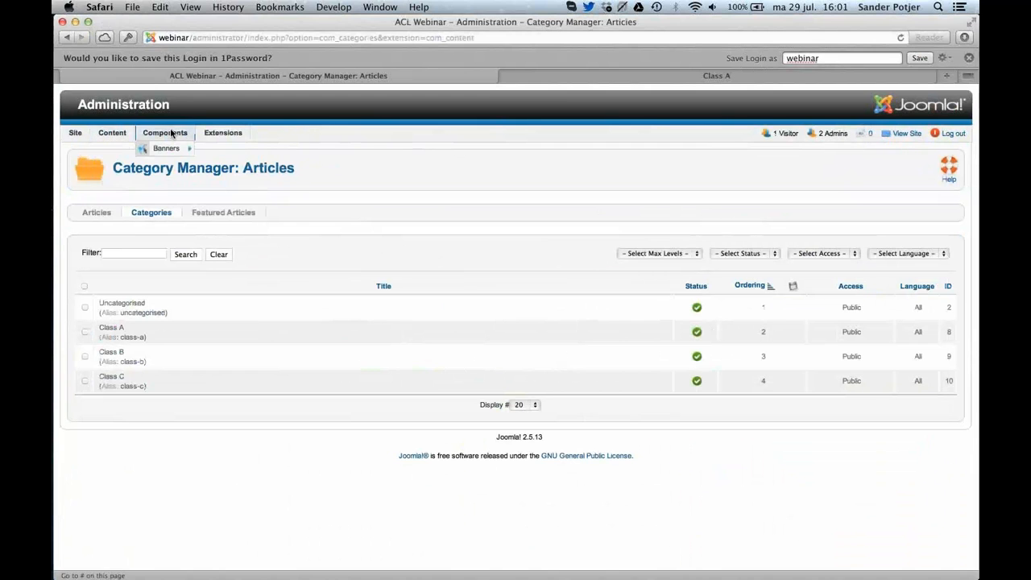
pyautogui.click(129, 148)
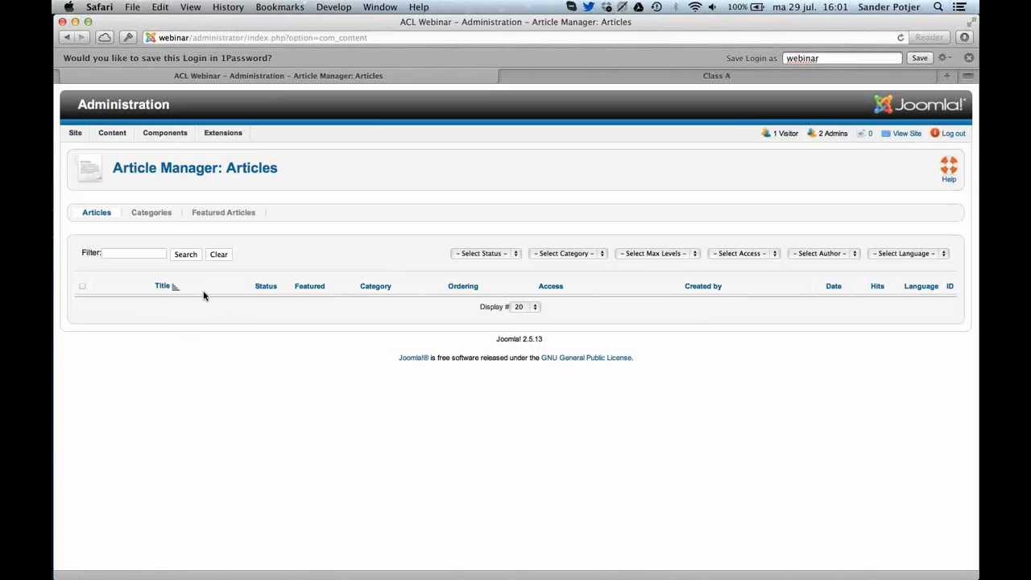
# Switch to Chrome and set the DEMO group's permission grid to show categories.
pyautogui.press('super+Tab')
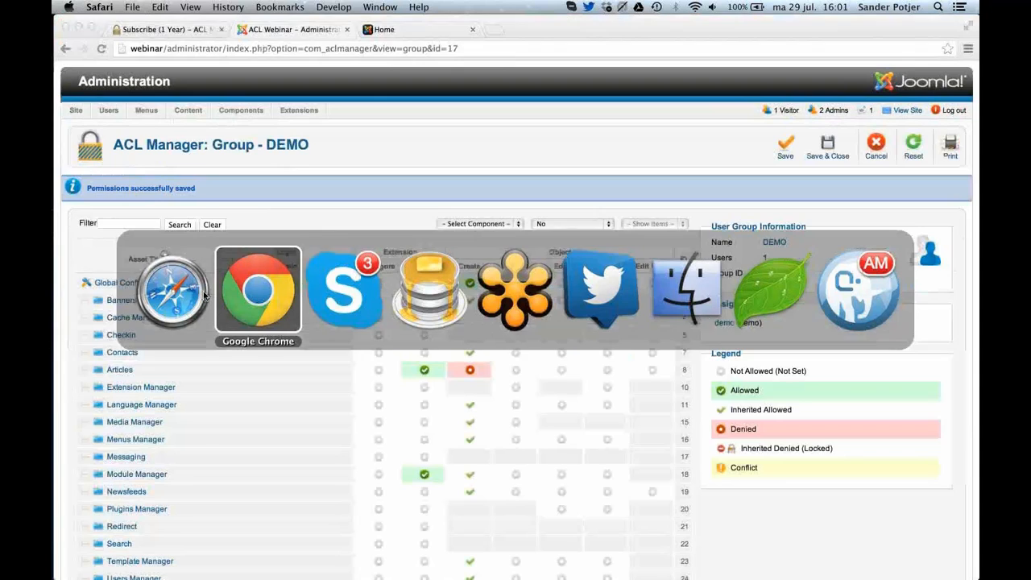
pyautogui.scroll(-5, 322, 290)
pyautogui.scroll(2, 505, 94)
pyautogui.click(556, 108)
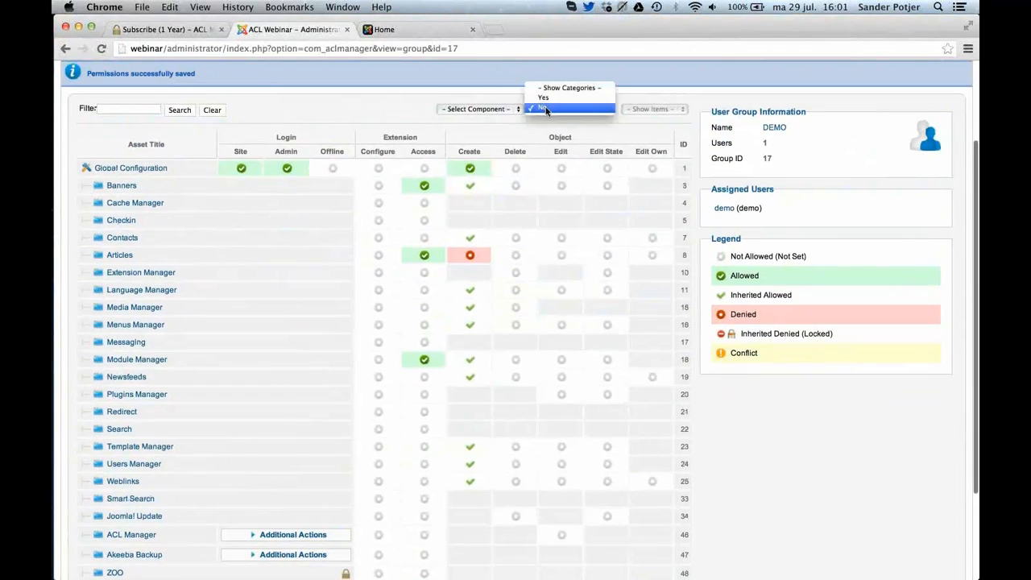
pyautogui.click(564, 98)
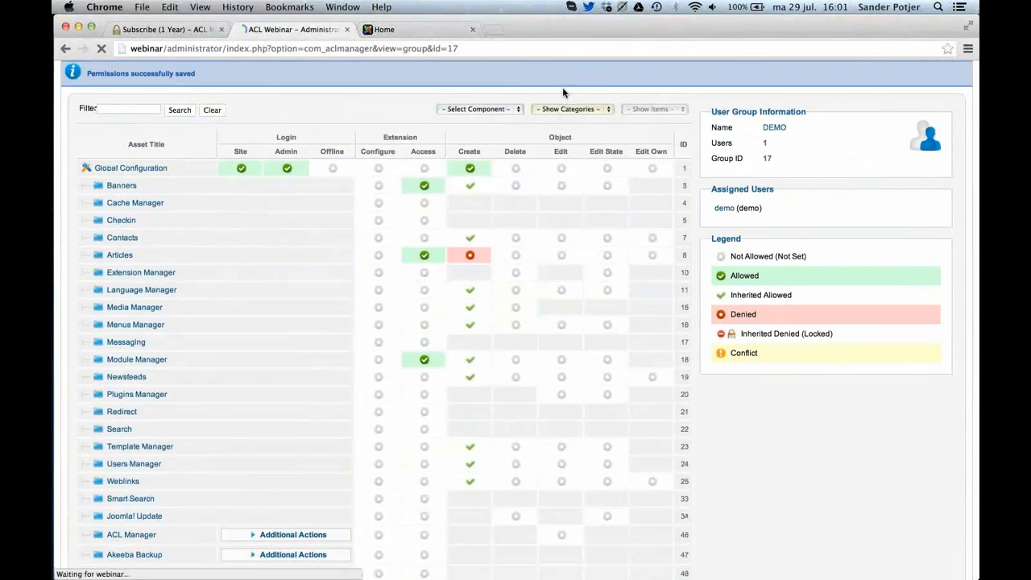
# Return the Articles Create permission to inherited, allow Edit on the Class A category, and save the DEMO group's permissions.
pyautogui.scroll(-2, 566, 222)
pyautogui.click(474, 328)
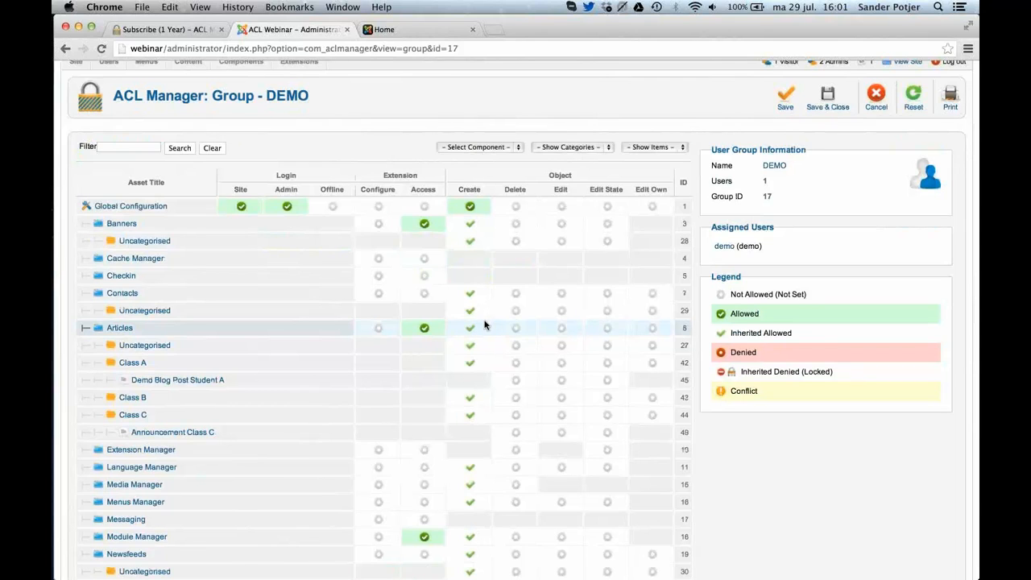
pyautogui.click(560, 364)
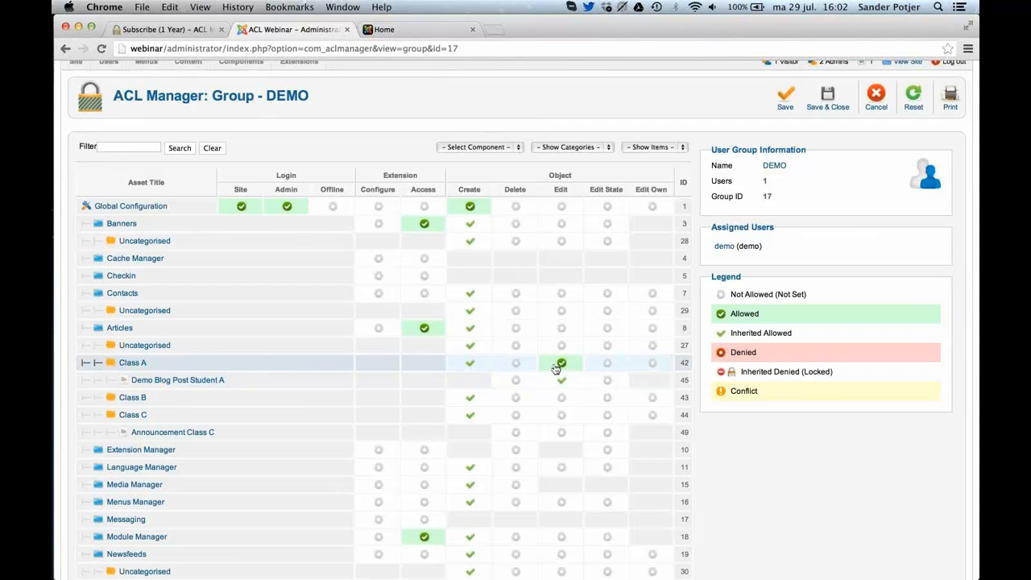
pyautogui.click(786, 97)
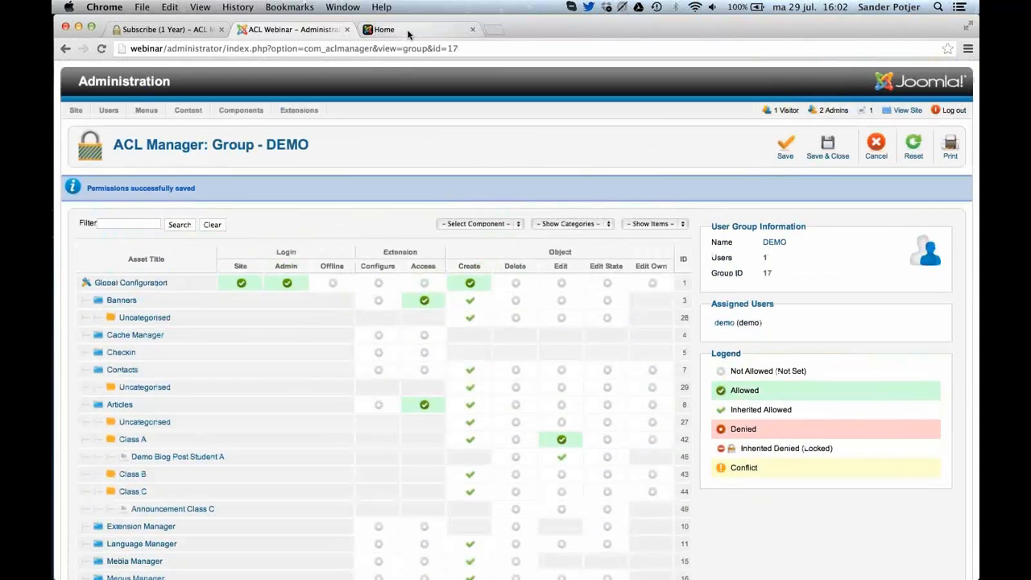
# Switch to Safari and check the Article Manager and Module Manager as the demo user, dismissing the 1Password save prompt.
pyautogui.moveTo(410, 32); pyautogui.dragTo(325, 38)
pyautogui.click(421, 34)
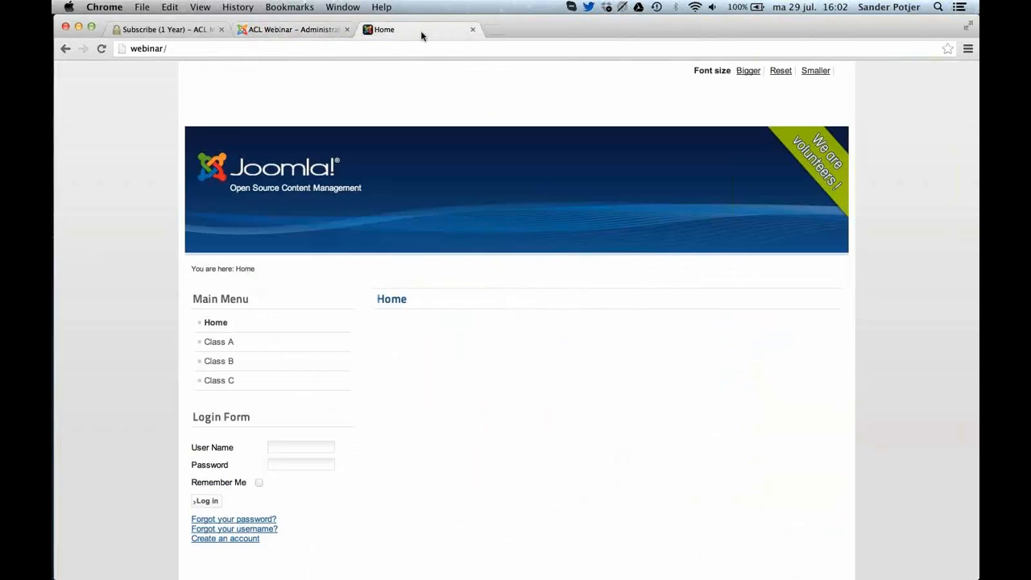
pyautogui.press('super+Tab')
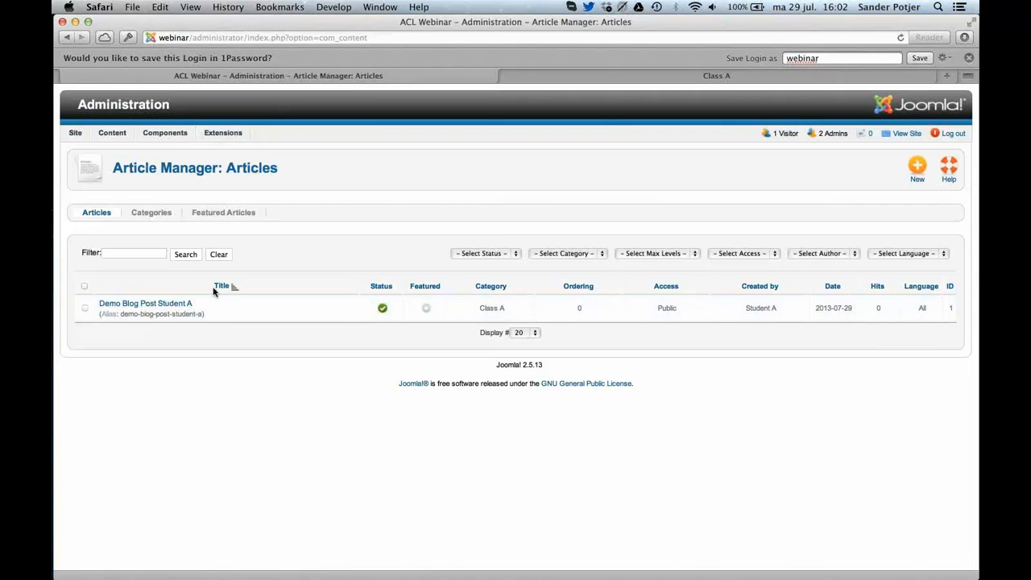
pyautogui.click(233, 148)
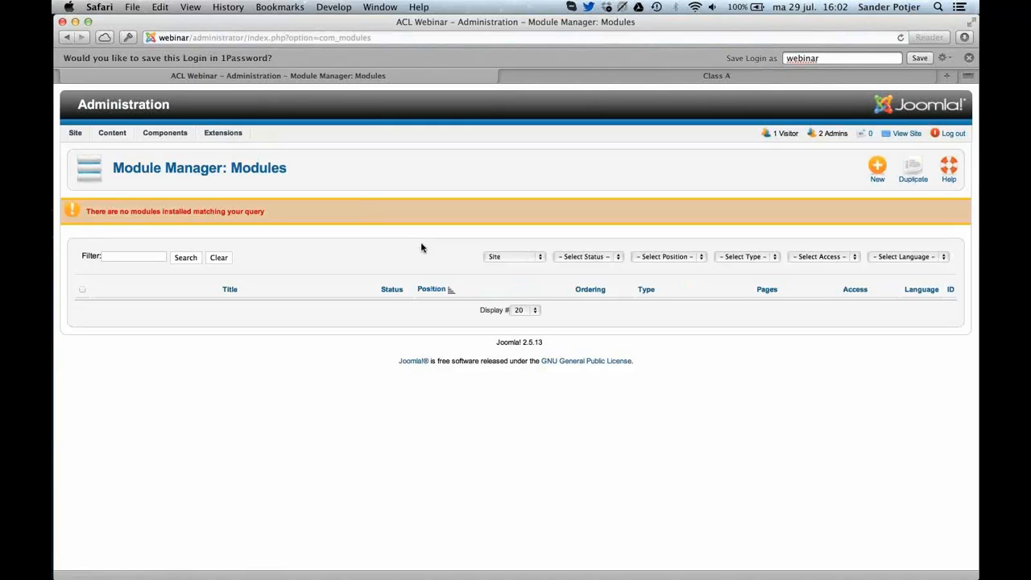
pyautogui.click(969, 58)
pyautogui.press('super+l')
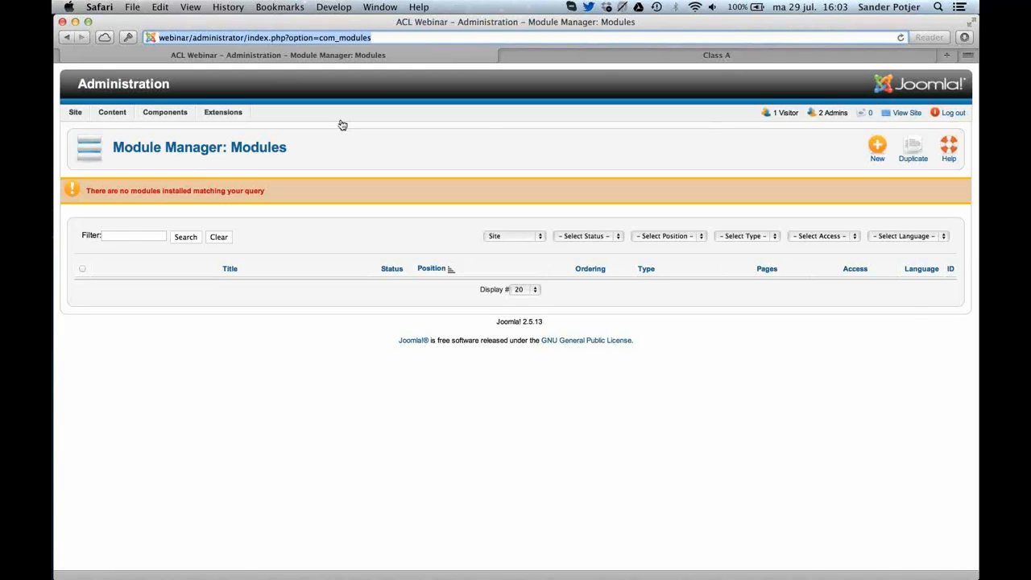
# Switch to Chrome and open the Joomla 3 backend at webinar/3/administrator/ in place of the site's home page.
pyautogui.press('super+Tab')
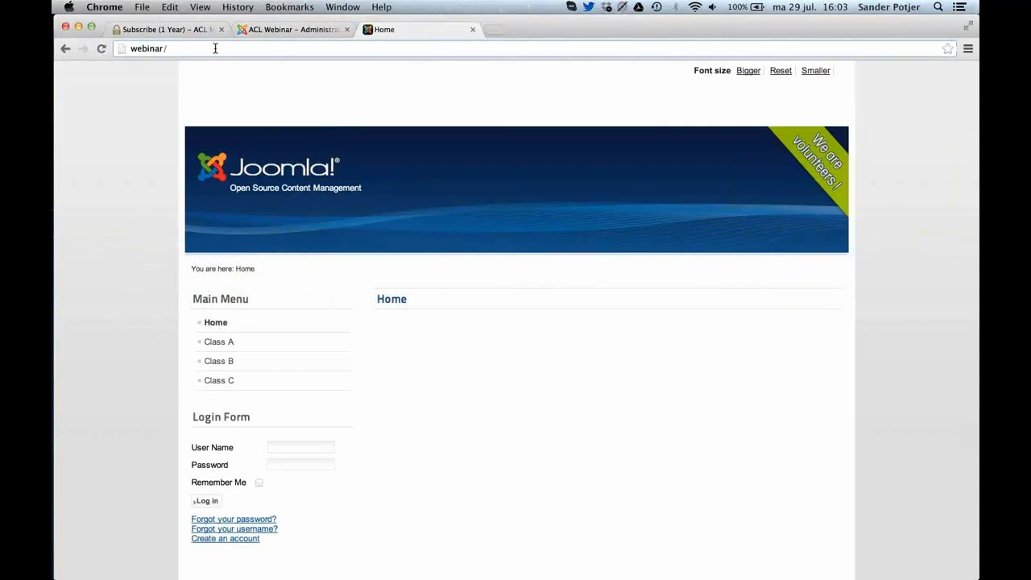
pyautogui.click(215, 48)
pyautogui.write('3/')
pyautogui.press('Down')
pyautogui.press('Return')
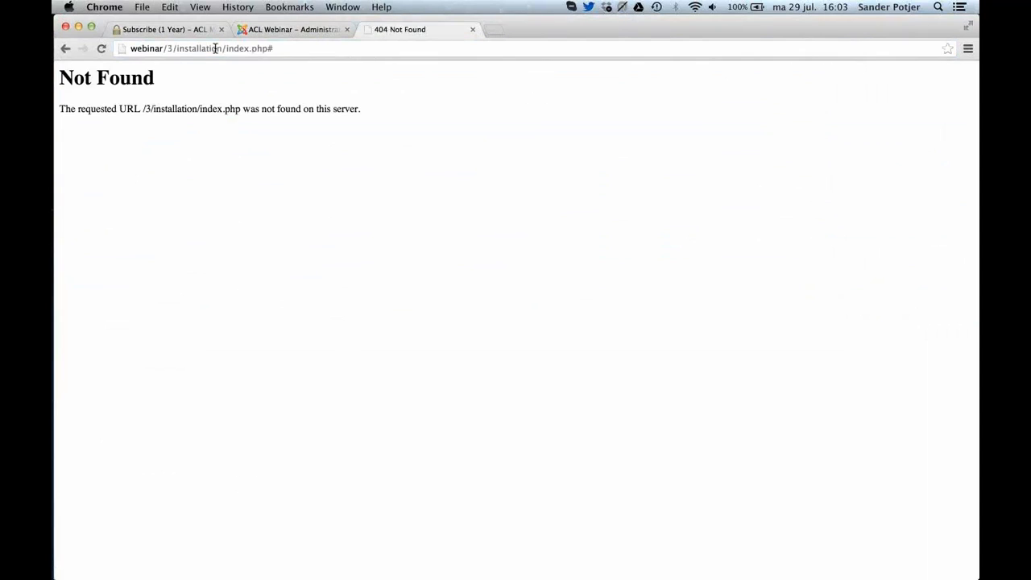
pyautogui.moveTo(175, 48); pyautogui.dragTo(416, 95)
pyautogui.press('BackSpace')
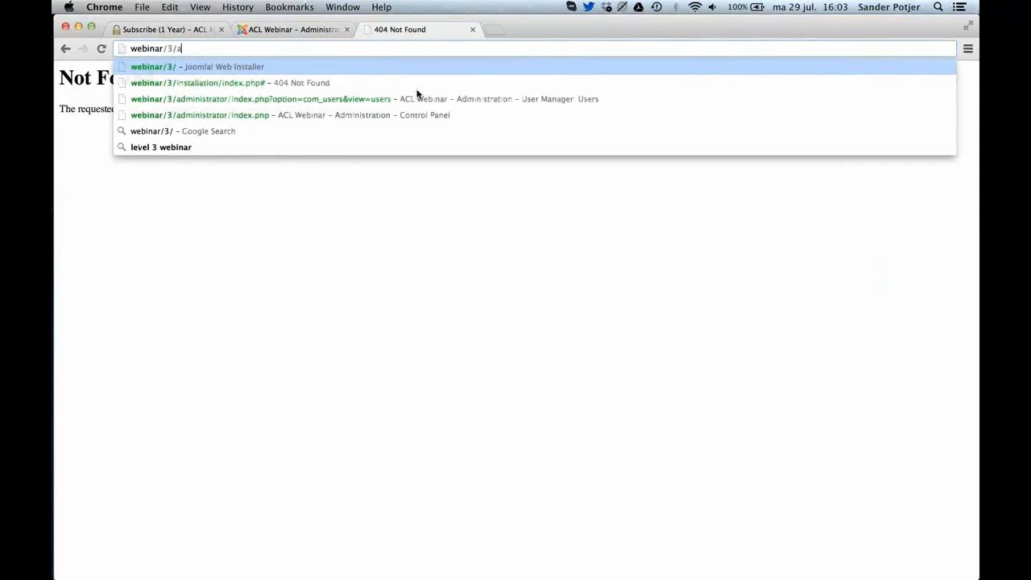
pyautogui.write('ad')
pyautogui.press('Down')
pyautogui.press('Return')
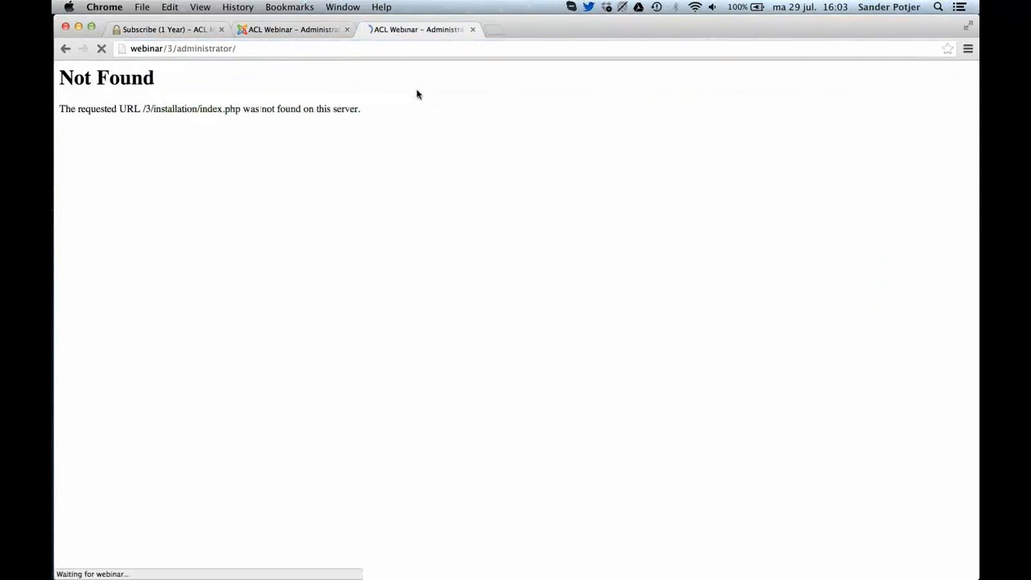
# Open the Joomla 3 Global Configuration and review its permission settings for the user groups.
pyautogui.click(306, 70)
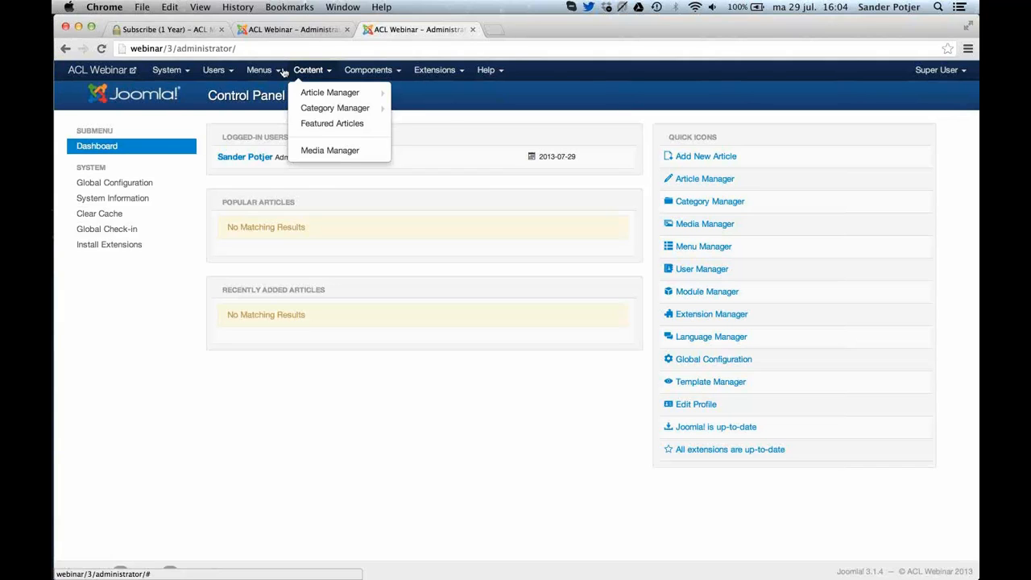
pyautogui.click(167, 70)
pyautogui.click(181, 121)
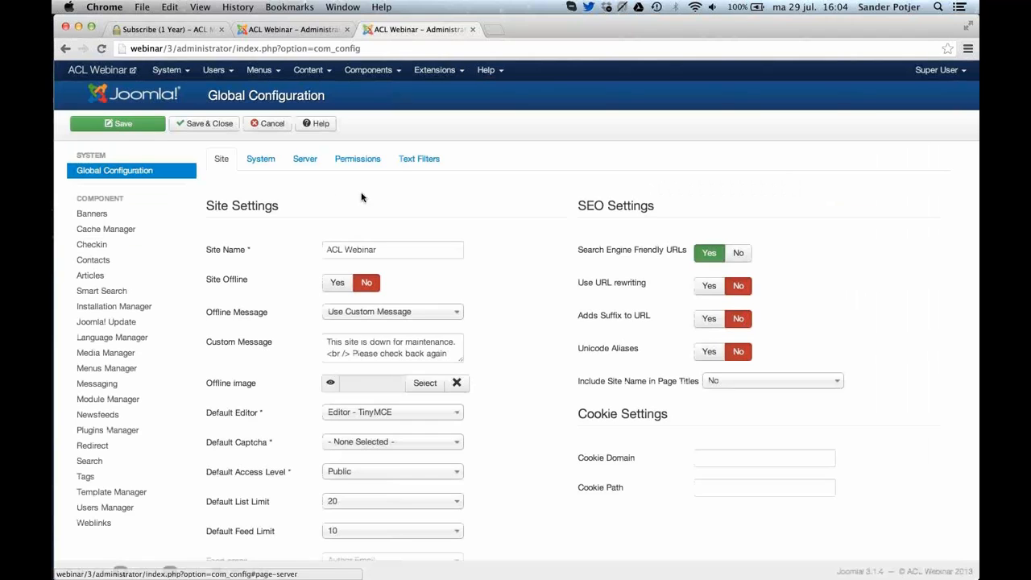
pyautogui.click(370, 161)
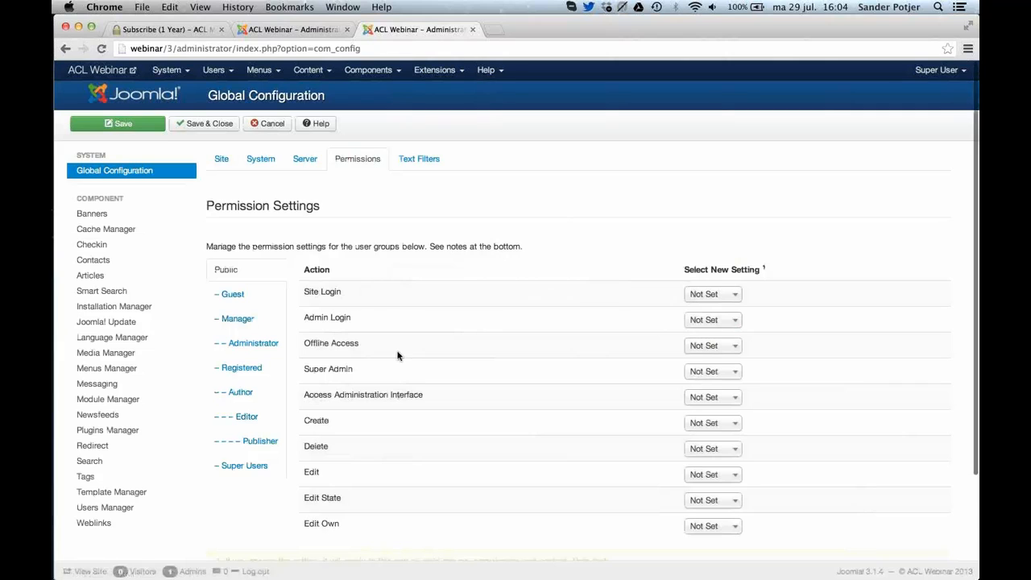
pyautogui.scroll(-1, 398, 356)
pyautogui.scroll(1, 398, 356)
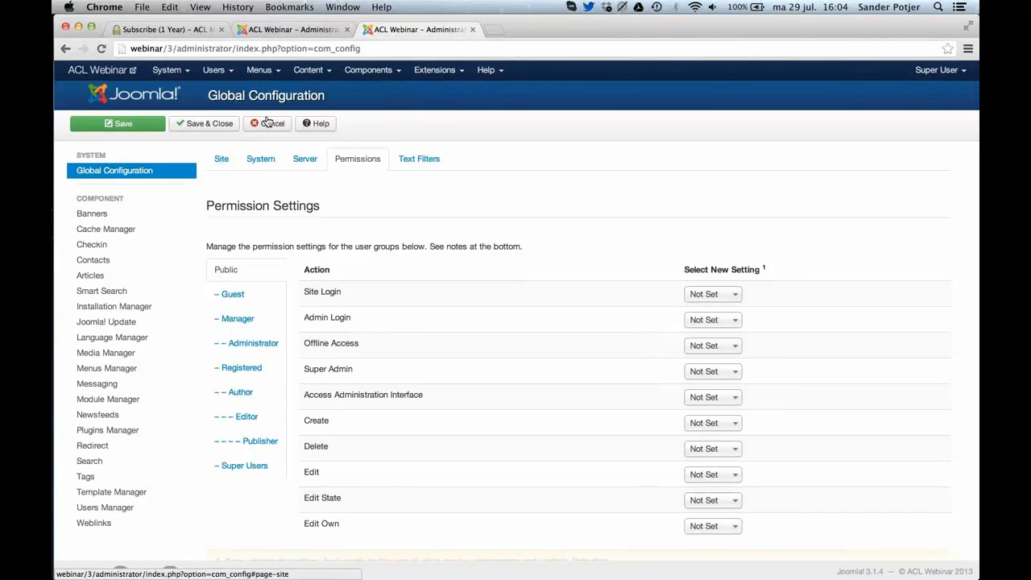
# Open the Joomla 3 viewing access levels list, and switch to the Module Manager in Safari.
pyautogui.click(214, 70)
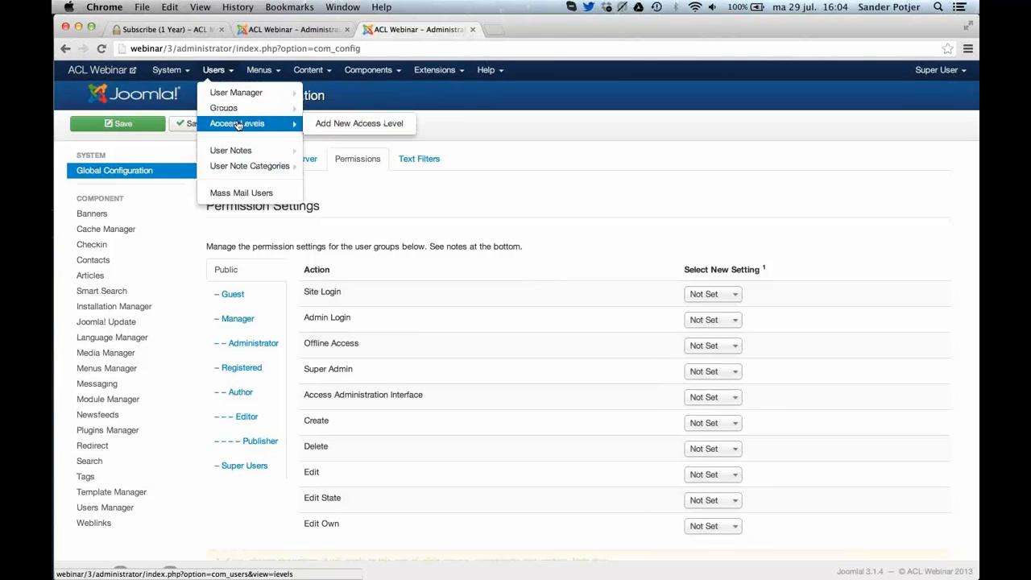
pyautogui.click(238, 125)
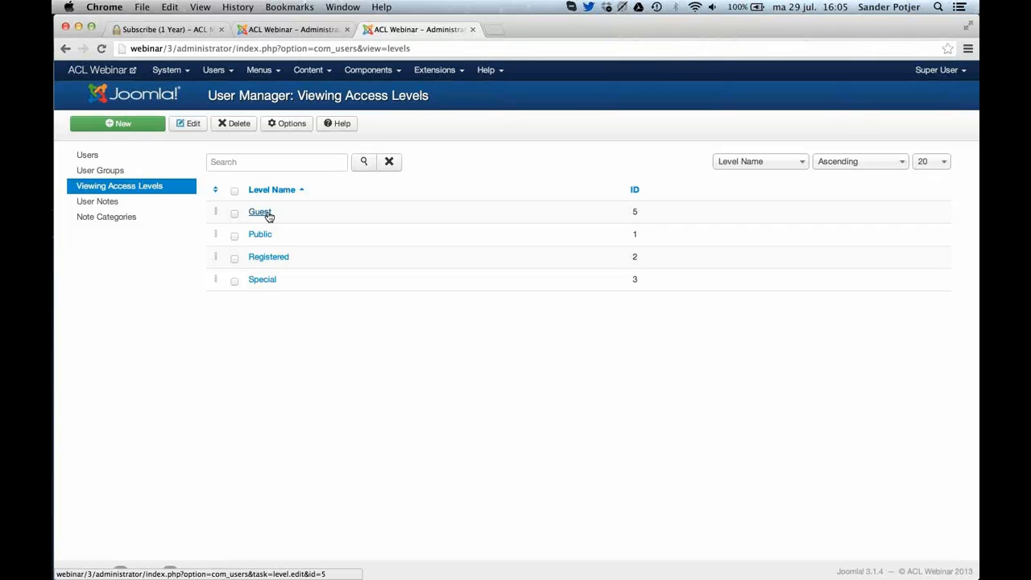
pyautogui.press('super+Tab')
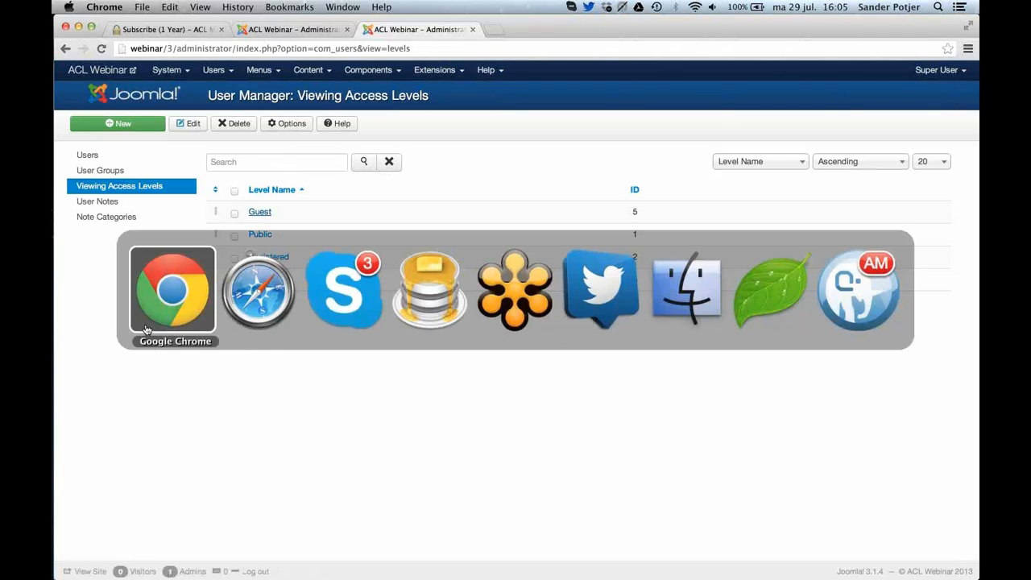
pyautogui.click(271, 297)
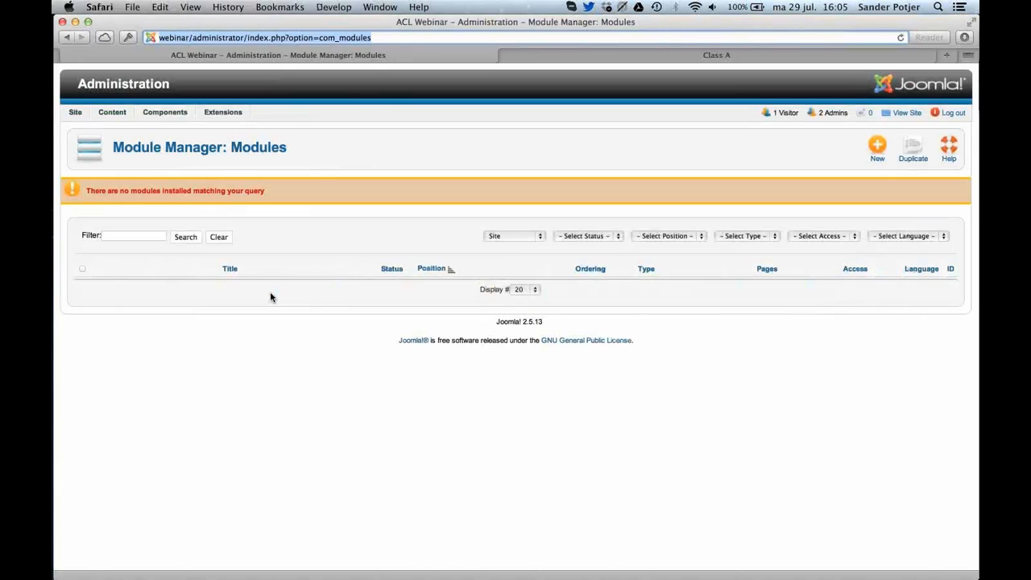
# Return to the ACL Manager in Chrome and close the DEMO group's permission grid.
pyautogui.press('super+Tab')
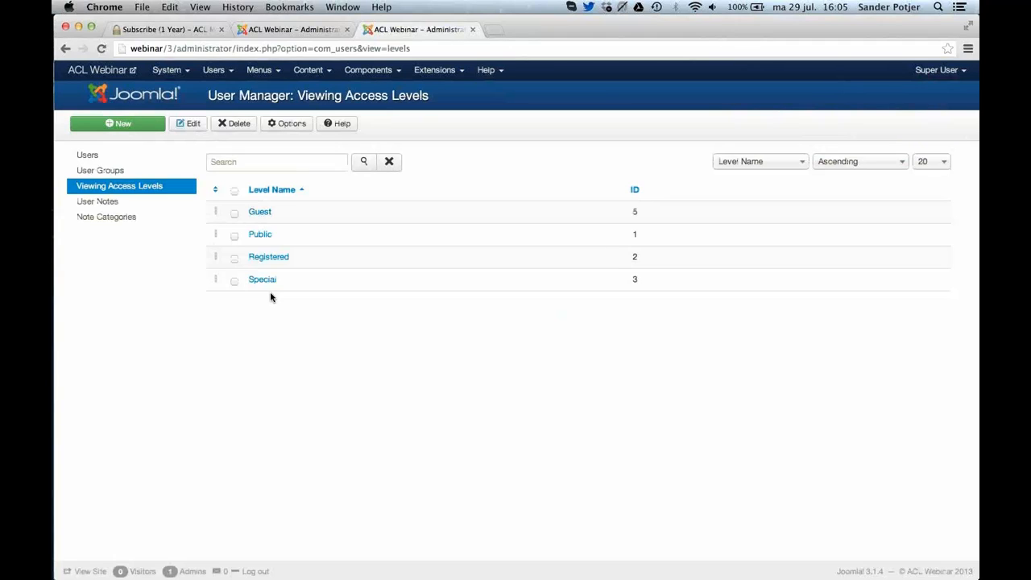
pyautogui.click(255, 29)
pyautogui.click(876, 141)
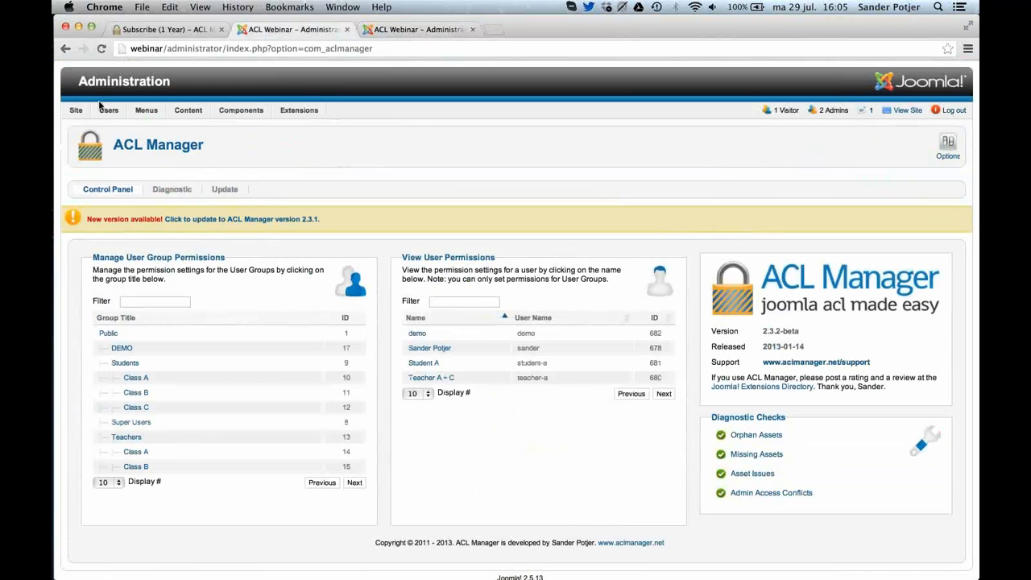
# Open the user groups list, bring up the form for a new user group and cancel it.
pyautogui.moveTo(76, 114)
pyautogui.moveTo(113, 122)
pyautogui.click(127, 143)
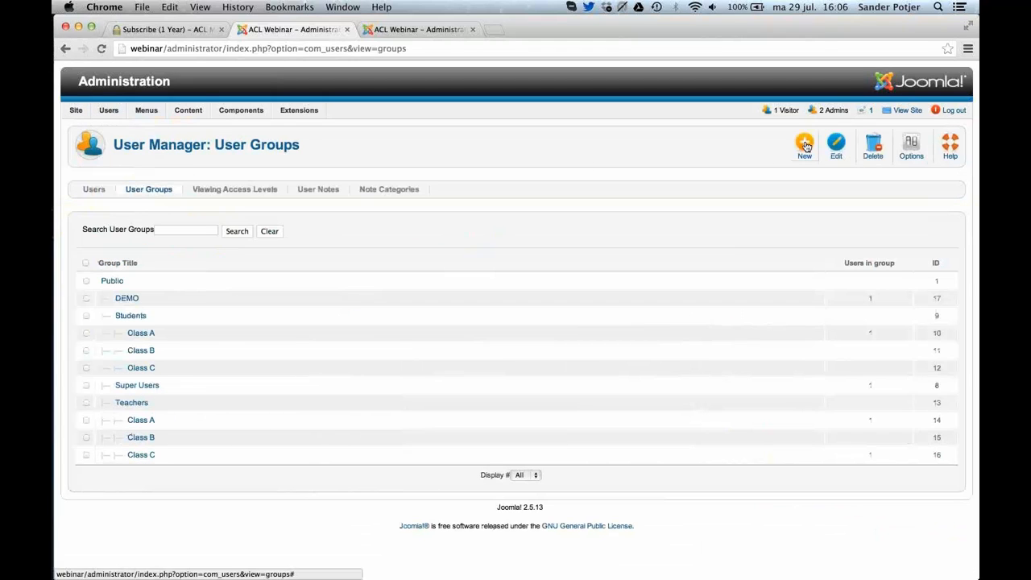
pyautogui.click(804, 145)
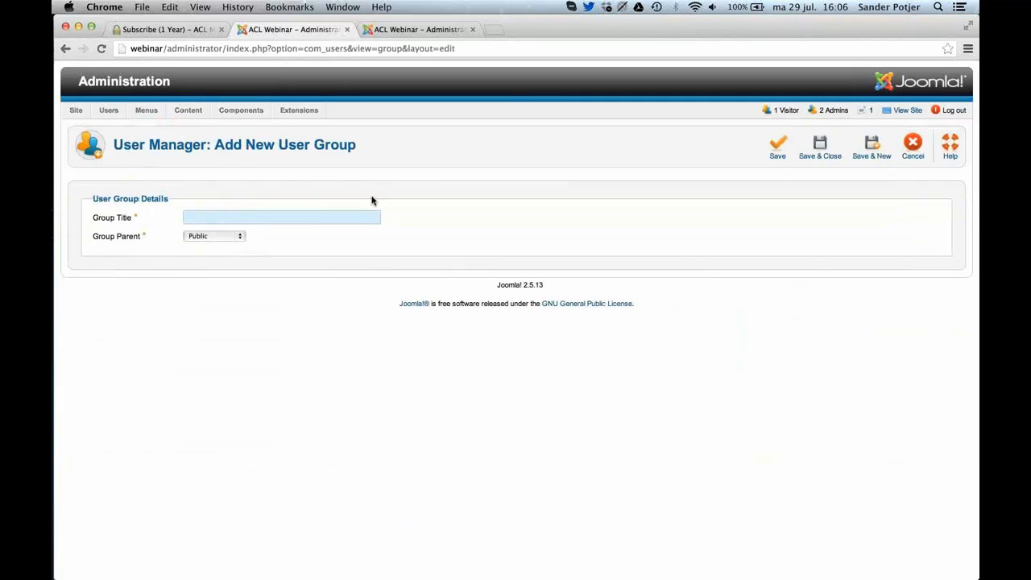
pyautogui.click(909, 159)
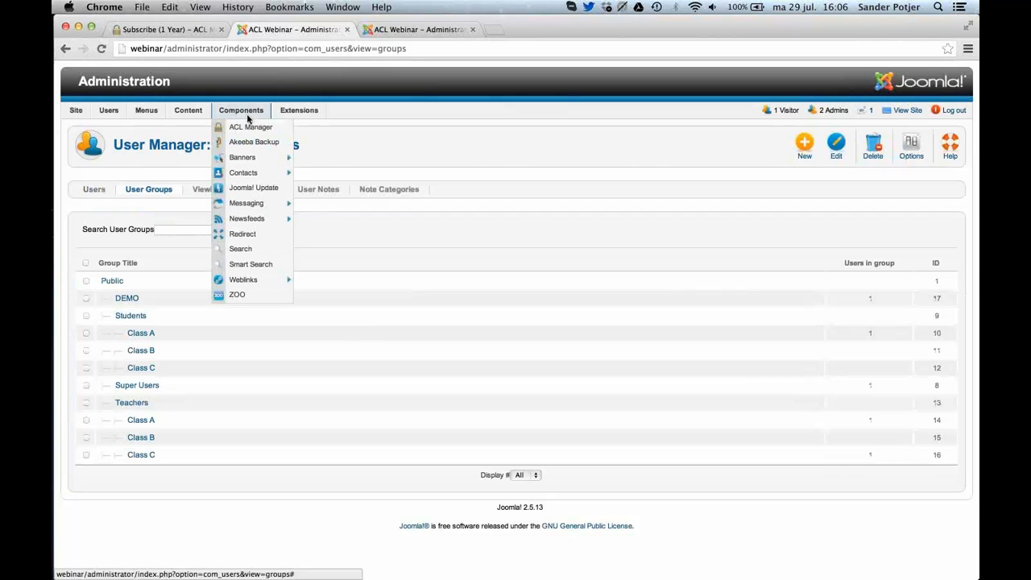
# Open the DEMO group in ACL Manager and reset it by clearing all its current permissions.
pyautogui.click(250, 127)
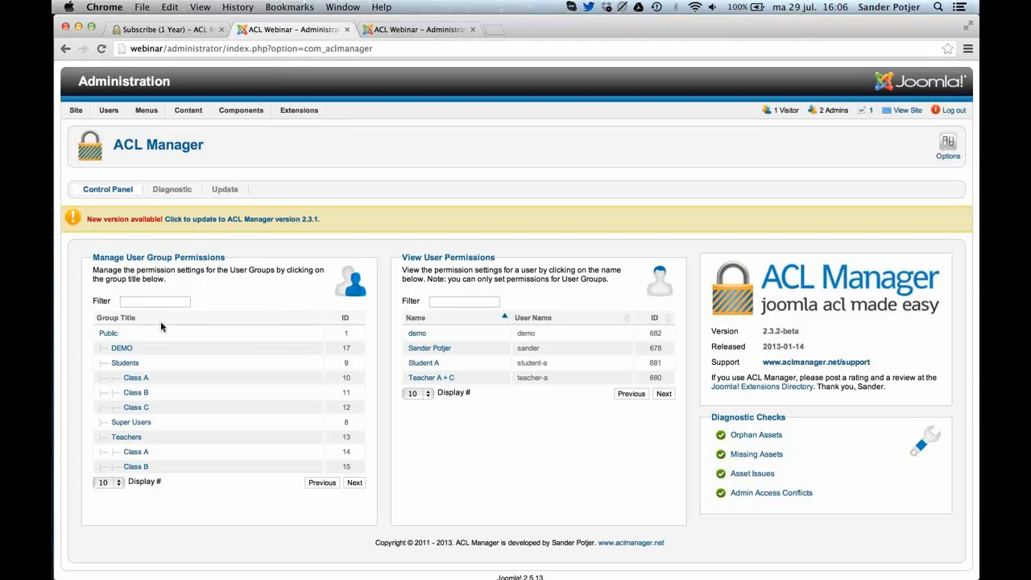
pyautogui.click(122, 348)
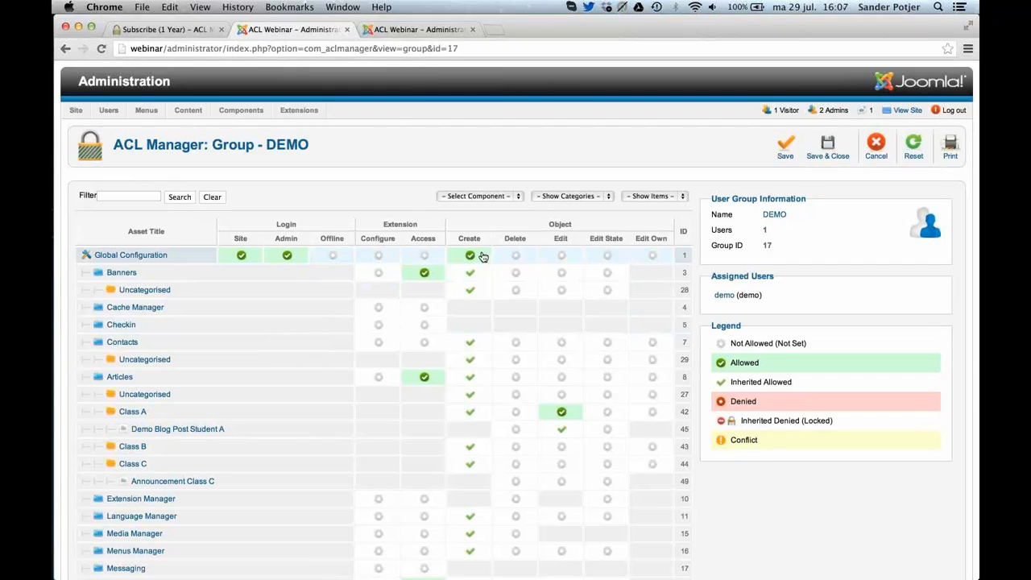
pyautogui.click(913, 151)
pyautogui.click(545, 339)
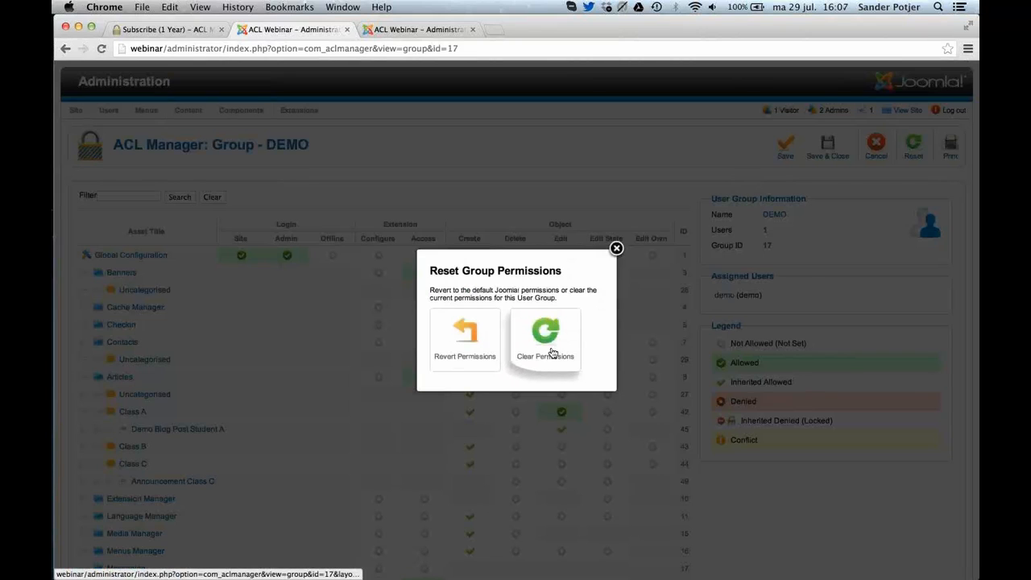
# Allow Create in the Global Configuration row for the DEMO group and deny Create on Banners.
pyautogui.scroll(-3, 553, 352)
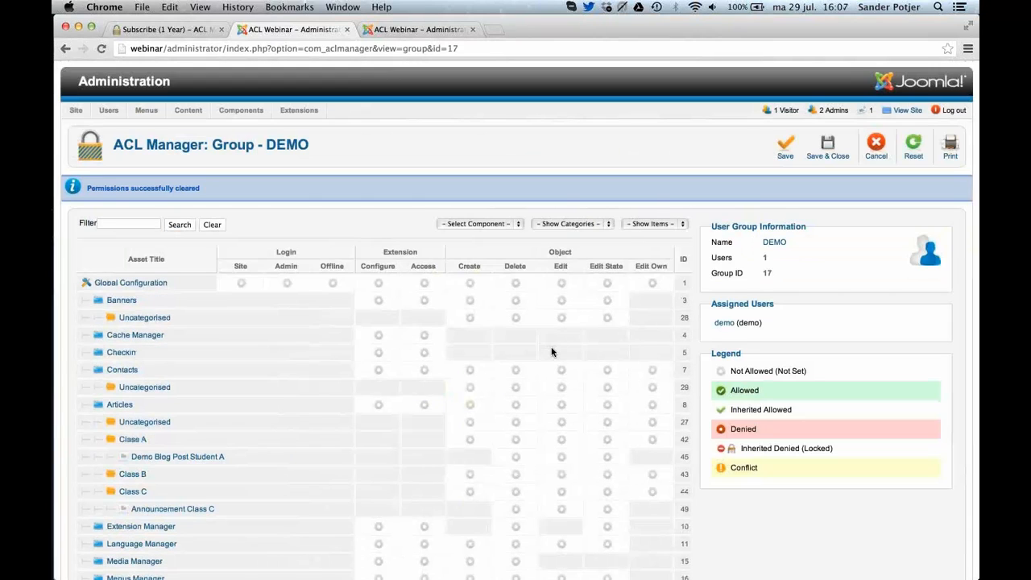
pyautogui.click(467, 283)
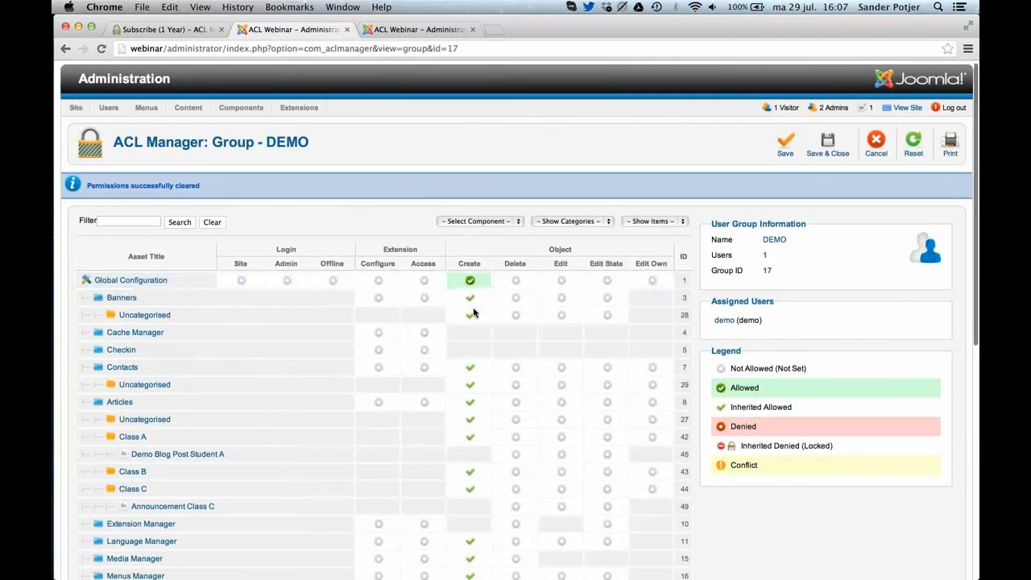
pyautogui.scroll(-1, 473, 318)
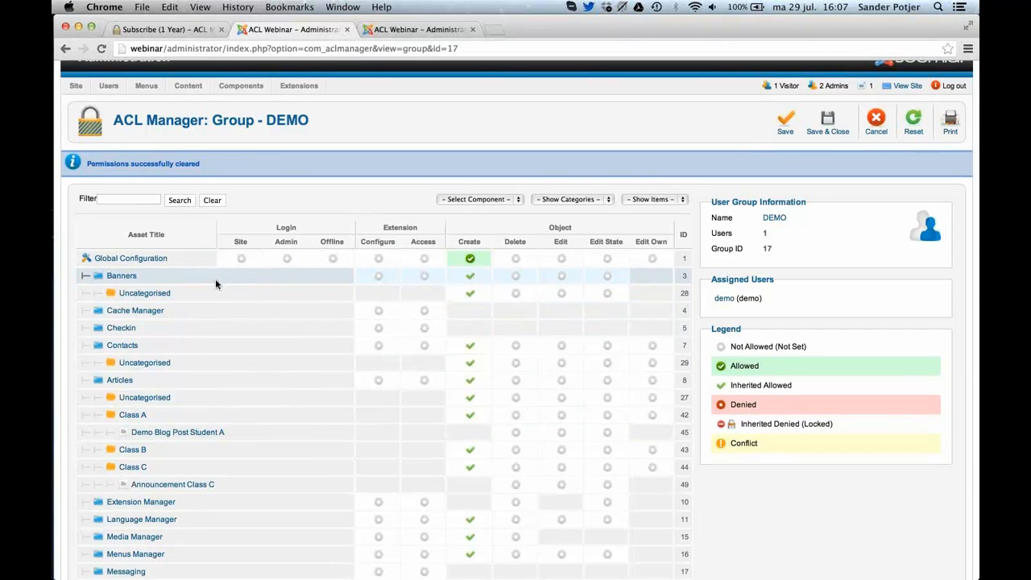
pyautogui.click(469, 282)
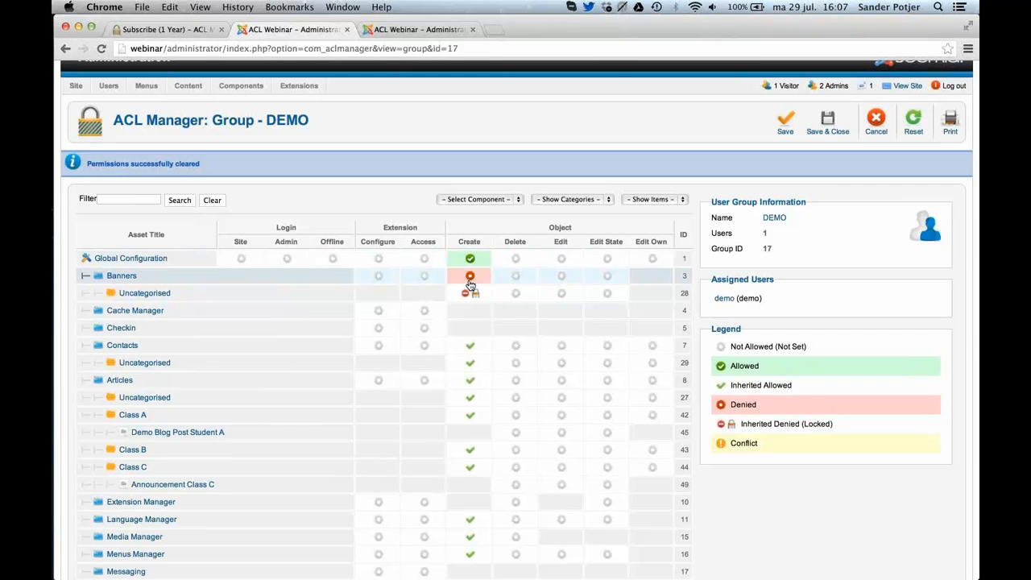
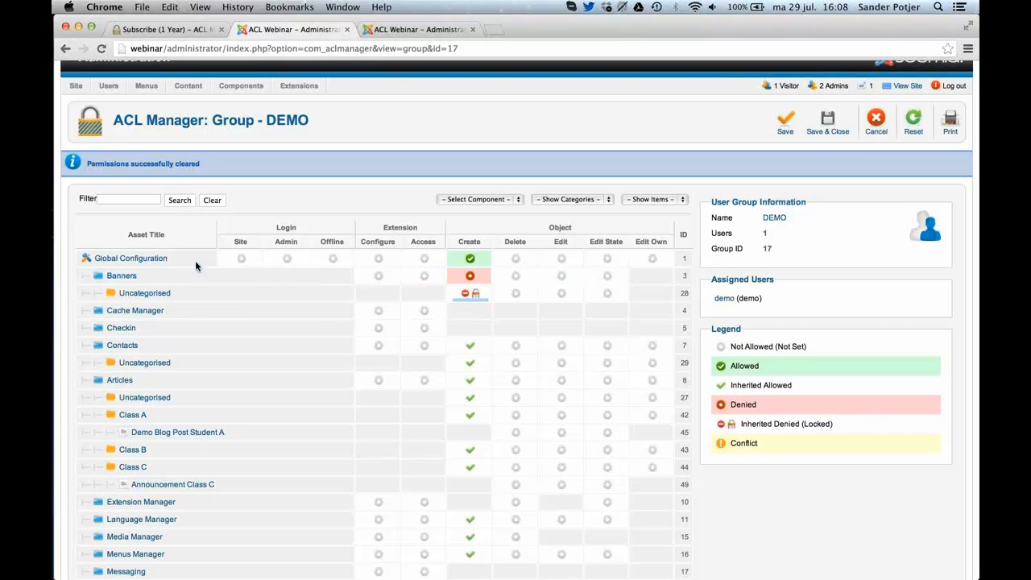
# Leave the DEMO group's permission grid and view the site's Class A page in Safari.
pyautogui.scroll(1, 401, 184)
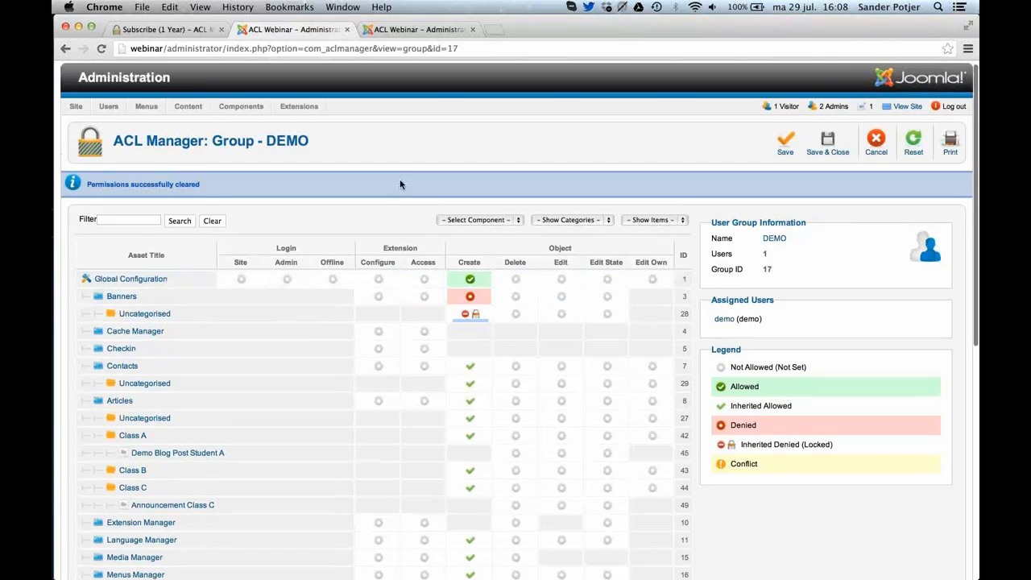
pyautogui.click(787, 142)
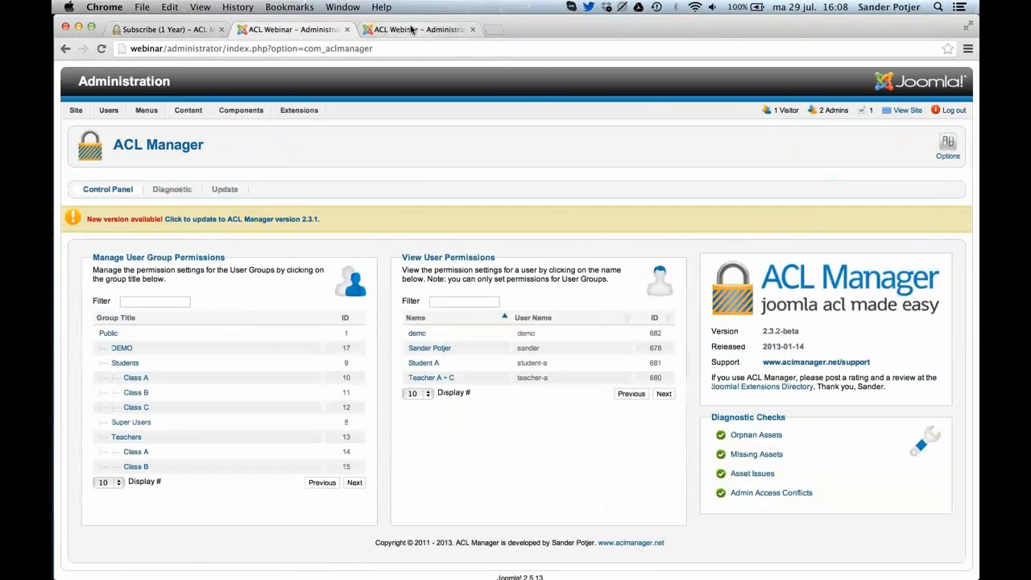
pyautogui.press('super+Tab')
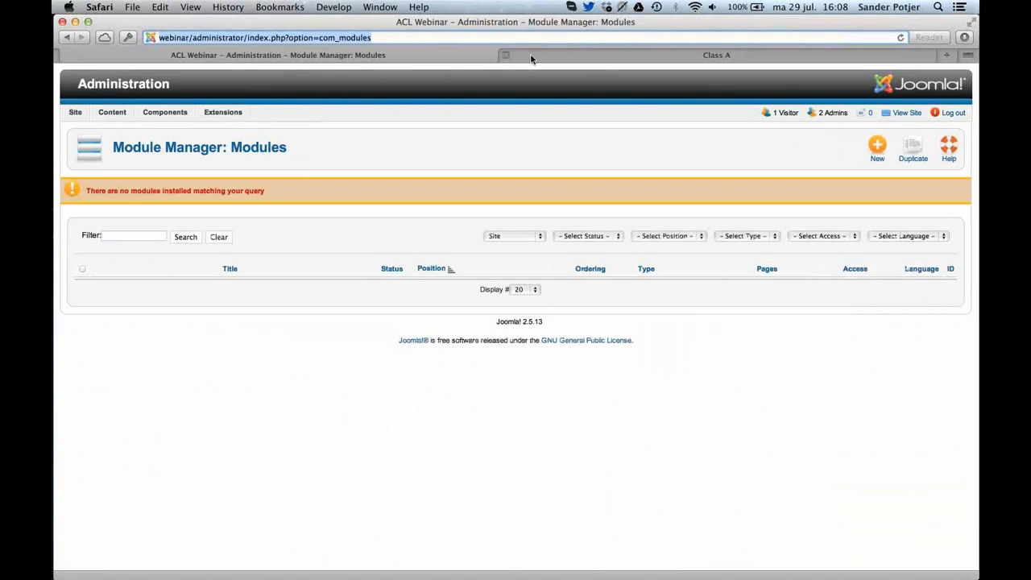
pyautogui.click(533, 54)
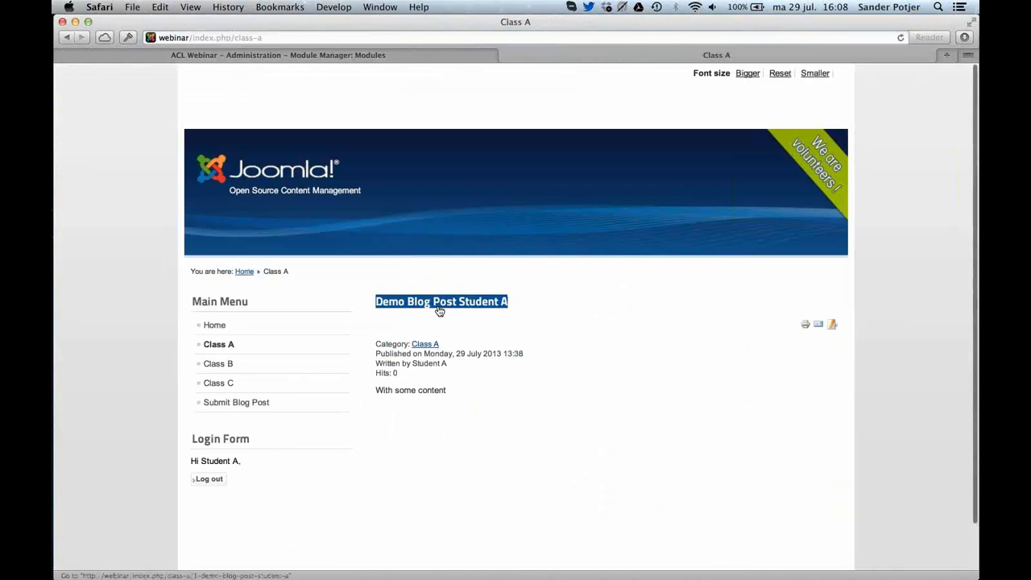
# Return to Chrome and open the article list in the Article Manager.
pyautogui.press('super+Tab')
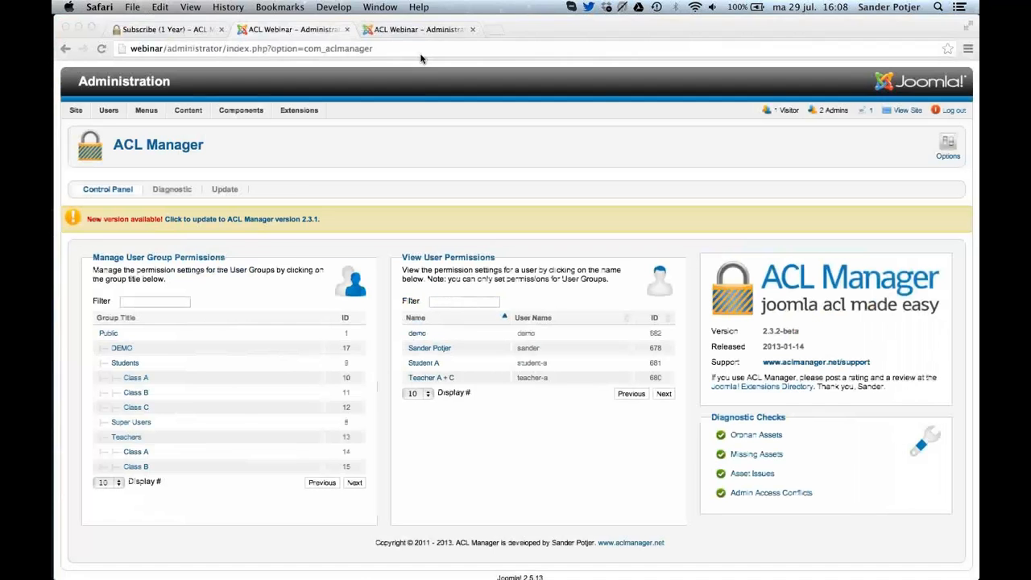
pyautogui.moveTo(187, 109)
pyautogui.click(200, 129)
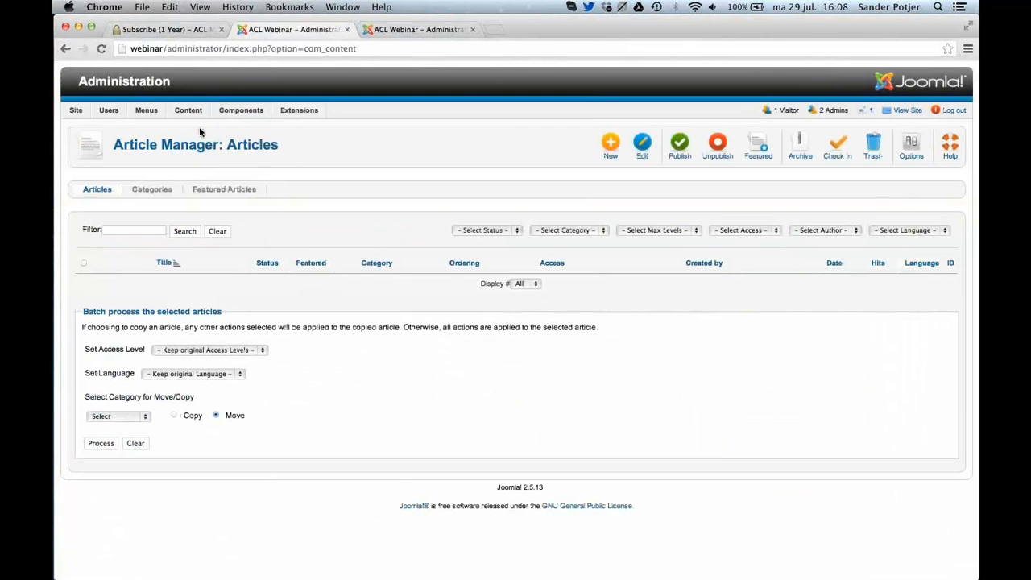
# Upload and install the package com_aclmanager_v2.3.1.zip through the Extension Manager.
pyautogui.moveTo(299, 110)
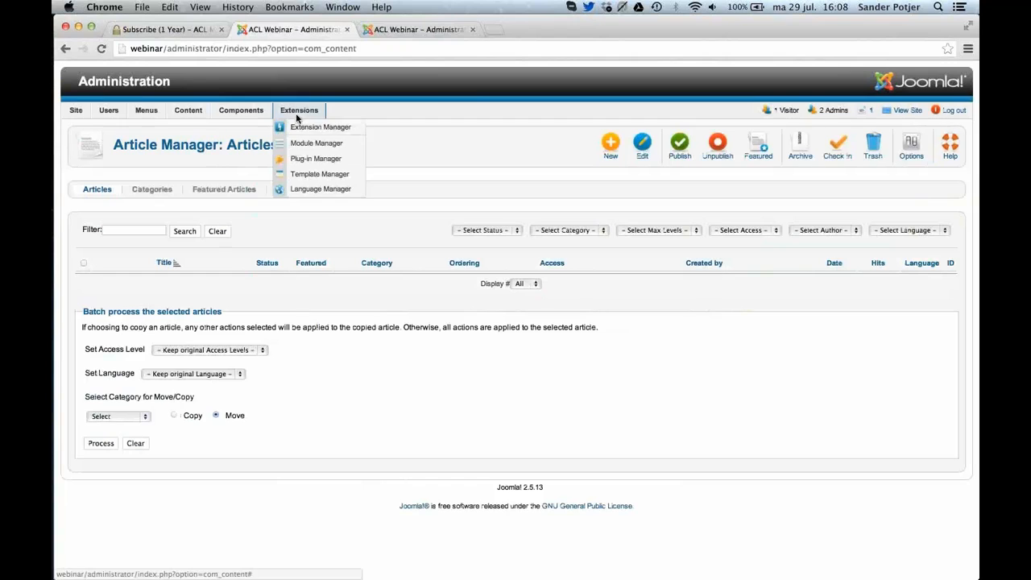
pyautogui.click(312, 126)
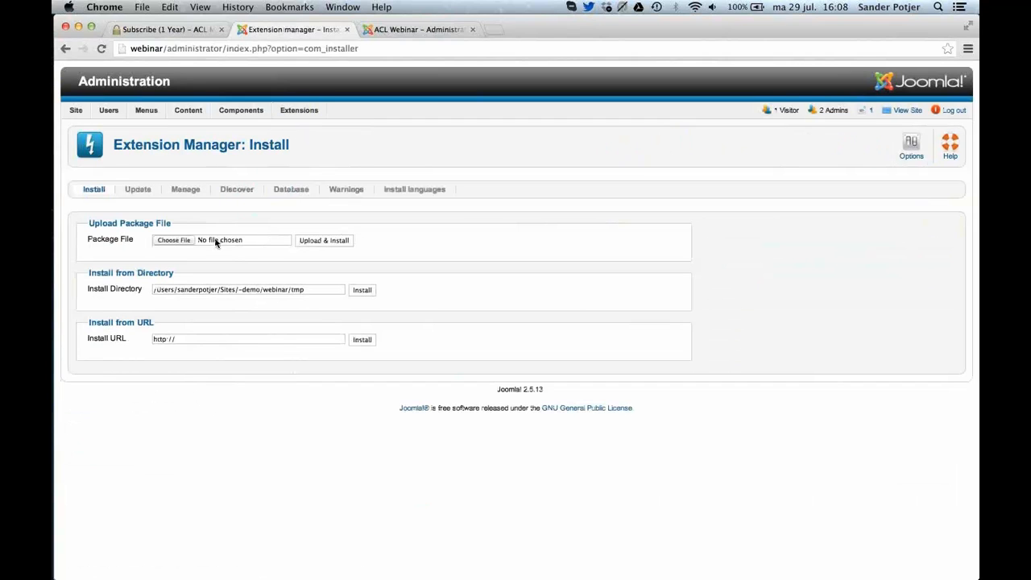
pyautogui.click(178, 240)
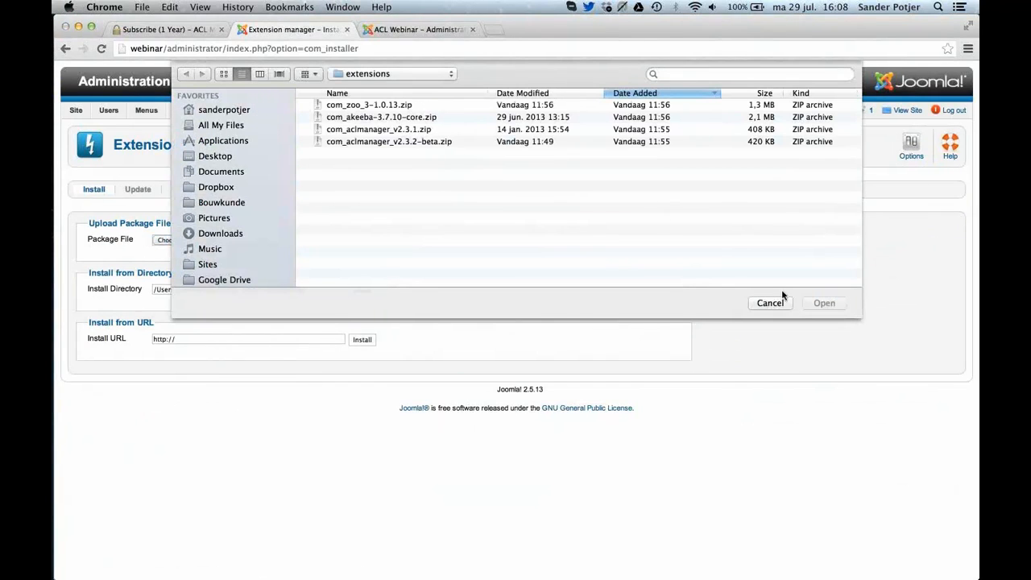
pyautogui.doubleClick(393, 130)
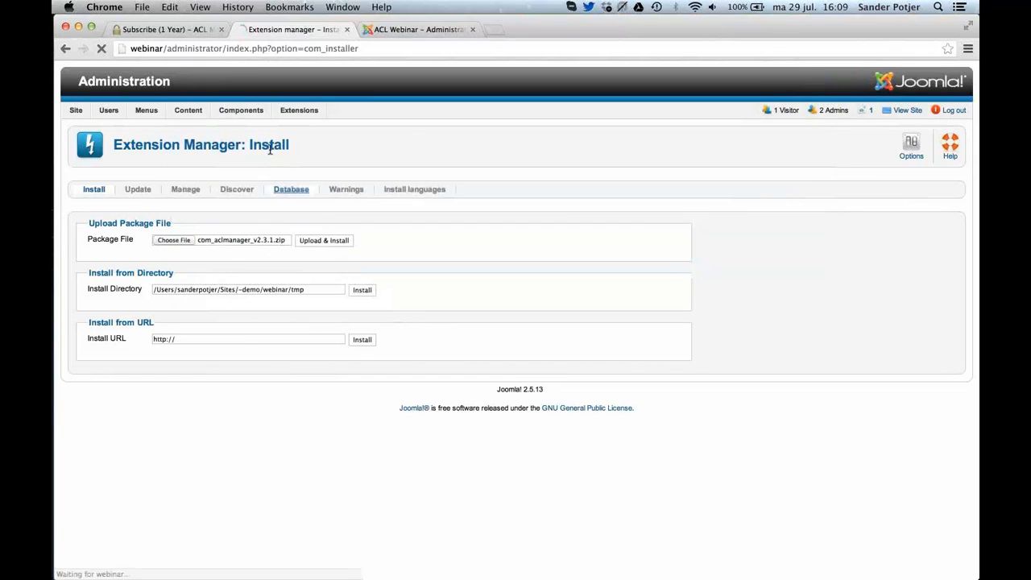
# Add a read-more break and the text "asdasdasdasdasd" after the existing text of the article Demo Blog Post Student A and save it.
pyautogui.moveTo(184, 107)
pyautogui.click(189, 127)
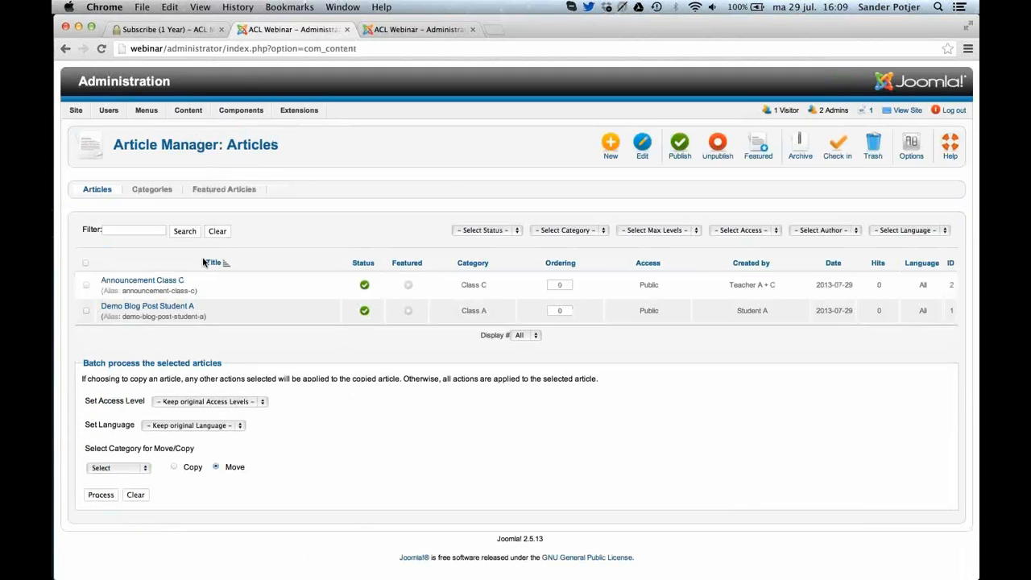
pyautogui.click(158, 308)
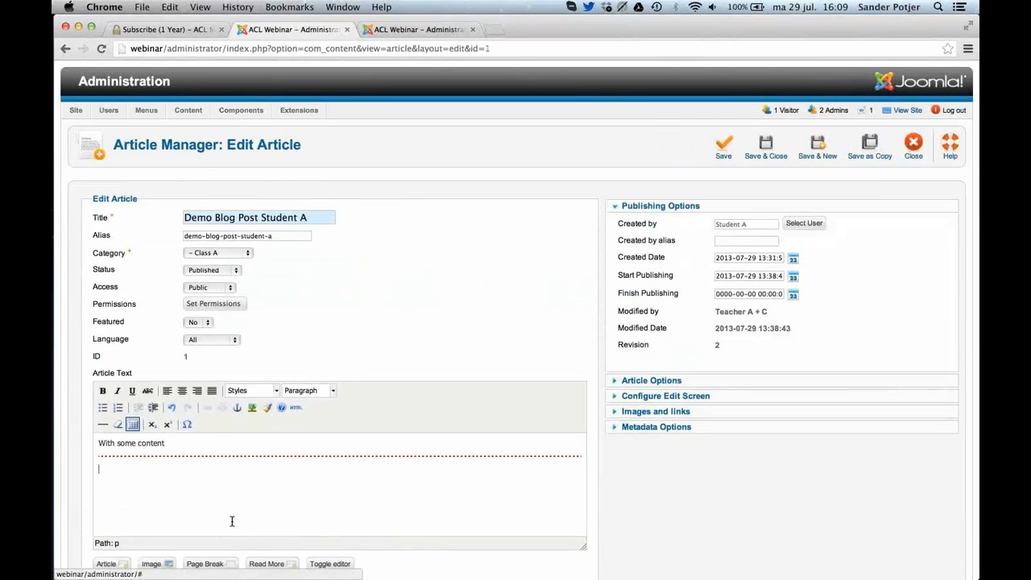
pyautogui.click(232, 521)
pyautogui.write('asdasdasdasd')
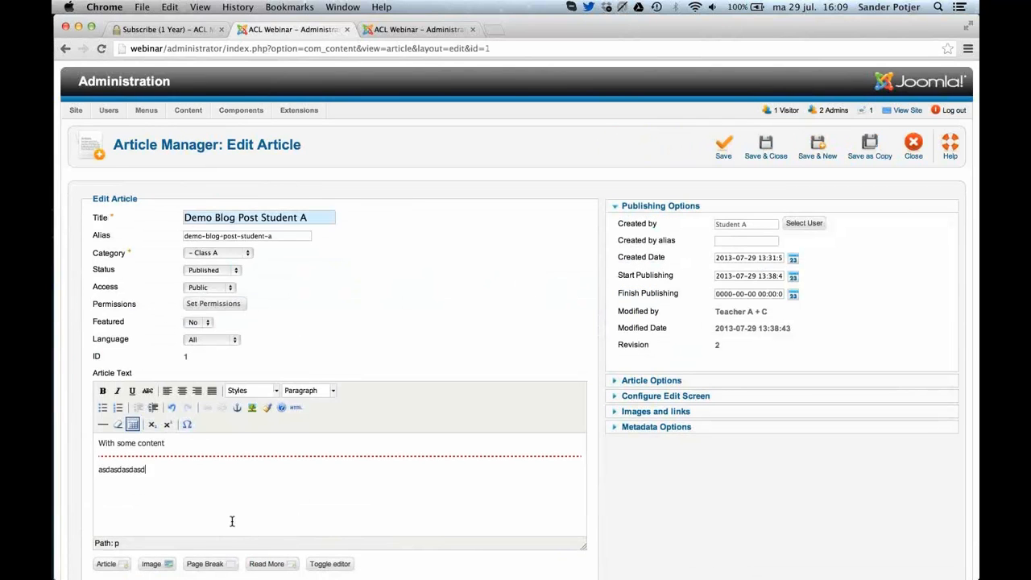
pyautogui.write('asd')
pyautogui.scroll(-2, 554, 536)
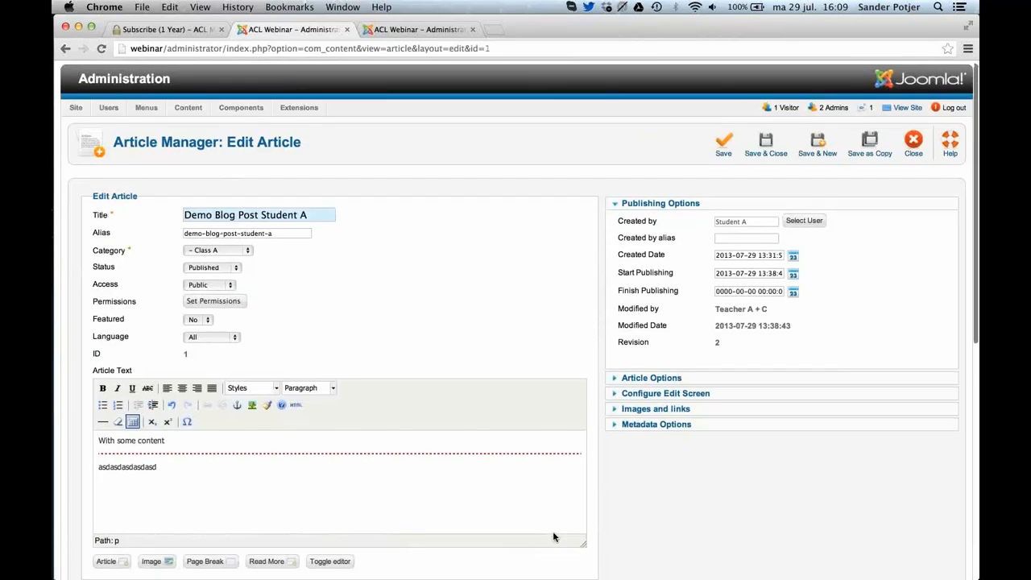
pyautogui.scroll(2, 553, 537)
pyautogui.click(766, 147)
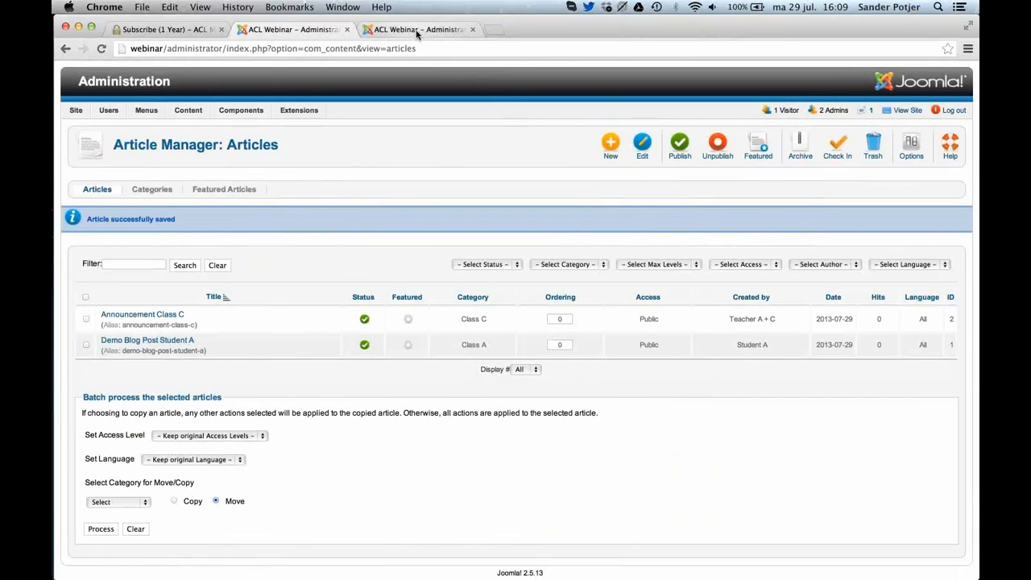
# Reload the Class A page in Safari and open the full Demo Blog Post Student A article through its read-more link.
pyautogui.press('super+Tab')
pyautogui.press('super+r')
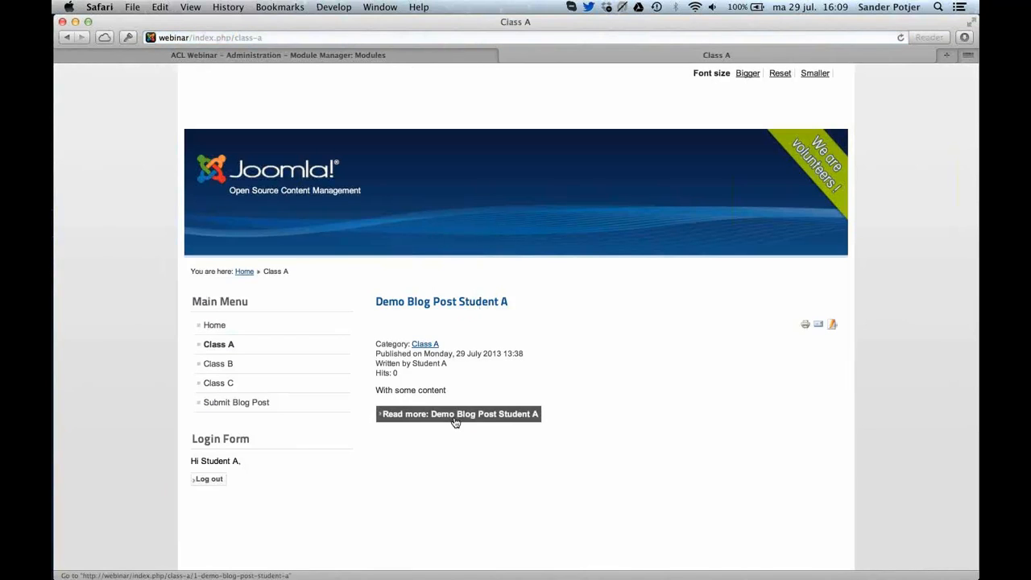
pyautogui.click(455, 415)
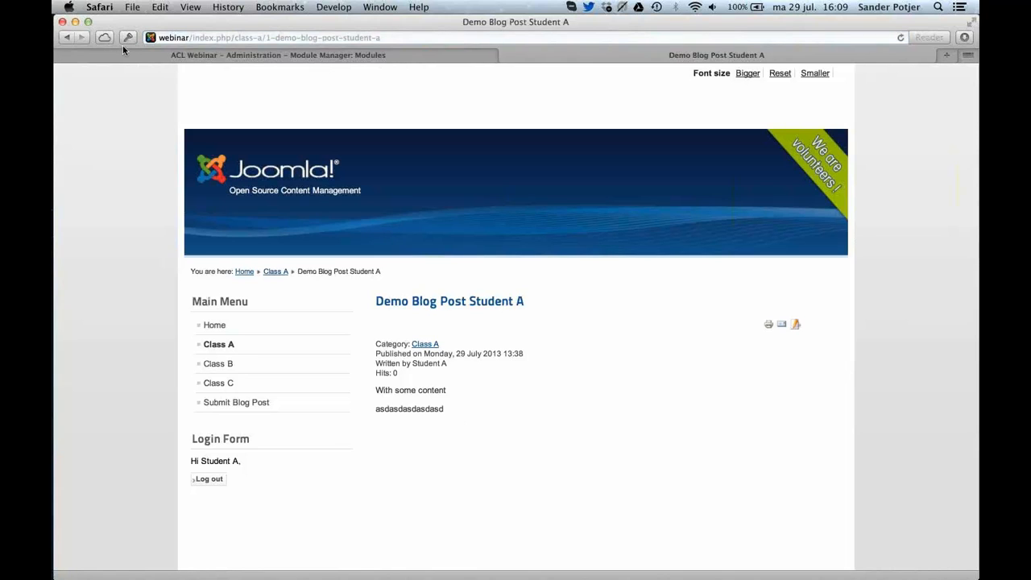
# Return to Chrome, set the access level of Demo Blog Post Student A to Registered and save and close the article.
pyautogui.press('super+Tab')
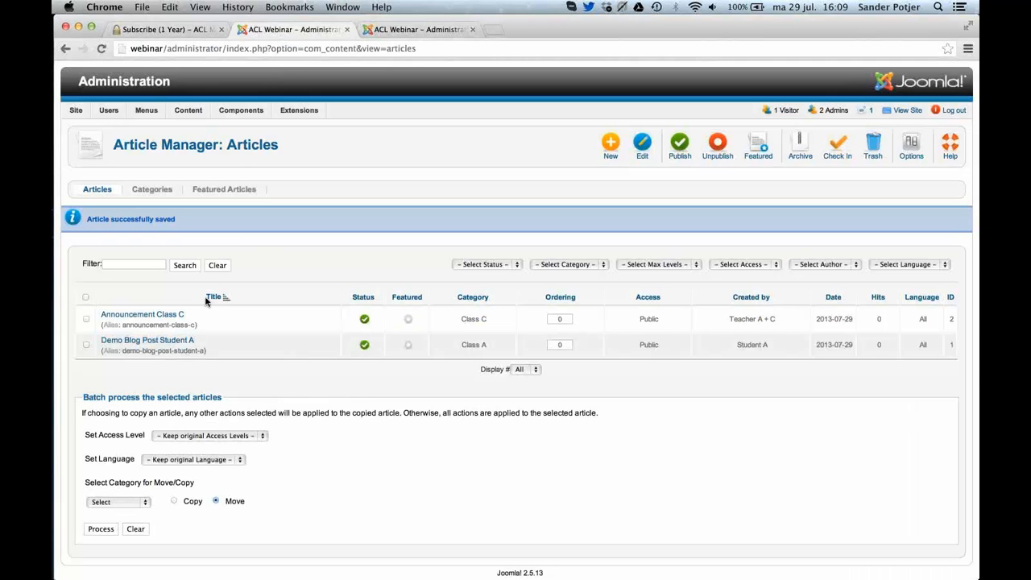
pyautogui.click(159, 346)
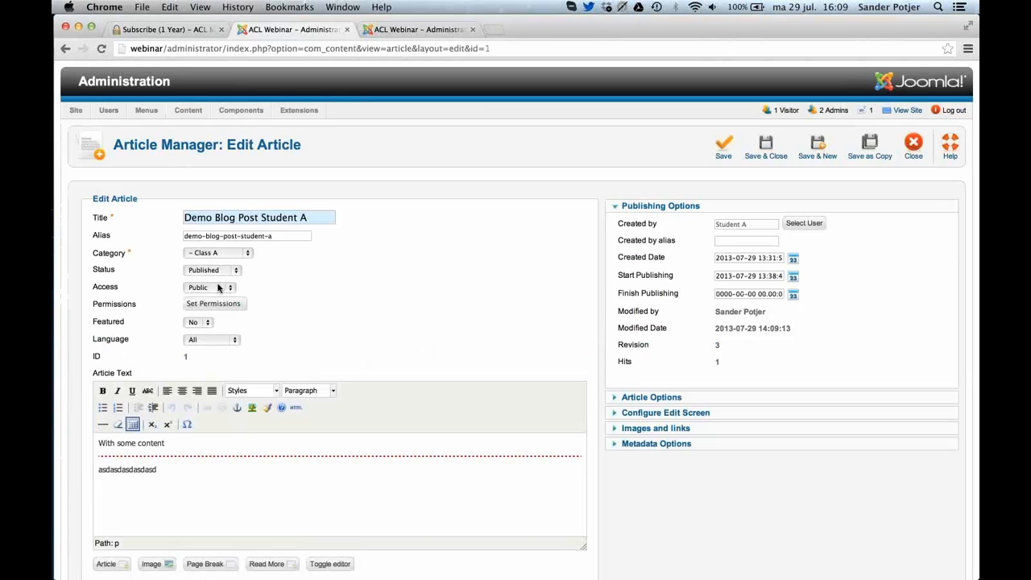
pyautogui.click(214, 288)
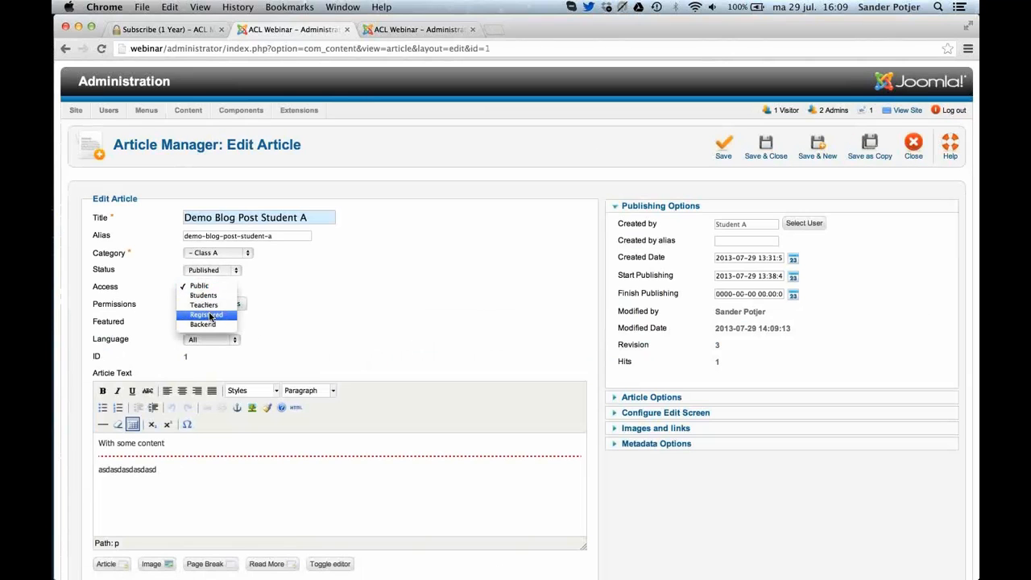
pyautogui.click(210, 316)
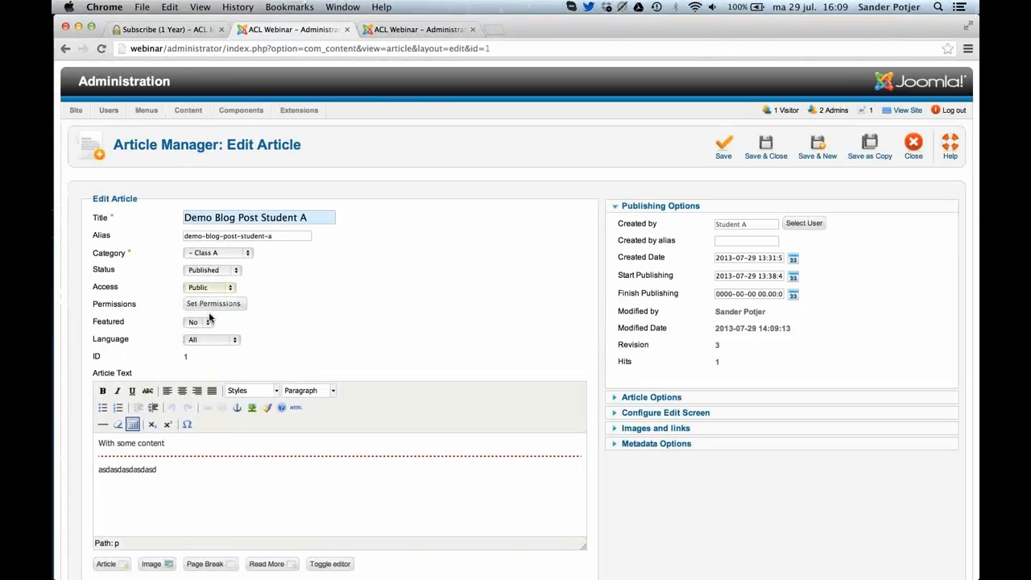
pyautogui.click(774, 163)
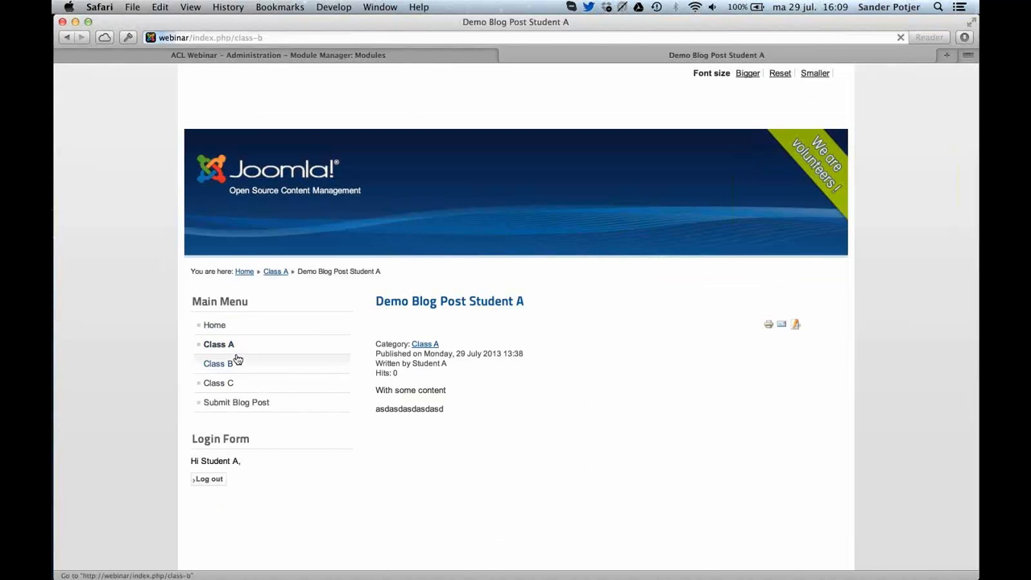
pyautogui.click(229, 363)
pyautogui.click(222, 346)
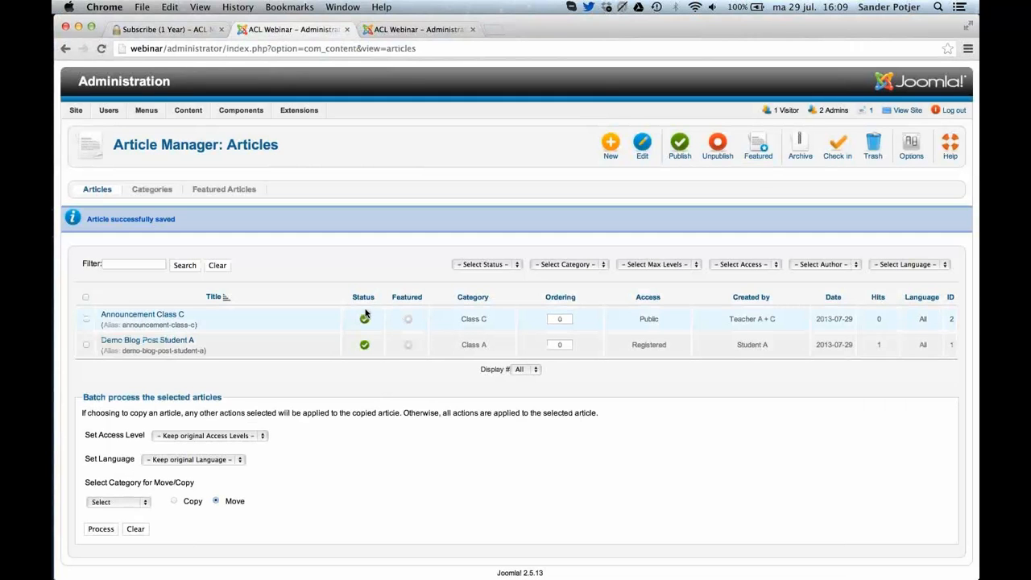
# Set Show Unauthorised Links to Yes in the Article Manager's article options and save and close them.
pyautogui.click(918, 152)
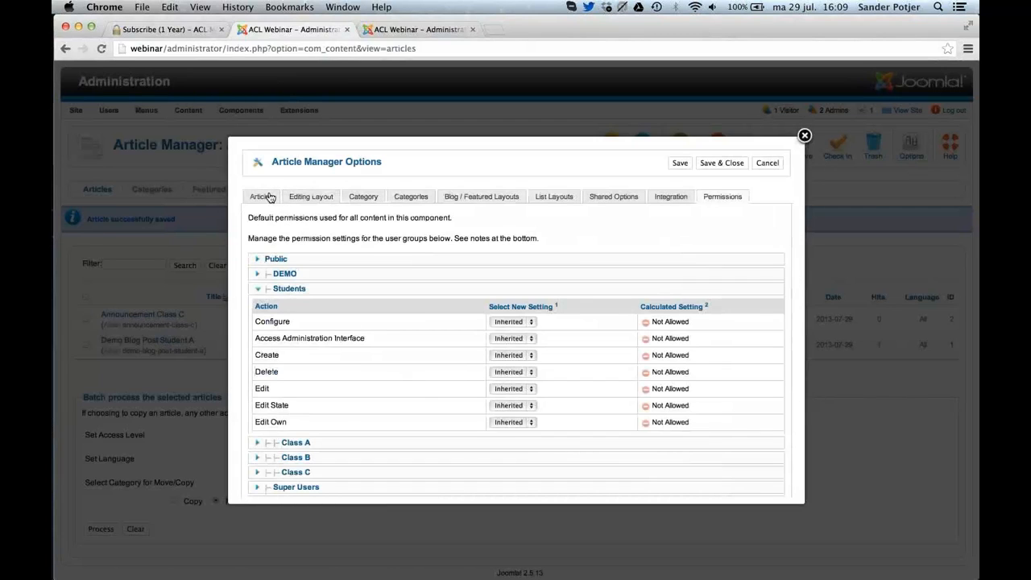
pyautogui.click(271, 200)
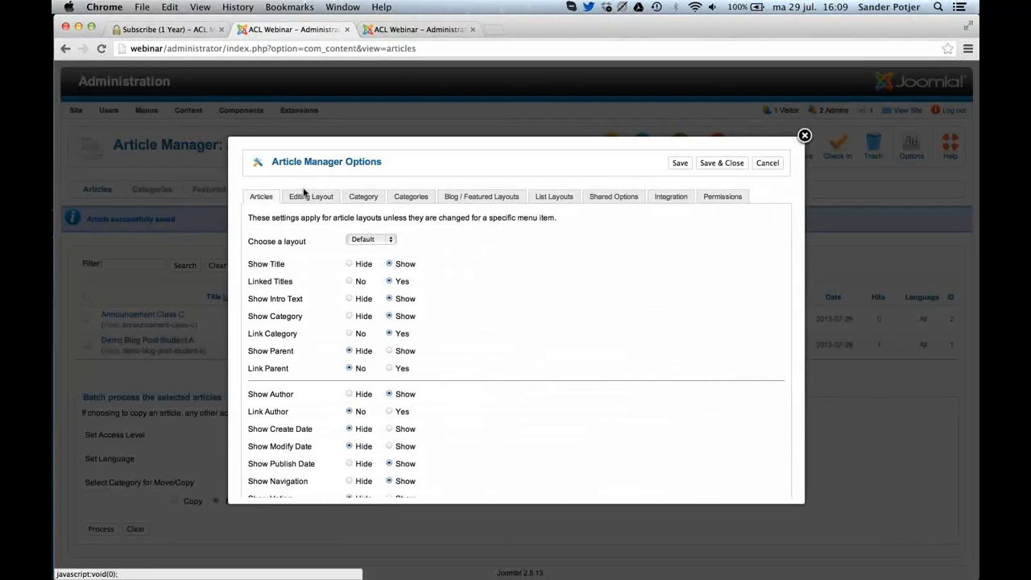
pyautogui.scroll(-5, 432, 317)
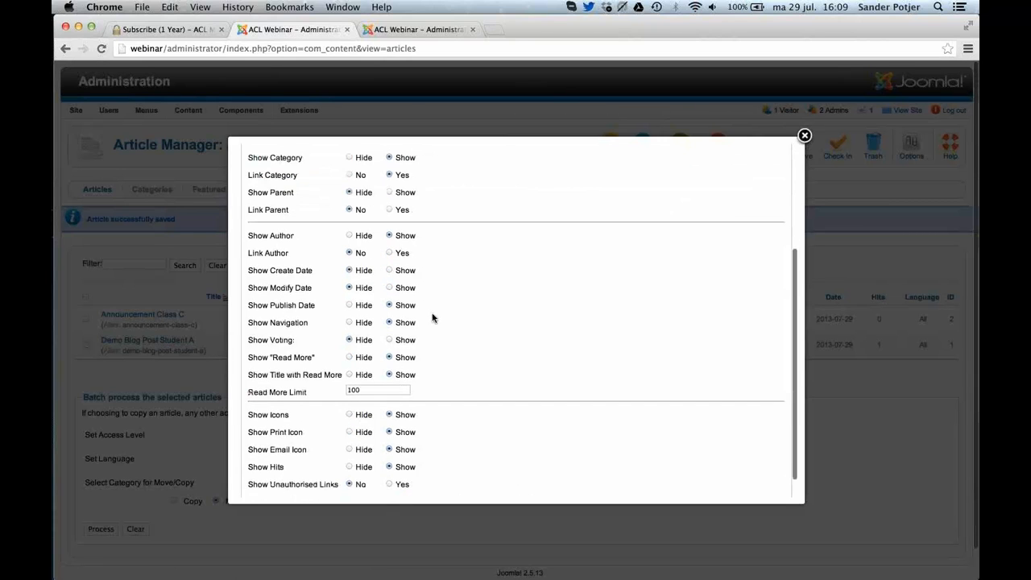
pyautogui.scroll(-2, 431, 318)
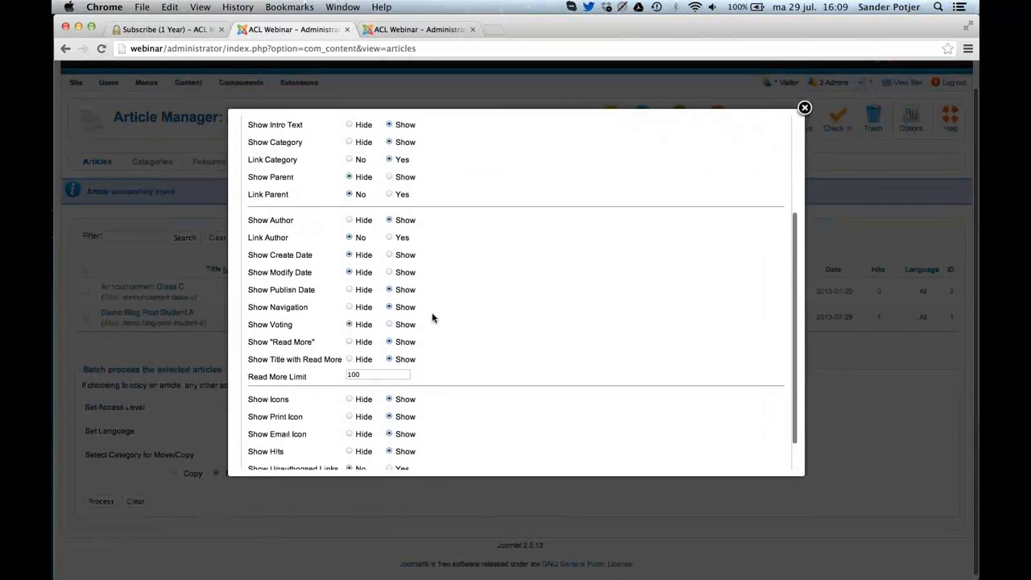
pyautogui.moveTo(276, 435)
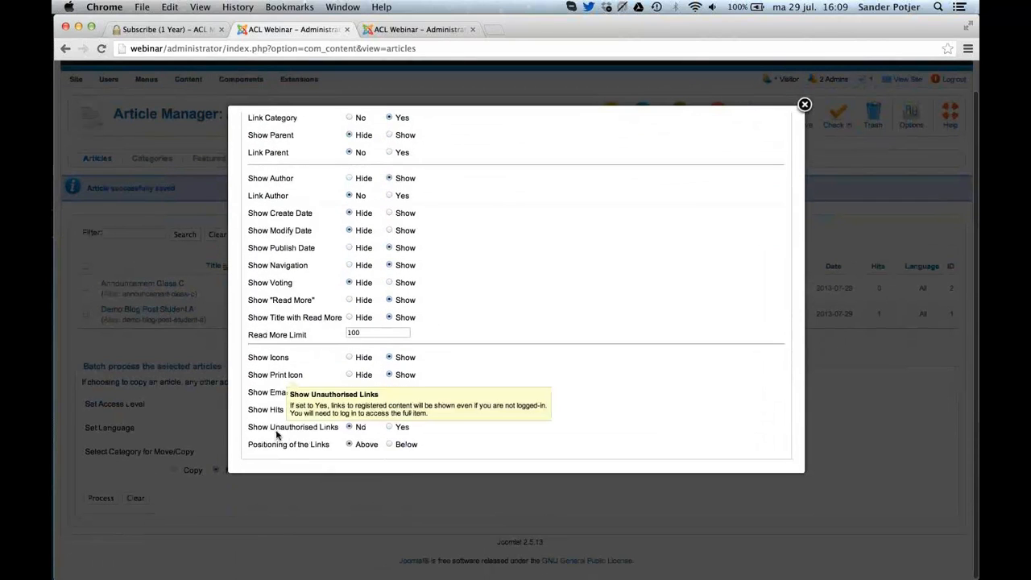
pyautogui.click(390, 427)
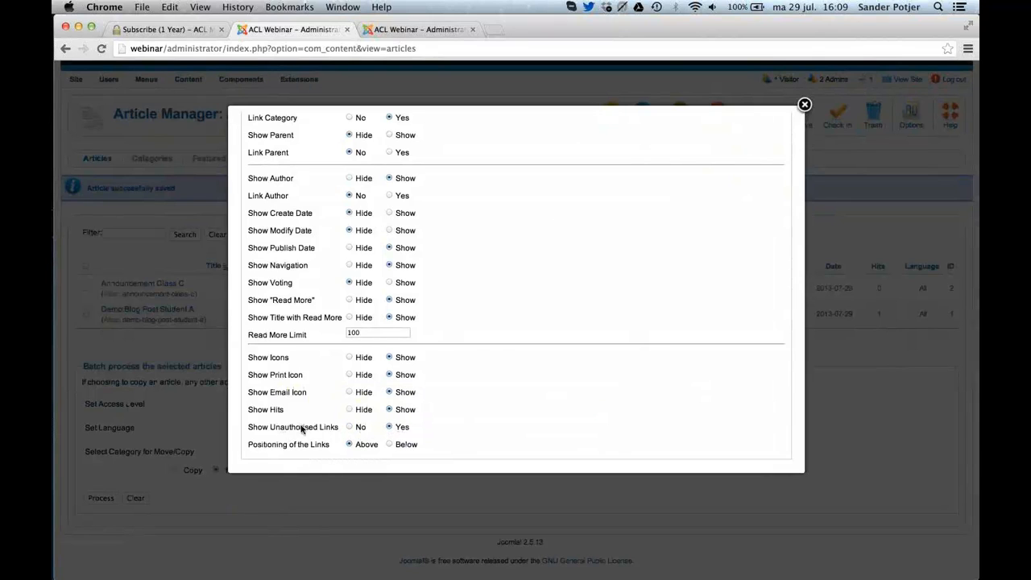
pyautogui.scroll(5, 636, 411)
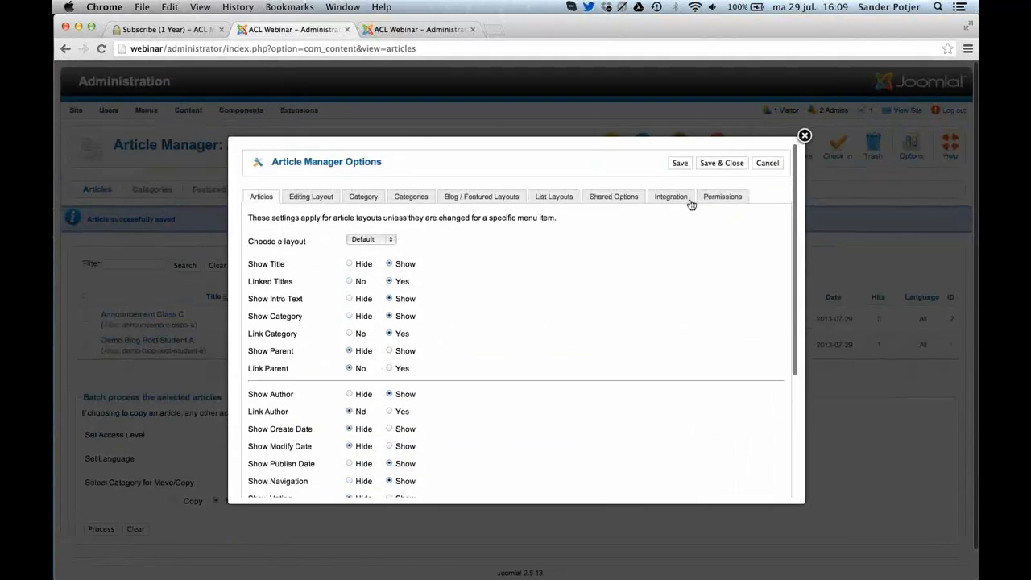
pyautogui.click(722, 163)
# Log out of the site from the Class A page in Safari, follow the article's "Register to read more" link and go back.
pyautogui.press('super+Tab')
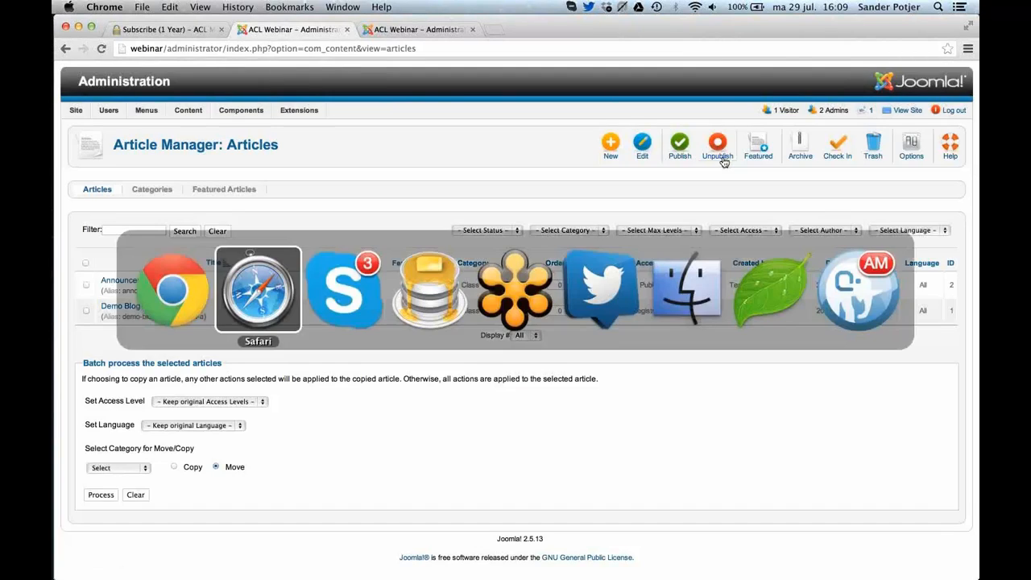
pyautogui.press('super+r')
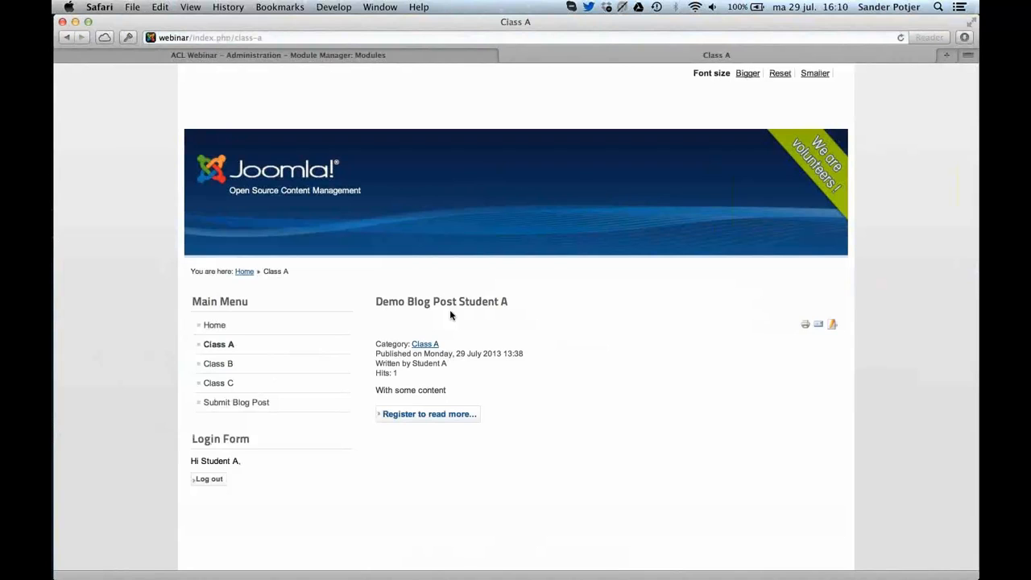
pyautogui.click(208, 478)
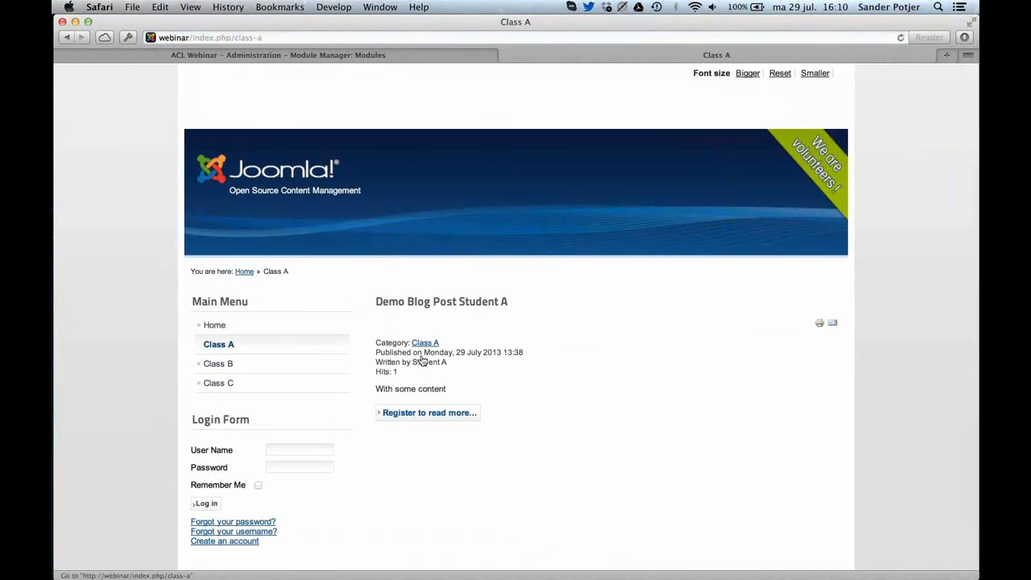
pyautogui.click(431, 413)
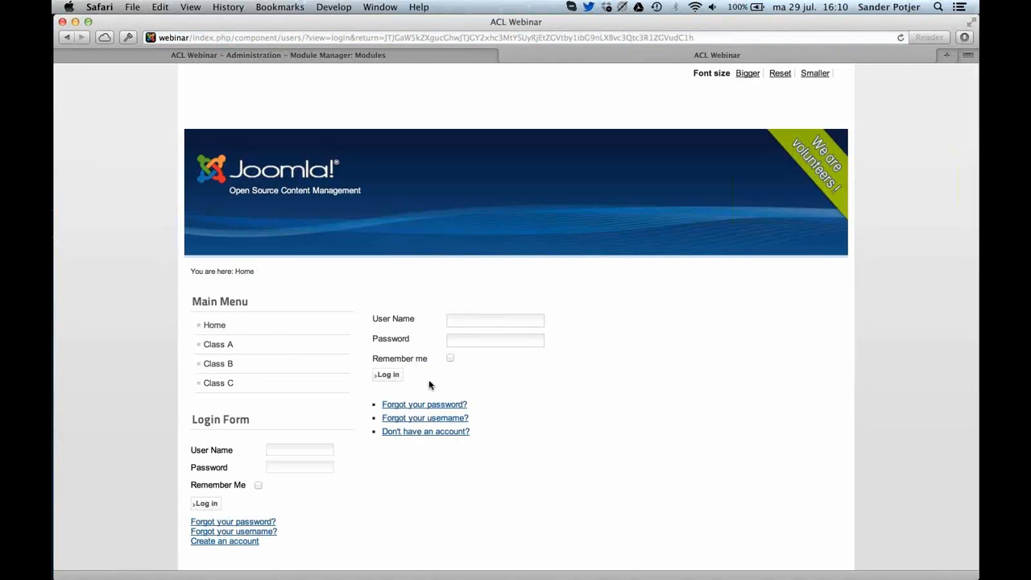
pyautogui.click(68, 38)
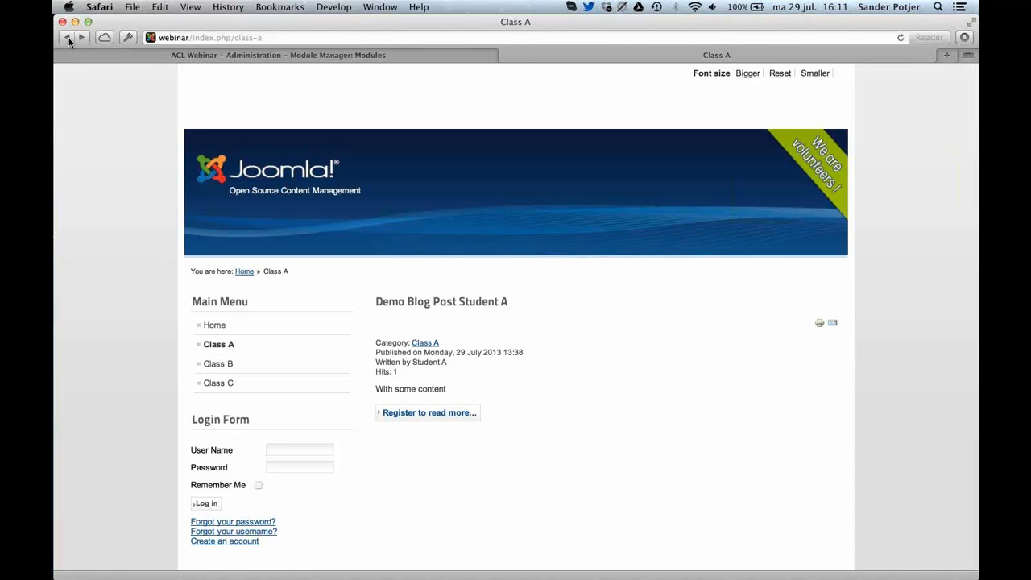
# Switch to Chrome and open the User Manager's list of users in the Joomla administration.
pyautogui.press('super+Tab')
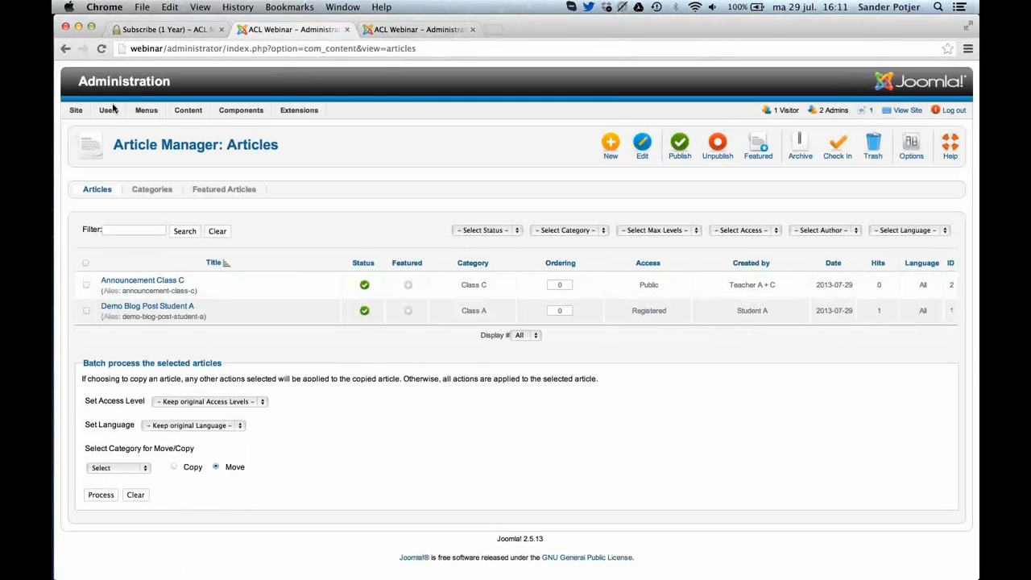
pyautogui.moveTo(108, 110)
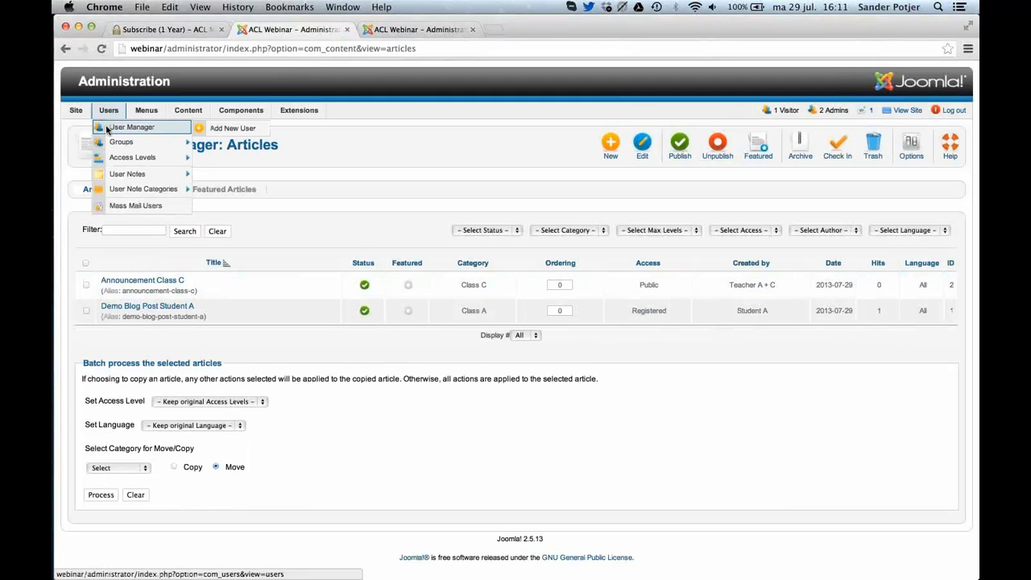
pyautogui.click(107, 127)
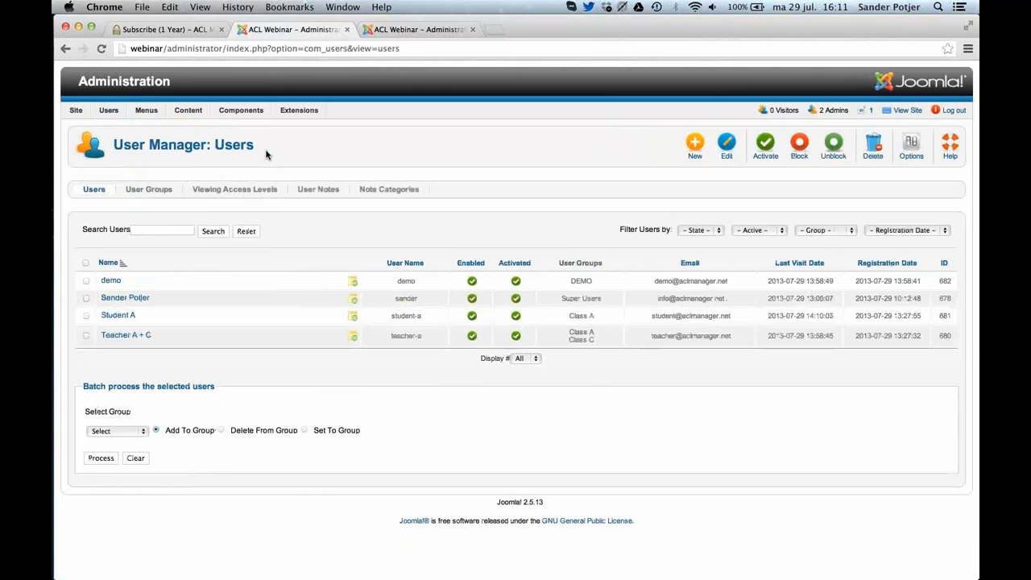
# Switch to Safari and search the web in a new tab for "batch import users joomla".
pyautogui.press('super+Tab')
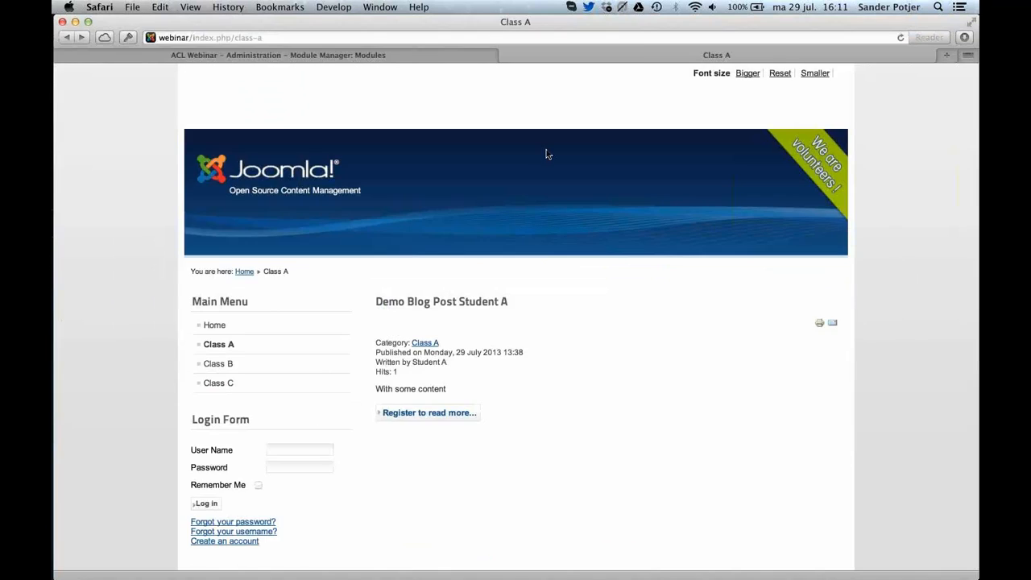
pyautogui.press('super+t')
pyautogui.write('bat')
pyautogui.press('BackSpace')
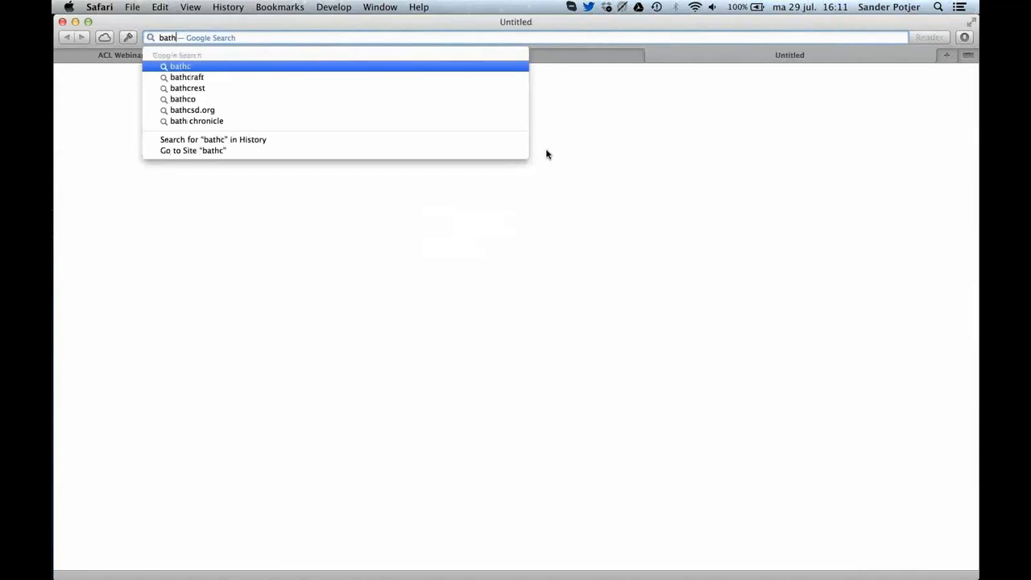
pyautogui.write('ch import u')
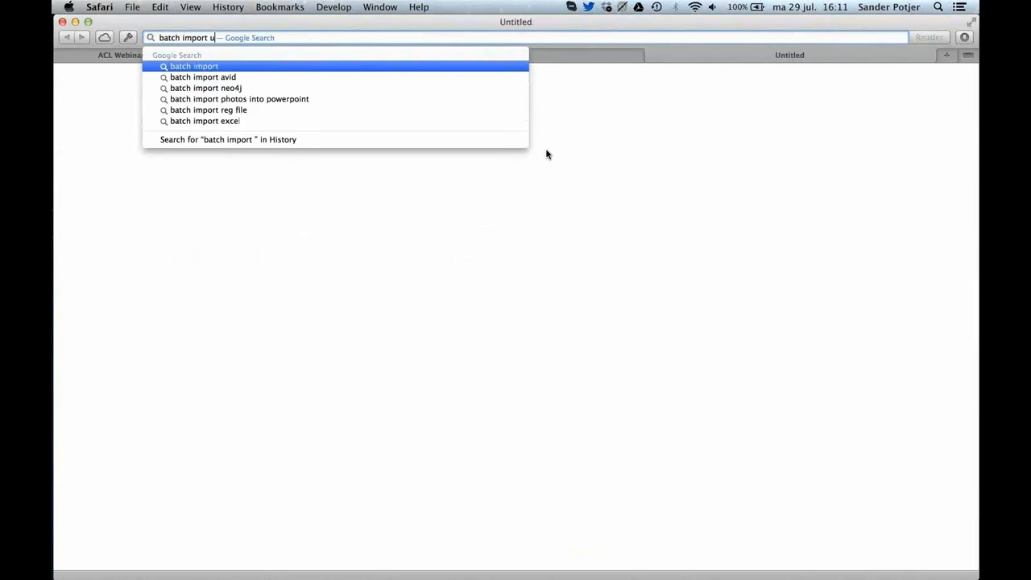
pyautogui.write('sers joomla')
pyautogui.press('Return')
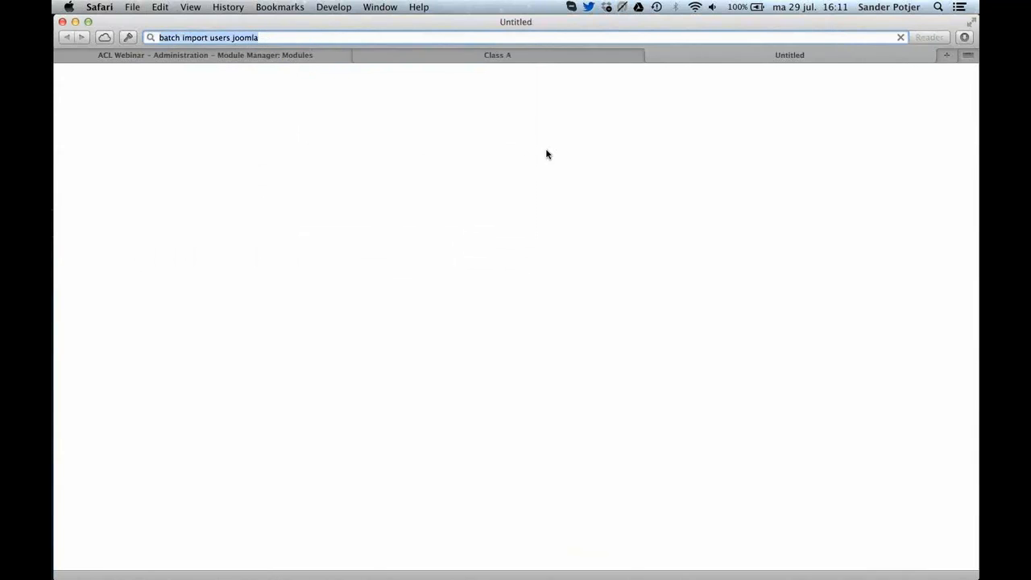
# Open the Joomla Extensions Directory's Users Import & Export category from the results and review the listed extensions.
pyautogui.click(333, 191)
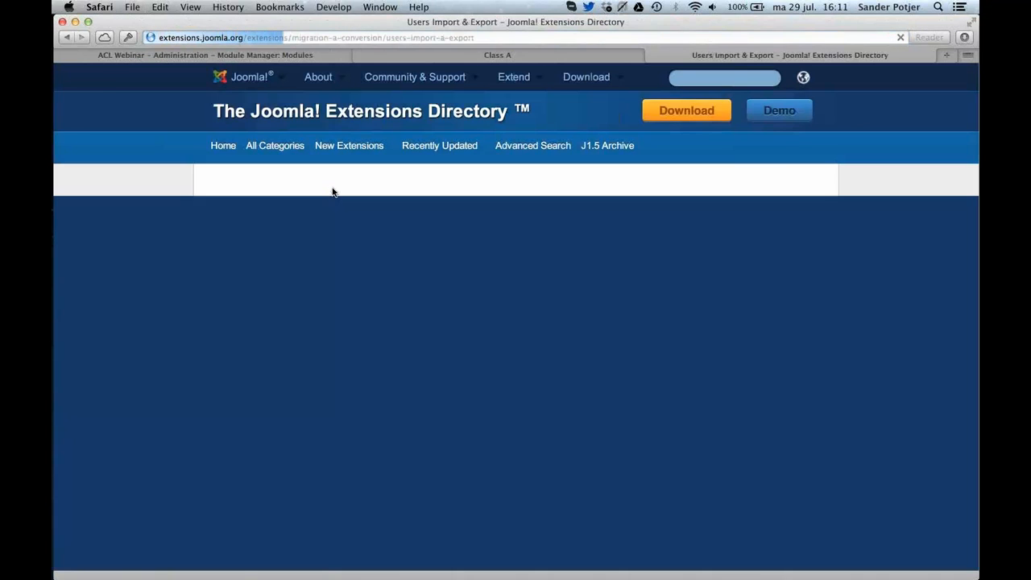
pyautogui.scroll(-5, 419, 266)
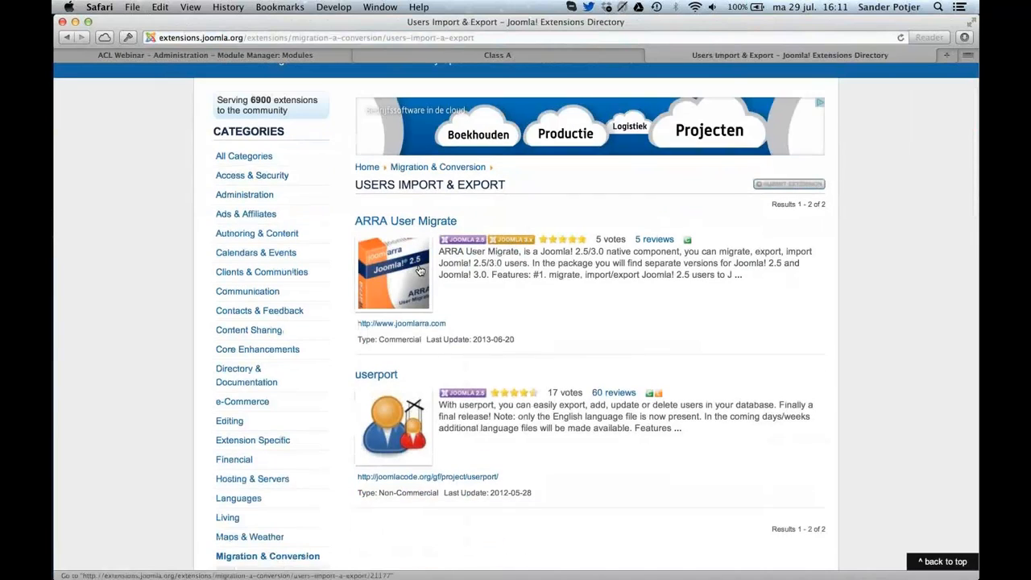
pyautogui.scroll(1, 419, 270)
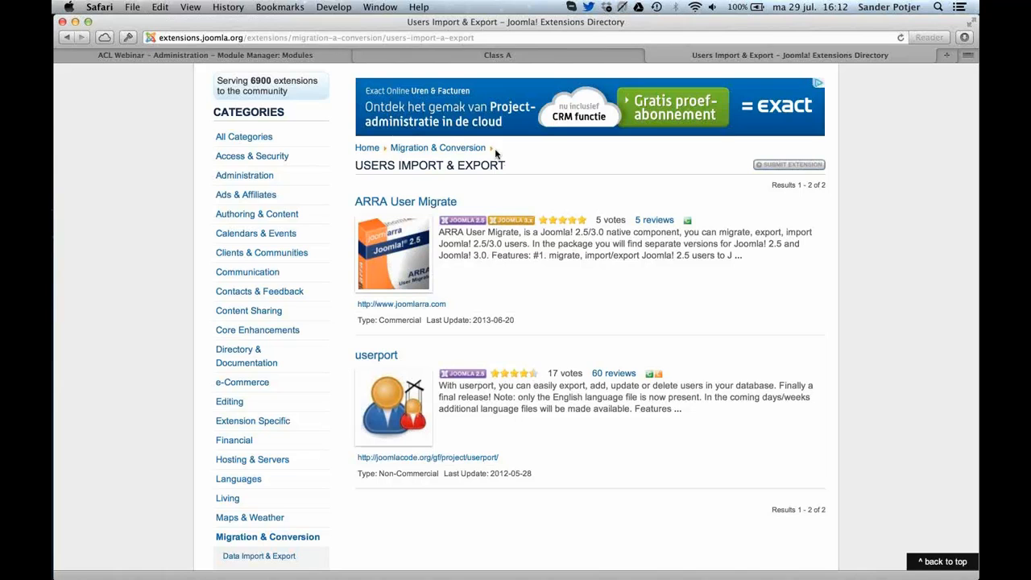
# Switch to Chrome's ACL Manager subscription page and enter WEBINAR as the coupon code in the 1-year subscription form.
pyautogui.press('super+Tab')
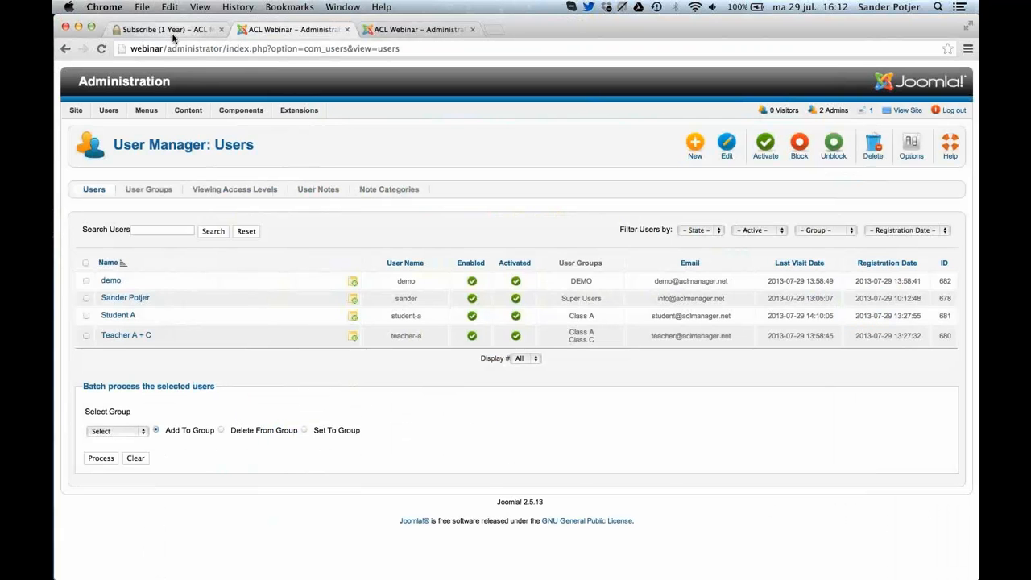
pyautogui.click(169, 30)
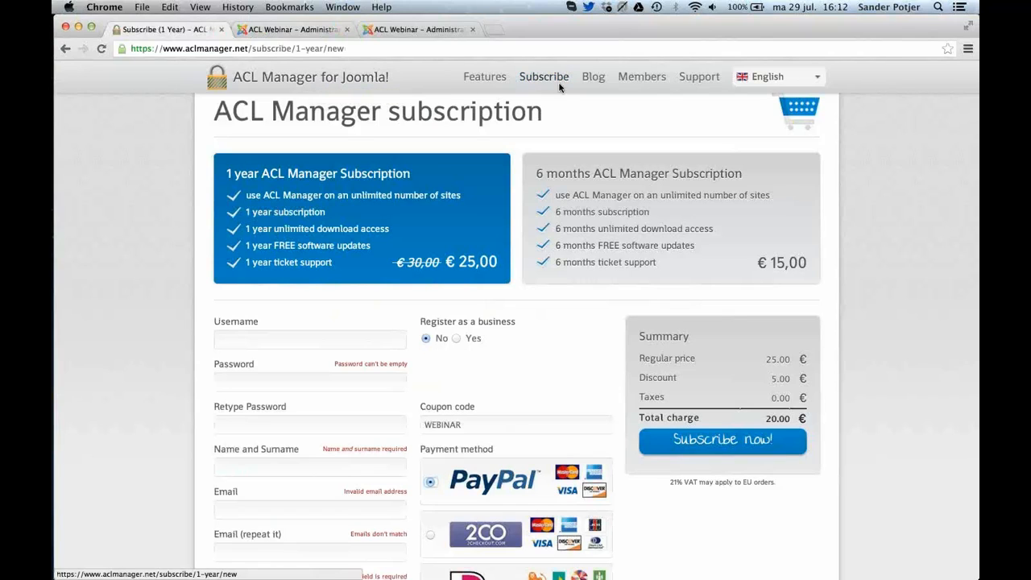
pyautogui.doubleClick(493, 428)
pyautogui.write('WEBINAR')
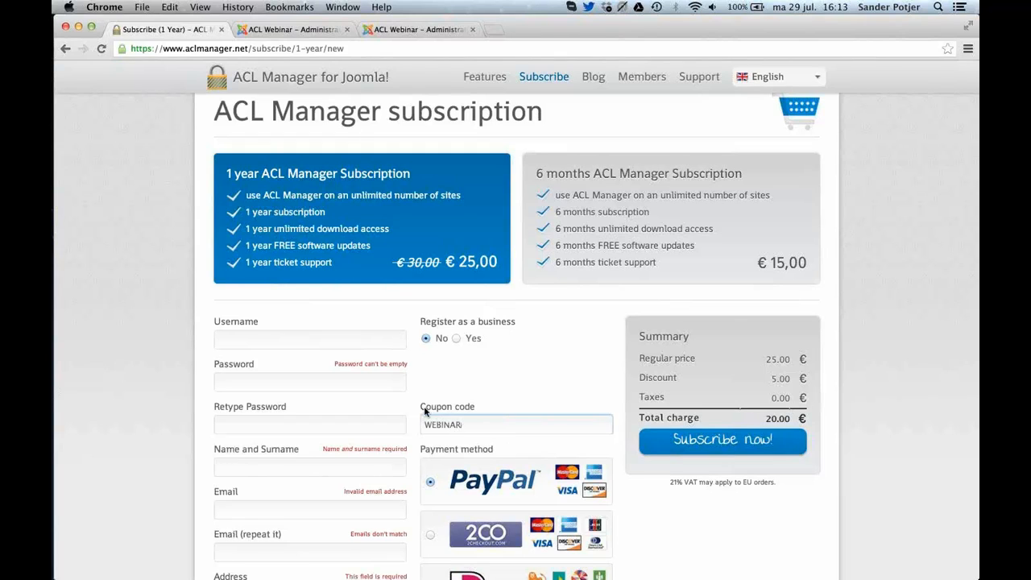
pyautogui.press('super+shift+4')
pyautogui.press('Escape')
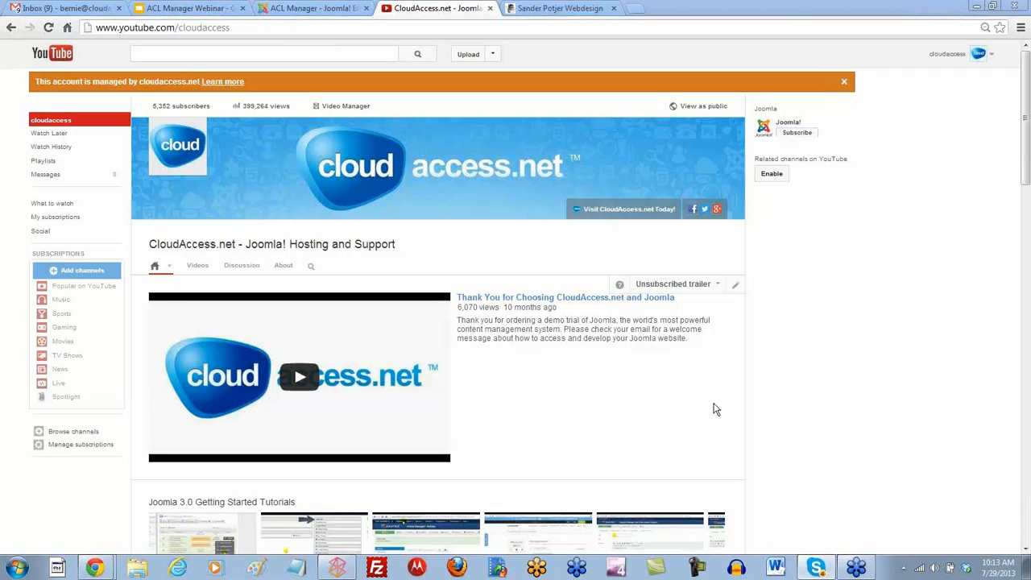
# Browse the CloudAccess.net YouTube channel and open the playlist "Special Joomla Webinars - Extensions, Upgrades & Development".
pyautogui.scroll(-3, 767, 419)
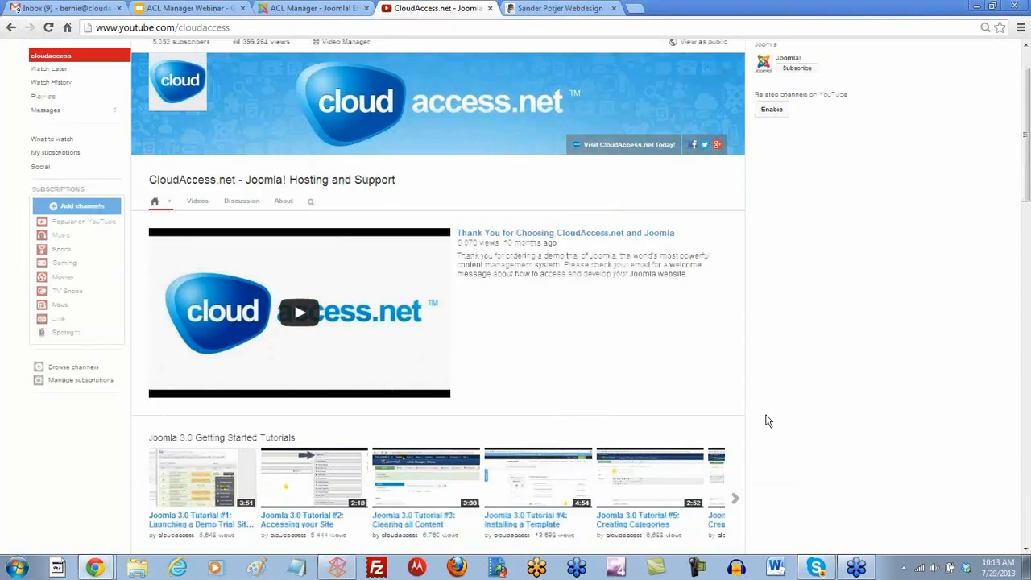
pyautogui.scroll(-2, 766, 421)
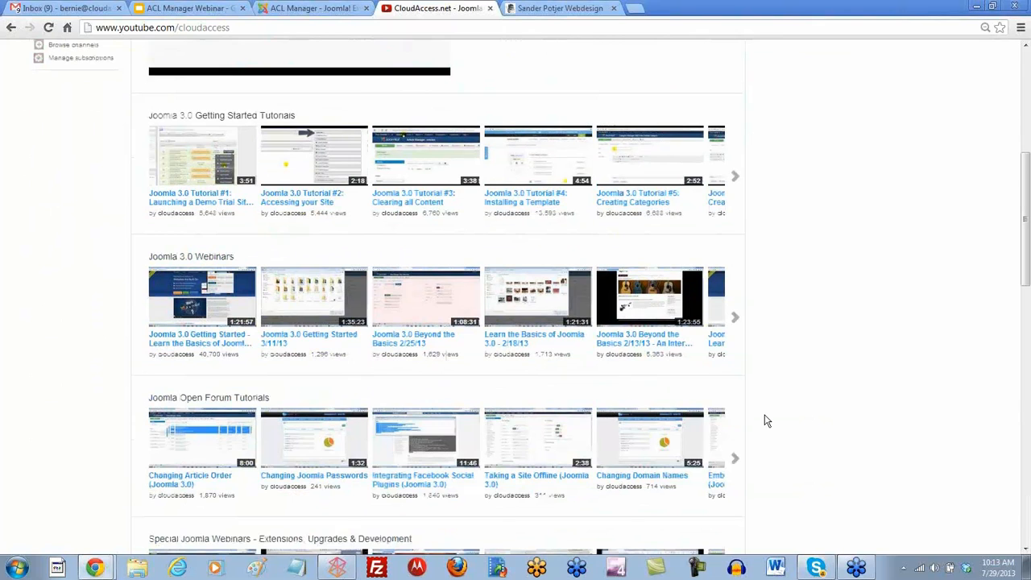
pyautogui.scroll(-5, 767, 421)
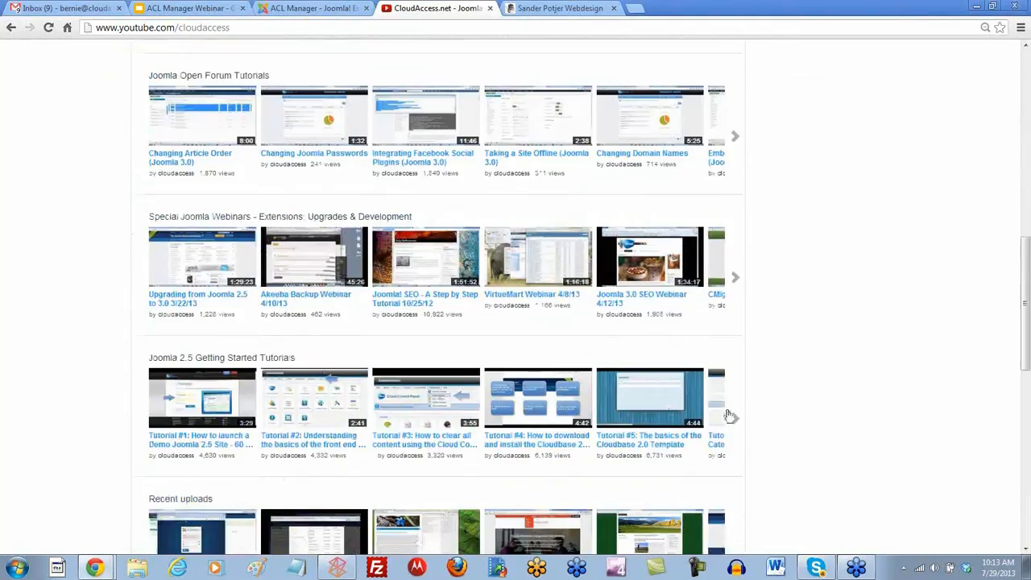
pyautogui.click(283, 219)
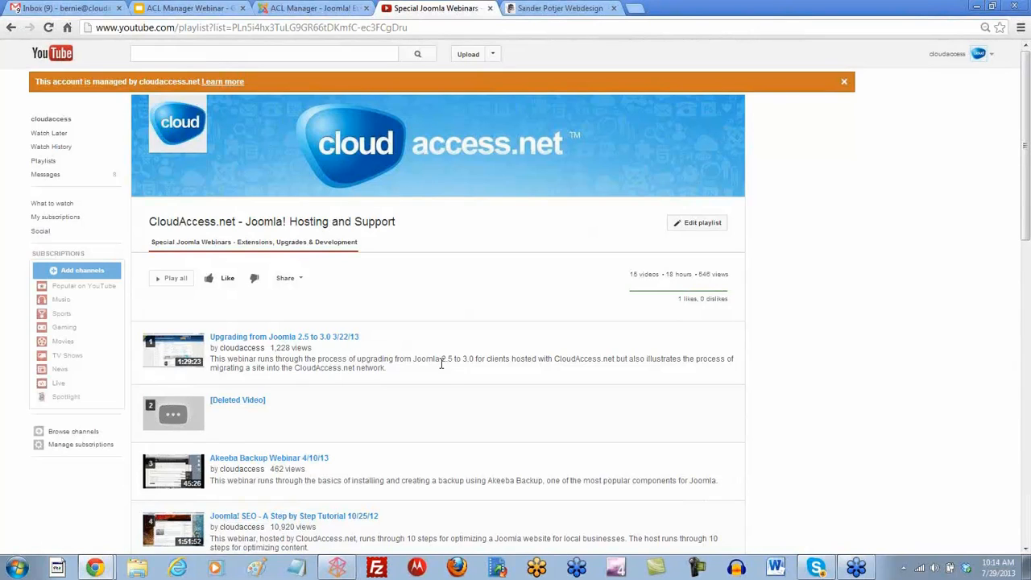
# Show the presenter's web design site, the ACL Manager Webinar slides and the ACL Manager listing in the Joomla Extensions Directory.
pyautogui.click(559, 8)
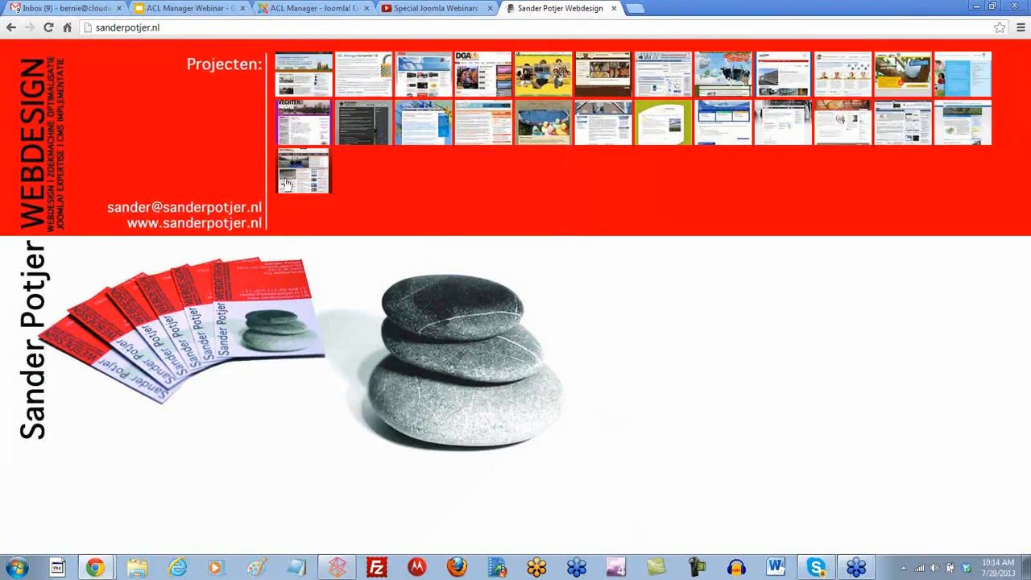
pyautogui.click(187, 10)
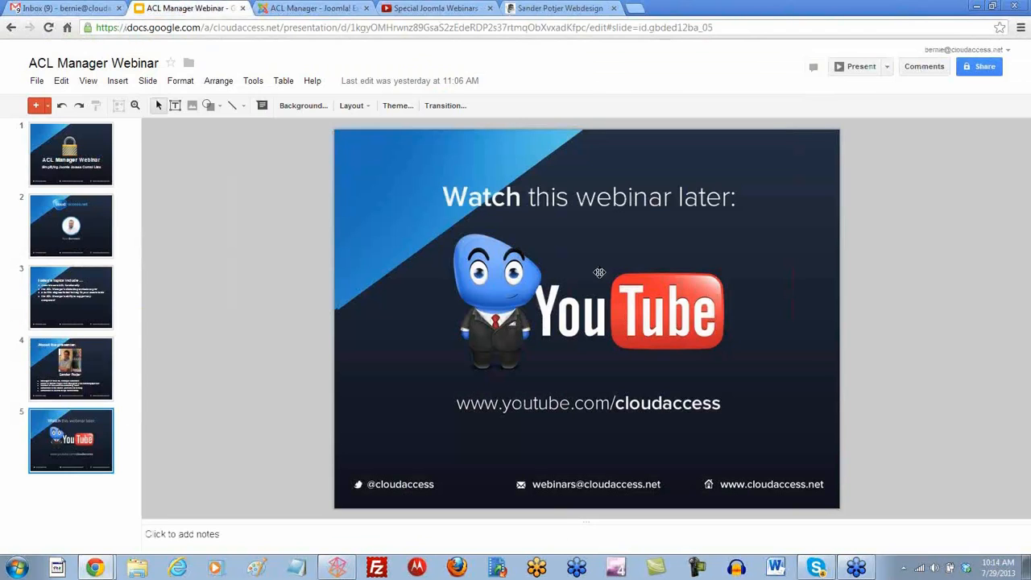
pyautogui.click(307, 10)
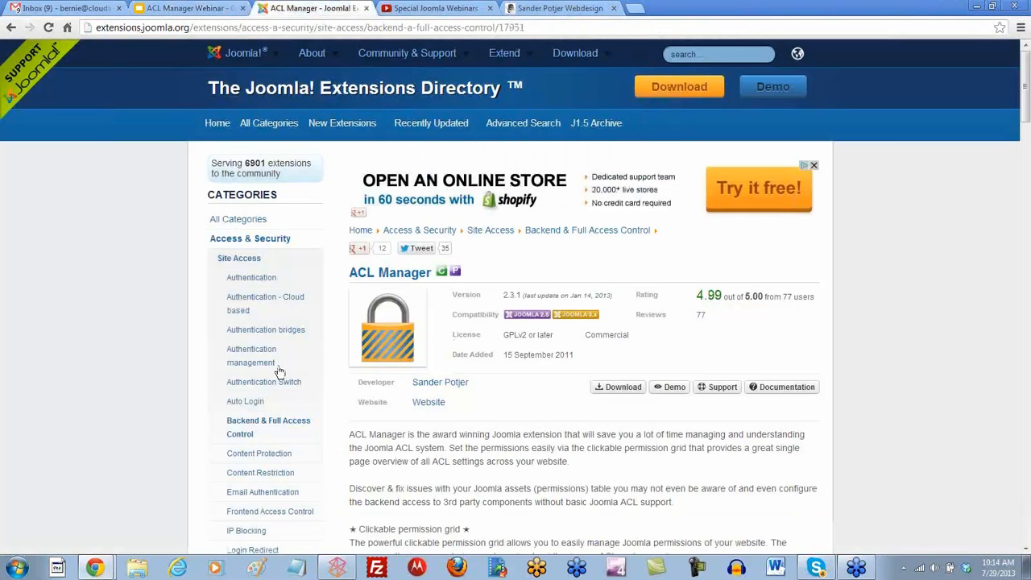